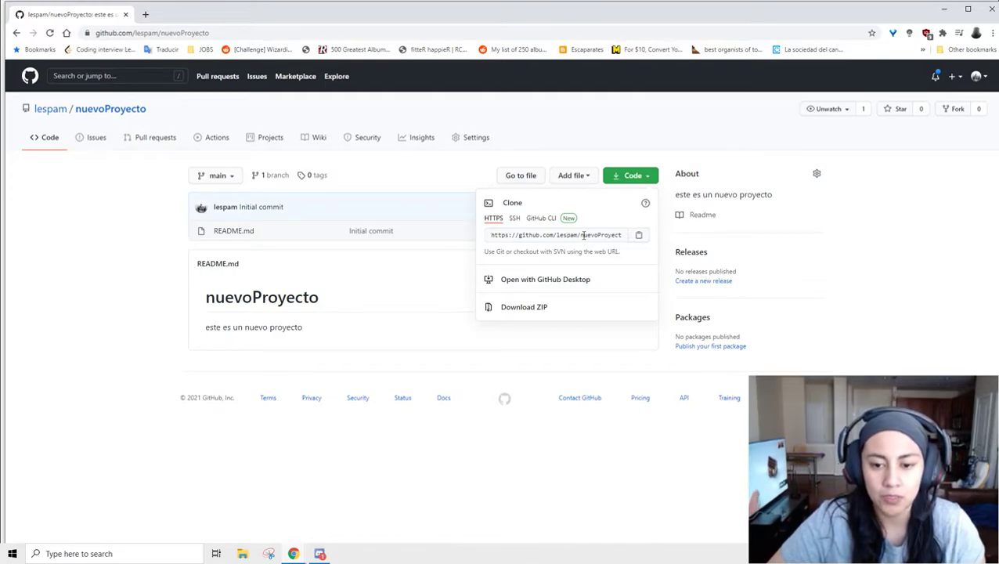
# - Select the repository's HTTPS clone URL and close the clone options
pyautogui.click(626, 239)
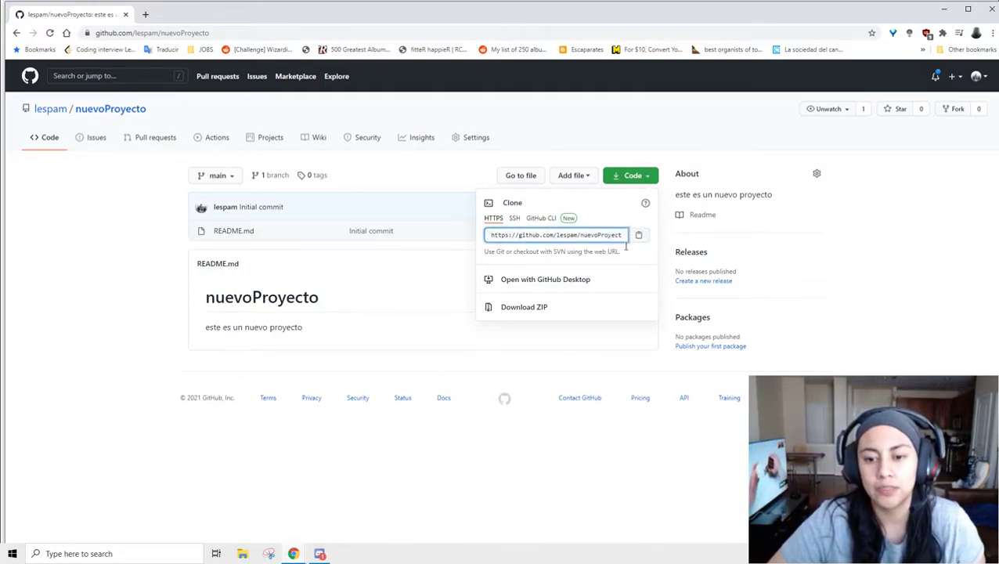
pyautogui.click(625, 246)
pyautogui.click(547, 452)
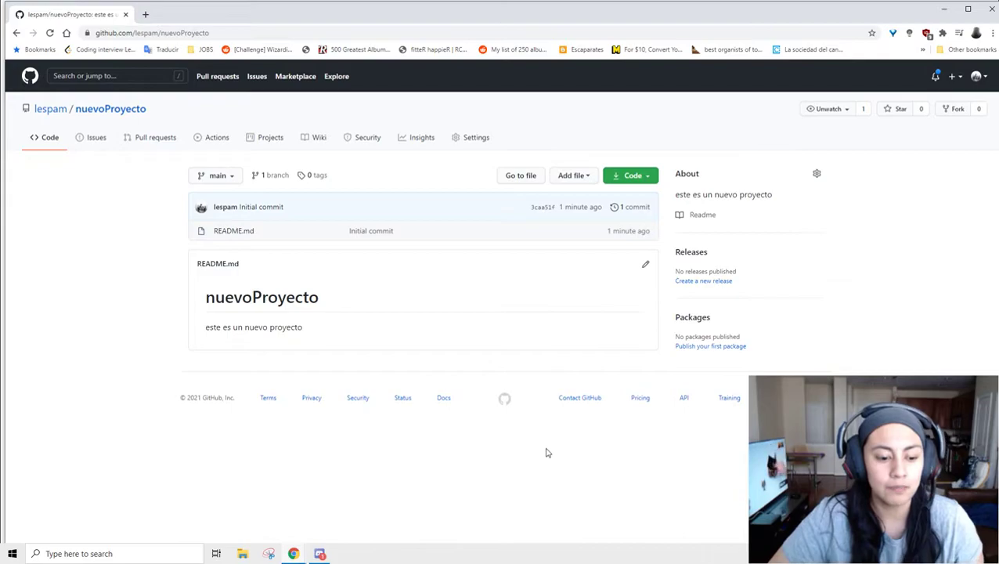
# - Glance at File Explorer and the Add file menu without choosing anything
pyautogui.click(243, 553)
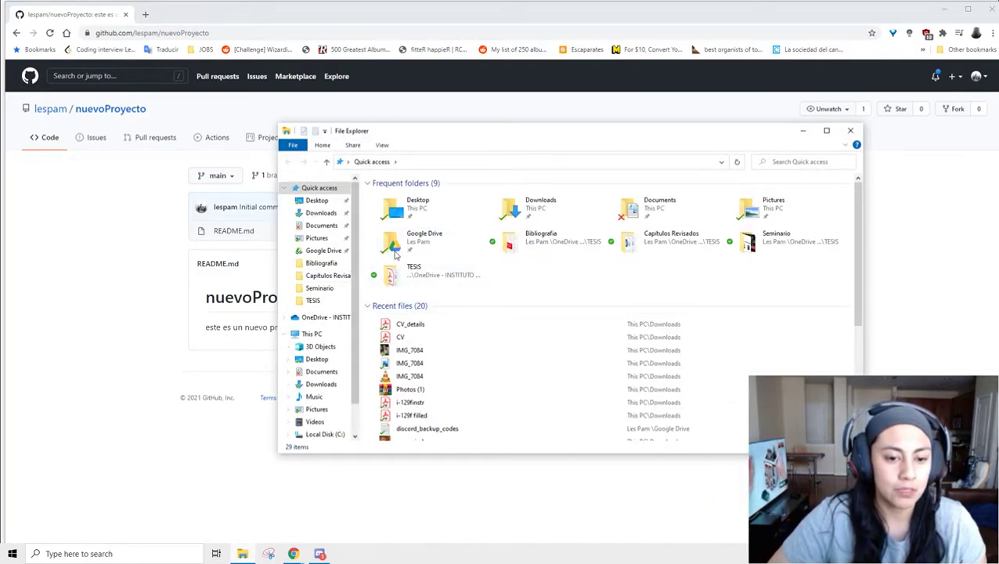
pyautogui.click(198, 296)
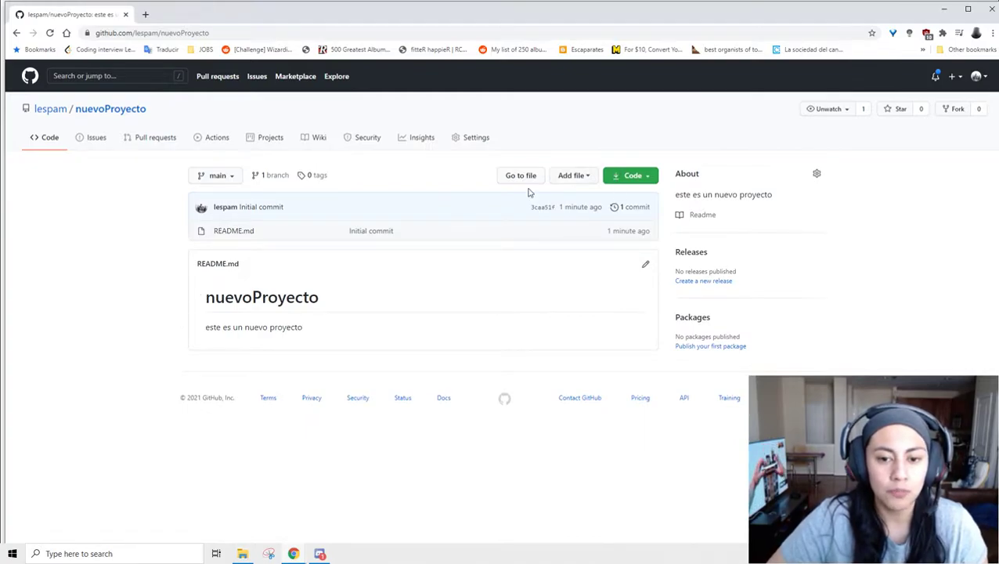
pyautogui.click(574, 179)
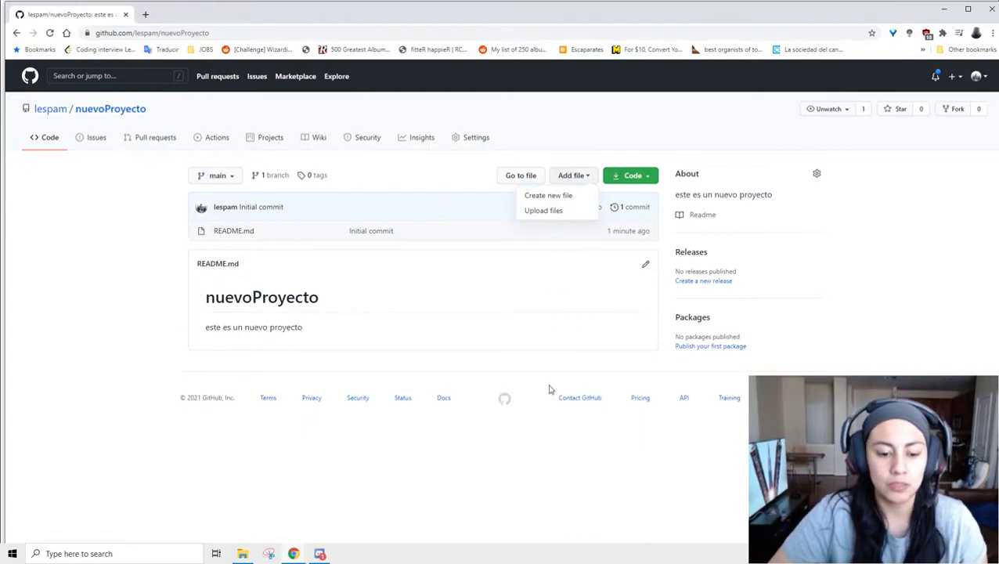
pyautogui.click(446, 426)
# - Switch from the browser back to the Basicos slide presentation
pyautogui.hotkey('alt', 'Tab')
pyautogui.press('Tab')
pyautogui.press('Tab')
pyautogui.press('Tab')
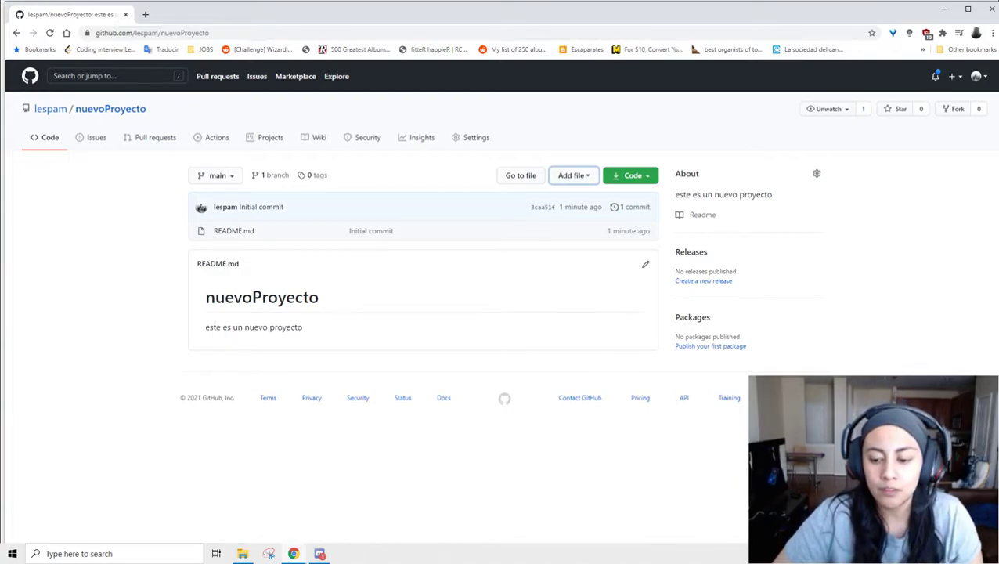
pyautogui.hotkey('alt', 'Tab')
pyautogui.press('Tab')
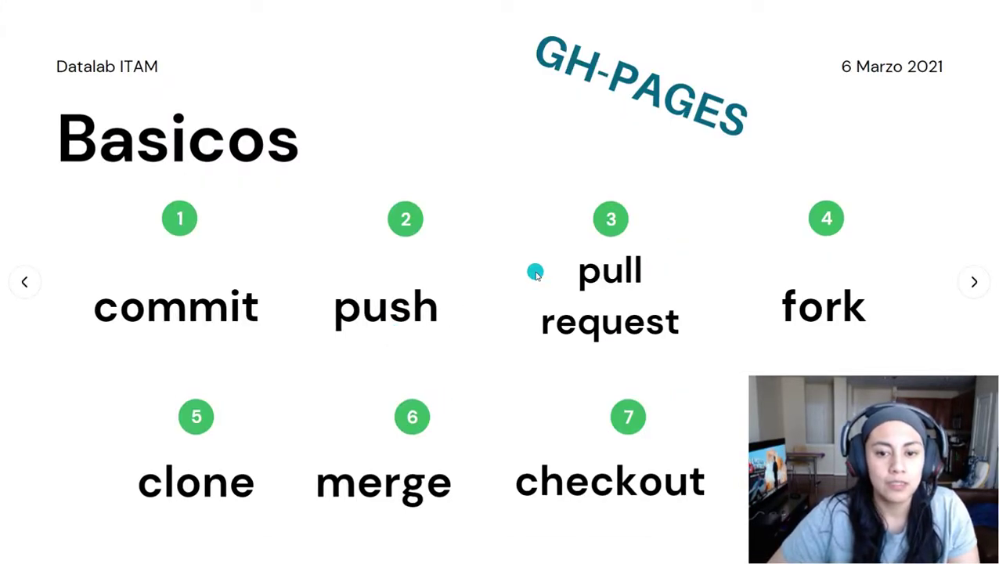
pyautogui.press('Left')
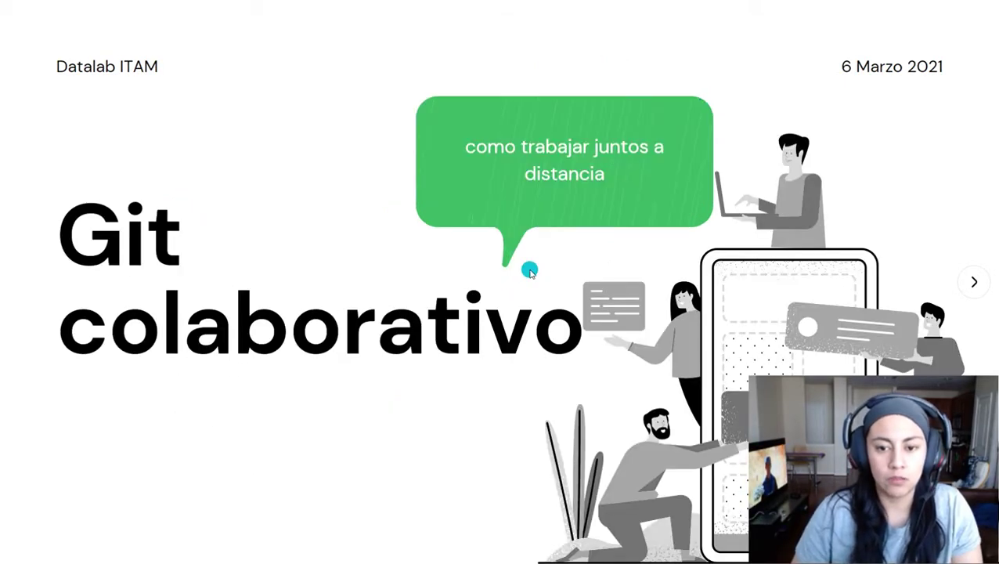
pyautogui.click(530, 271)
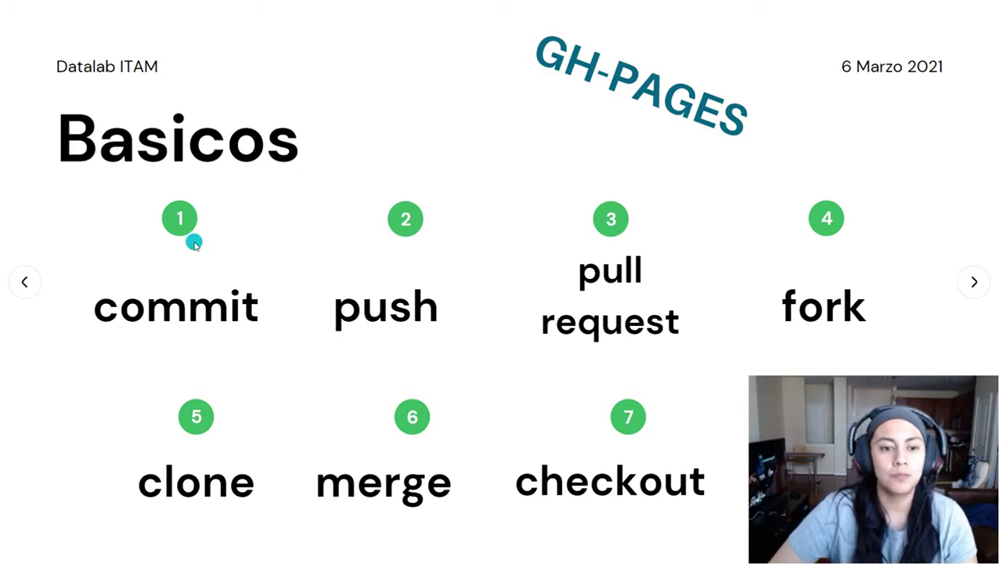
pyautogui.hotkey('alt', 'Tab')
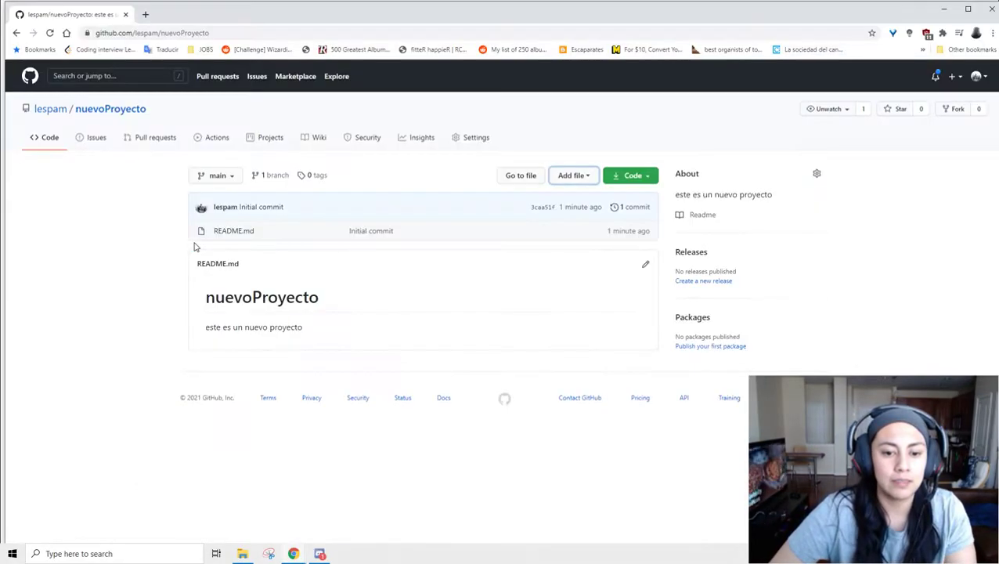
# - Go through the Initial commit and the owner's profile to the calculo-numerico repository
pyautogui.click(366, 235)
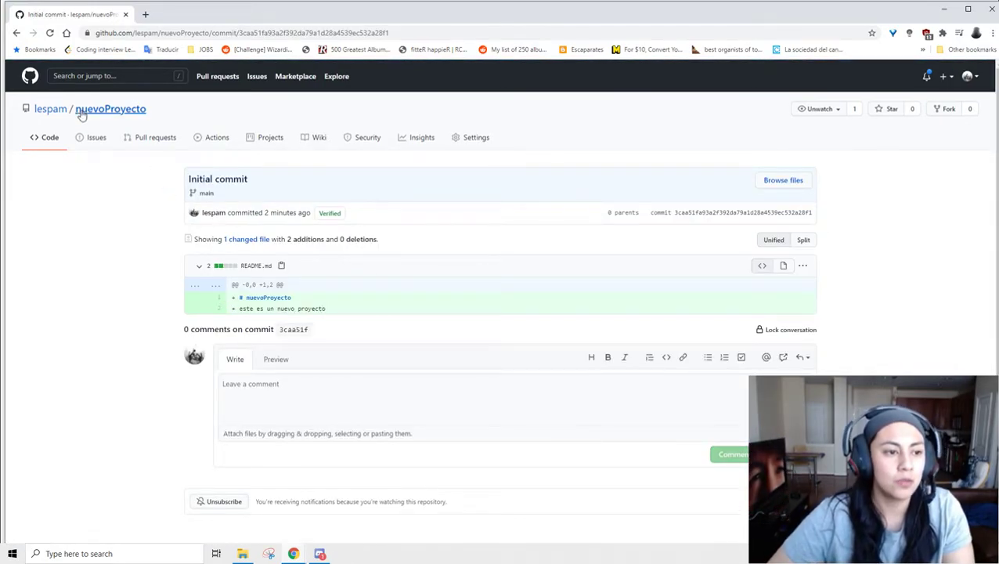
pyautogui.click(53, 110)
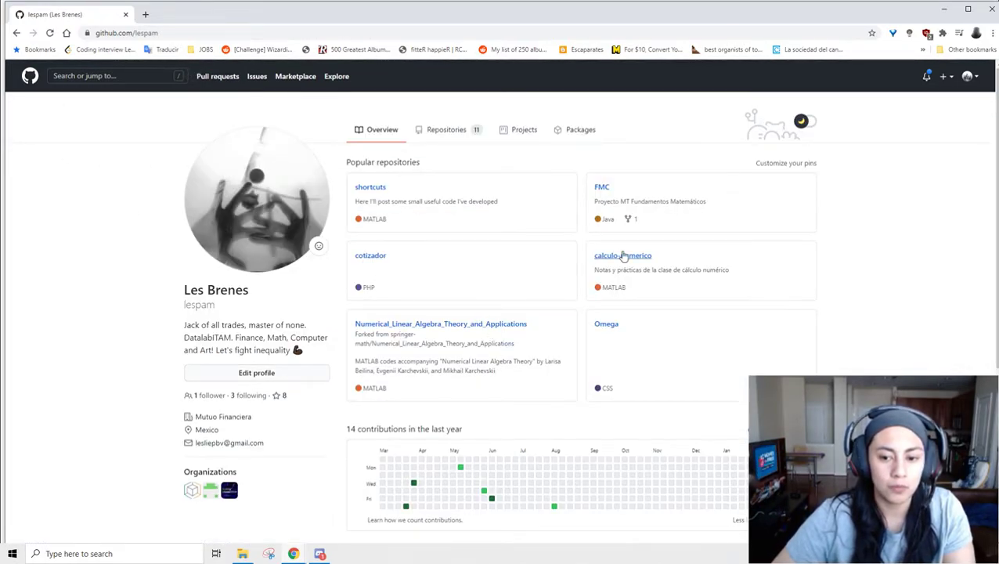
pyautogui.click(636, 257)
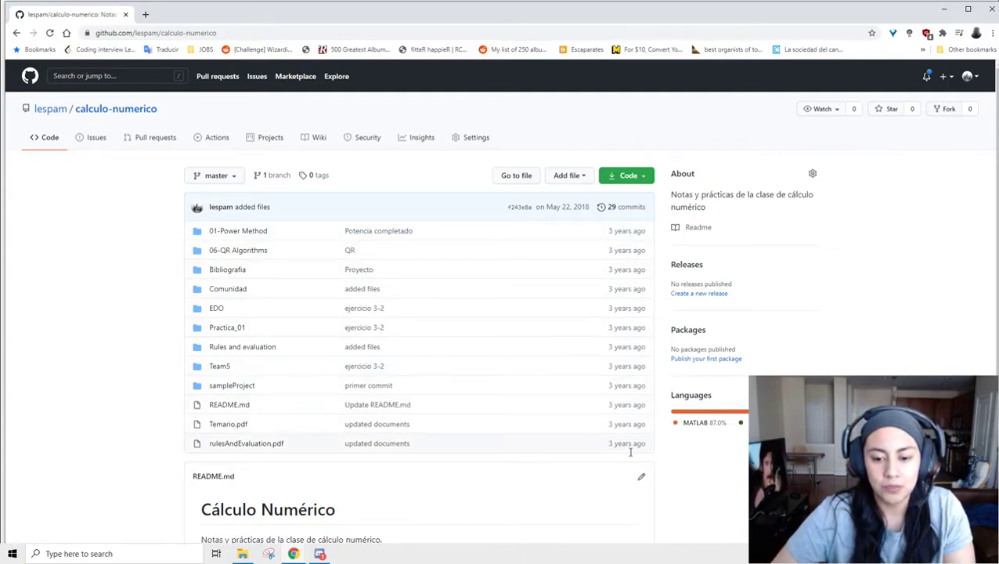
pyautogui.doubleClick(621, 231)
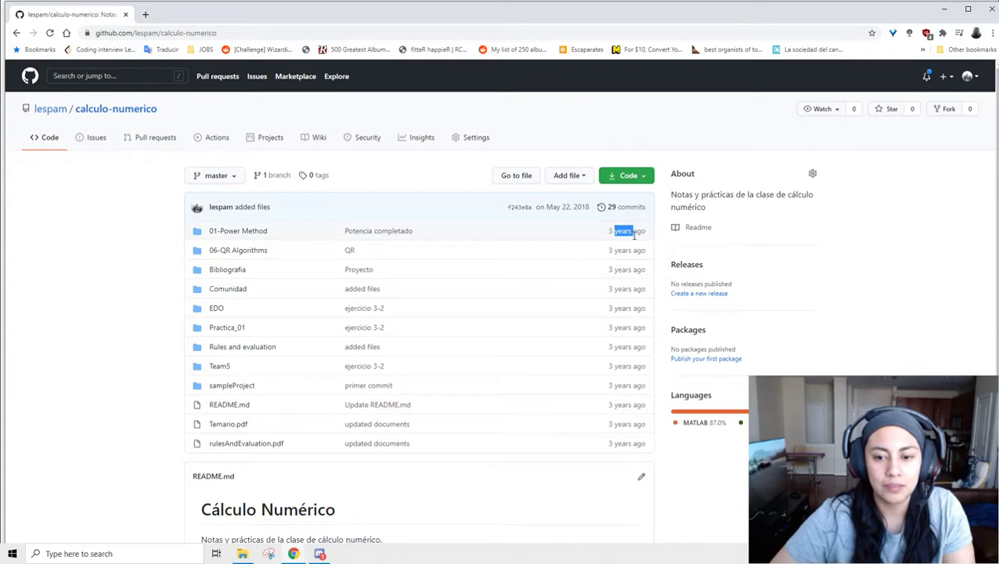
pyautogui.click(626, 234)
pyautogui.moveTo(610, 232)
pyautogui.mouseDown()
pyautogui.moveTo(651, 237)
pyautogui.moveTo(631, 241)
pyautogui.mouseUp()
pyautogui.click(595, 235)
pyautogui.click(615, 237)
pyautogui.click(636, 252)
pyautogui.click(586, 286)
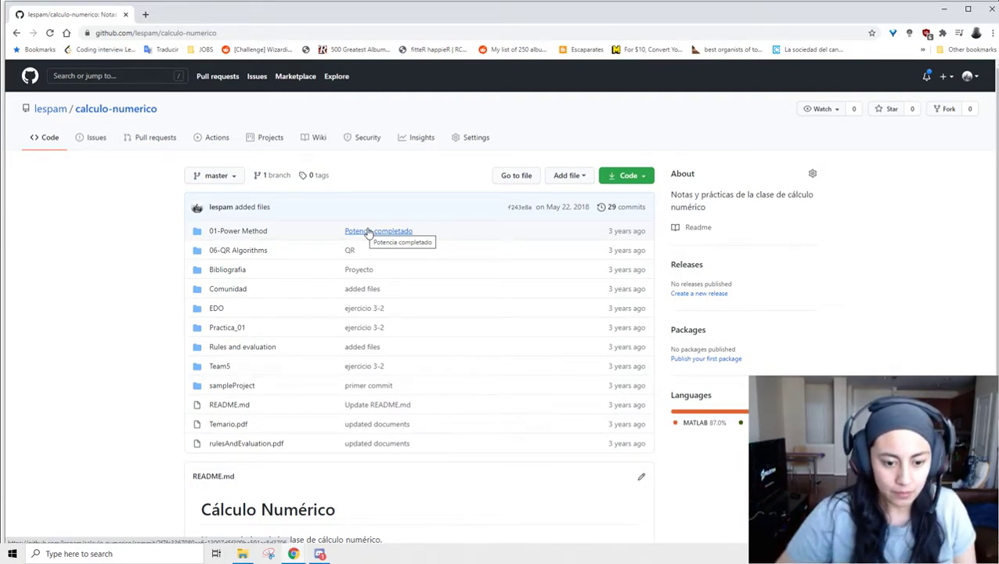
pyautogui.hotkey('alt', 'Tab')
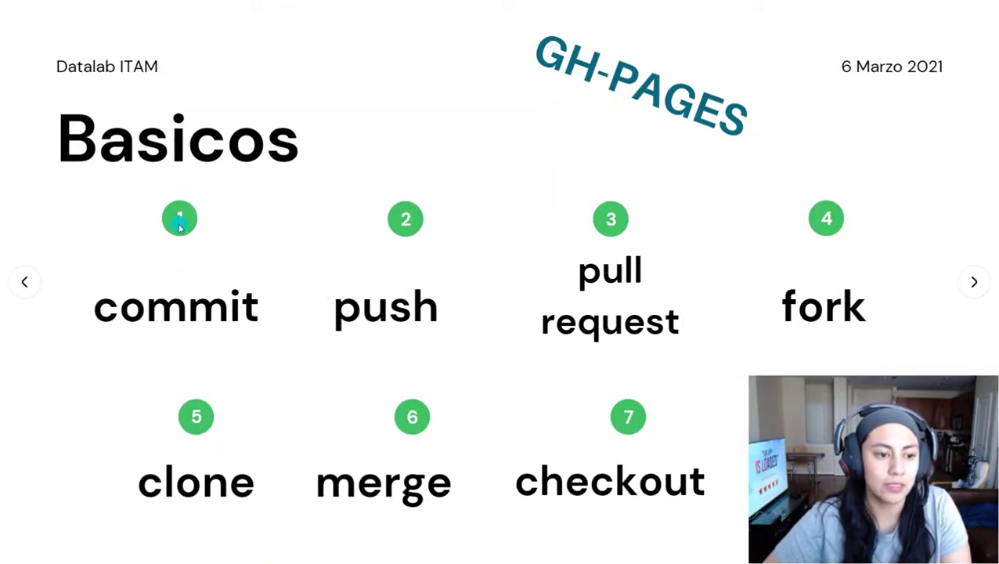
pyautogui.hotkey('alt', 'Tab')
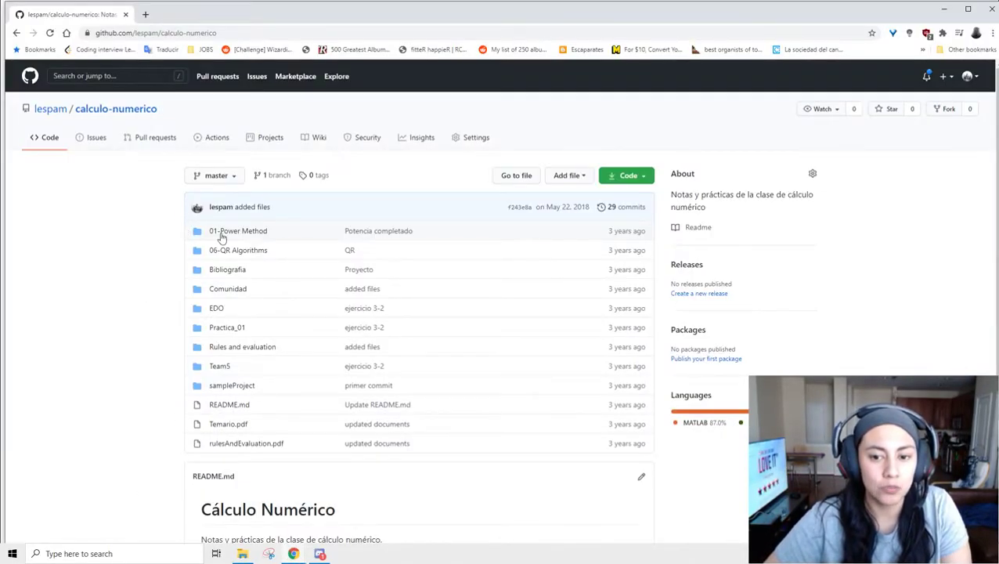
# - Create a new file in calculo-numerico and write 'nuevo archivo' as its contents
pyautogui.click(574, 179)
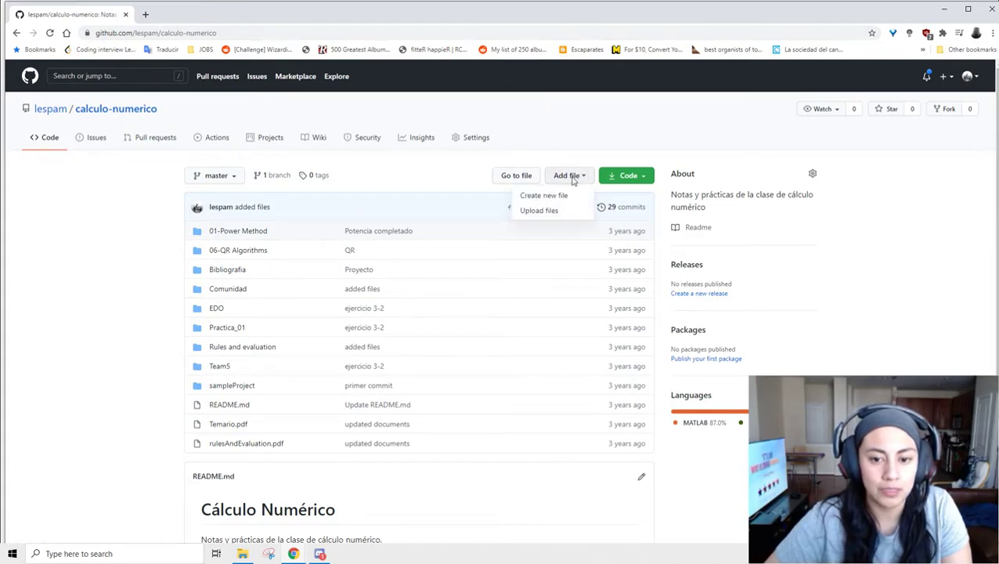
pyautogui.click(562, 195)
pyautogui.scroll(-2, 468, 211)
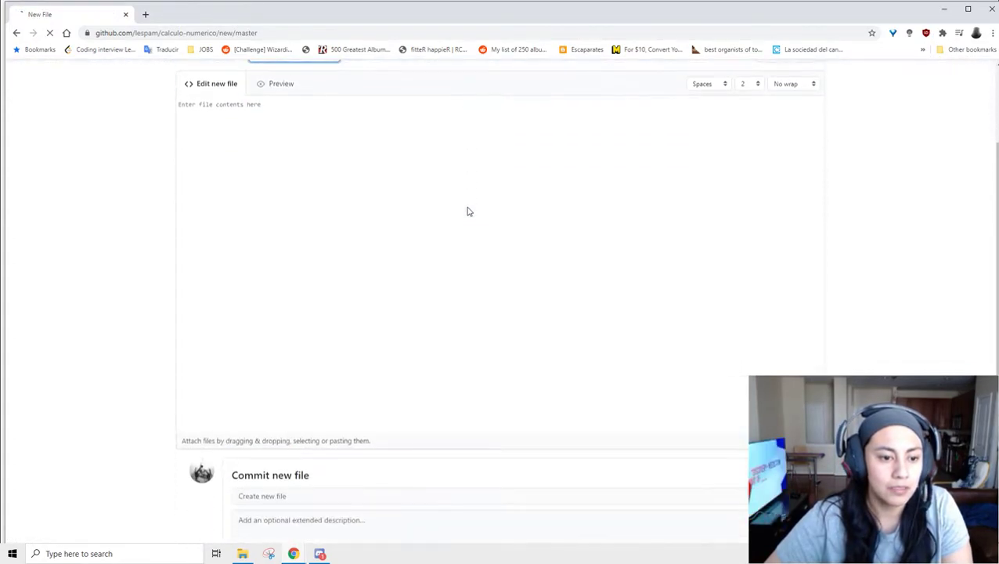
pyautogui.write('nuevo ar')
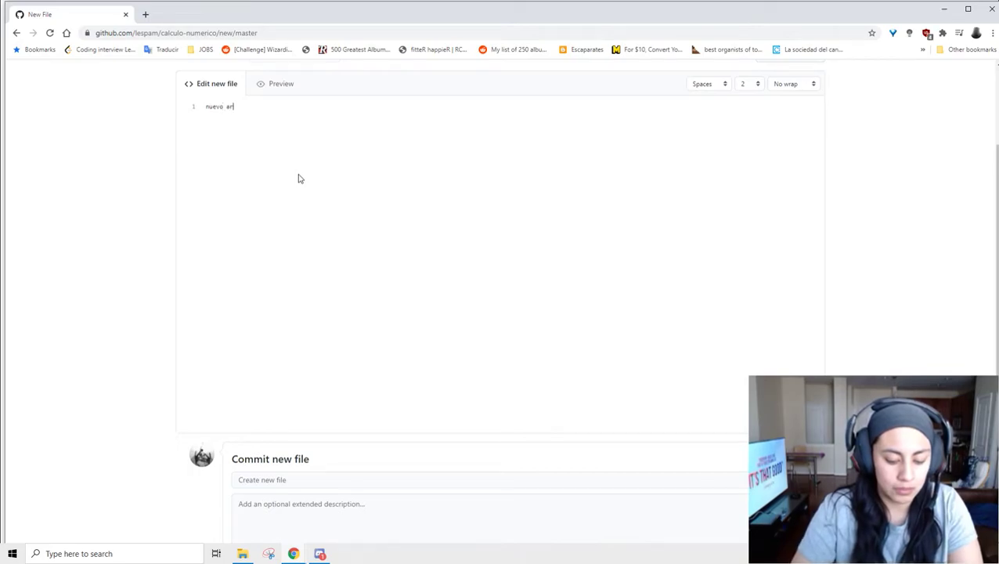
pyautogui.scroll(3, 306, 185)
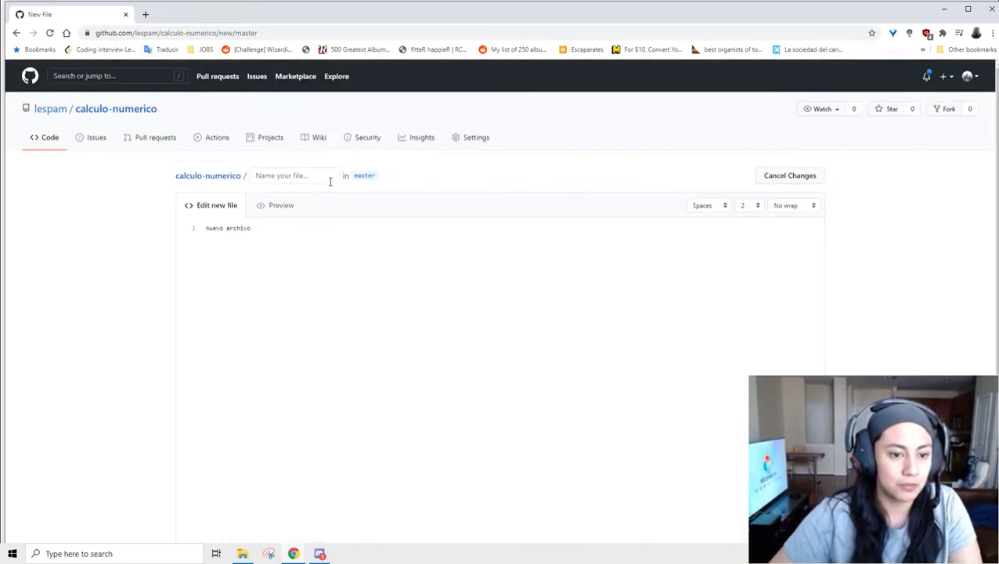
# - Name the new file prueba/prueba.txt, staying on the editor page
pyautogui.click(330, 177)
pyautogui.write('prueba/')
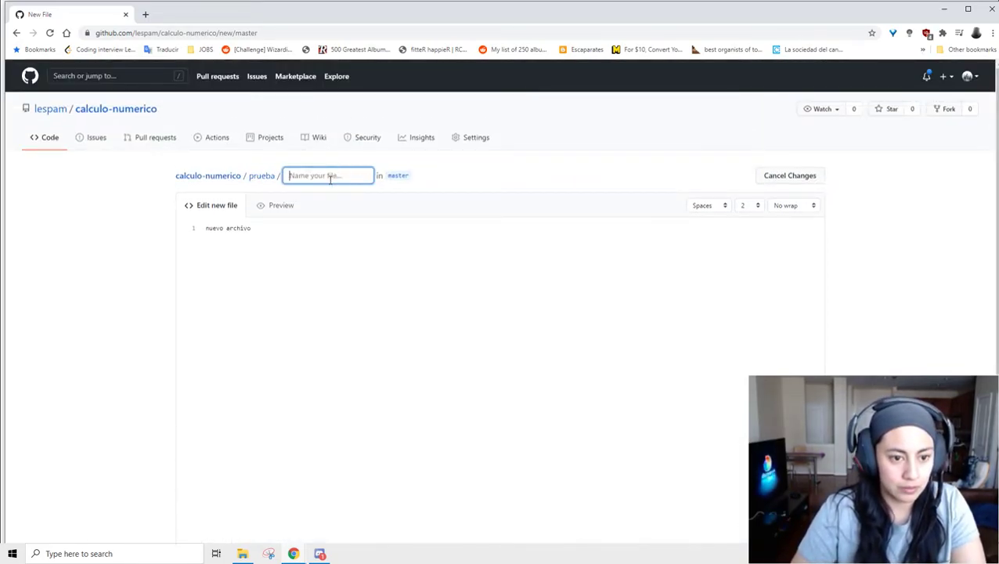
pyautogui.click(265, 175)
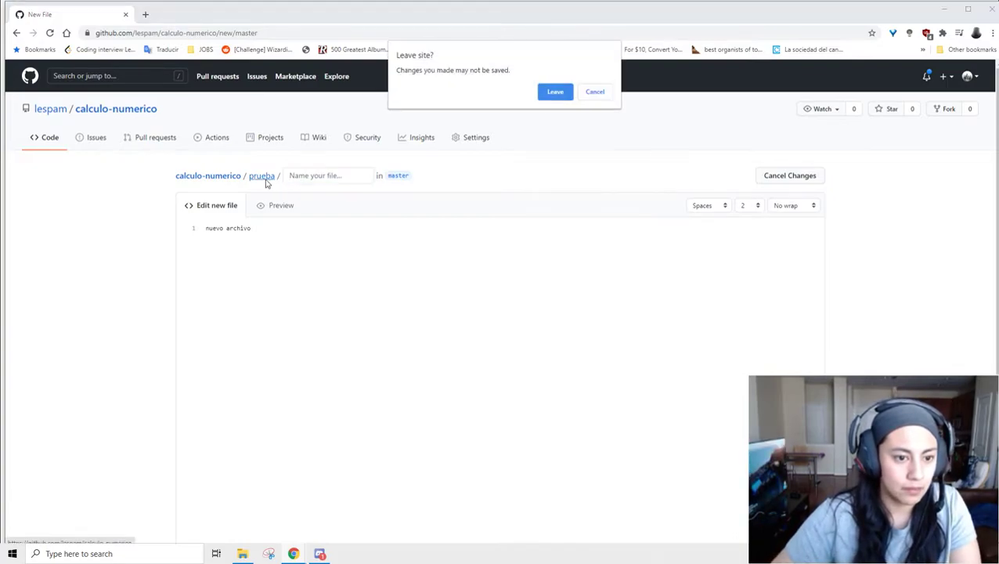
pyautogui.click(594, 92)
pyautogui.click(317, 179)
pyautogui.click(788, 175)
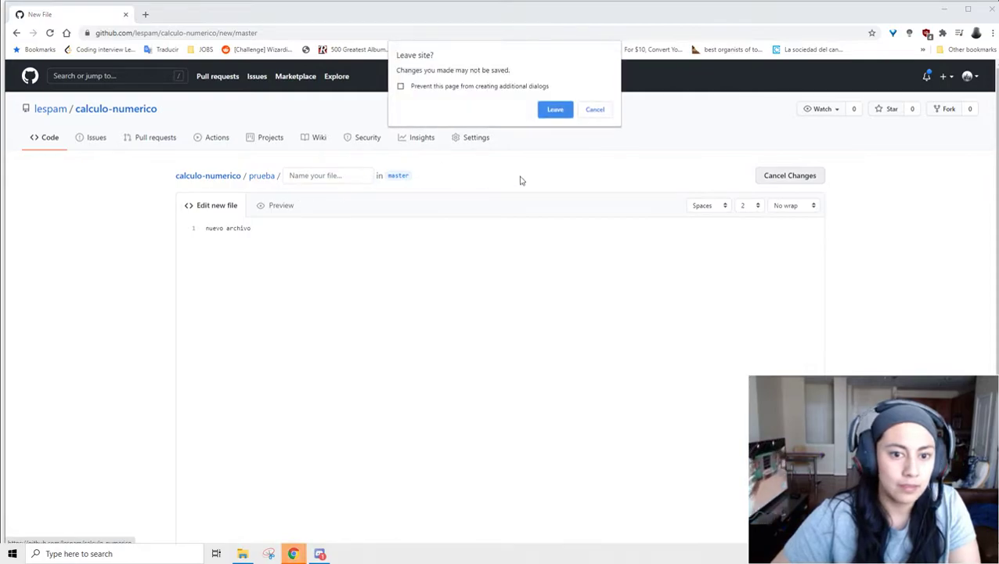
pyautogui.click(593, 109)
pyautogui.click(325, 177)
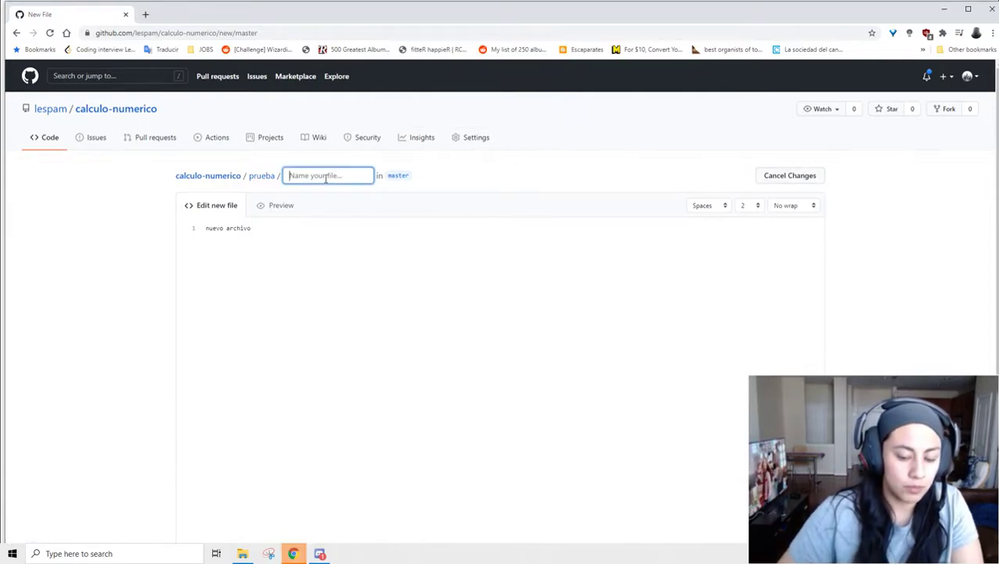
pyautogui.write('prueba.txt')
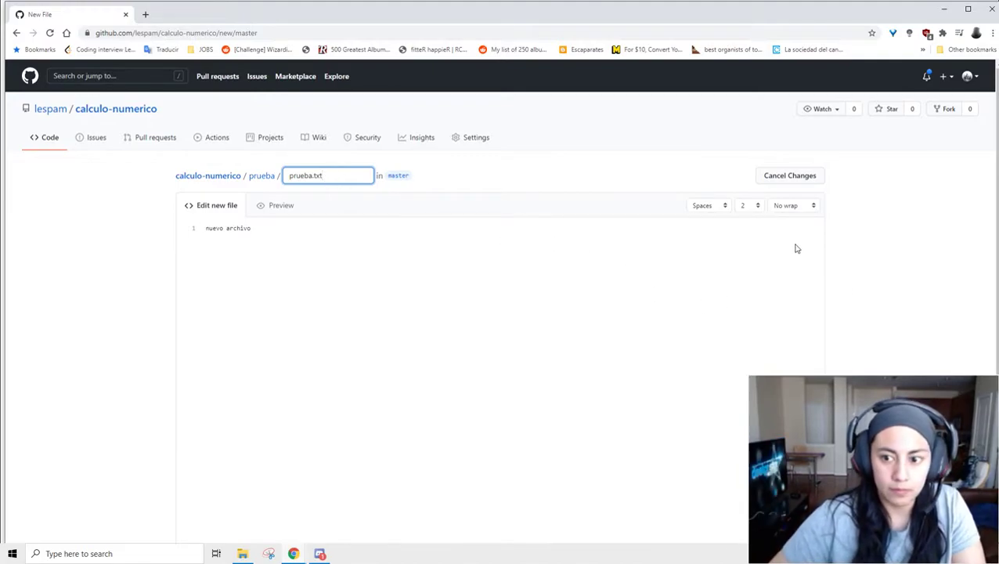
pyautogui.click(794, 248)
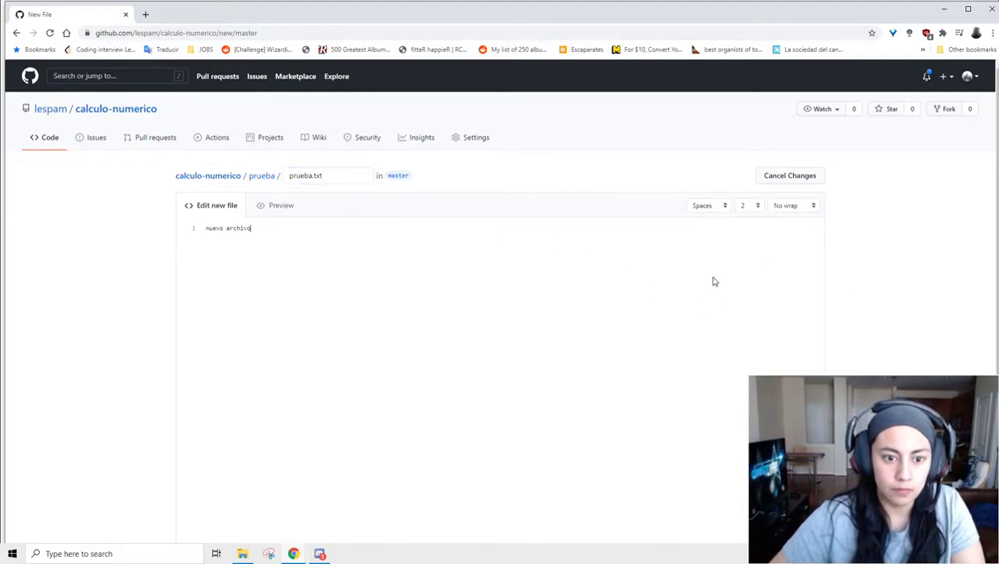
# - Preview the new file and point out the 'Commit new file' heading
pyautogui.click(277, 207)
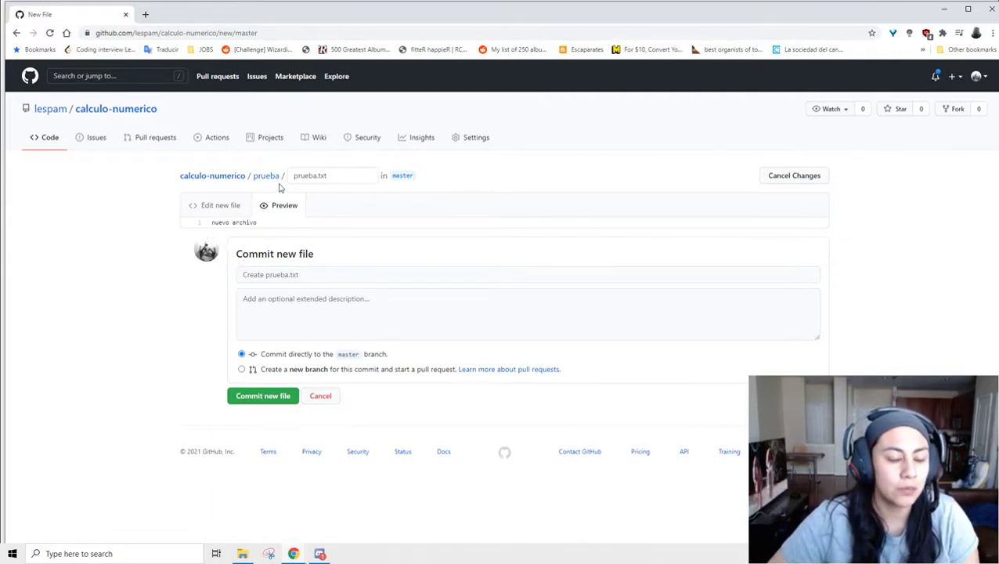
pyautogui.moveTo(245, 259); pyautogui.dragTo(323, 260)
pyautogui.click(289, 259)
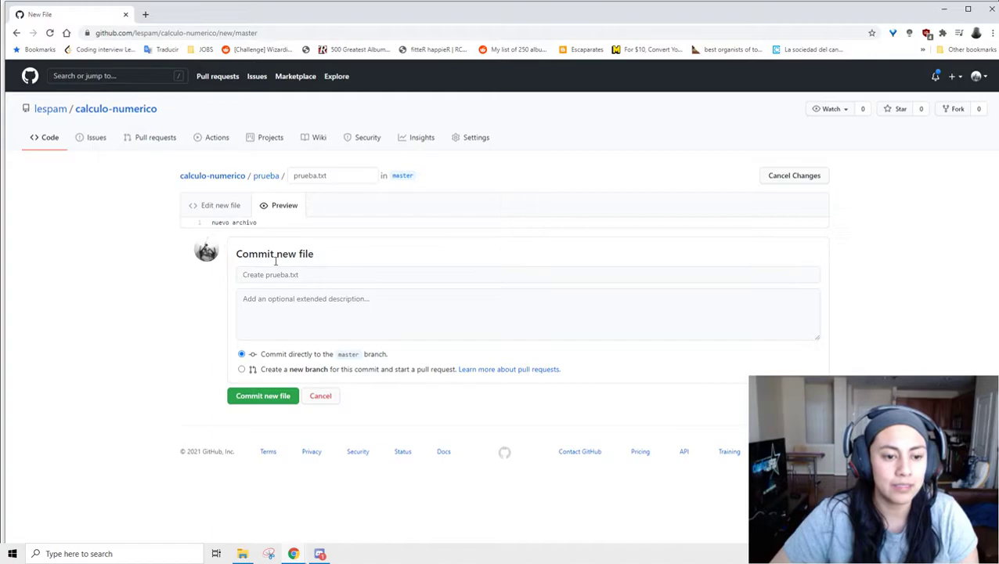
pyautogui.doubleClick(273, 257)
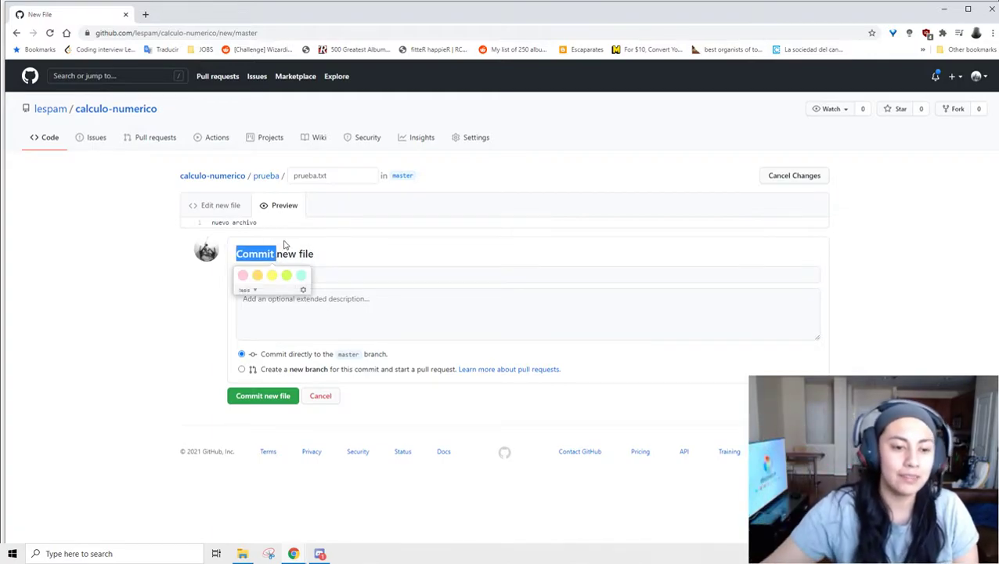
pyautogui.click(314, 256)
# - Enter 'agregue una prueba' as the commit summary
pyautogui.click(301, 280)
pyautogui.write('agregue una')
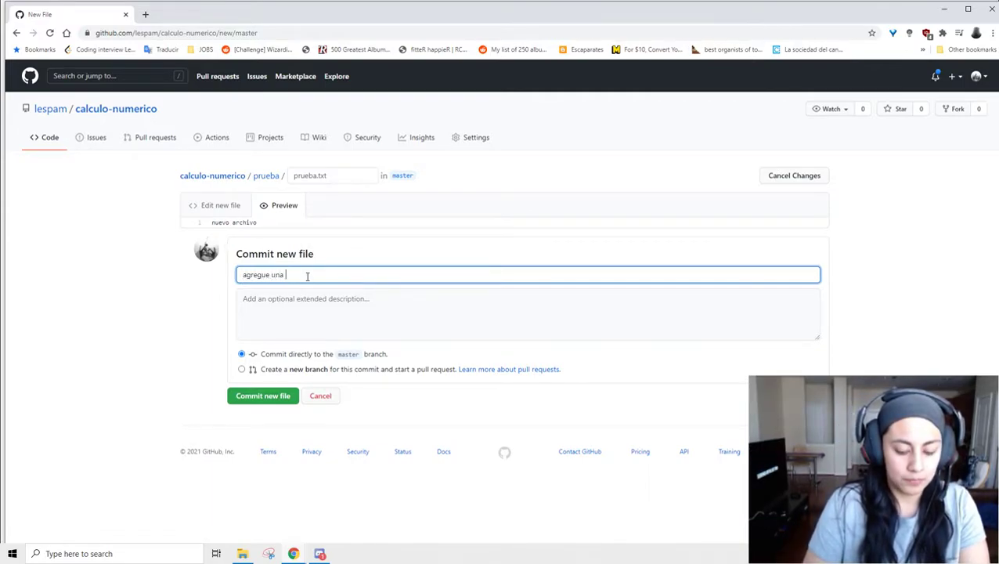
pyautogui.click(338, 308)
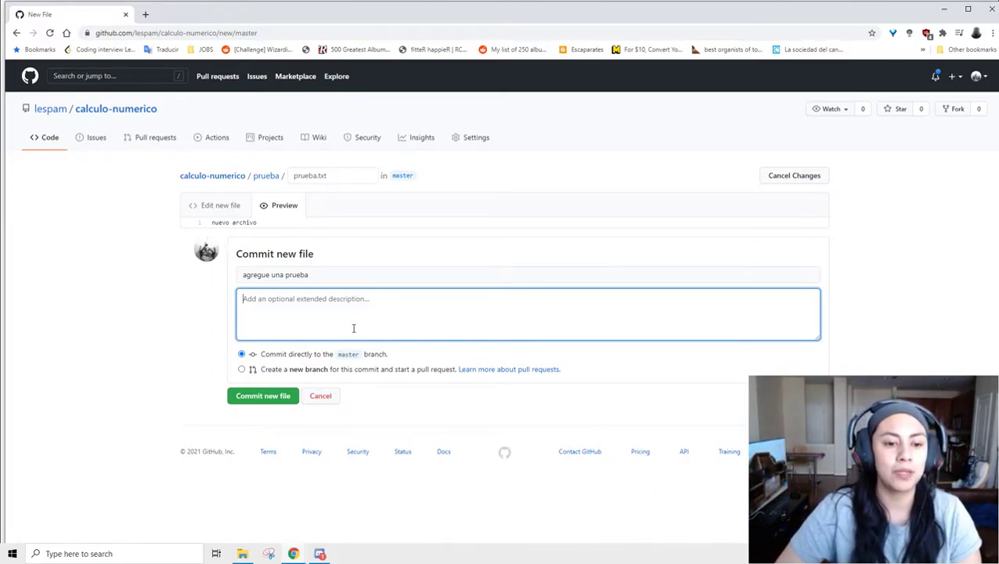
# - Commit prueba.txt to a new branch named lespam-prueba-de-texto and propose the file
pyautogui.click(299, 372)
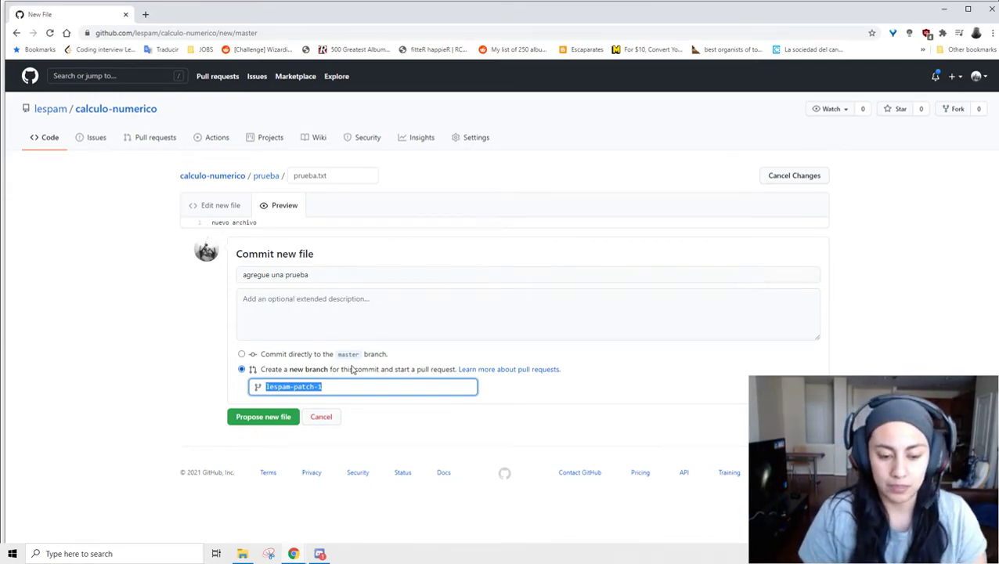
pyautogui.press('Right')
pyautogui.hotkey('shift', 'Left')
pyautogui.hotkey('shift', 'Left')
pyautogui.hotkey('shift', 'Left')
pyautogui.hotkey('shift', 'Left')
pyautogui.hotkey('shift', 'Left')
pyautogui.hotkey('shift', 'Left')
pyautogui.hotkey('shift', 'Left')
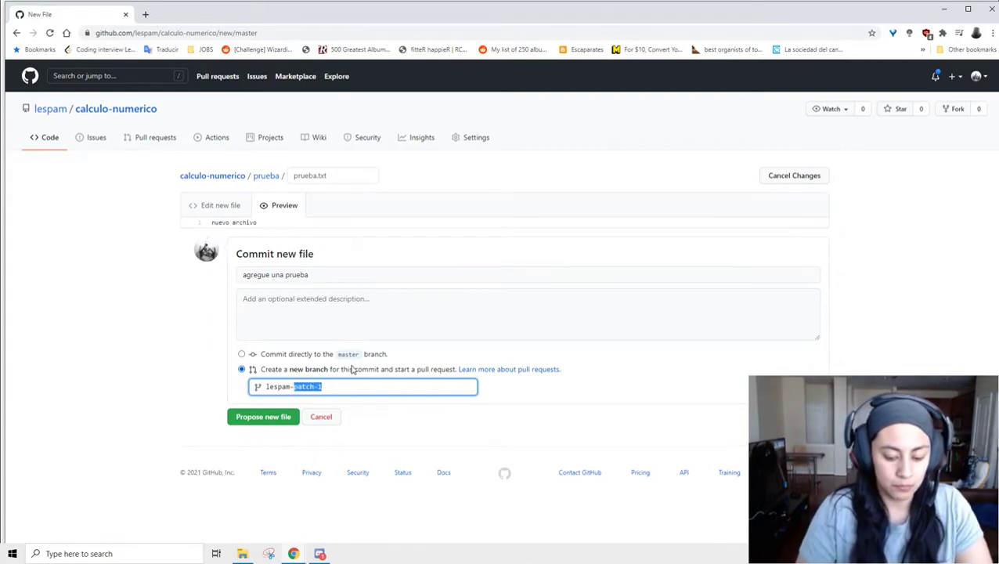
pyautogui.write('prueba-de-texto')
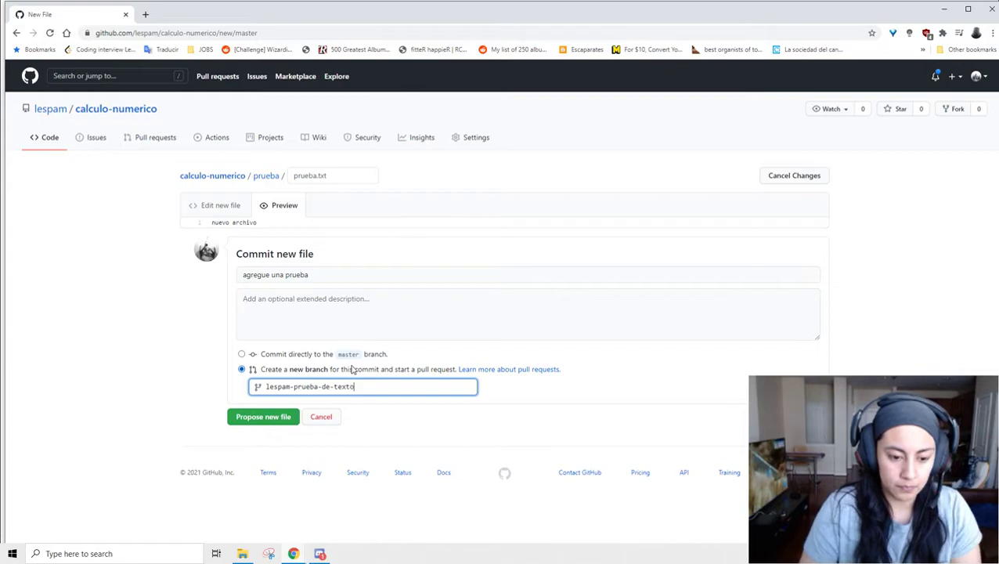
pyautogui.click(277, 417)
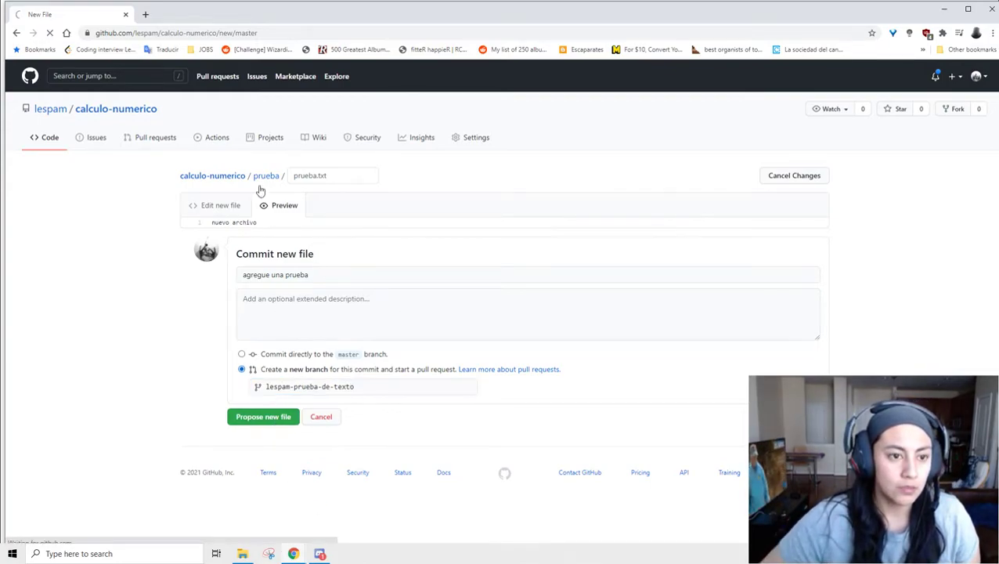
# - Return to the calculo-numerico repository page without opening a pull request
pyautogui.click(118, 109)
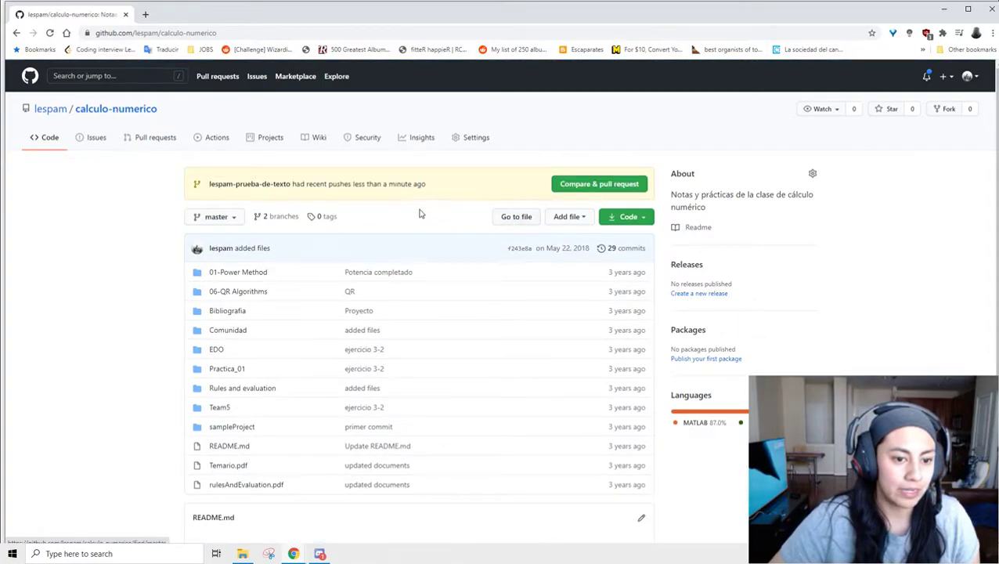
pyautogui.scroll(-2, 584, 226)
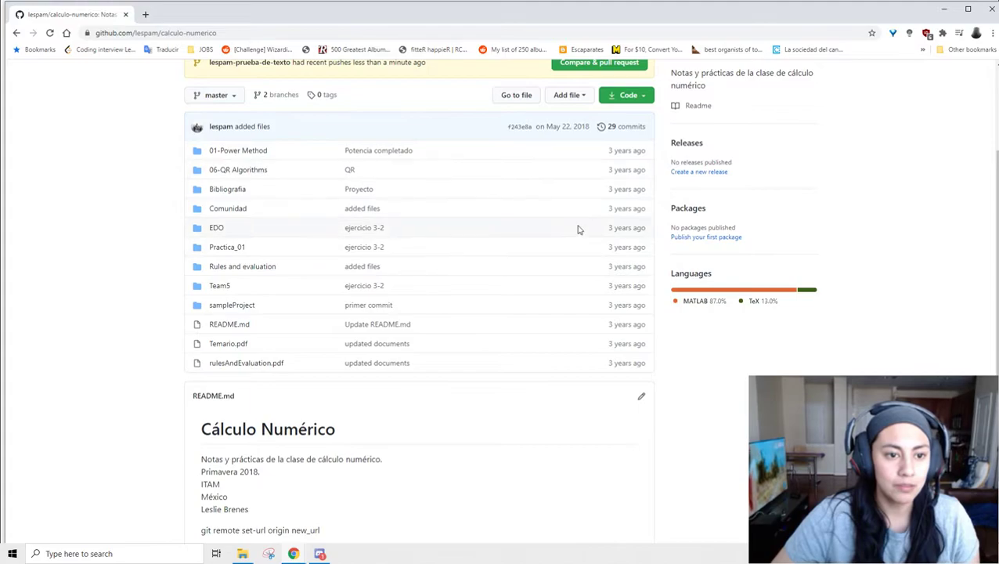
pyautogui.scroll(2, 572, 235)
# - Switch the repository view to the lespam-prueba-de-texto branch
pyautogui.click(210, 221)
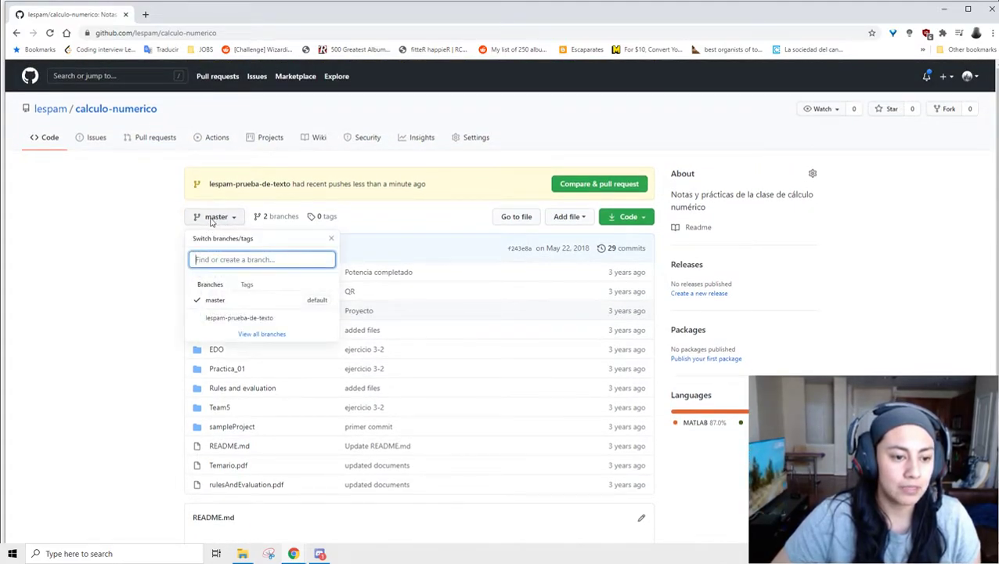
pyautogui.click(205, 218)
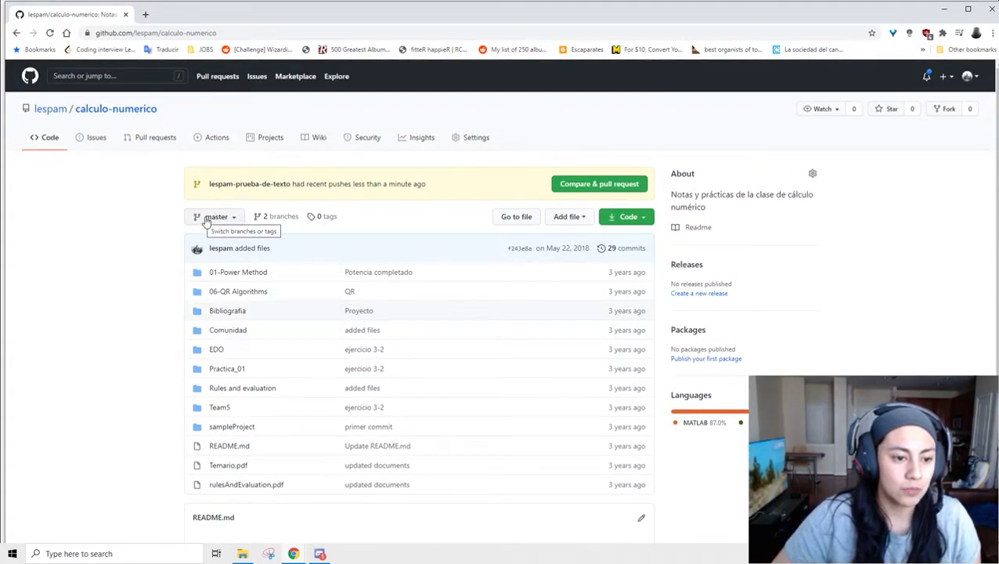
pyautogui.click(205, 219)
pyautogui.click(179, 206)
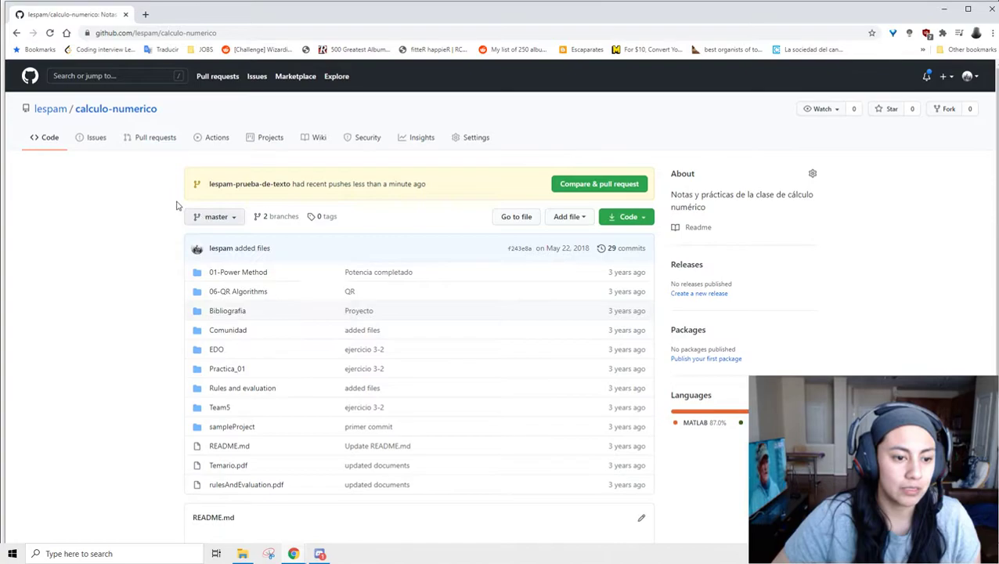
pyautogui.click(239, 218)
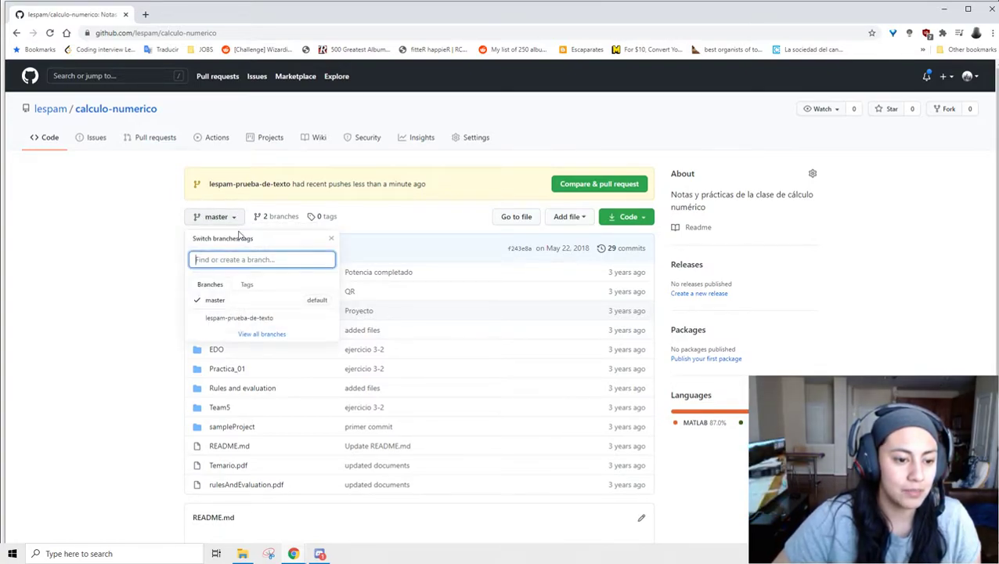
pyautogui.click(243, 319)
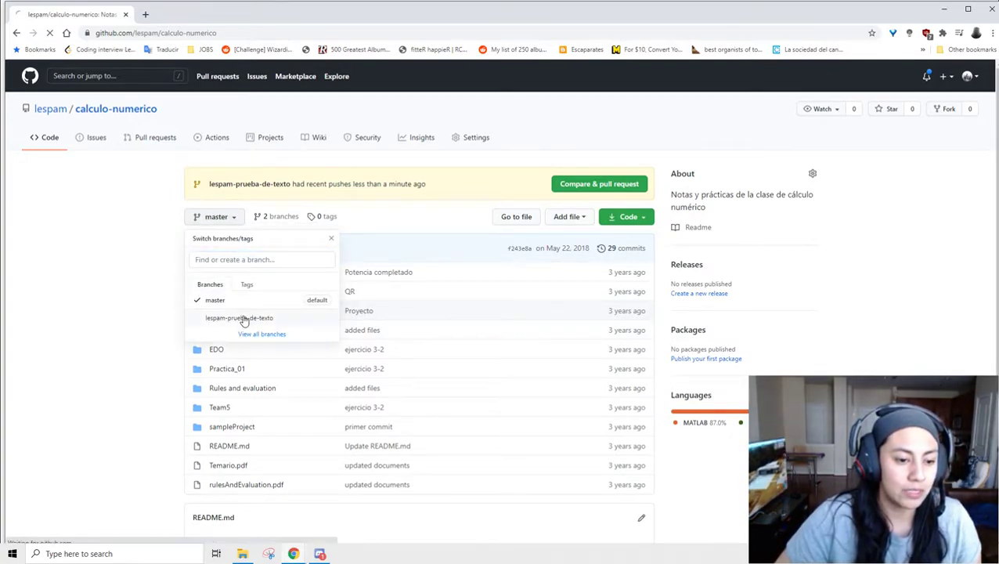
# - Scroll the lespam-prueba-de-texto file list to show the new prueba folder, 1 commit ahead of master
pyautogui.scroll(-2, 695, 227)
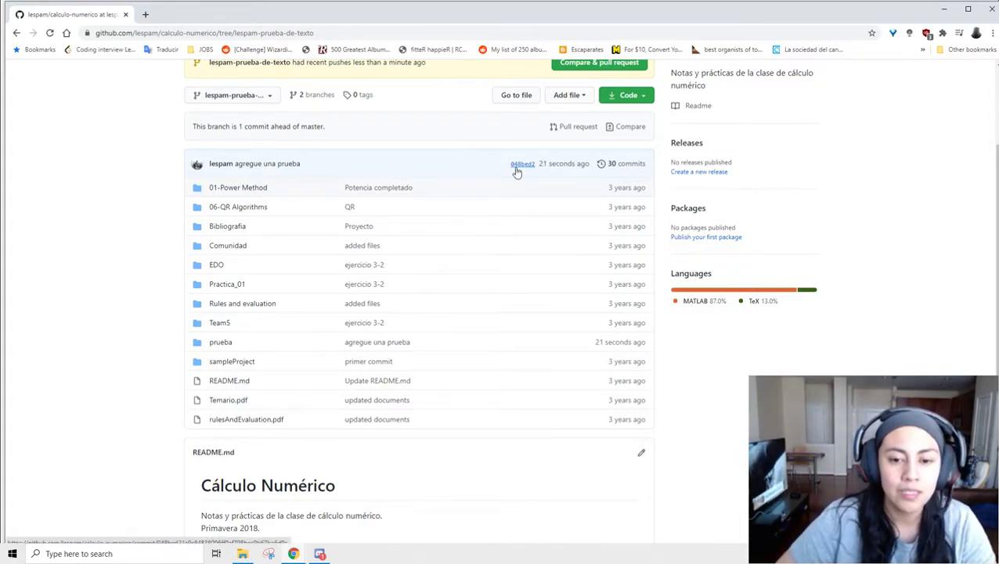
pyautogui.scroll(2, 508, 178)
pyautogui.scroll(-2, 510, 213)
pyautogui.scroll(-2, 357, 415)
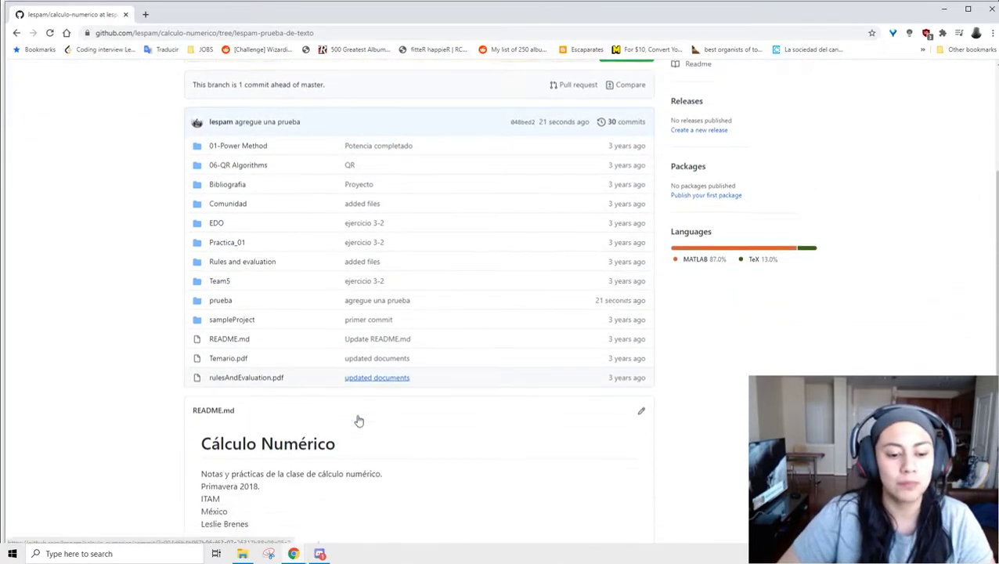
pyautogui.scroll(2, 357, 411)
pyautogui.scroll(1, 344, 391)
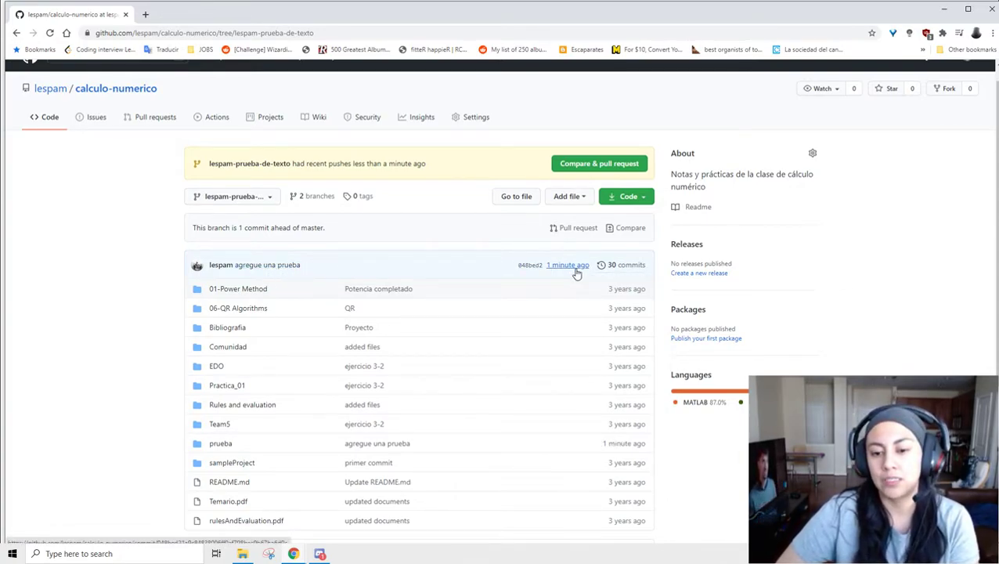
# - Open the branch's 30-commit history, topped by 'agregue una prueba'
pyautogui.click(616, 267)
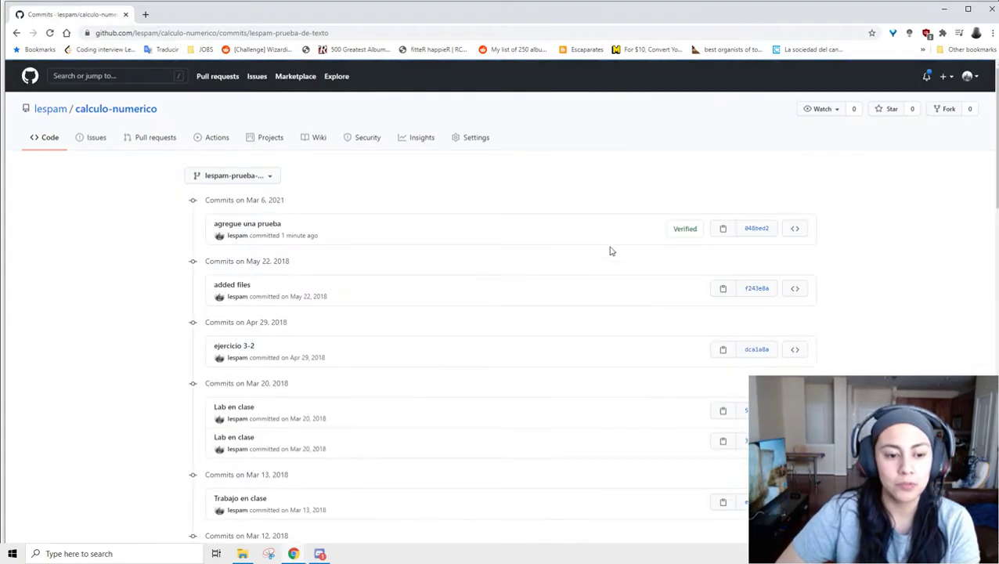
pyautogui.scroll(-20, 609, 250)
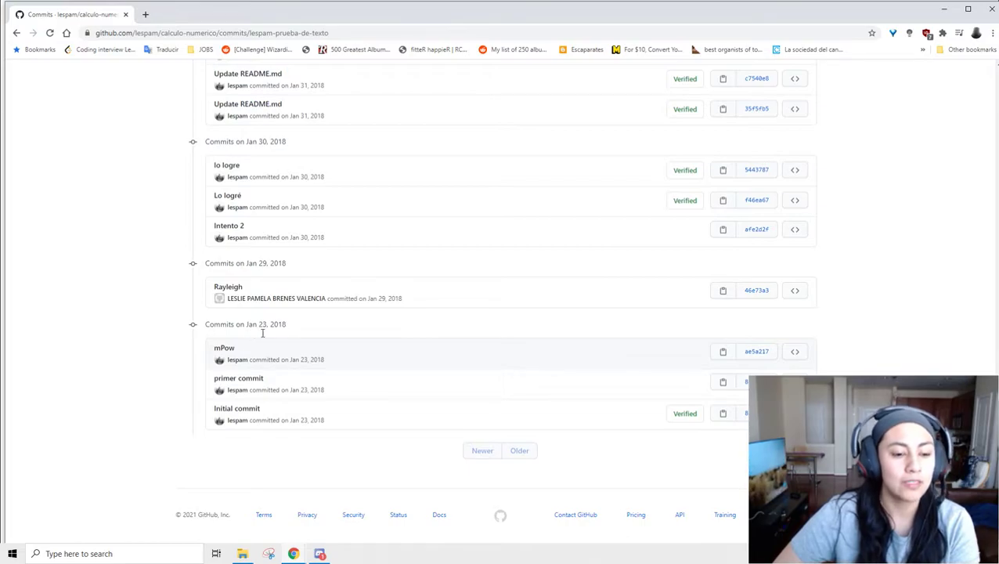
pyautogui.scroll(3, 270, 149)
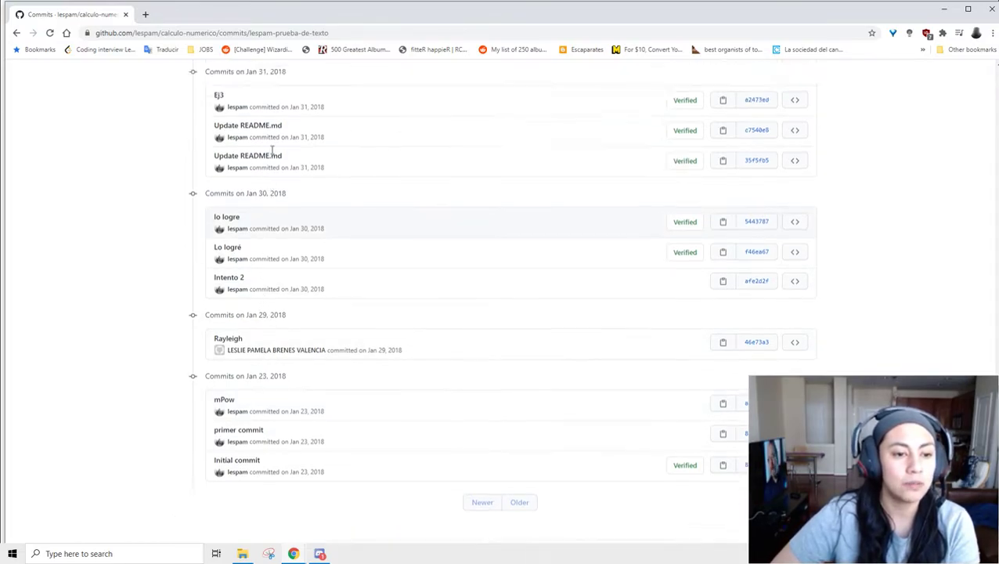
pyautogui.scroll(7, 286, 149)
pyautogui.scroll(6, 263, 127)
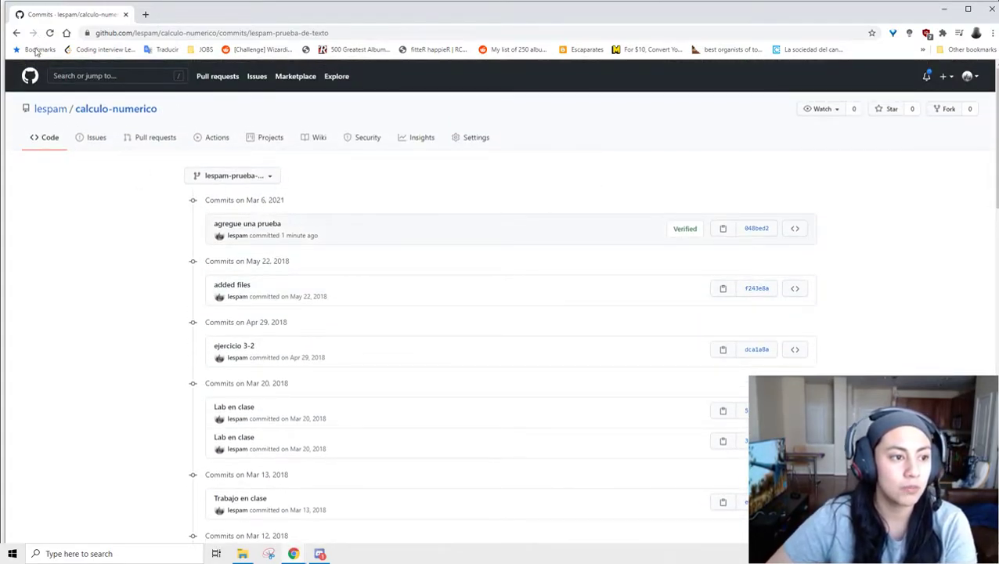
# - Visit the owner's profile, then go back twice to the lespam-prueba-de-texto file list
pyautogui.click(53, 111)
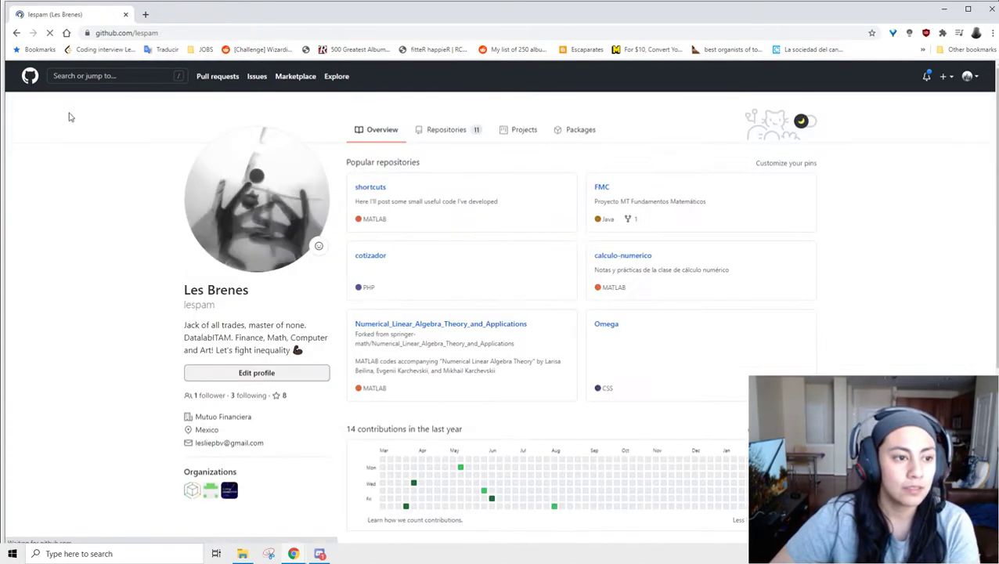
pyautogui.hotkey('alt', 'Tab')
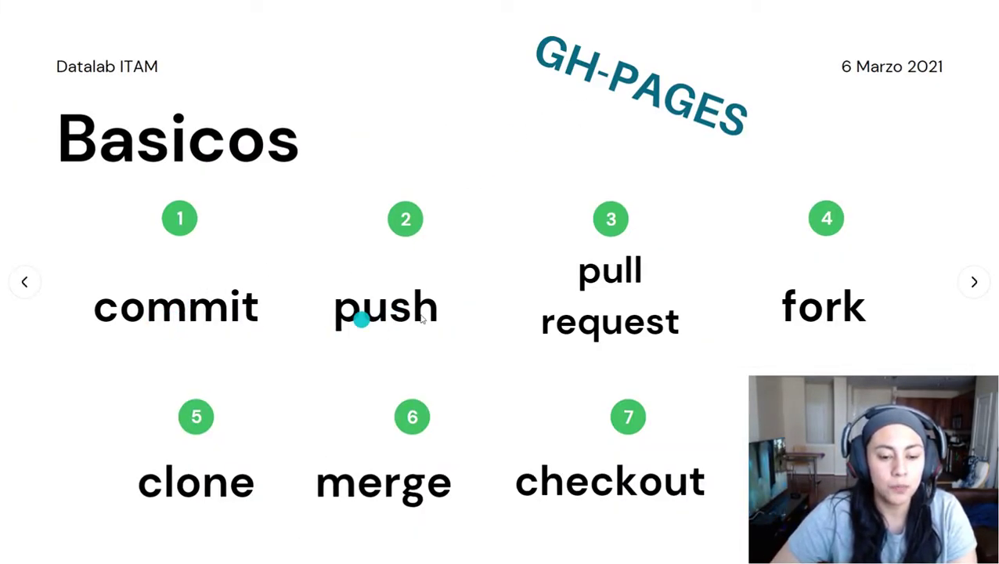
pyautogui.hotkey('alt', 'Tab')
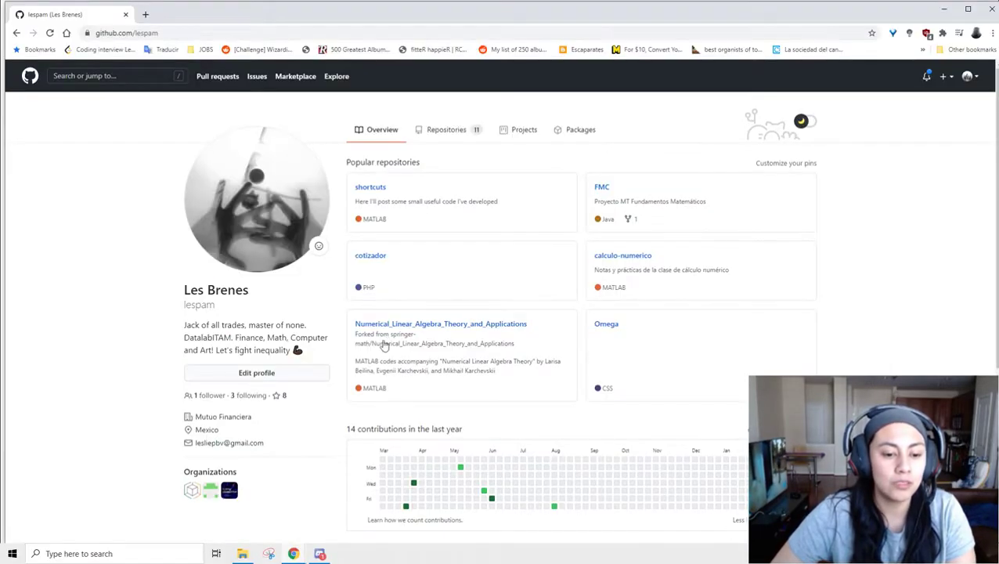
pyautogui.scroll(-5, 491, 404)
pyautogui.scroll(5, 491, 403)
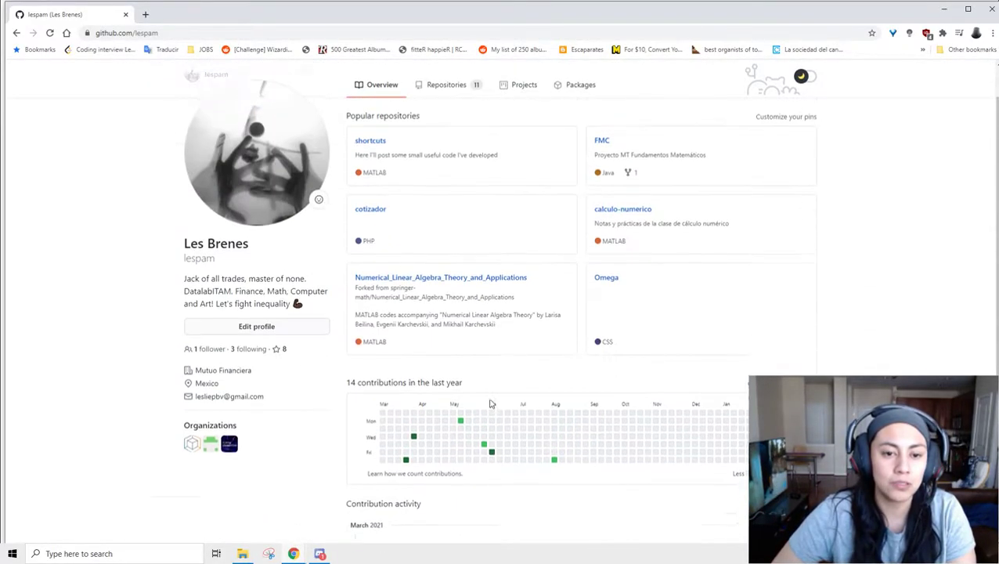
pyautogui.click(16, 33)
pyautogui.click(17, 33)
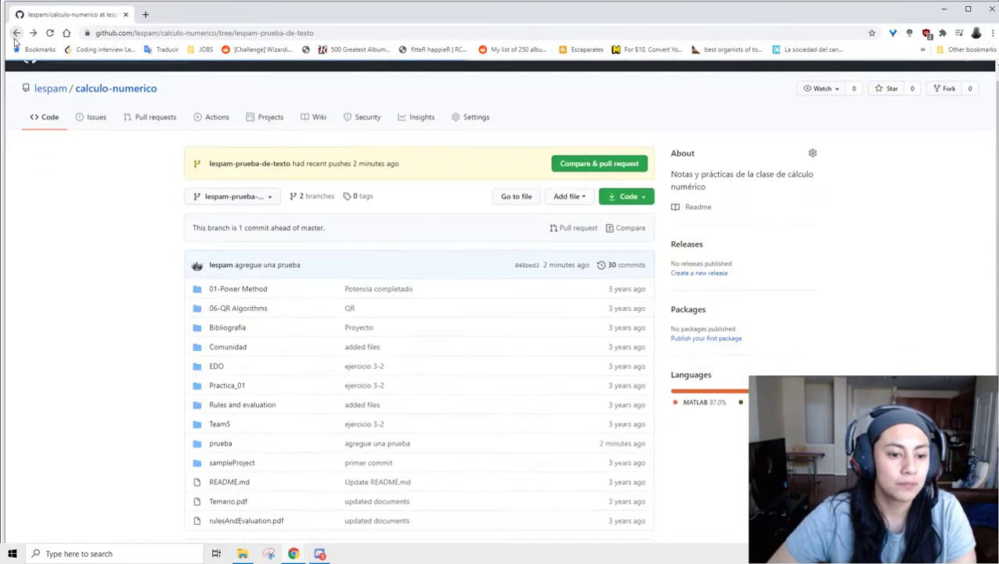
# - Switch from the repository page to the full-screen Basicos presentation
pyautogui.scroll(-3, 384, 135)
pyautogui.scroll(3, 384, 136)
pyautogui.scroll(-2, 384, 134)
pyautogui.scroll(2, 384, 134)
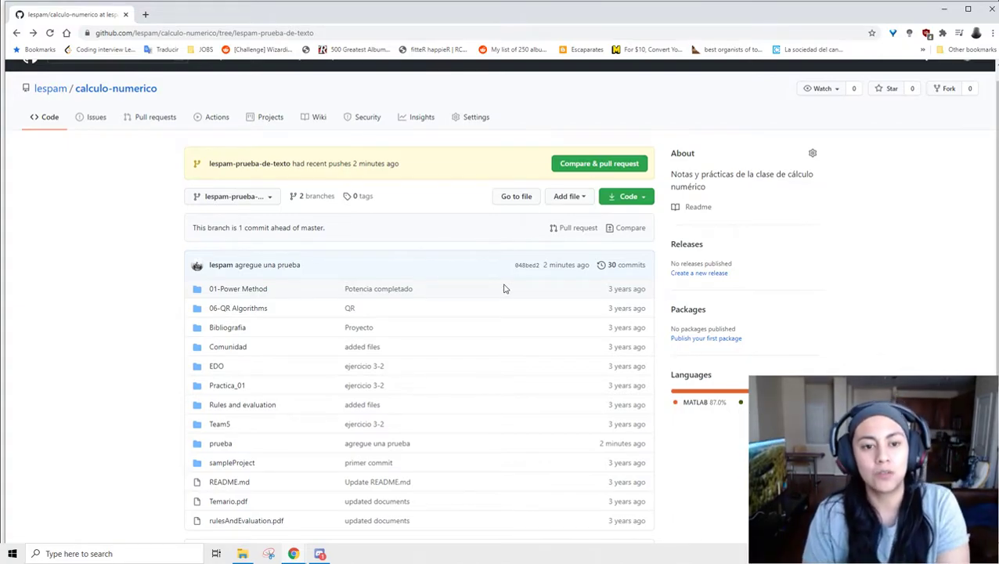
pyautogui.hotkey('alt', 'Tab')
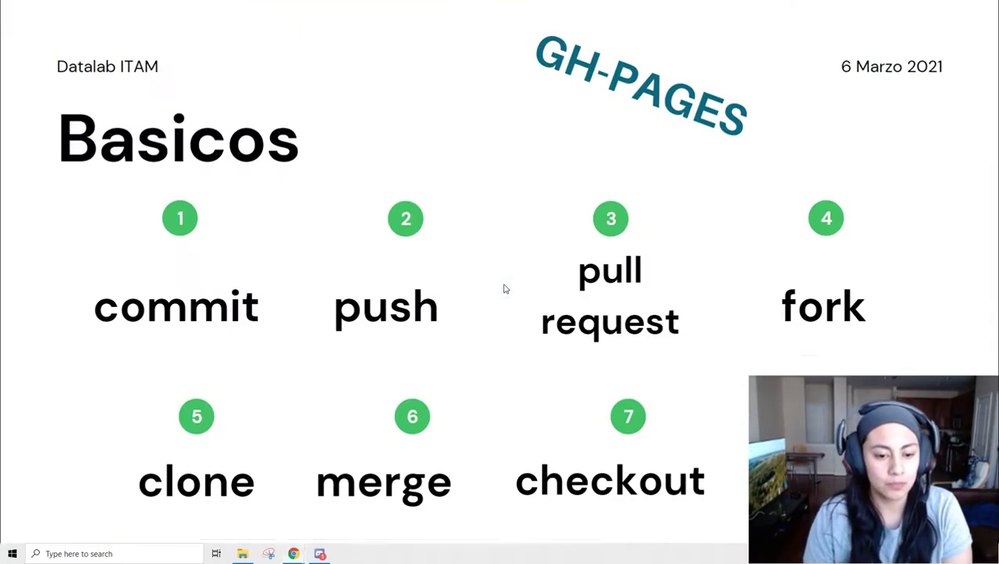
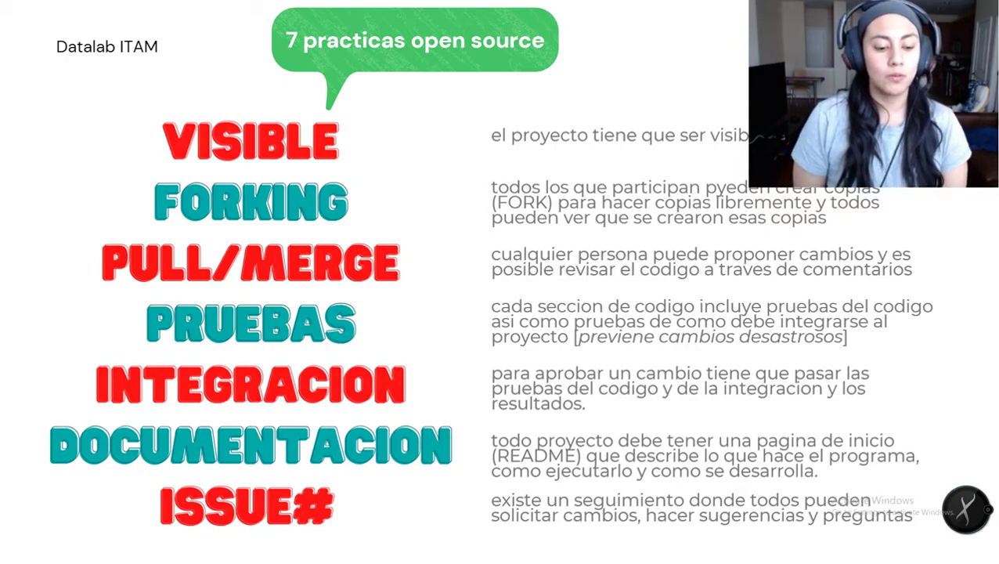
# - Switch from the Google Slides presentation to the Chrome window with the A2Z-F20 GitHub repository
pyautogui.hotkey('alt', 'Tab')
pyautogui.press('Tab')
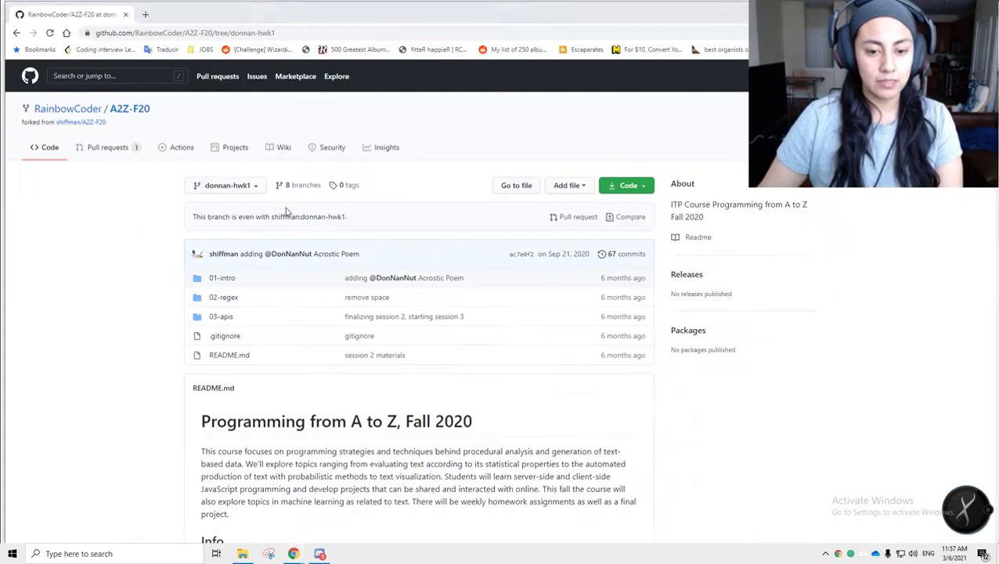
# - Glance back at the slide, then view RainbowCoder/A2Z-F20's open pull requests
pyautogui.hotkey('alt', 'Tab')
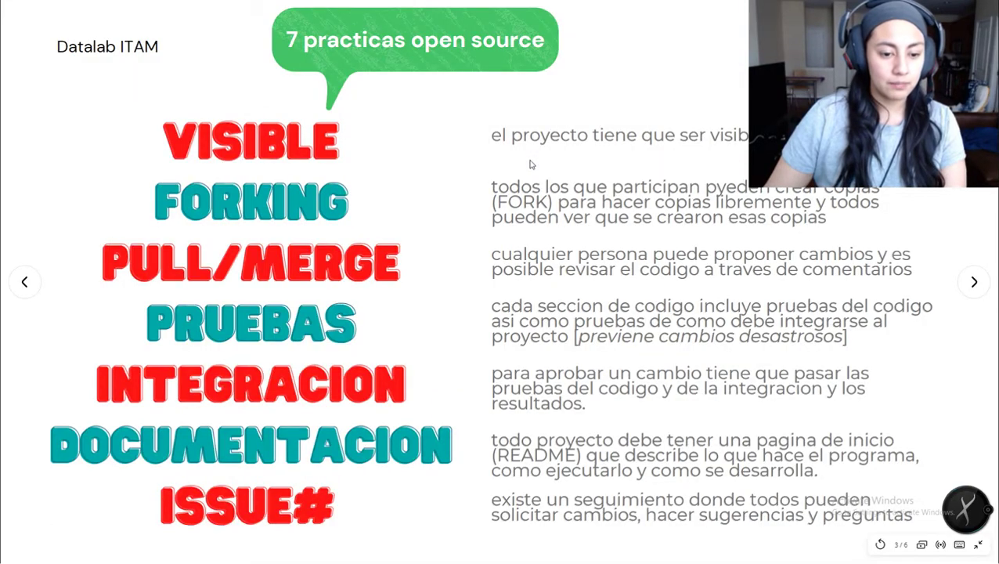
pyautogui.hotkey('alt', 'Tab')
pyautogui.scroll(2, 272, 129)
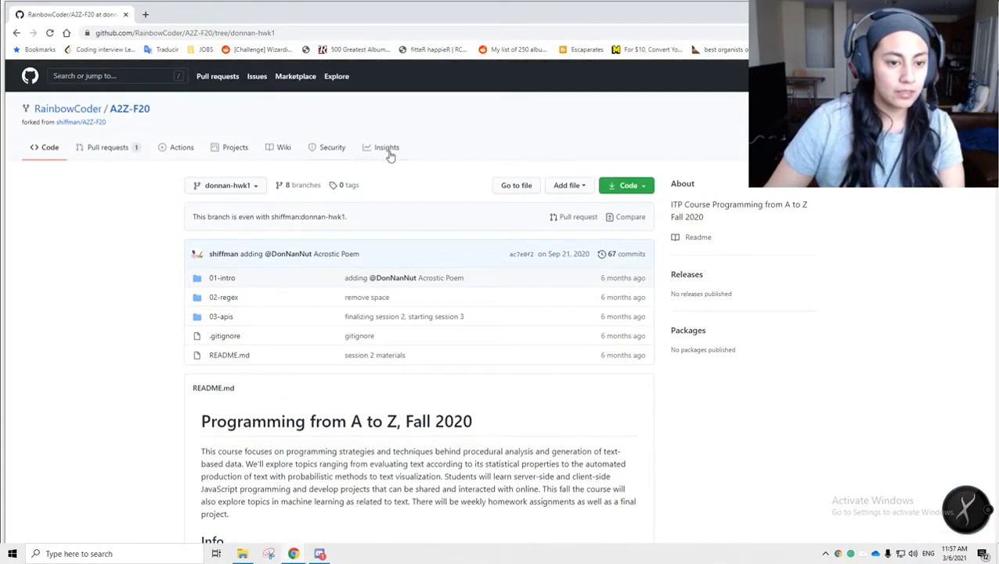
pyautogui.click(107, 148)
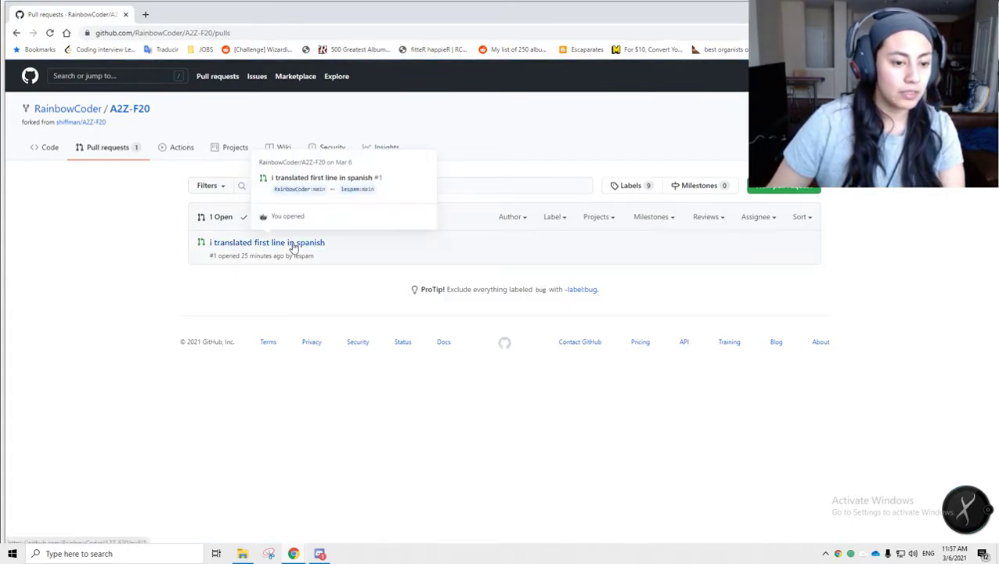
# - Leave the upstream repository for the GitHub home dashboard to reach your A2Z-F20 fork
pyautogui.moveTo(75, 128)
pyautogui.moveTo(110, 125); pyautogui.dragTo(48, 73)
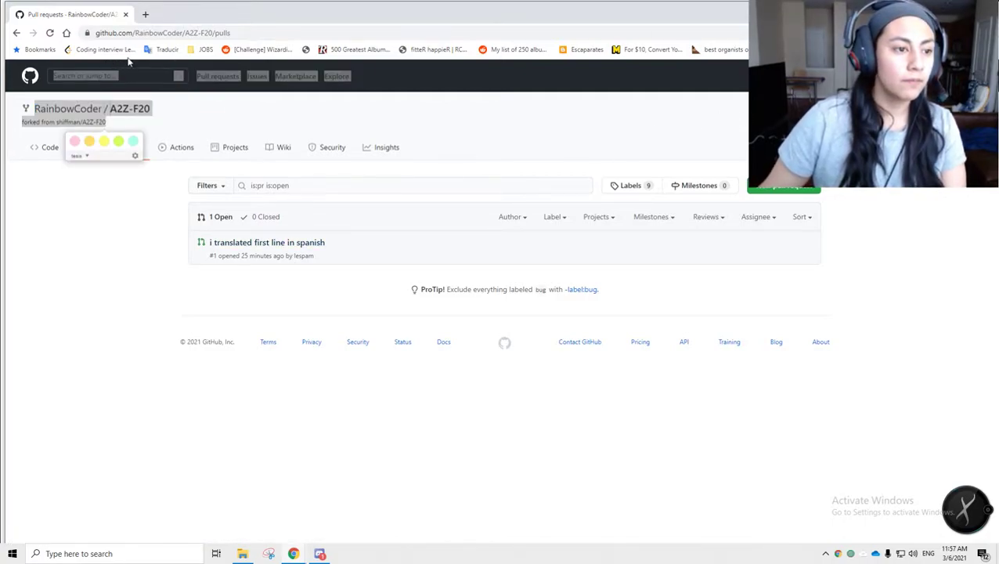
pyautogui.click(24, 81)
pyautogui.click(32, 78)
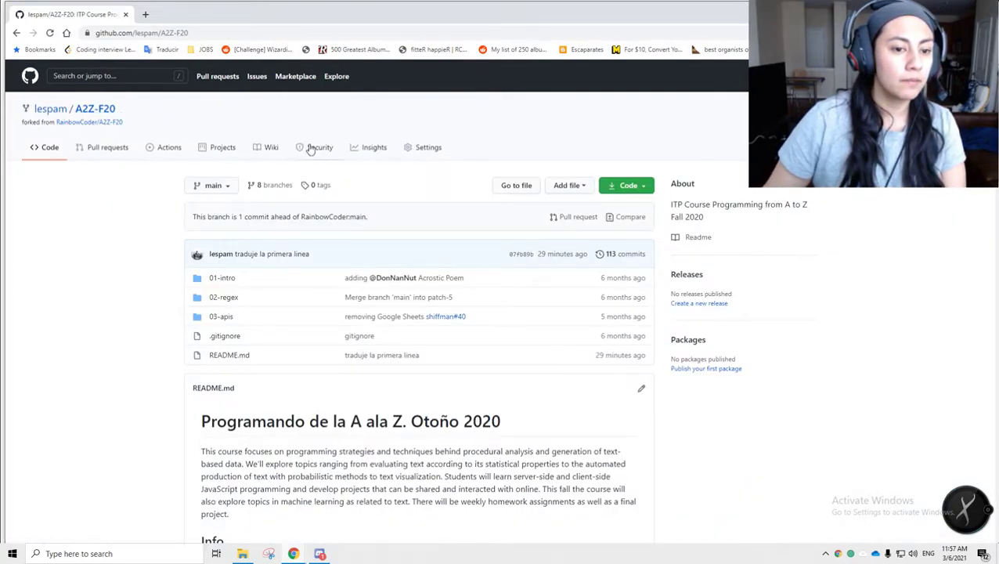
# - Browse the fork's Pull requests, Actions, Projects, Wiki, Security, Insights and Settings tabs
pyautogui.scroll(-5, 130, 179)
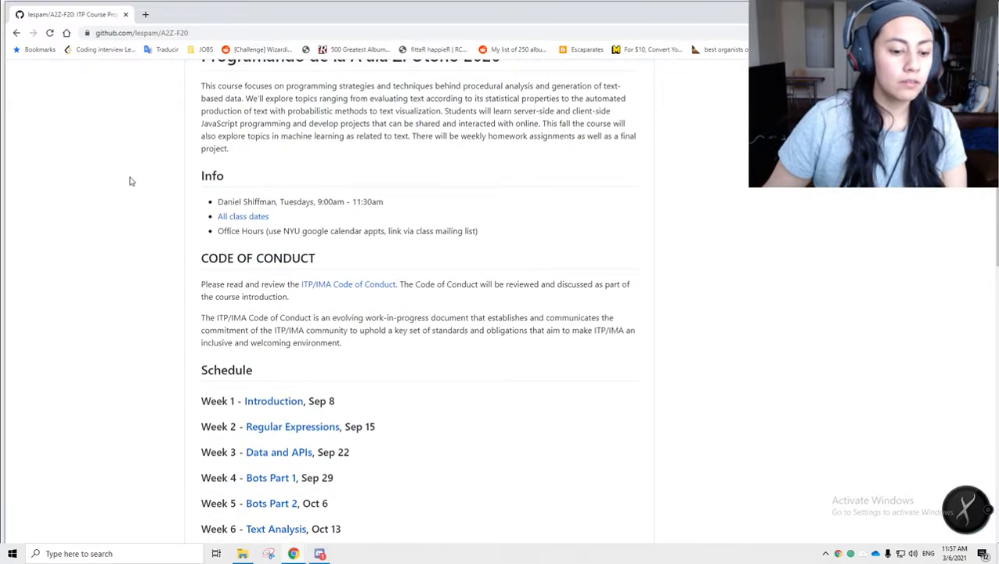
pyautogui.scroll(5, 130, 180)
pyautogui.click(106, 151)
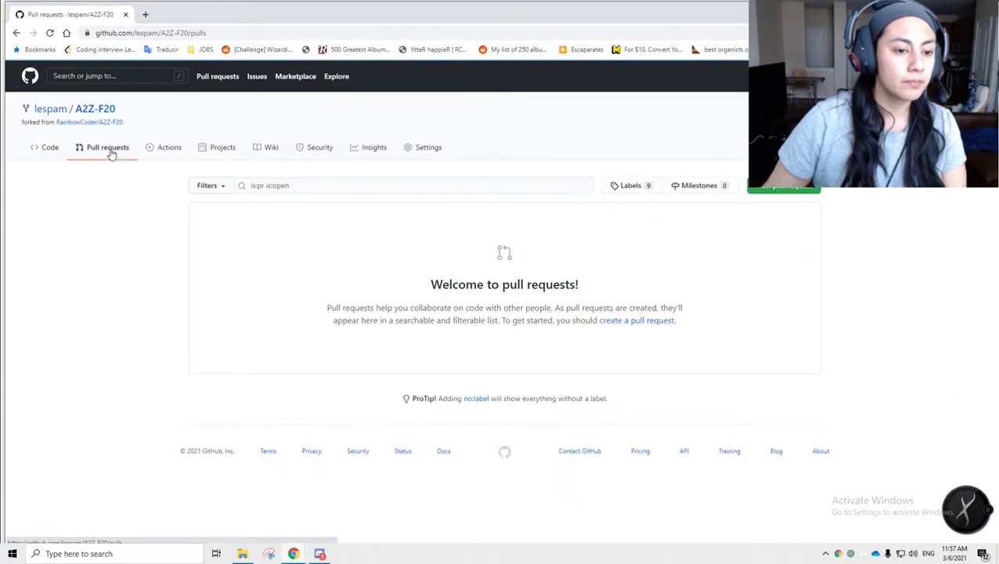
pyautogui.click(149, 151)
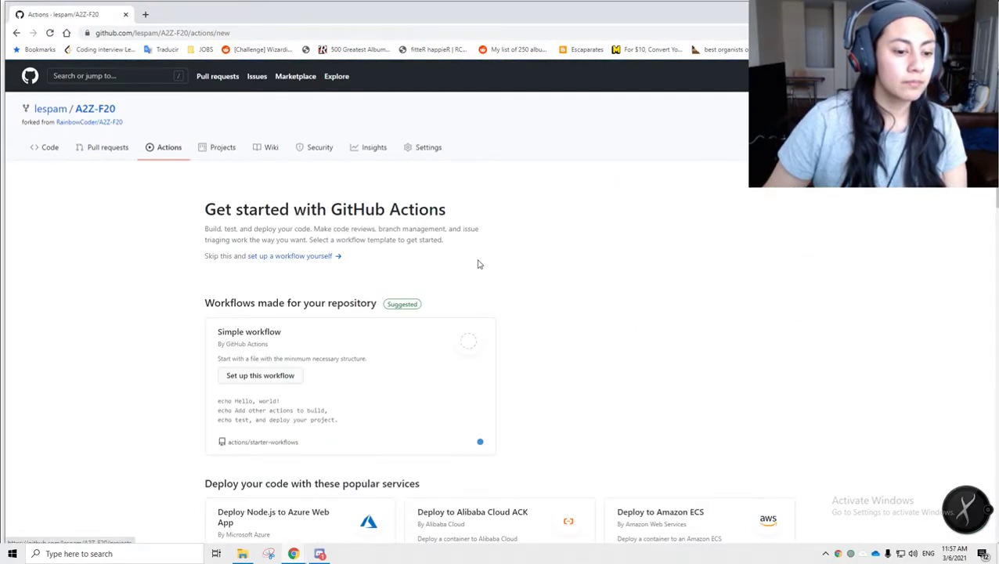
pyautogui.scroll(-5, 478, 264)
pyautogui.scroll(6, 474, 263)
pyautogui.click(237, 146)
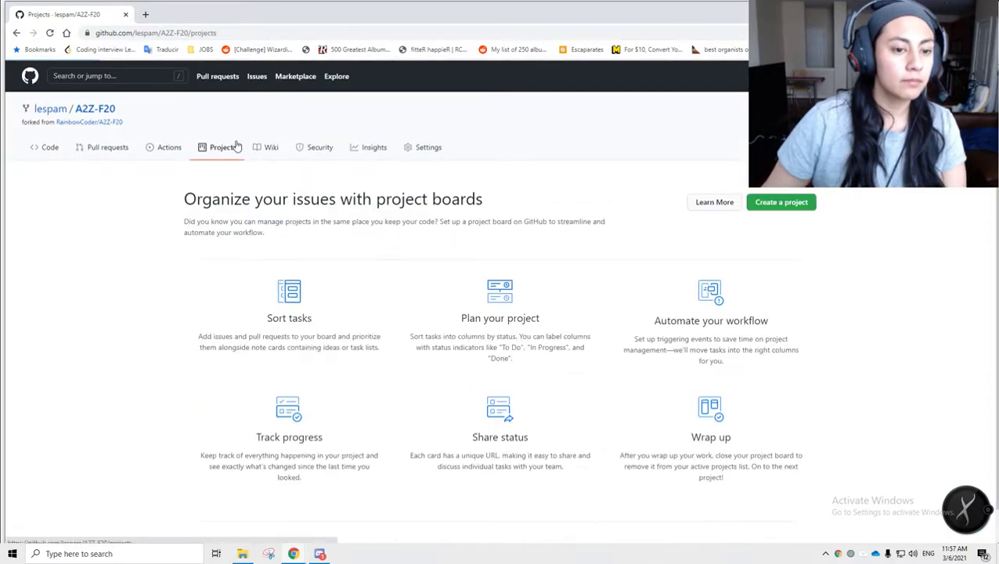
pyautogui.click(274, 148)
pyautogui.click(319, 148)
pyautogui.click(373, 147)
pyautogui.click(411, 148)
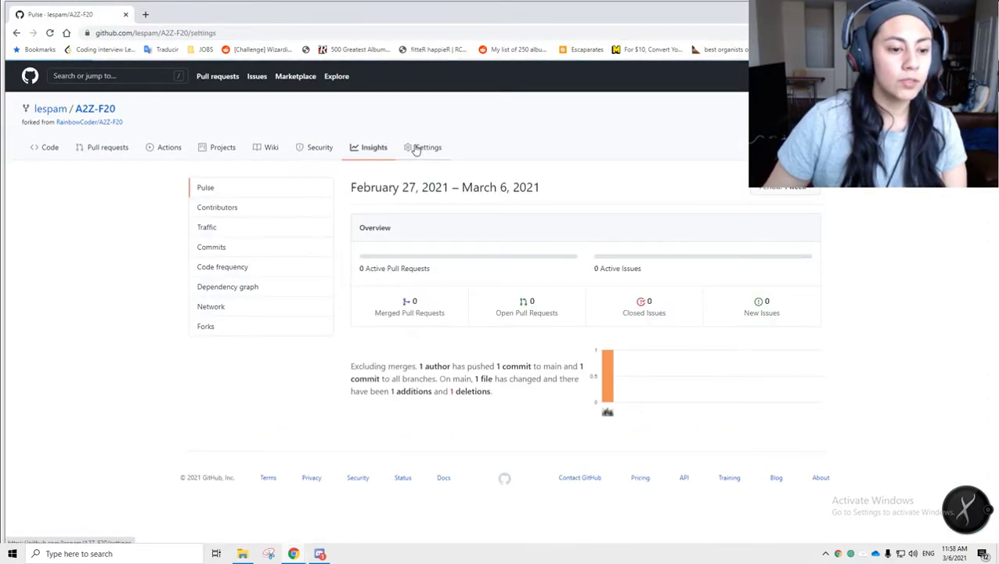
pyautogui.click(367, 155)
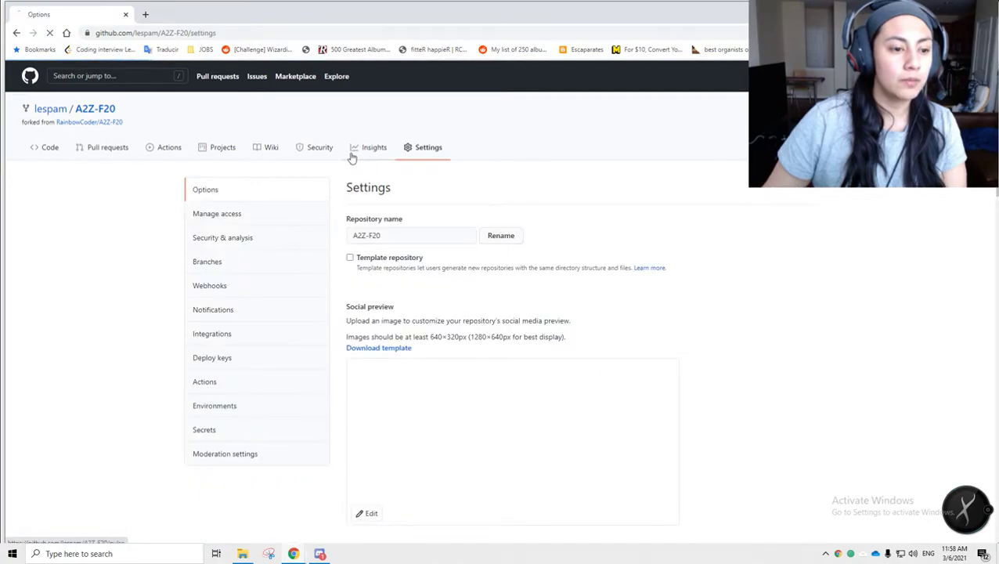
pyautogui.click(115, 152)
# - Back on Code, open the 'Merge branch main into patch-5' commit from the 02-regex row
pyautogui.click(56, 152)
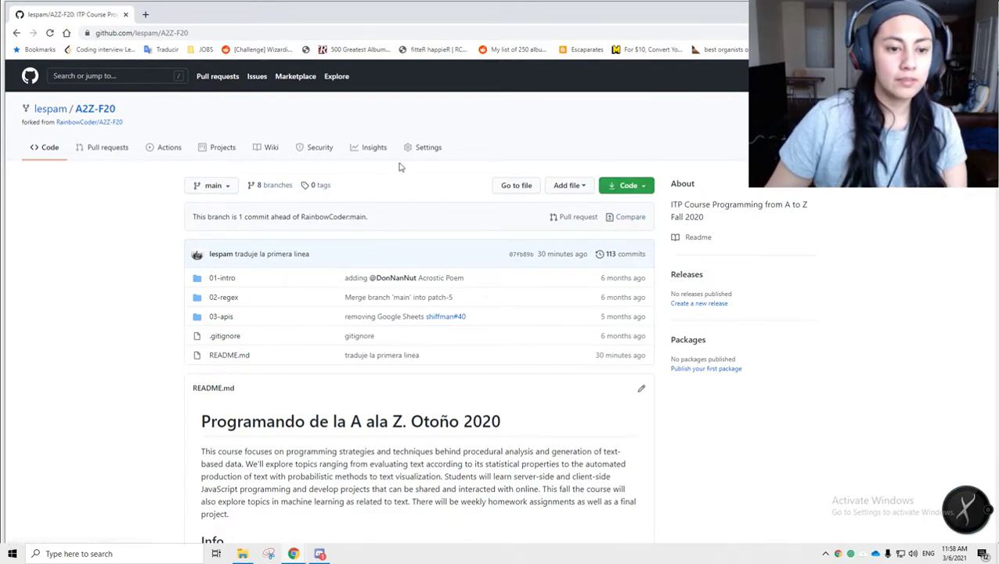
pyautogui.scroll(-2, 340, 148)
pyautogui.scroll(-4, 339, 147)
pyautogui.scroll(6, 339, 147)
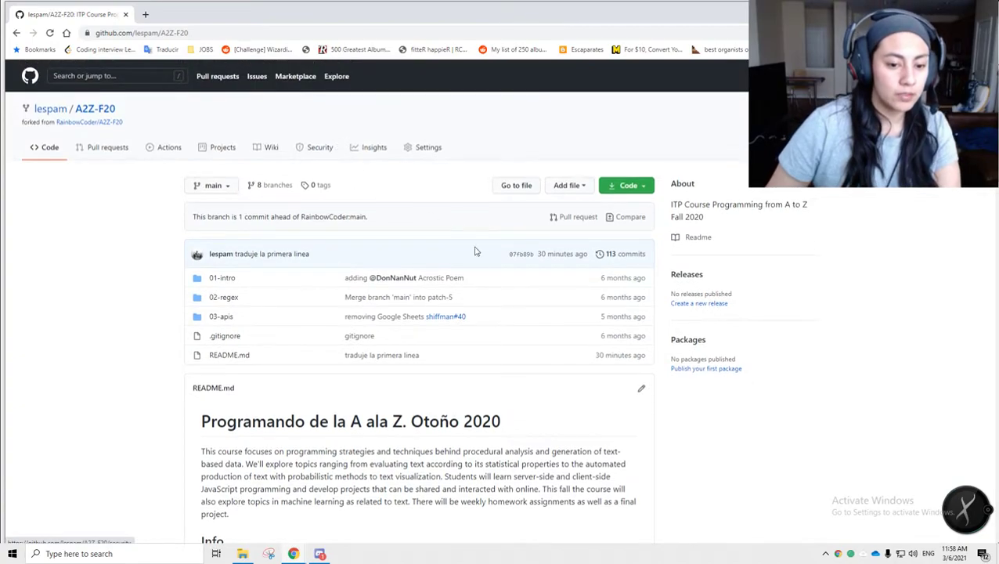
pyautogui.click(413, 298)
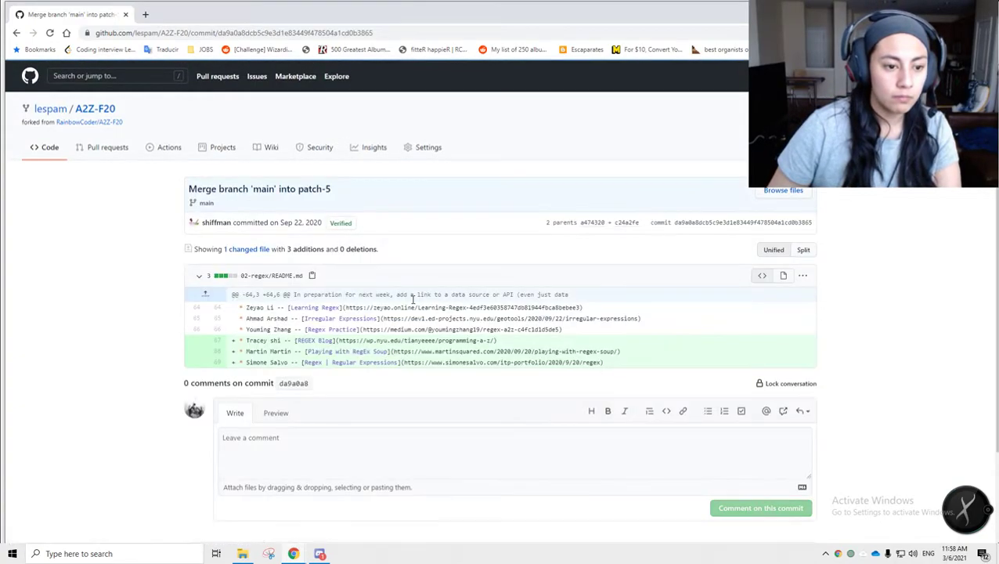
# - Post the comment 'issue test' on the merge commit
pyautogui.scroll(-2, 816, 311)
pyautogui.scroll(2, 818, 309)
pyautogui.click(466, 475)
pyautogui.scroll(-2, 503, 404)
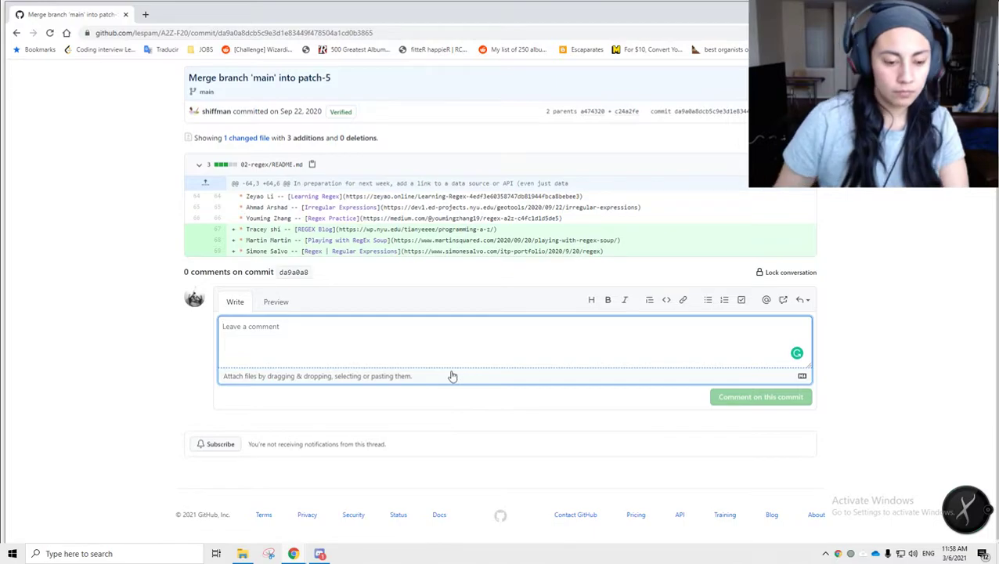
pyautogui.write('issue test')
pyautogui.click(776, 397)
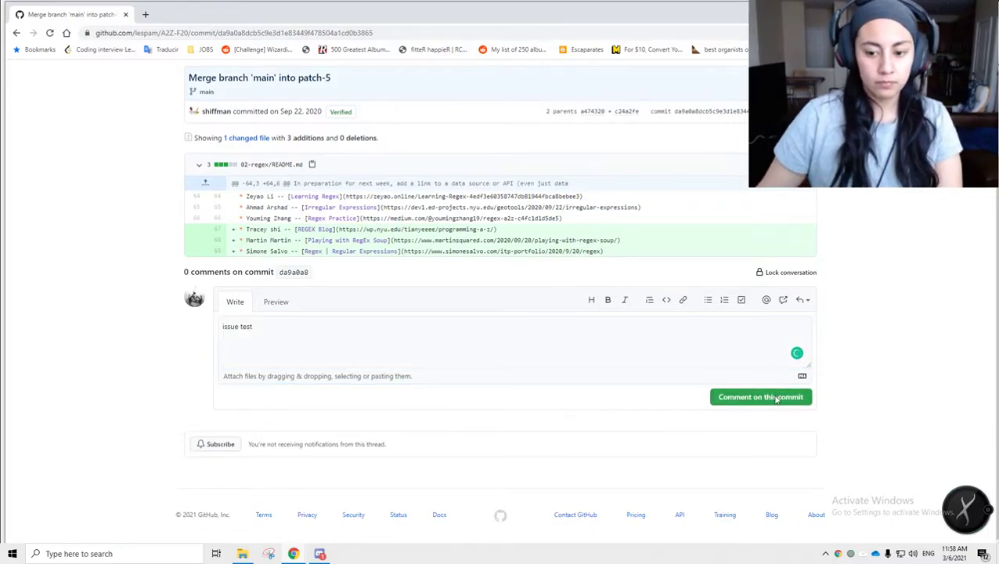
pyautogui.click(596, 379)
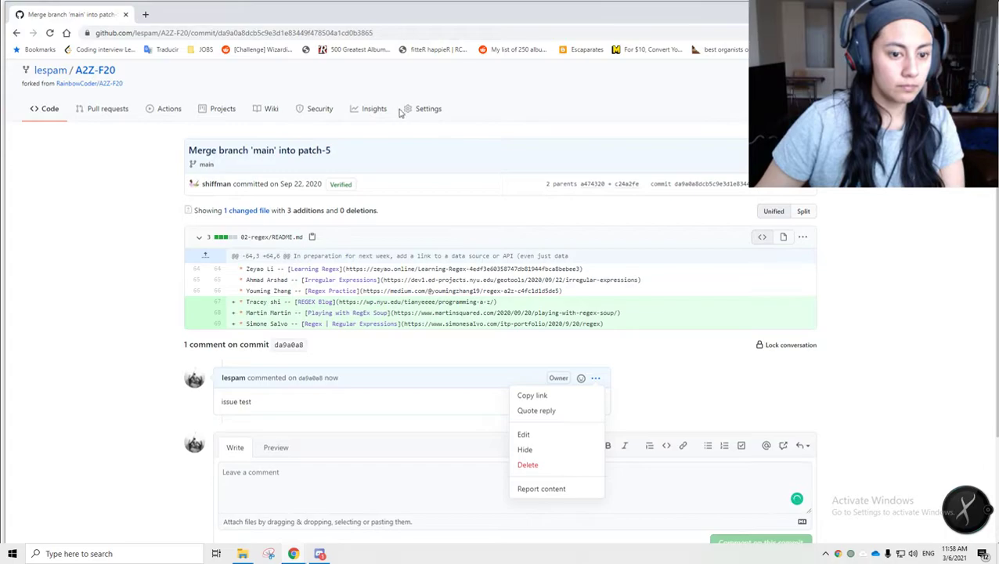
# - Expand the commit's '1 changed file' list, then go to the fork's empty pull requests list
pyautogui.scroll(-2, 548, 202)
pyautogui.scroll(3, 604, 201)
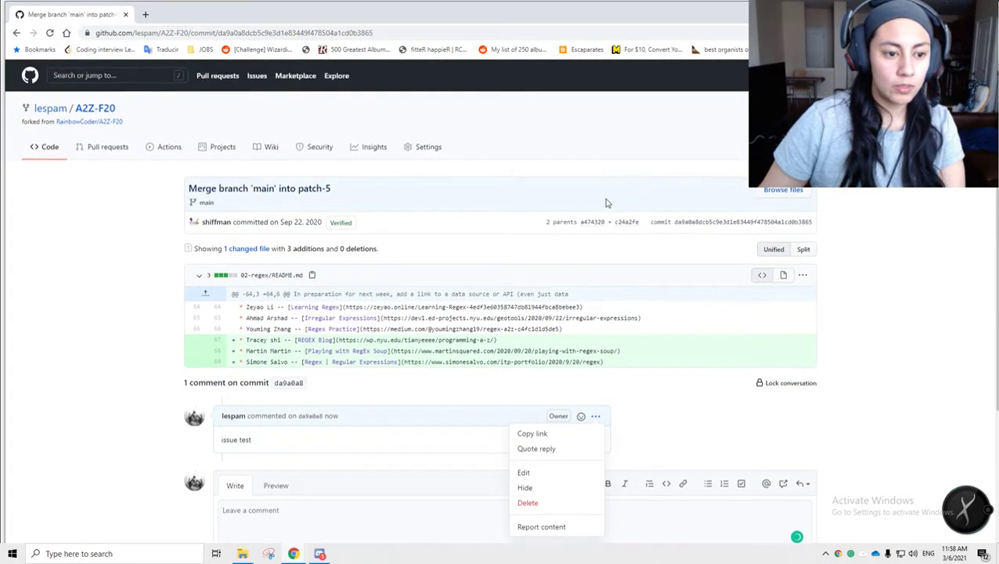
pyautogui.click(262, 251)
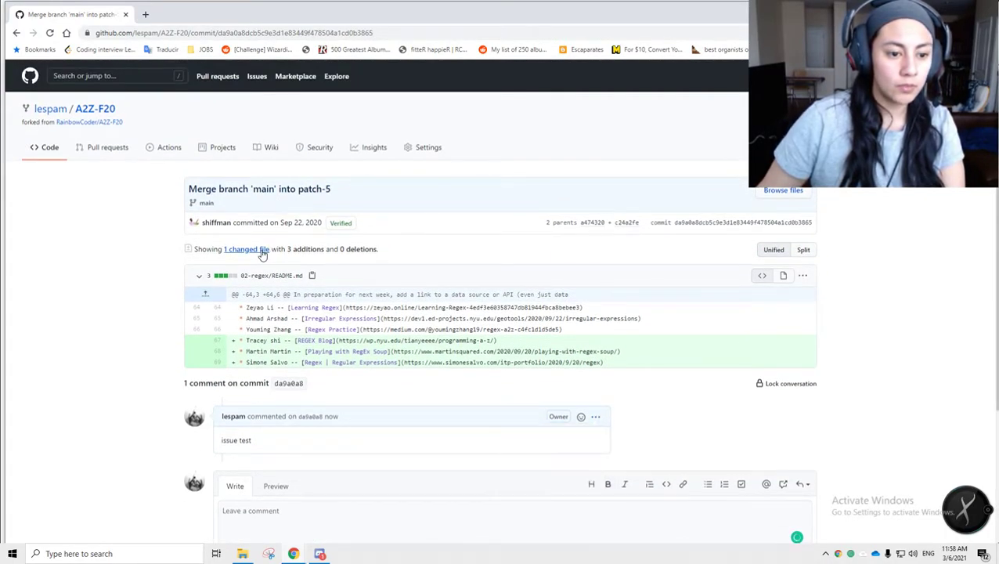
pyautogui.click(262, 252)
pyautogui.click(108, 149)
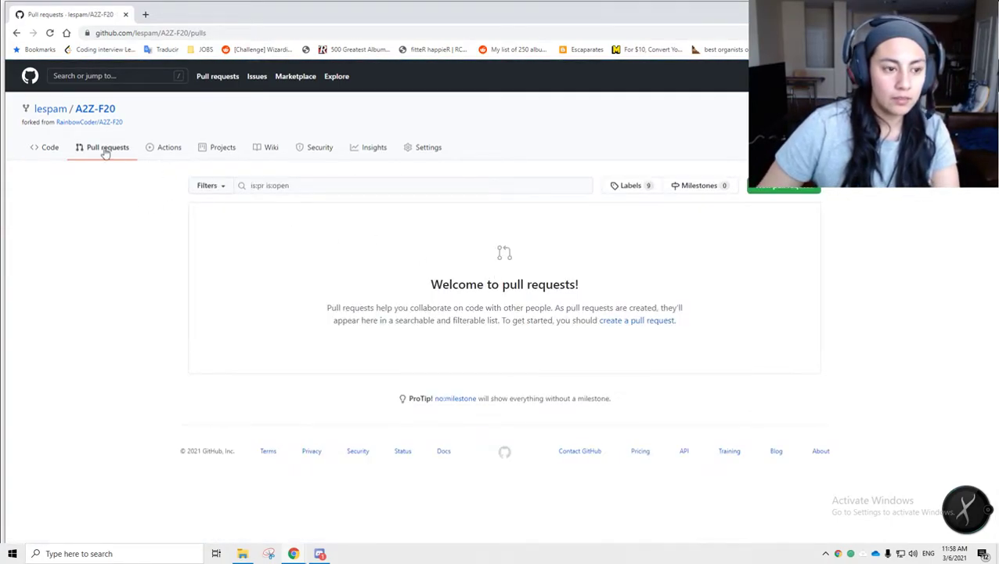
# - Return to the fork's Code page, then go to the GitHub home dashboard
pyautogui.click(60, 149)
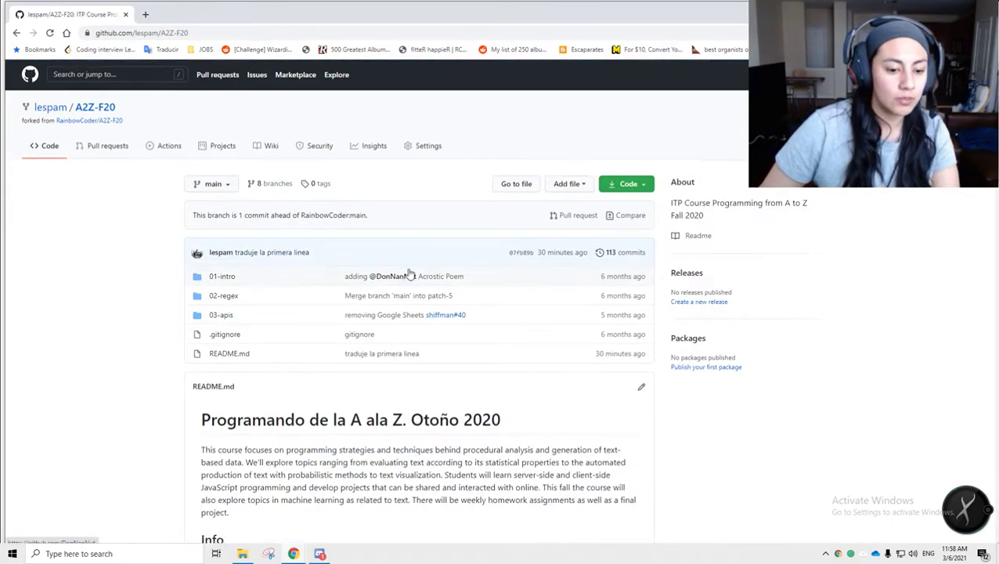
pyautogui.scroll(-2, 408, 271)
pyautogui.scroll(2, 408, 270)
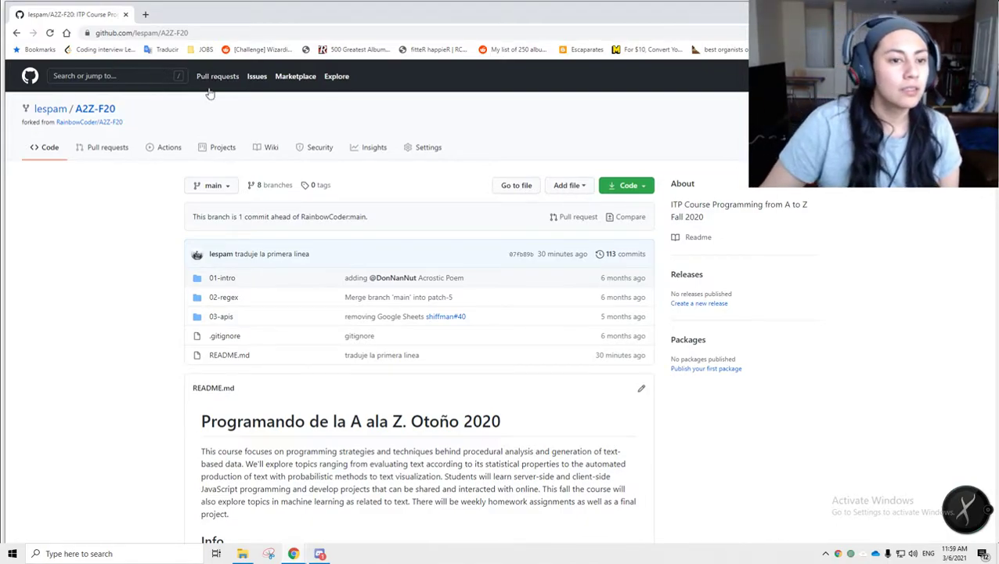
pyautogui.click(29, 75)
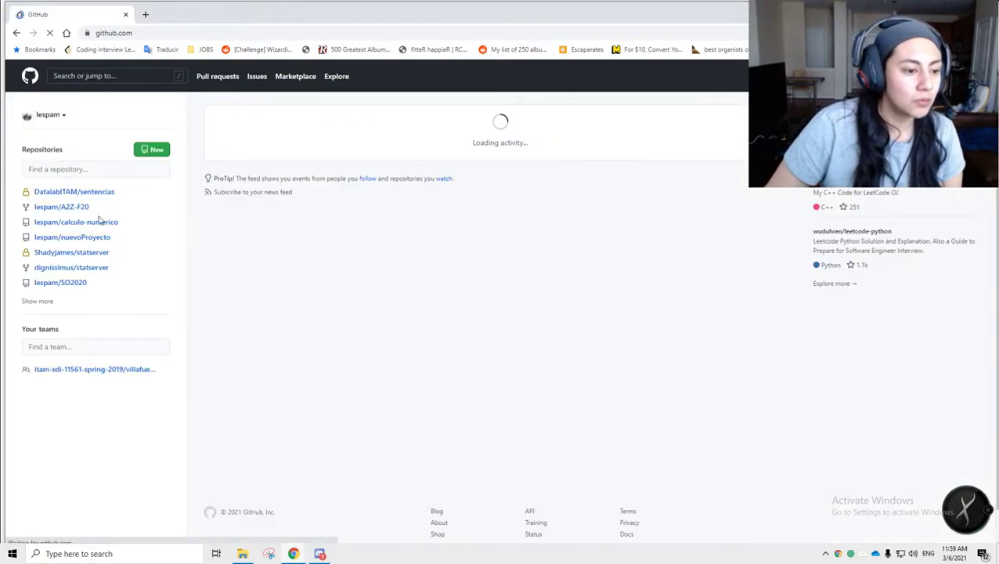
# - Expand the Repositories sidebar with Show more and open the private salvadormarmol/sistemas-operativos-2020 repository
pyautogui.click(40, 302)
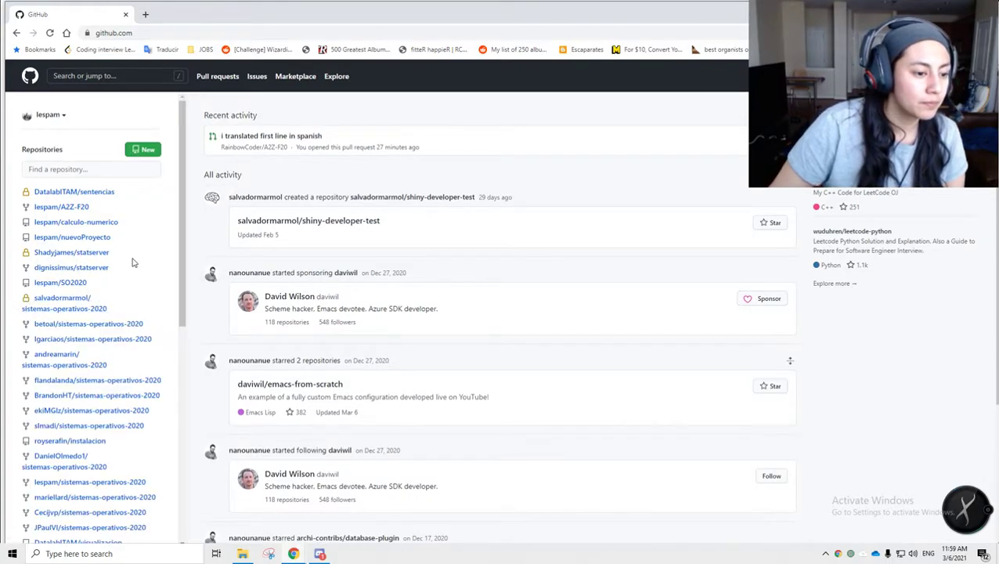
pyautogui.scroll(-2, 134, 262)
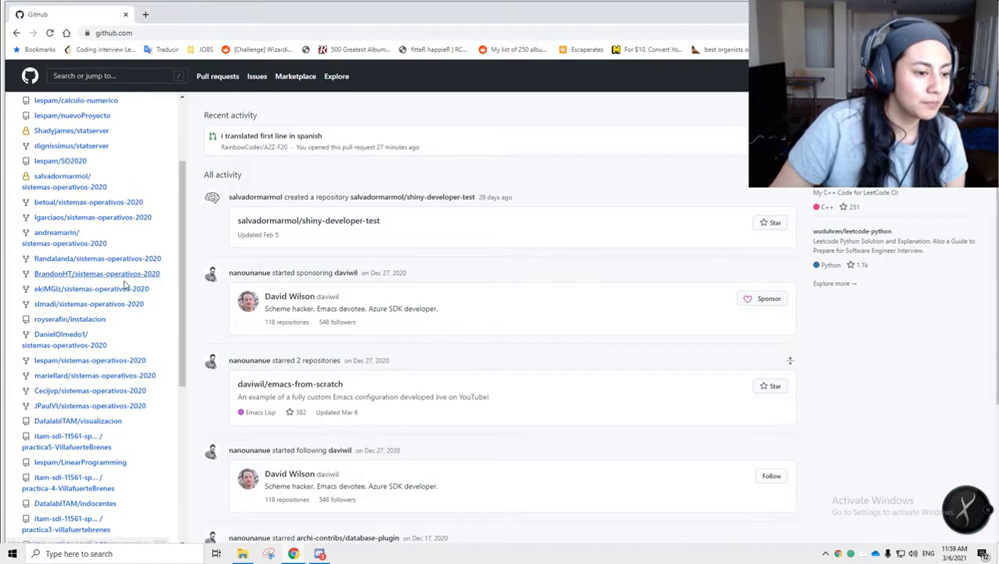
pyautogui.moveTo(78, 276)
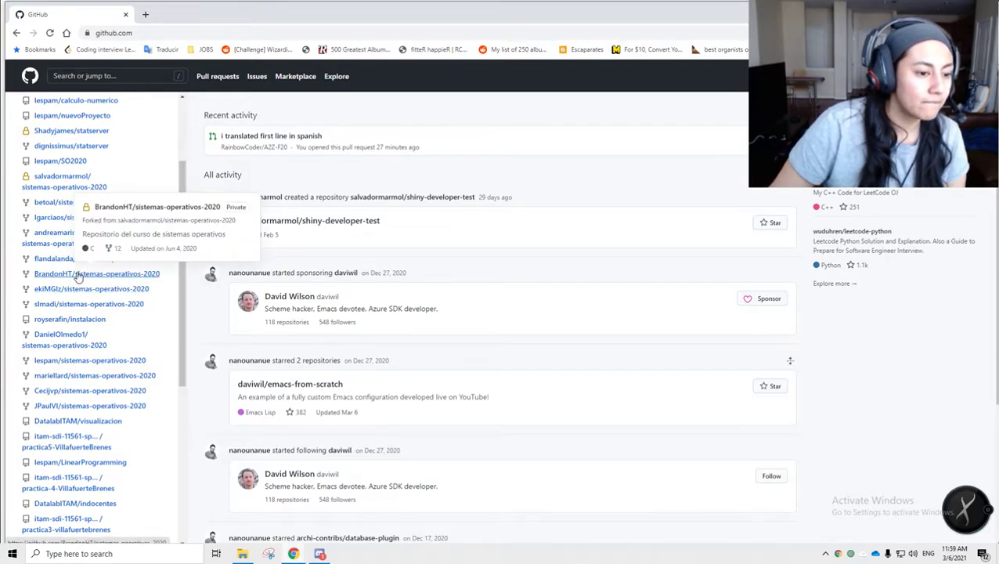
pyautogui.scroll(-4, 127, 462)
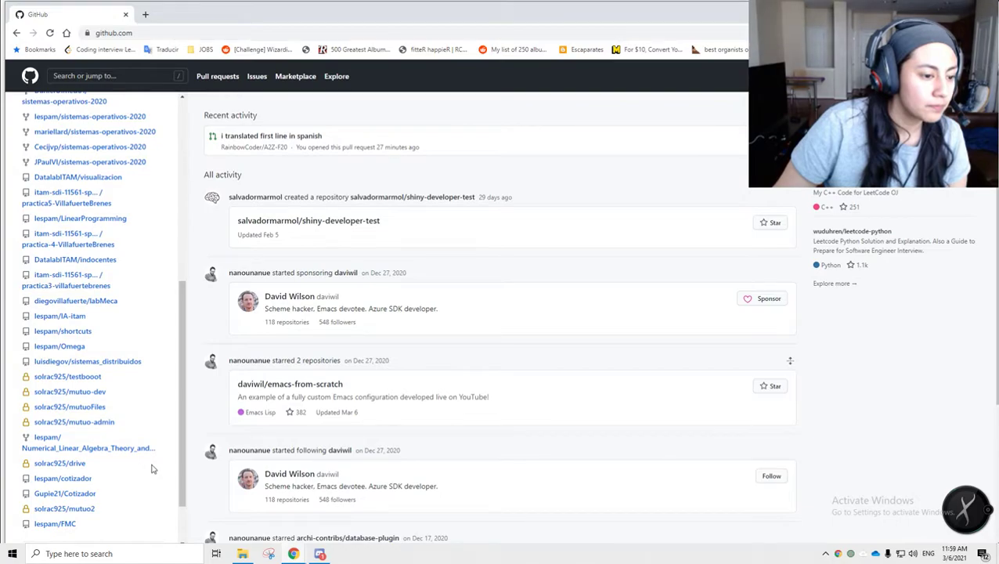
pyautogui.scroll(2, 152, 467)
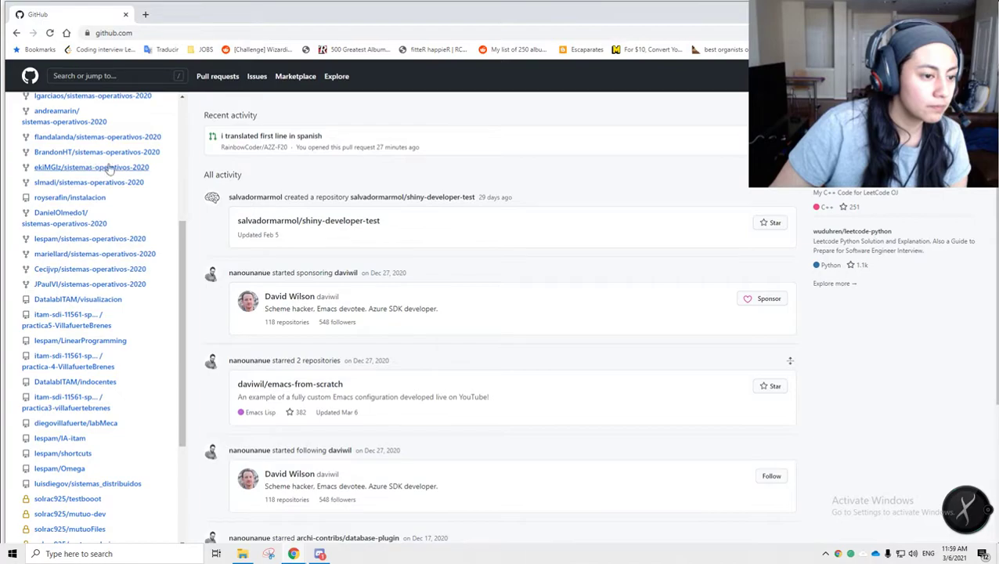
pyautogui.scroll(2, 151, 181)
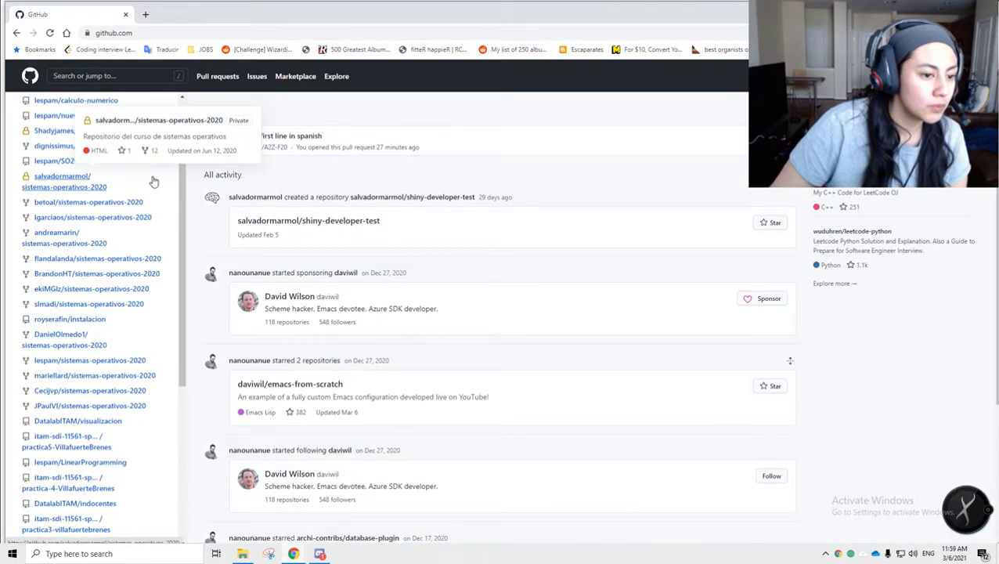
pyautogui.scroll(2, 154, 181)
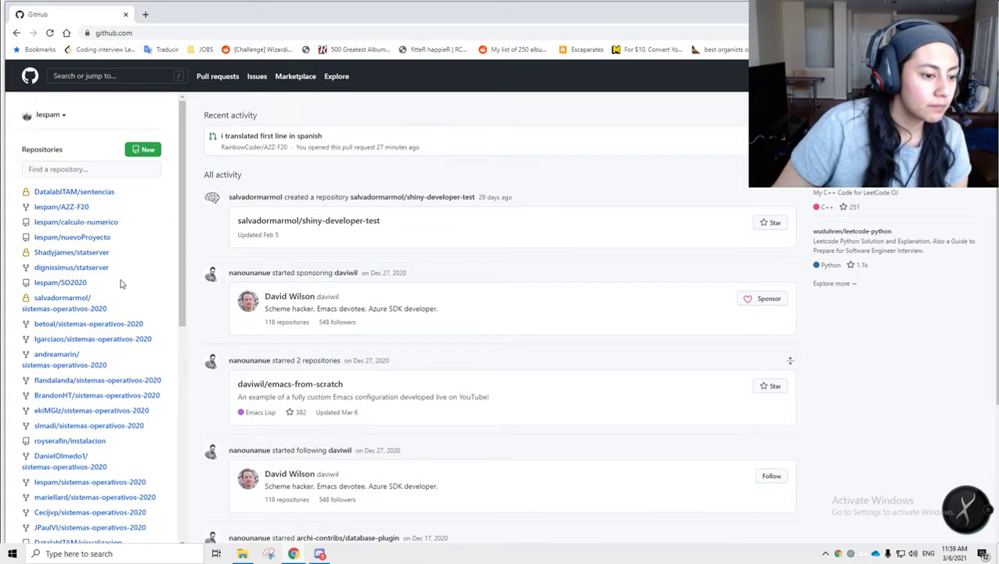
pyautogui.click(87, 308)
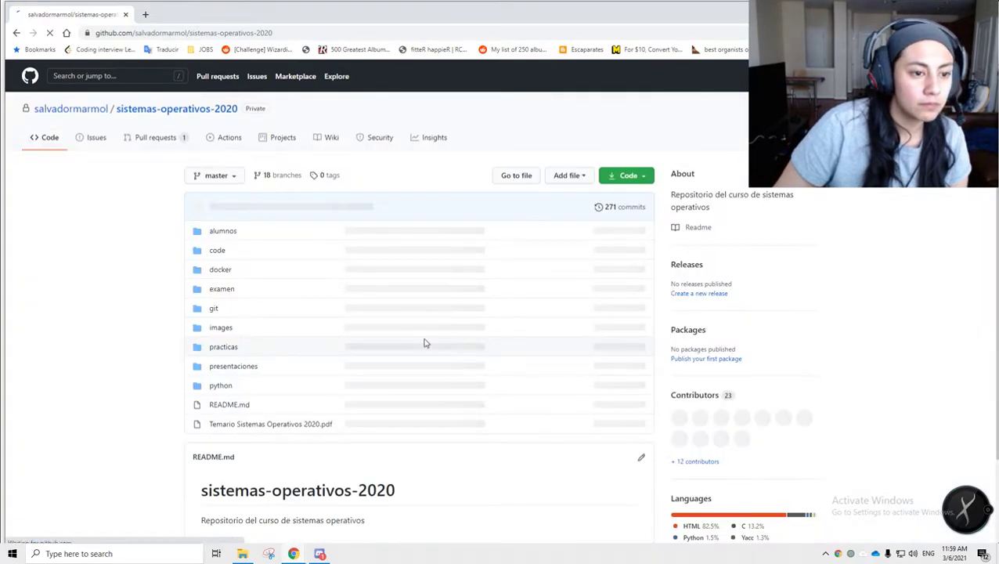
# - From your created-issues list, open the DatalabITAM/indocentes repository after closing the extra article tab
pyautogui.click(258, 78)
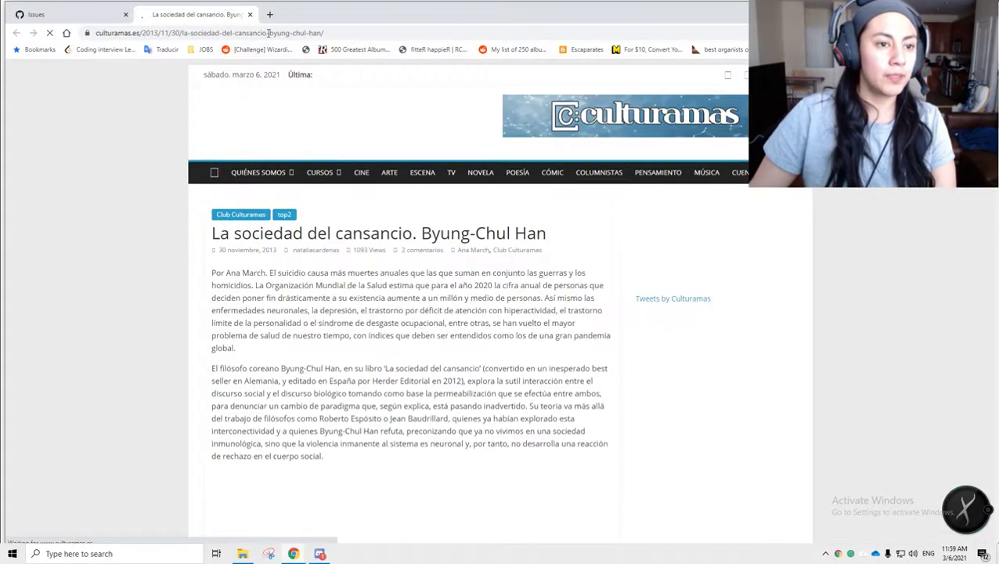
pyautogui.click(250, 15)
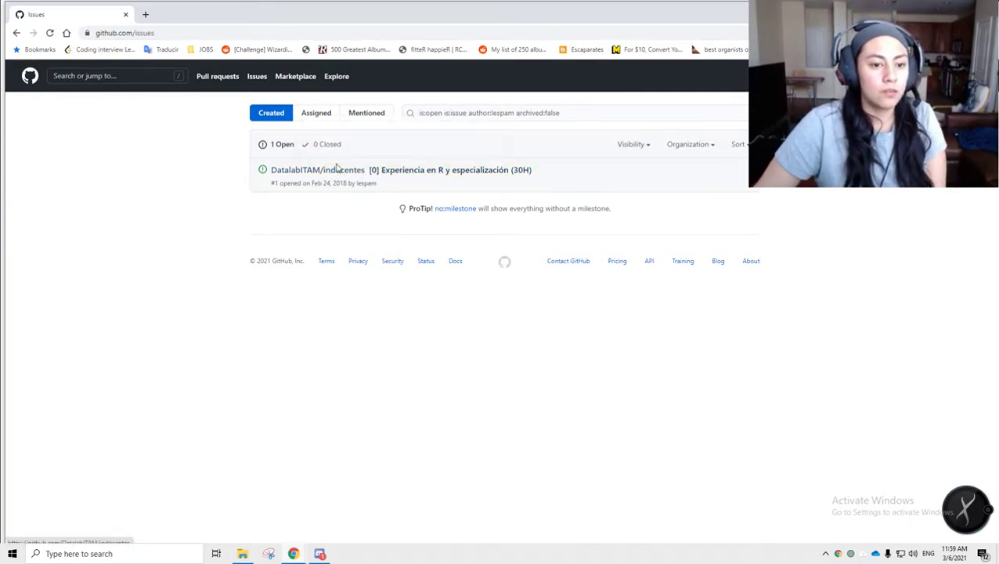
pyautogui.moveTo(357, 173)
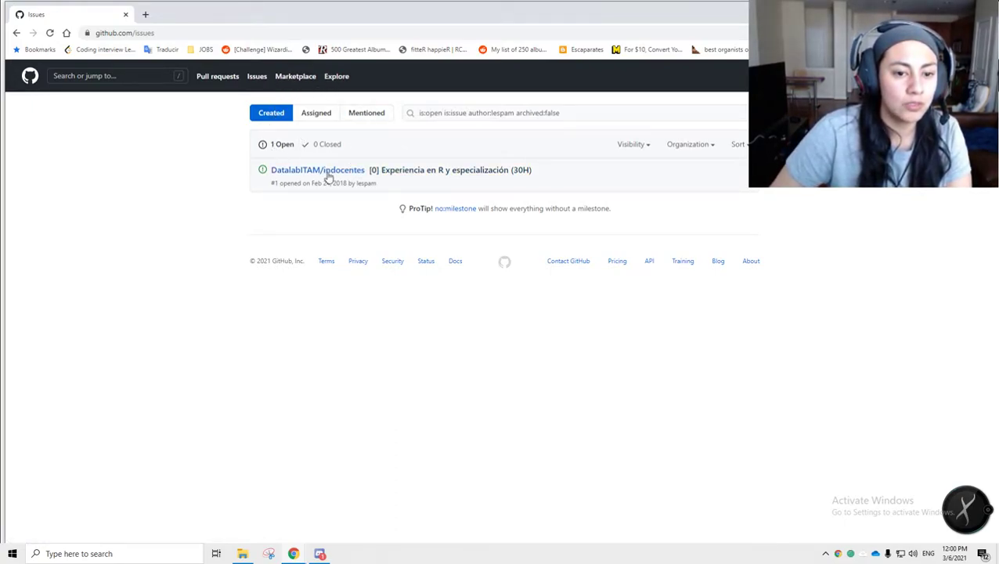
pyautogui.moveTo(404, 177)
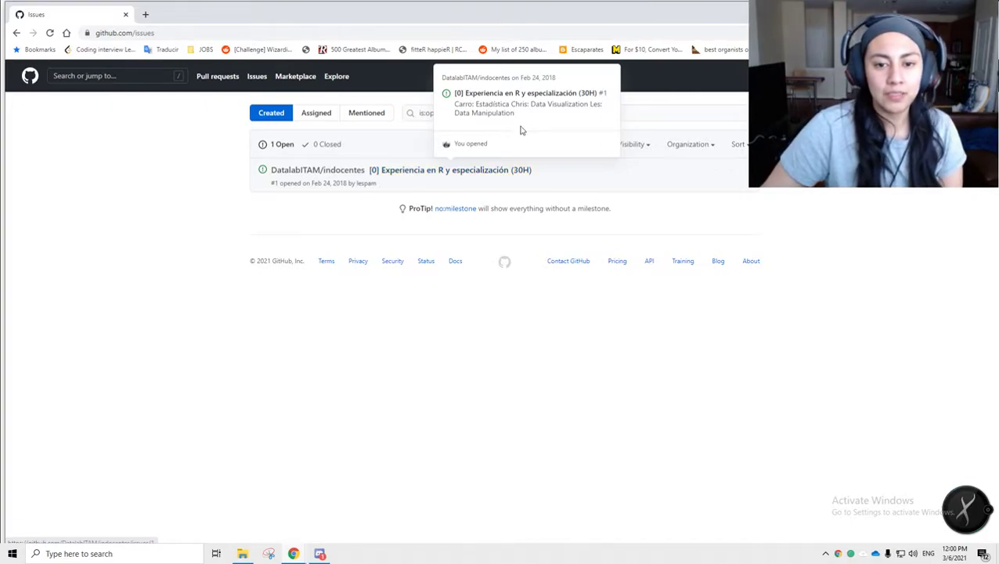
pyautogui.click(319, 171)
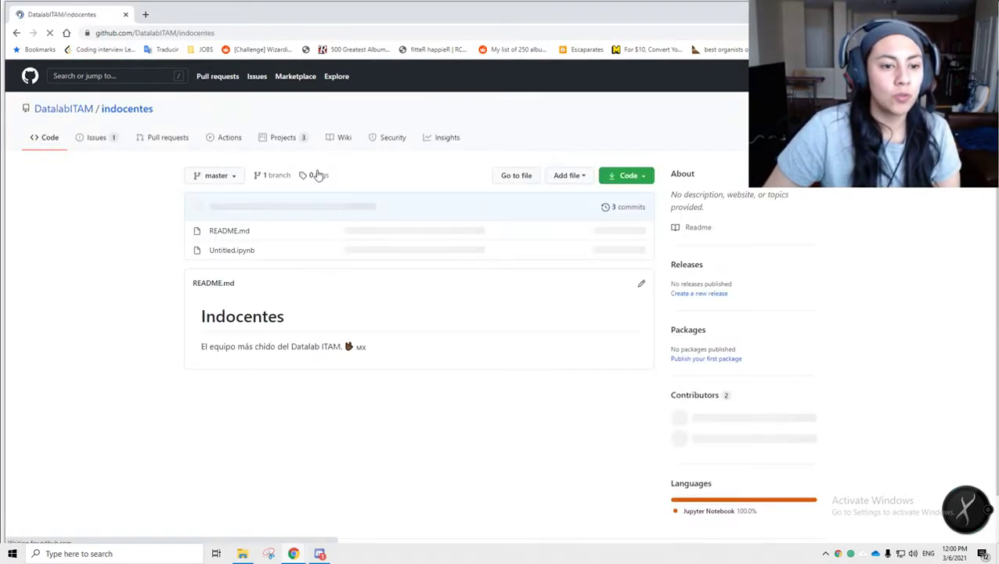
# - Submit a new indocentes issue titled 'easte proyecto nunca se hizo', which becomes #2
pyautogui.click(99, 147)
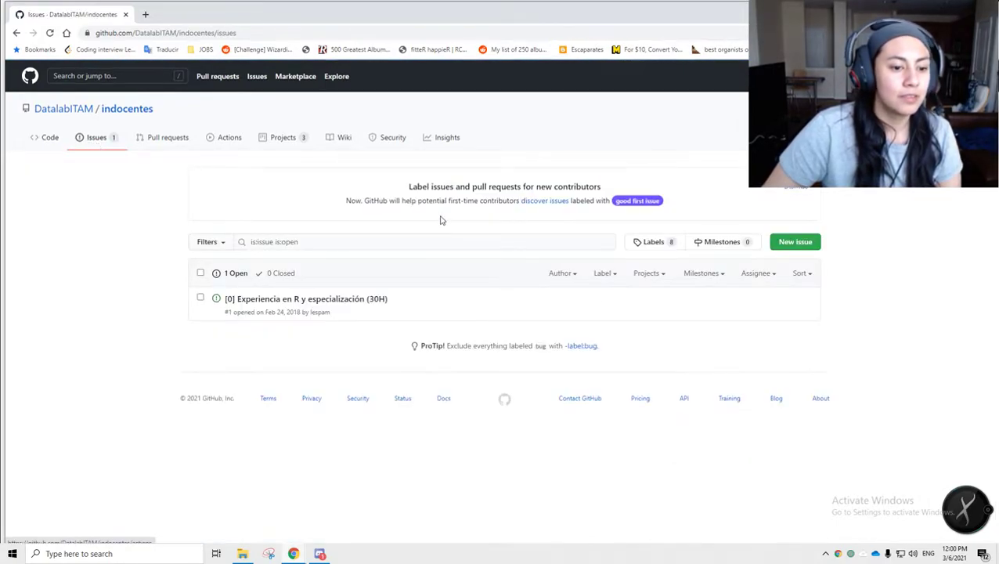
pyautogui.click(811, 243)
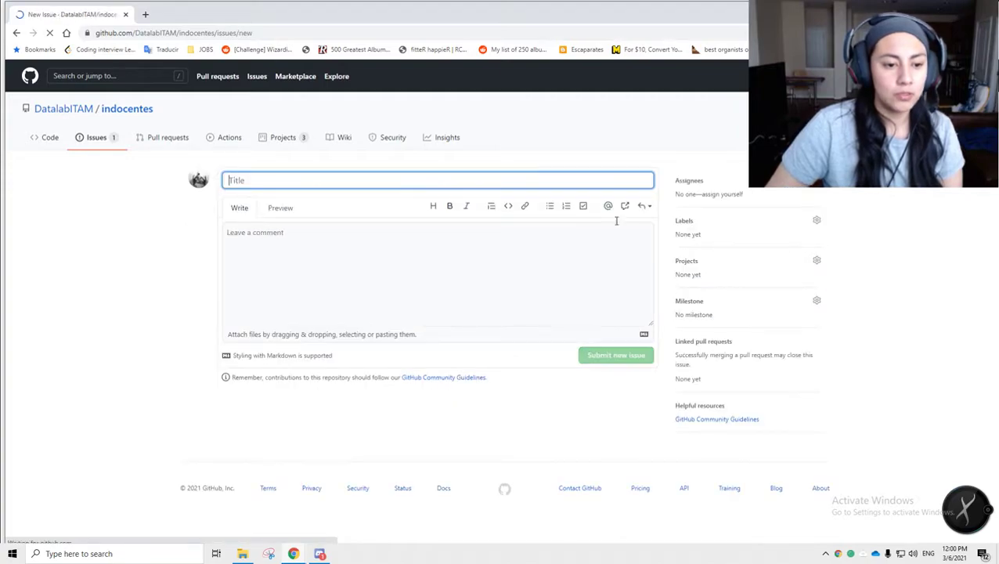
pyautogui.write('easte pro')
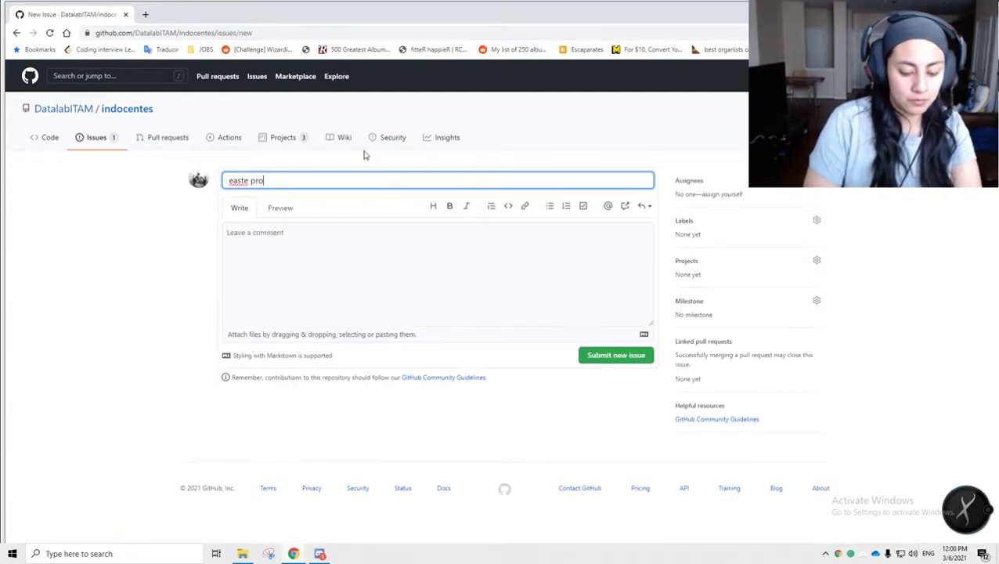
pyautogui.write('yecto nunca se hizo')
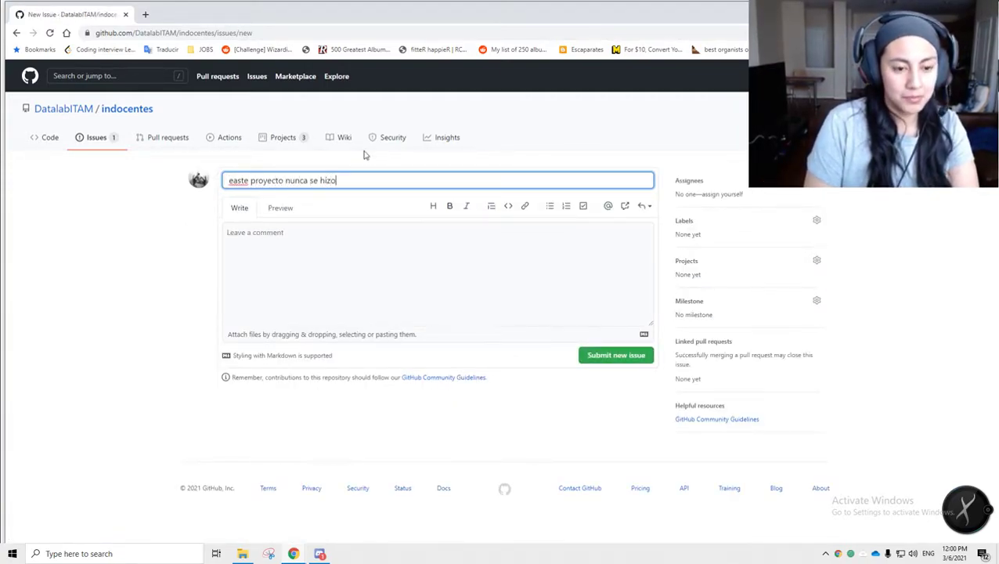
pyautogui.press('Tab')
pyautogui.click(614, 357)
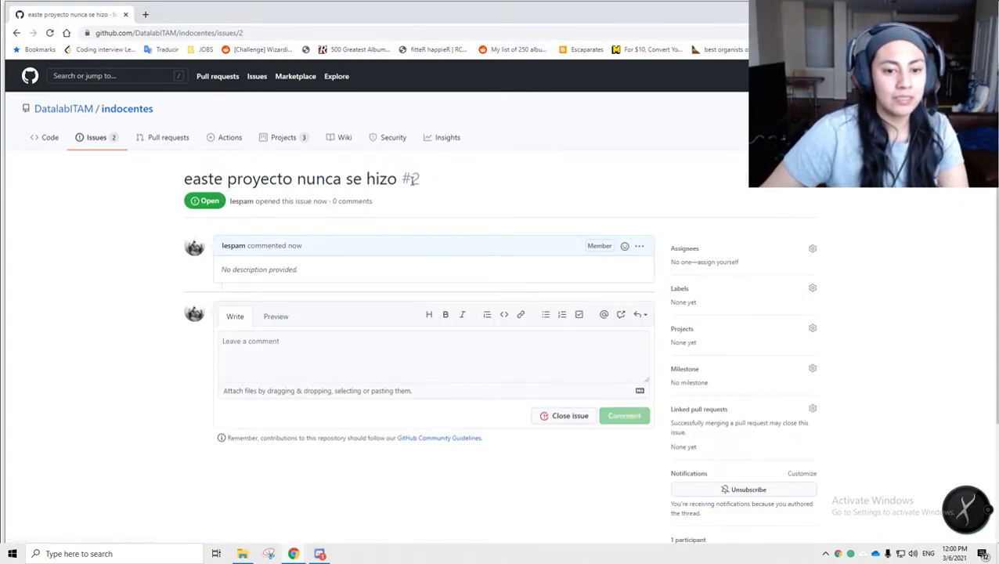
pyautogui.moveTo(402, 183); pyautogui.dragTo(424, 185)
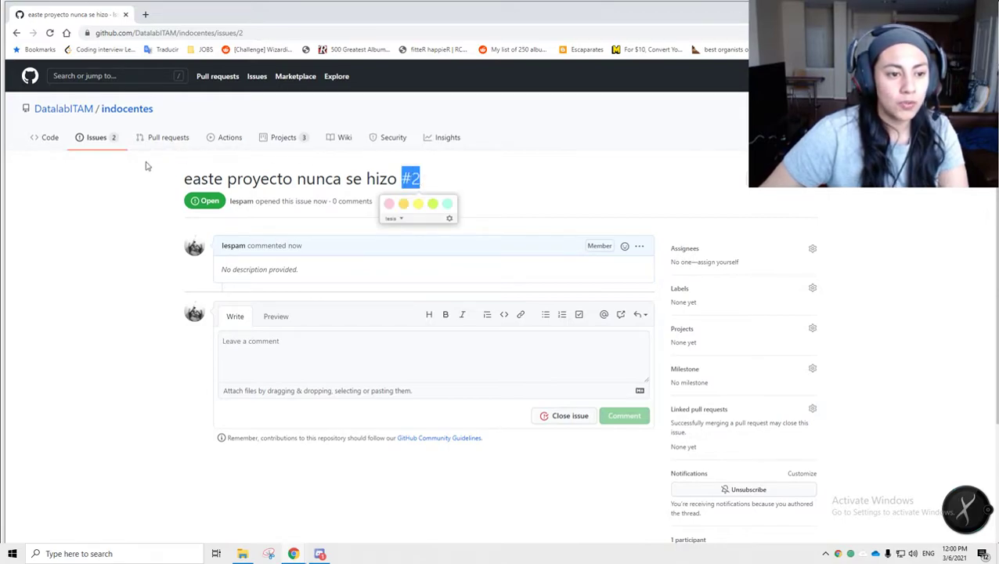
pyautogui.click(405, 190)
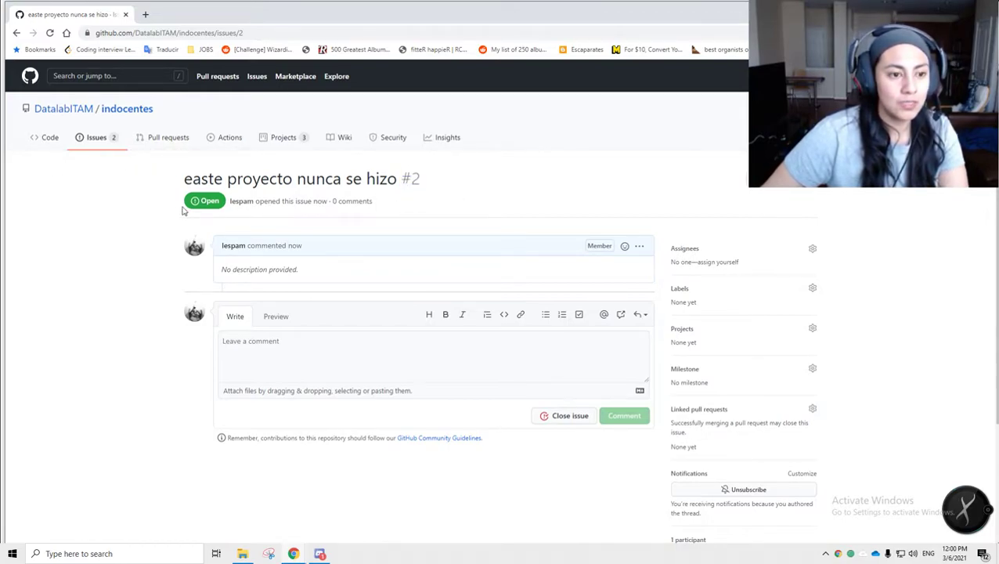
# - Draft a comment about issue #1 and copy the 'upload de prueba' commit hash from a new tab
pyautogui.click(283, 352)
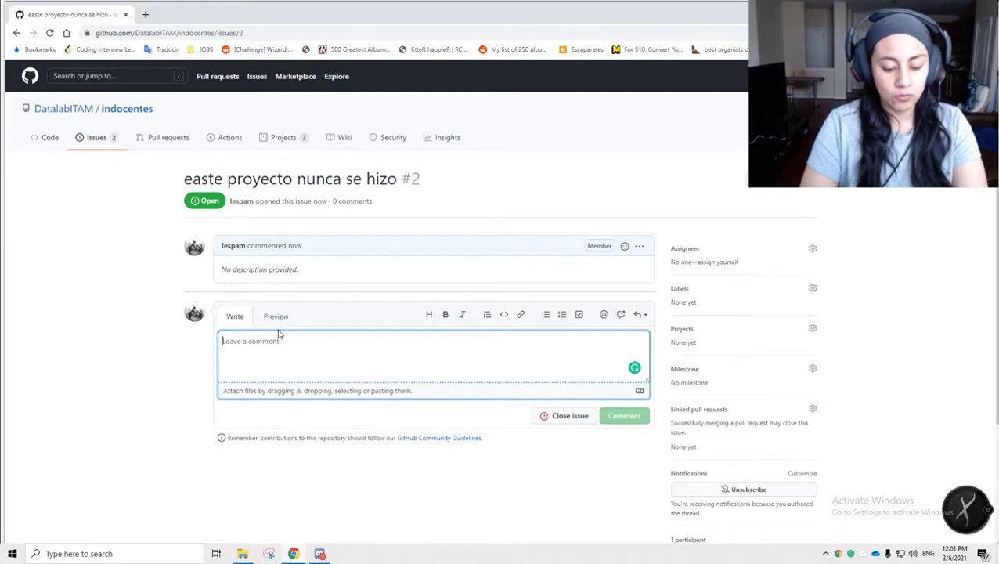
pyautogui.write('ya no se que hicieron en el issue ')
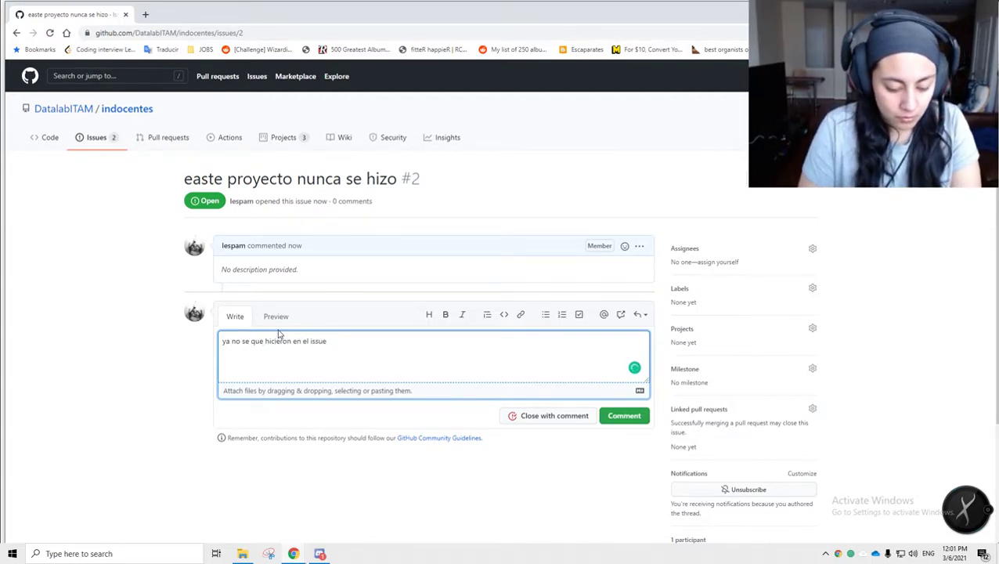
pyautogui.write('#1. pero')
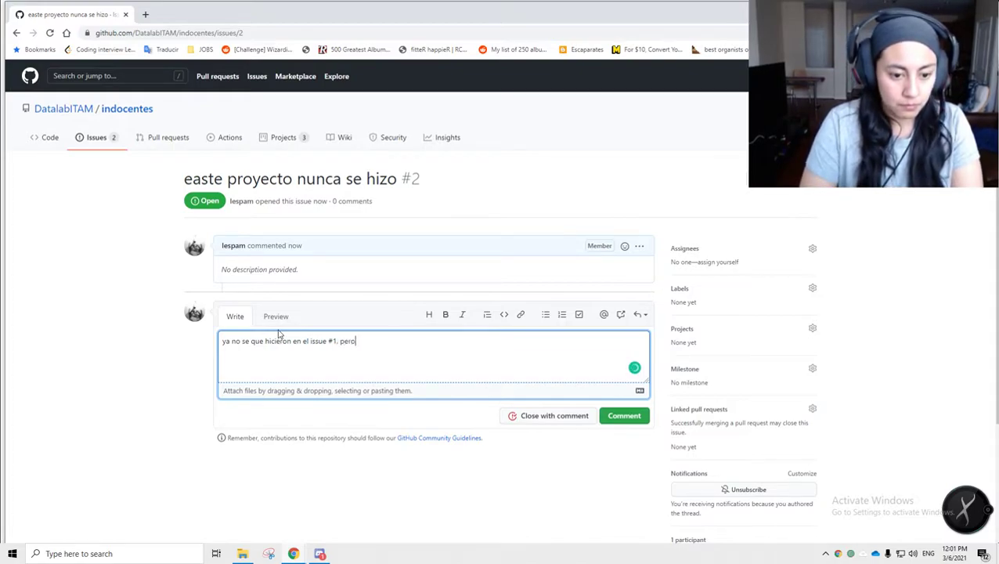
pyautogui.write(' en el commit')
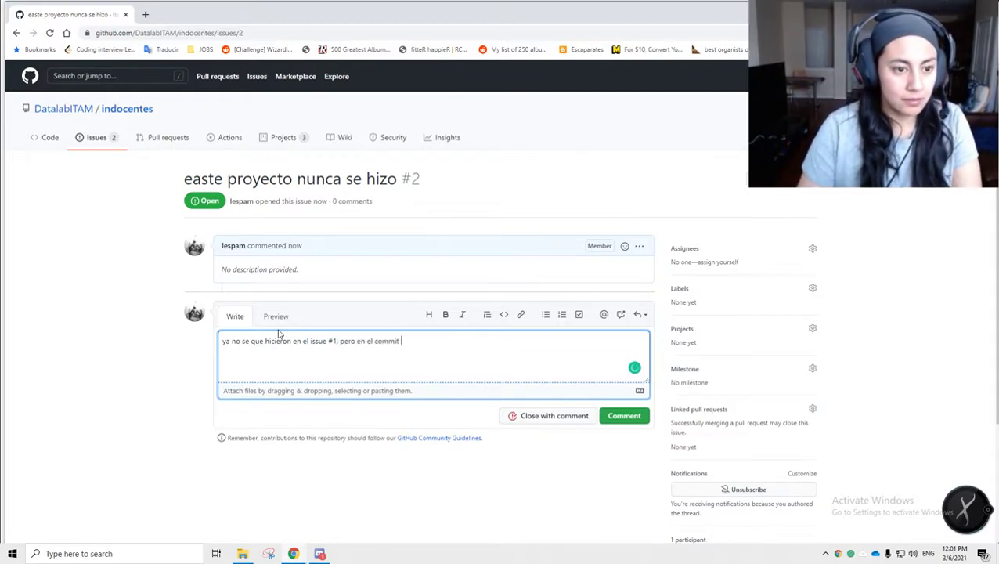
pyautogui.rightClick(35, 139)
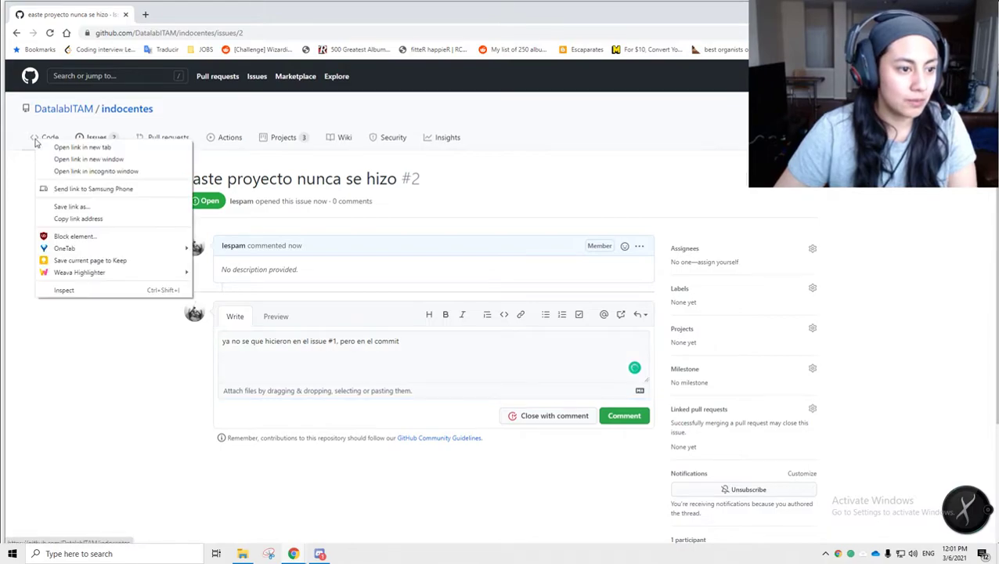
pyautogui.click(78, 147)
pyautogui.click(176, 14)
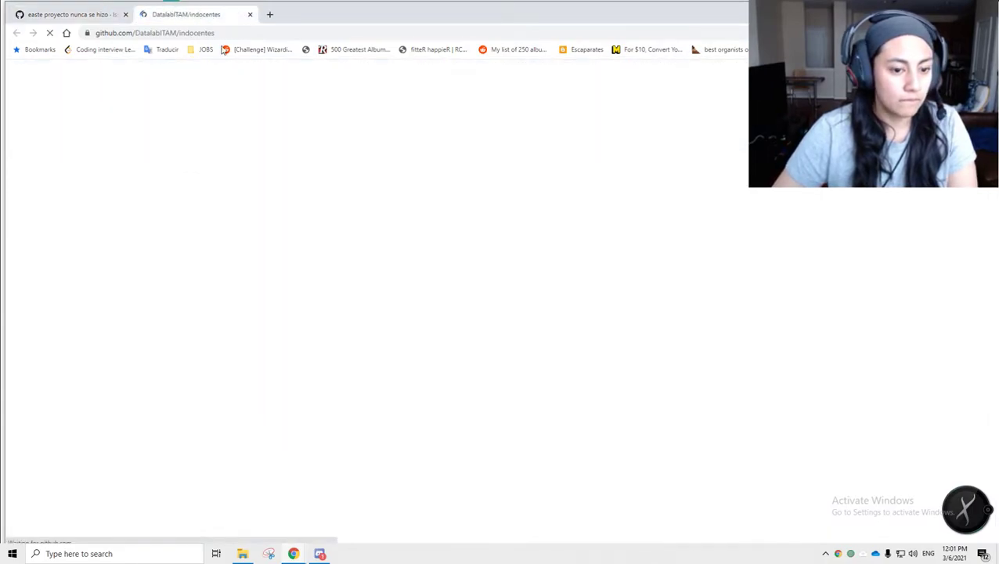
pyautogui.click(525, 210)
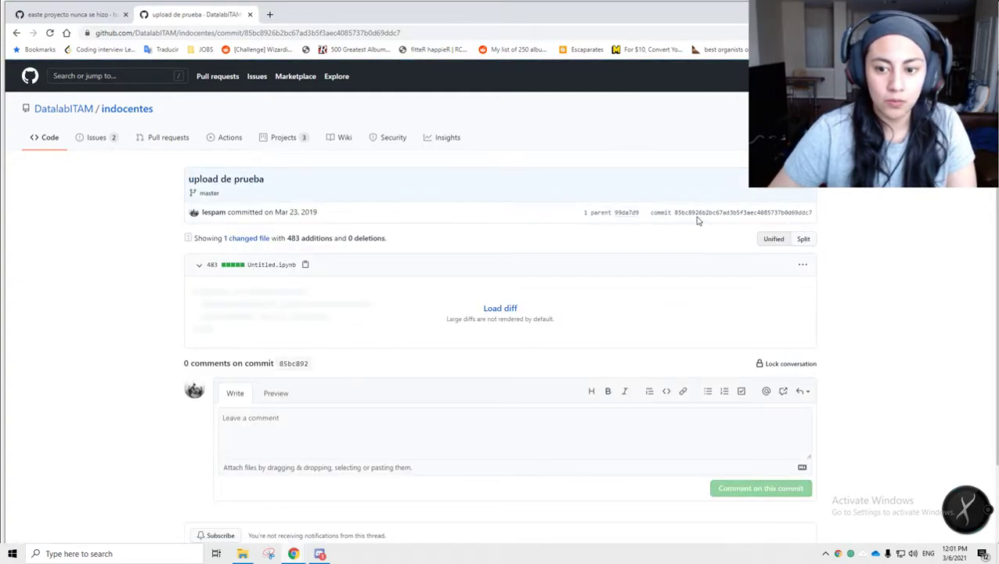
pyautogui.doubleClick(702, 216)
pyautogui.hotkey('ctrl', 'c')
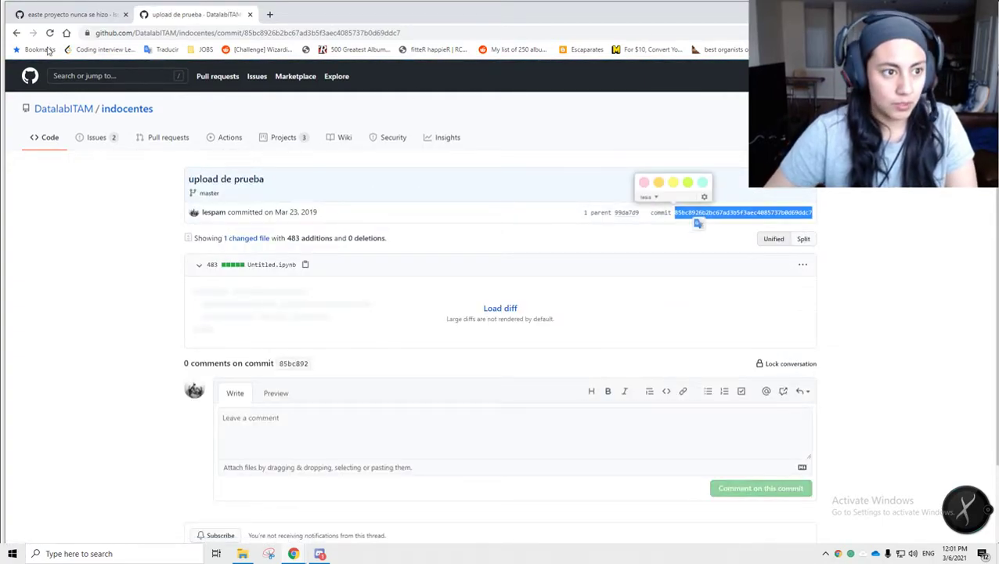
# - Paste commit hash 85bc892 into the comment and post it on issue #2
pyautogui.click(75, 15)
pyautogui.click(450, 348)
pyautogui.hotkey('ctrl', 'v')
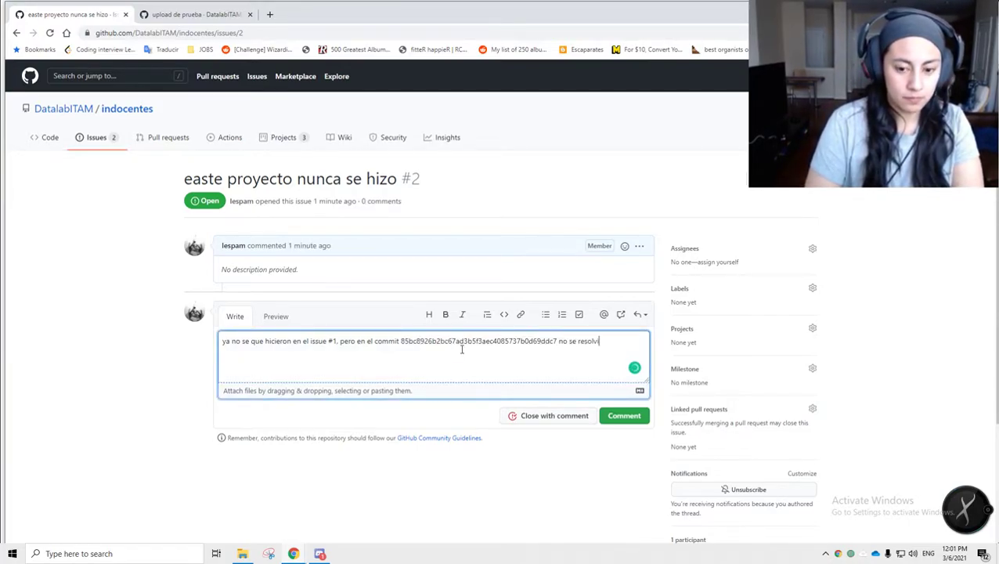
pyautogui.click(630, 417)
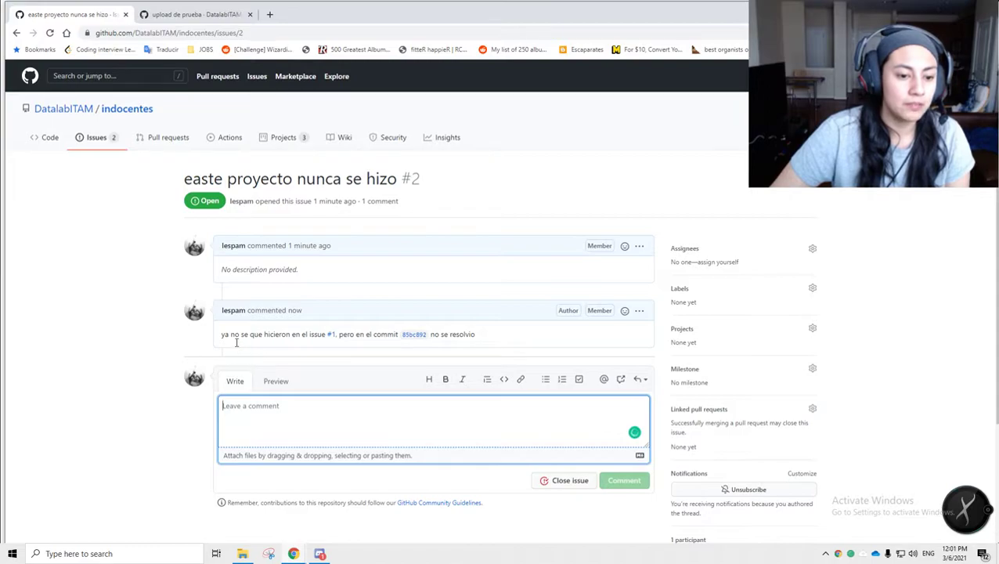
# - Open issue #1 to confirm the new mention, then return to issue #2
pyautogui.moveTo(334, 339)
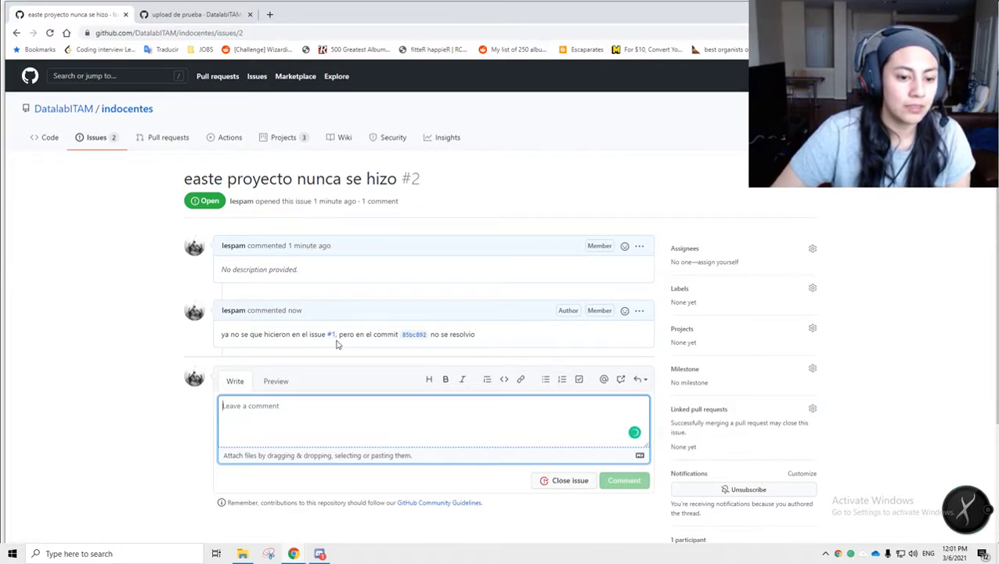
pyautogui.click(335, 338)
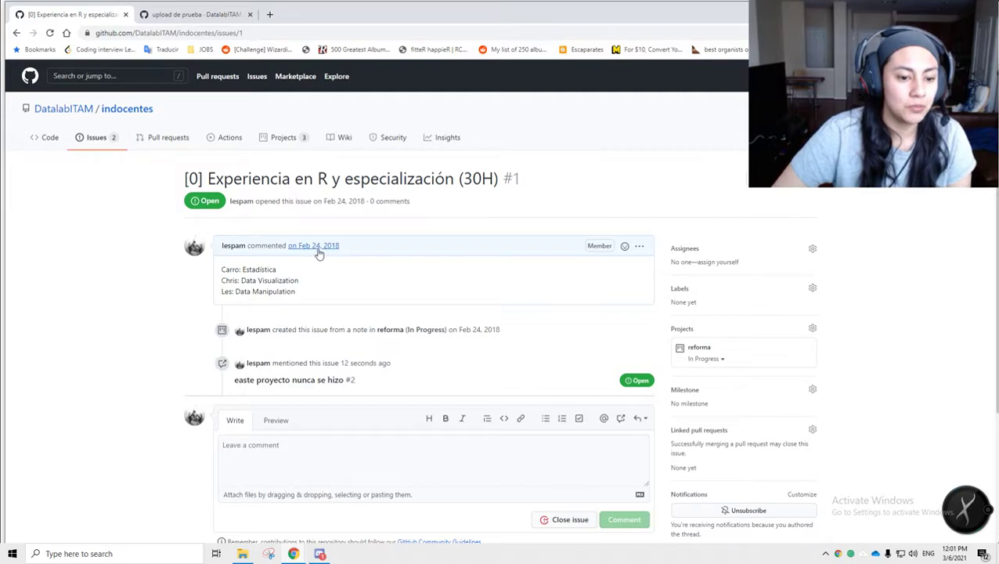
pyautogui.click(351, 383)
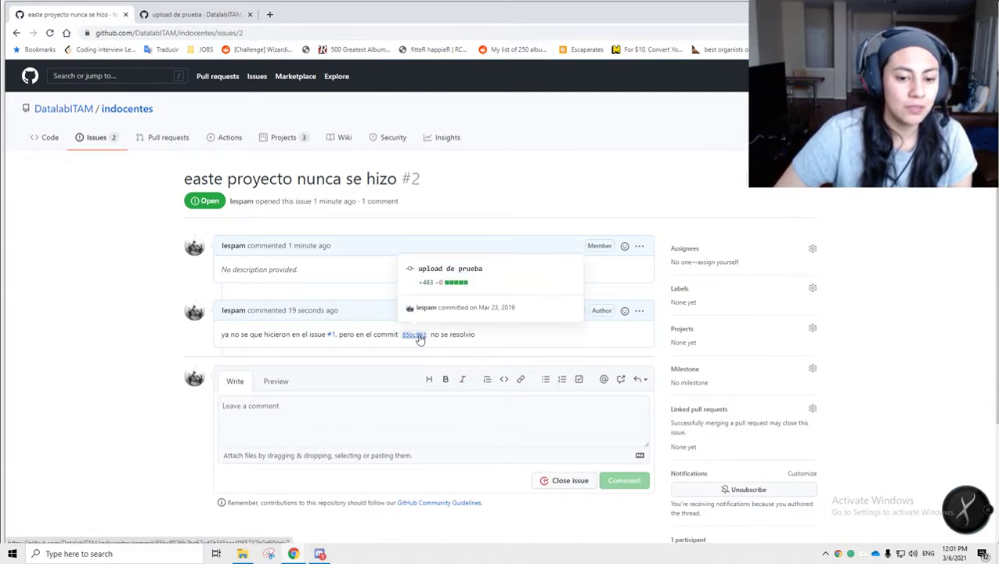
# - Inspect commit 85bc892's loaded diff, then return to the '7 practicas open source' slide
pyautogui.click(415, 334)
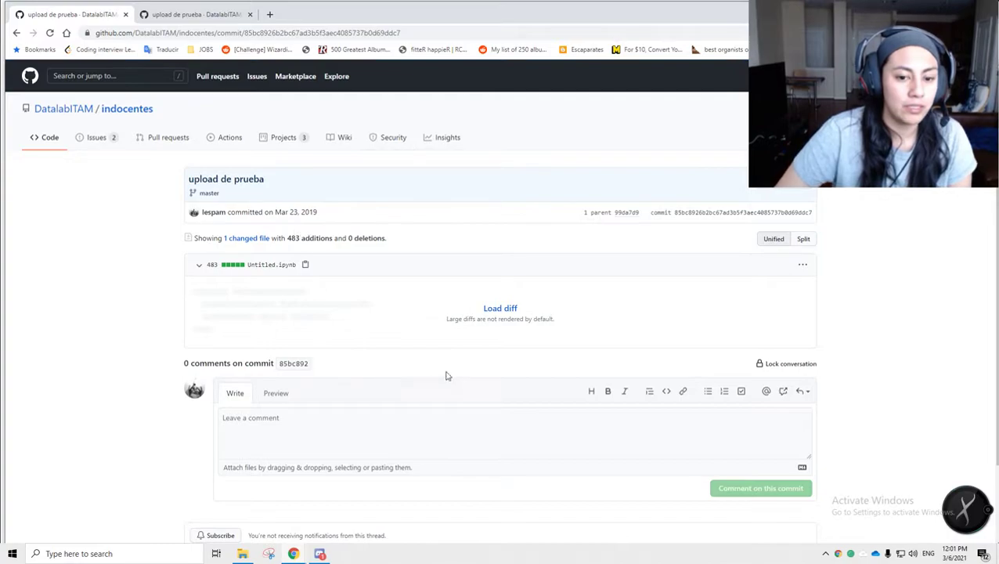
pyautogui.click(499, 310)
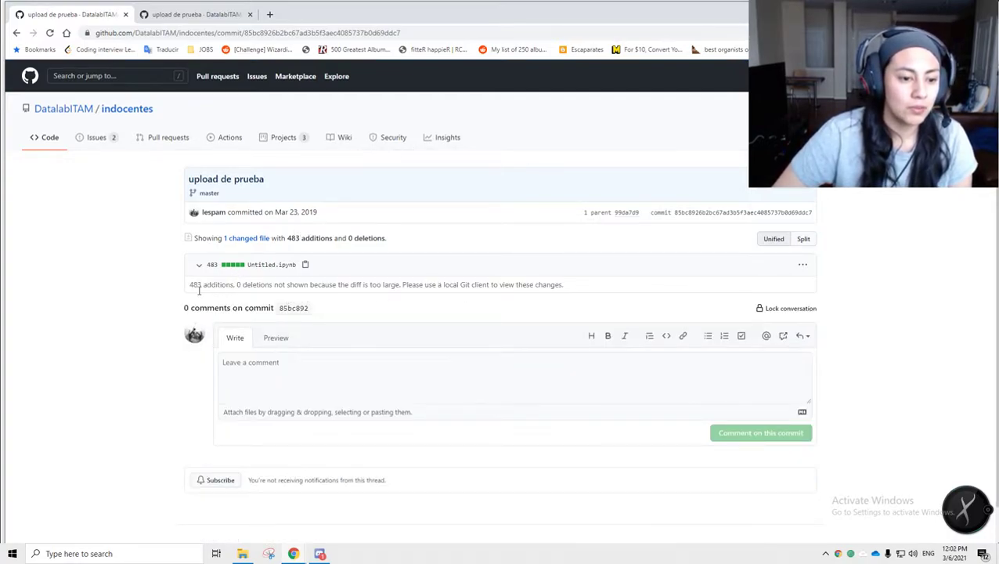
pyautogui.scroll(-1, 197, 275)
pyautogui.scroll(1, 198, 276)
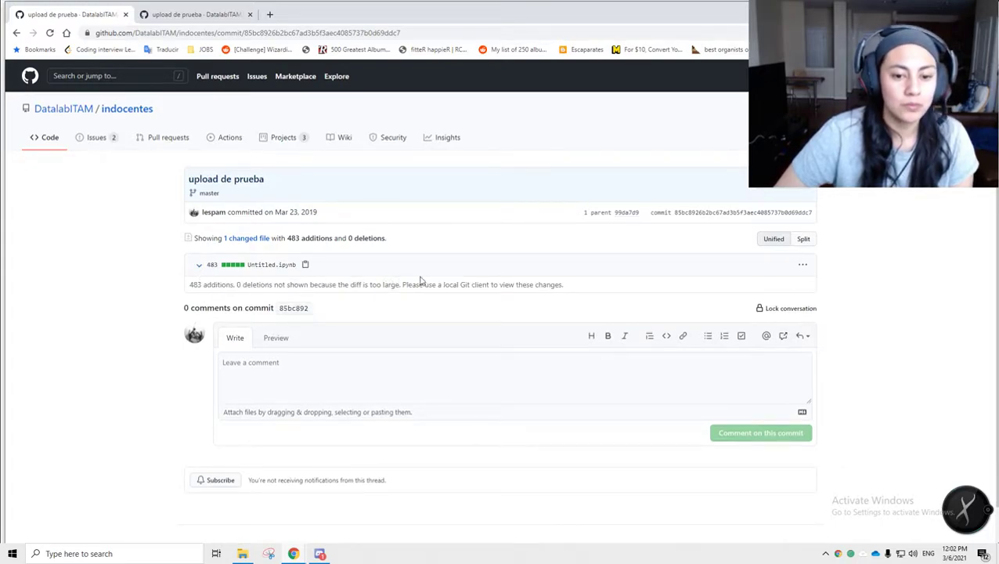
pyautogui.hotkey('alt', 'Tab')
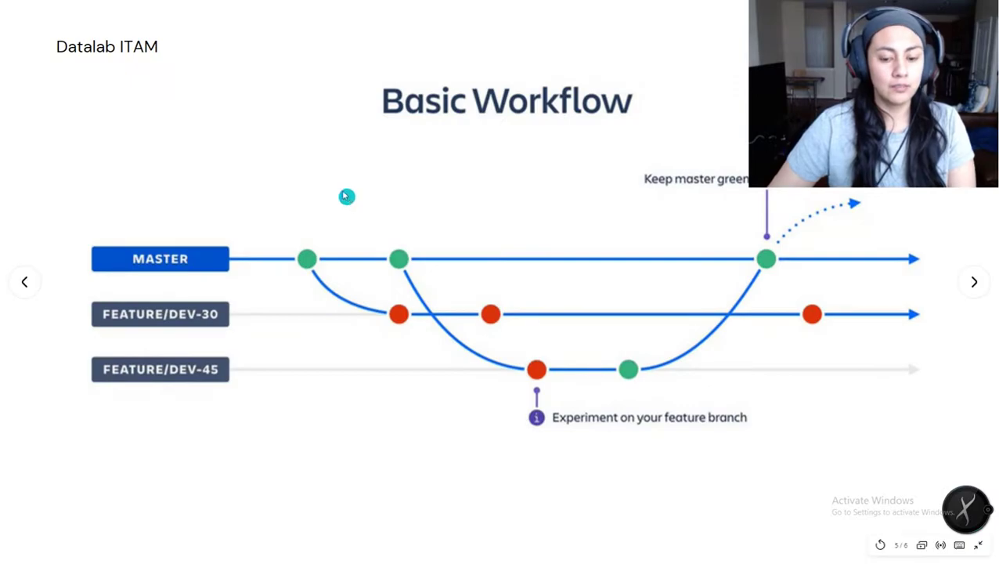
pyautogui.press('Left')
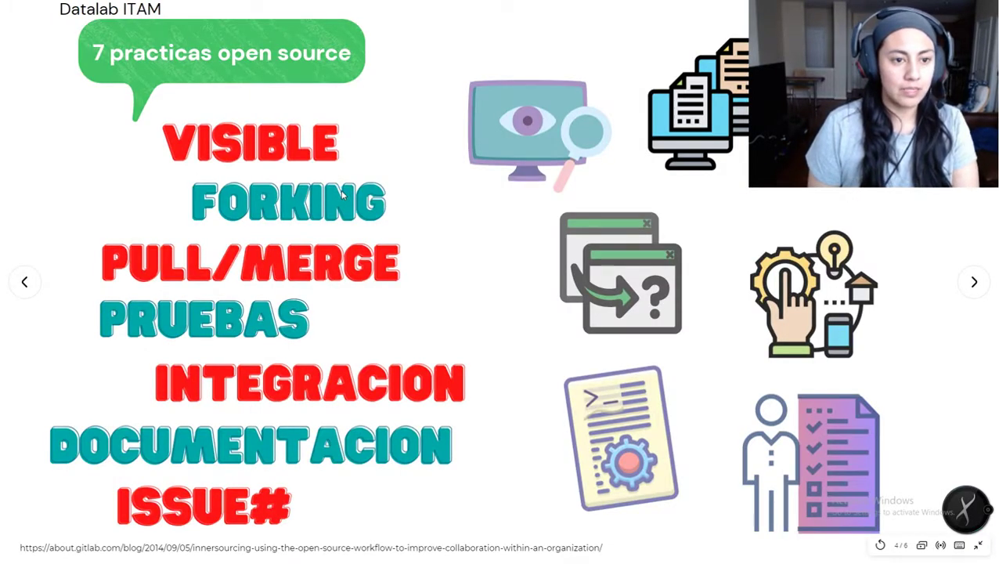
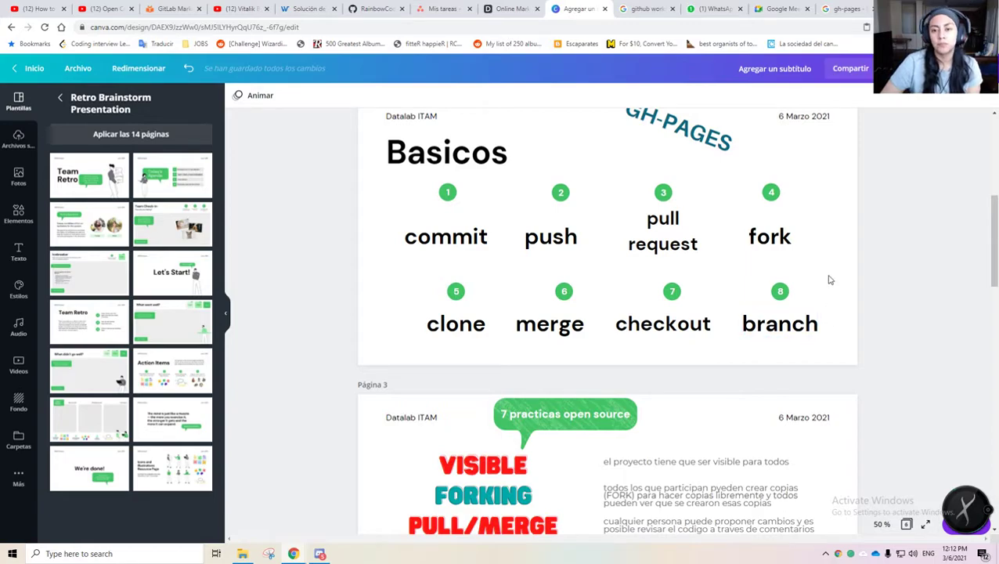
# - Load the DatalabITAM organization page on github.com in a new browser tab
pyautogui.scroll(-8, 869, 245)
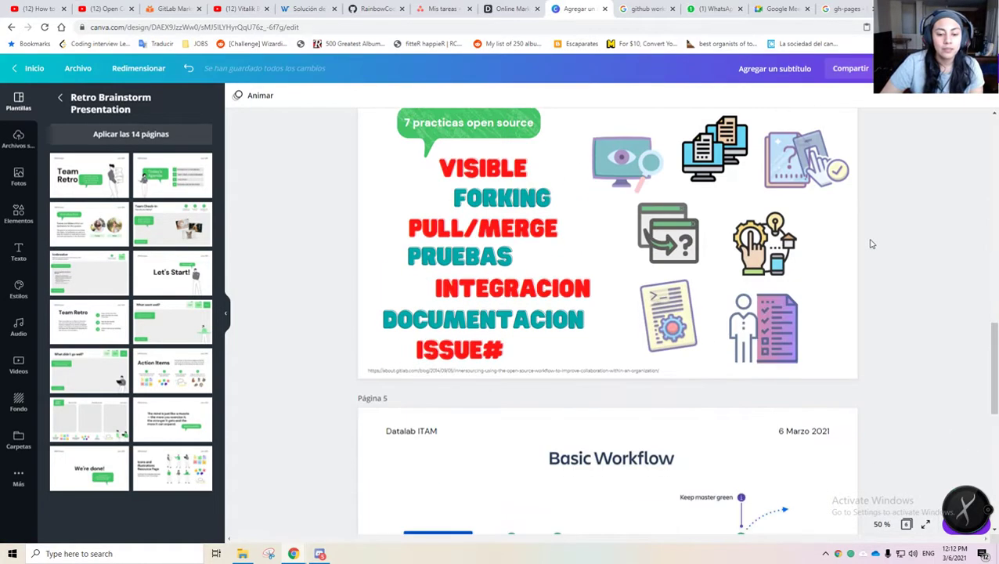
pyautogui.scroll(-7, 869, 244)
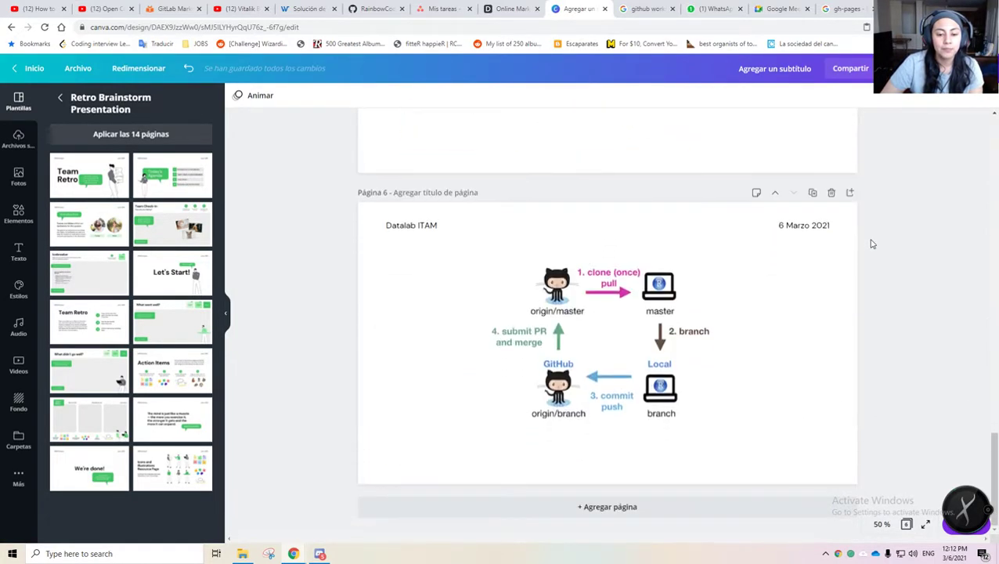
pyautogui.scroll(15, 873, 245)
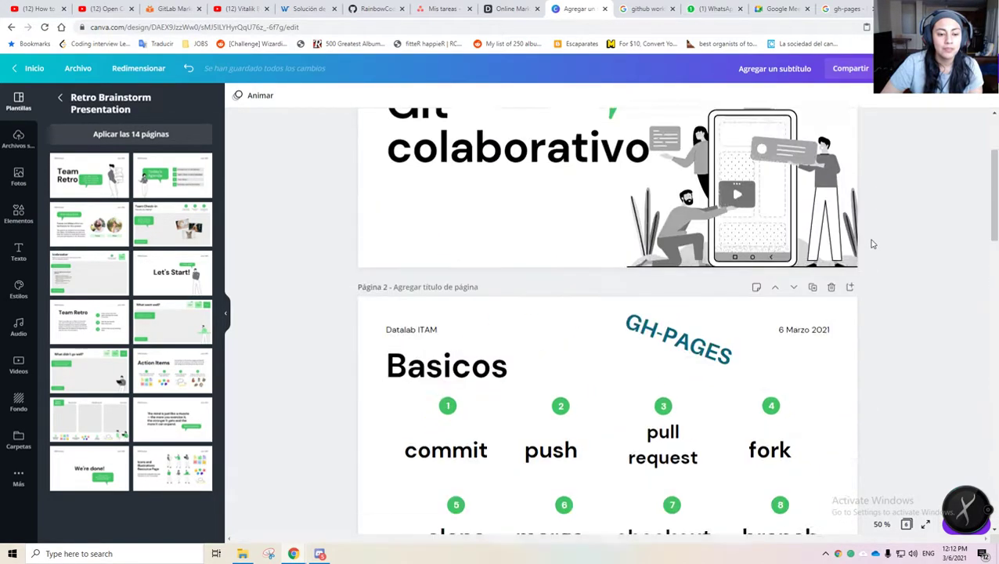
pyautogui.scroll(3, 873, 244)
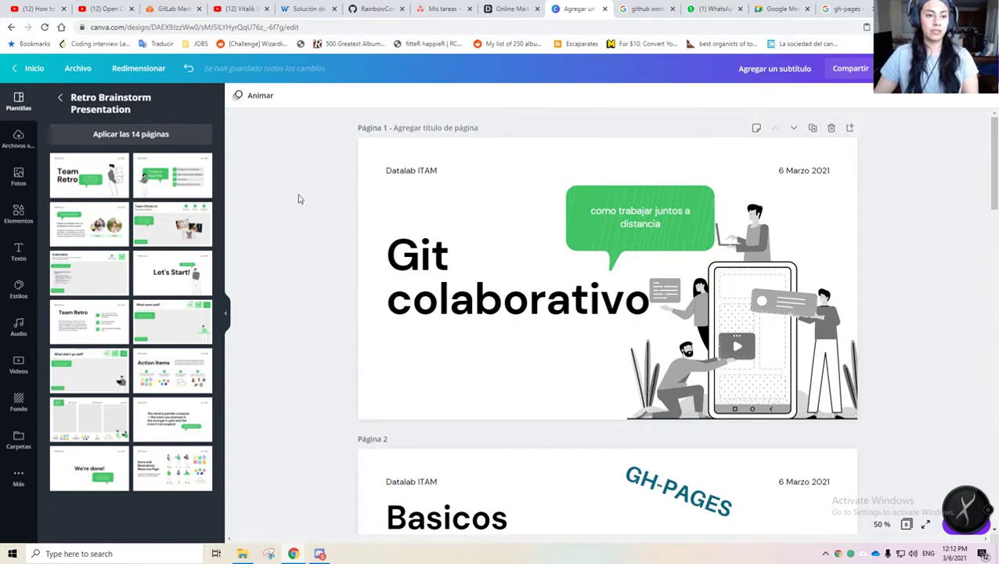
pyautogui.hotkey('ctrl', 't')
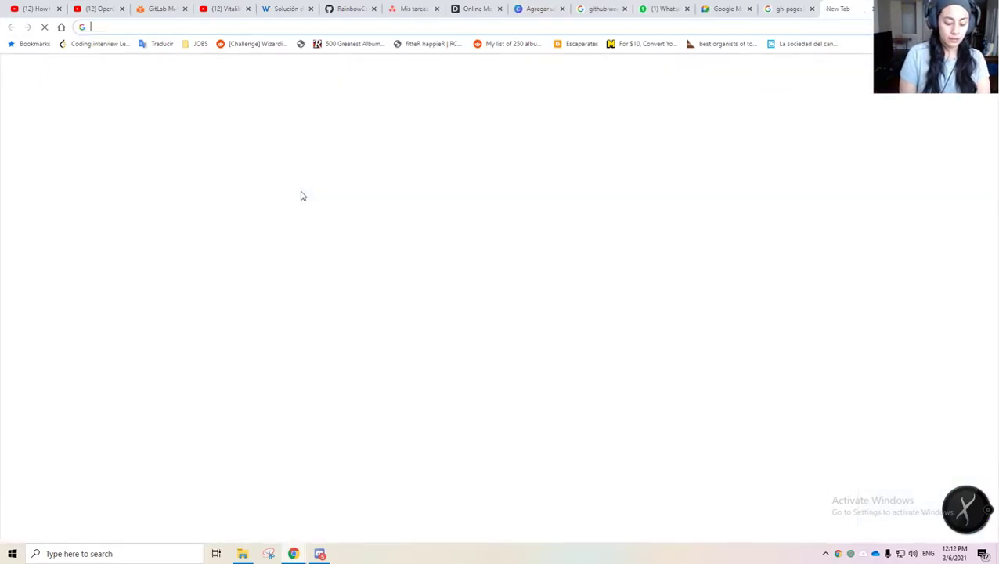
pyautogui.write('github.com')
pyautogui.press('Down')
pyautogui.press('Down')
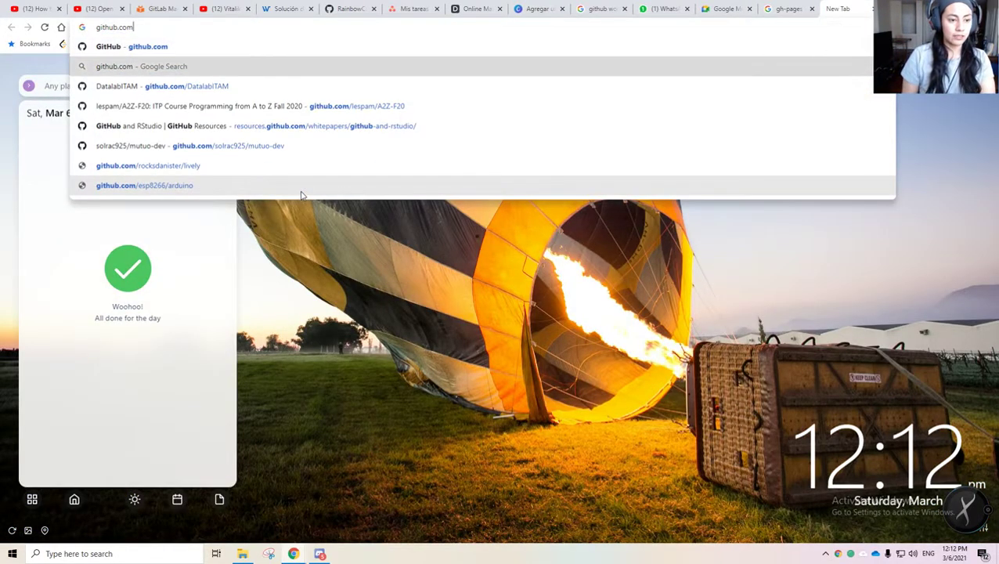
pyautogui.press('Return')
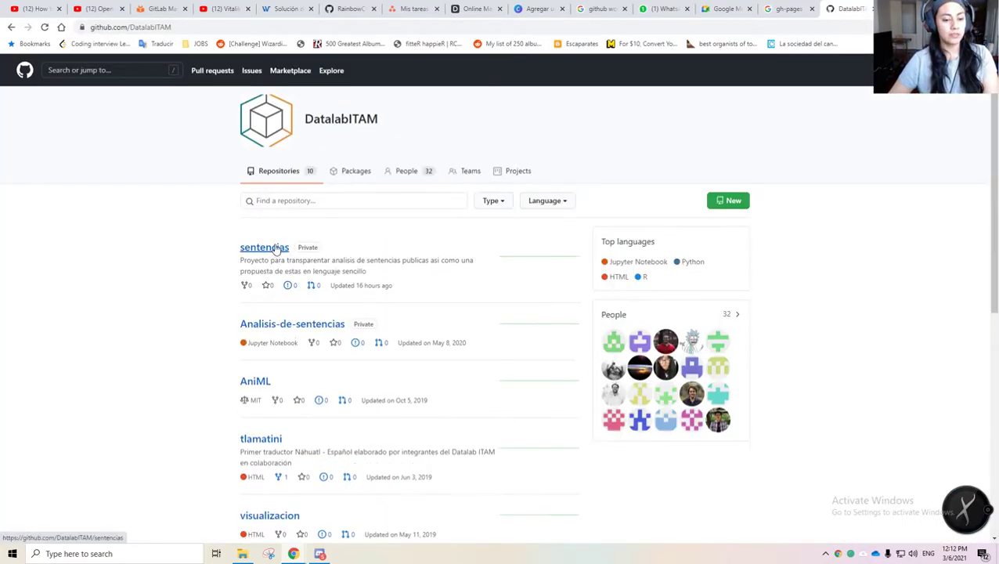
# - Open the sentencias repository and copy its URL from the address bar
pyautogui.click(264, 248)
pyautogui.click(217, 29)
pyautogui.hotkey('ctrl', 'c')
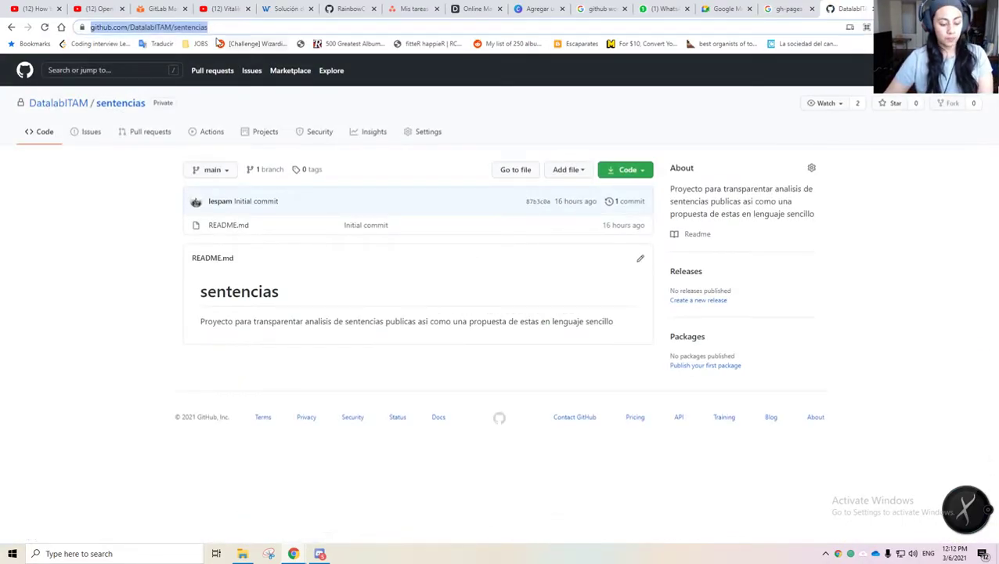
pyautogui.hotkey('alt', 'Tab')
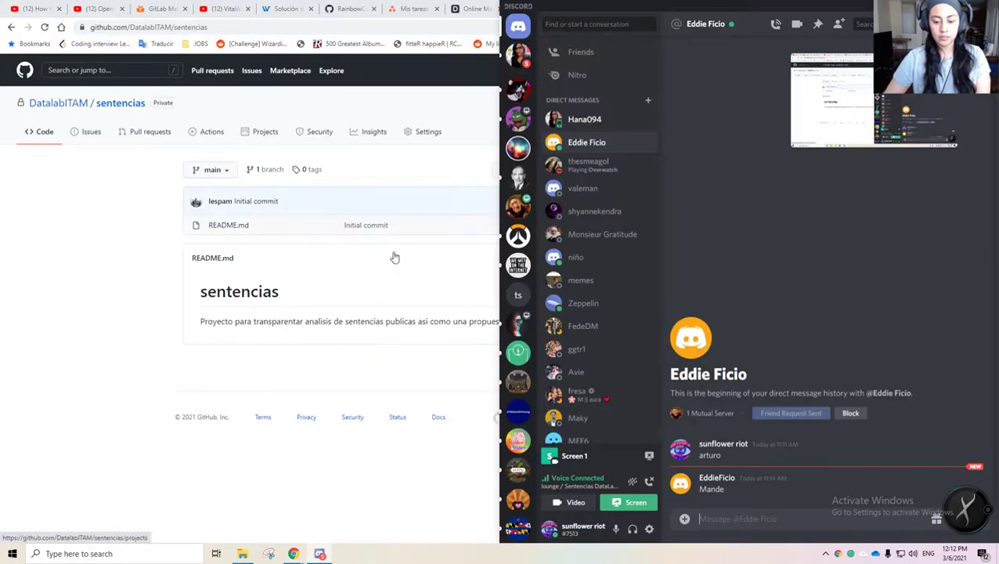
# - Post the copied sentencias link in #aprender-git on the Sentencias DataLab ITAM server
pyautogui.click(516, 205)
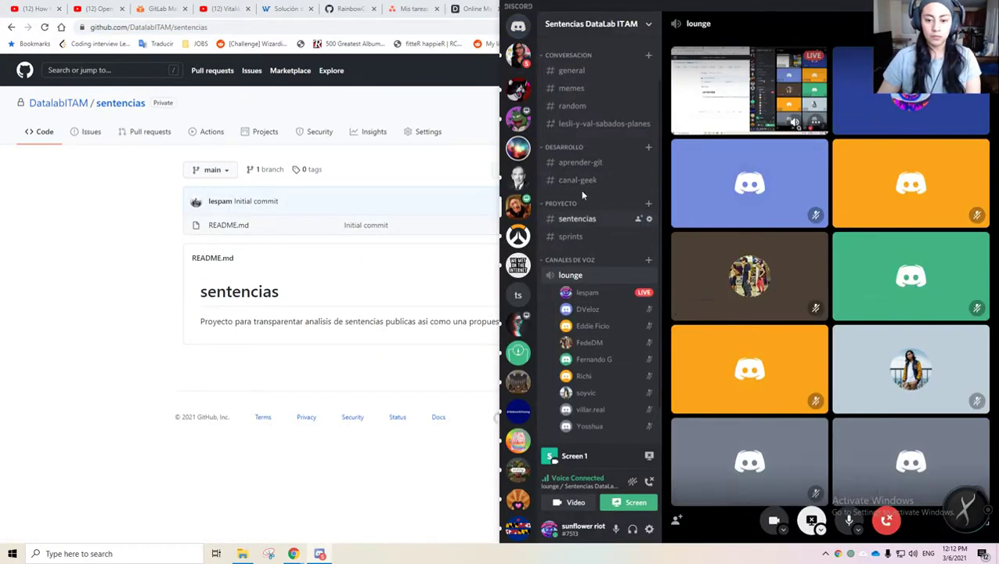
pyautogui.click(581, 163)
pyautogui.hotkey('ctrl', 'v')
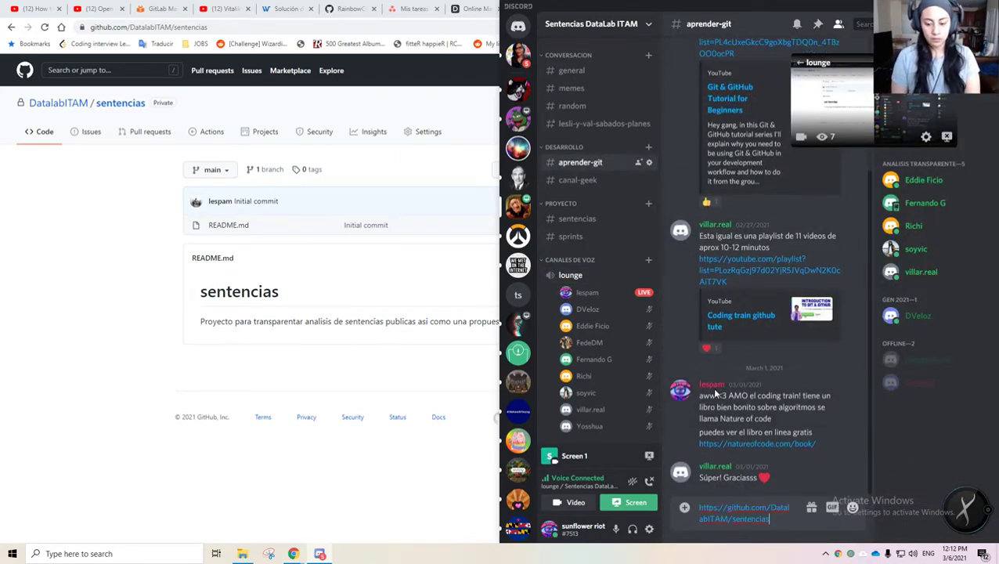
pyautogui.press('Return')
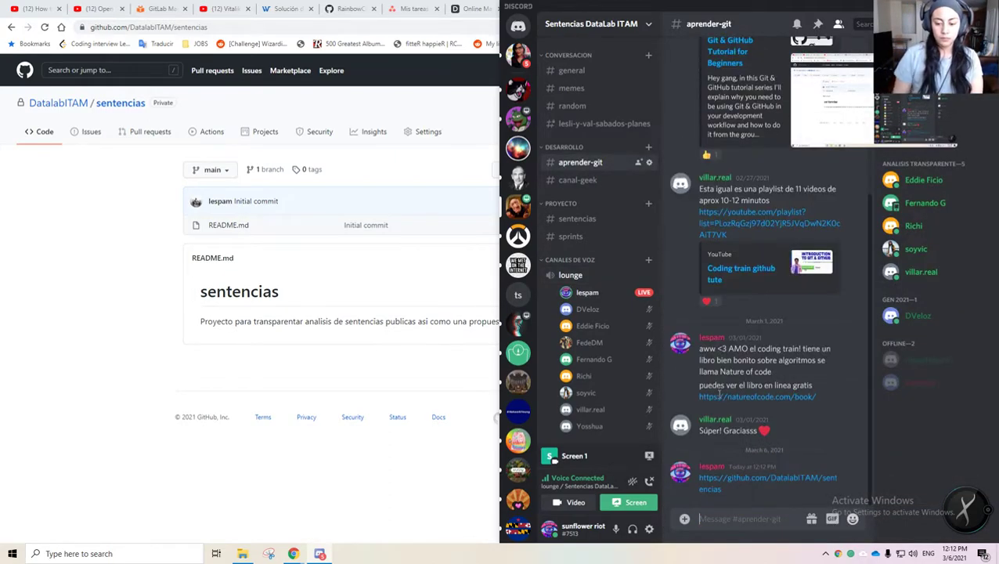
pyautogui.click(434, 226)
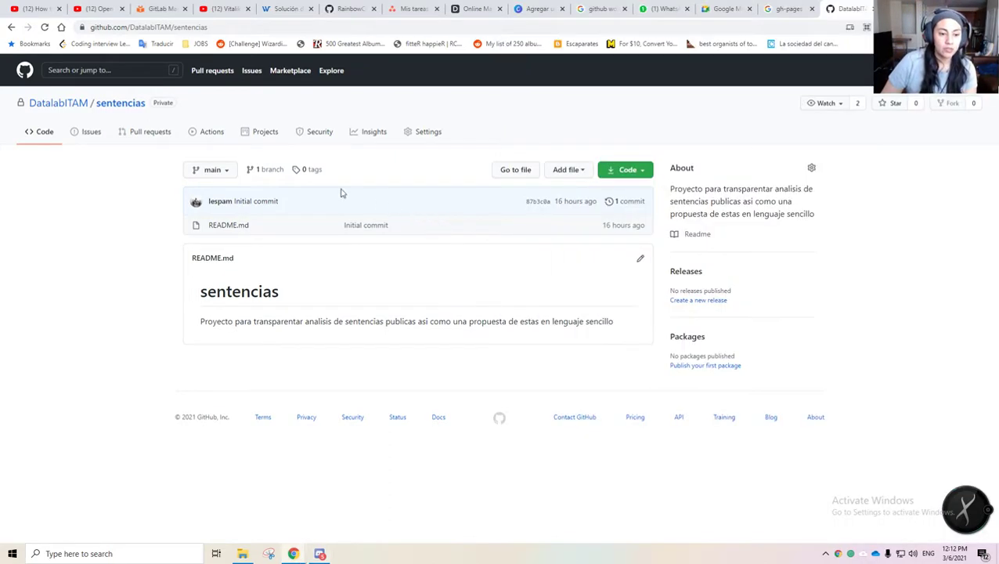
# - Review the commit author's commits, then return to the sentencias repository
pyautogui.click(136, 111)
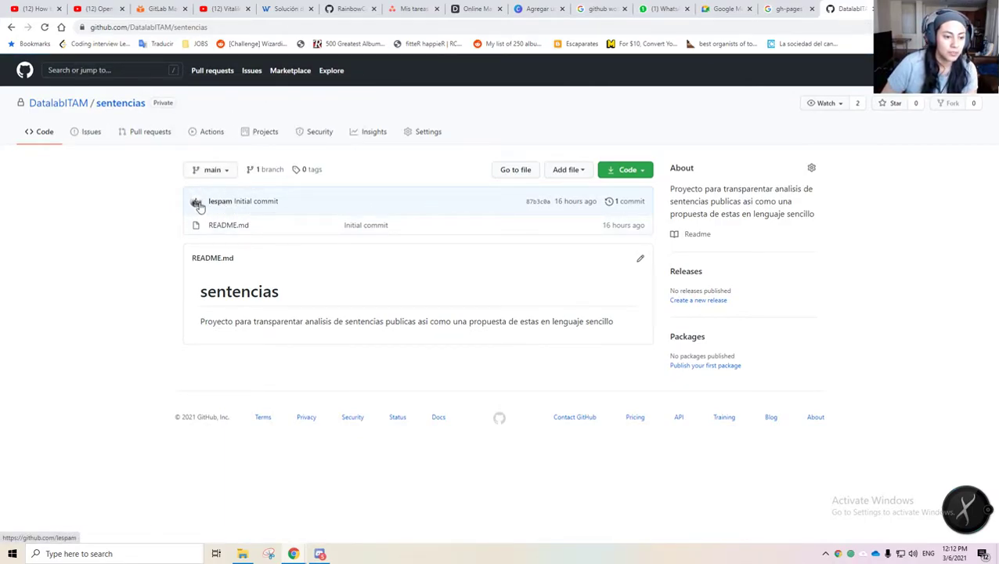
pyautogui.click(224, 209)
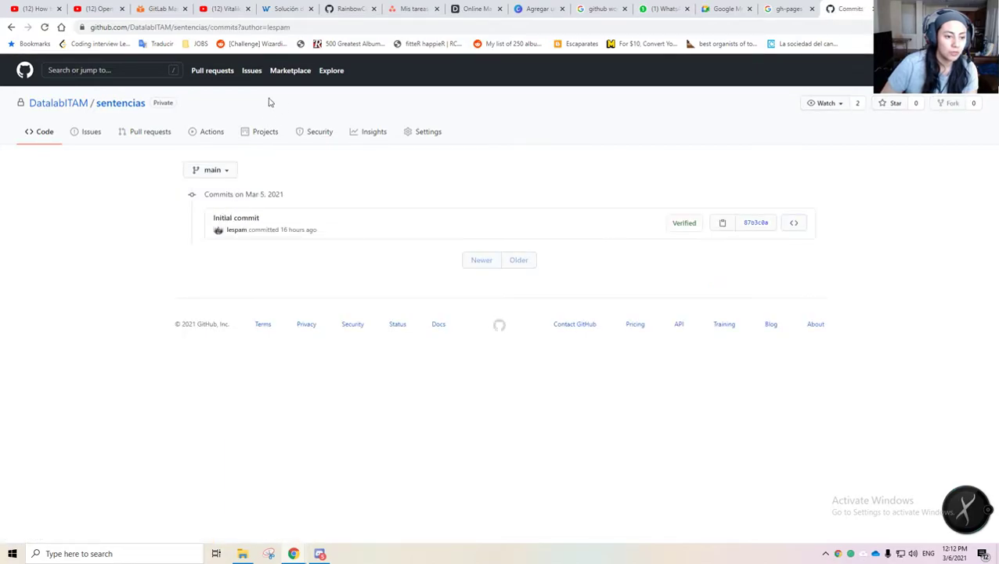
pyautogui.click(247, 235)
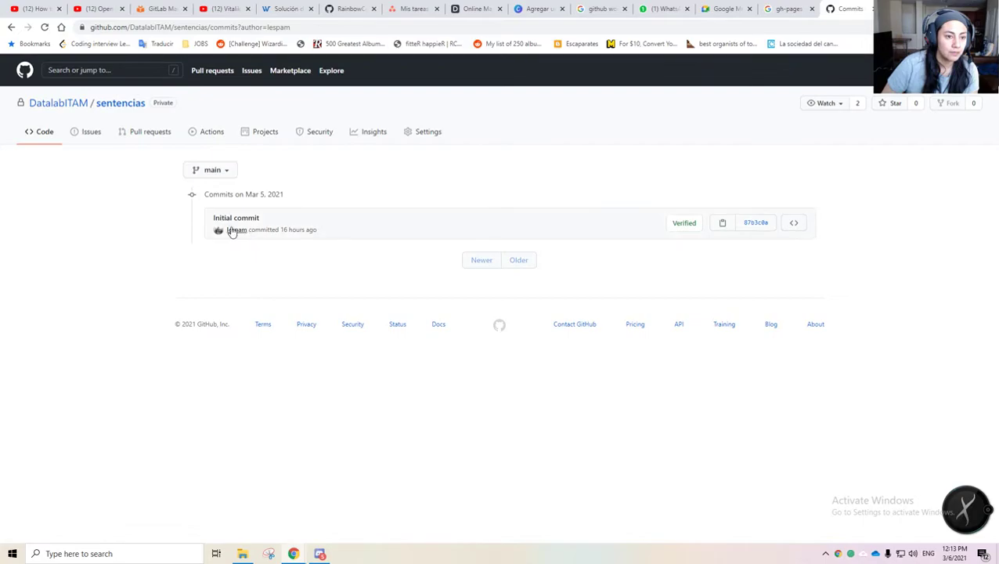
pyautogui.click(118, 106)
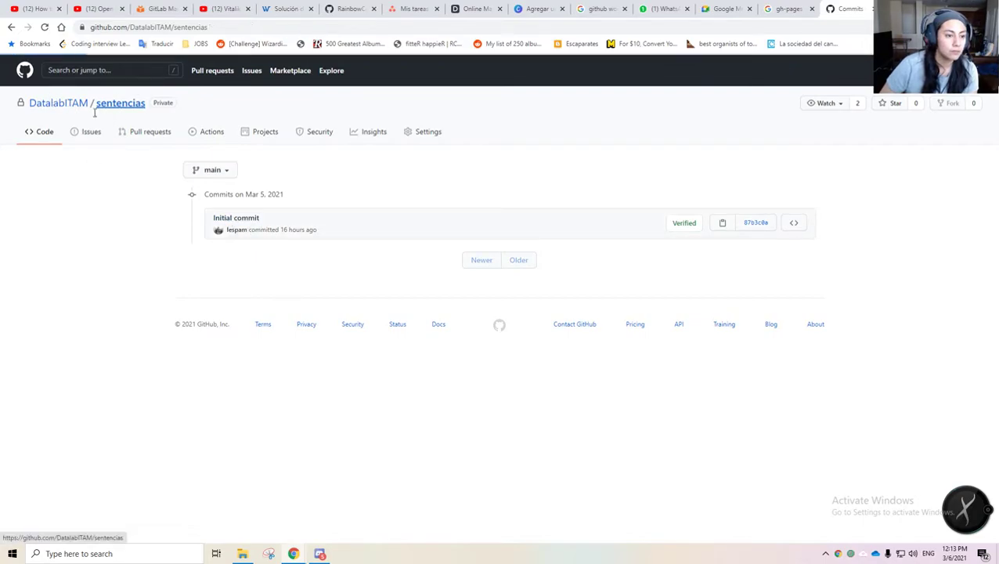
# - Open the DatalabITAM People list and look at one member's profile
pyautogui.click(88, 111)
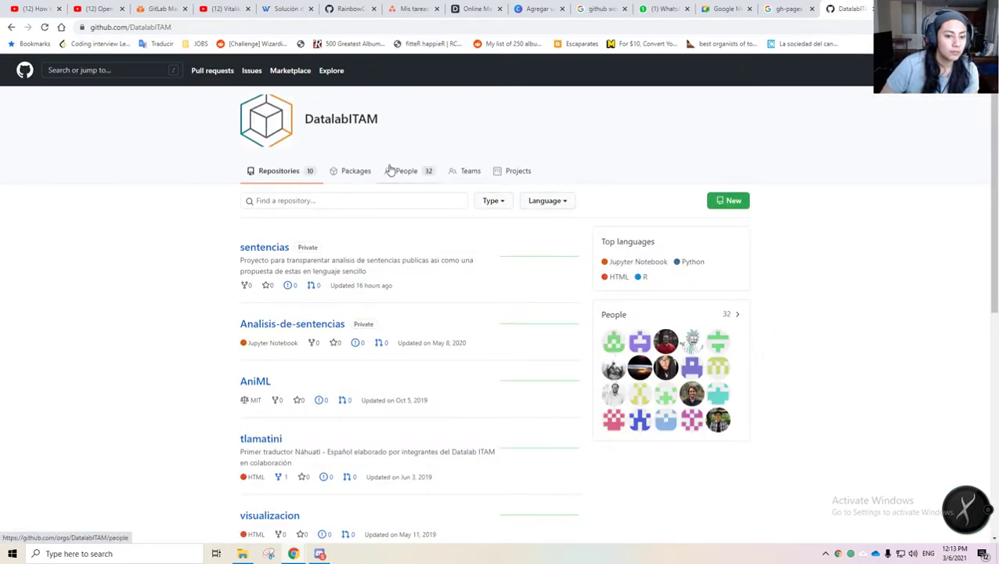
pyautogui.click(396, 172)
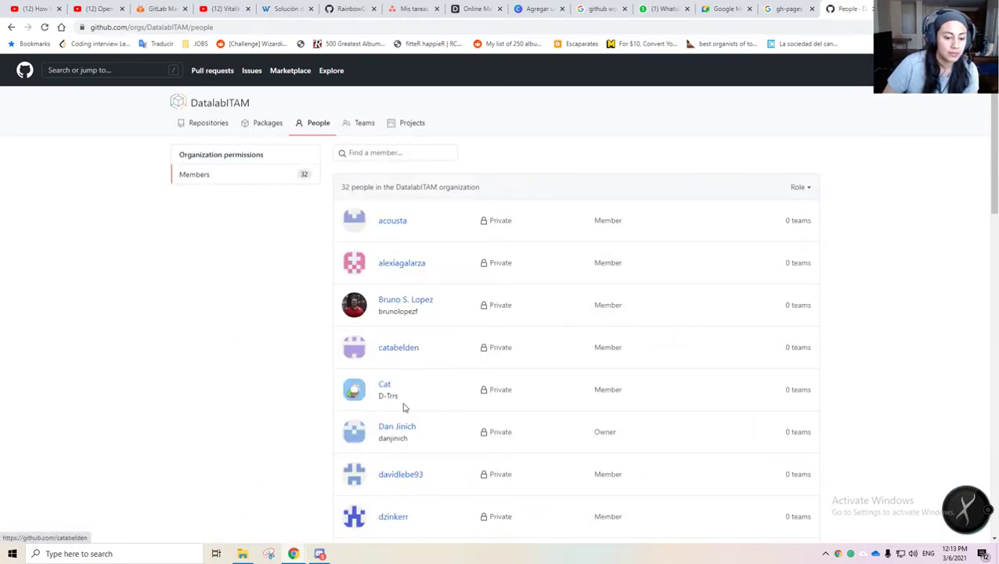
pyautogui.click(399, 357)
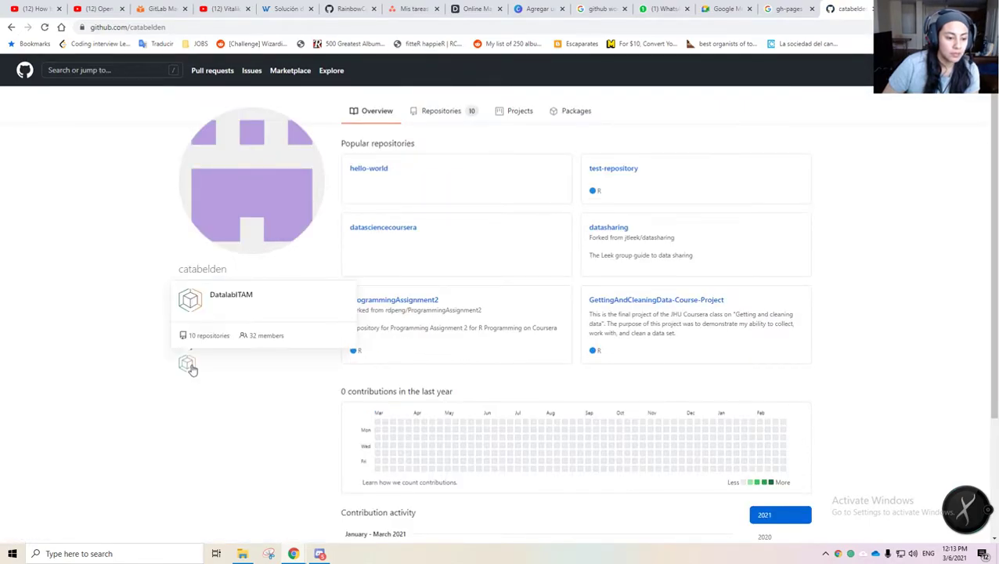
pyautogui.click(11, 27)
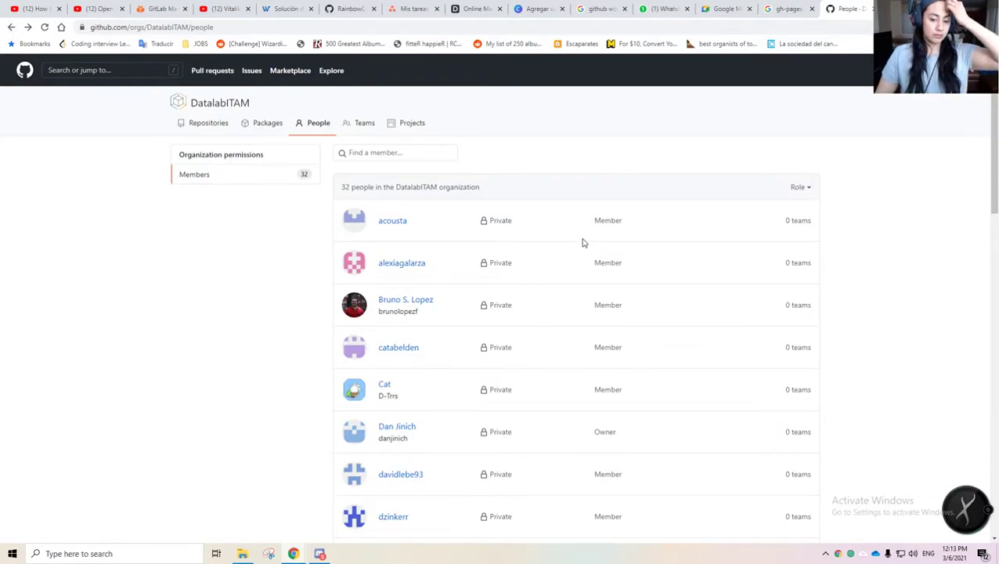
# - Scan the members' Member and Owner roles, then go back to the repository list
pyautogui.scroll(-5, 591, 238)
pyautogui.scroll(-7, 607, 235)
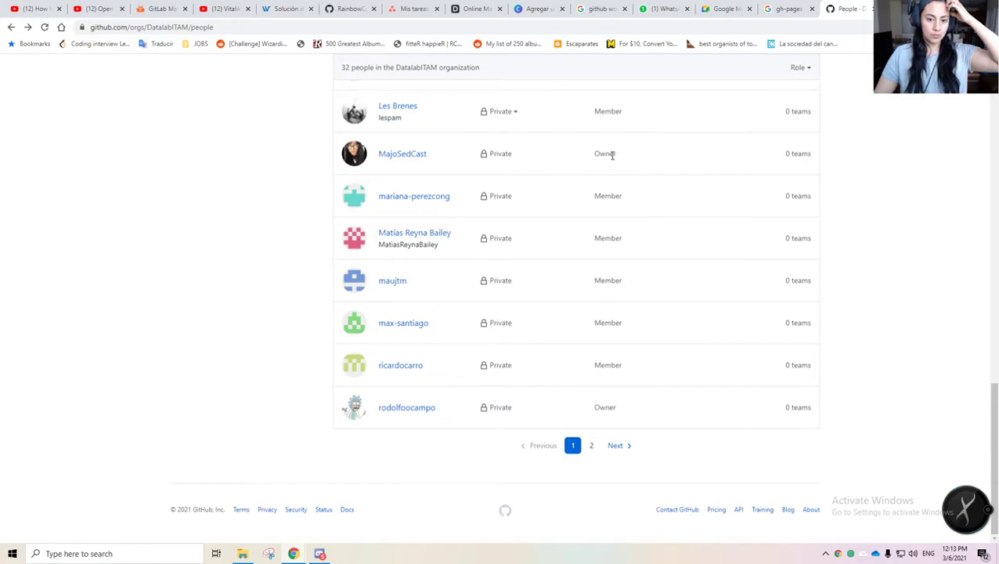
pyautogui.doubleClick(613, 155)
pyautogui.moveTo(603, 112); pyautogui.dragTo(625, 139)
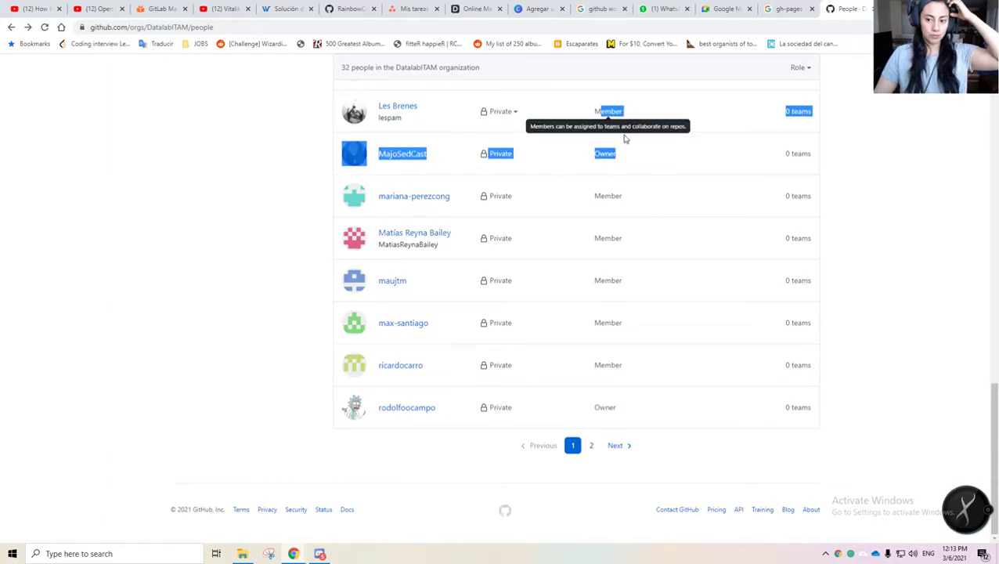
pyautogui.click(625, 139)
pyautogui.scroll(7, 754, 252)
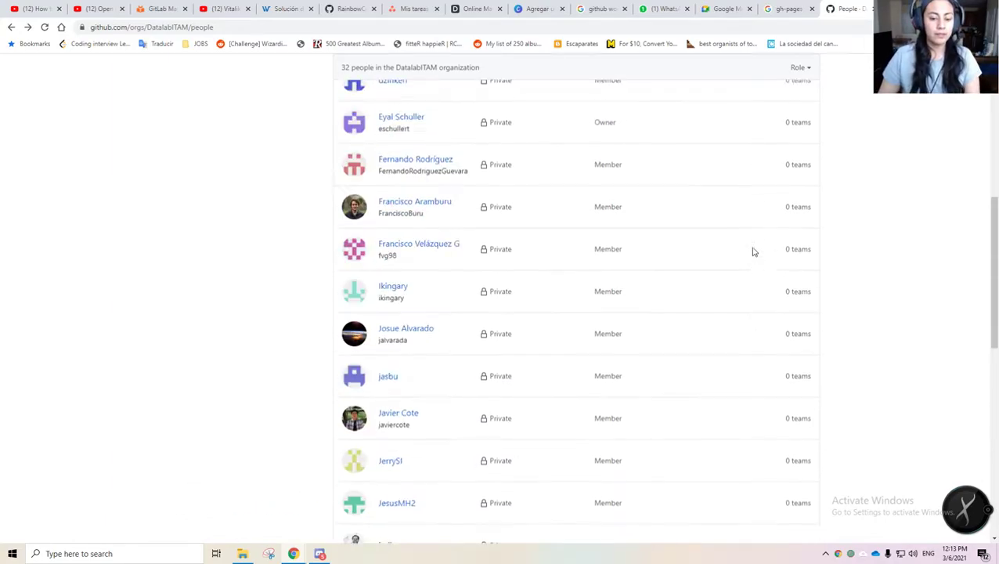
pyautogui.scroll(5, 754, 252)
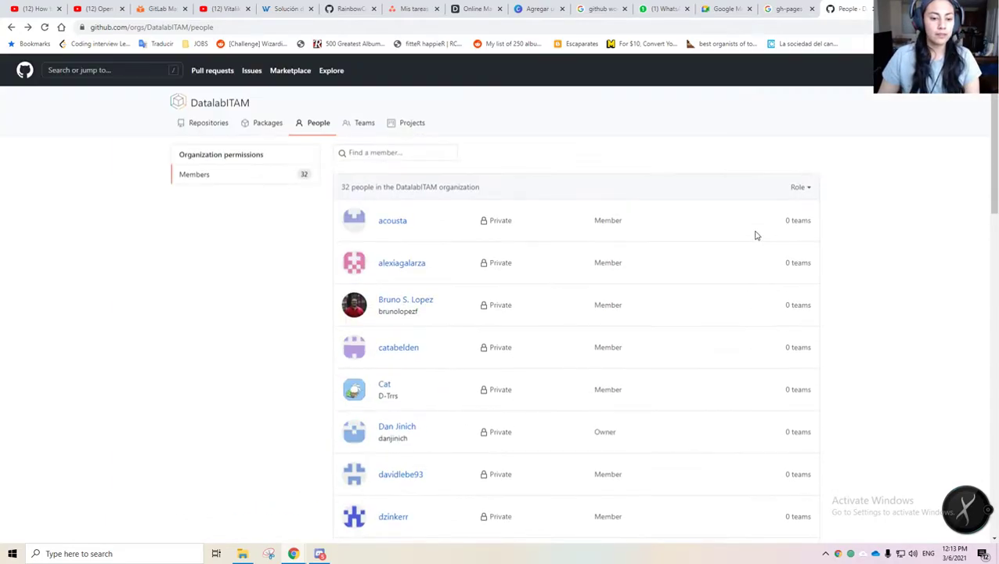
pyautogui.click(196, 122)
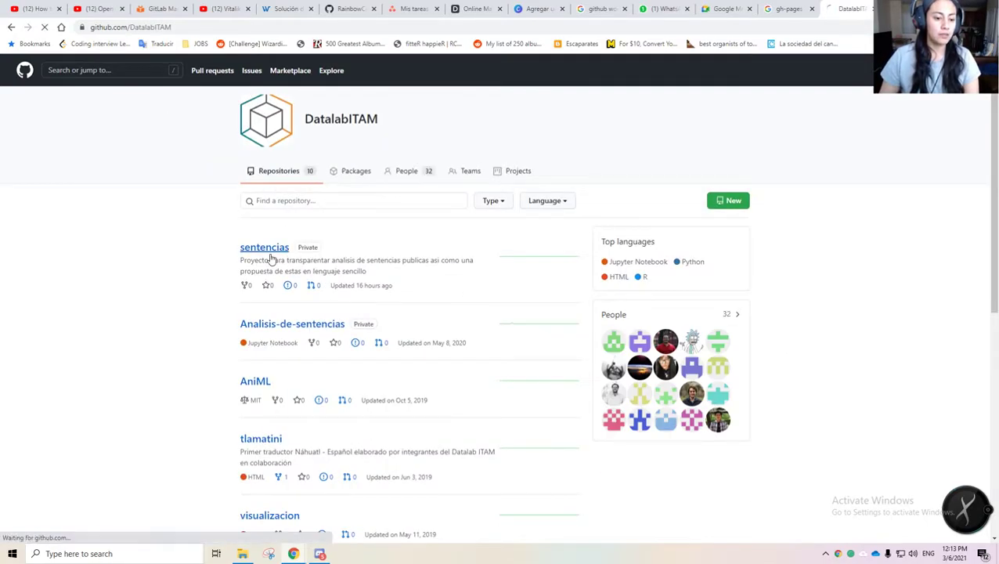
# - Open sentencias, dismiss its Code clone options, and bring up the main branch switcher
pyautogui.click(270, 249)
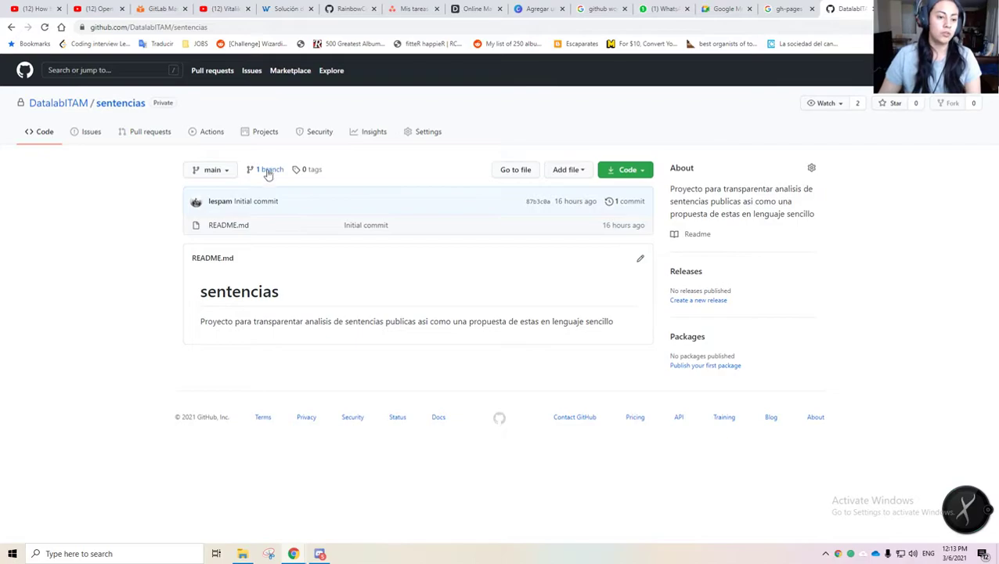
pyautogui.click(622, 170)
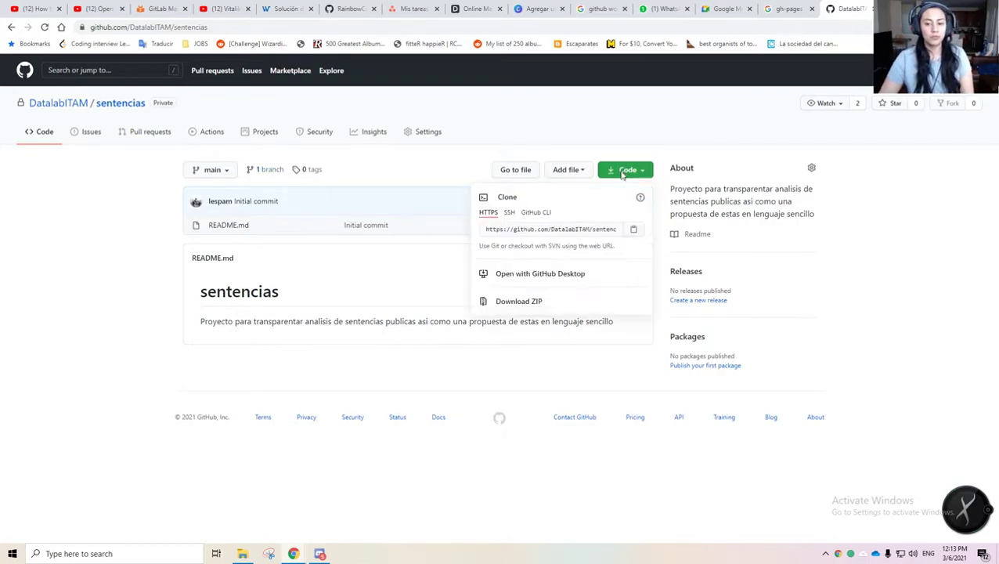
pyautogui.click(633, 230)
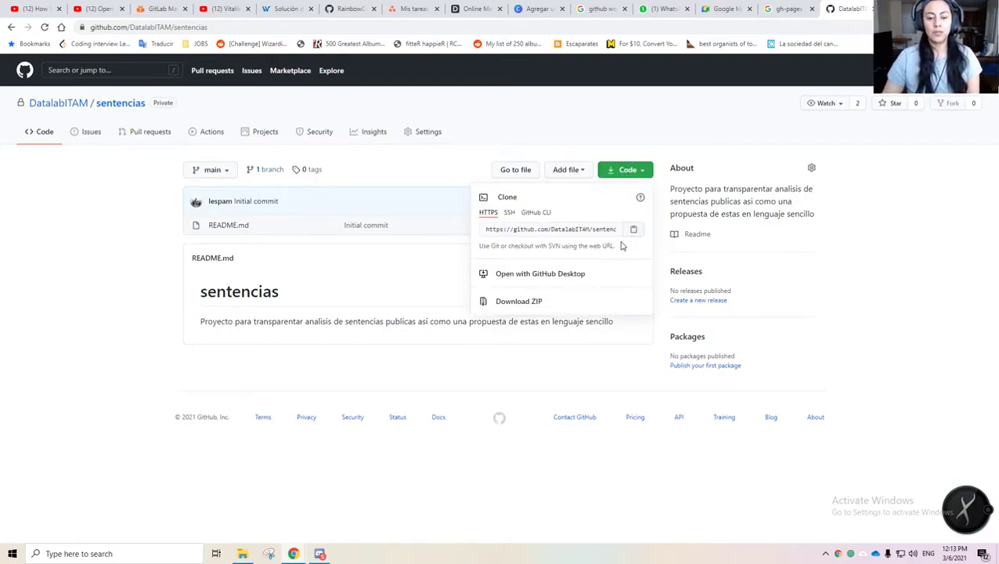
pyautogui.click(384, 280)
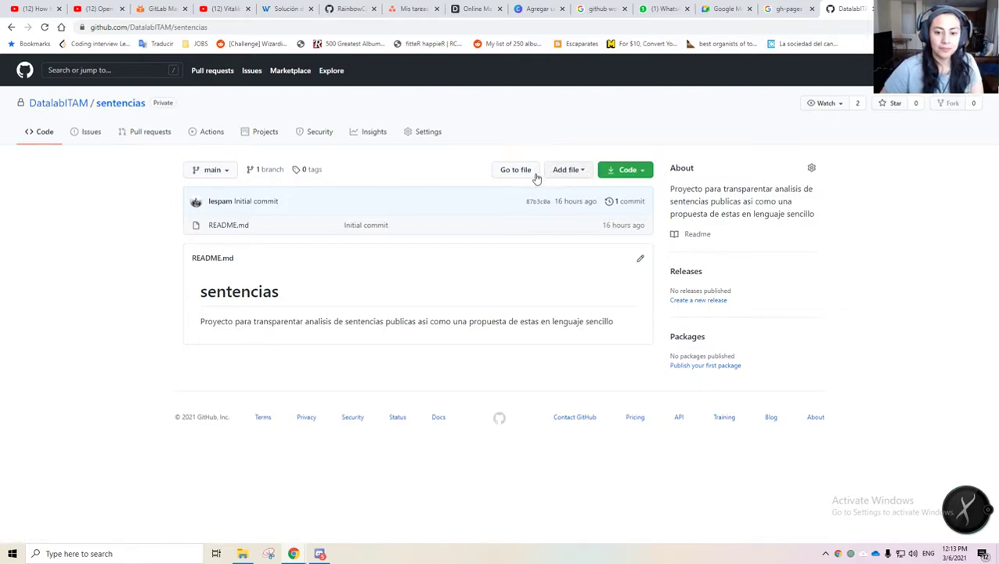
pyautogui.click(210, 169)
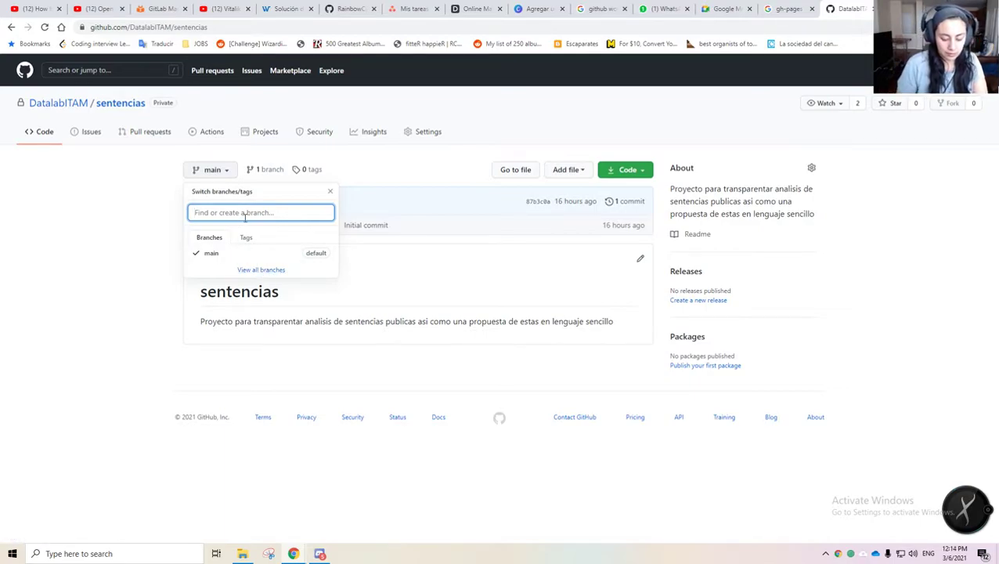
# - Create a gh-pages branch from main using the branch switcher's search box
pyautogui.write('gh')
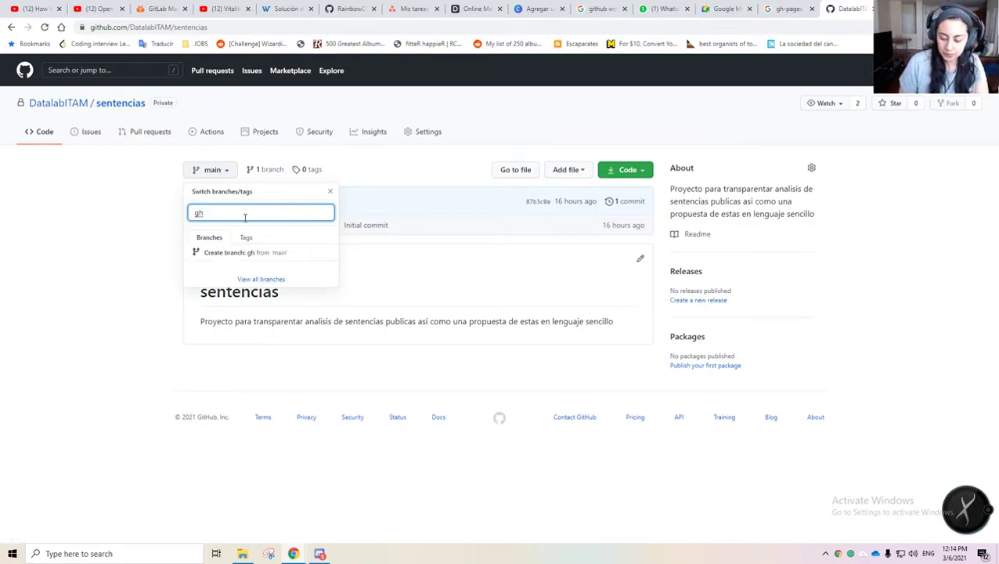
pyautogui.write('-pages')
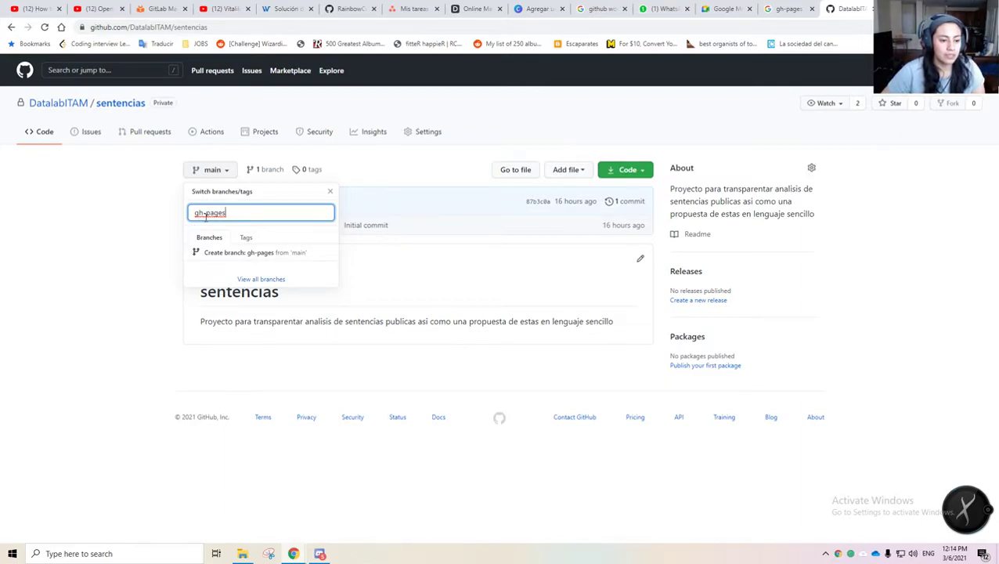
pyautogui.click(224, 253)
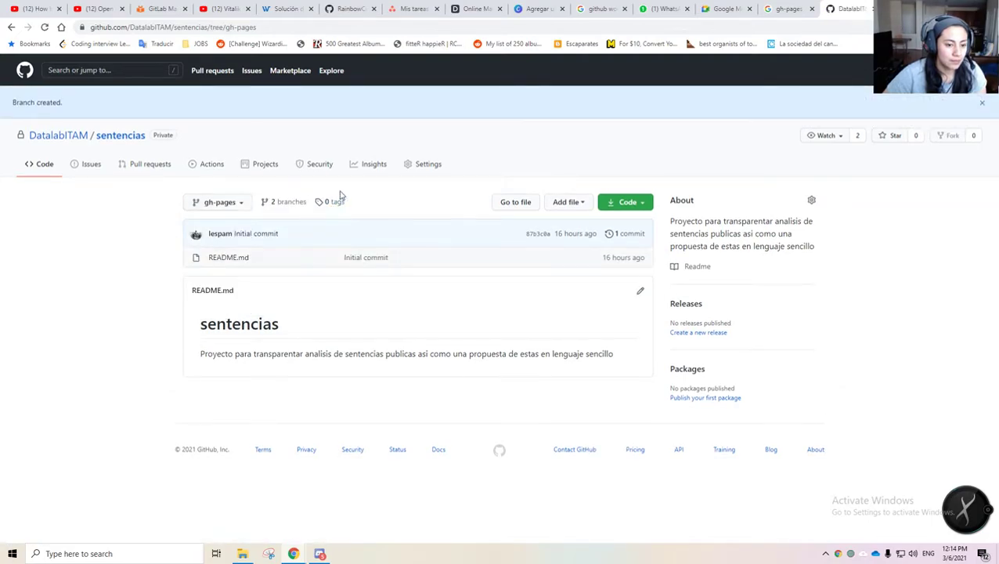
pyautogui.click(245, 202)
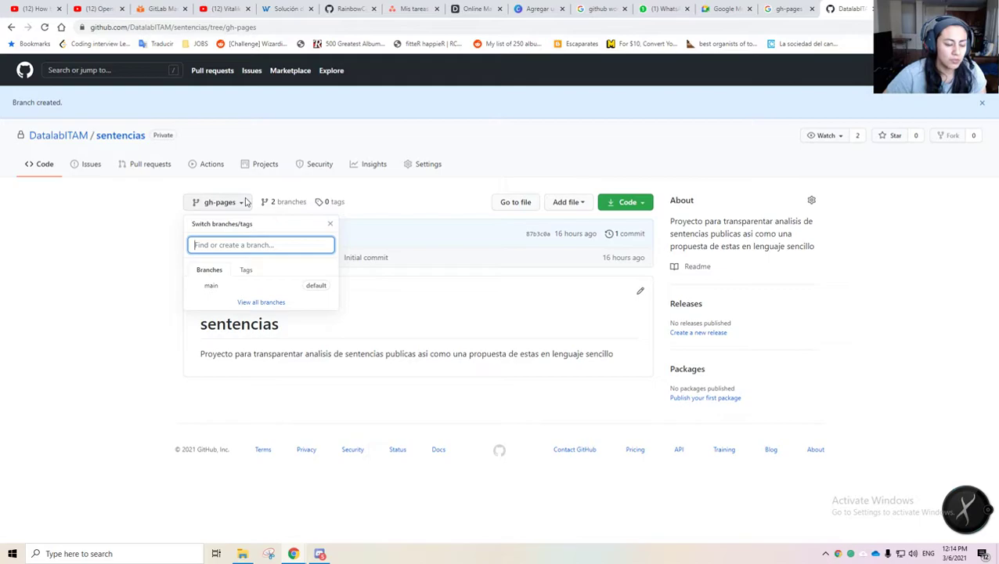
# - Switch back to main and open the all-branches overview for sentencias
pyautogui.click(279, 290)
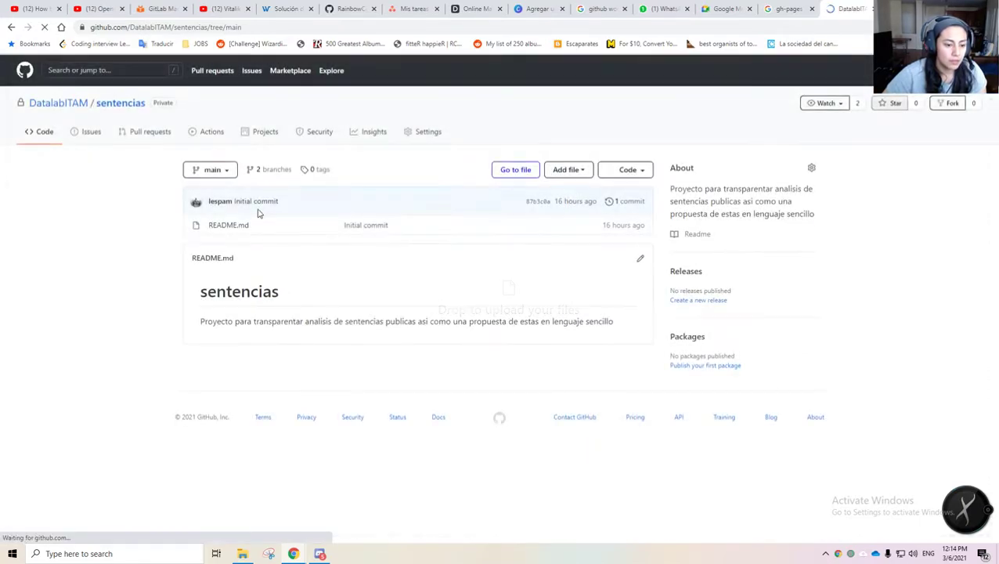
pyautogui.click(227, 171)
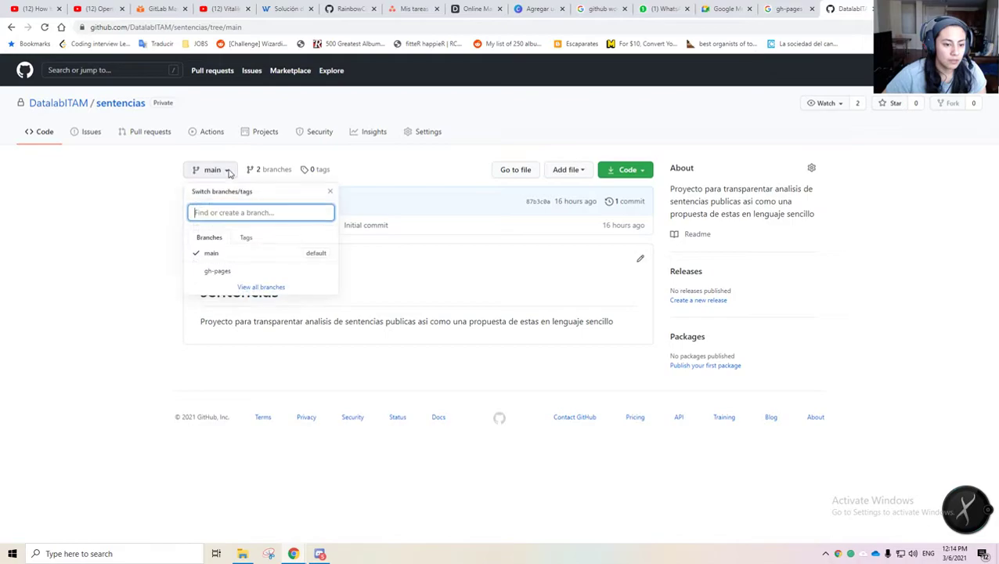
pyautogui.click(250, 288)
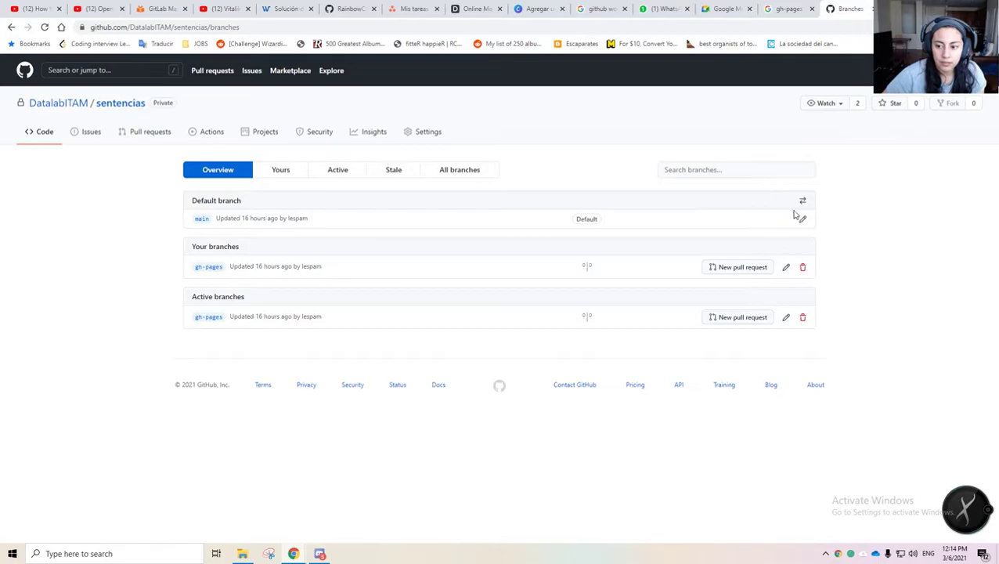
pyautogui.click(784, 268)
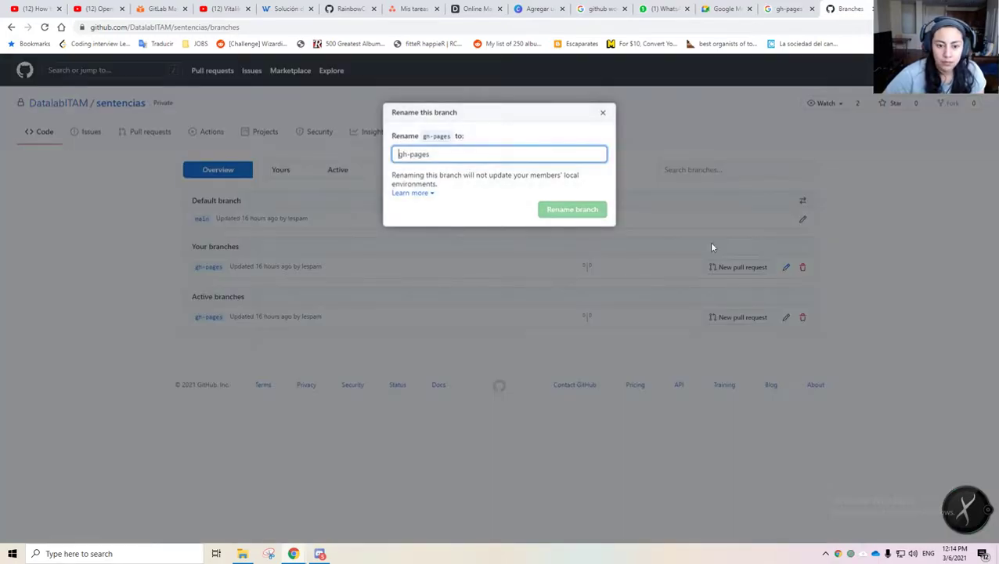
pyautogui.click(601, 114)
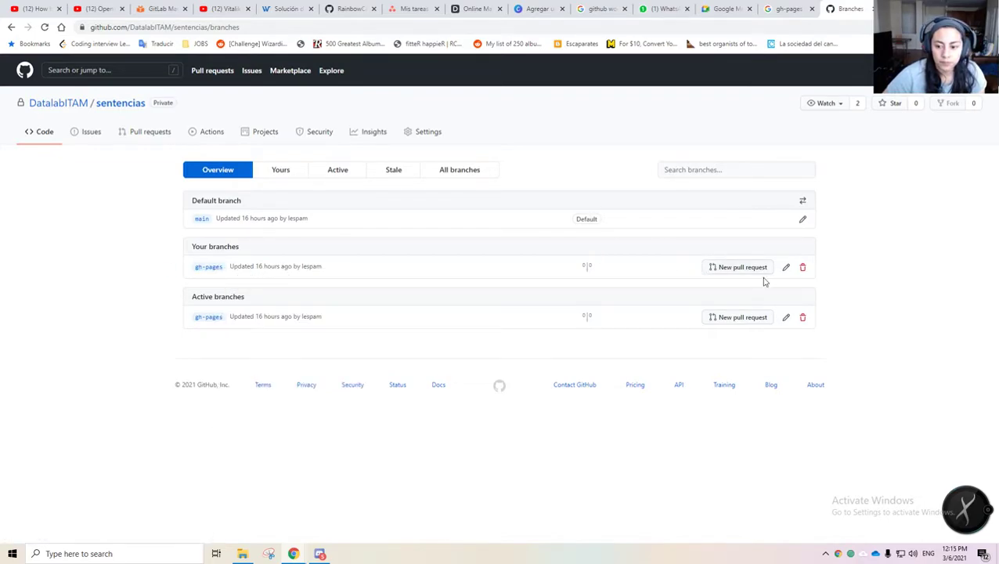
pyautogui.click(786, 267)
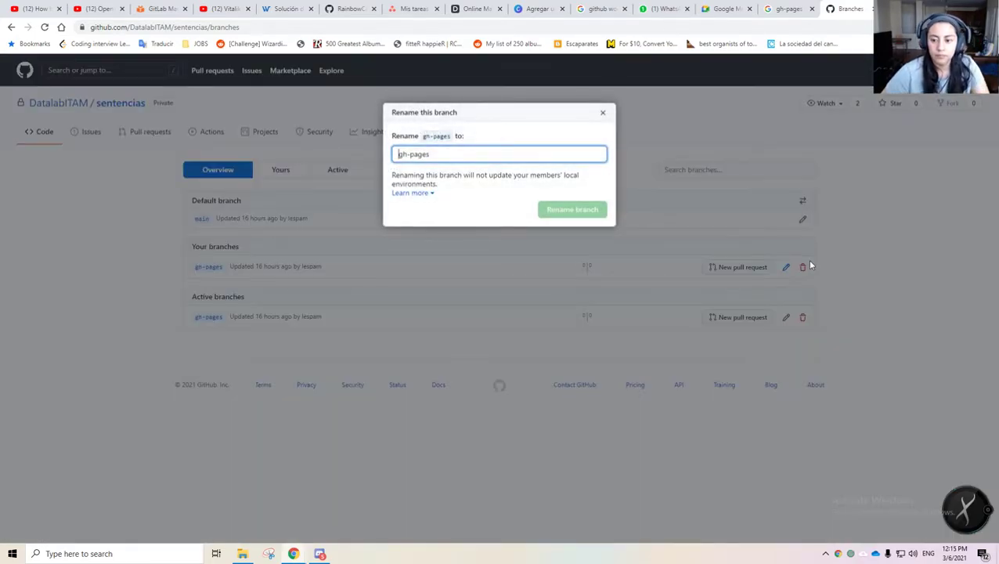
# - Change the default branch from main to gh-pages in branch settings and confirm
pyautogui.click(812, 266)
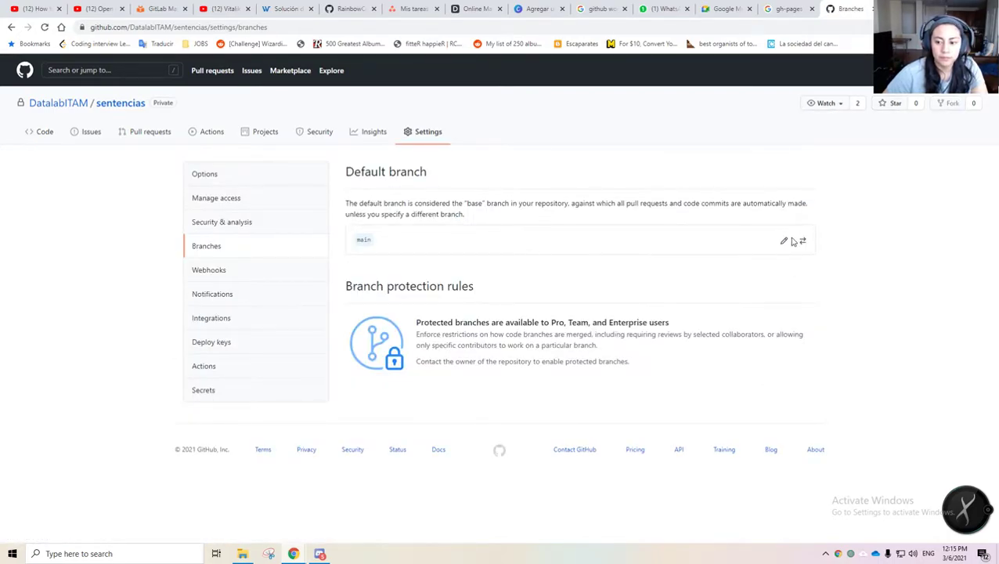
pyautogui.click(787, 243)
pyautogui.click(804, 241)
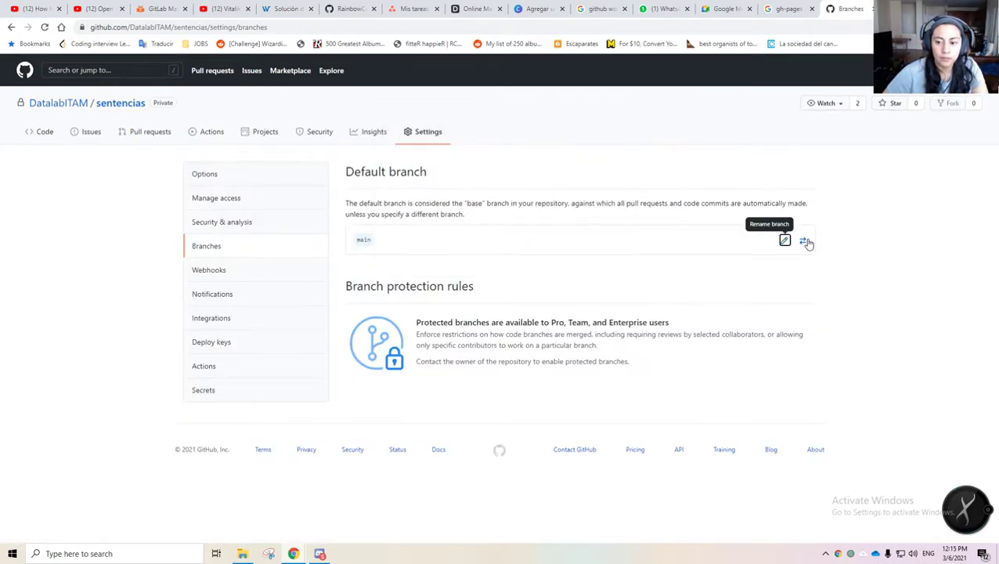
pyautogui.click(804, 242)
pyautogui.click(413, 179)
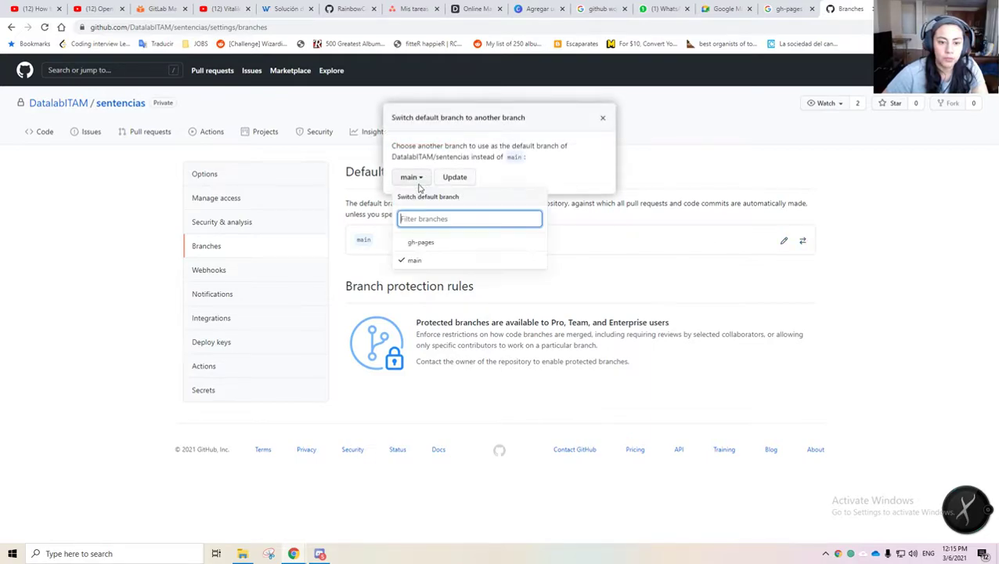
pyautogui.click(418, 240)
pyautogui.click(470, 179)
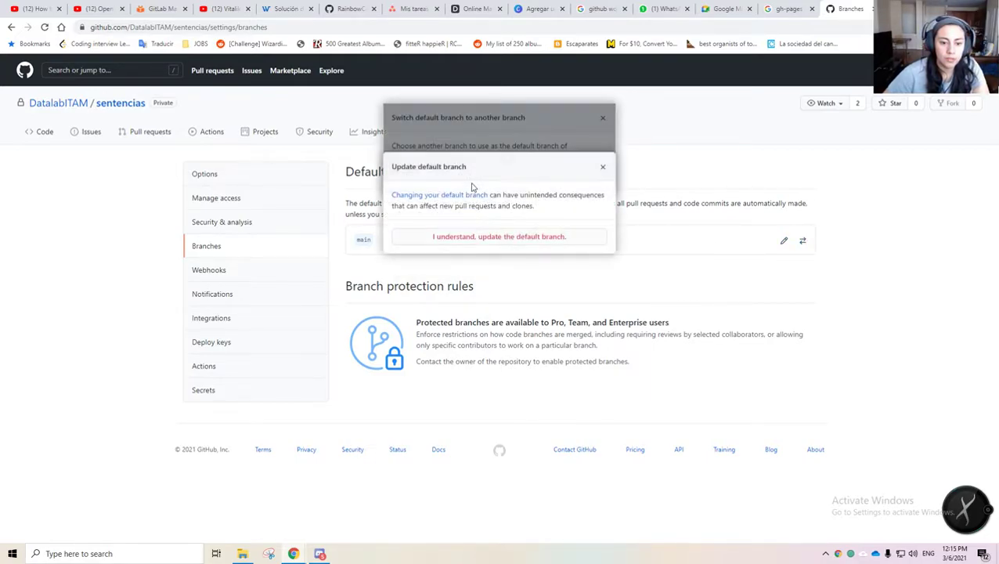
pyautogui.click(500, 239)
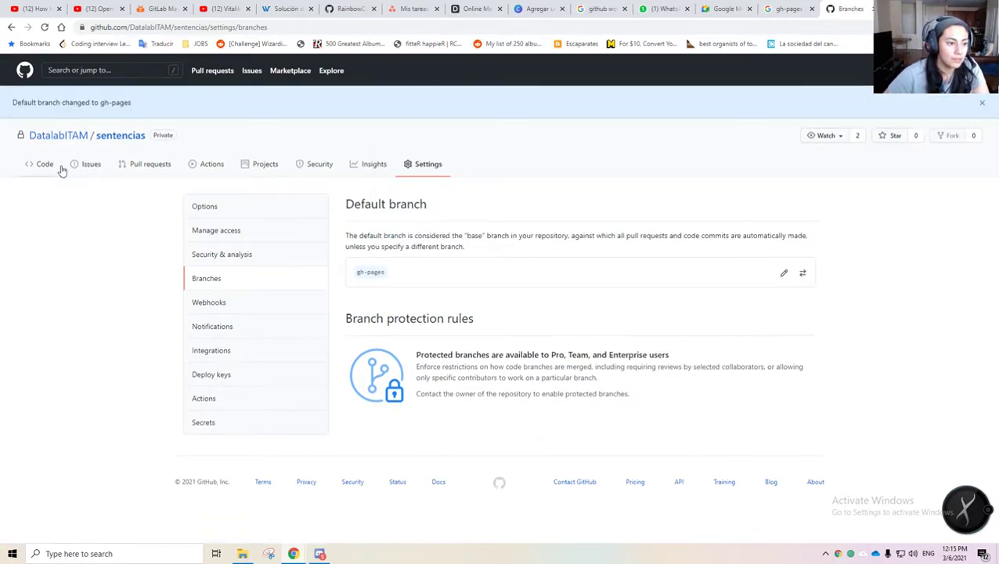
pyautogui.click(116, 137)
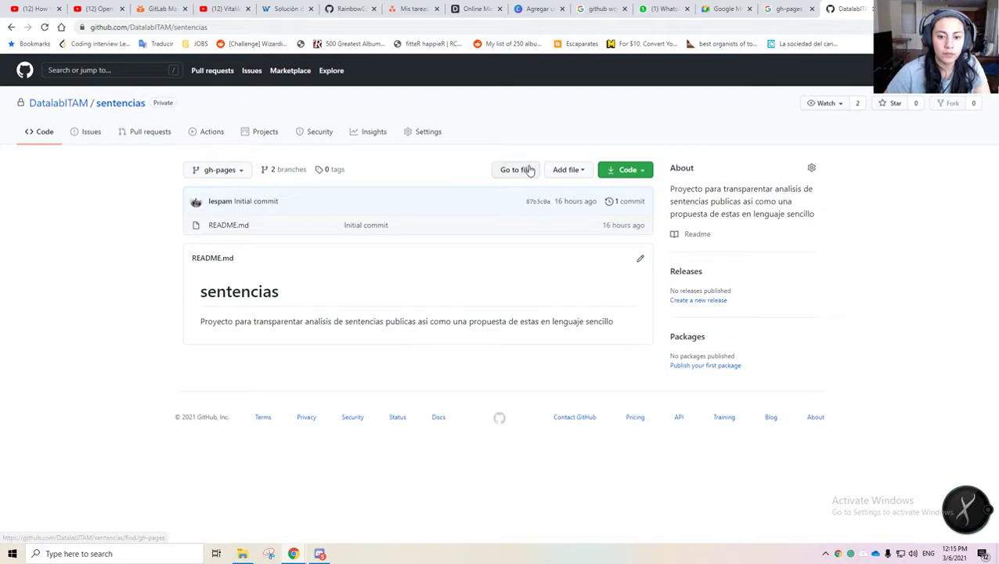
# - Create a new file named index.html on gh-pages and write its content
pyautogui.click(619, 172)
pyautogui.click(558, 171)
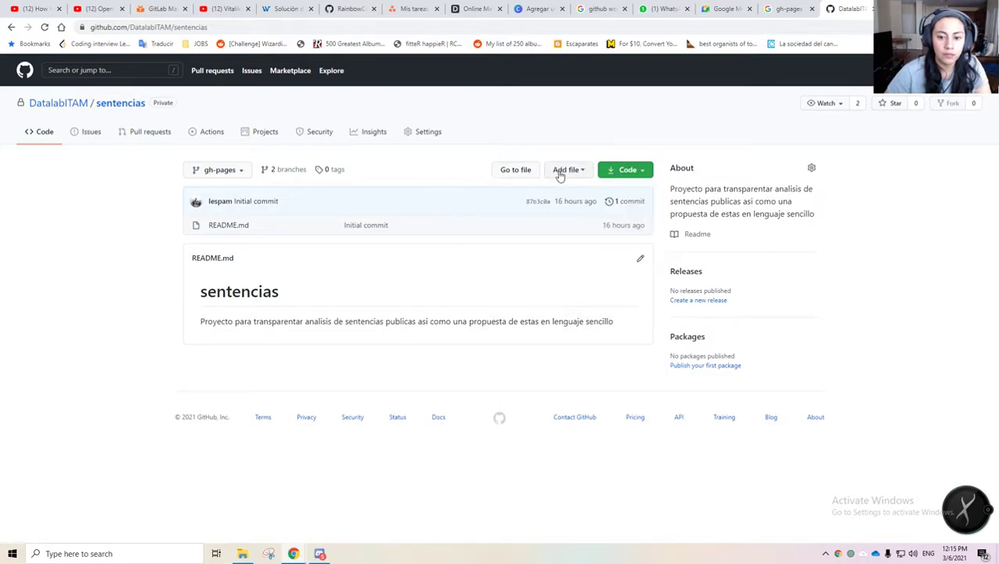
pyautogui.click(555, 192)
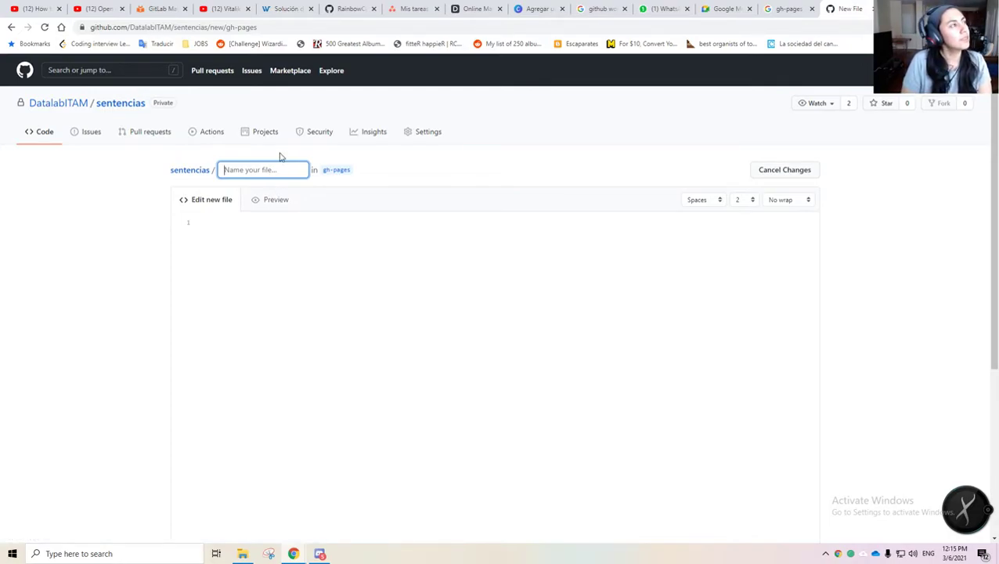
pyautogui.write('index.html')
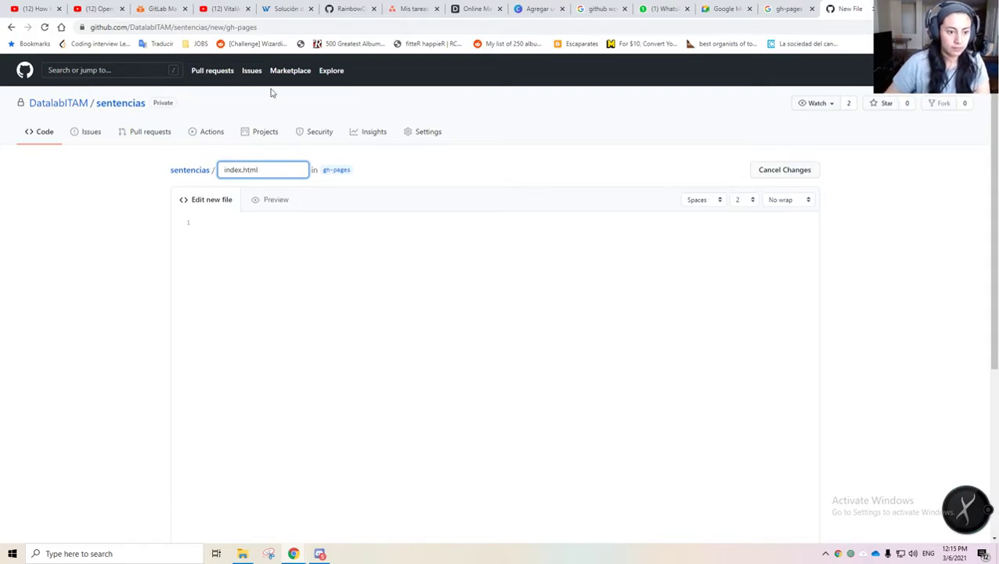
pyautogui.click(277, 266)
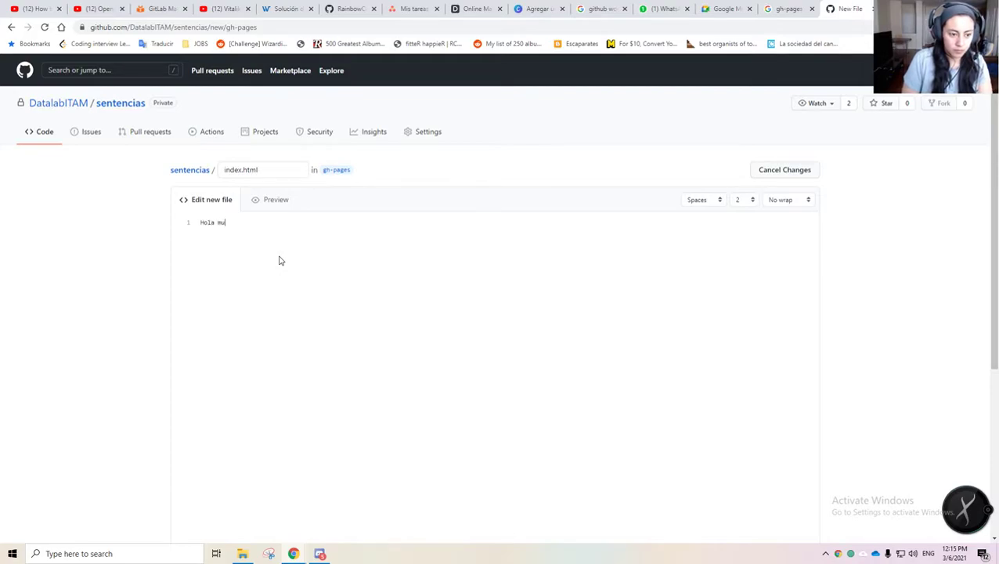
pyautogui.scroll(-5, 850, 245)
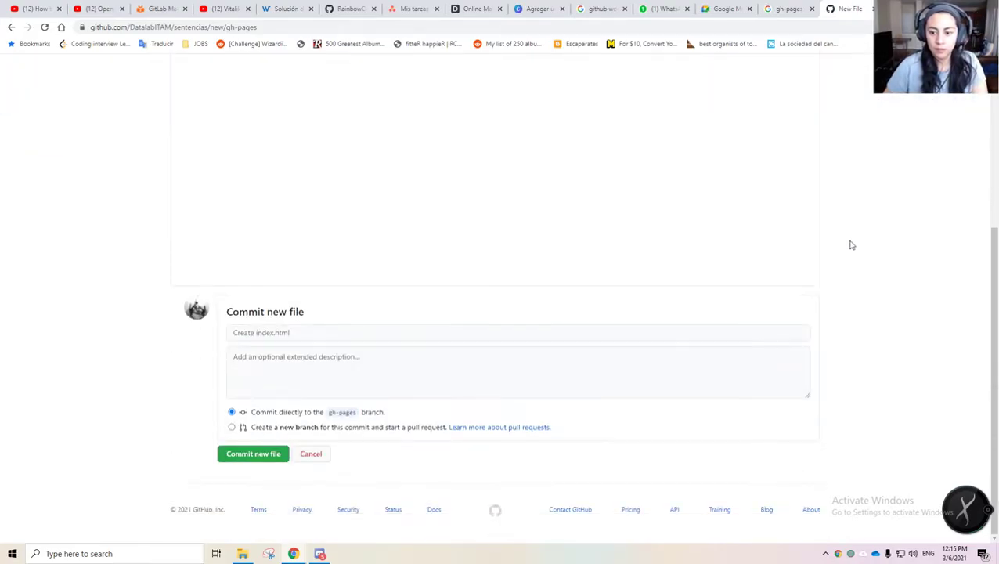
# - Commit index.html with the message 'primera pagina del proyecto'
pyautogui.click(293, 337)
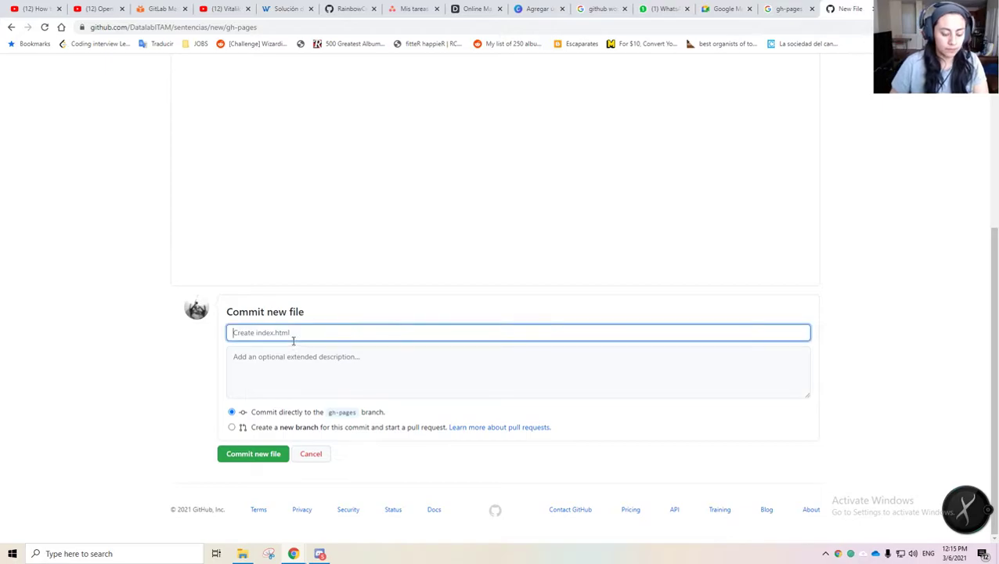
pyautogui.write('primera pagina del proyecto')
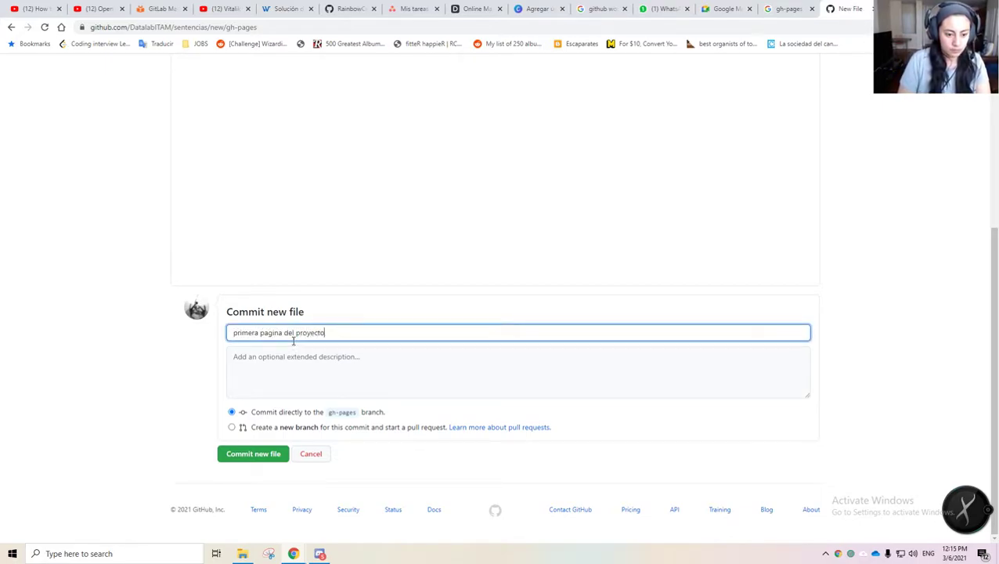
pyautogui.press('Tab')
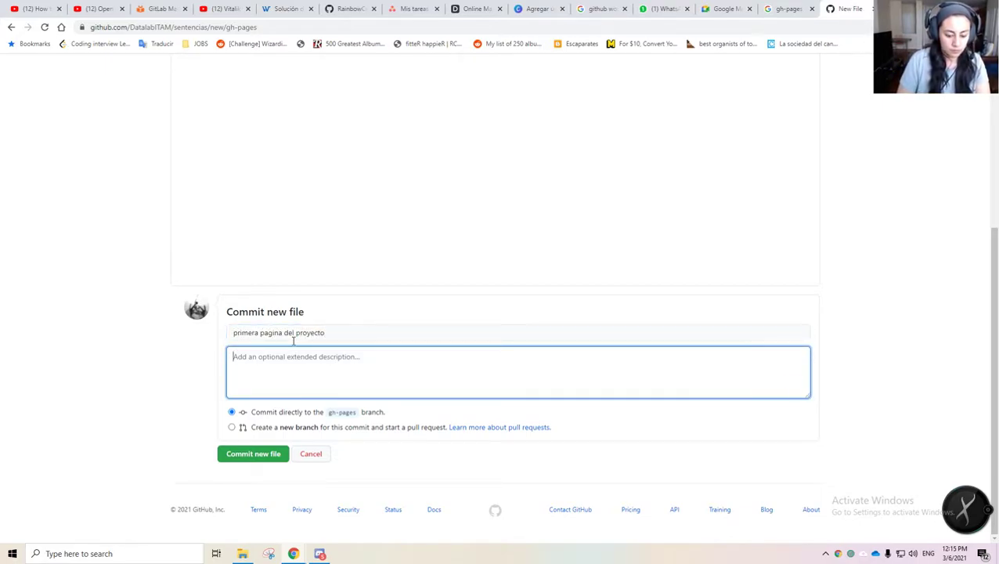
pyautogui.write(':')
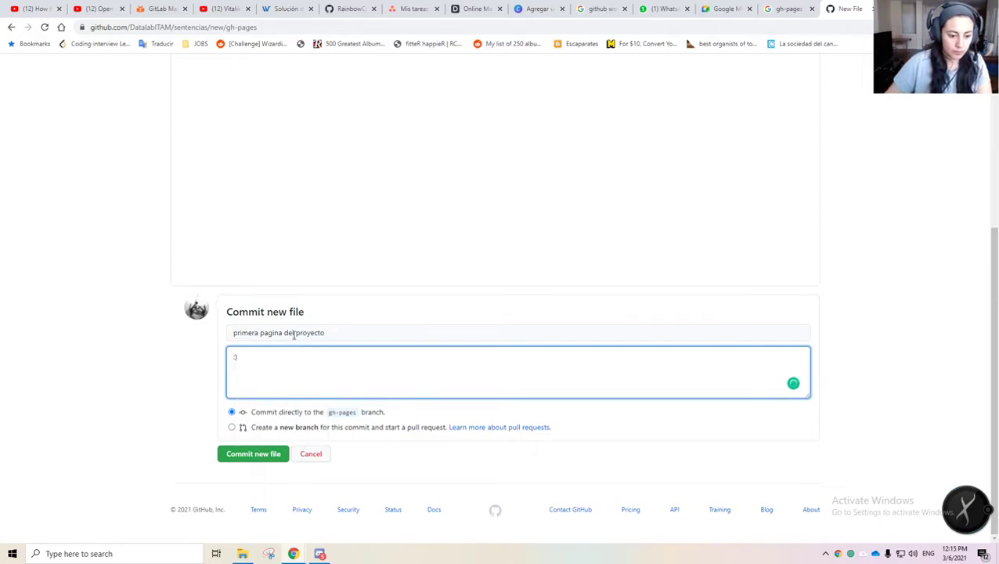
pyautogui.click(187, 388)
pyautogui.click(276, 455)
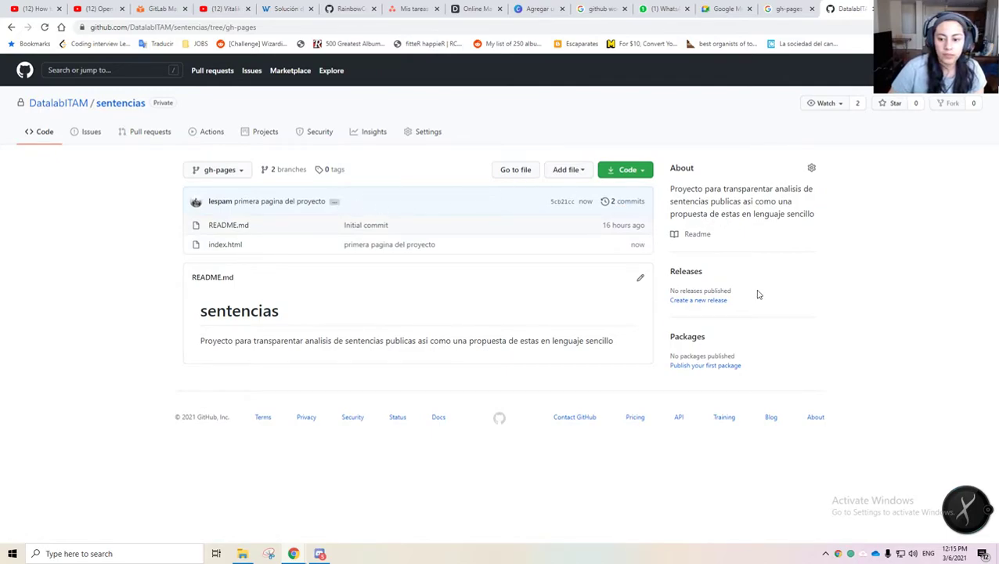
pyautogui.click(198, 30)
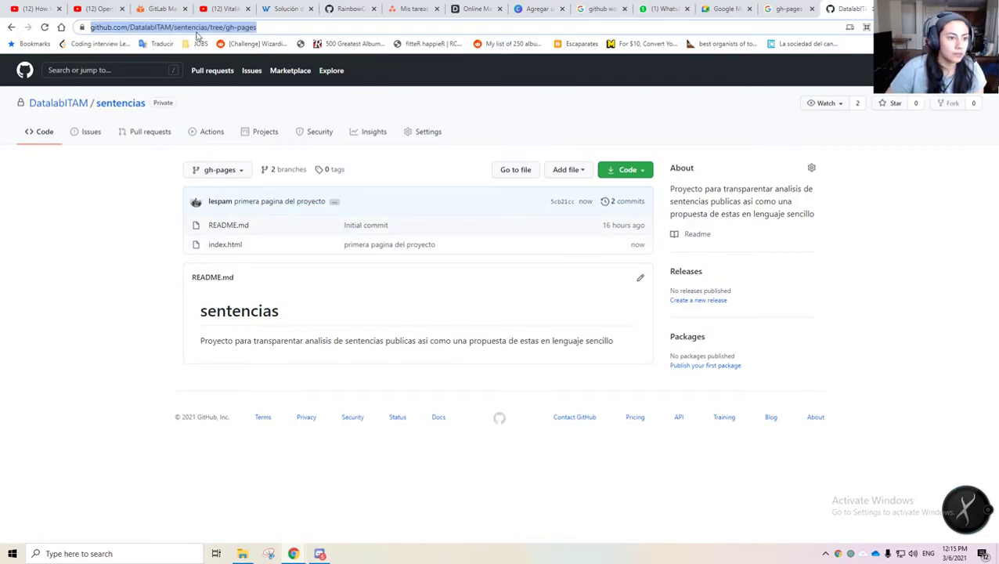
pyautogui.click(162, 30)
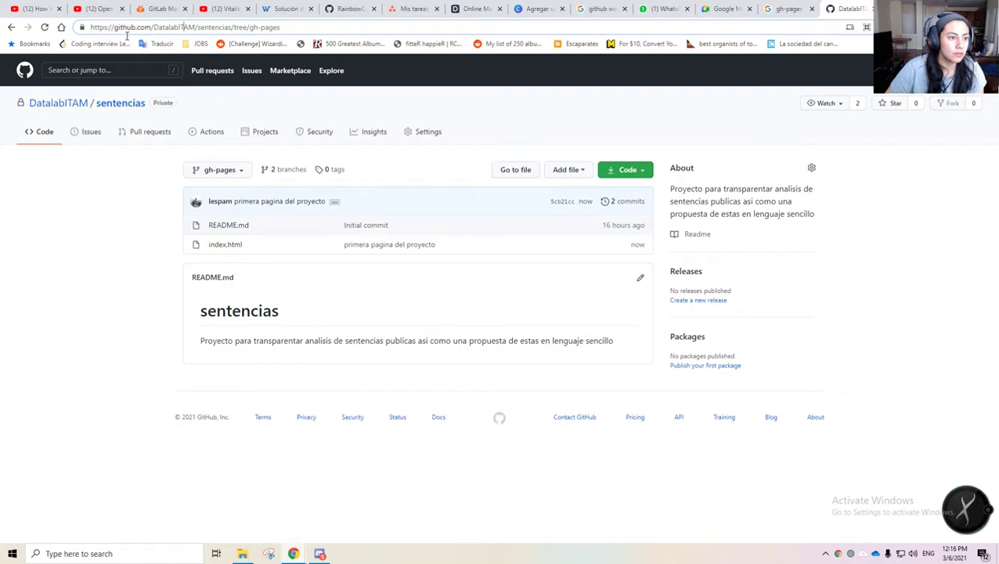
pyautogui.doubleClick(187, 32)
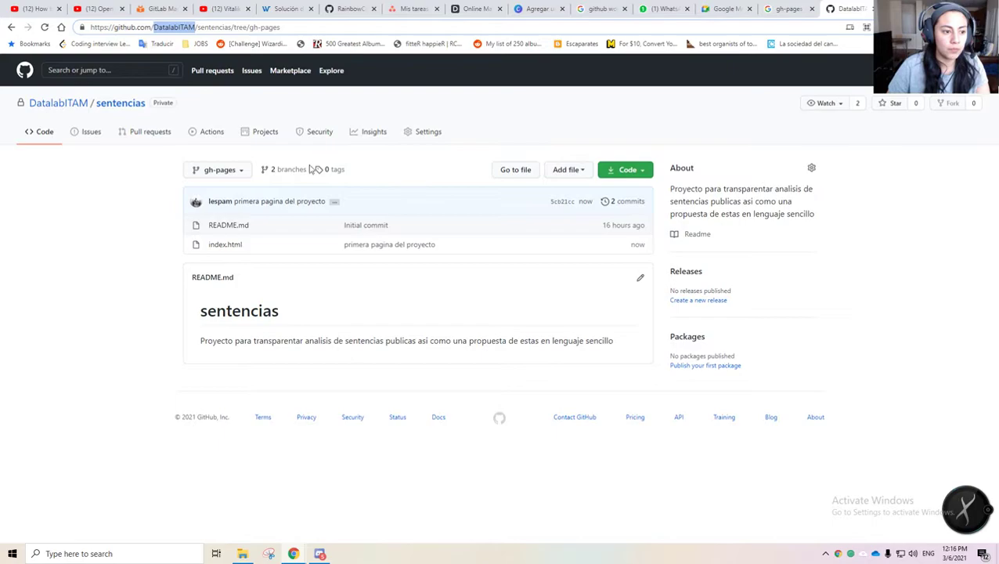
pyautogui.click(132, 186)
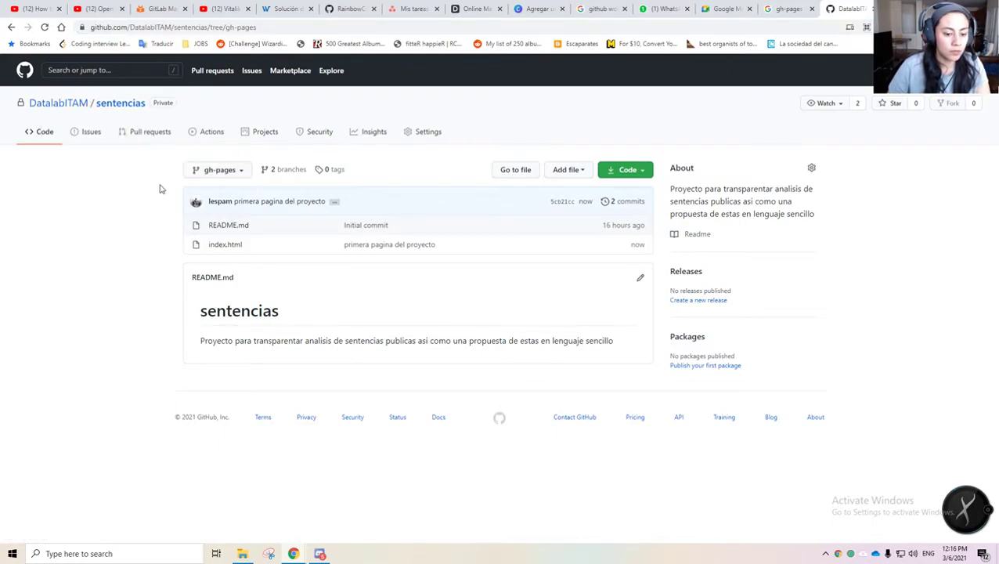
pyautogui.hotkey('ctrl', 'l')
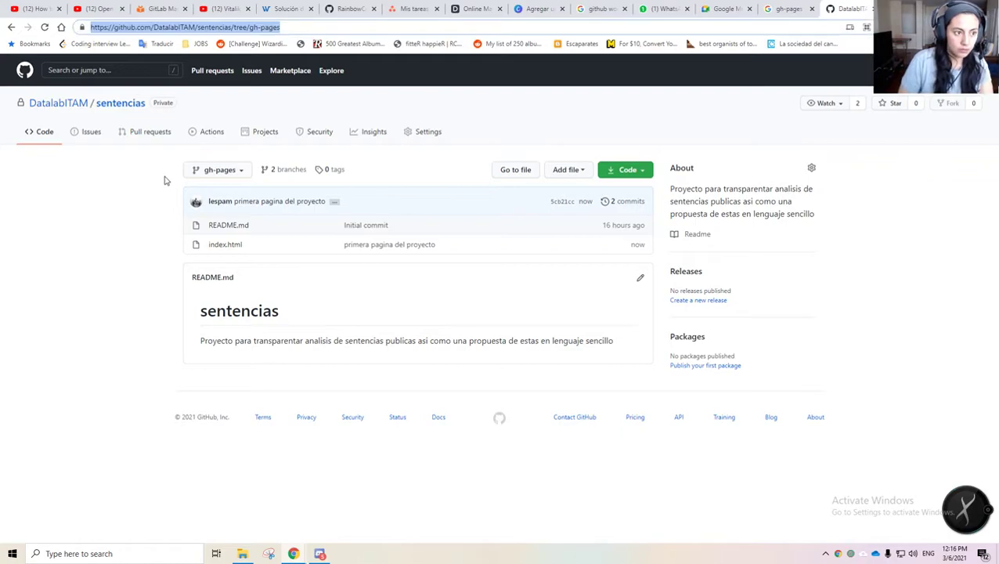
pyautogui.write('l')
pyautogui.press('Escape')
pyautogui.write('github.com')
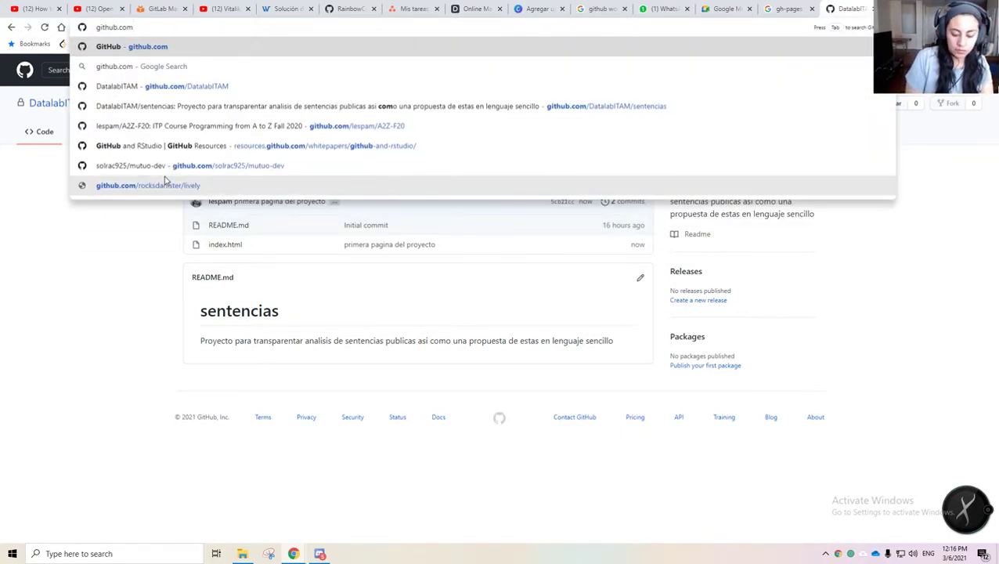
pyautogui.write('/lesp')
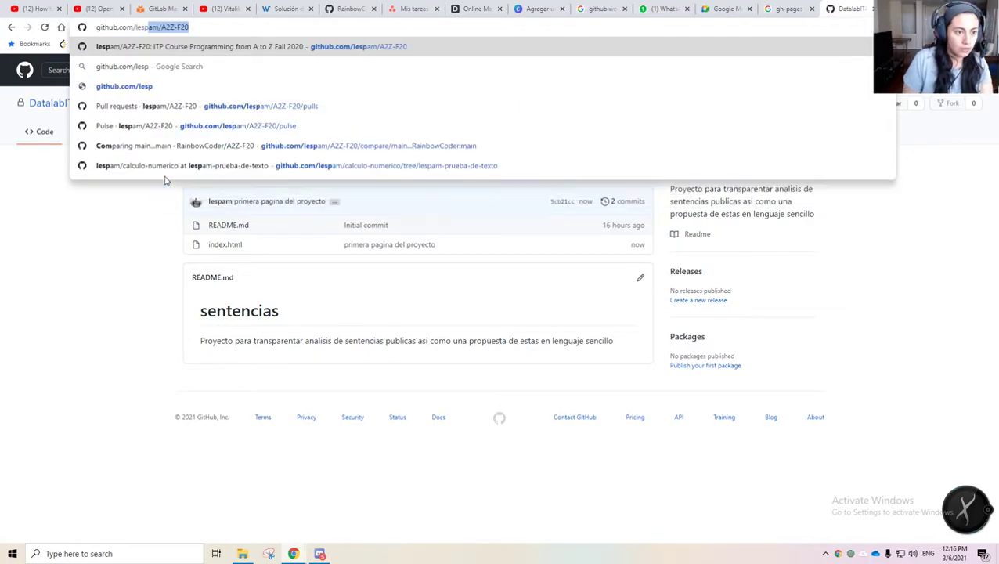
pyautogui.press('End')
pyautogui.hotkey('ctrl', 'shift', 'Left')
pyautogui.hotkey('ctrl', 'shift', 'Left')
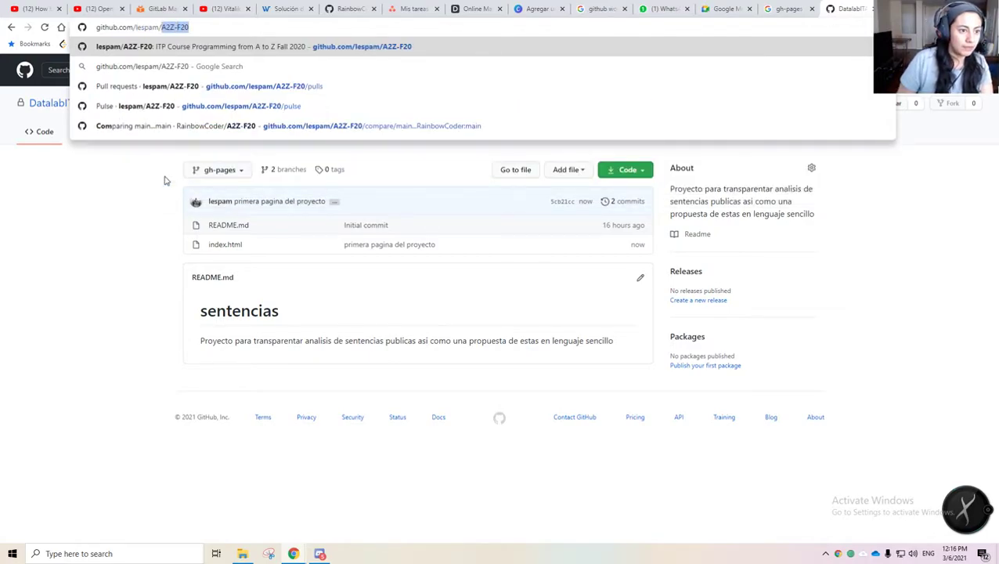
pyautogui.write('da')
pyautogui.press('End')
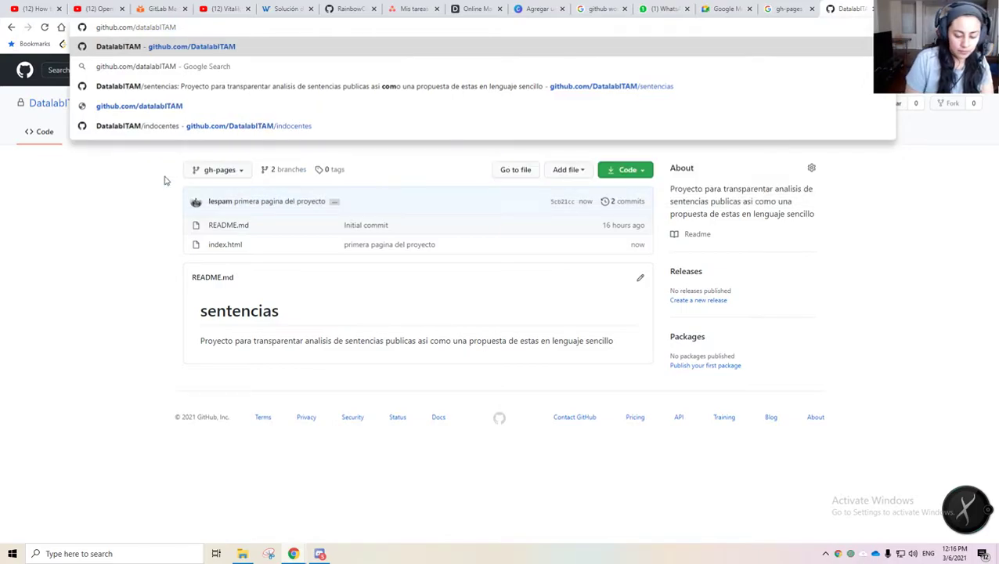
pyautogui.write('/')
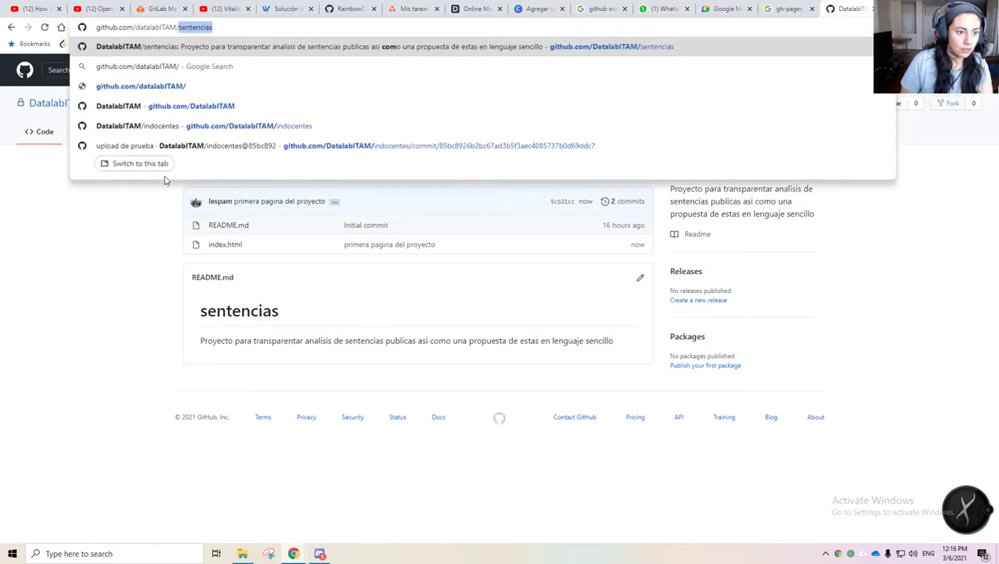
pyautogui.press('Return')
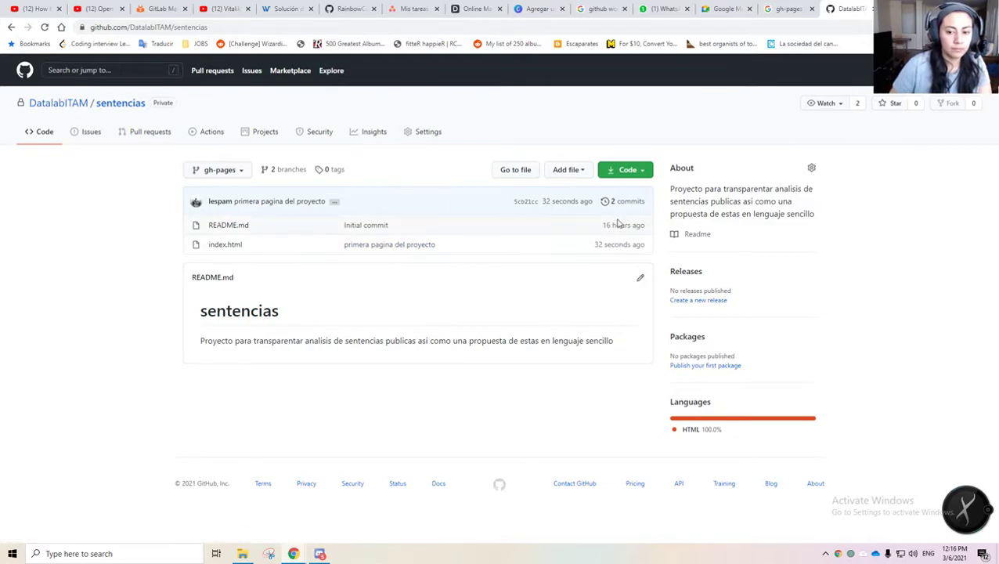
pyautogui.click(649, 174)
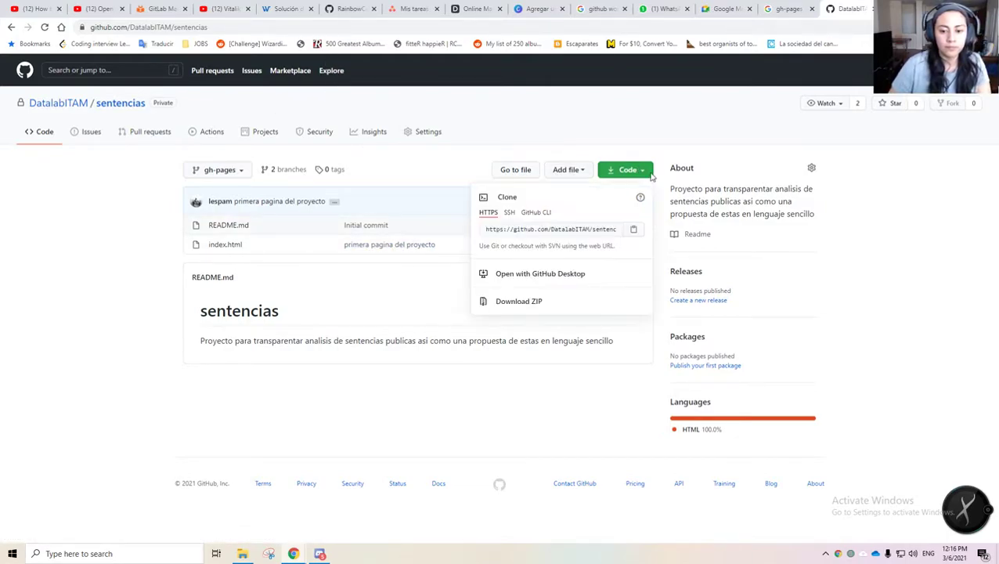
pyautogui.click(650, 174)
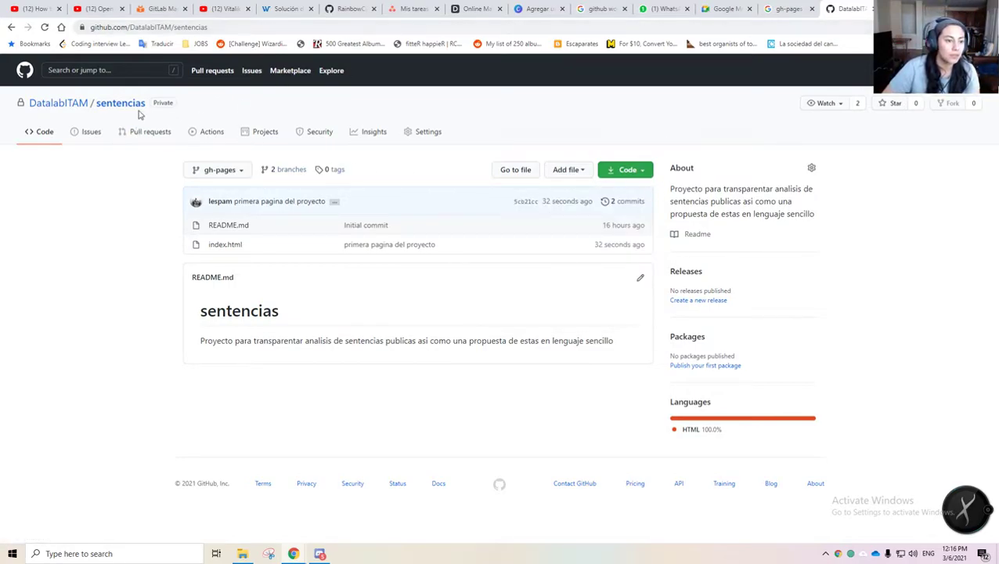
pyautogui.click(249, 176)
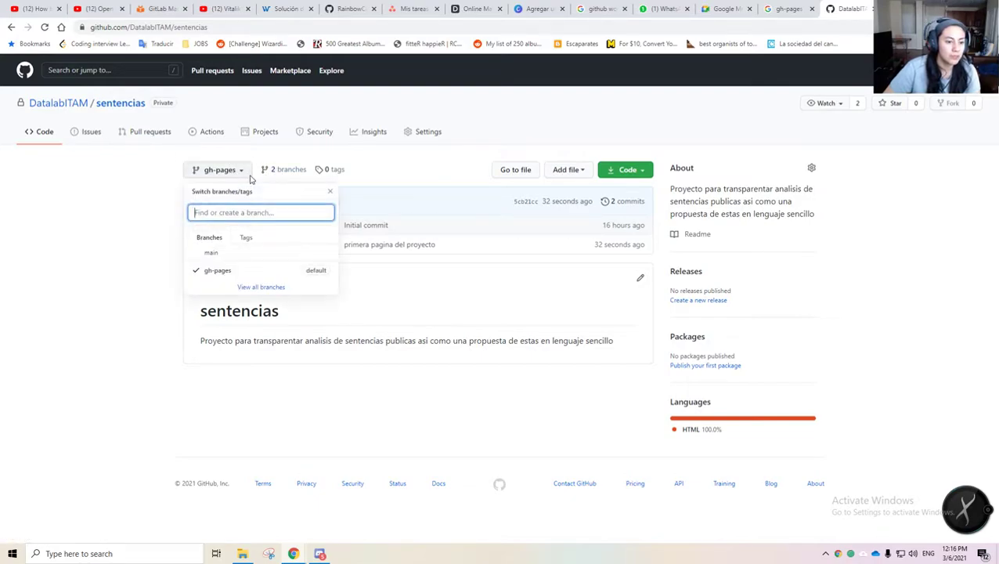
pyautogui.click(342, 260)
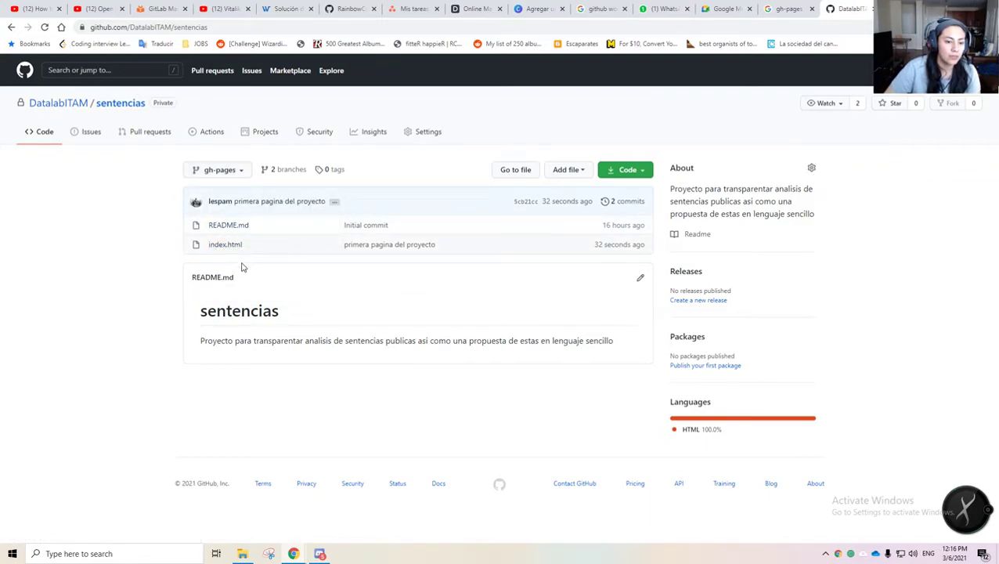
pyautogui.click(337, 202)
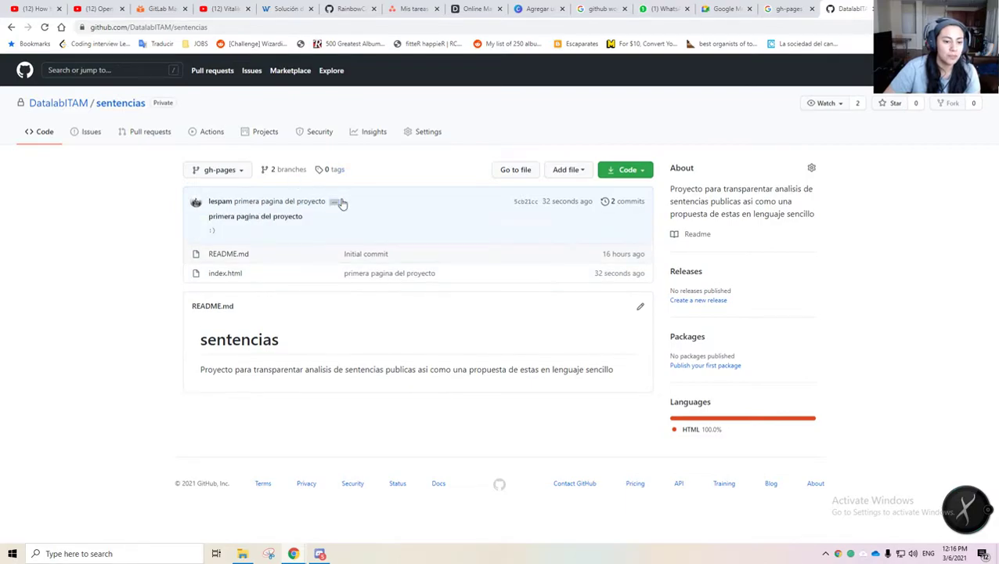
pyautogui.click(340, 202)
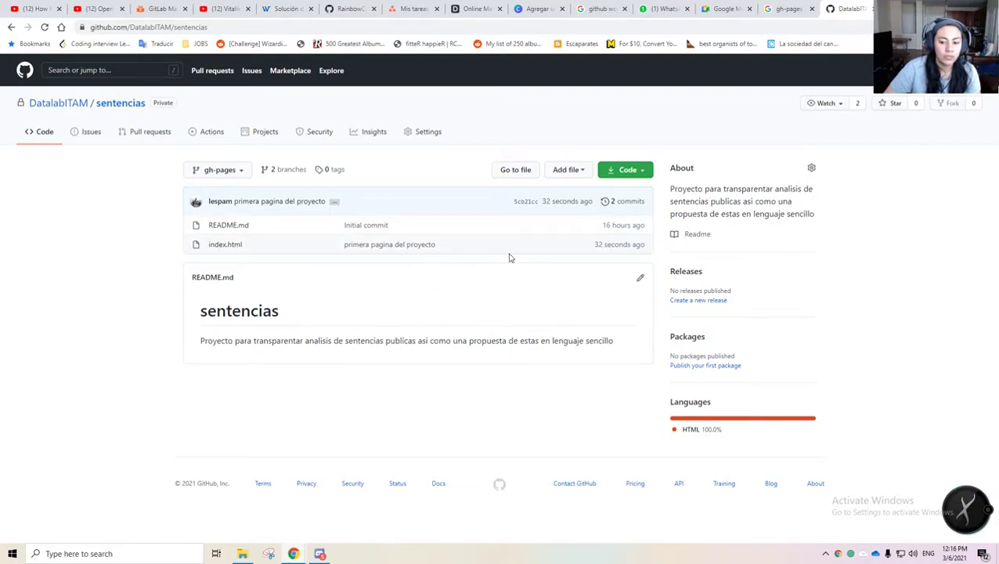
pyautogui.click(228, 29)
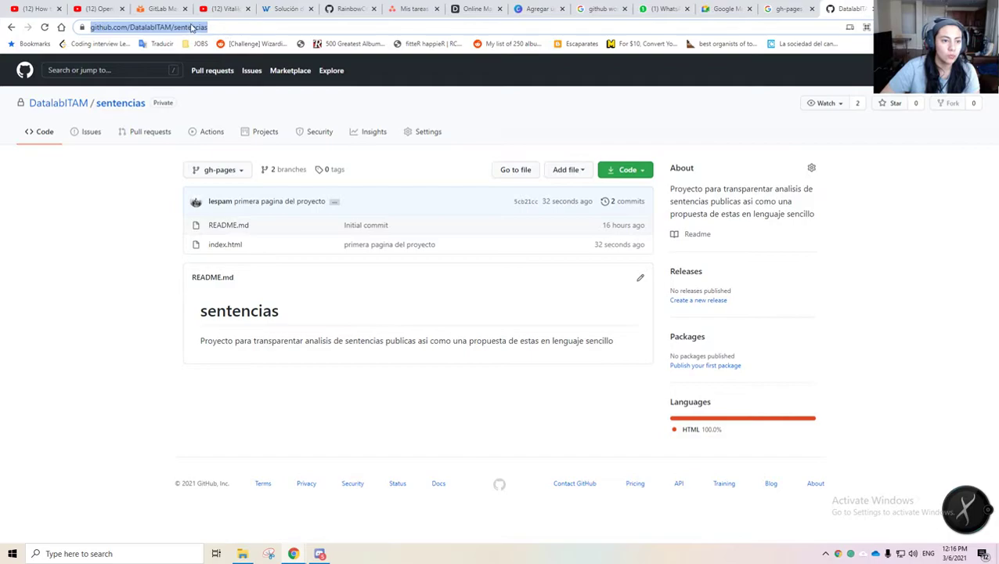
pyautogui.click(237, 28)
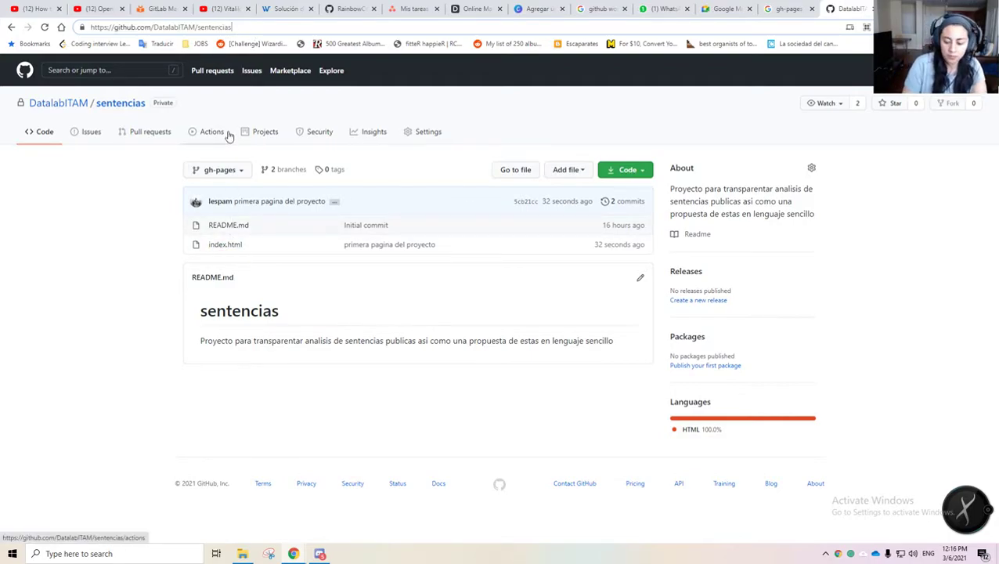
pyautogui.write('/inde')
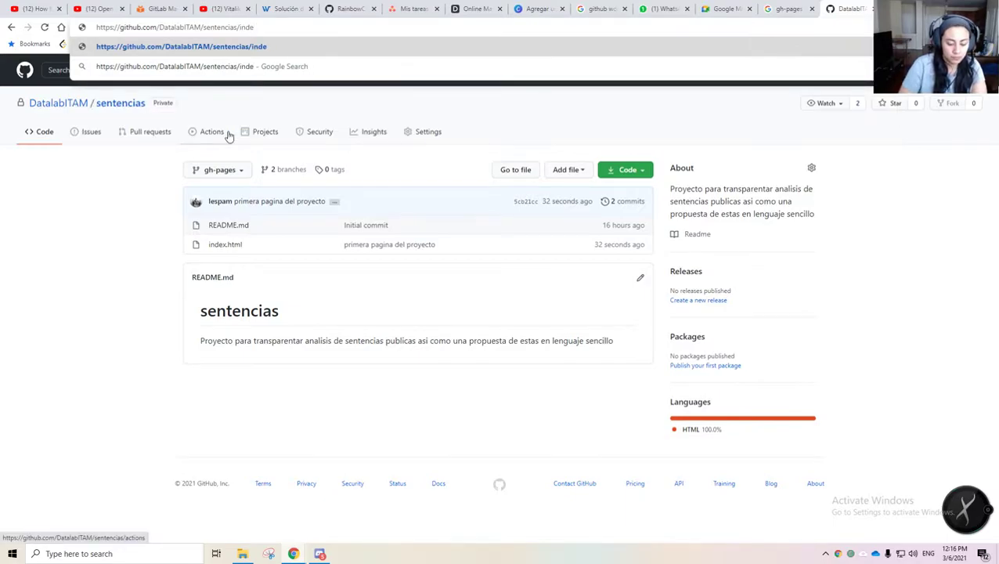
pyautogui.write('x.html')
pyautogui.press('Return')
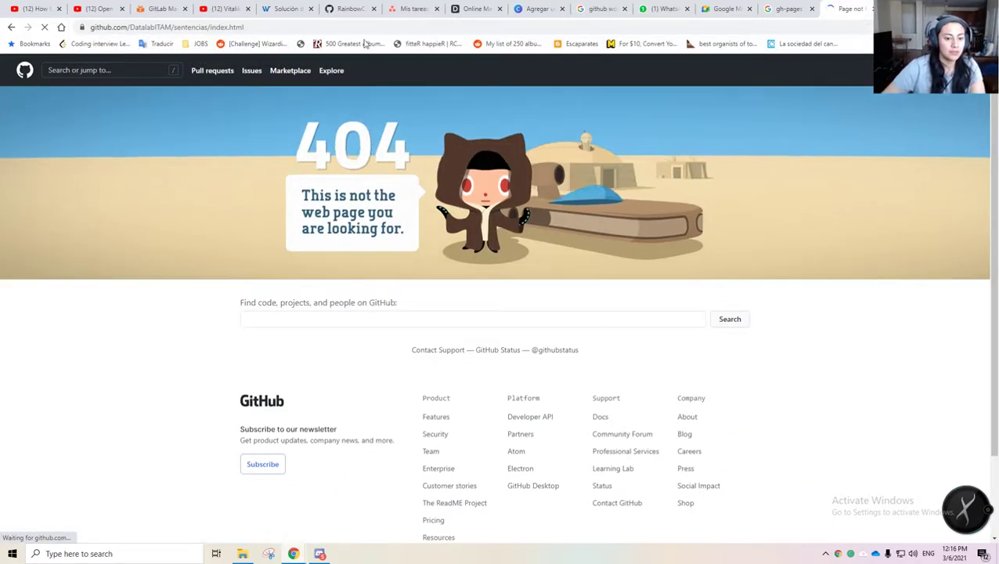
pyautogui.click(188, 27)
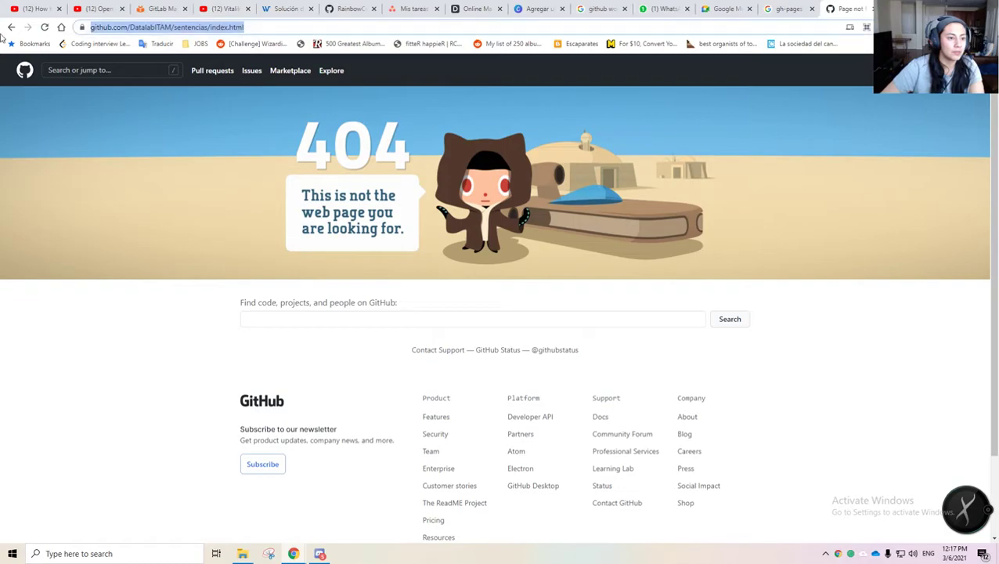
pyautogui.click(11, 26)
pyautogui.click(232, 246)
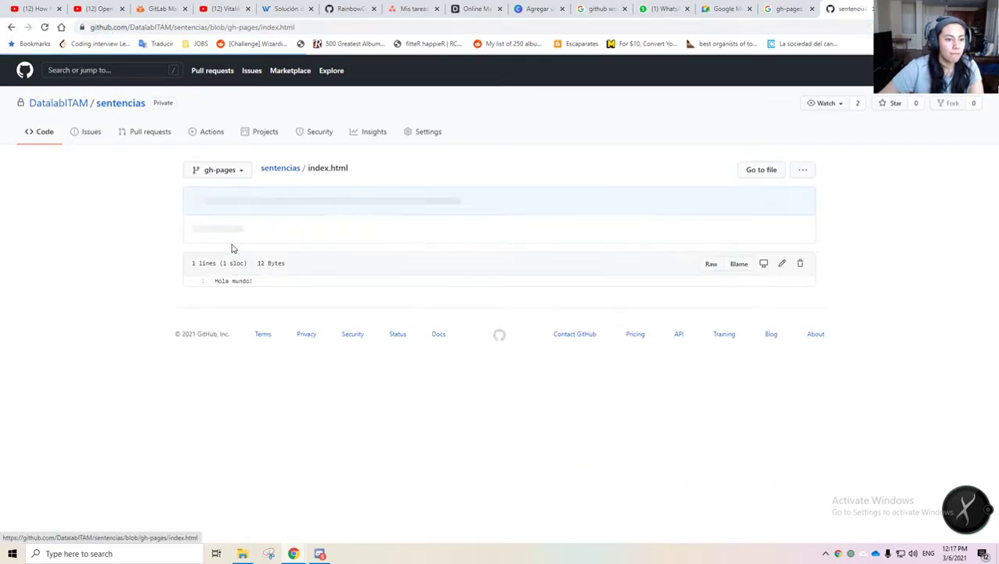
pyautogui.hotkey('alt', 'Tab')
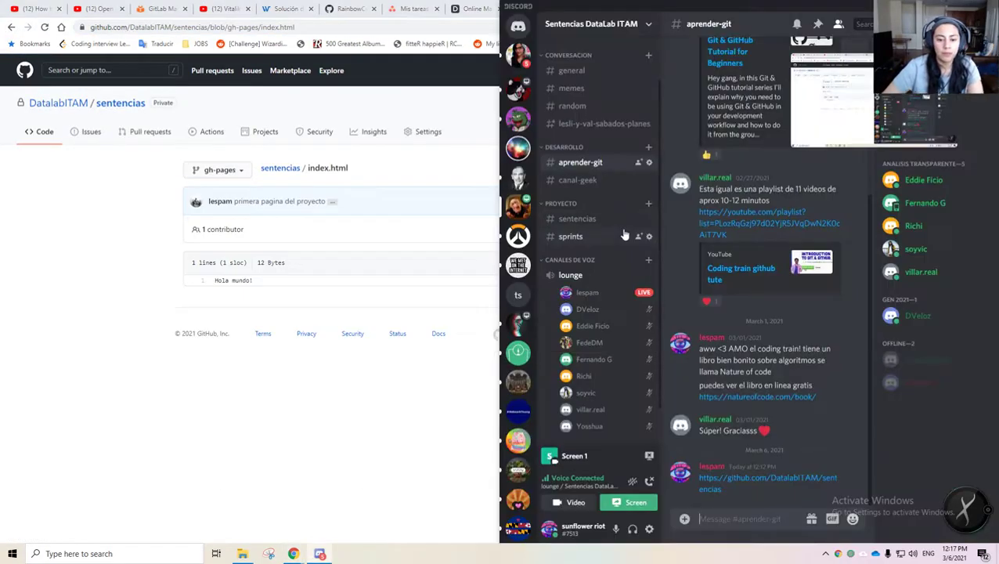
pyautogui.click(368, 226)
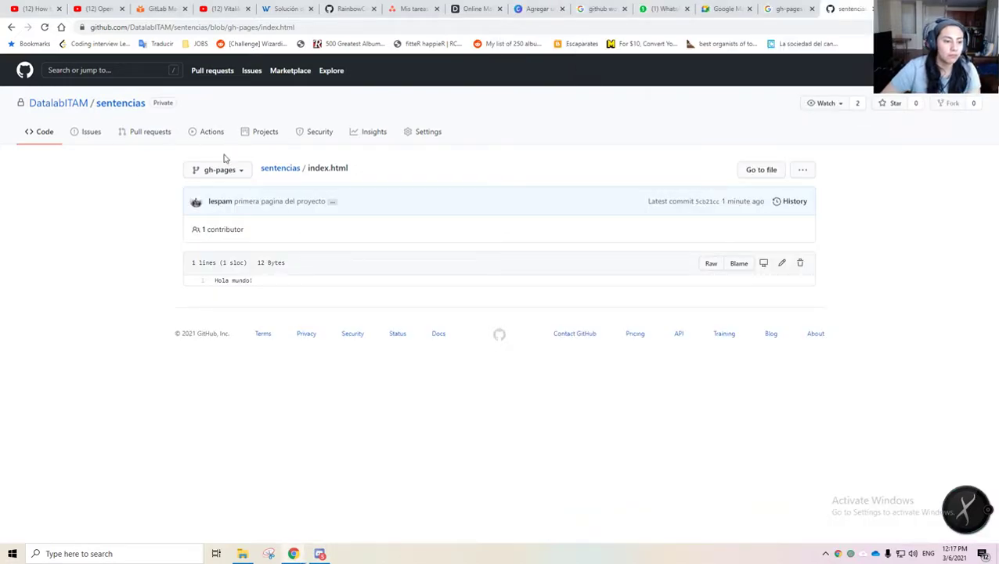
pyautogui.click(288, 170)
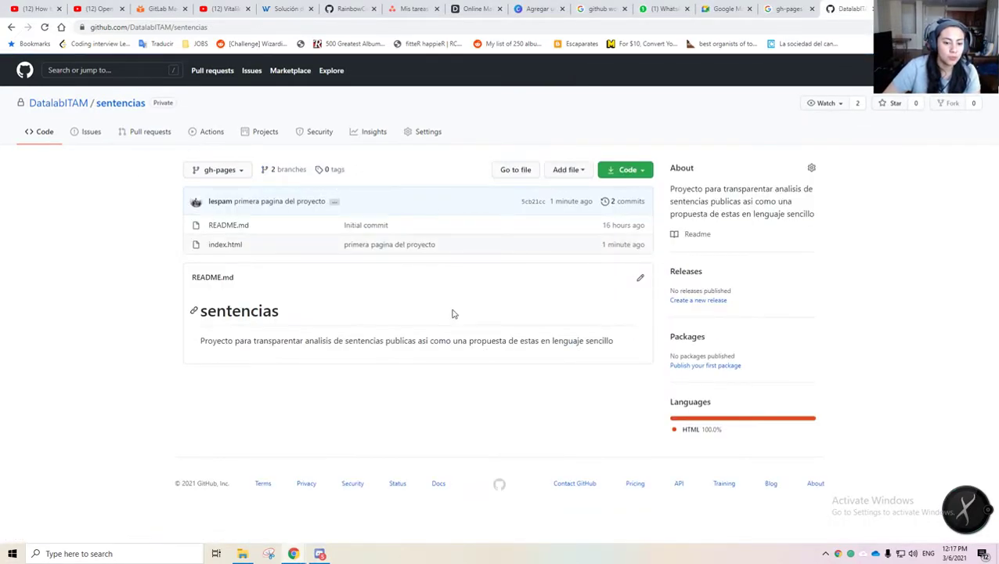
# - Edit README.md and add a '# parte 1' heading under the sentencias title
pyautogui.click(644, 280)
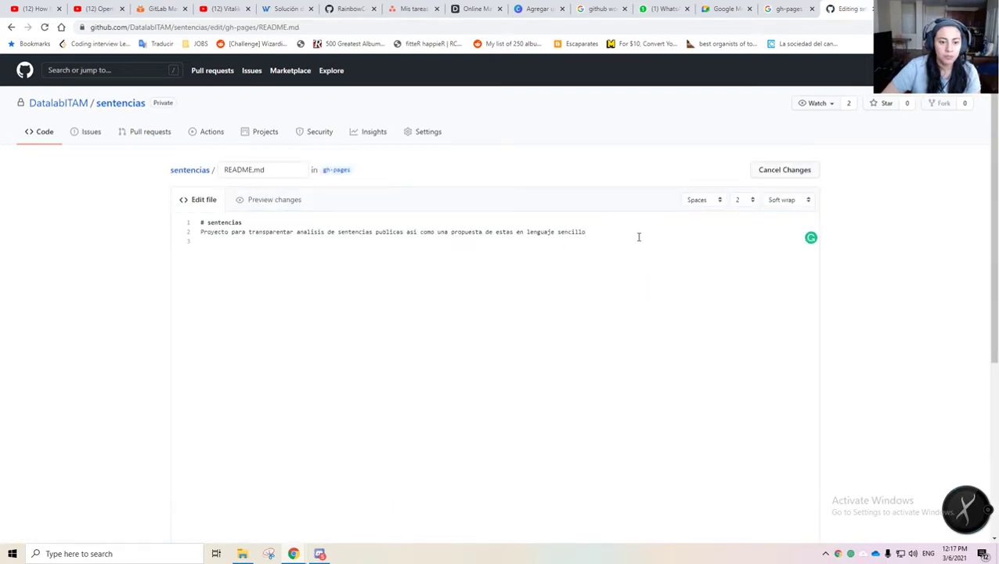
pyautogui.moveTo(200, 223); pyautogui.dragTo(318, 251)
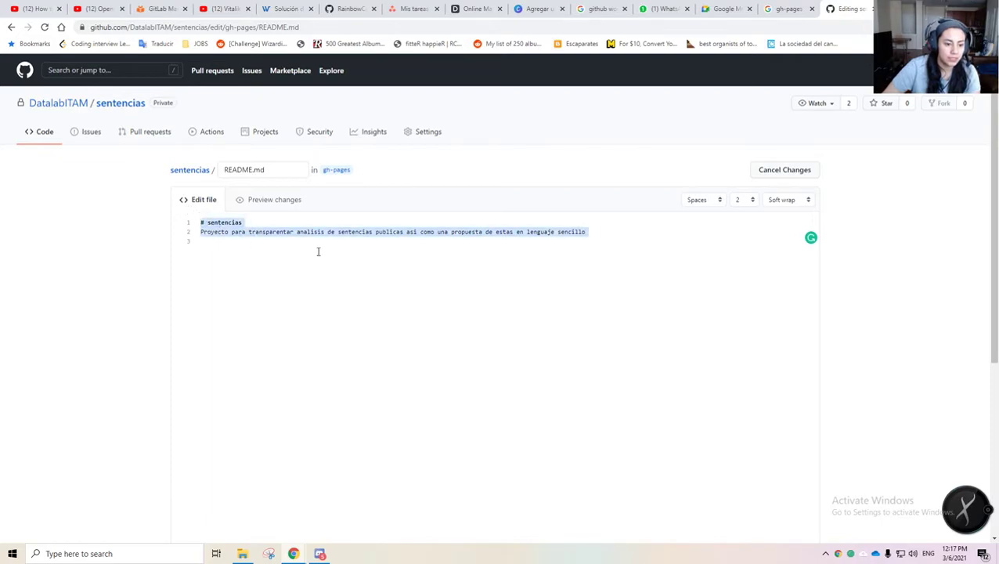
pyautogui.click(210, 233)
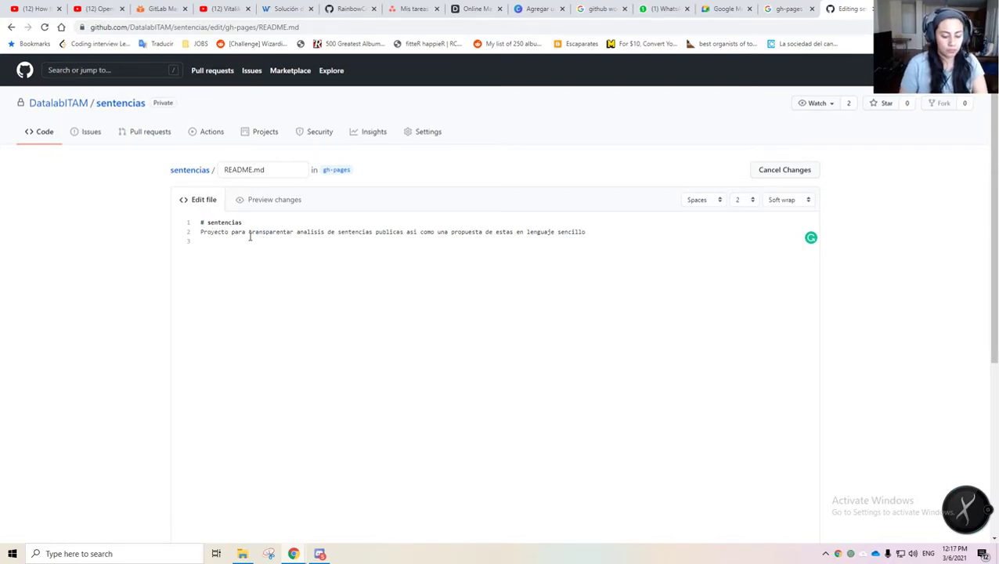
pyautogui.write('#')
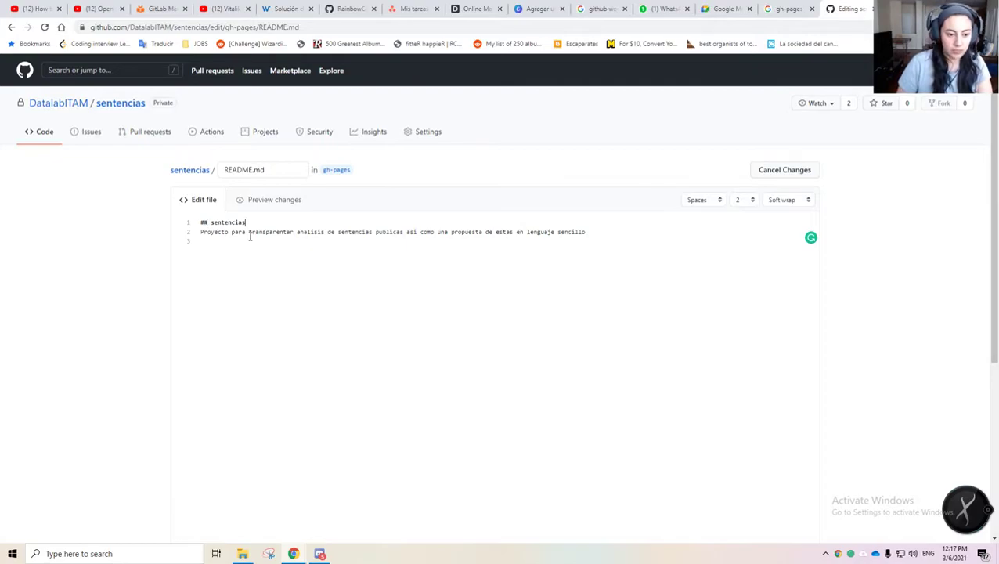
pyautogui.press('Return')
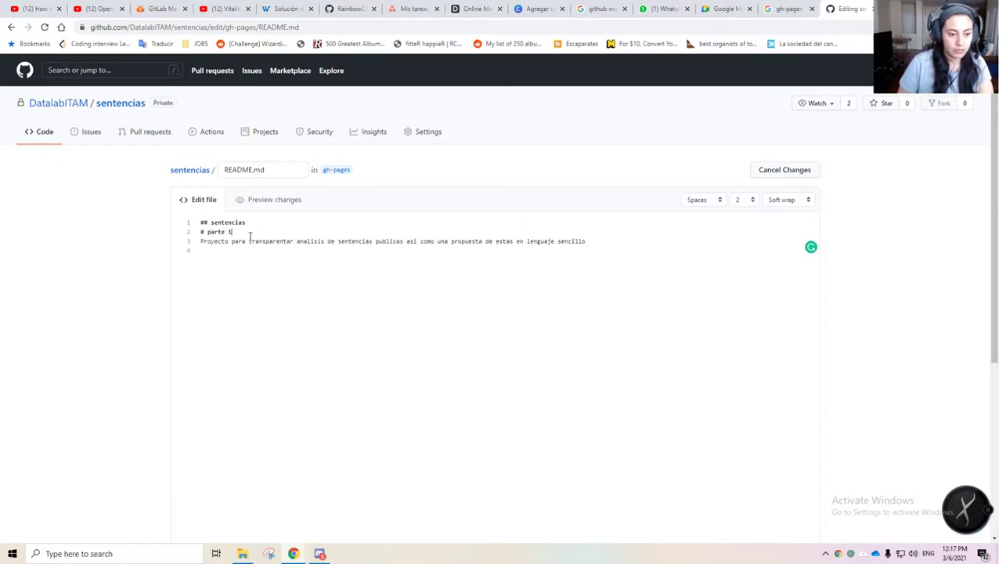
# - Add the lines 'Descripcion,' and 'que vamos utilizando?' below the project description
pyautogui.press('Return')
pyautogui.press('Return')
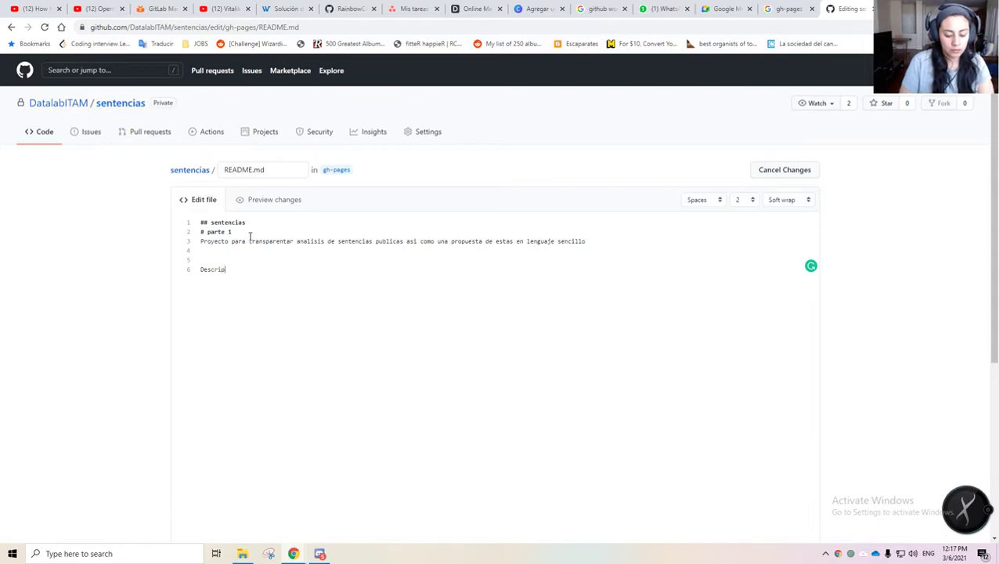
pyautogui.write('Descripcion,')
pyautogui.press('Return')
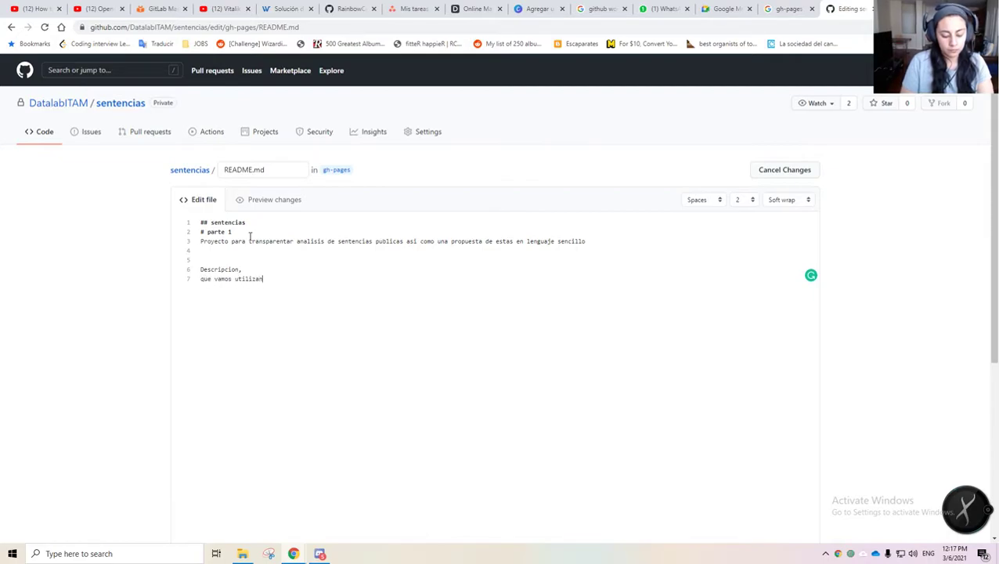
pyautogui.press('Return')
pyautogui.press('Return')
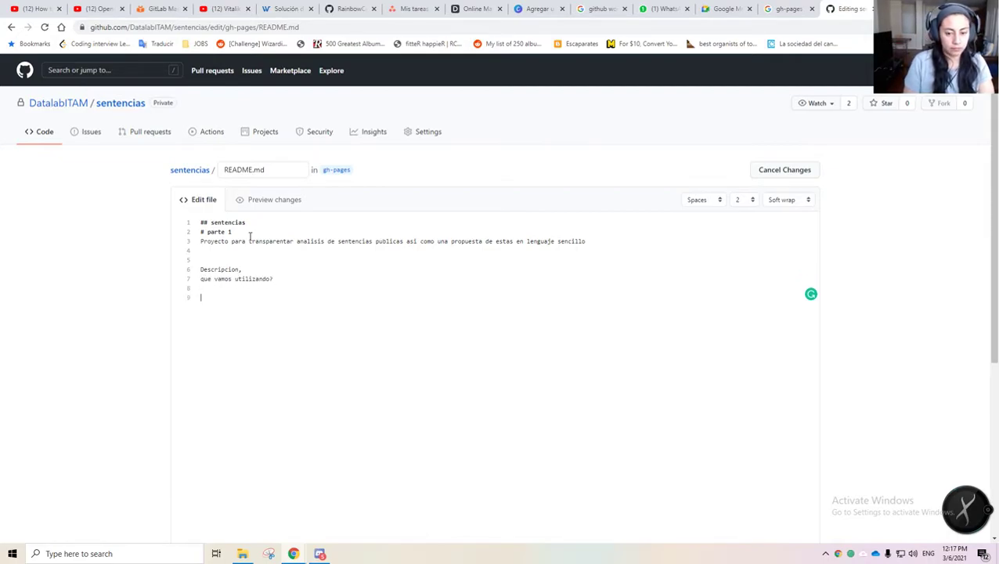
pyautogui.scroll(-4, 770, 256)
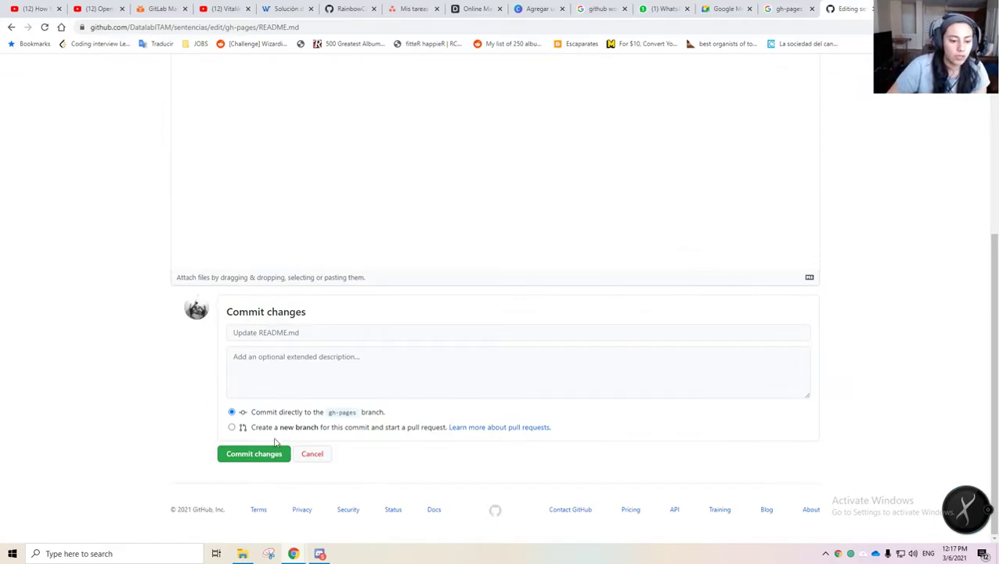
# - Commit the README edits to gh-pages with the summary 'actualizacion'
pyautogui.click(283, 336)
pyautogui.write('ce')
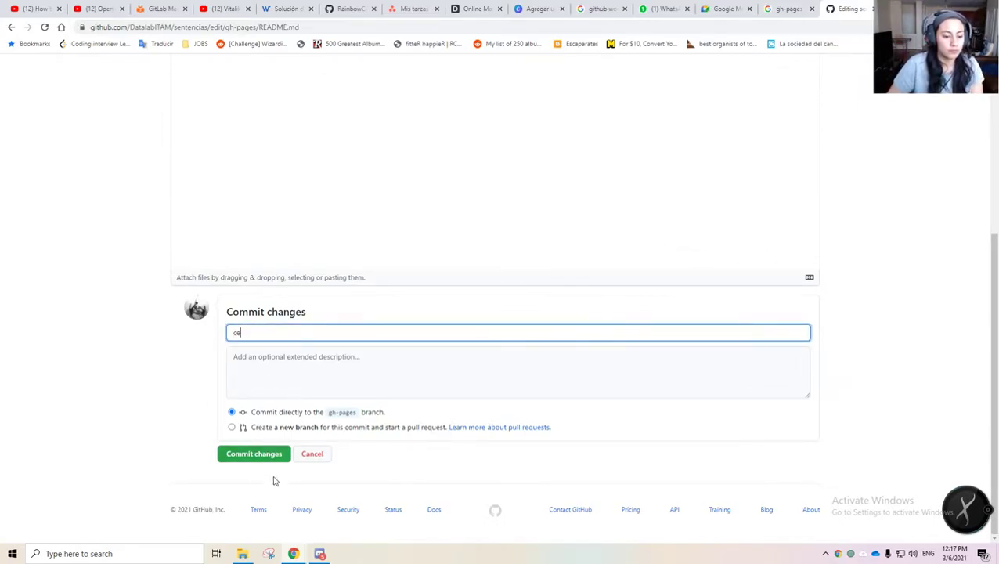
pyautogui.press('BackSpace')
pyautogui.press('BackSpace')
pyautogui.write('actualizacion')
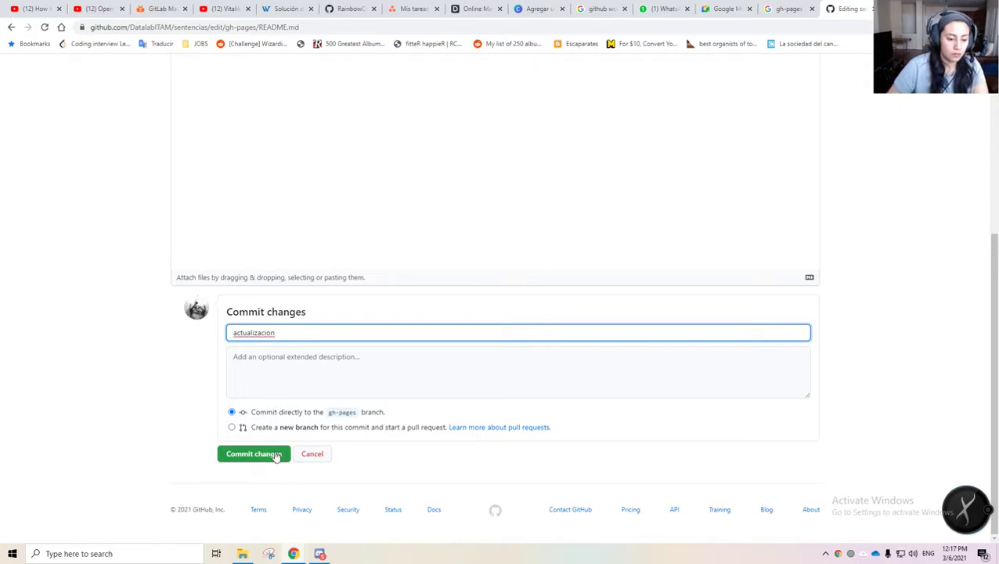
pyautogui.click(274, 455)
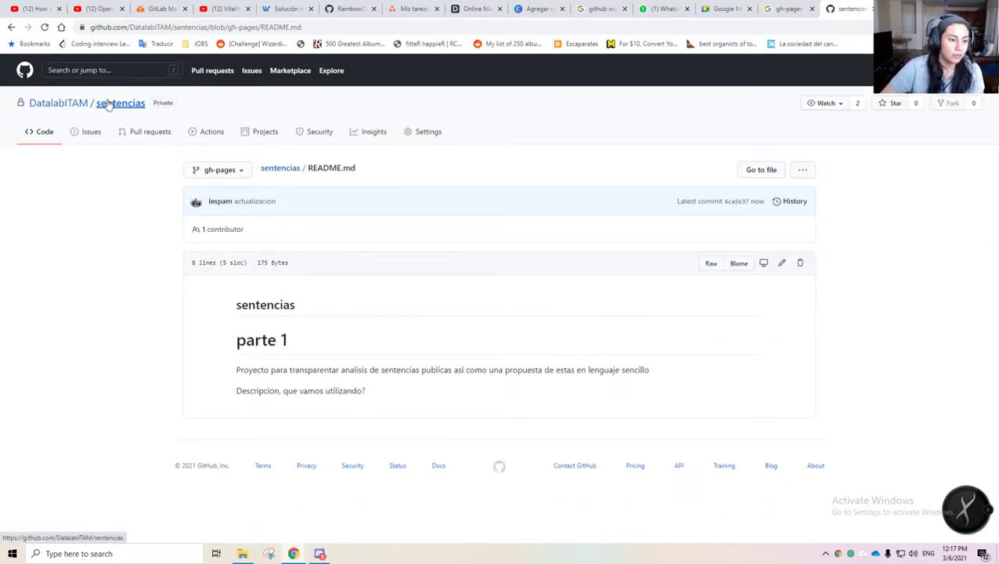
# - Return to the sentencias home to review the rendered README, then bring up Discord
pyautogui.click(116, 107)
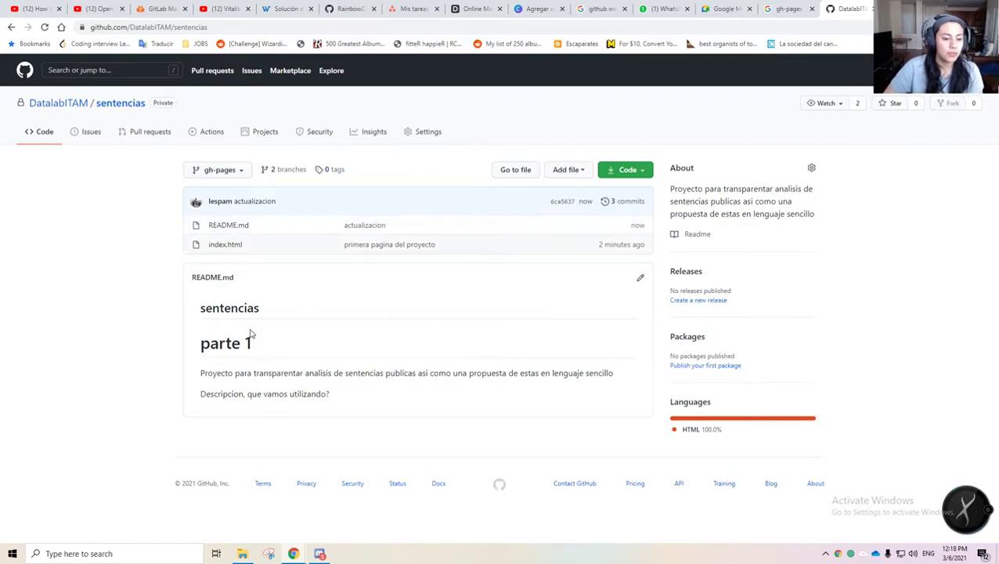
pyautogui.moveTo(200, 315); pyautogui.dragTo(394, 391)
pyautogui.click(359, 388)
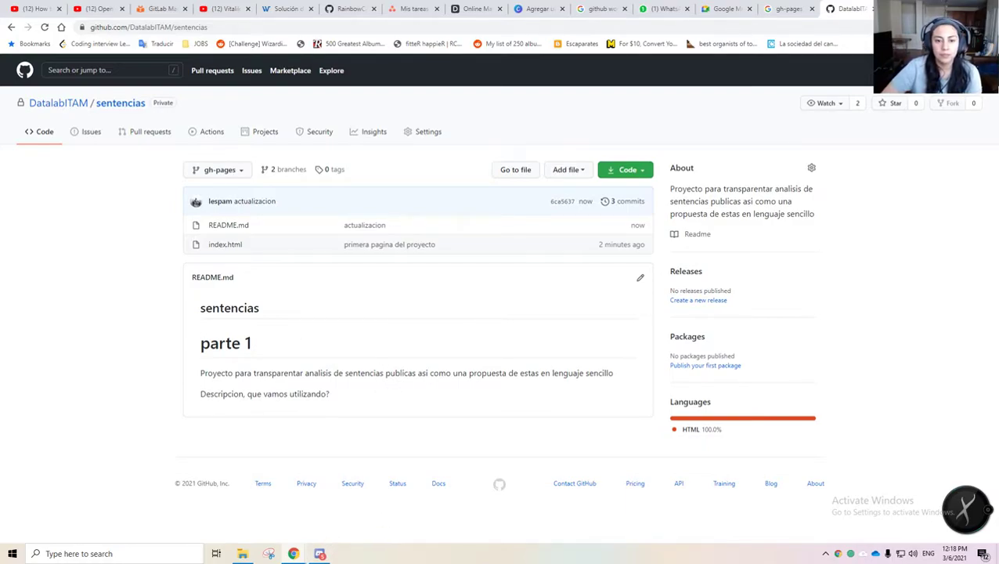
pyautogui.click(869, 43)
pyautogui.press('Escape')
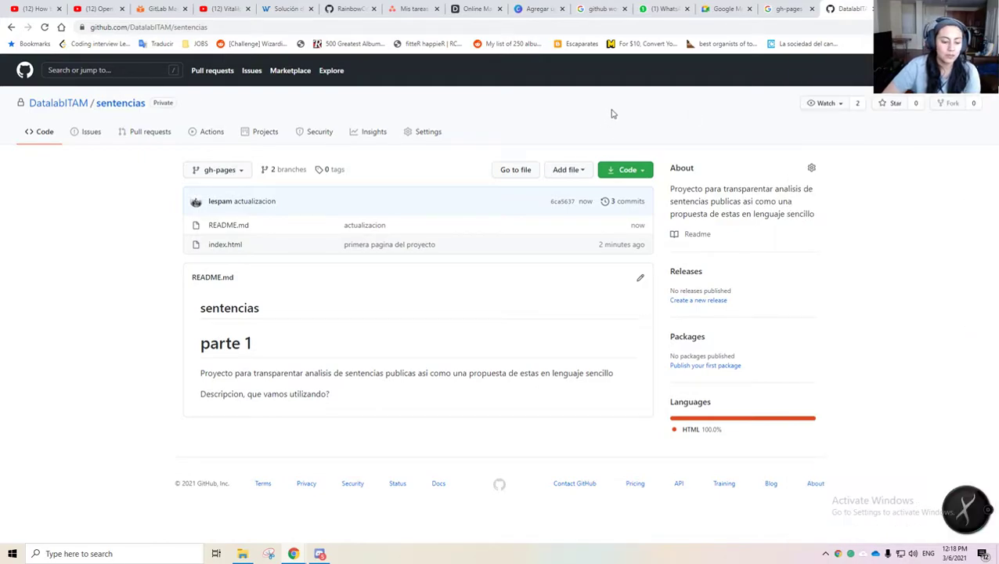
pyautogui.click(313, 555)
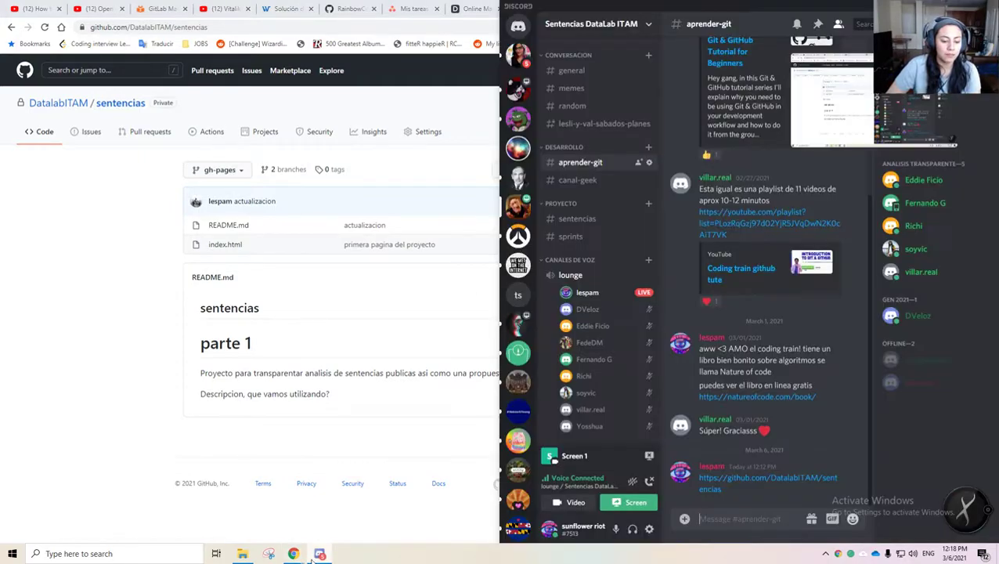
# - Hide Discord by returning to the sentencias repository page in Chrome
pyautogui.click(427, 430)
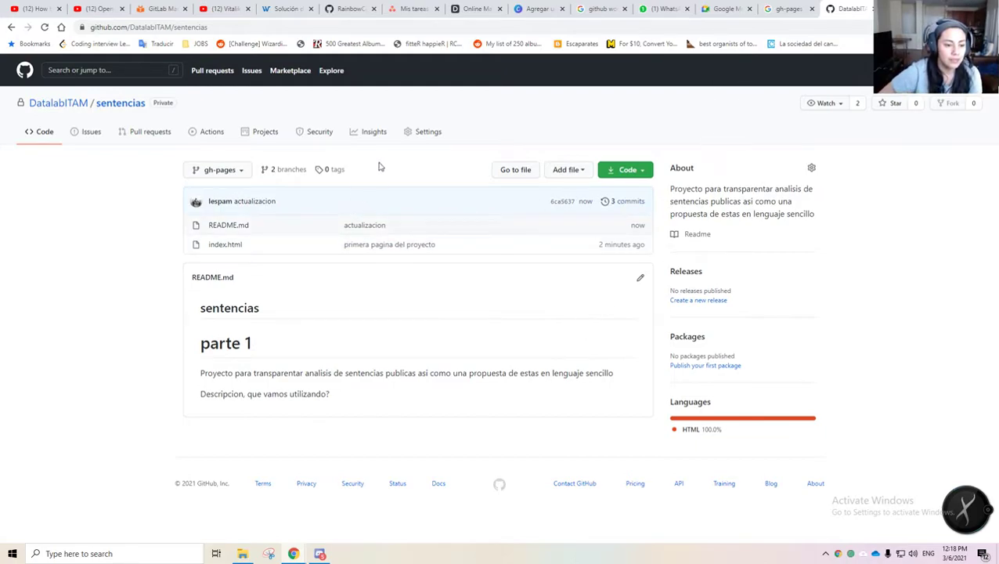
# - Start a new file on the gh-pages branch of the sentencias repository
pyautogui.click(531, 172)
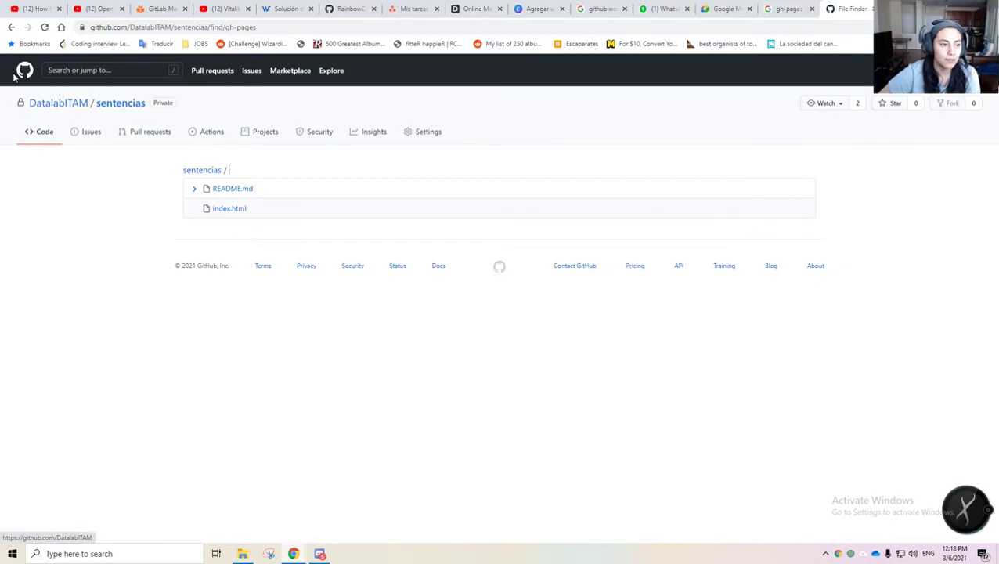
pyautogui.click(11, 26)
pyautogui.click(568, 169)
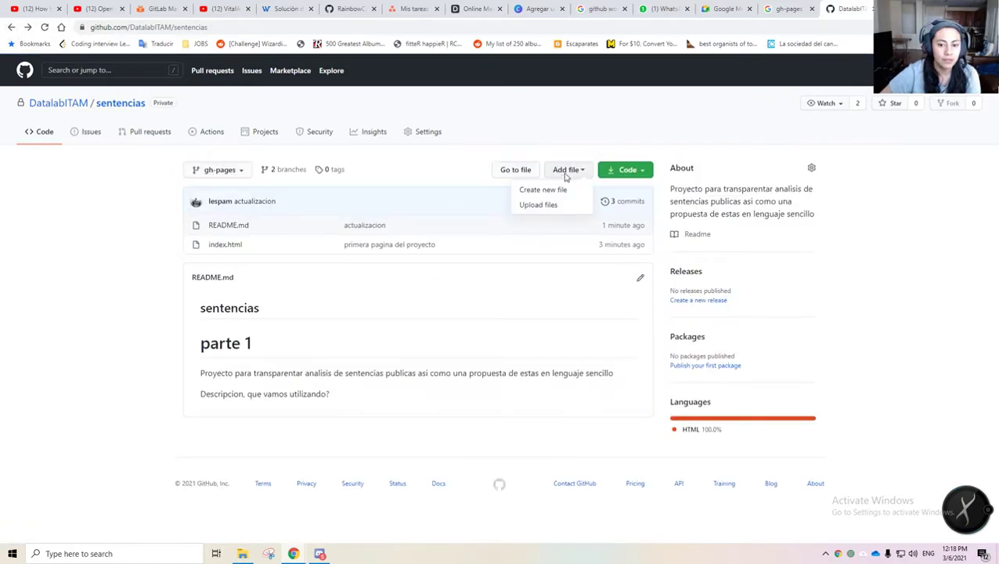
pyautogui.click(555, 192)
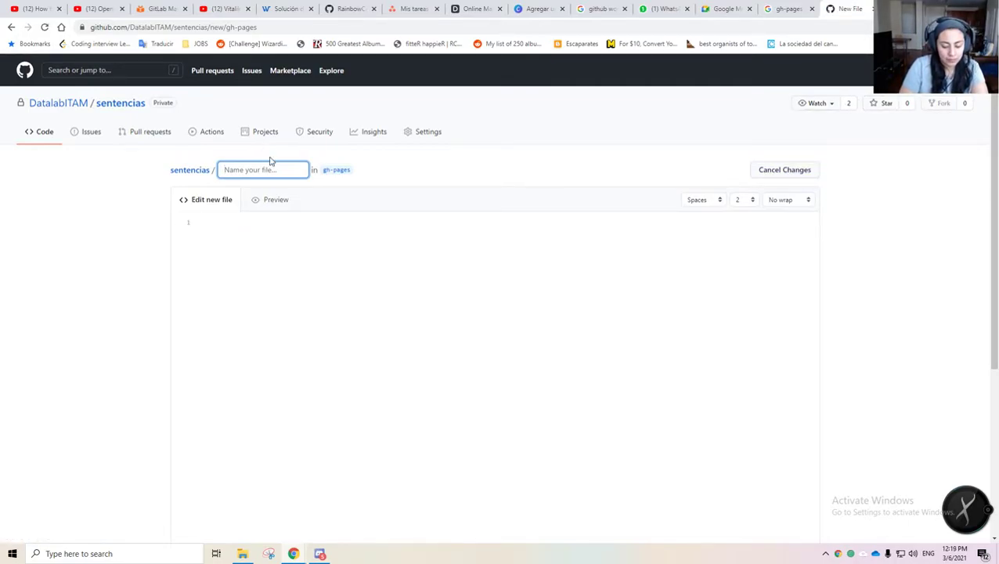
# - Name the file aprendiendo-git.txt and write 'Somos el datalab / Conformado por:' plus a member's name
pyautogui.write('aprendi')
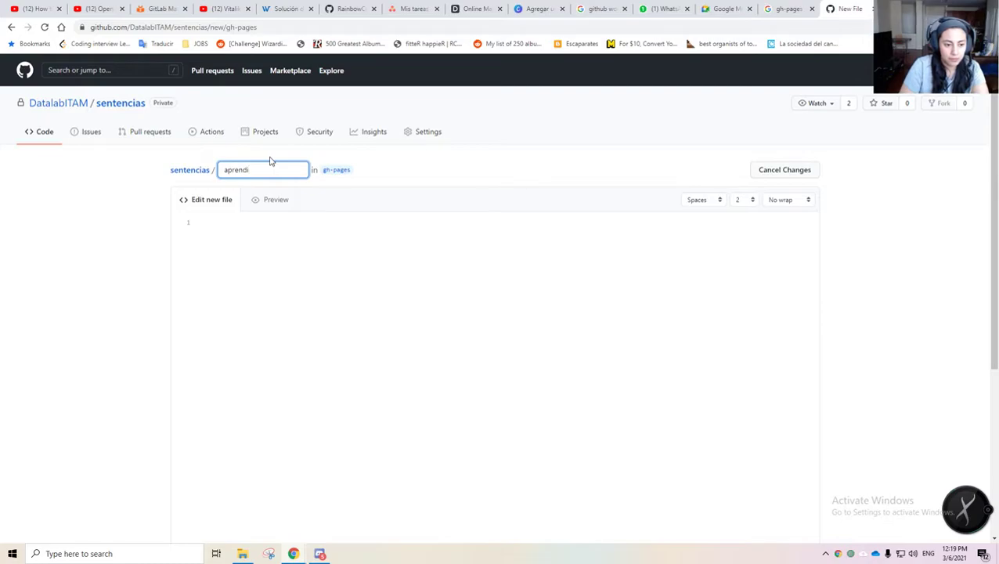
pyautogui.write('endo')
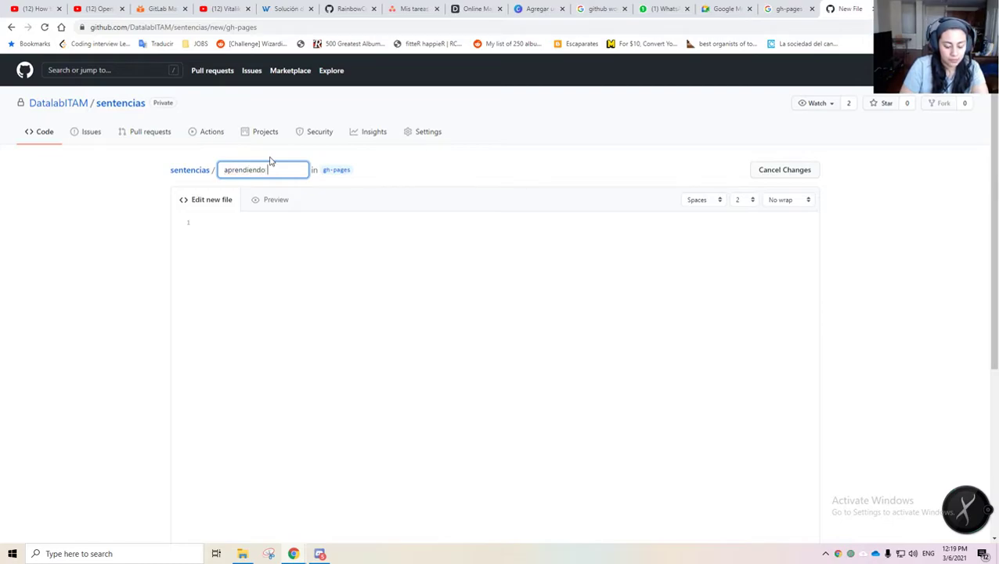
pyautogui.write('-git')
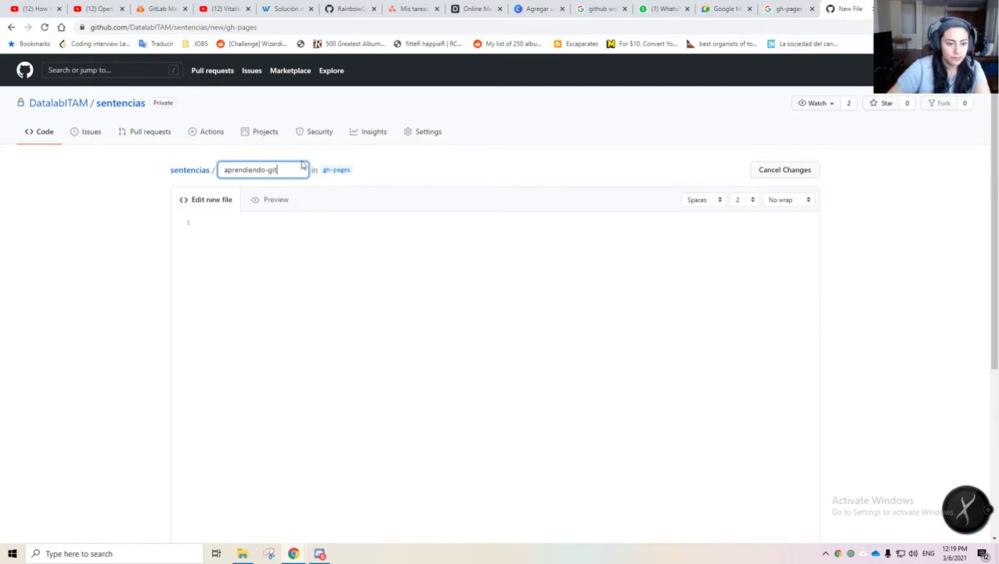
pyautogui.scroll(-2, 306, 167)
pyautogui.scroll(2, 287, 163)
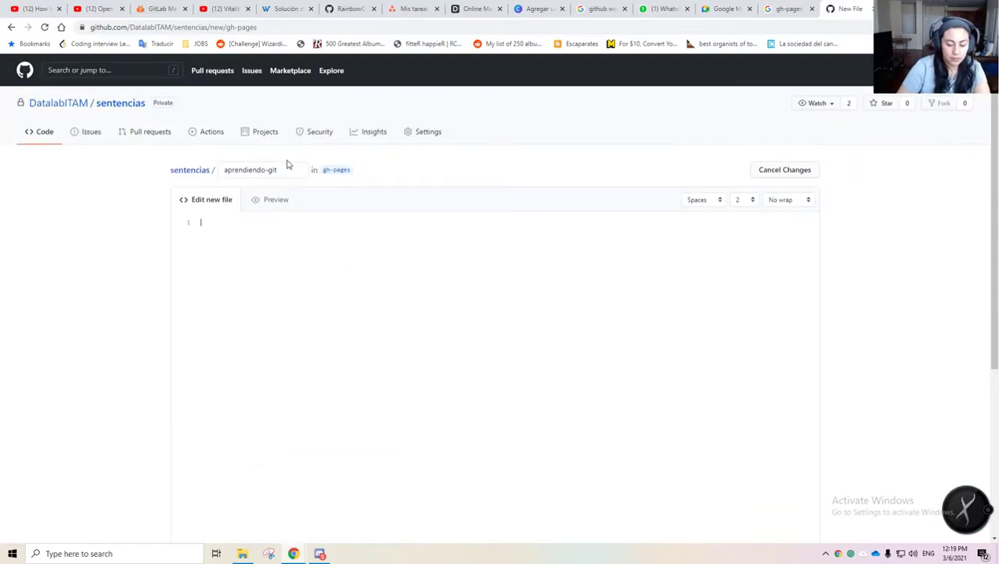
pyautogui.click(306, 177)
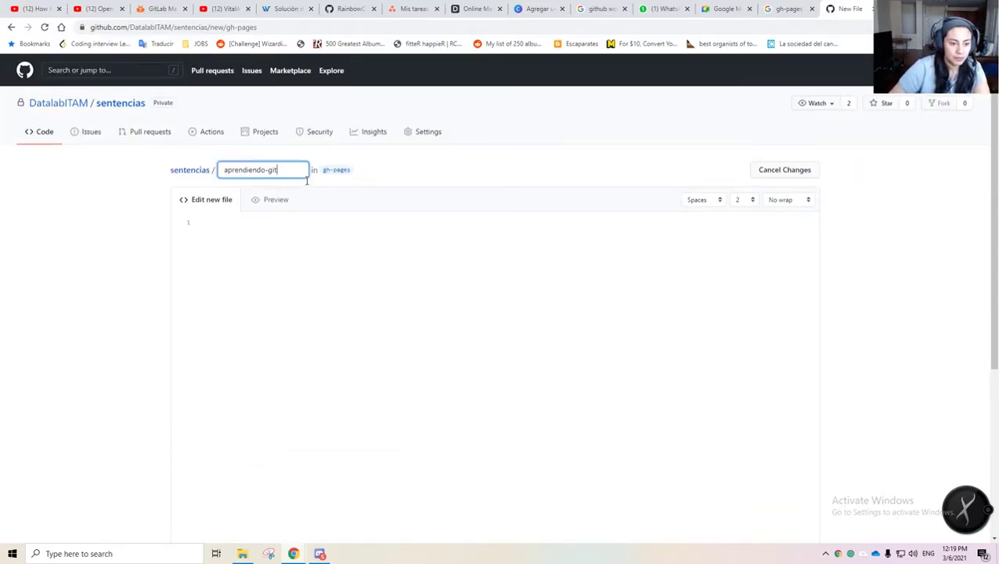
pyautogui.write('.txt')
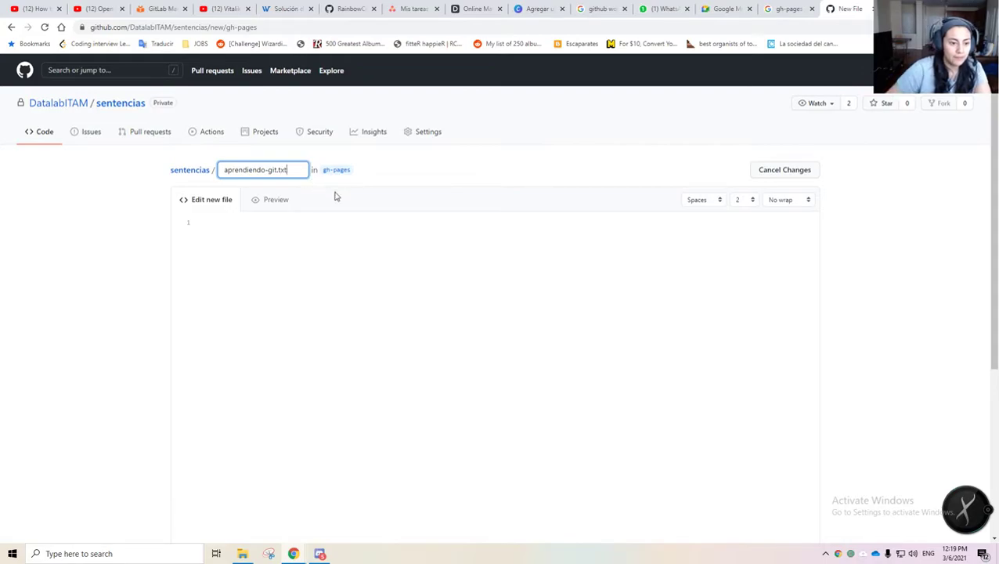
pyautogui.click(329, 252)
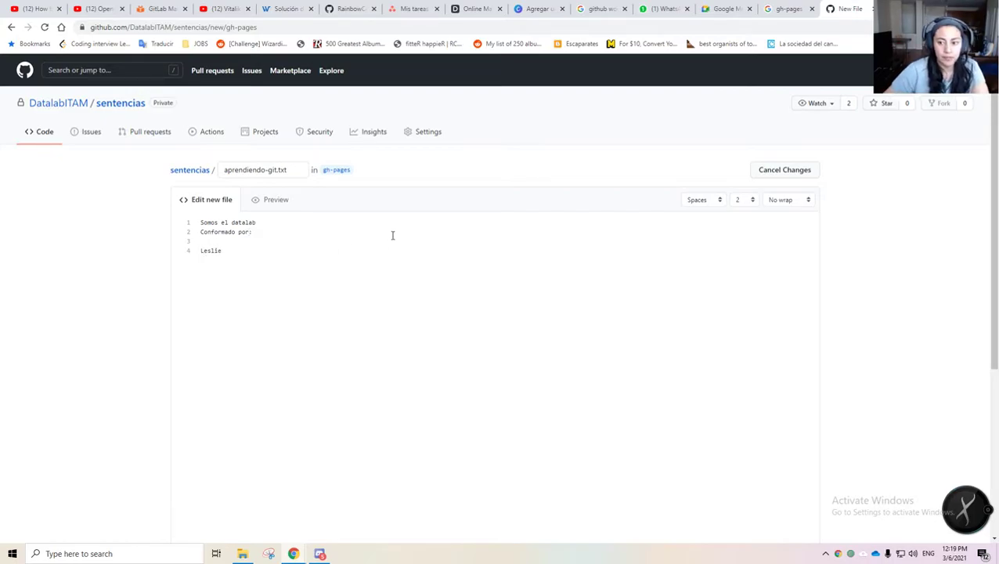
pyautogui.scroll(-10, 393, 235)
# - Commit aprendiendo-git.txt with message 'agregue mi nombre', view it, then return to sentencias
pyautogui.click(303, 330)
pyautogui.write('ag')
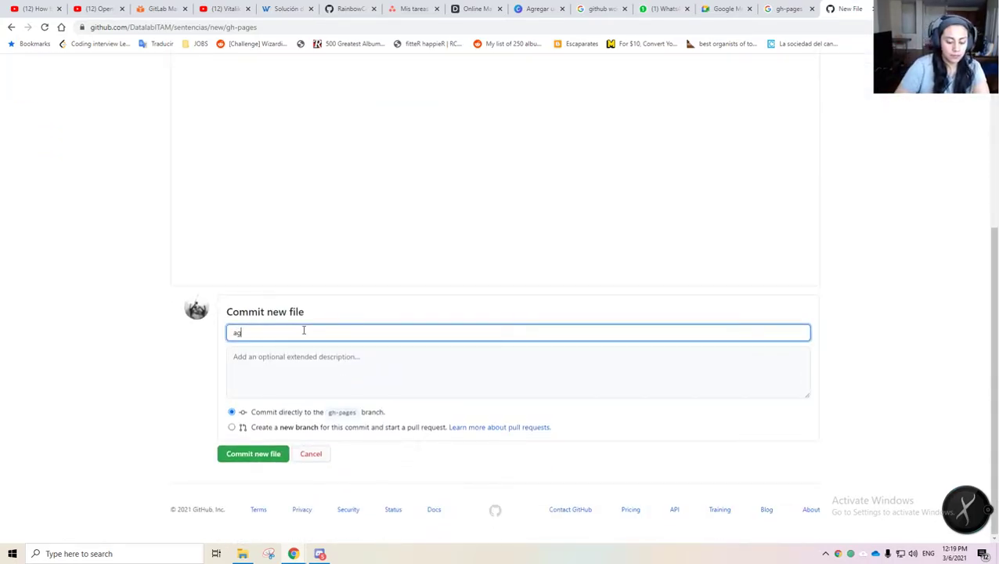
pyautogui.write('regue mi no')
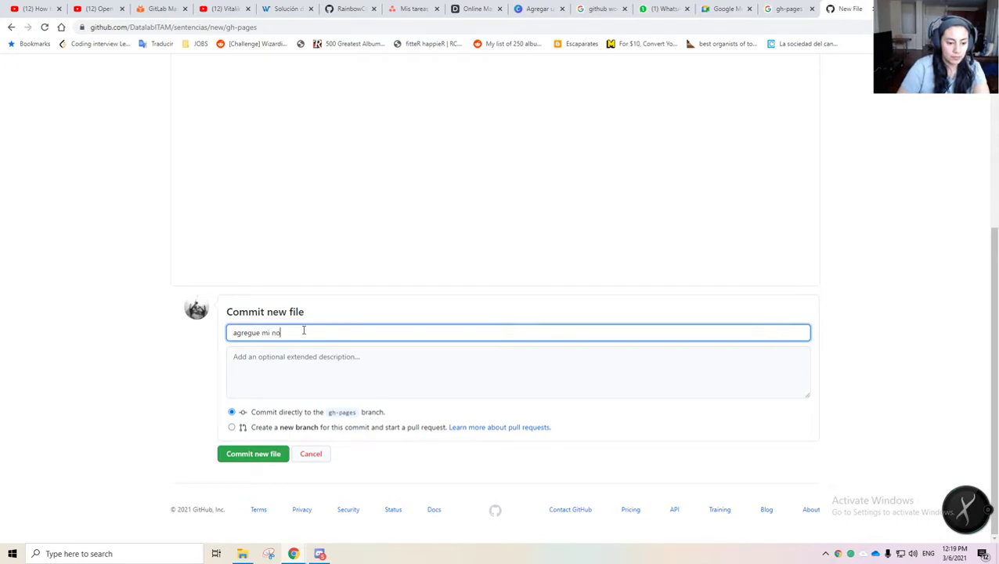
pyautogui.write('mbre')
pyautogui.click(267, 455)
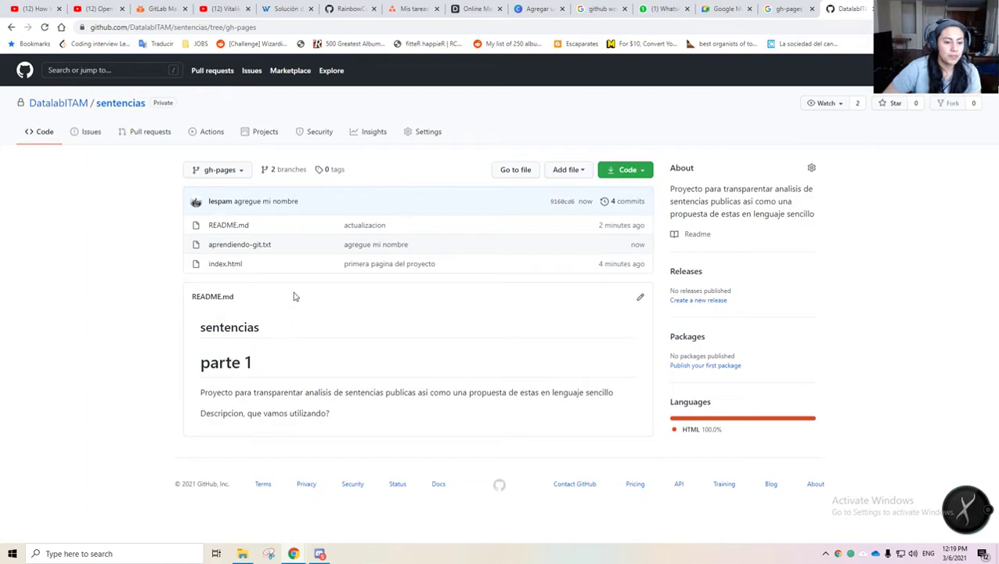
pyautogui.click(241, 246)
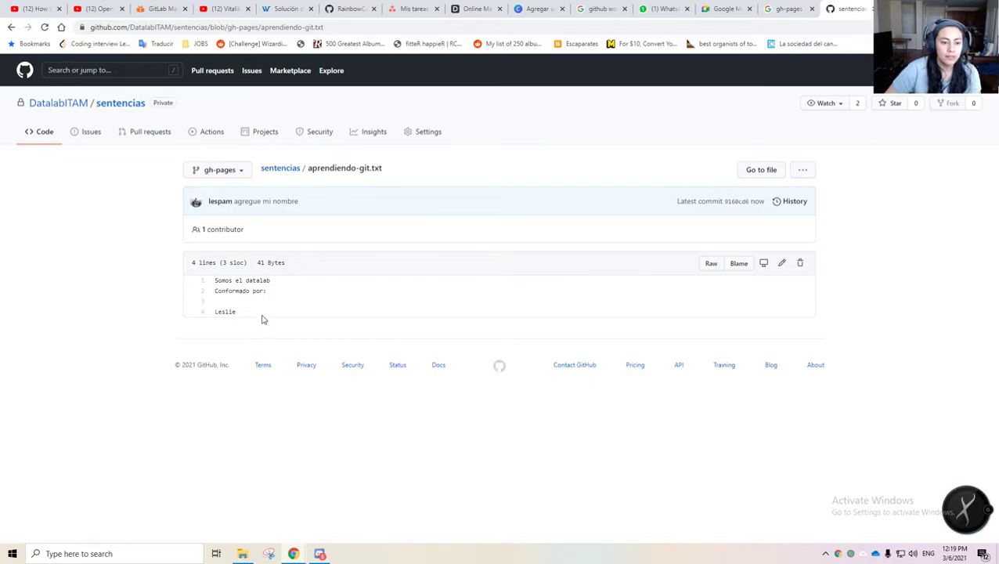
pyautogui.click(285, 172)
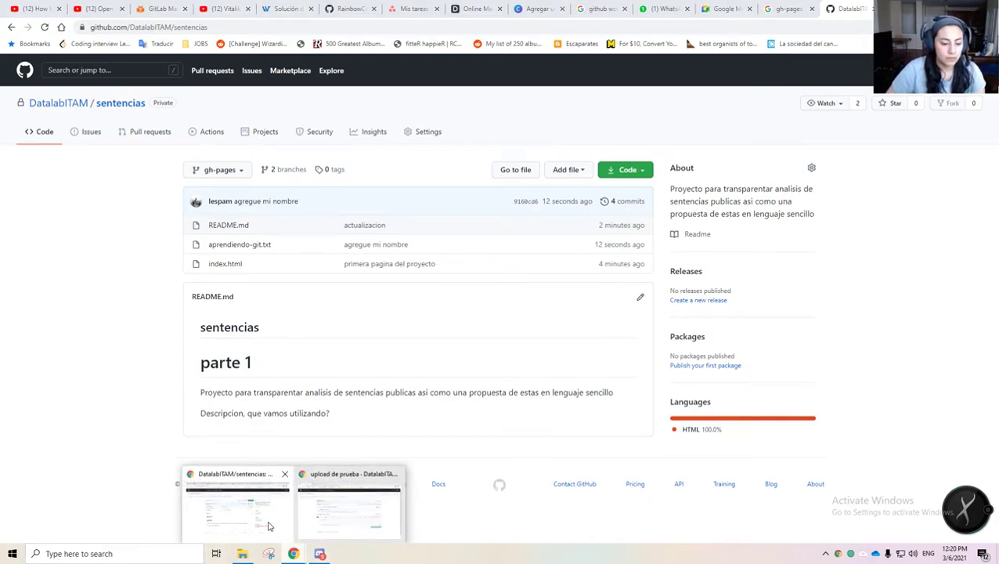
pyautogui.click(320, 554)
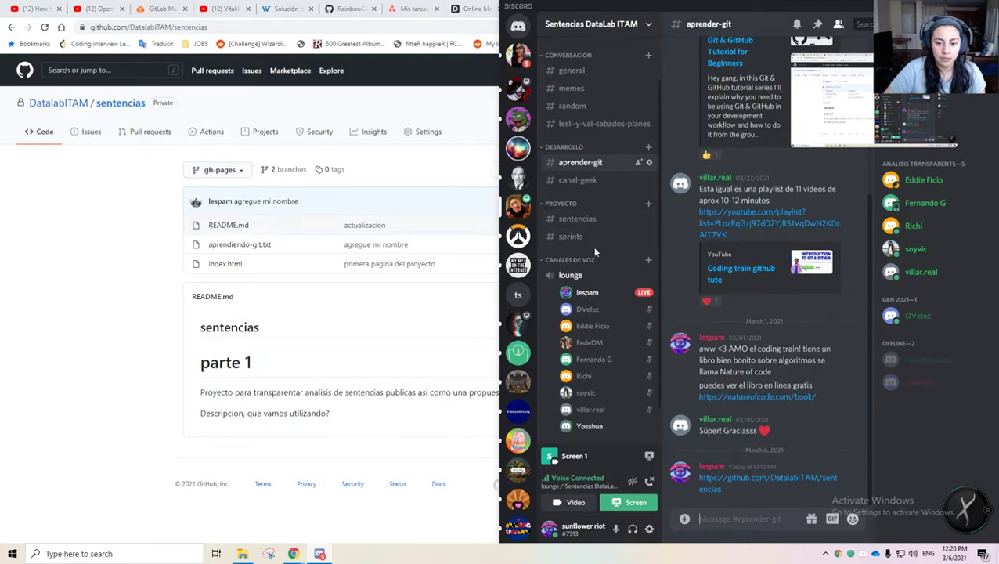
pyautogui.scroll(2, 602, 122)
pyautogui.scroll(-3, 604, 123)
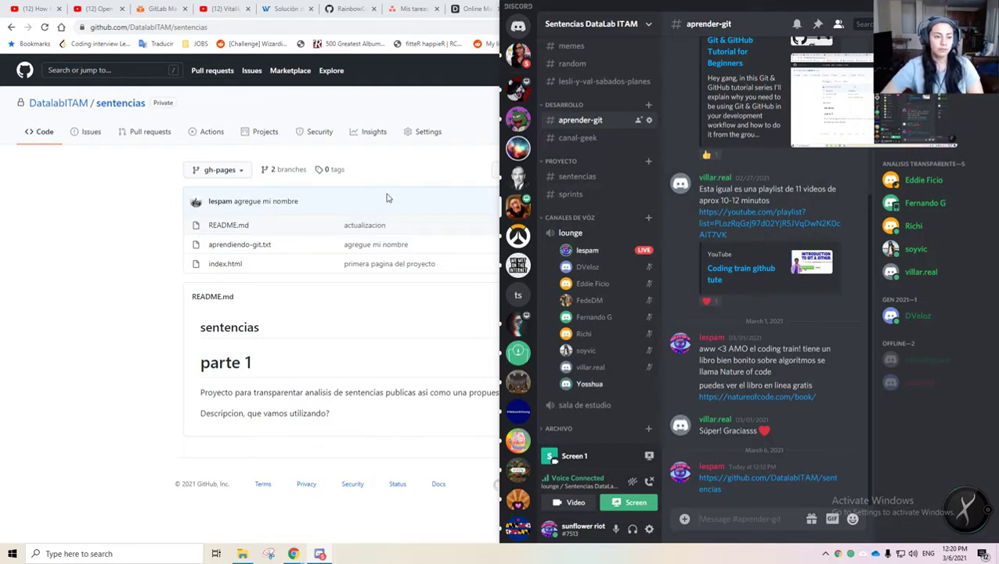
pyautogui.click(68, 102)
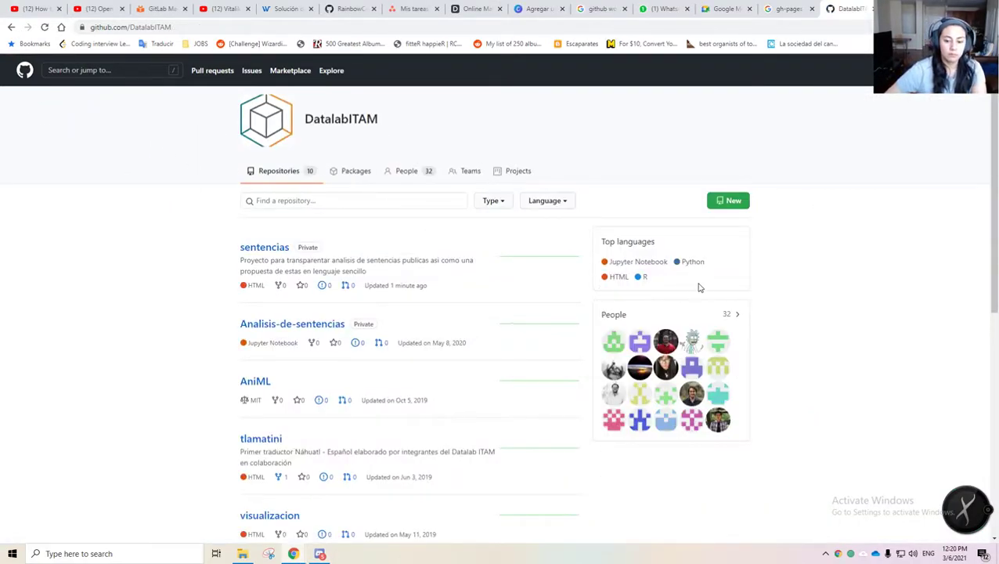
pyautogui.scroll(-5, 850, 346)
pyautogui.scroll(5, 854, 373)
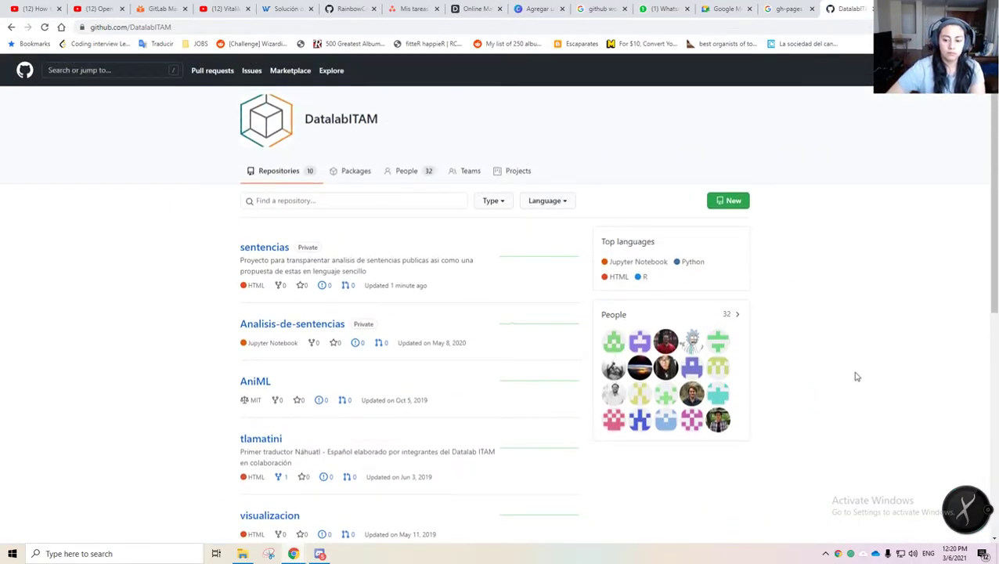
pyautogui.hotkey('alt', 'Tab')
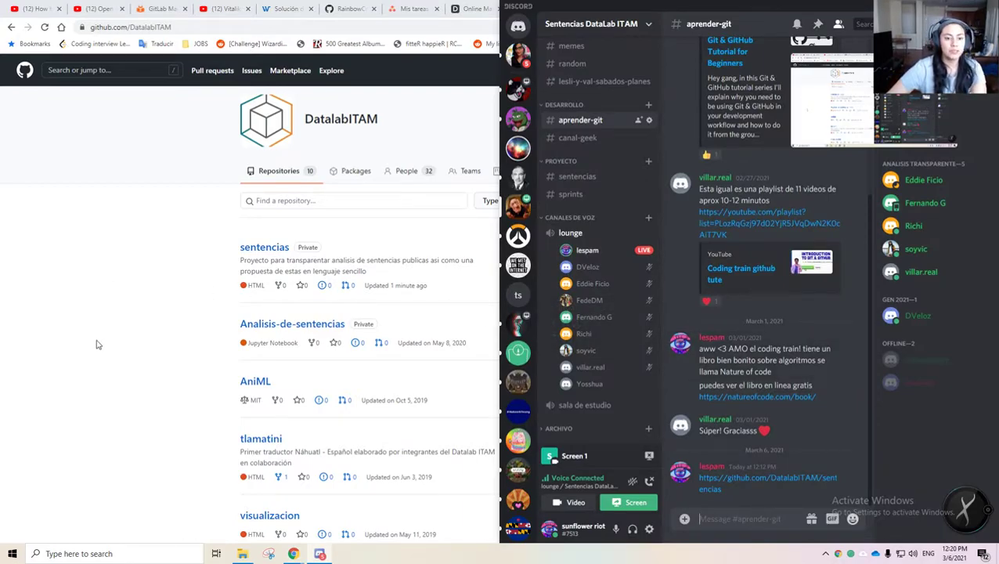
pyautogui.click(164, 283)
pyautogui.click(258, 249)
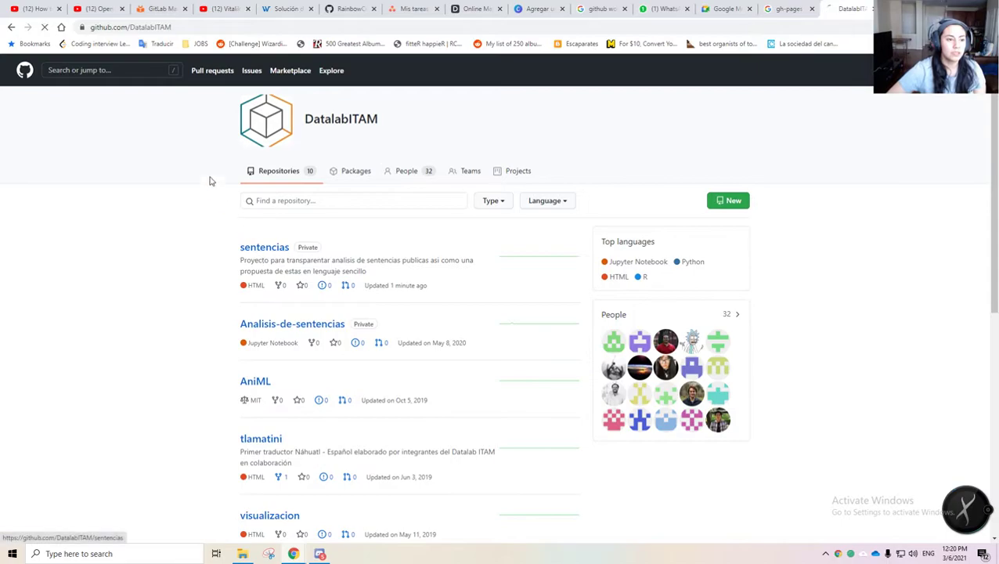
pyautogui.click(202, 27)
pyautogui.hotkey('alt', 'Tab')
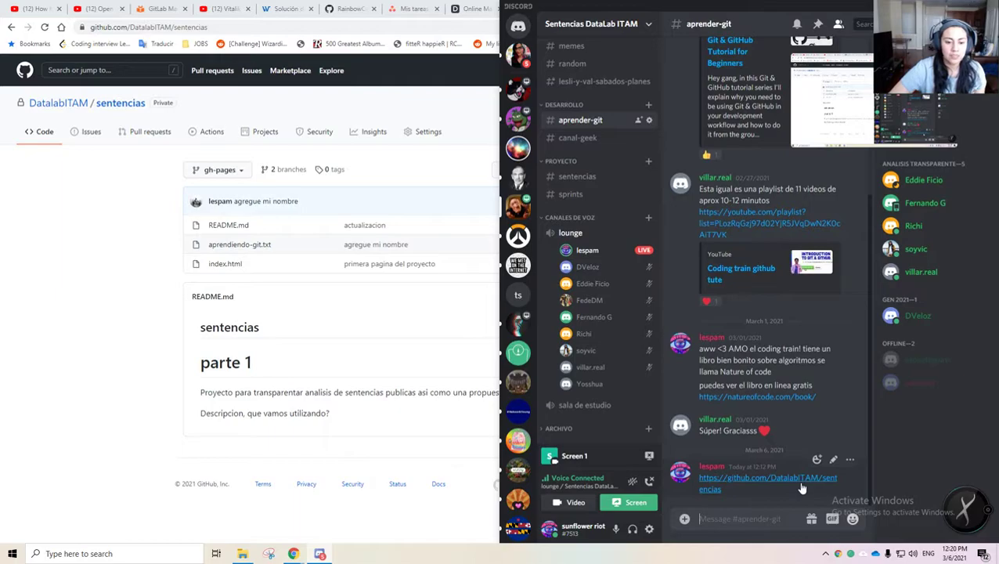
# - Go to the sentencias repository Settings and its Manage access page
pyautogui.click(436, 373)
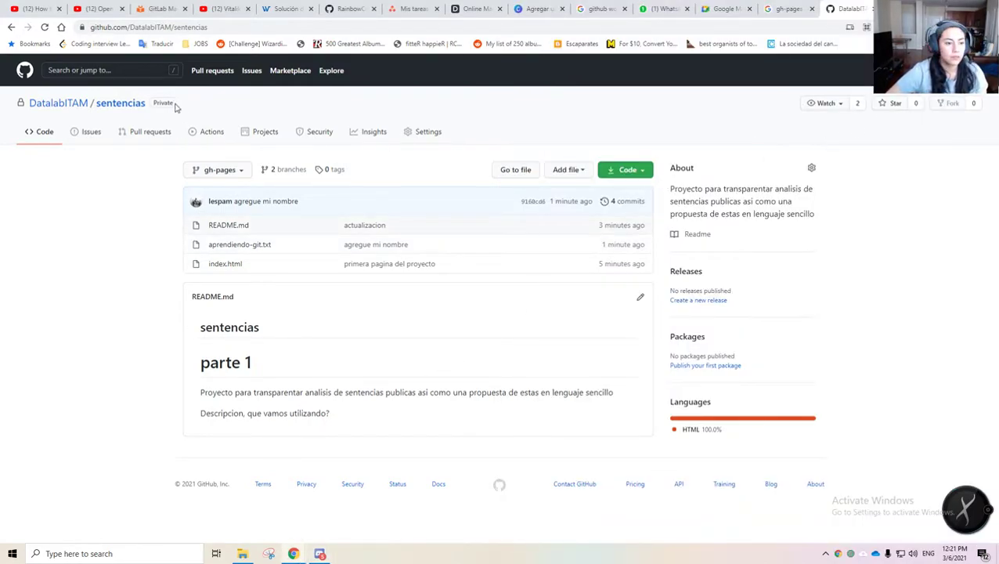
pyautogui.click(423, 132)
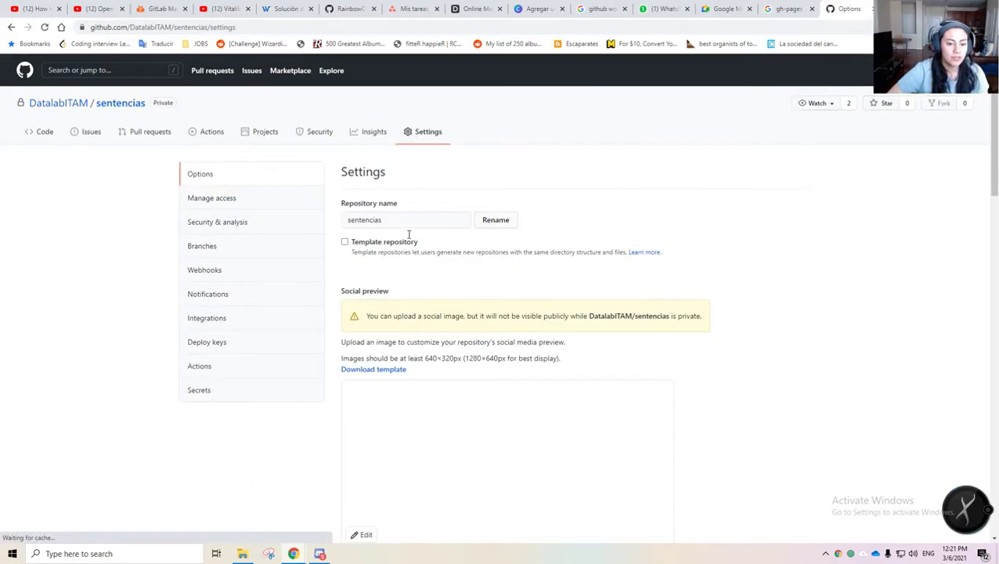
pyautogui.click(210, 206)
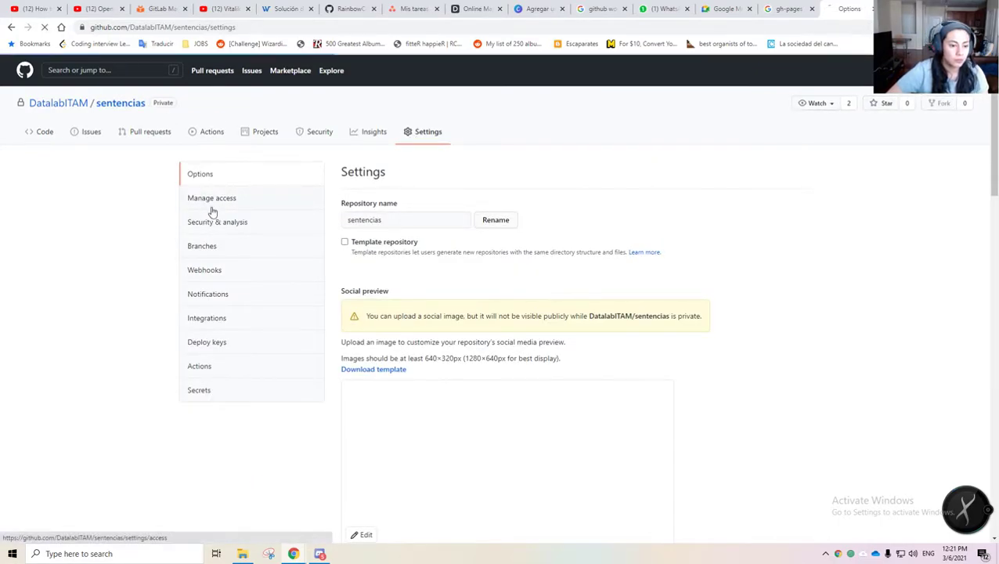
pyautogui.click(11, 27)
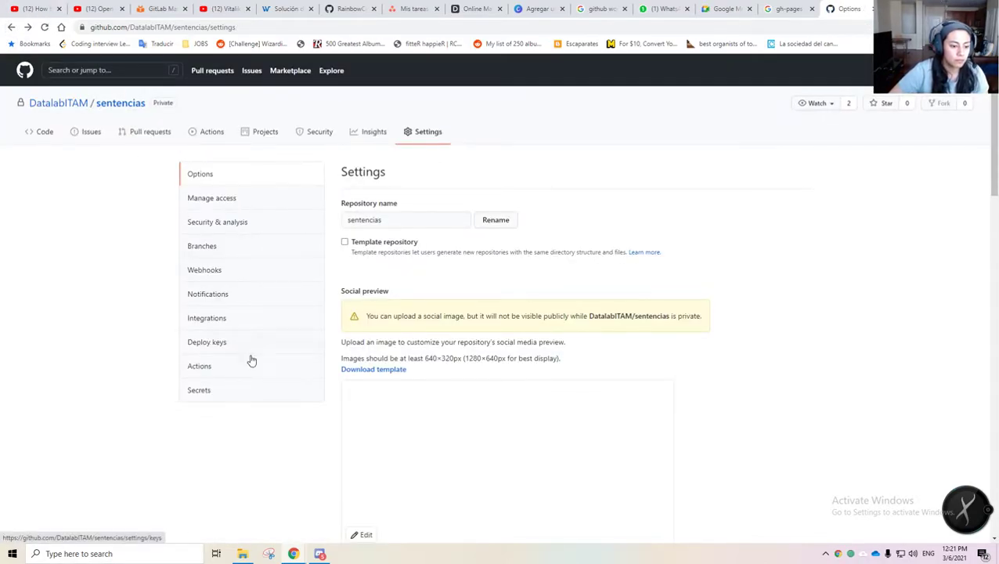
pyautogui.scroll(-6, 428, 225)
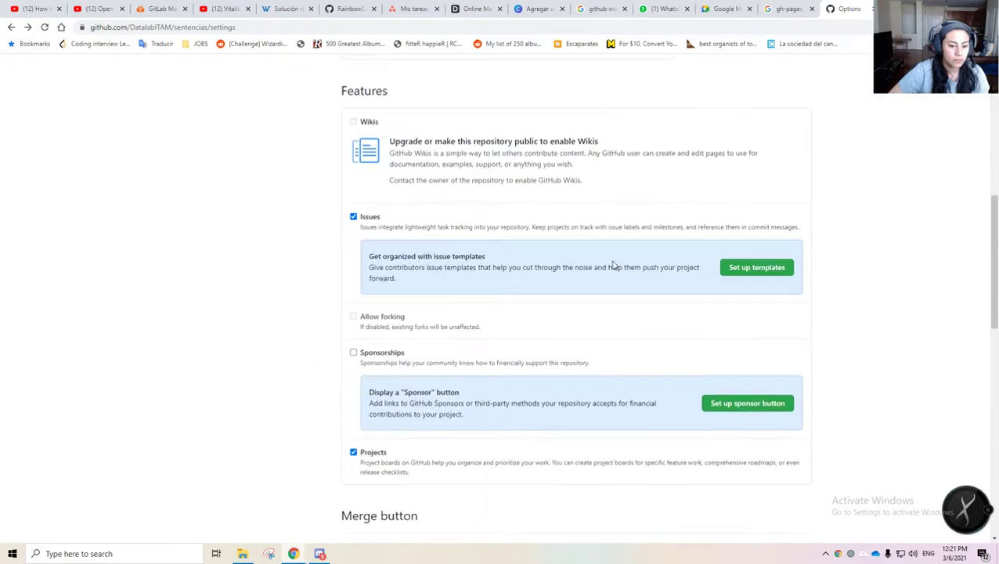
pyautogui.scroll(-6, 663, 286)
pyautogui.scroll(2, 664, 289)
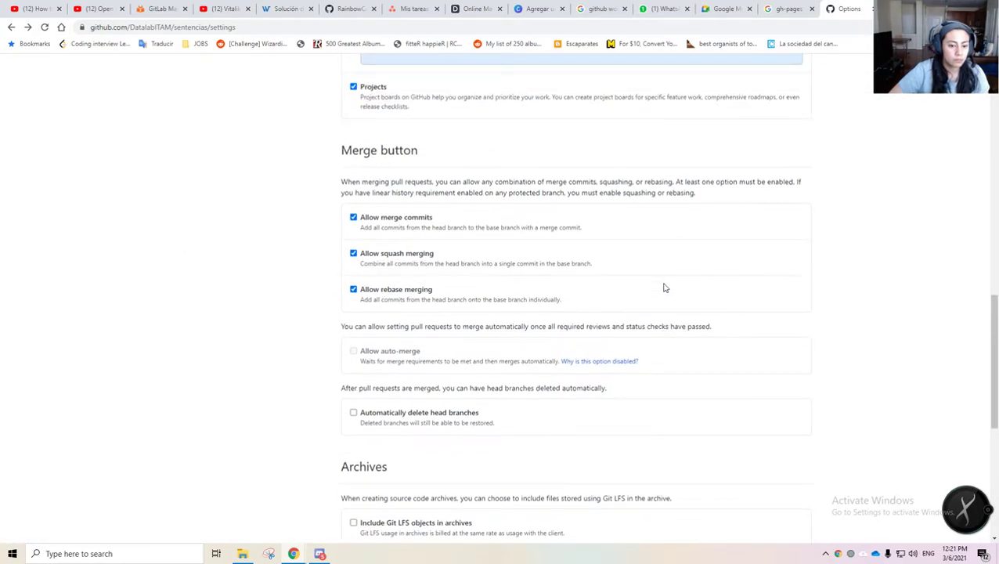
pyautogui.scroll(-5, 664, 288)
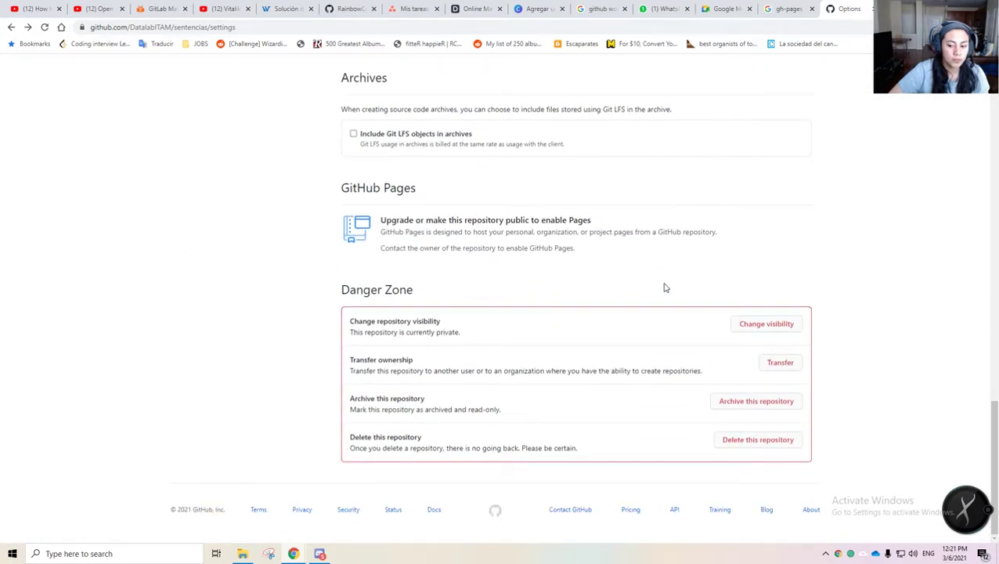
pyautogui.scroll(15, 664, 288)
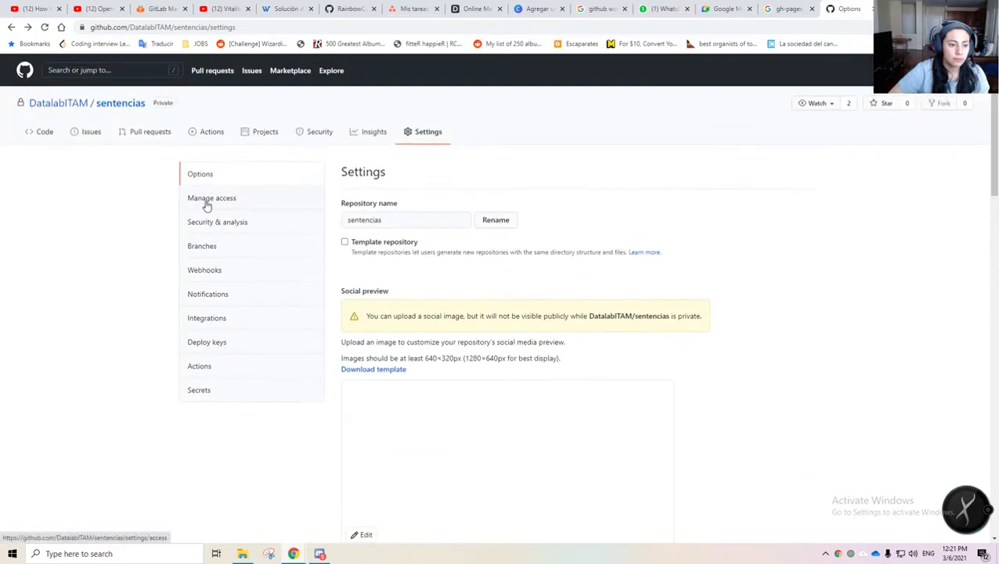
pyautogui.click(207, 199)
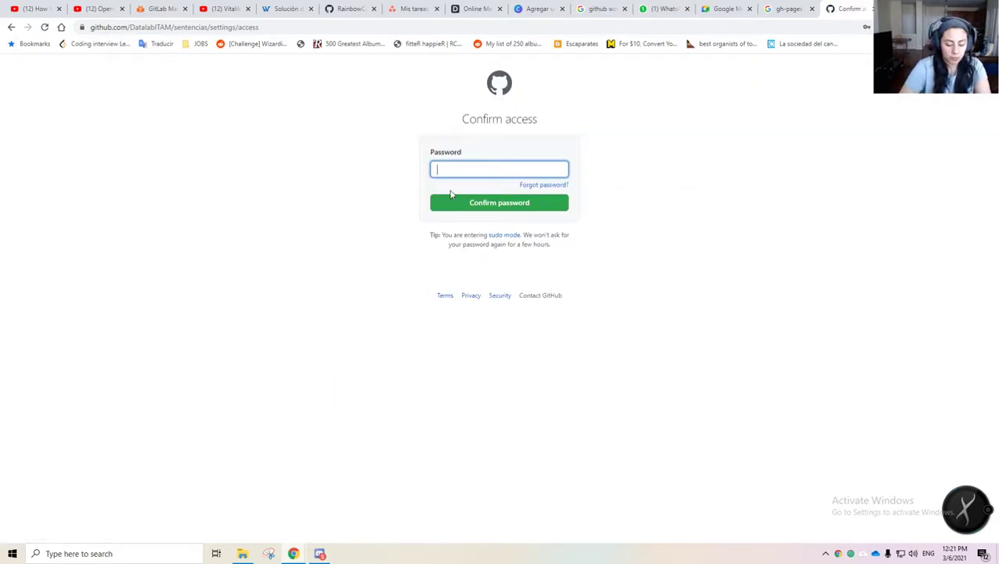
# - Enter the account password in the Confirm access form, retrying several times
pyautogui.press('Return')
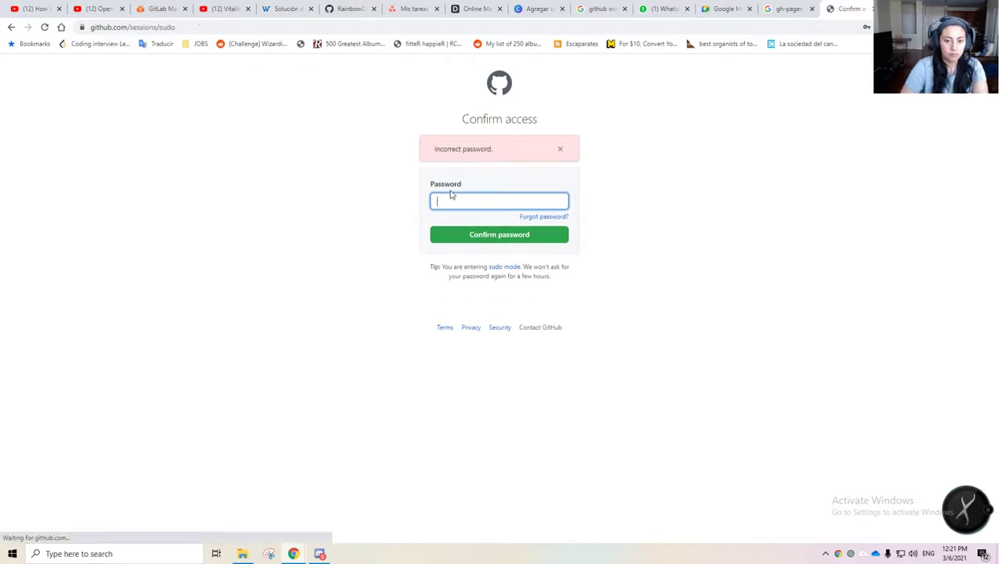
pyautogui.press('Return')
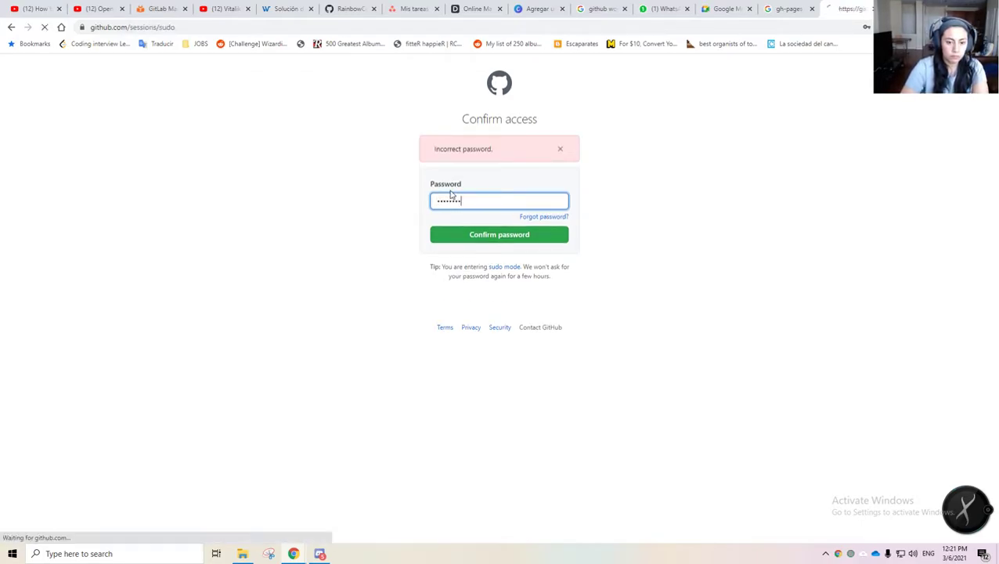
pyautogui.write('••••')
pyautogui.press('Return')
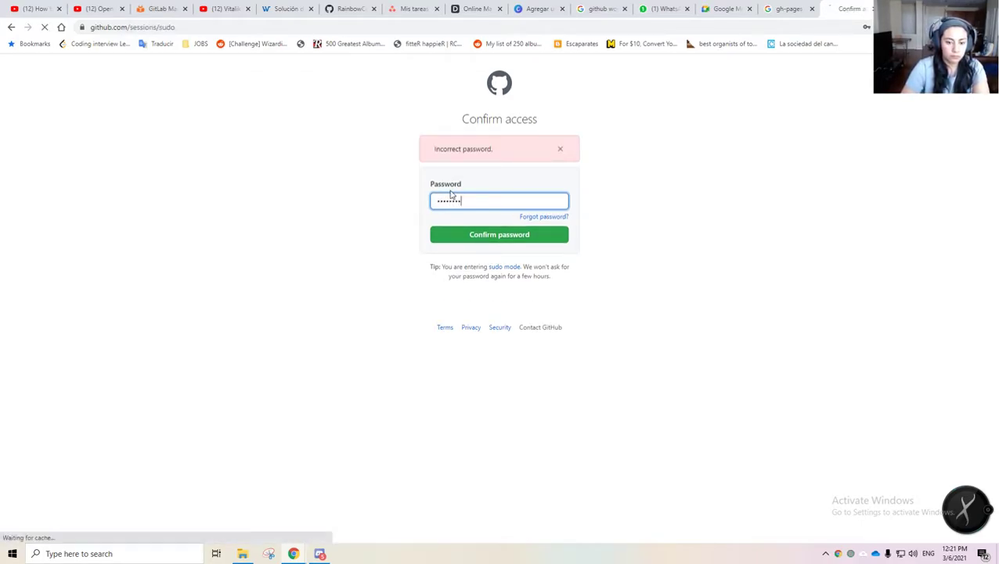
pyautogui.write('••••••')
pyautogui.press('Return')
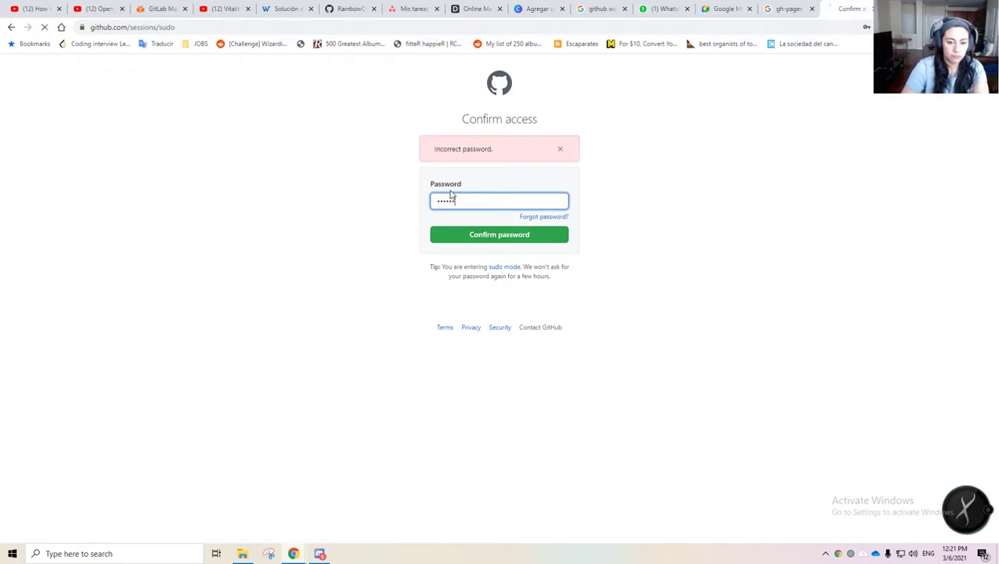
pyautogui.write('•••••')
pyautogui.press('Return')
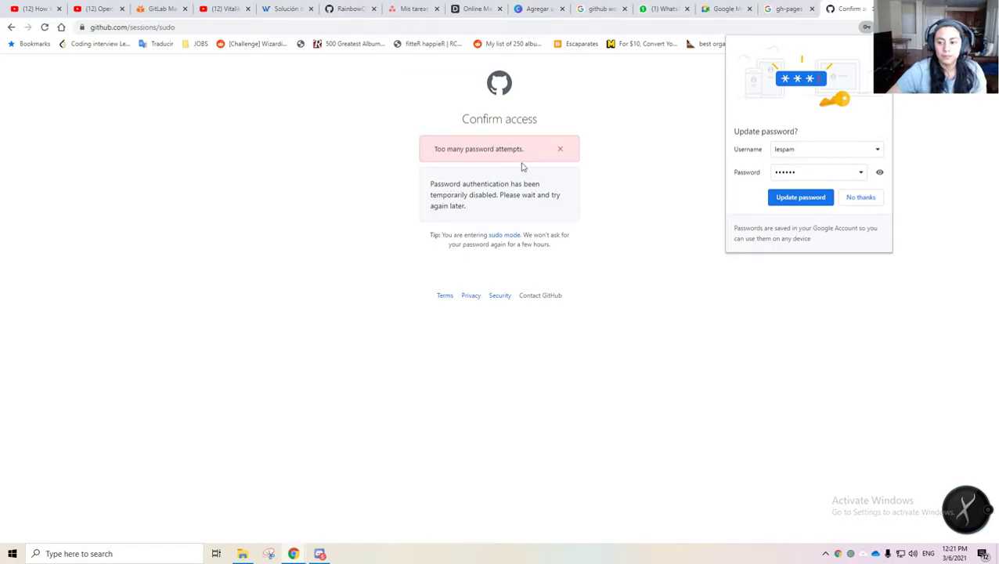
pyautogui.click(870, 199)
# - Go back from the password prompt to the sentencias main page
pyautogui.click(10, 28)
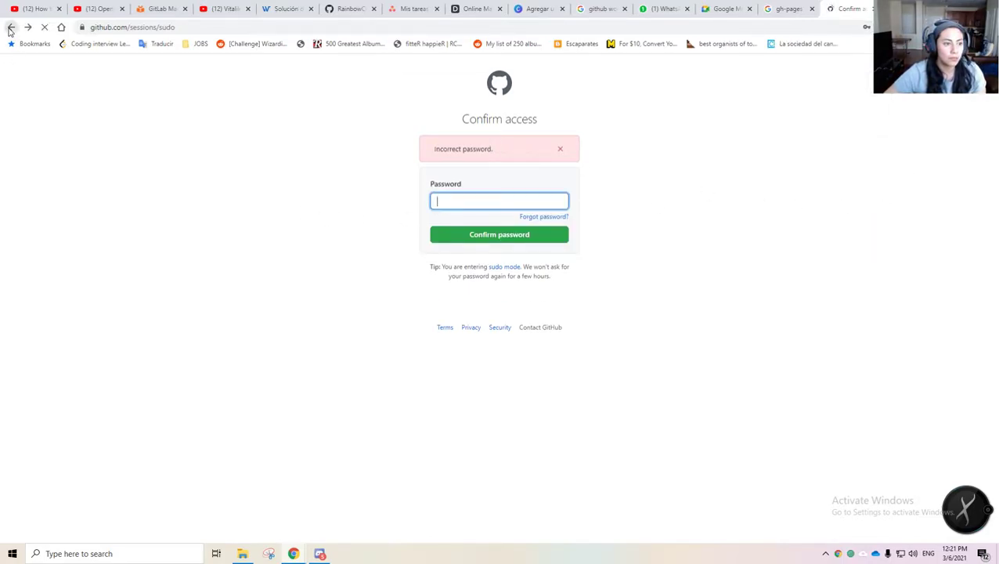
pyautogui.click(10, 28)
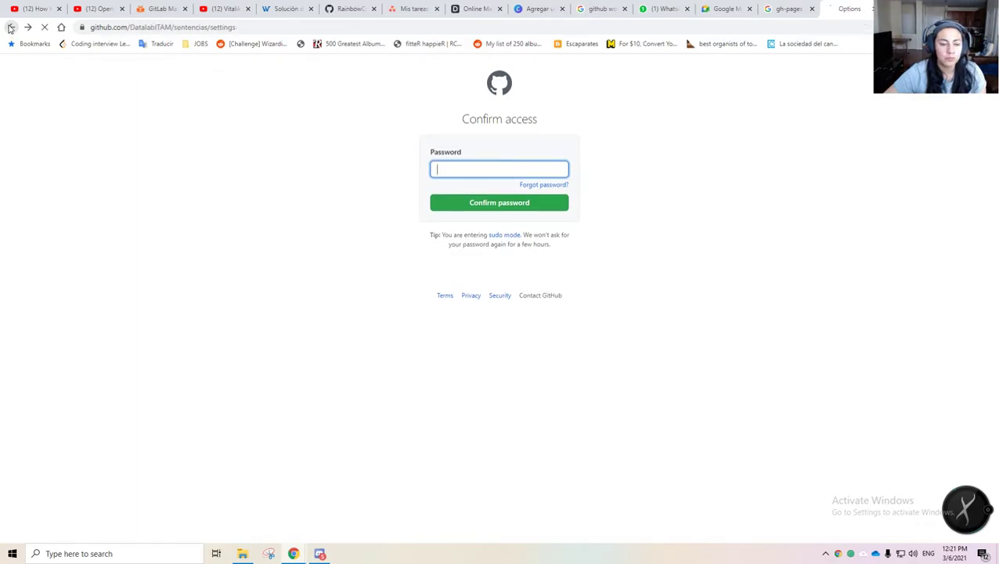
pyautogui.click(10, 28)
# - Start a new public repository under the DatalabITAM organization
pyautogui.click(11, 29)
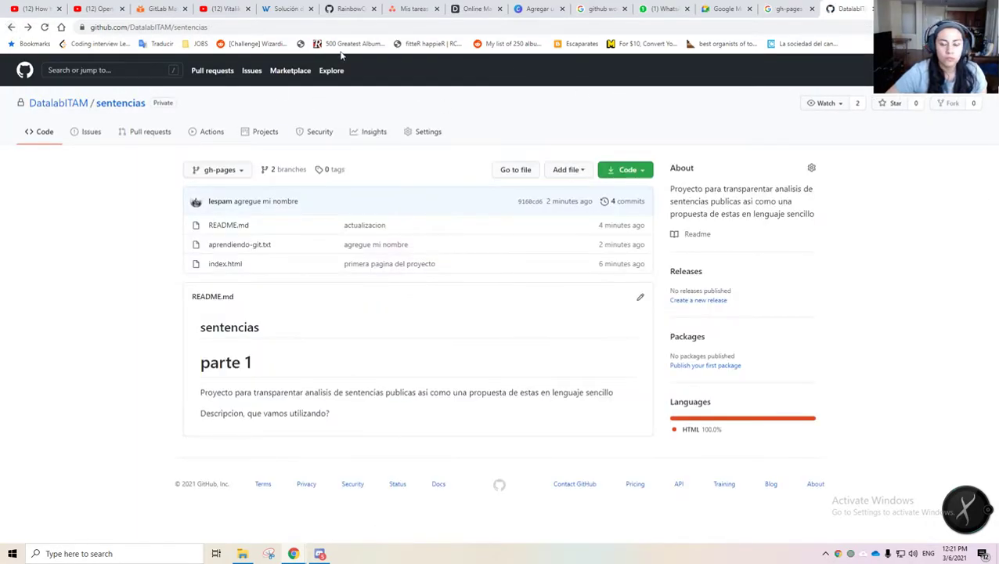
pyautogui.click(54, 103)
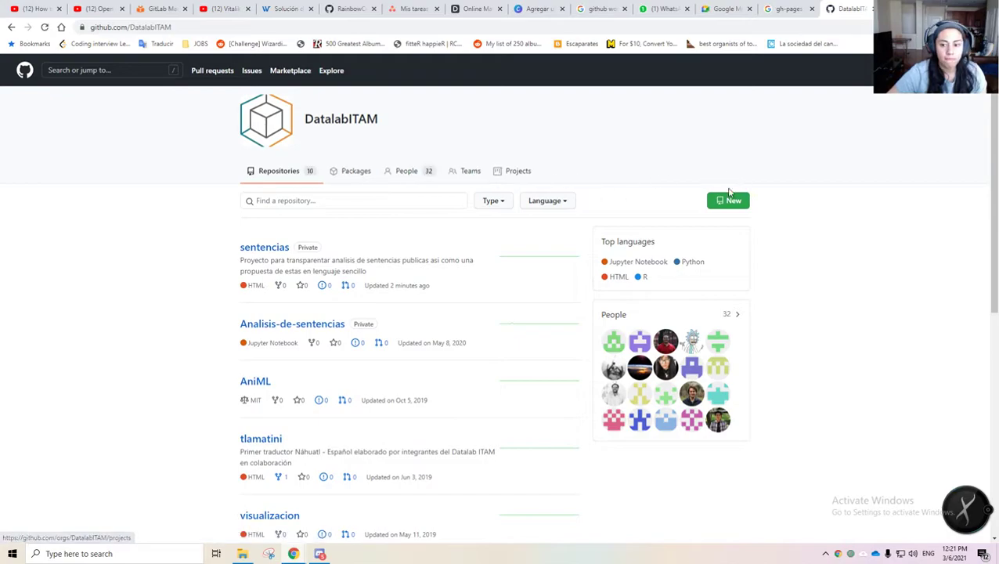
pyautogui.click(727, 200)
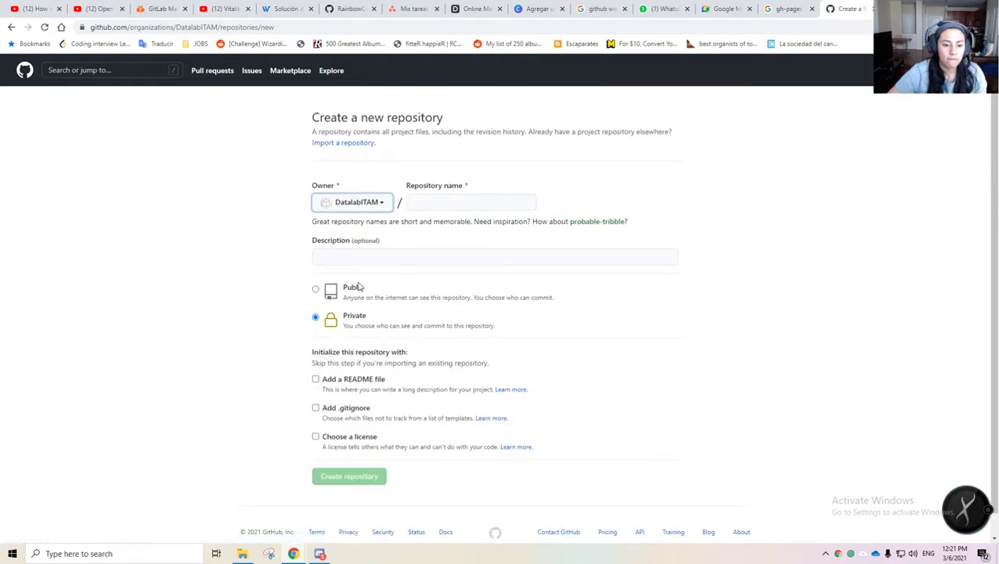
pyautogui.click(316, 289)
# - Name the new repository justicia-transparente
pyautogui.click(422, 206)
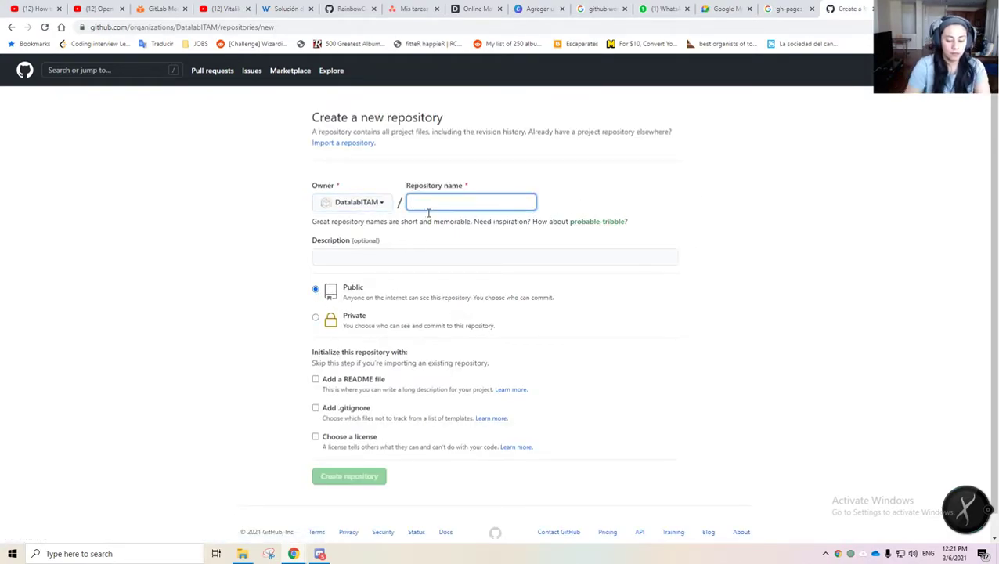
pyautogui.write('sentencias')
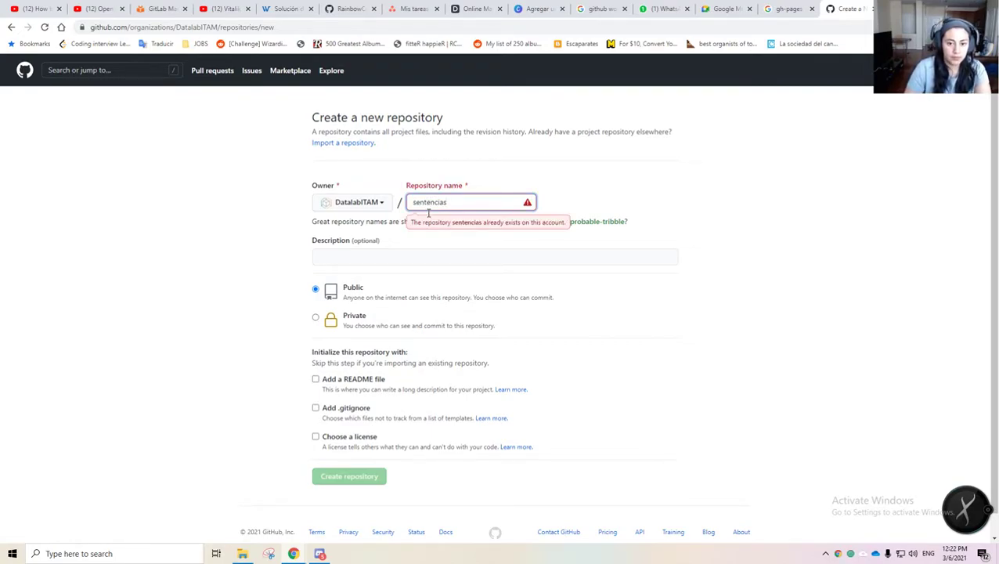
pyautogui.press('BackSpace')
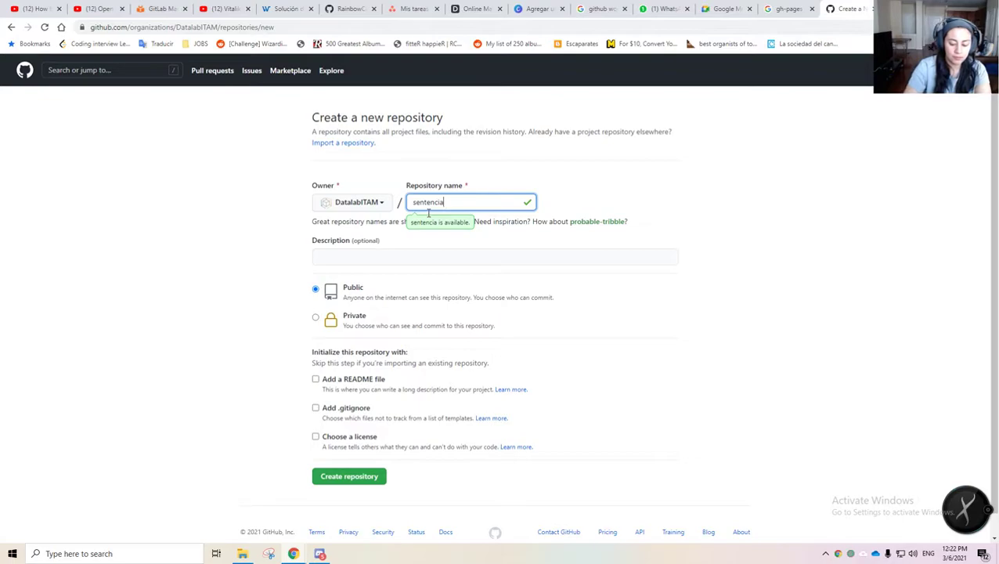
pyautogui.hotkey('ctrl', 'a')
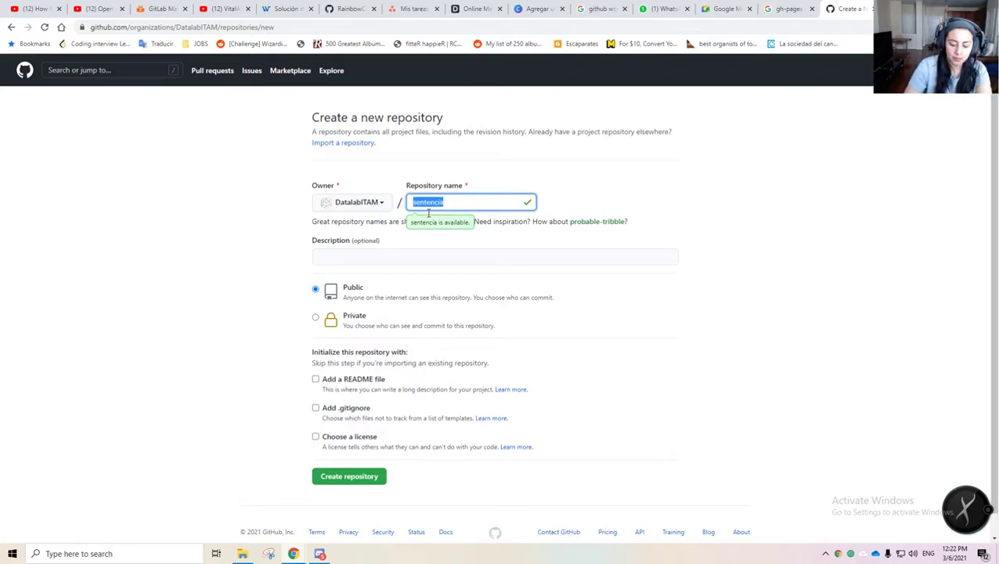
pyautogui.write('justu')
pyautogui.press('BackSpace')
pyautogui.write('ic')
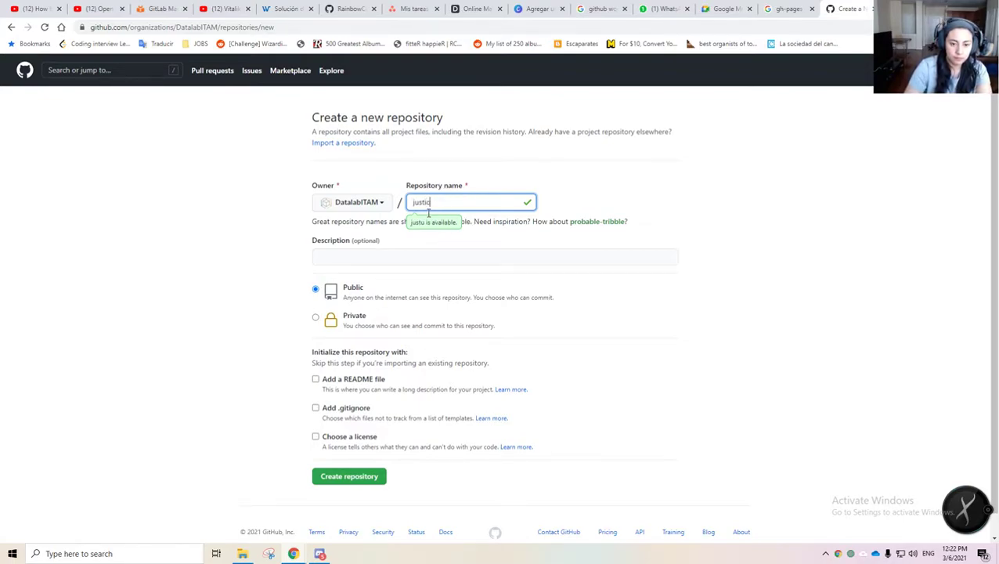
pyautogui.write('ia transparente')
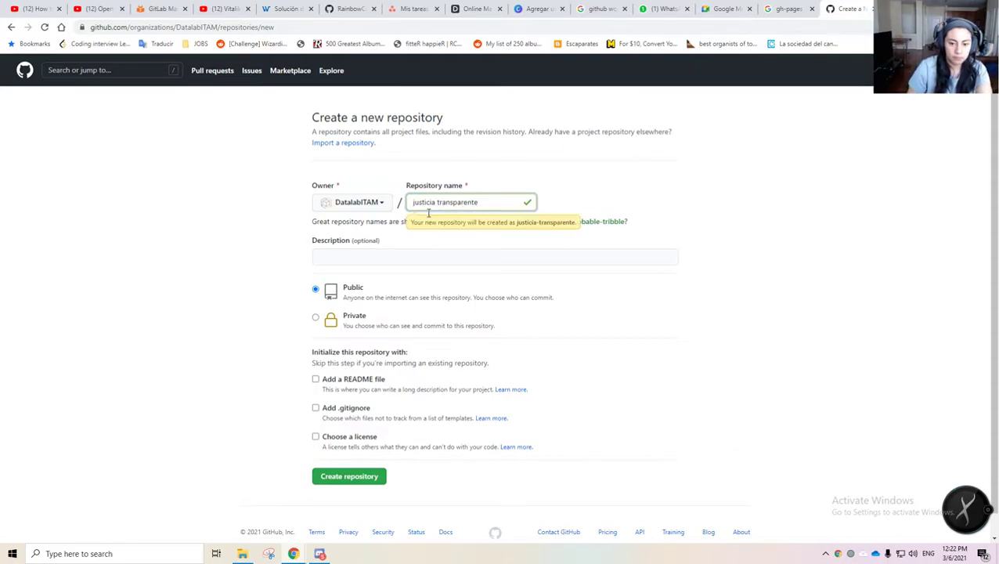
pyautogui.hotkey('ctrl', 'Left')
pyautogui.press('BackSpace')
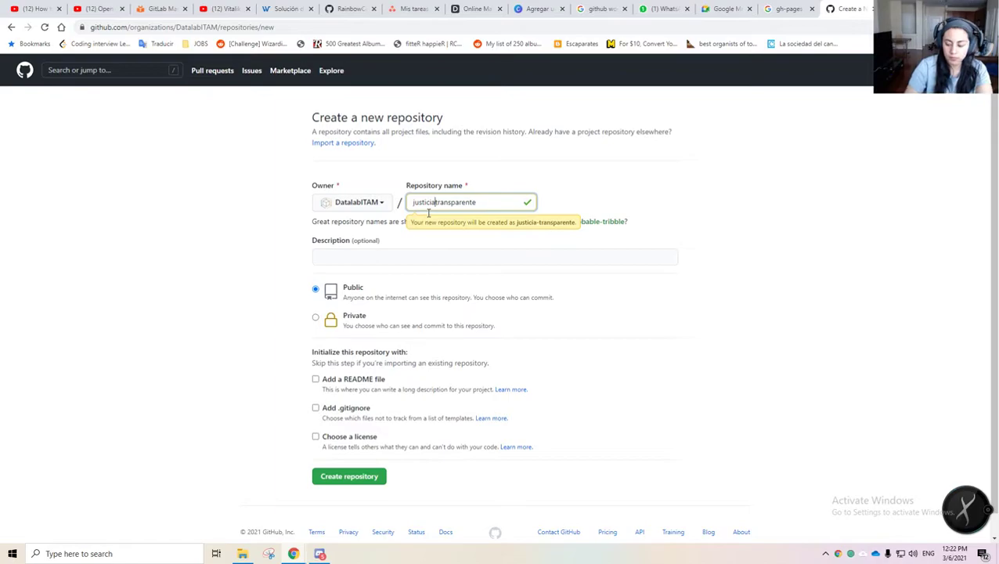
pyautogui.write('-')
# - Include a README file and create the justicia-transparente repository
pyautogui.click(398, 260)
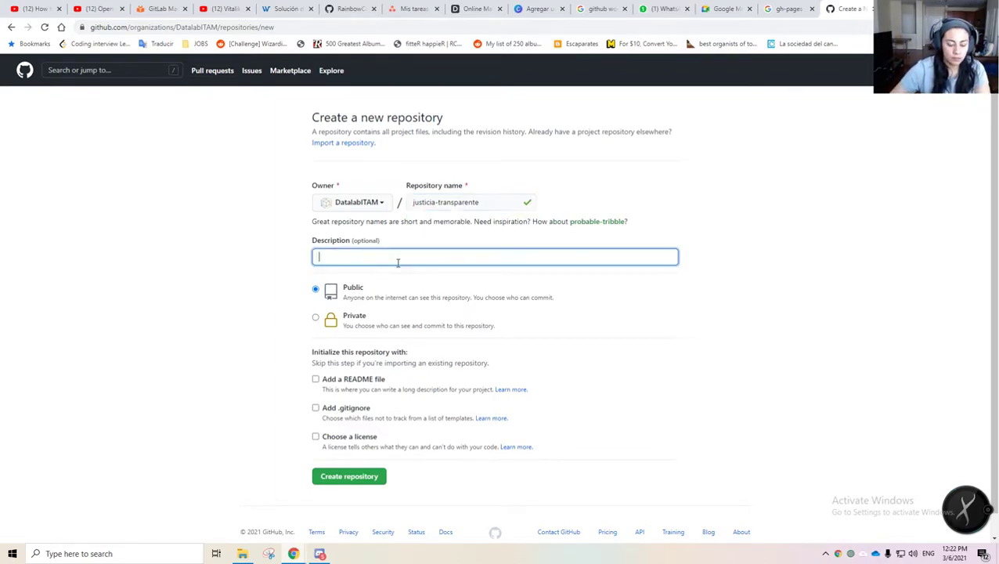
pyautogui.click(347, 382)
pyautogui.click(349, 498)
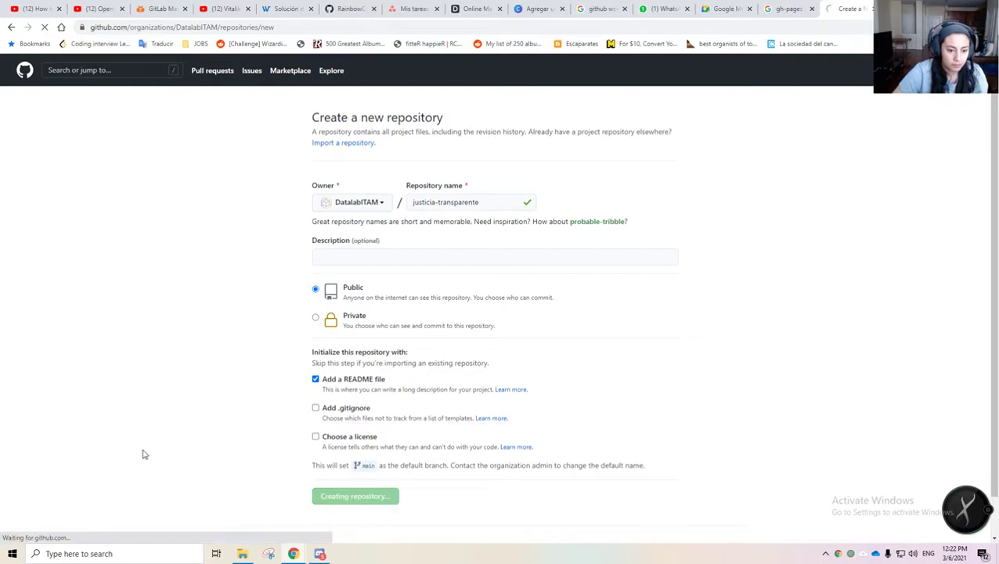
# - Post the new repository's URL in the Discord chat and return to GitHub
pyautogui.click(188, 28)
pyautogui.hotkey('ctrl', 'c')
pyautogui.hotkey('alt', 'Tab')
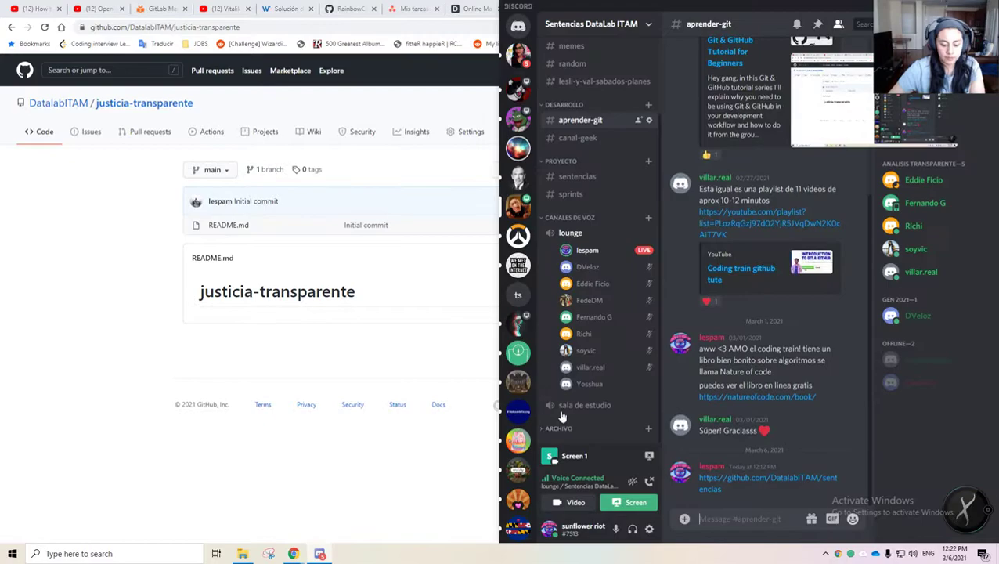
pyautogui.hotkey('ctrl', 'v')
pyautogui.press('Return')
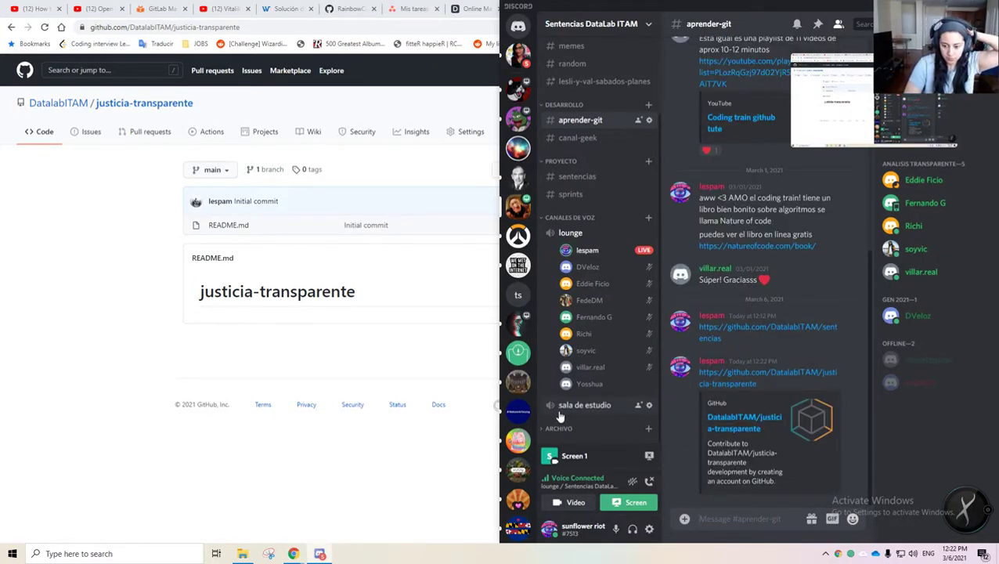
pyautogui.click(374, 261)
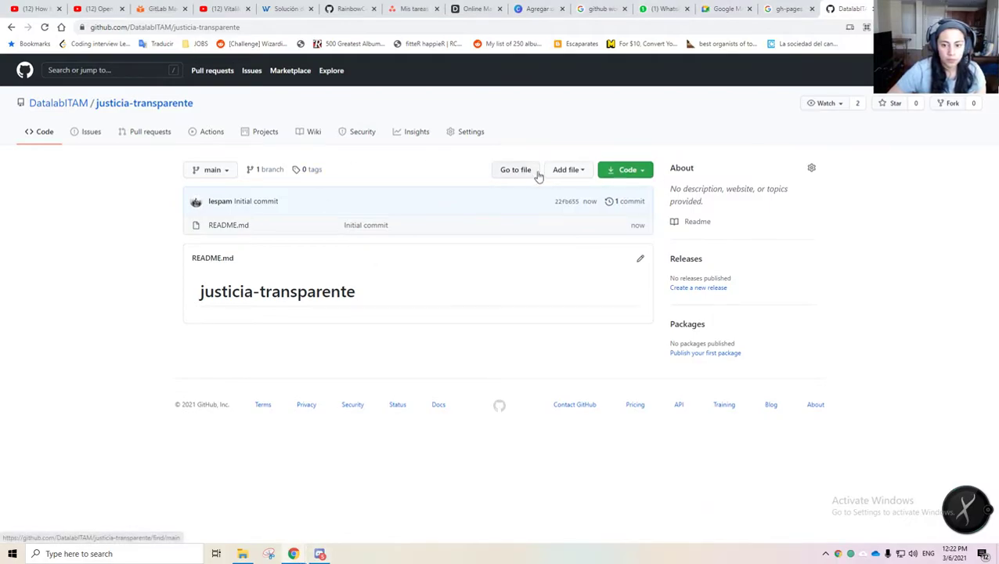
# - Create file quienes-somos reading 'El equipo de este proyecto esta conformado por:' plus a member's name
pyautogui.click(631, 169)
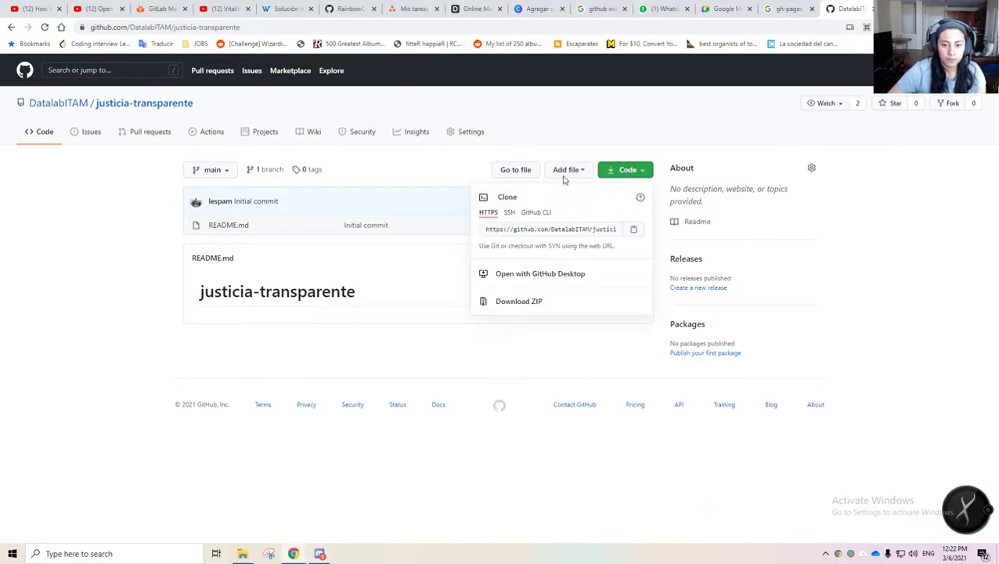
pyautogui.click(515, 165)
pyautogui.click(565, 171)
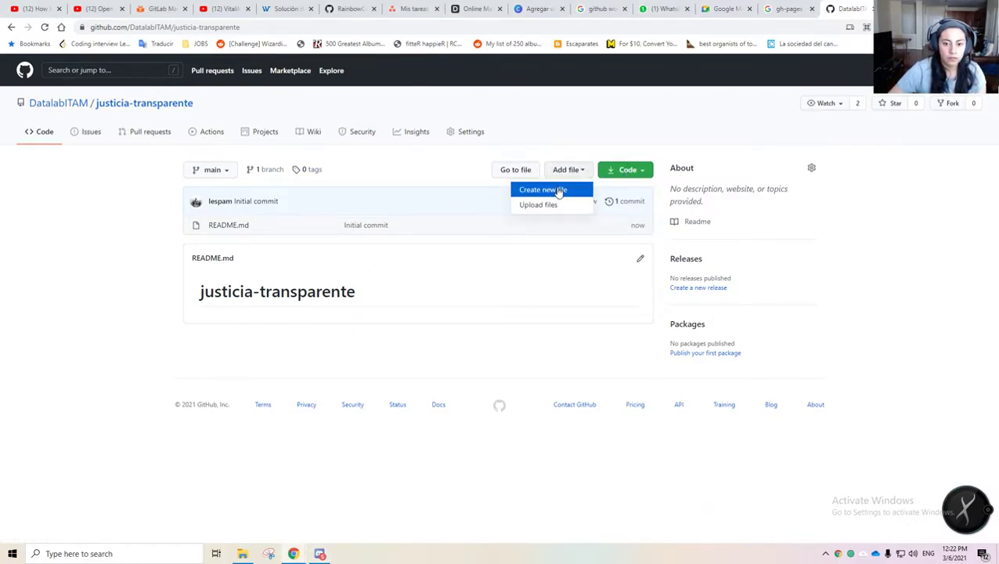
pyautogui.click(559, 191)
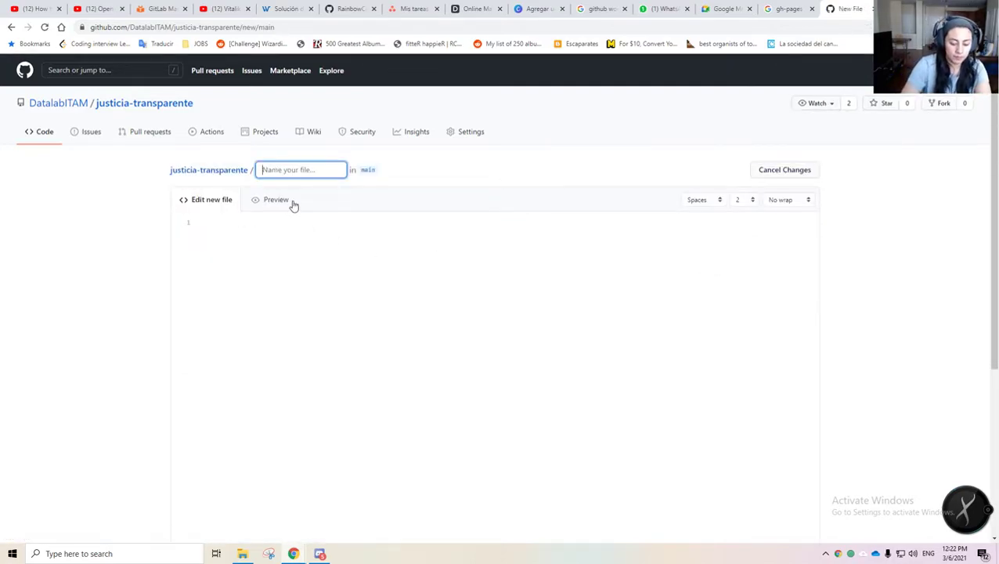
pyautogui.write('nu')
pyautogui.press('BackSpace')
pyautogui.press('BackSpace')
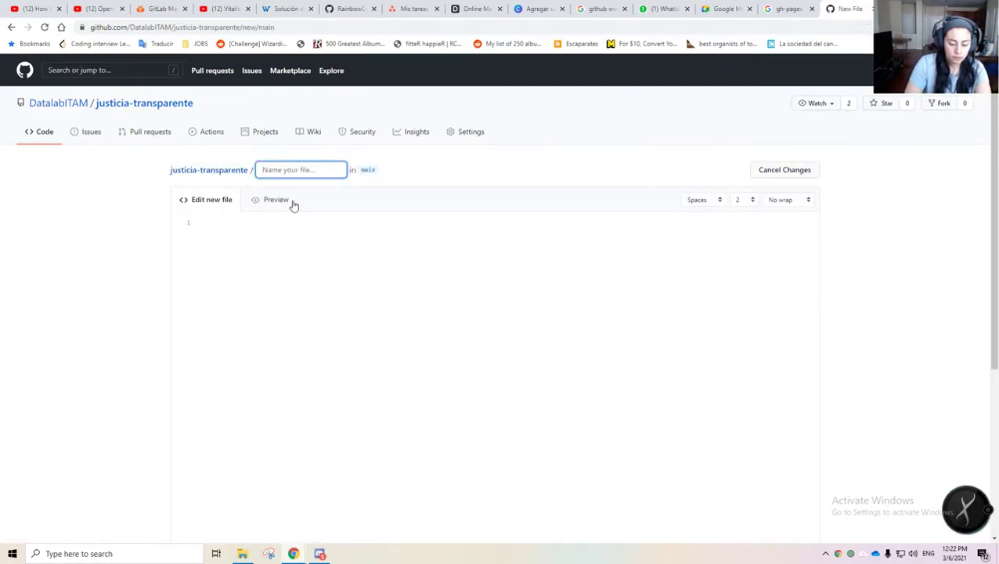
pyautogui.write('quienes')
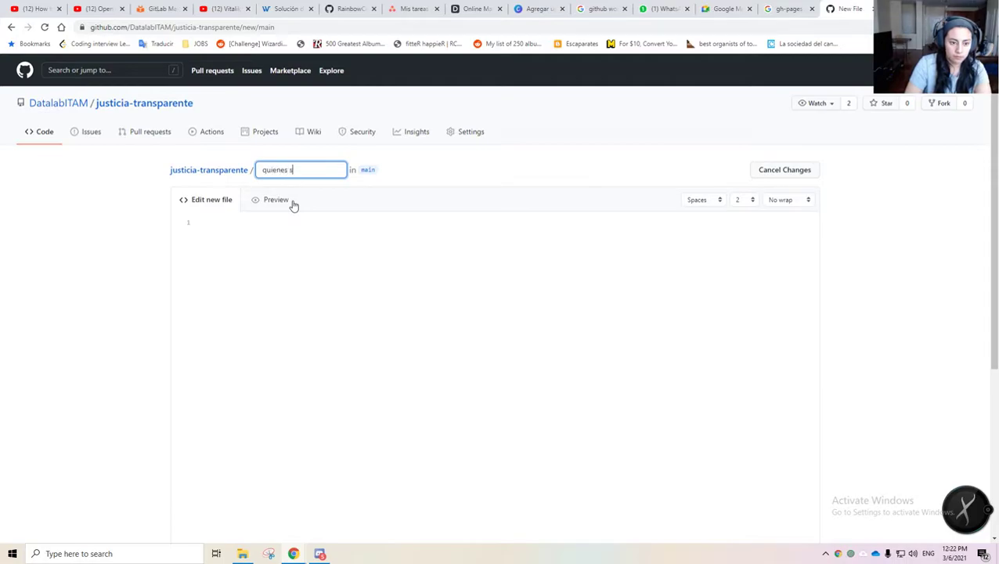
pyautogui.write('-so')
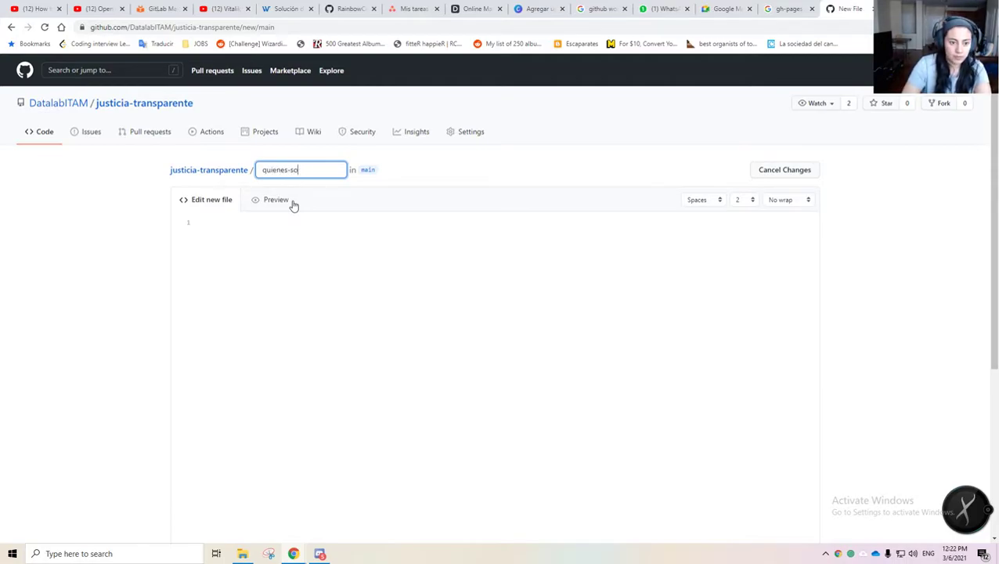
pyautogui.write('mos')
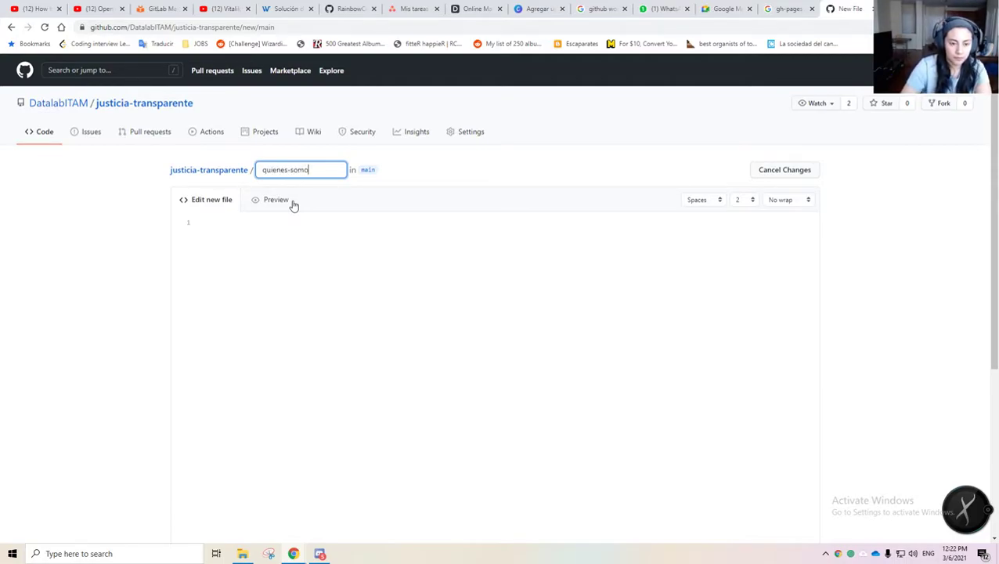
pyautogui.click(300, 273)
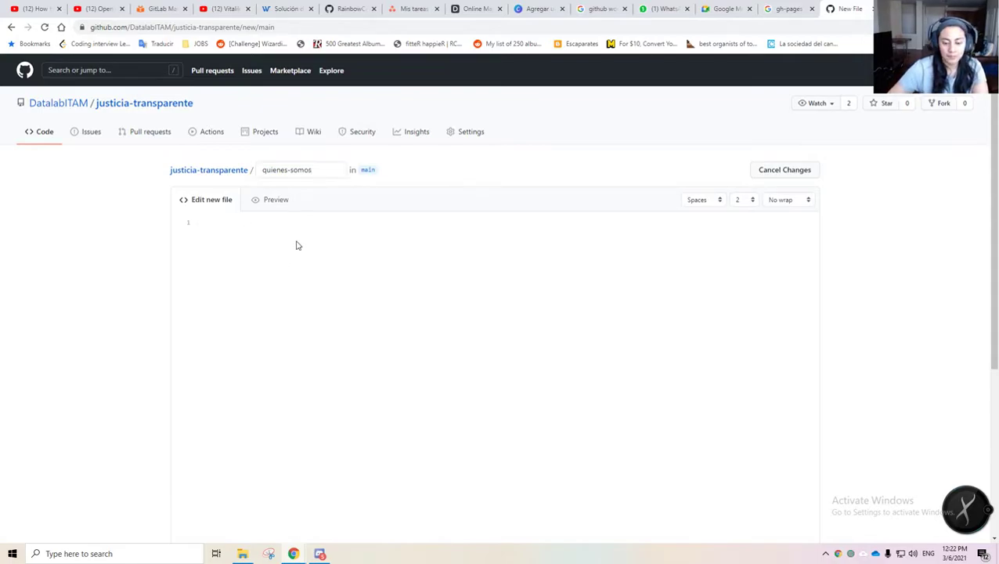
pyautogui.write('E')
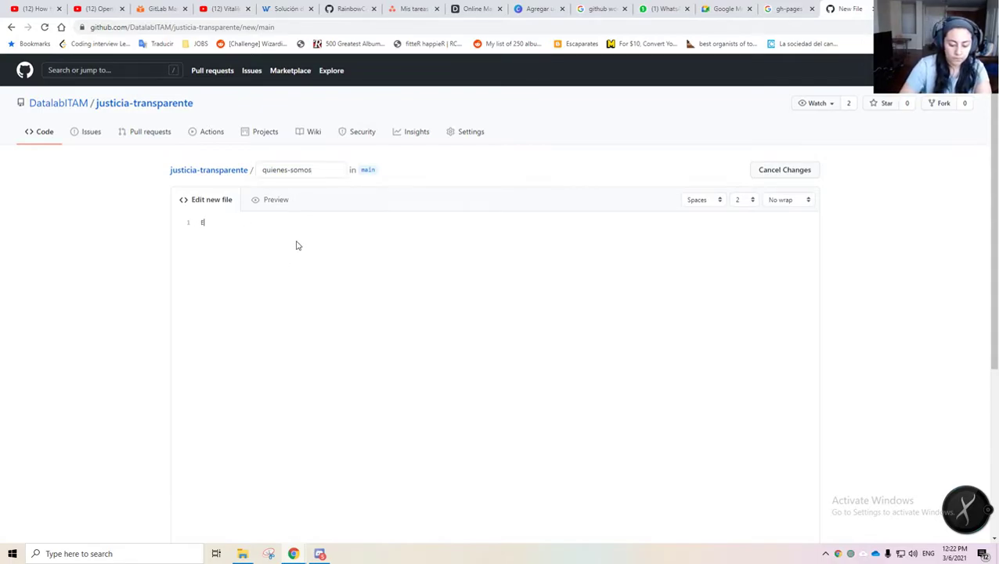
pyautogui.write('l equipo de es')
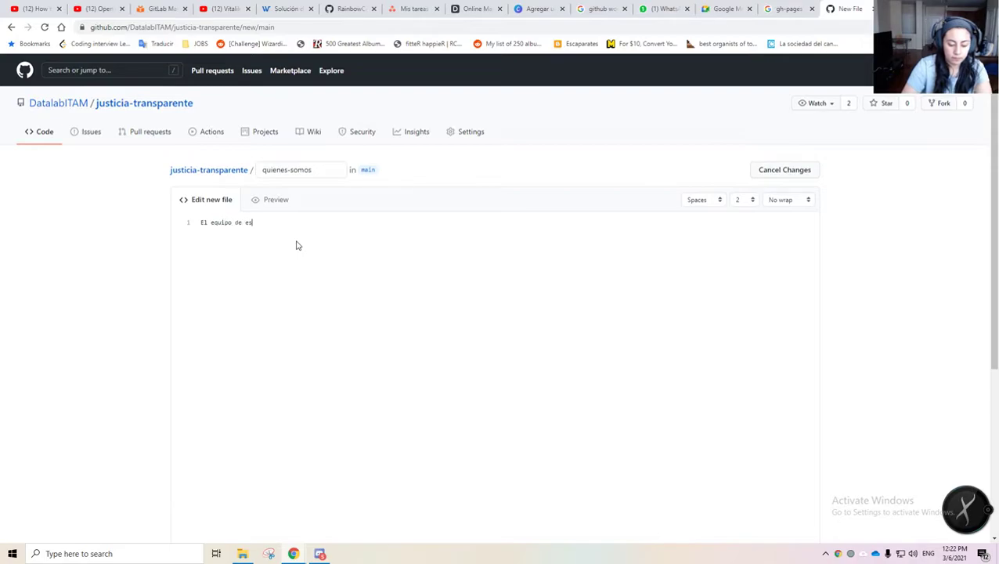
pyautogui.write('te proyecto esta')
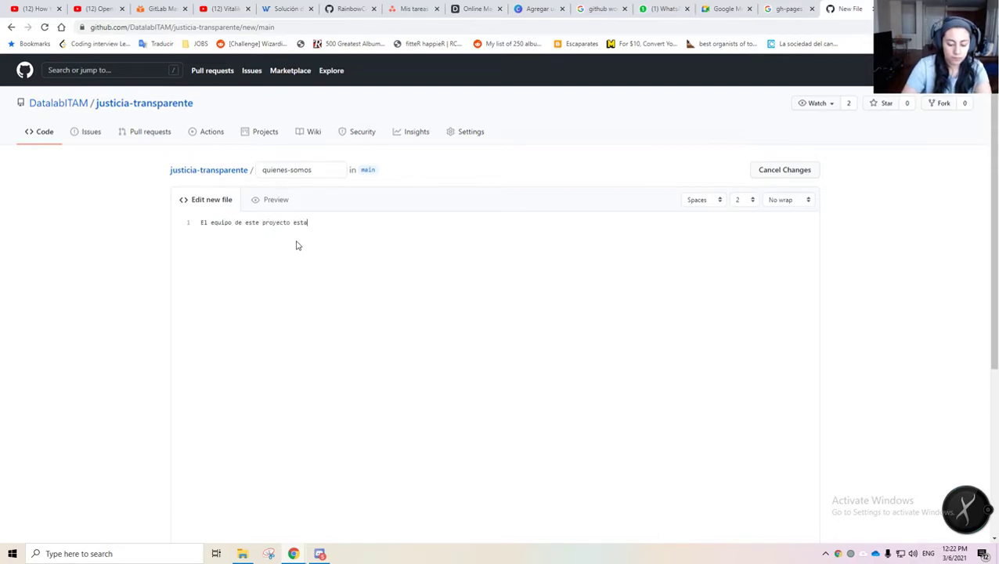
pyautogui.write(' conformado por:')
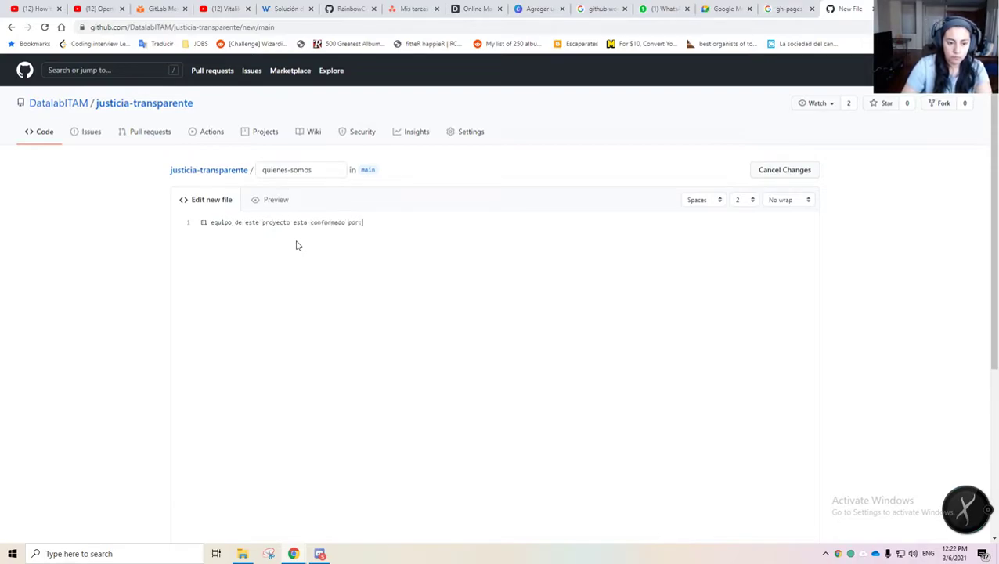
pyautogui.press('Return')
pyautogui.write('Leslie')
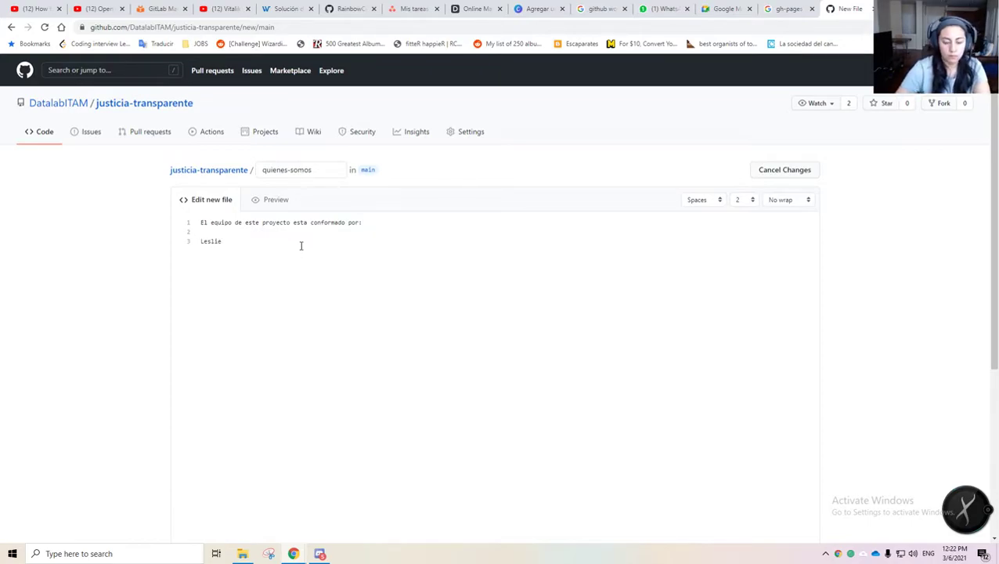
# - Commit quienes-somos to main with the message 'agregar nuestro nombre'
pyautogui.scroll(-5, 586, 249)
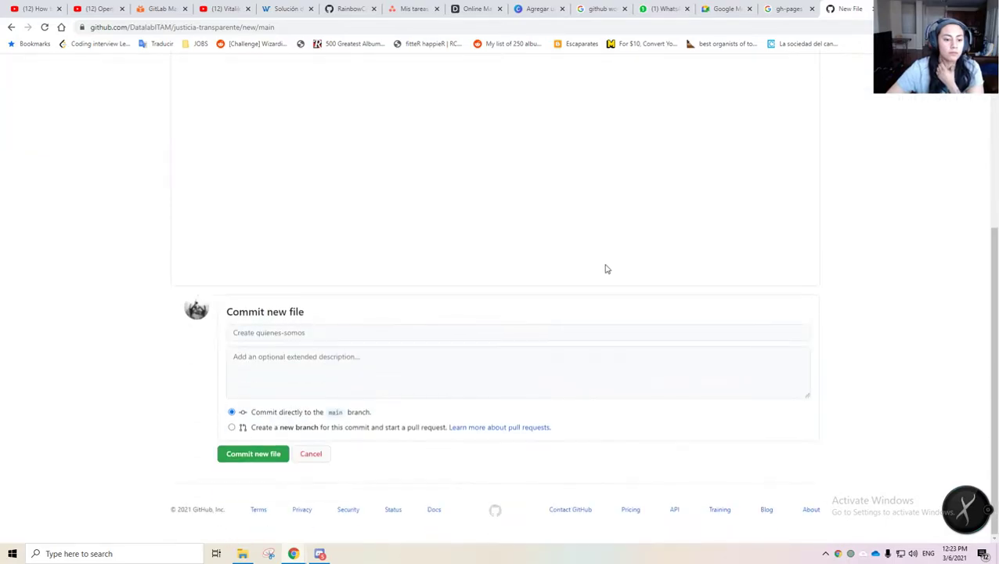
pyautogui.click(255, 335)
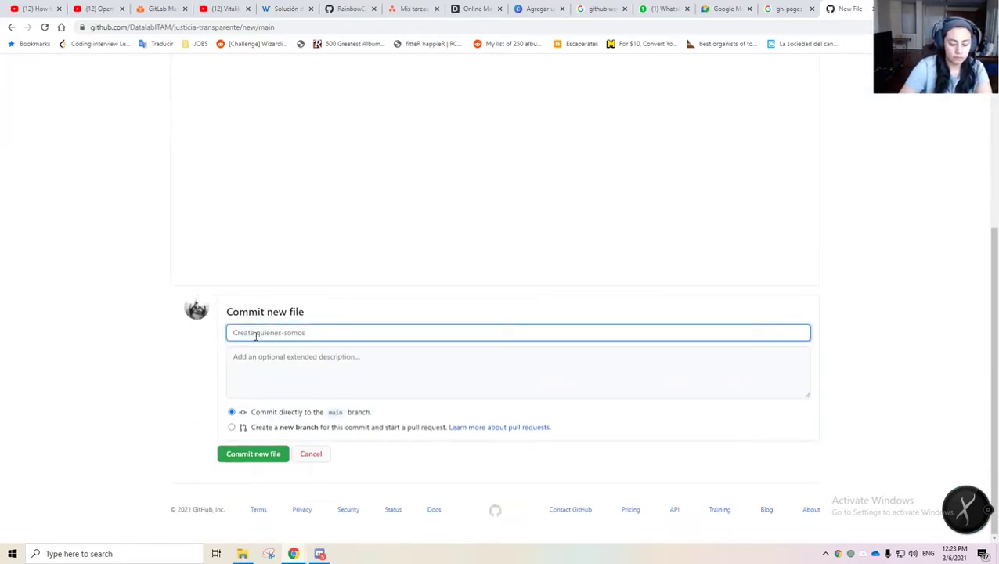
pyautogui.write('quienes')
pyautogui.hotkey('ctrl', 'a')
pyautogui.write('a')
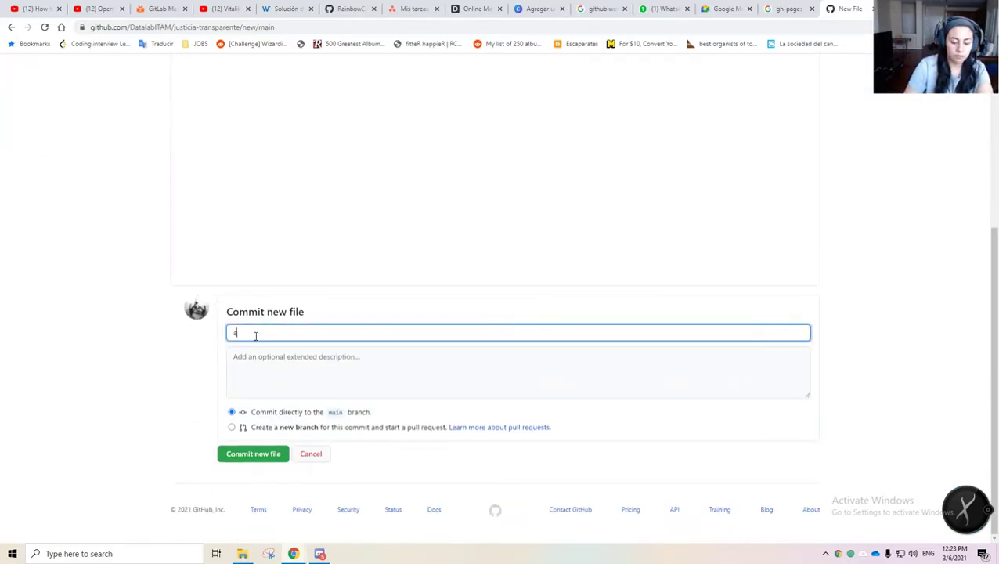
pyautogui.write('gregar nuestro nombre')
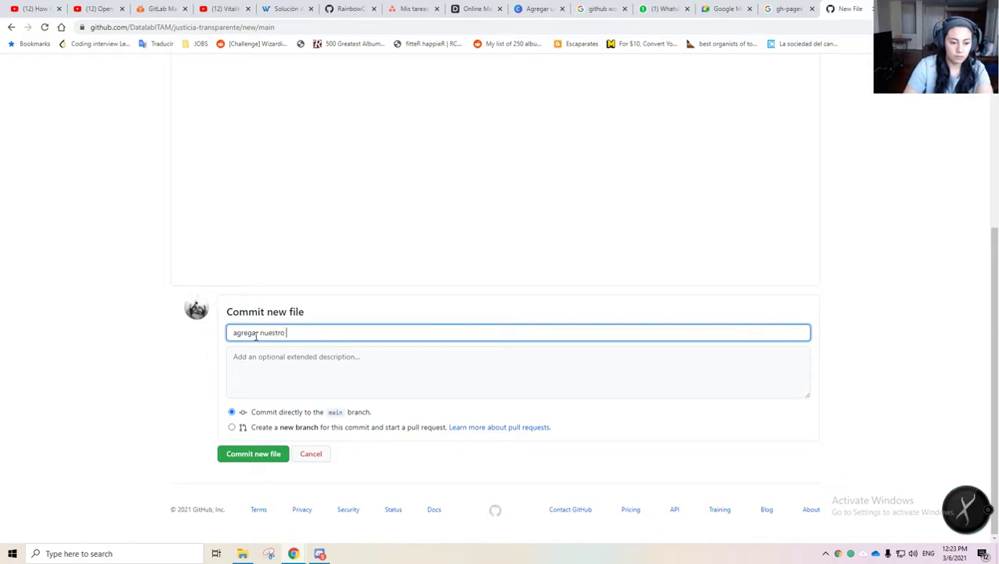
pyautogui.click(262, 457)
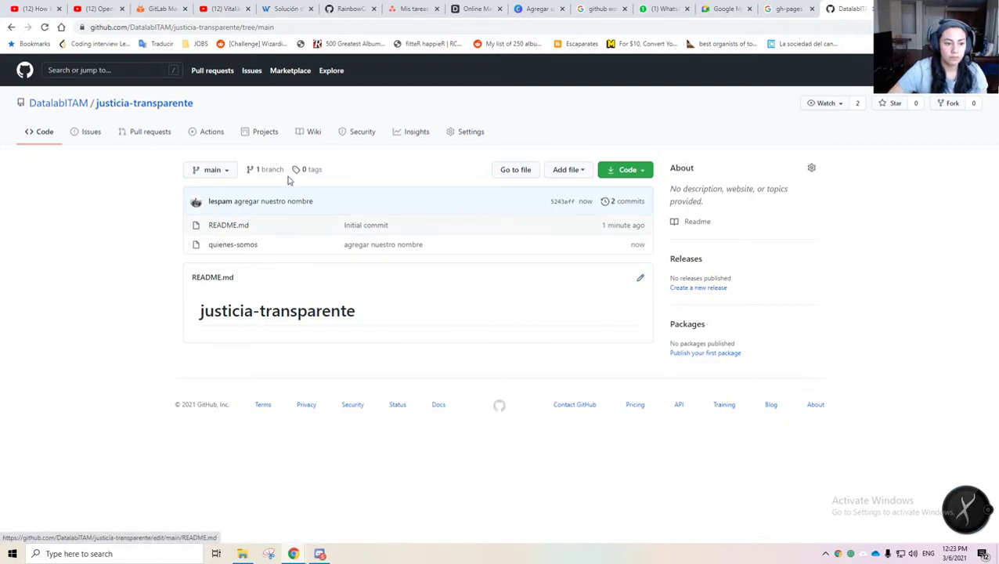
pyautogui.click(214, 170)
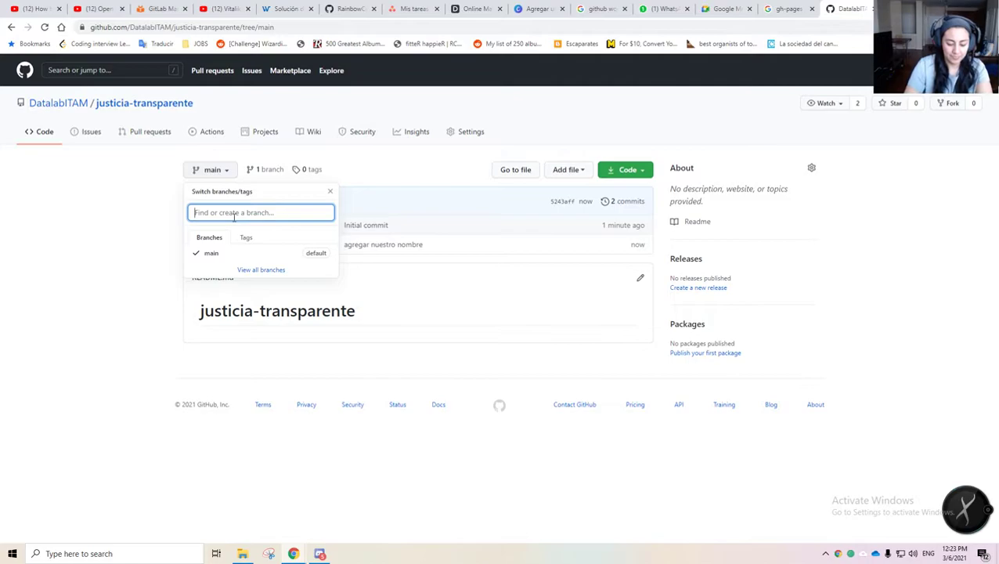
# - Create a gh-pages branch from 'main' via the branch dropdown
pyautogui.write('gh-')
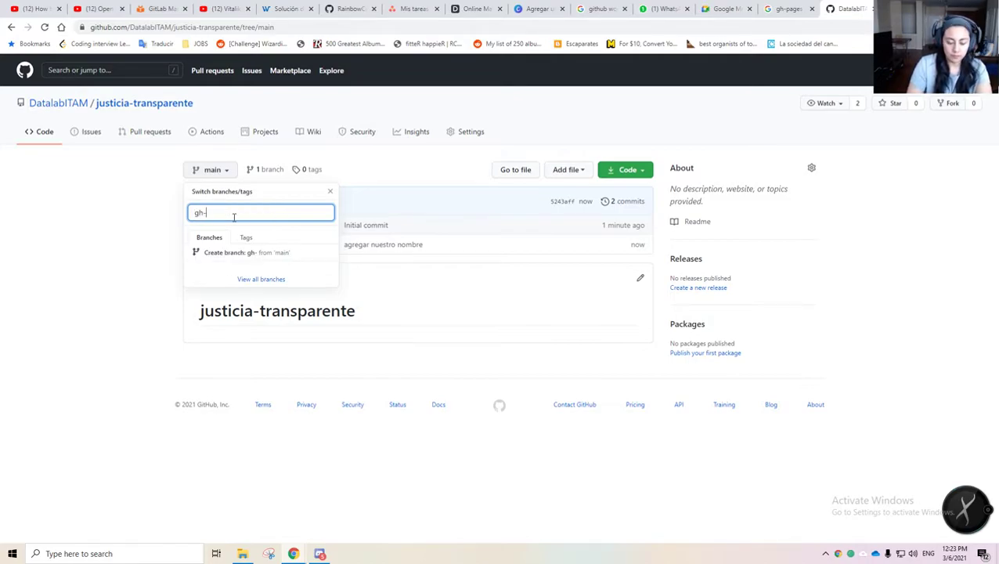
pyautogui.write('pages')
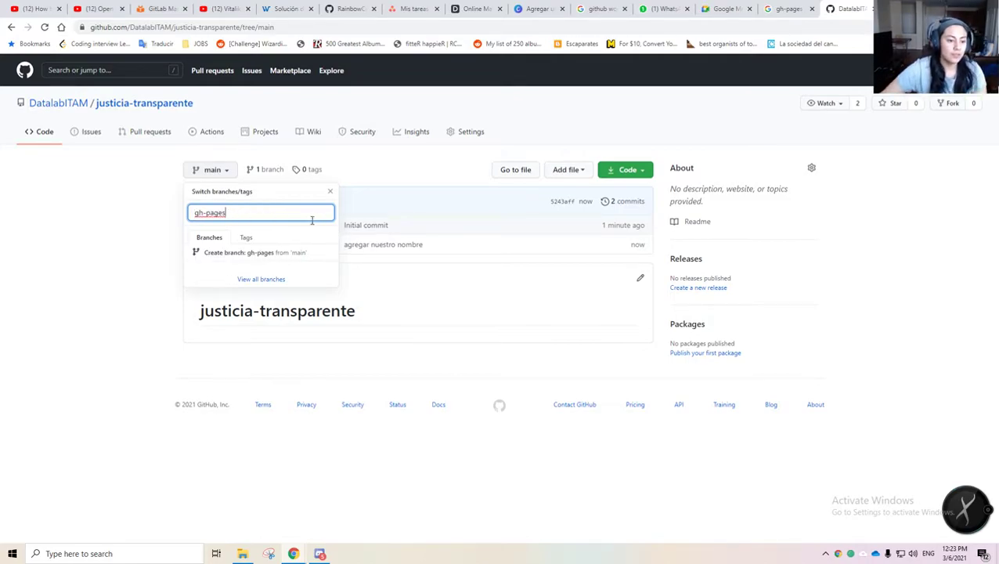
pyautogui.click(291, 258)
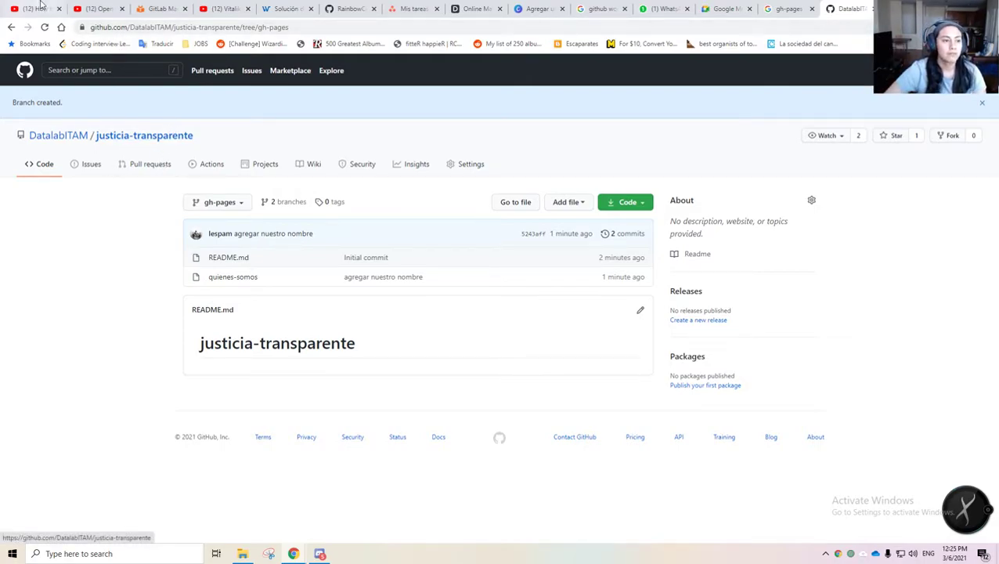
# - Return to the repository and view the list of all its branches
pyautogui.click(5, 34)
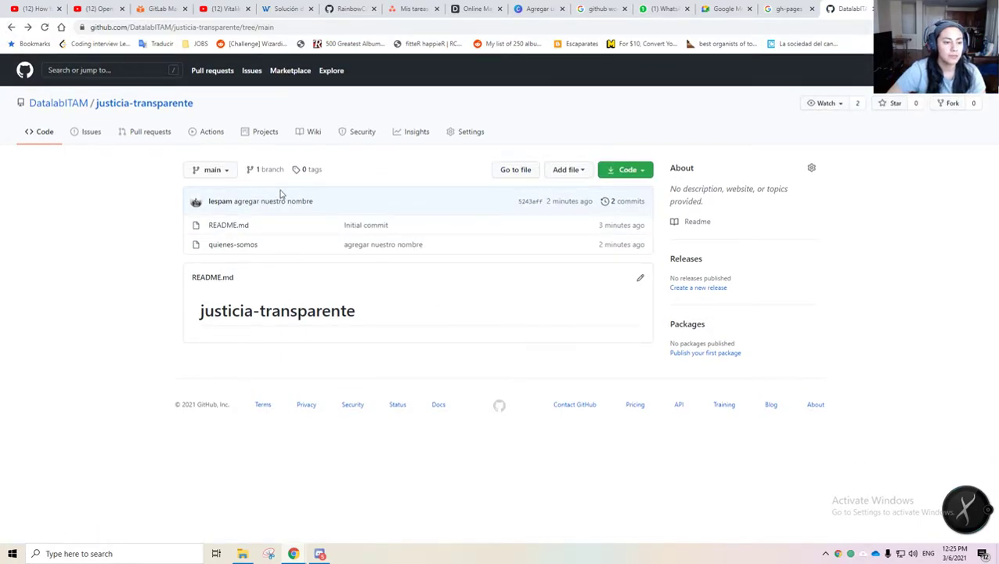
pyautogui.click(221, 175)
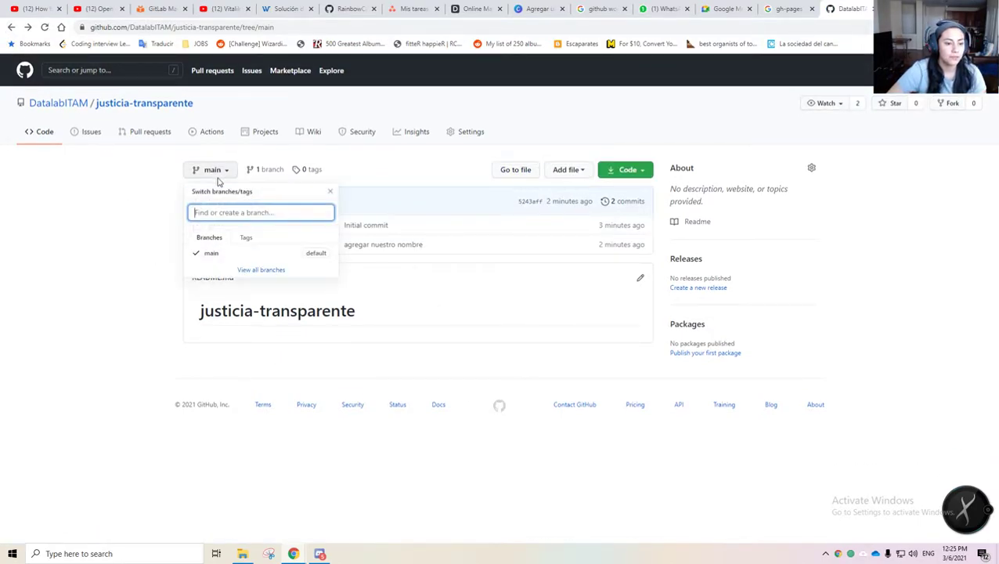
pyautogui.click(245, 271)
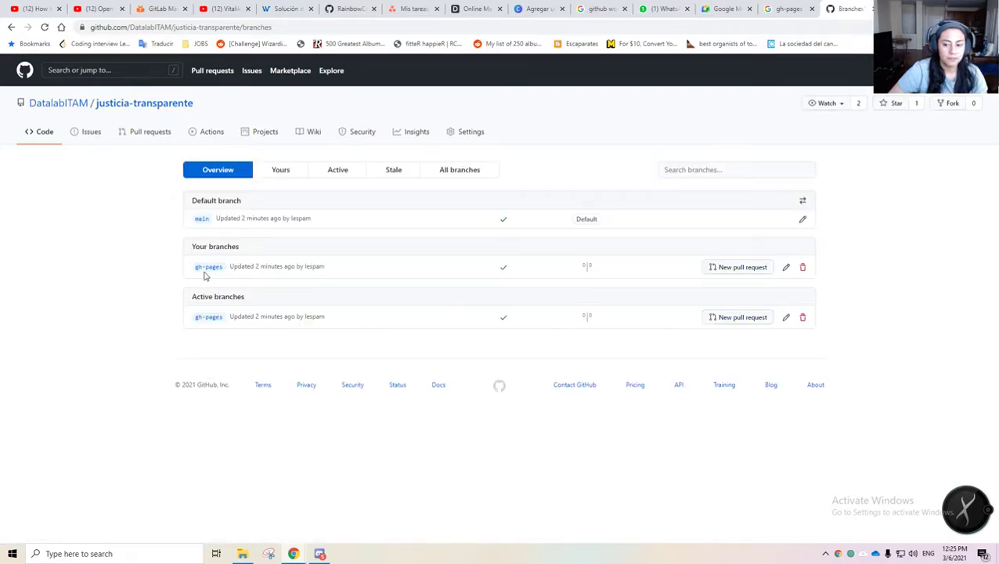
# - From Settings' GitHub Pages section, open the published justicia-transparente site and copy its URL
pyautogui.click(453, 131)
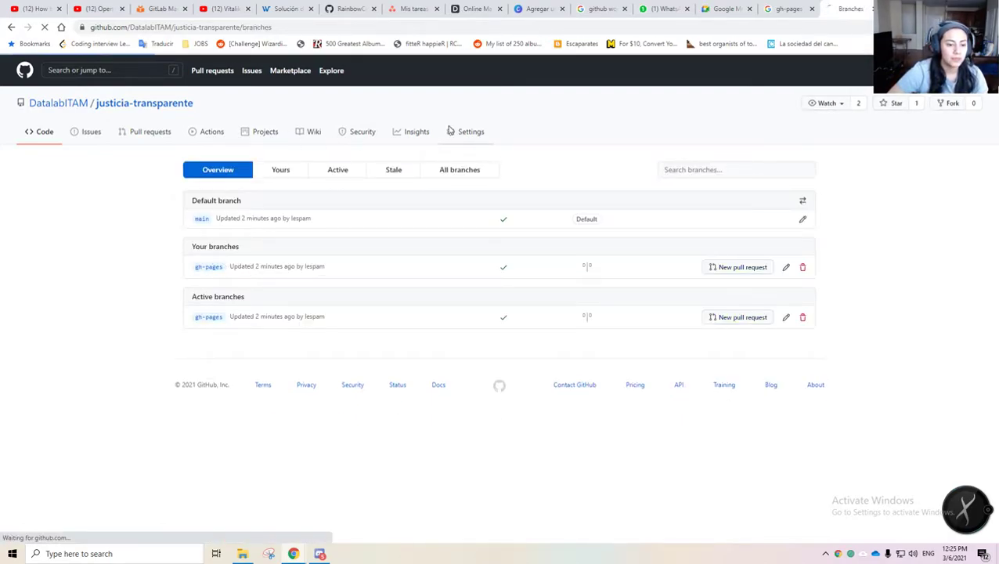
pyautogui.scroll(-10, 578, 240)
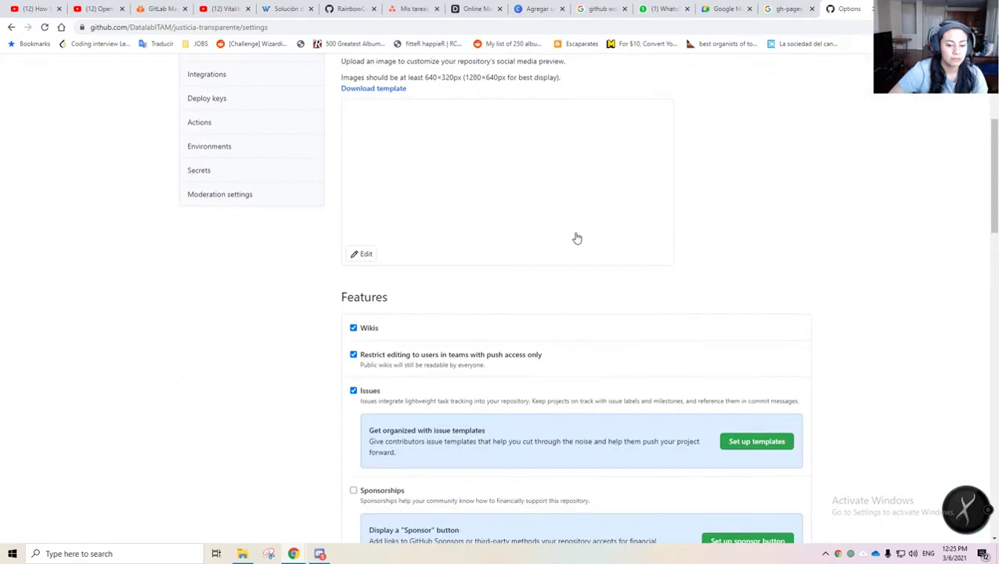
pyautogui.scroll(-9, 576, 239)
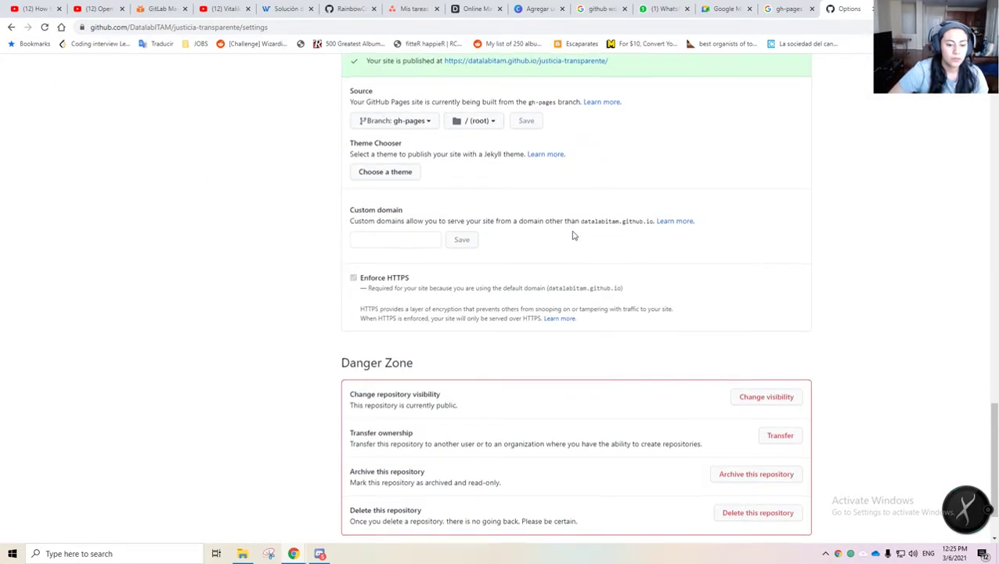
pyautogui.scroll(1, 572, 235)
pyautogui.scroll(15, 572, 235)
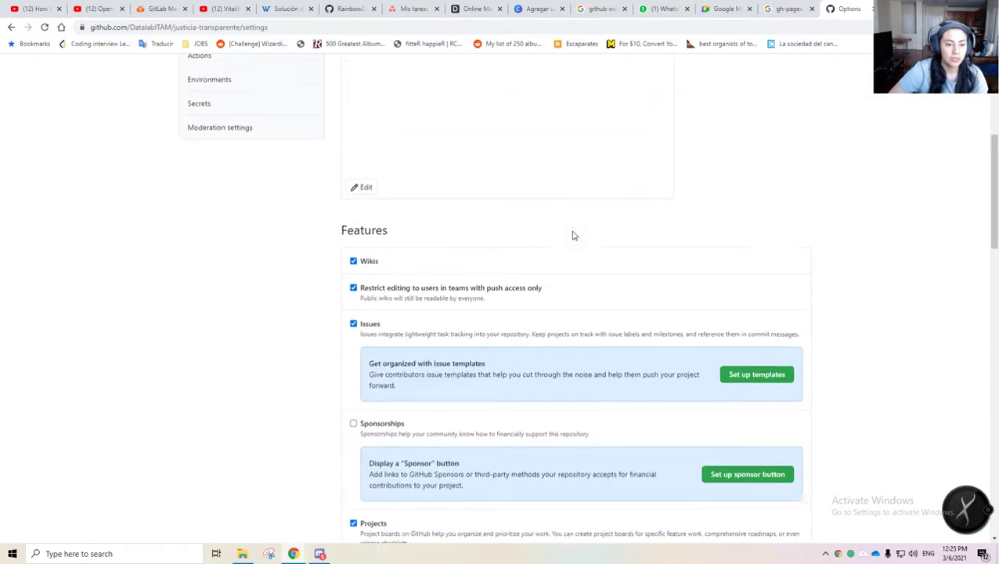
pyautogui.scroll(2, 572, 235)
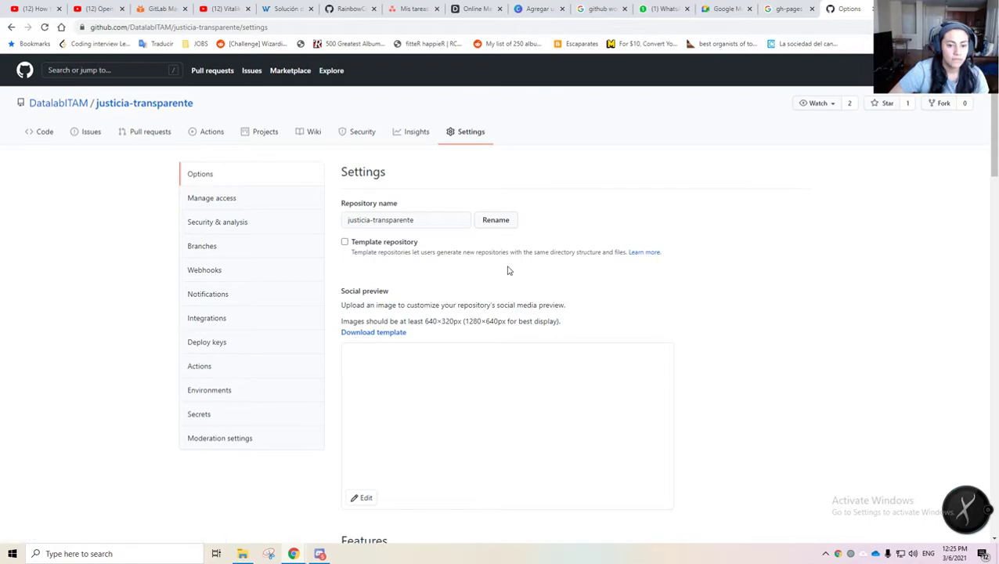
pyautogui.scroll(-10, 507, 270)
pyautogui.scroll(-2, 508, 270)
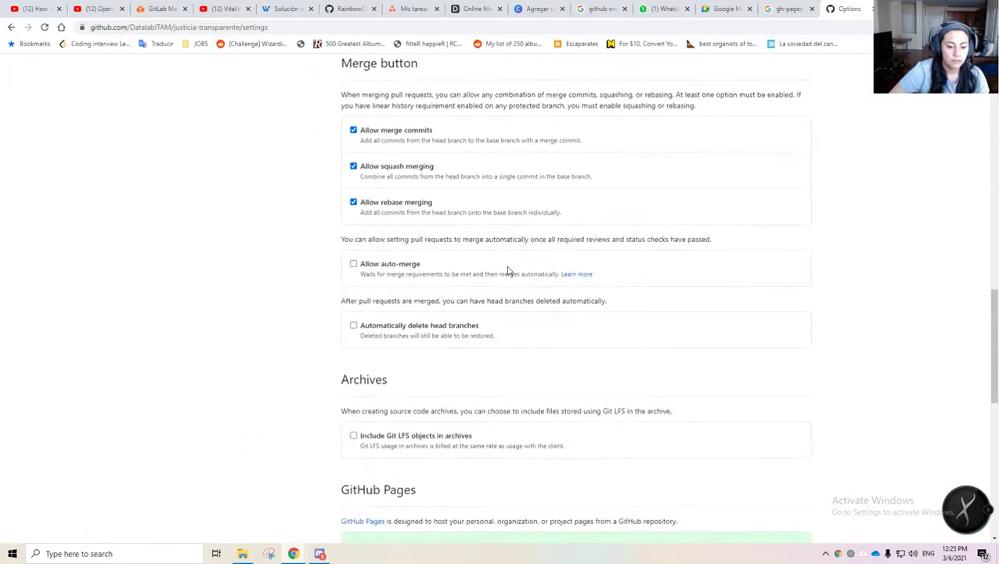
pyautogui.scroll(-2, 507, 271)
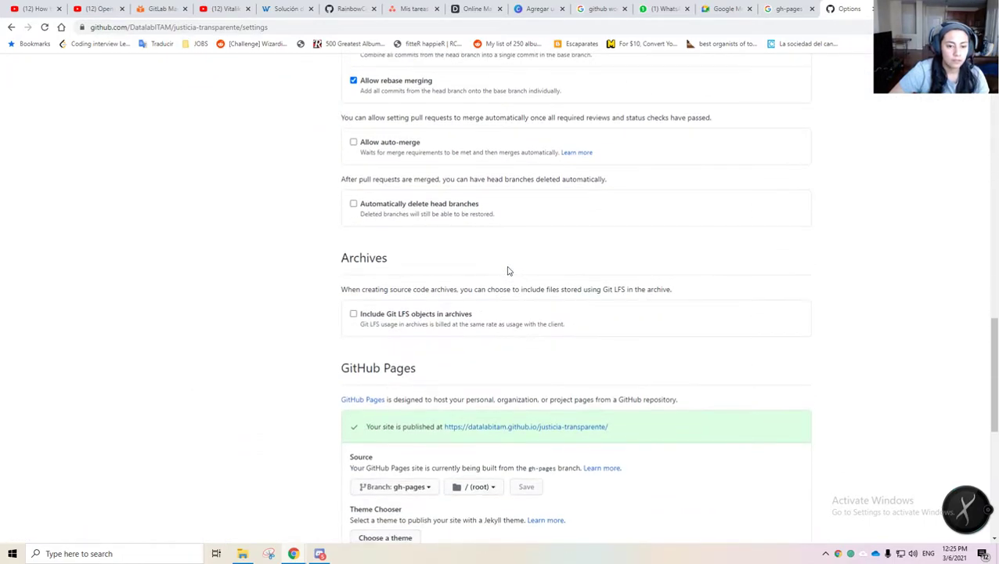
pyautogui.scroll(-6, 507, 270)
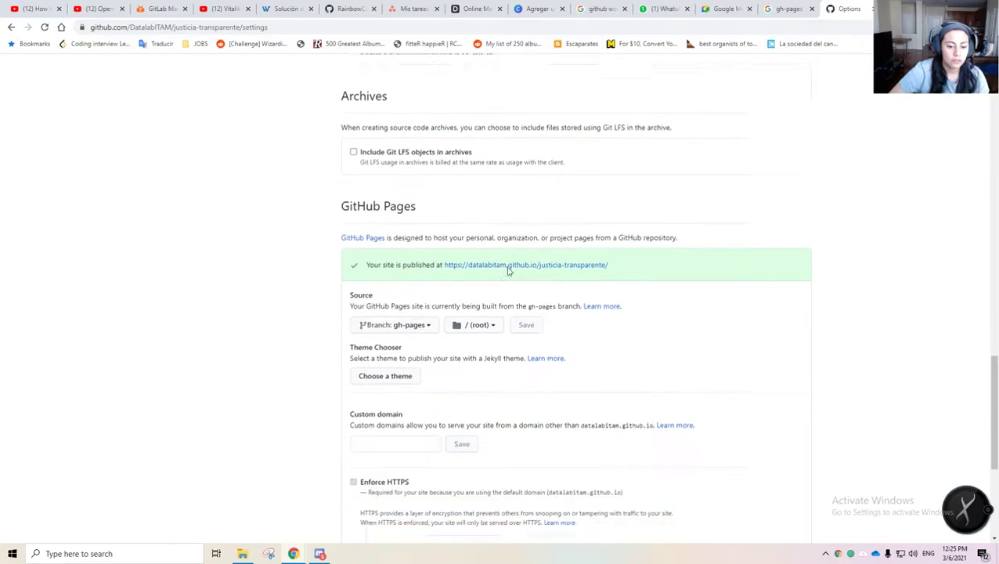
pyautogui.scroll(2, 508, 270)
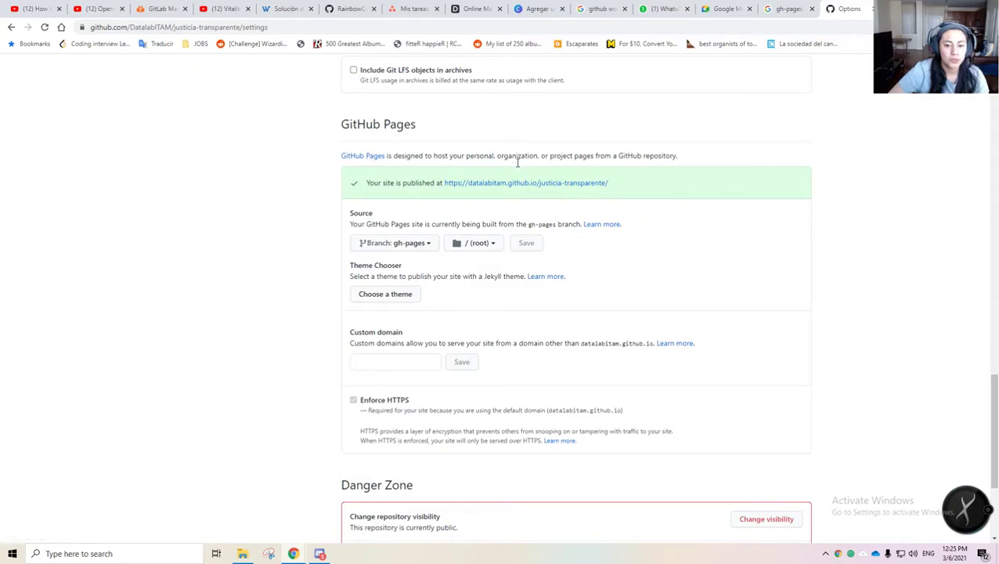
pyautogui.click(587, 185)
pyautogui.click(254, 29)
pyautogui.hotkey('ctrl', 'c')
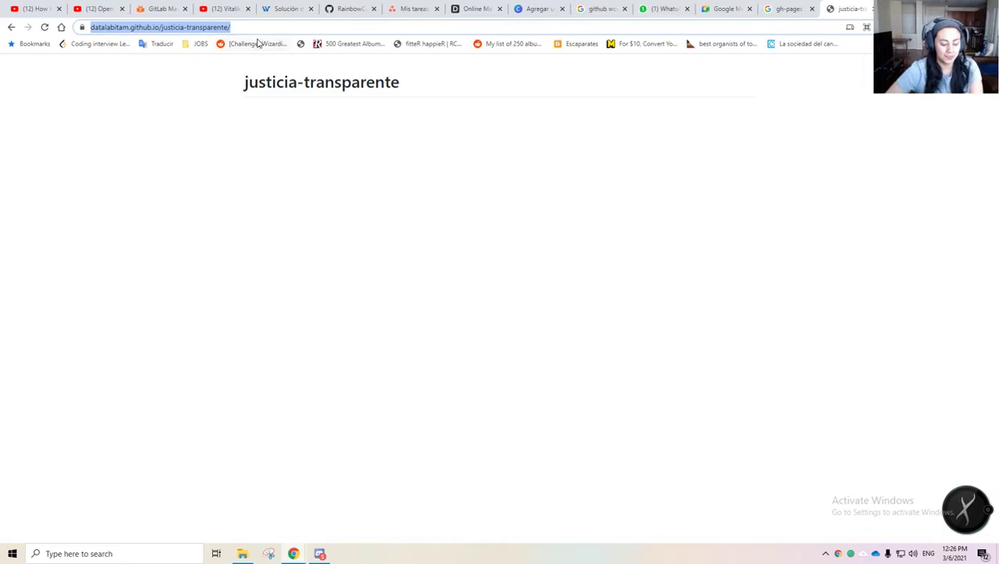
pyautogui.hotkey('alt', 'Tab')
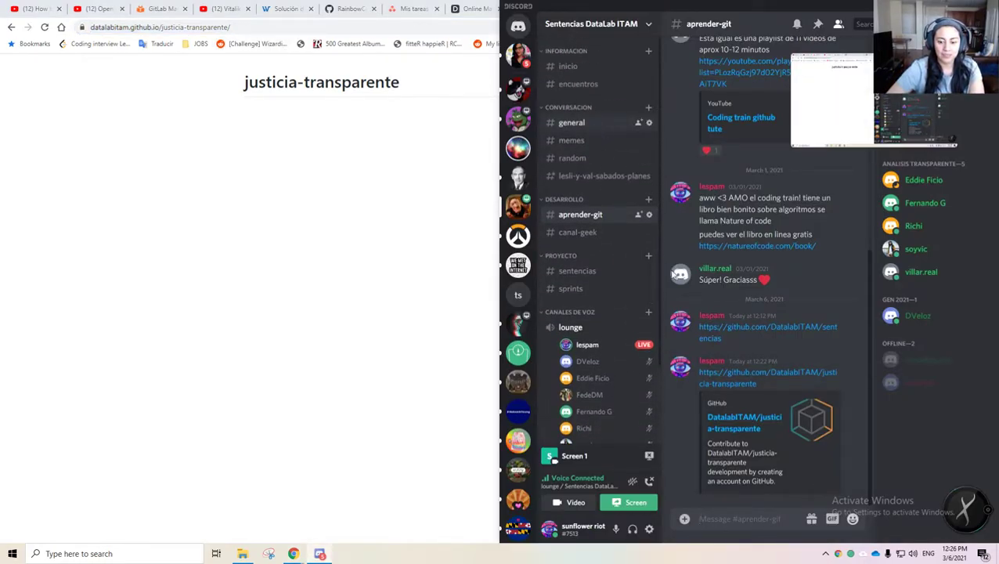
# - Post 'el lagina de nuestro proyecto yeiii >D' and the site link in #general
pyautogui.click(594, 125)
pyautogui.write('el')
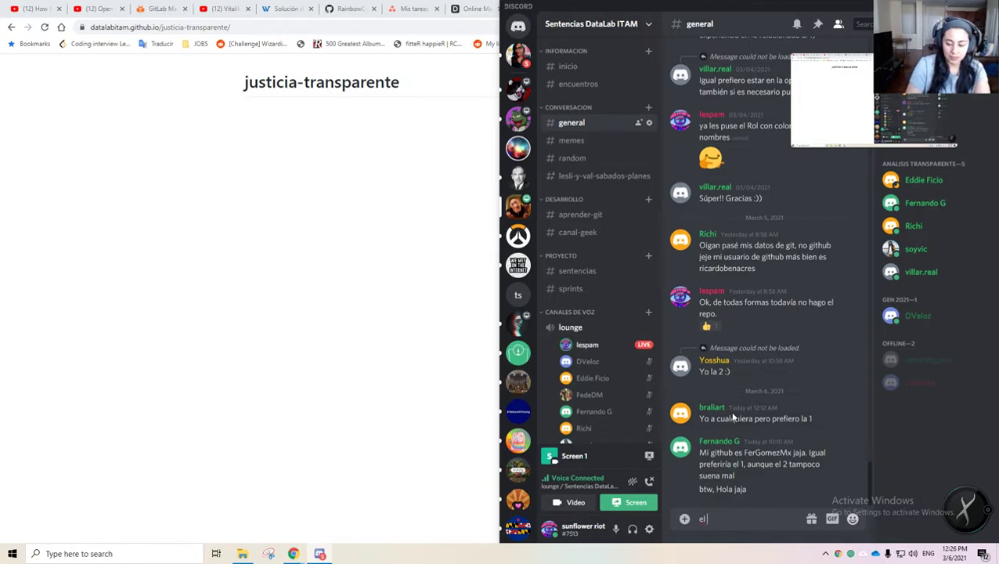
pyautogui.write(' lagina de nue')
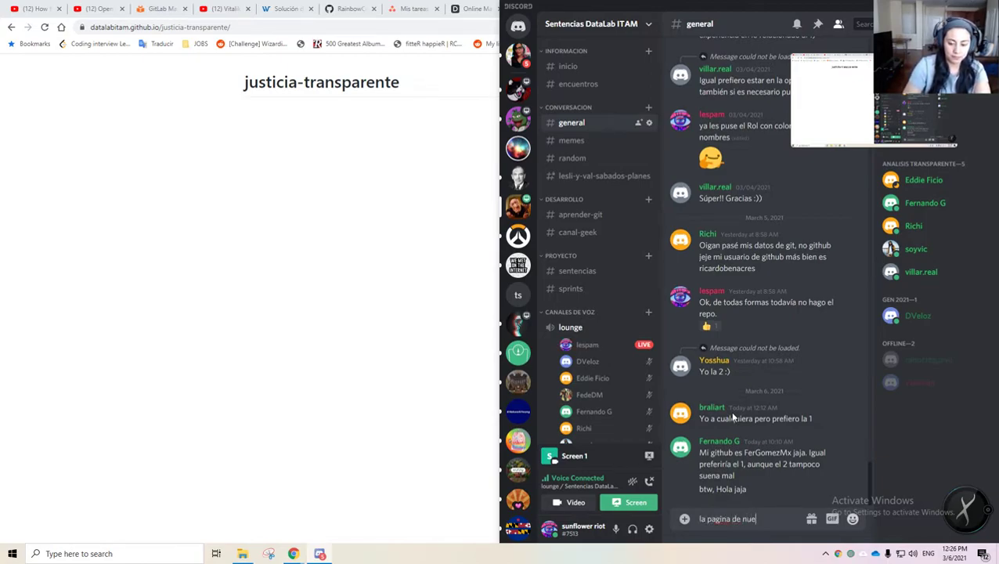
pyautogui.write('stro proyecto ')
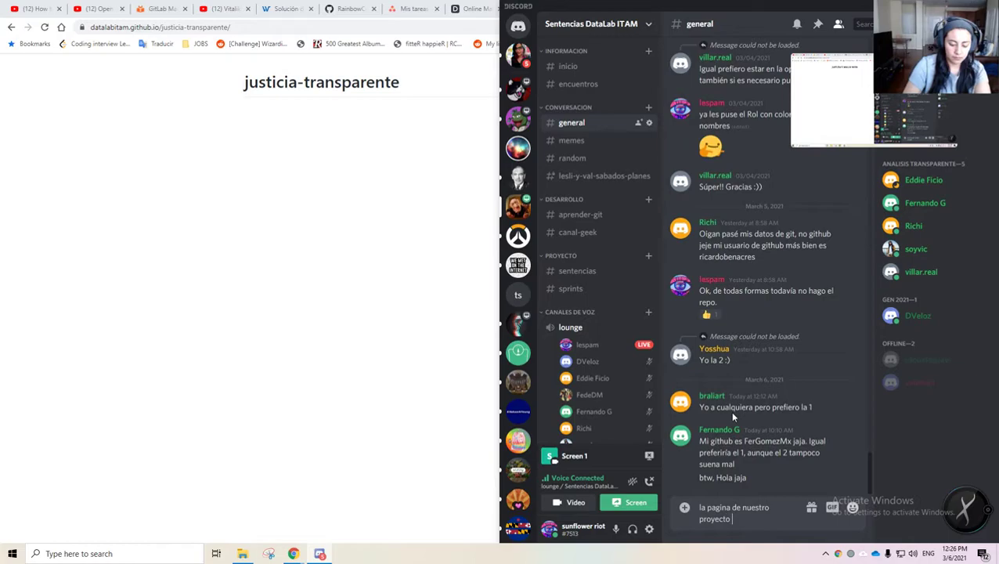
pyautogui.write('yeiii >D')
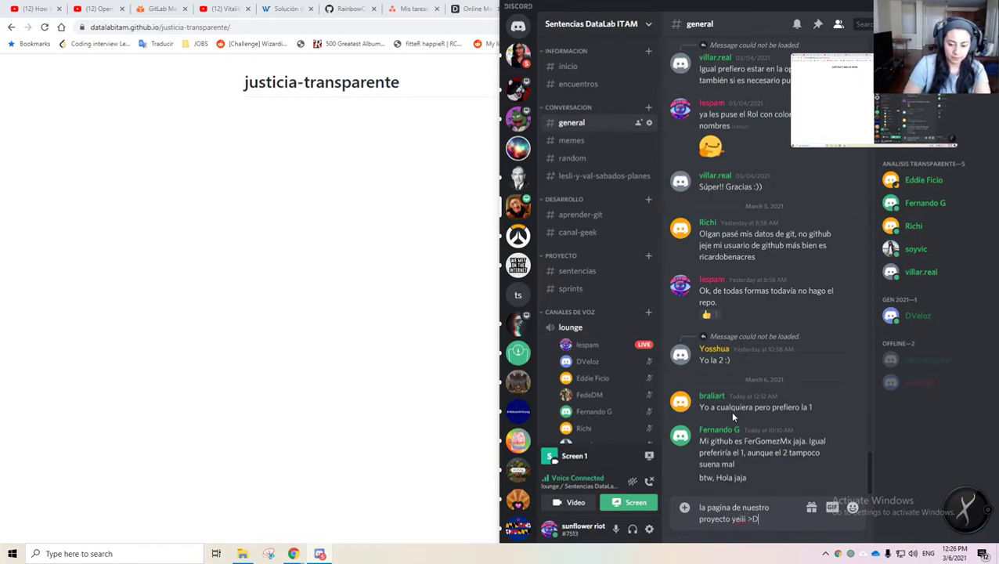
pyautogui.press('Return')
pyautogui.hotkey('ctrl', 'v')
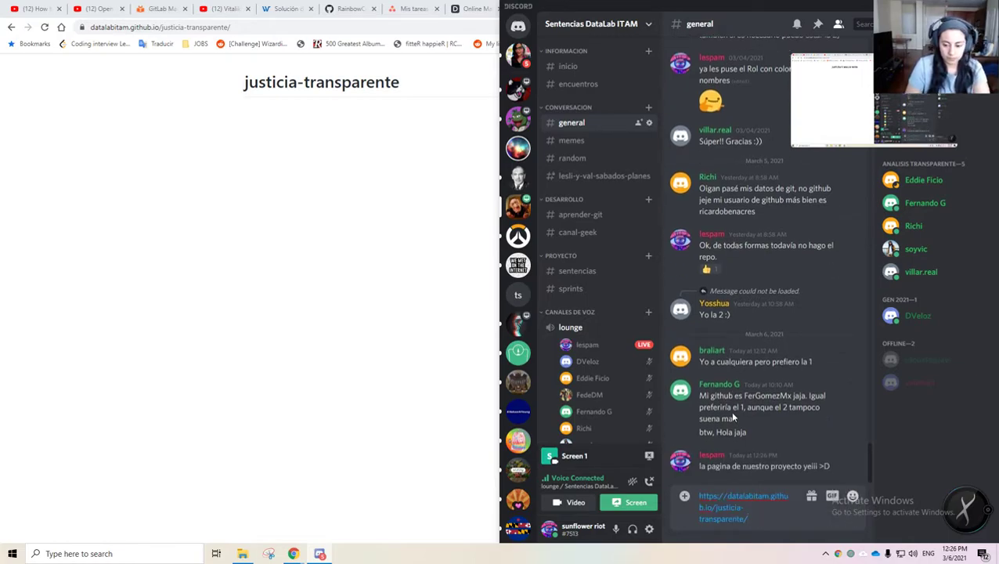
pyautogui.press('Return')
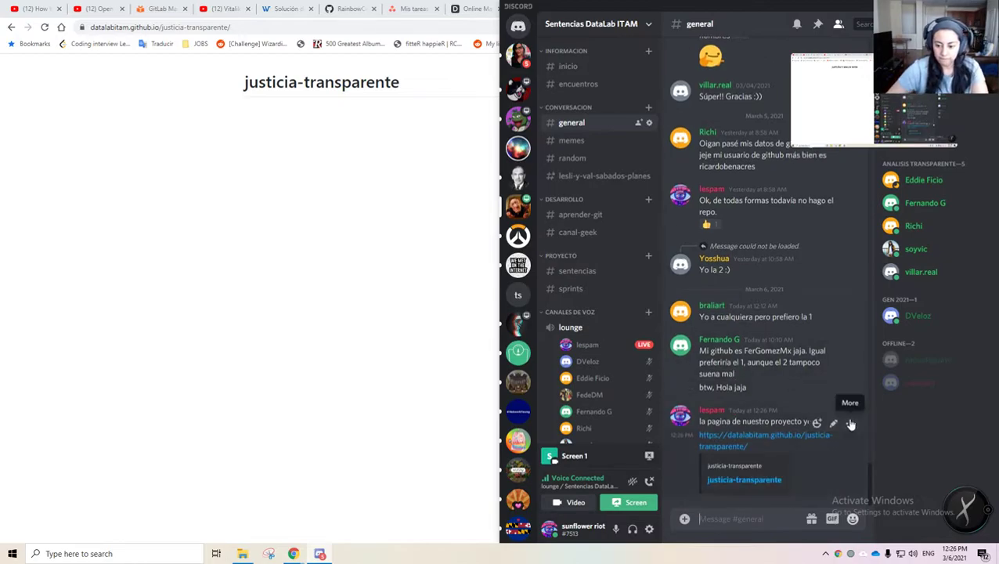
# - Pin the site link message and bring the browser back, maximized
pyautogui.click(850, 421)
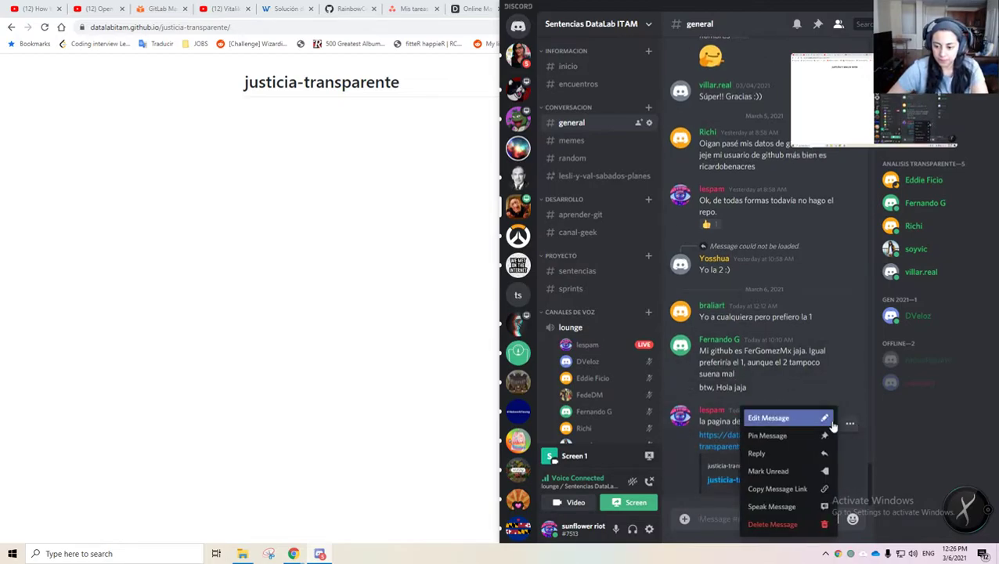
pyautogui.press('Escape')
pyautogui.rightClick(800, 440)
pyautogui.click(744, 400)
pyautogui.click(823, 351)
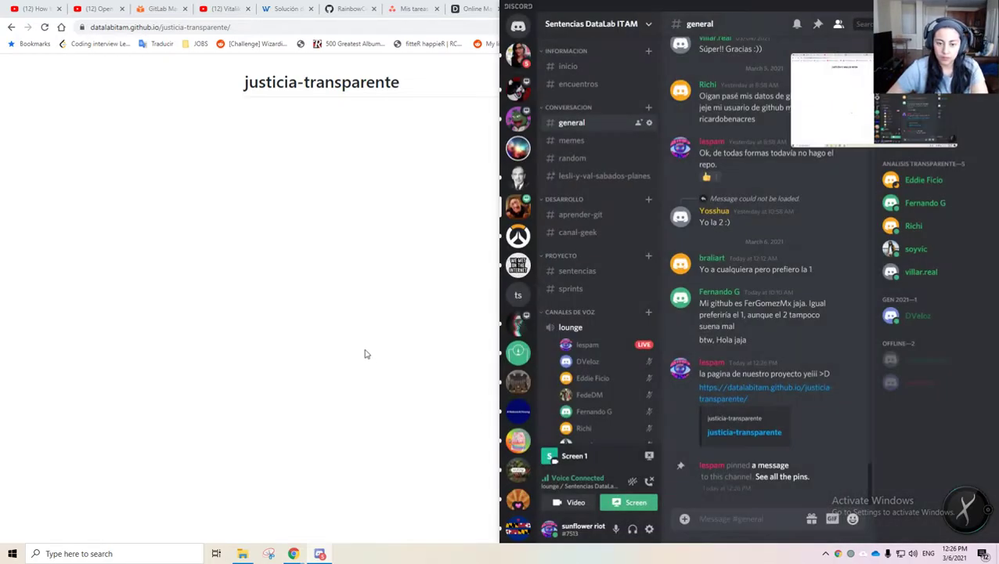
pyautogui.click(325, 303)
pyautogui.press('super+Up')
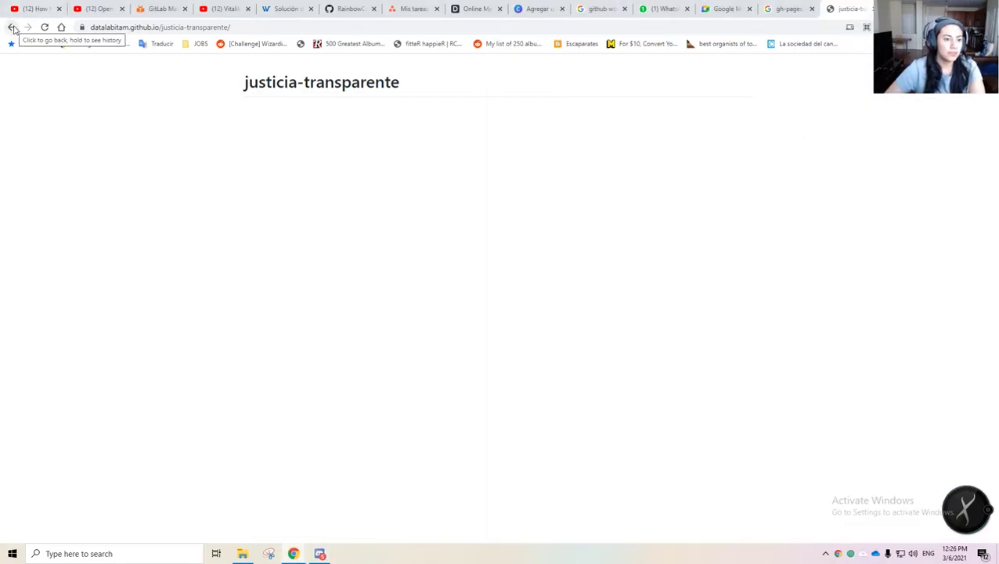
# - Navigate back to the repository settings and open the Branches section
pyautogui.click(135, 29)
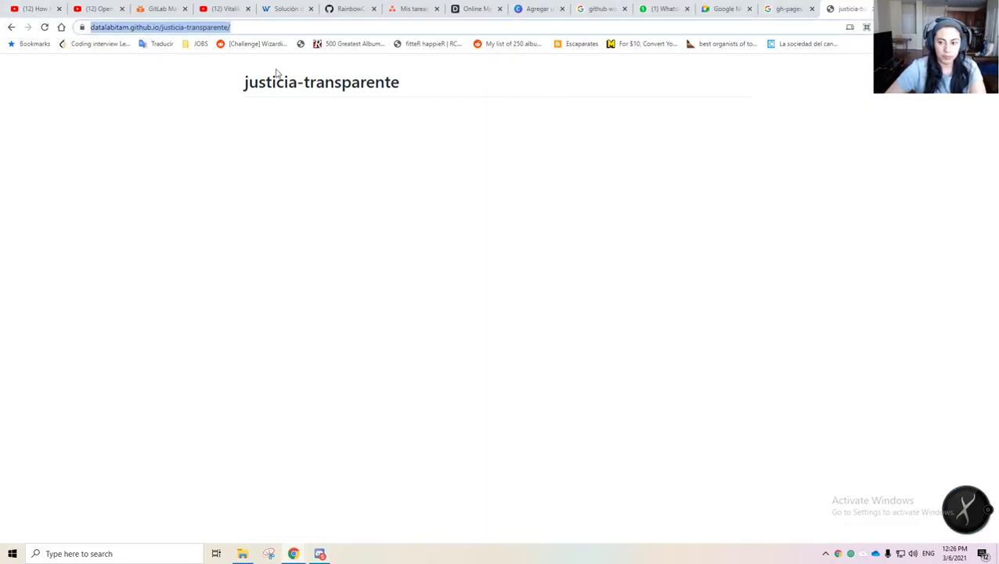
pyautogui.click(383, 115)
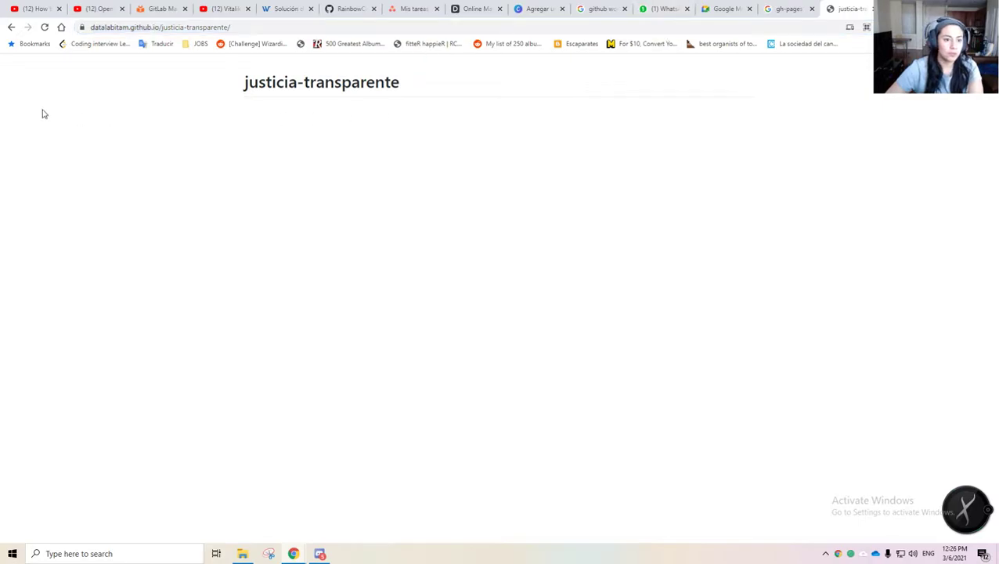
pyautogui.click(11, 28)
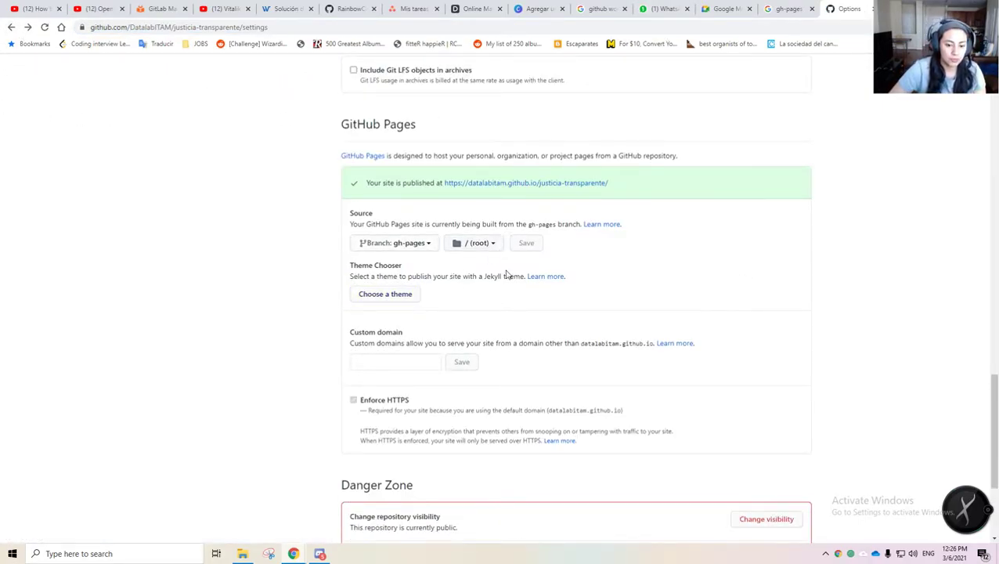
pyautogui.scroll(4, 486, 422)
pyautogui.scroll(-7, 486, 421)
pyautogui.scroll(20, 486, 422)
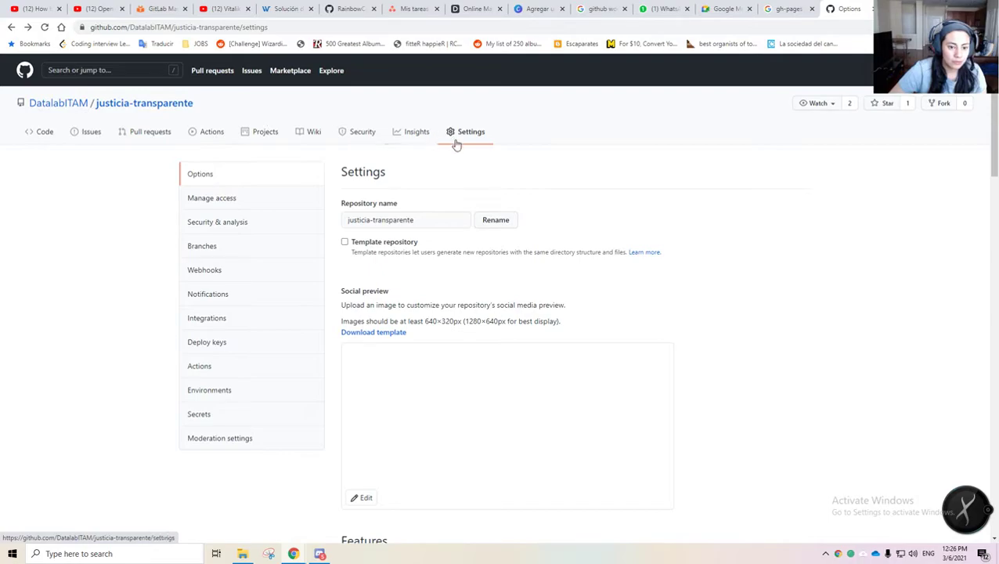
pyautogui.click(243, 201)
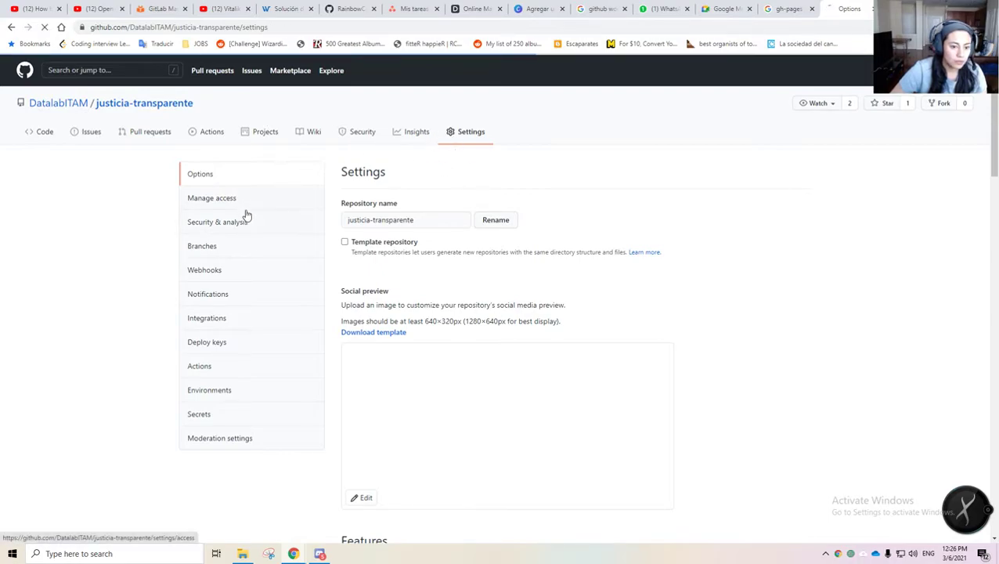
pyautogui.click(9, 28)
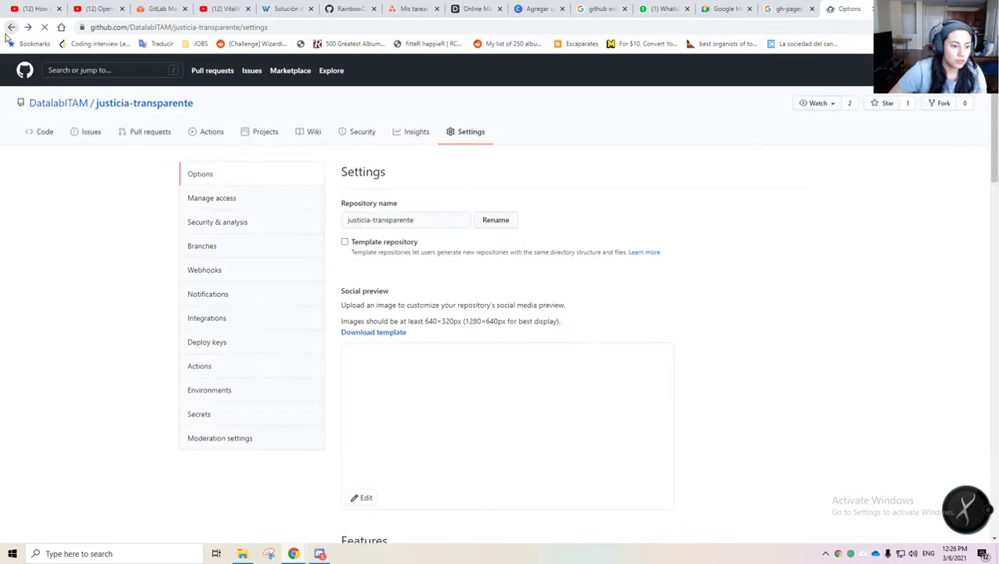
pyautogui.click(224, 246)
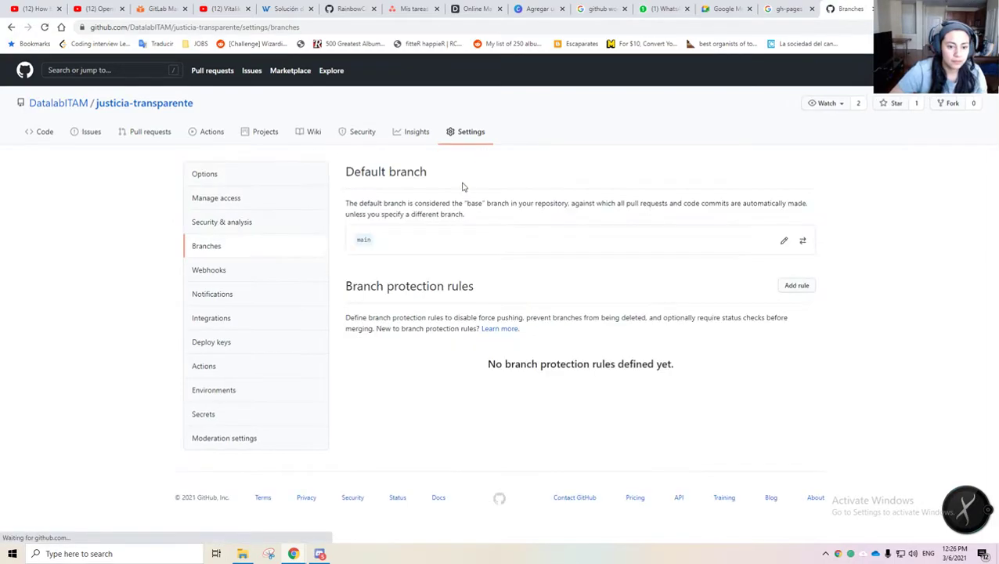
# - Switch the default branch from main to gh-pages and confirm the change
pyautogui.click(784, 244)
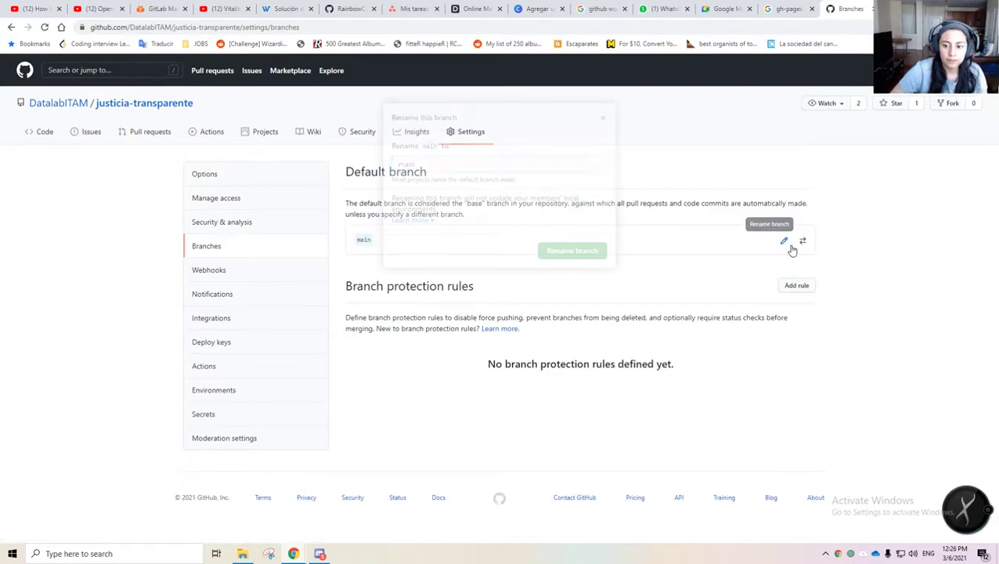
pyautogui.click(603, 118)
pyautogui.click(802, 241)
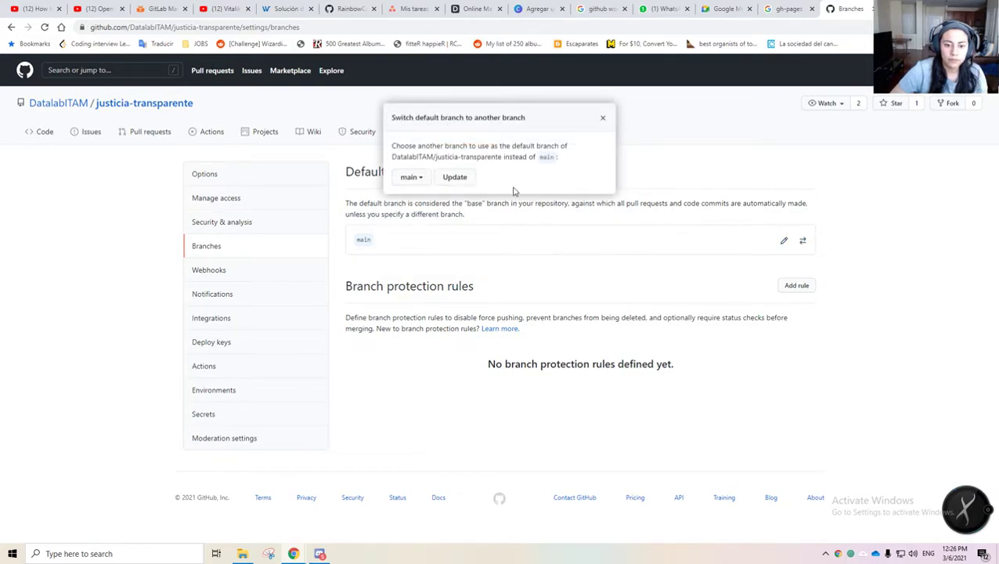
pyautogui.click(426, 178)
pyautogui.click(428, 243)
pyautogui.click(470, 177)
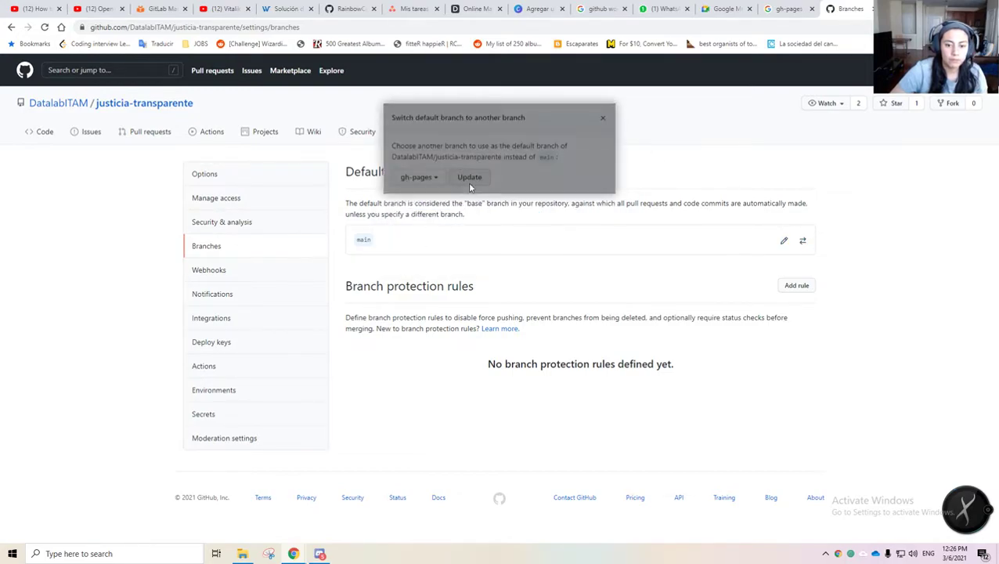
pyautogui.click(492, 240)
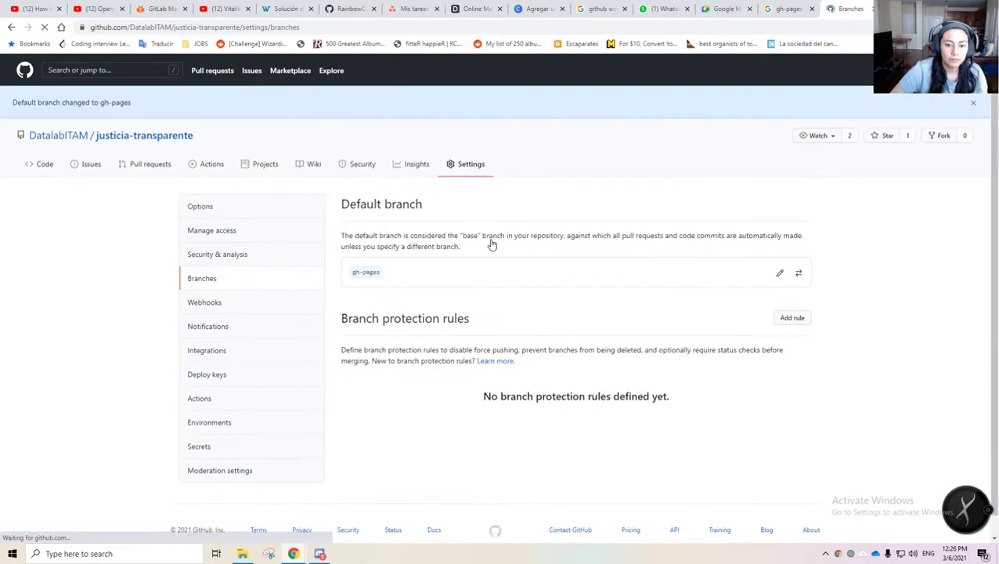
pyautogui.click(46, 164)
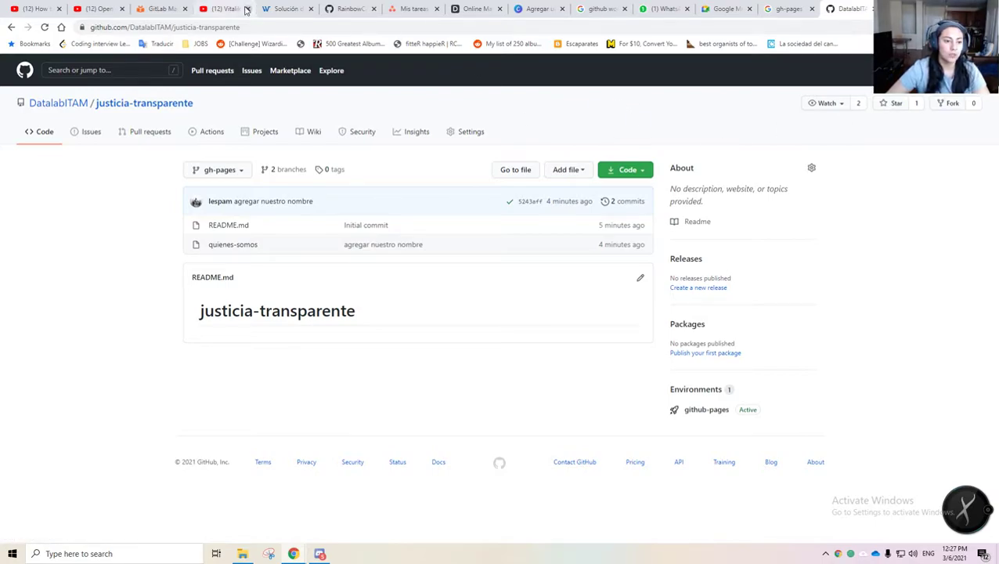
# - Create public repository hsgr with description 'serg' and a README file
pyautogui.click(23, 70)
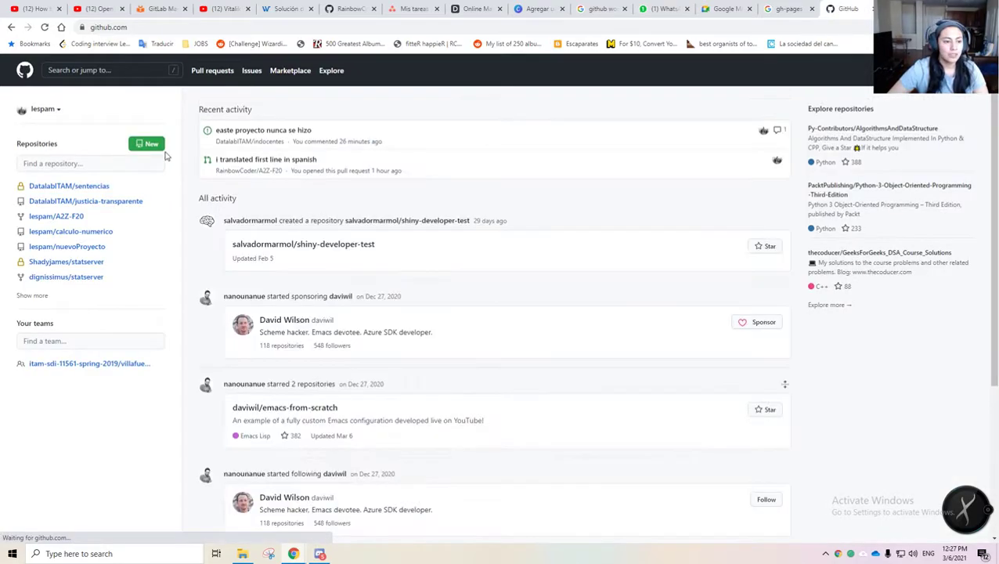
pyautogui.click(147, 146)
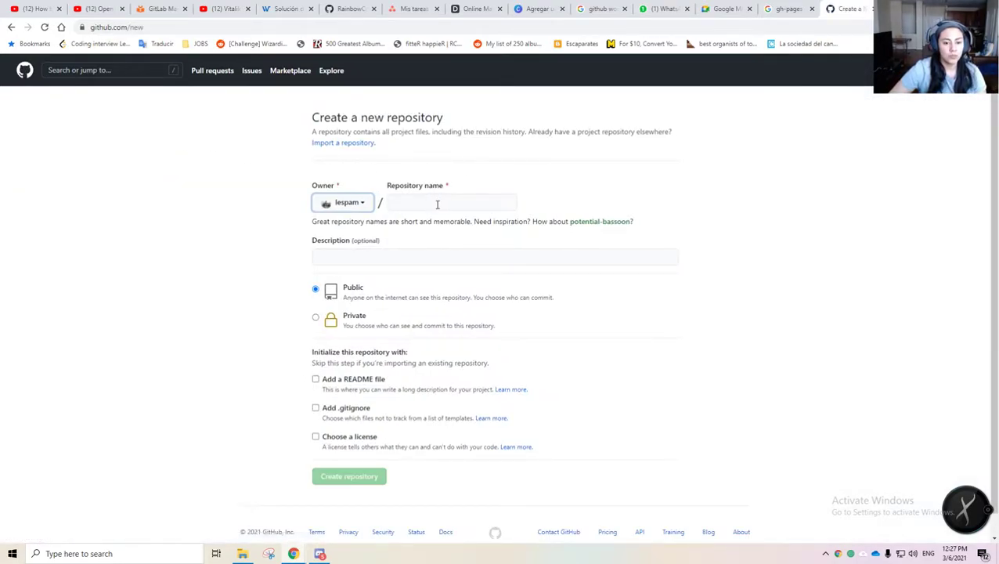
pyautogui.click(437, 203)
pyautogui.write('hsgr')
pyautogui.click(368, 259)
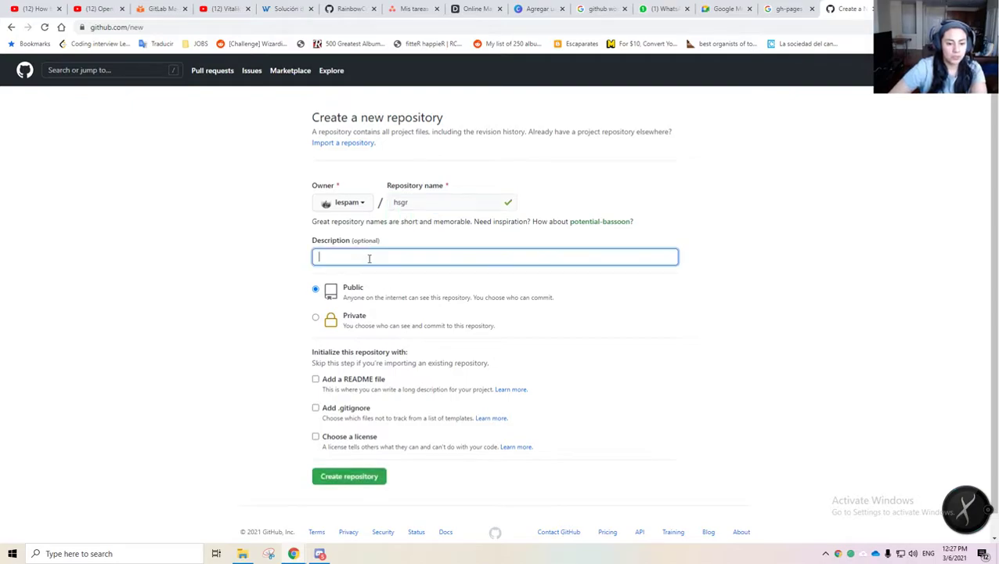
pyautogui.write('serg')
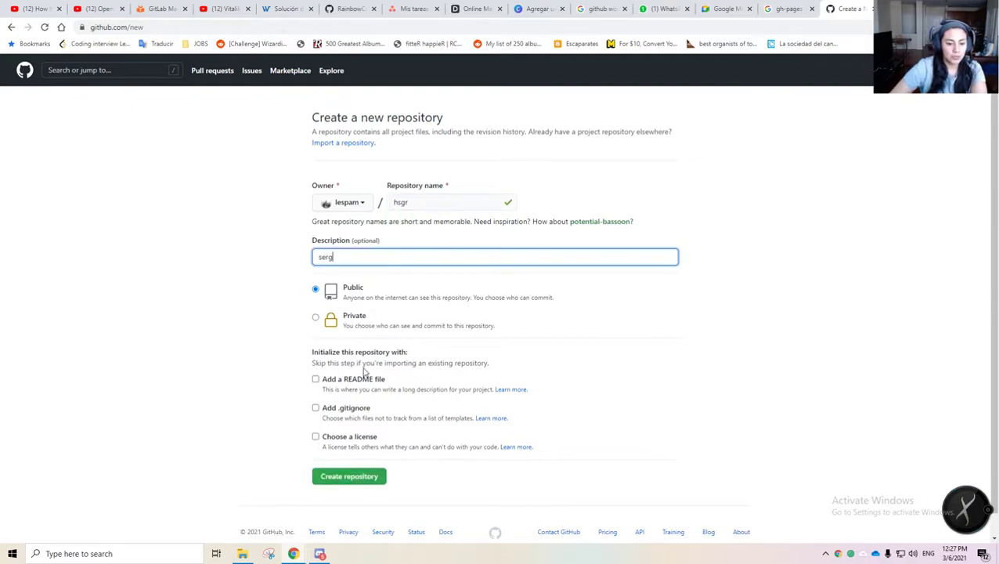
pyautogui.click(317, 380)
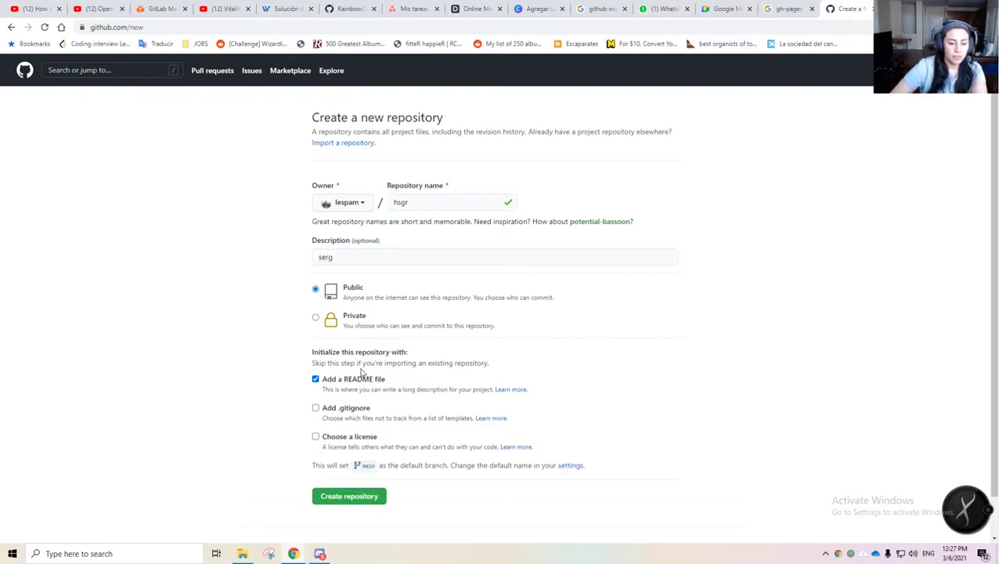
pyautogui.click(316, 379)
pyautogui.click(349, 381)
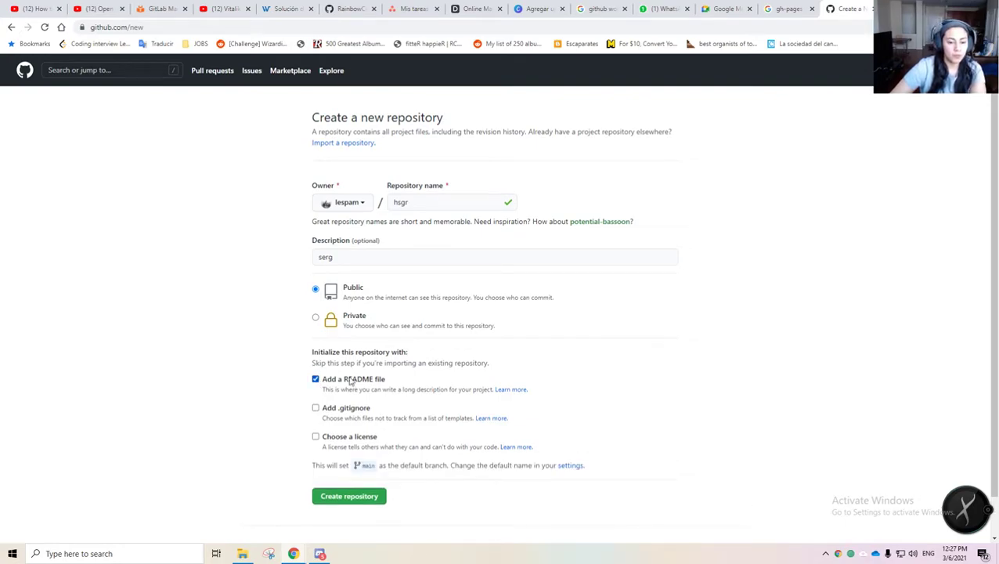
pyautogui.click(352, 500)
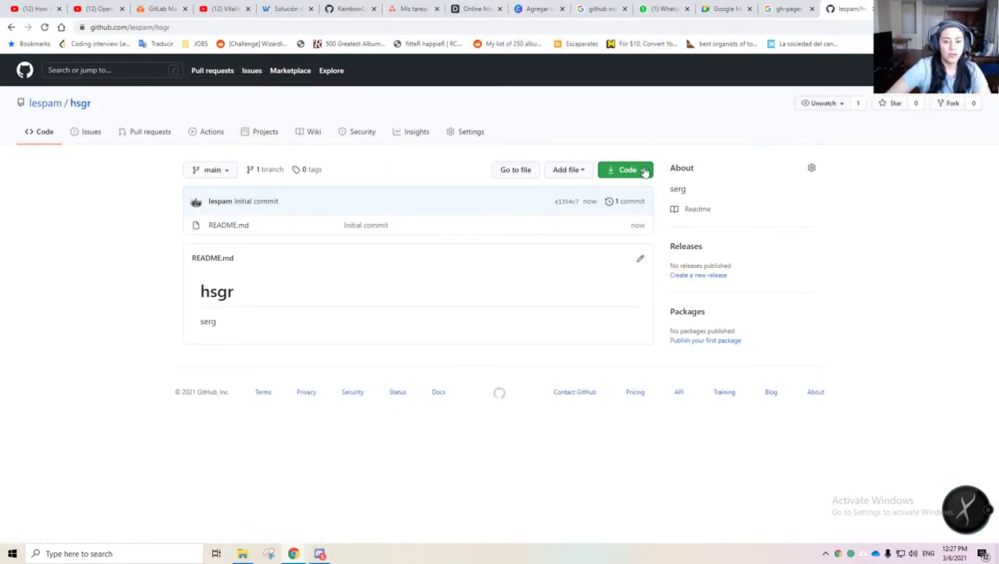
# - Download hsgr as a ZIP and open hsgr-main.zip in WinRAR
pyautogui.click(644, 171)
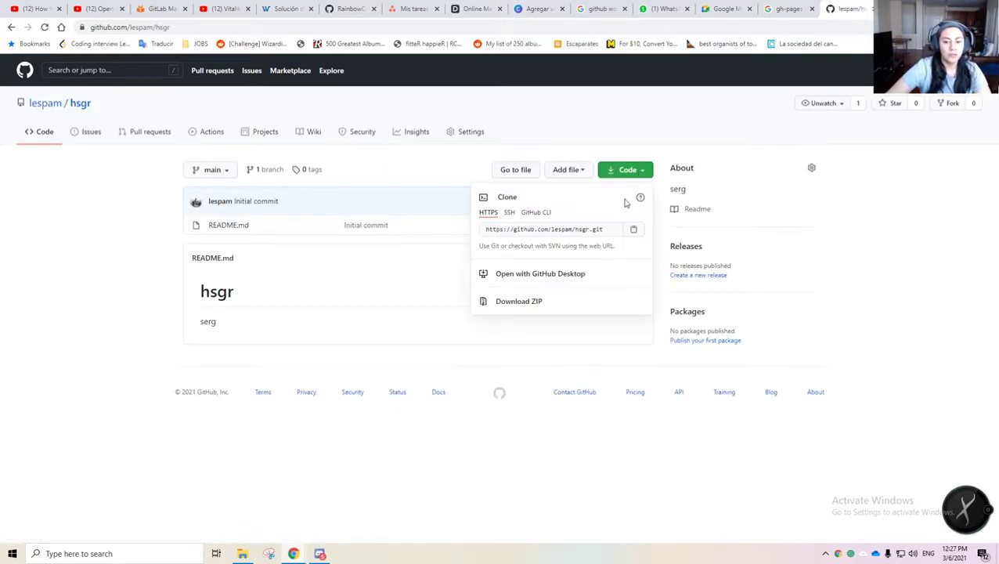
pyautogui.click(519, 301)
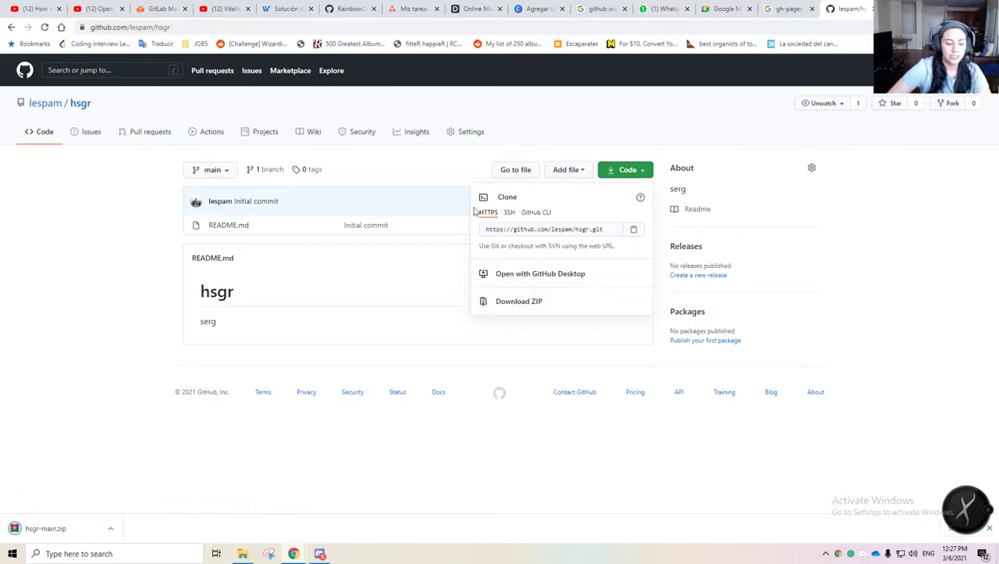
pyautogui.click(49, 531)
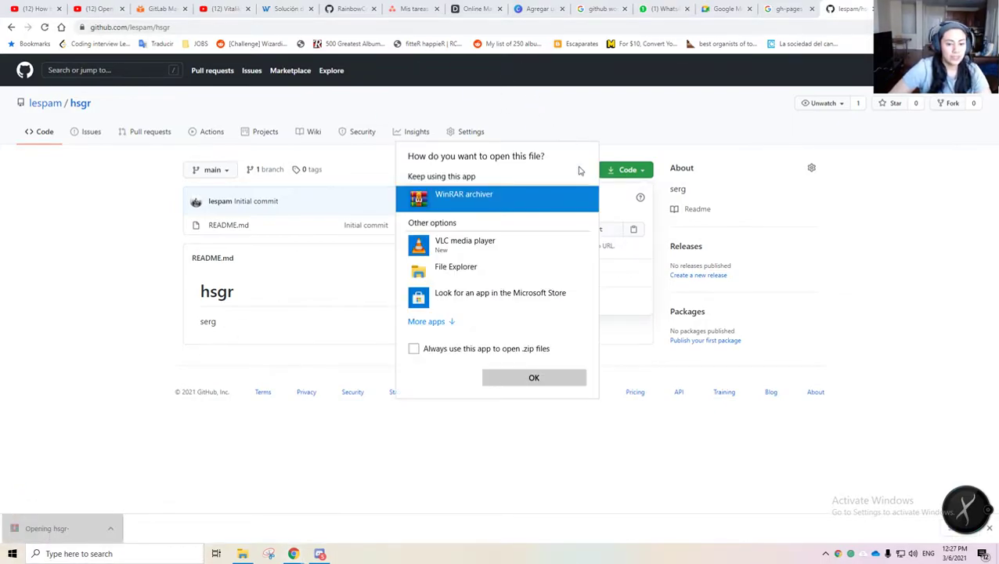
pyautogui.doubleClick(480, 201)
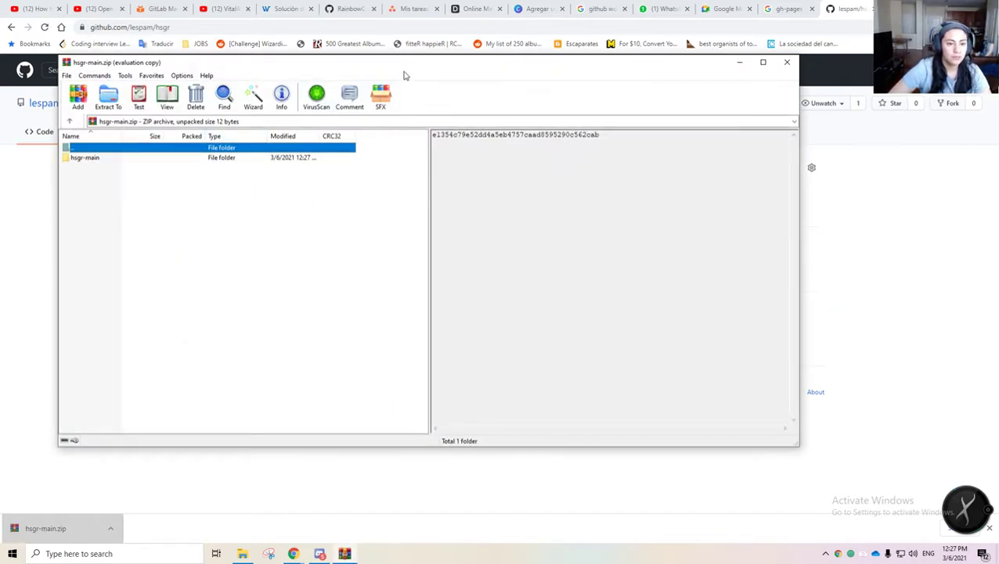
# - Select the hsgr-main folder inside hsgr-main.zip in WinRAR, keeping the GitHub page visible
pyautogui.moveTo(540, 67); pyautogui.dragTo(671, 92)
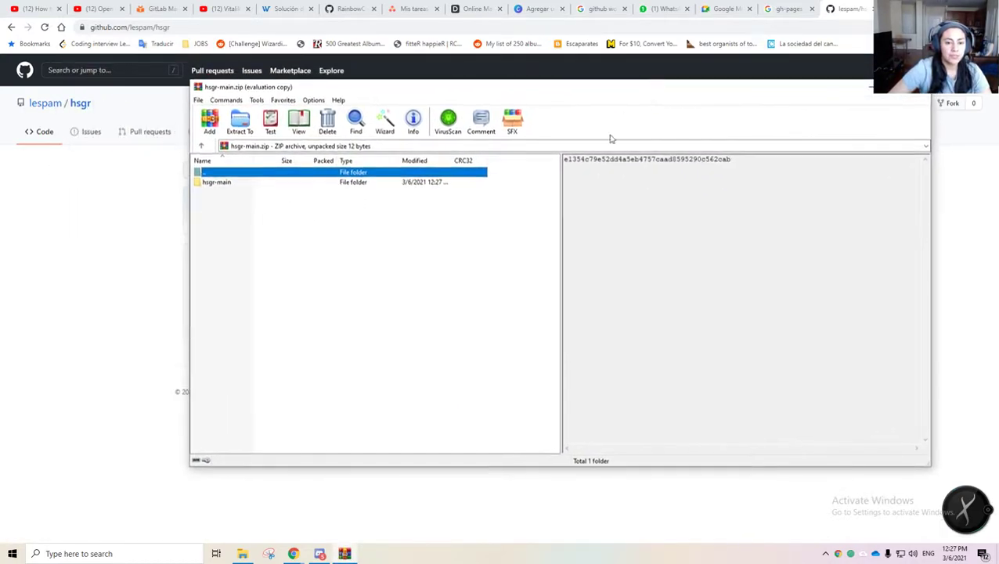
pyautogui.click(235, 182)
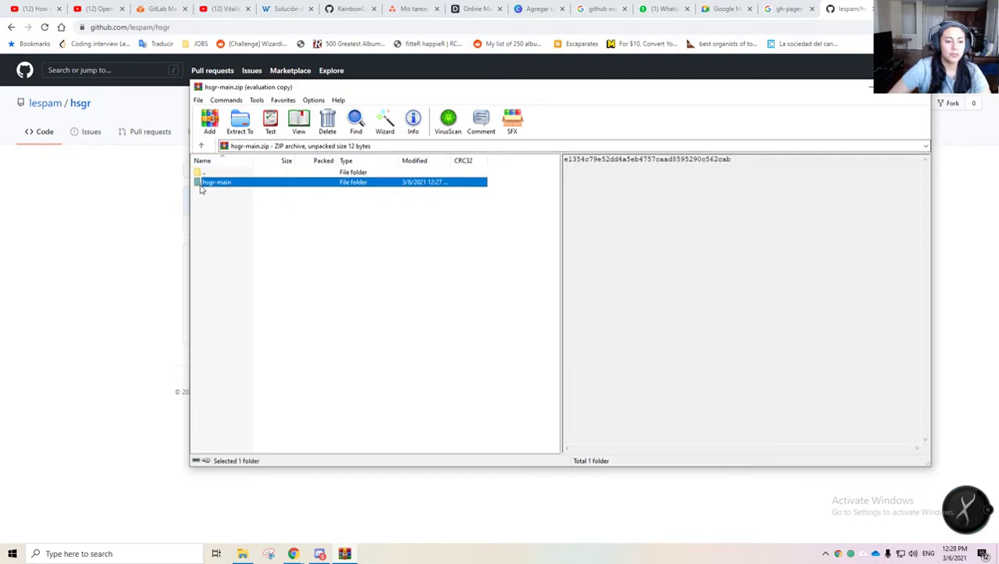
pyautogui.moveTo(191, 192); pyautogui.dragTo(299, 208)
# - Launch Command Prompt by searching 'term' from the Start menu, placing it over the archive
pyautogui.click(12, 553)
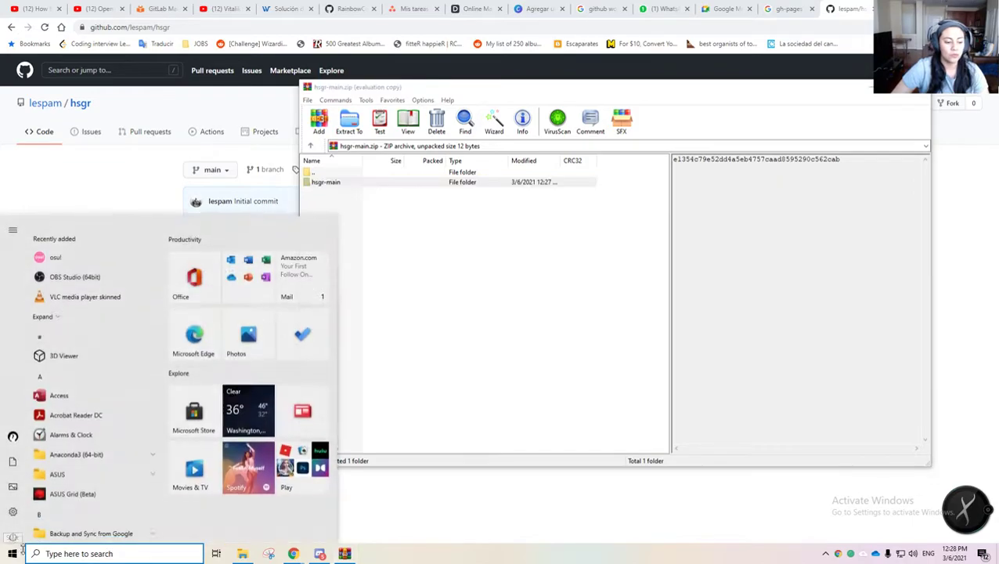
pyautogui.write('s')
pyautogui.press('BackSpace')
pyautogui.write('git')
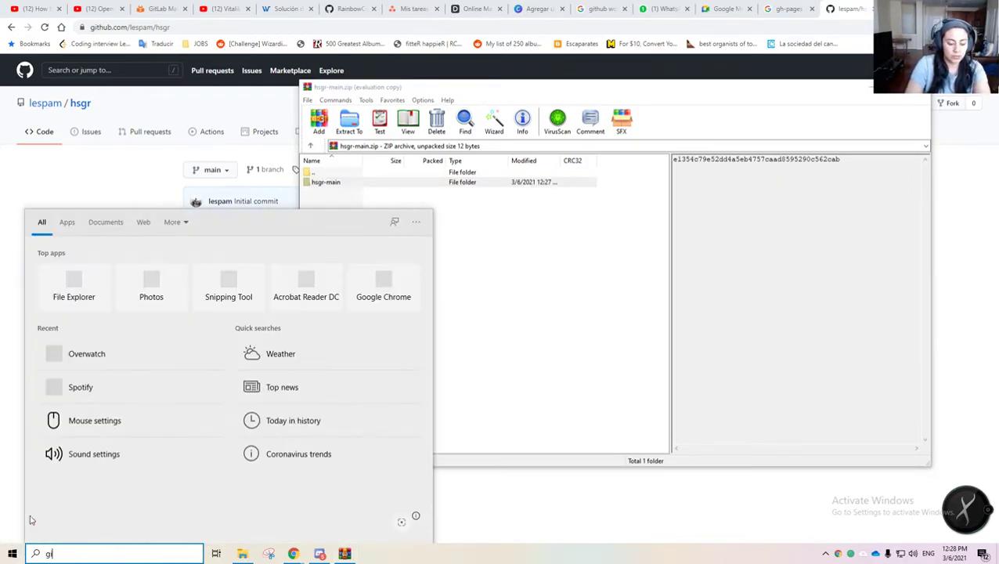
pyautogui.press('BackSpace')
pyautogui.press('BackSpace')
pyautogui.press('BackSpace')
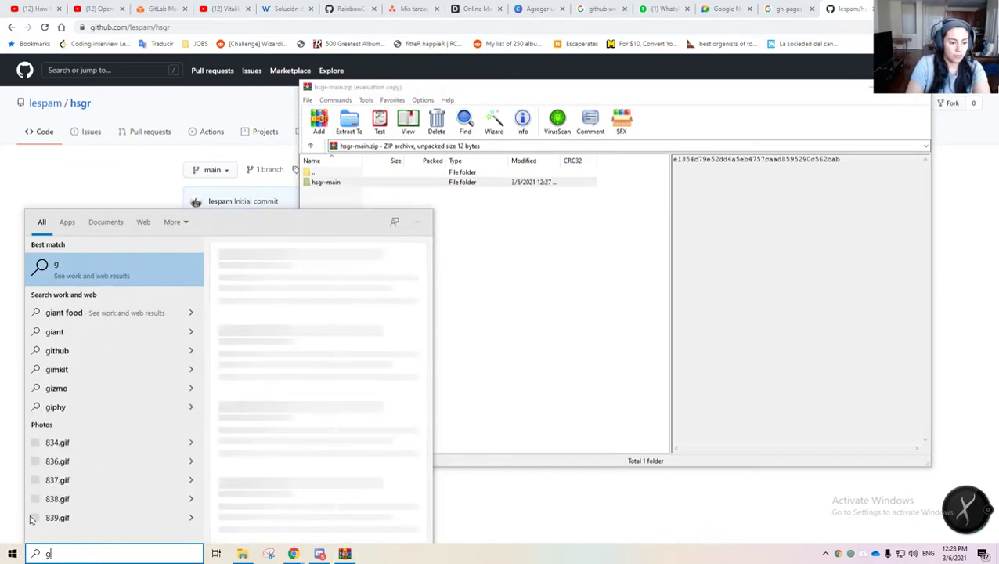
pyautogui.write('term')
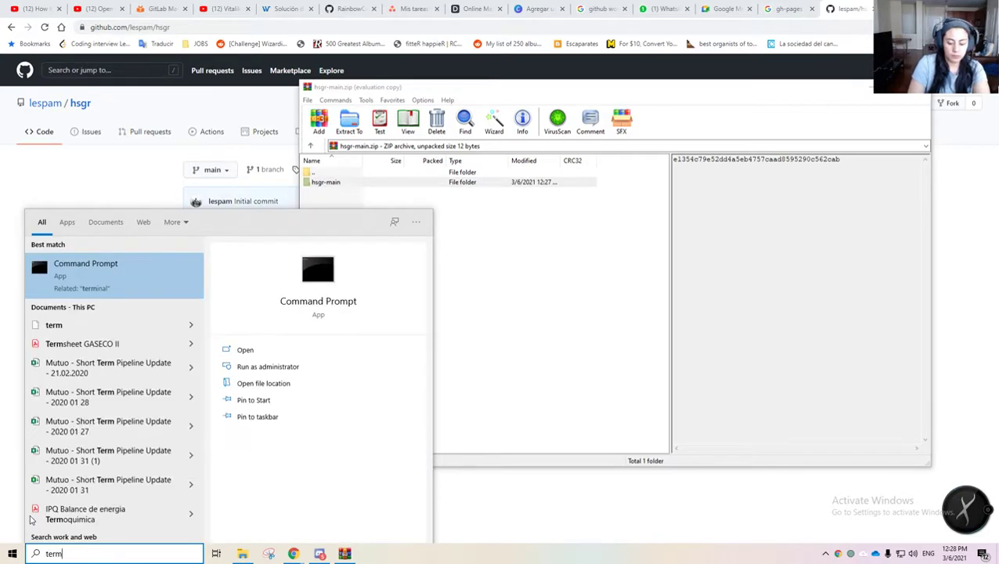
pyautogui.press('Return')
pyautogui.moveTo(306, 71); pyautogui.dragTo(625, 213)
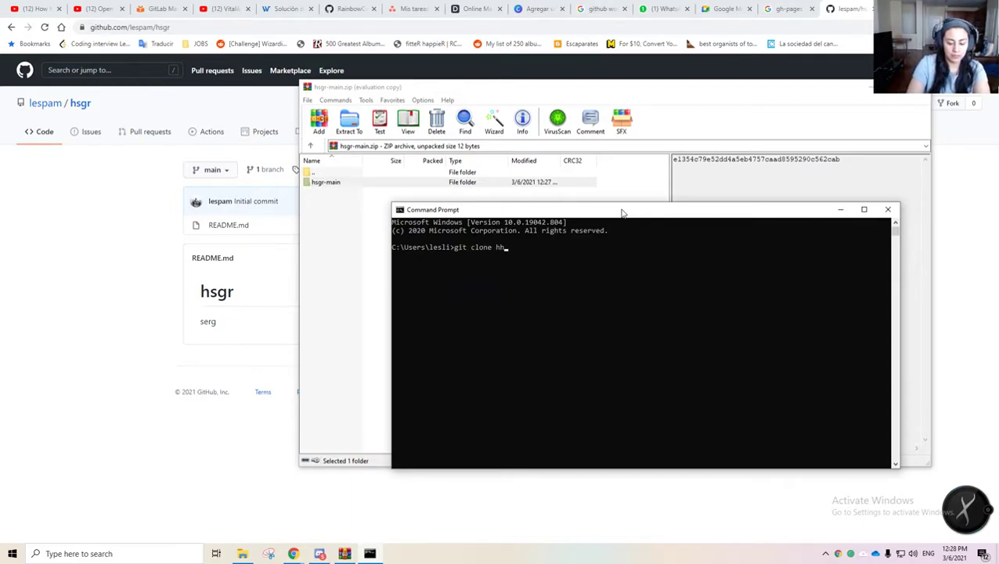
# - Run the git clone command, then stage everything with 'git add .'
pyautogui.press('Return')
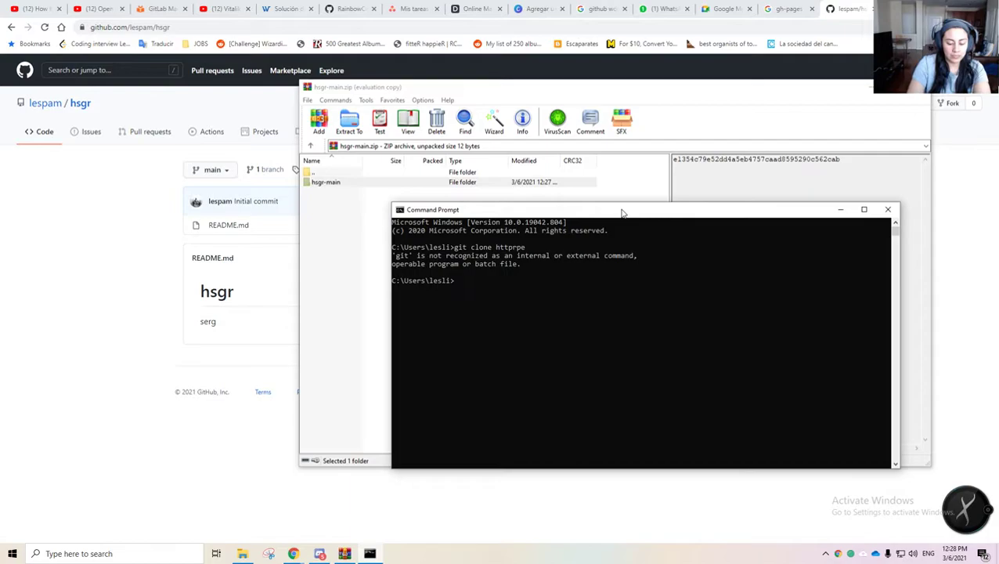
pyautogui.write('git')
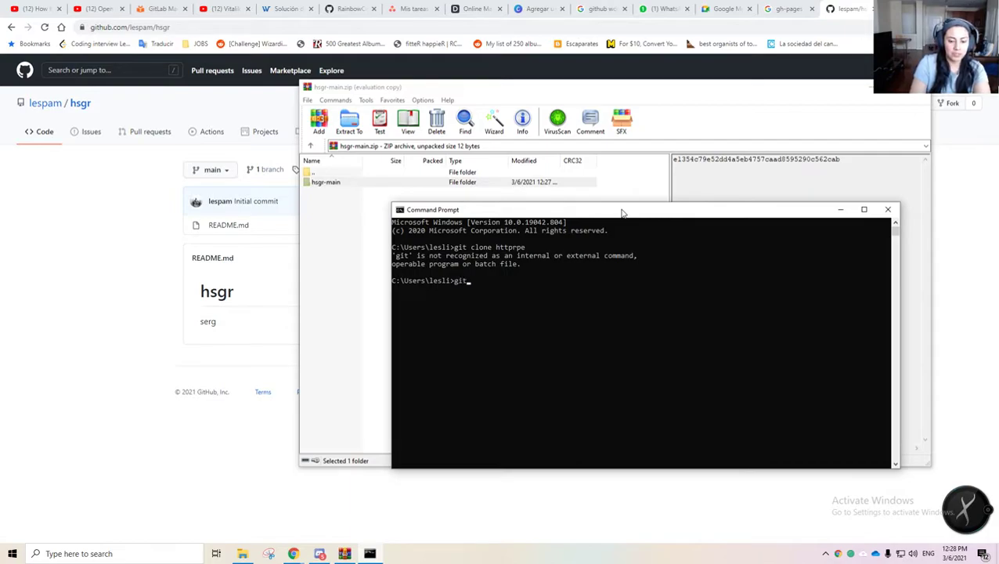
pyautogui.write(' add .')
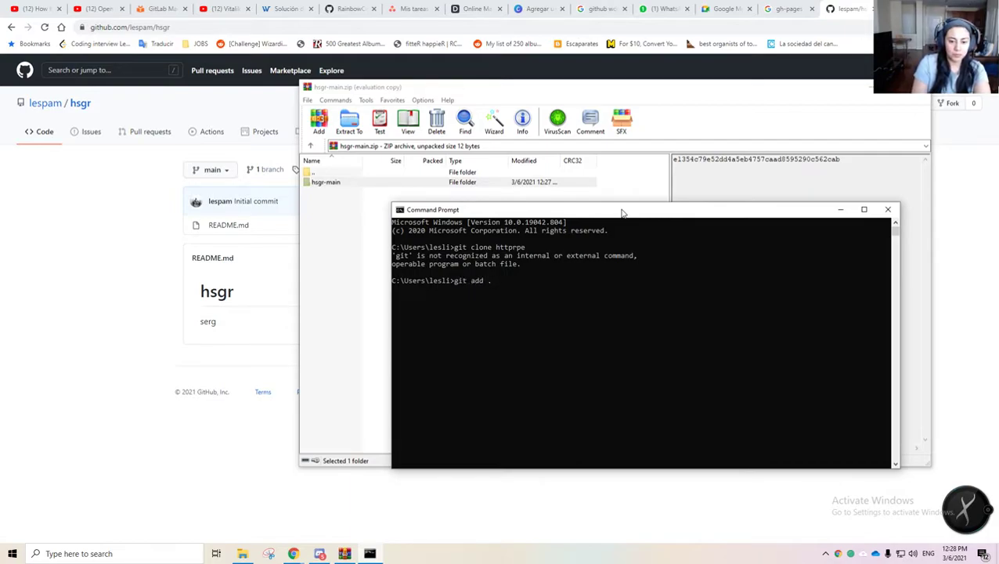
pyautogui.press('Return')
# - Commit with message 'hiciumis acmbios' and run 'git push origin gh-pages'
pyautogui.write('git commit')
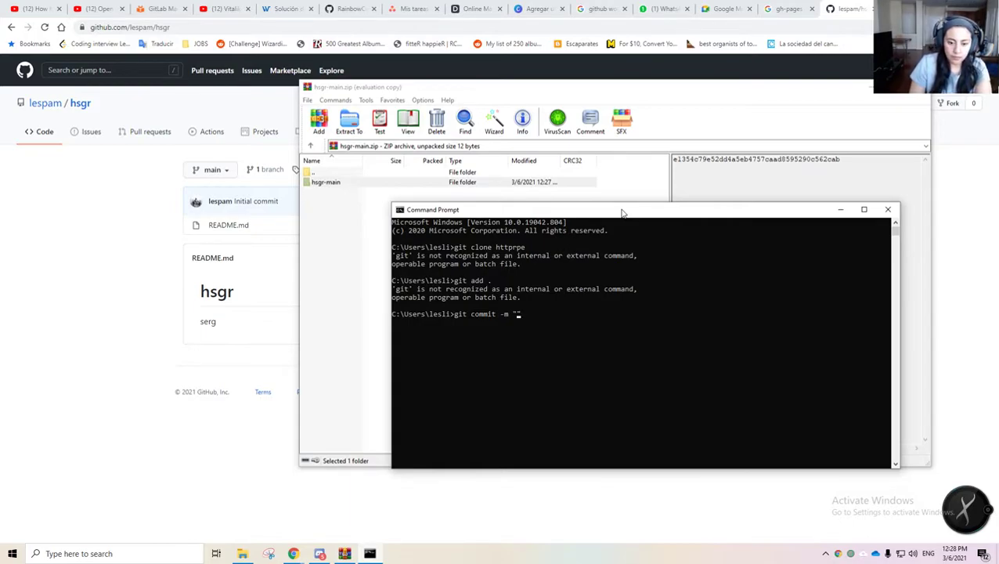
pyautogui.write('-m ""')
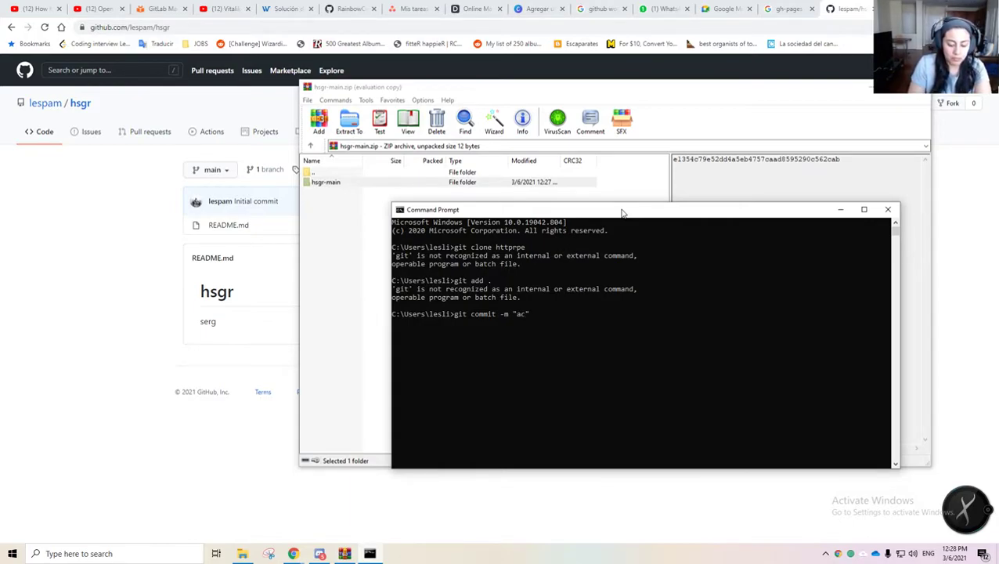
pyautogui.write('hic')
pyautogui.write('iumis acmbios')
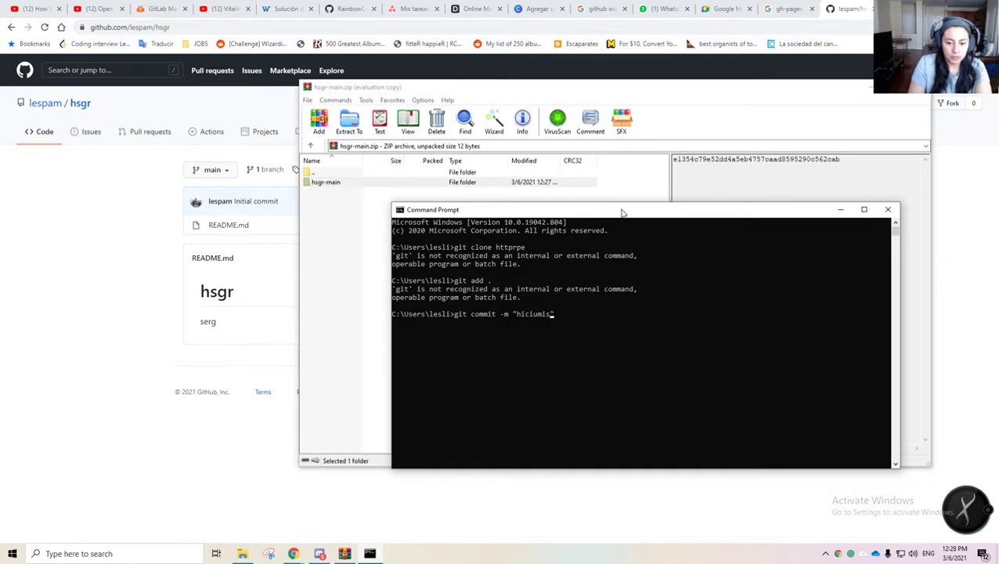
pyautogui.press('Return')
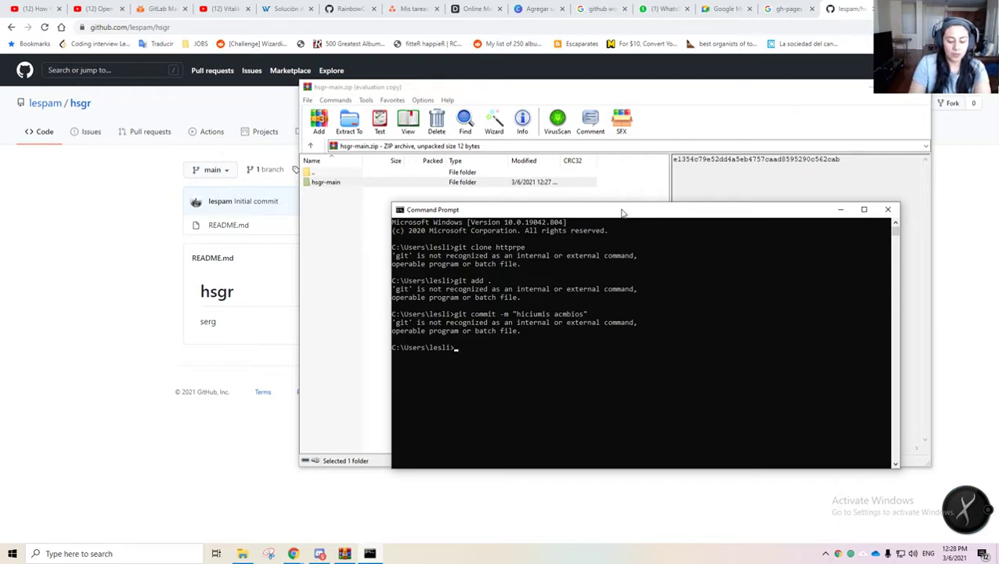
pyautogui.write('git push origina')
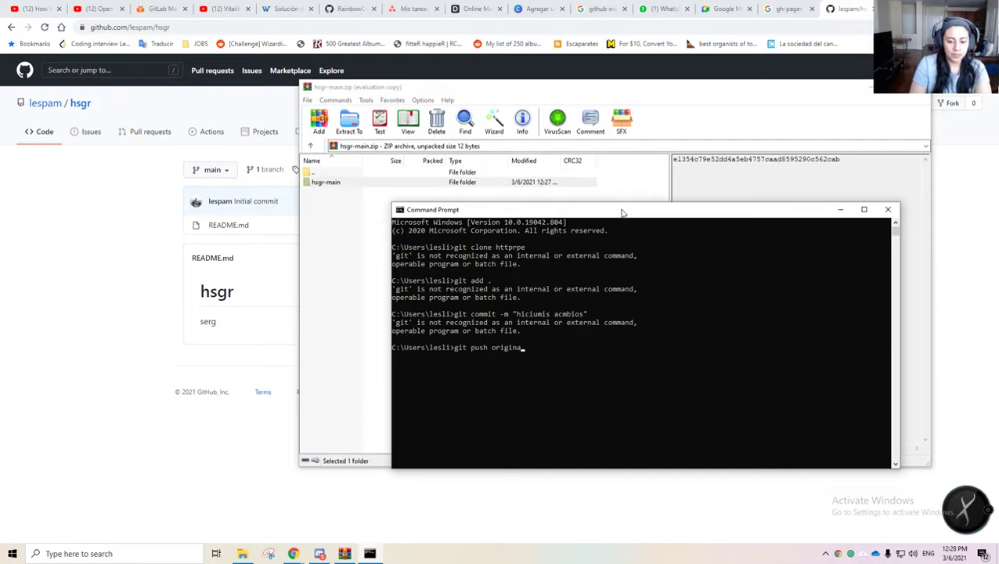
pyautogui.press('BackSpace')
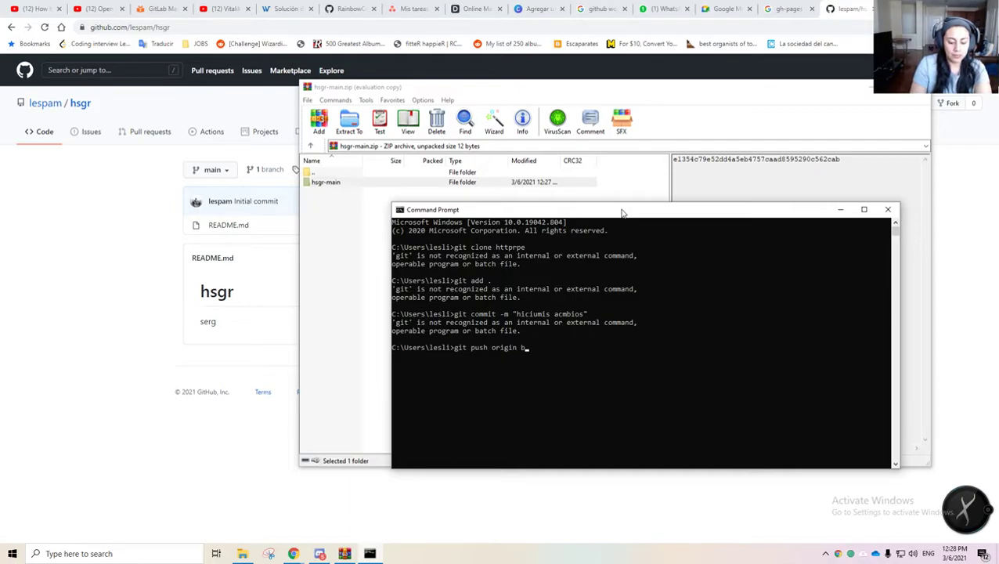
pyautogui.write('gh-')
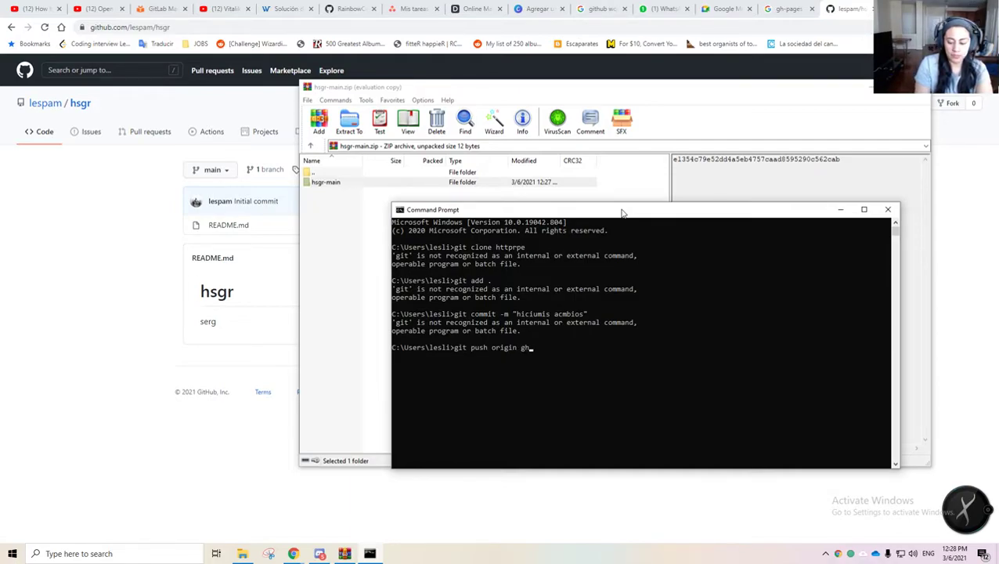
pyautogui.write('pages')
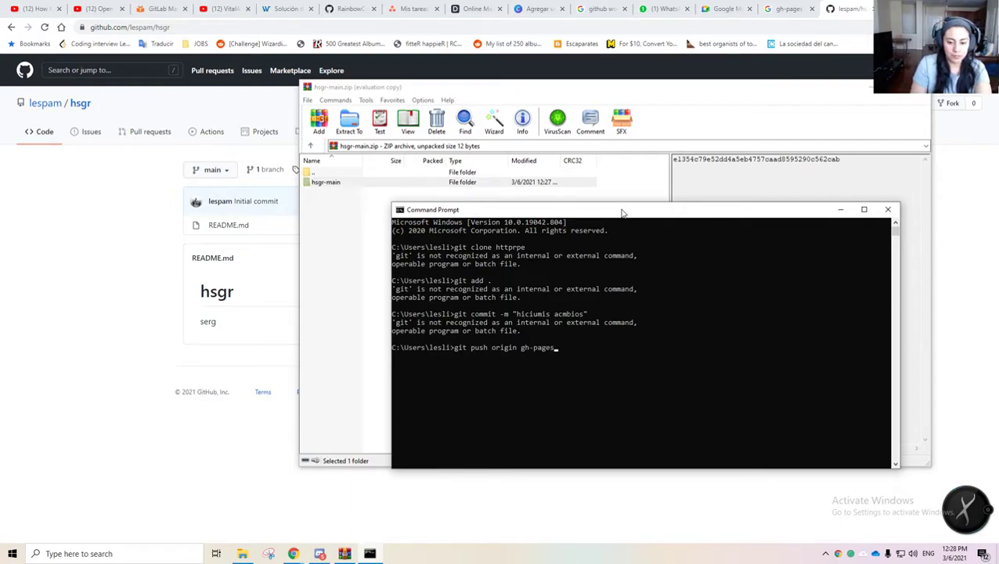
pyautogui.press('Return')
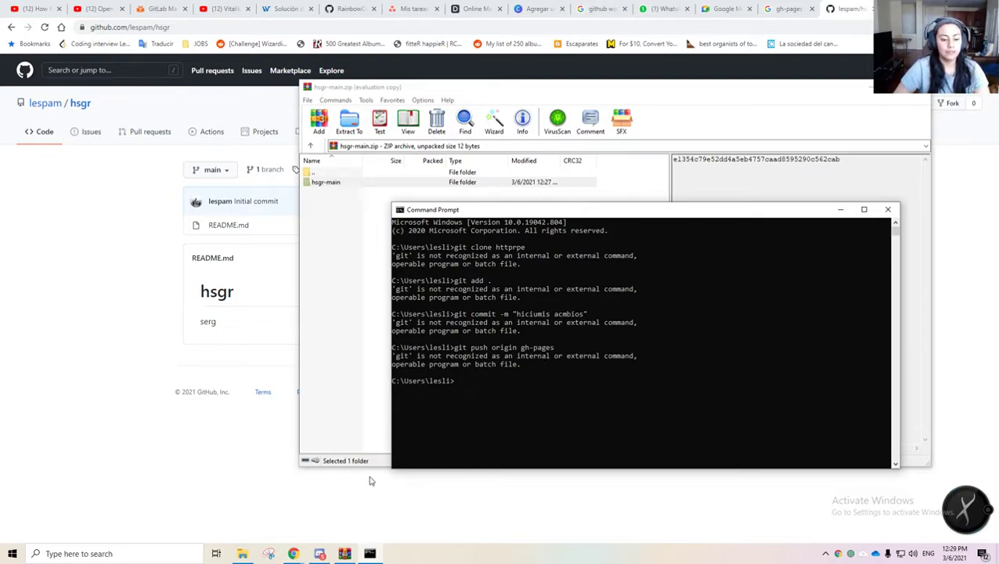
# - Open the Capitulos Revisados folder in File Explorer
pyautogui.click(345, 352)
pyautogui.click(242, 553)
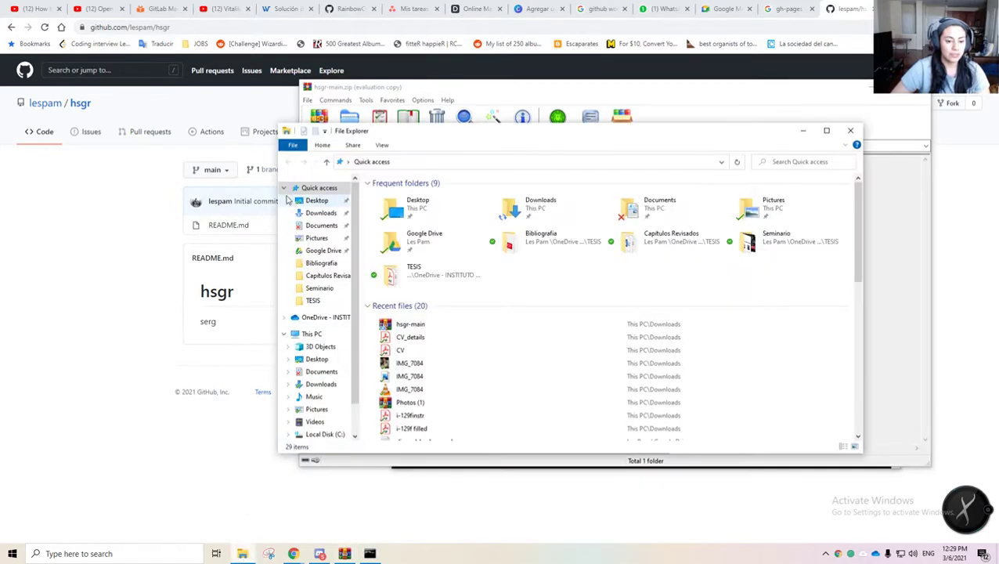
pyautogui.click(330, 279)
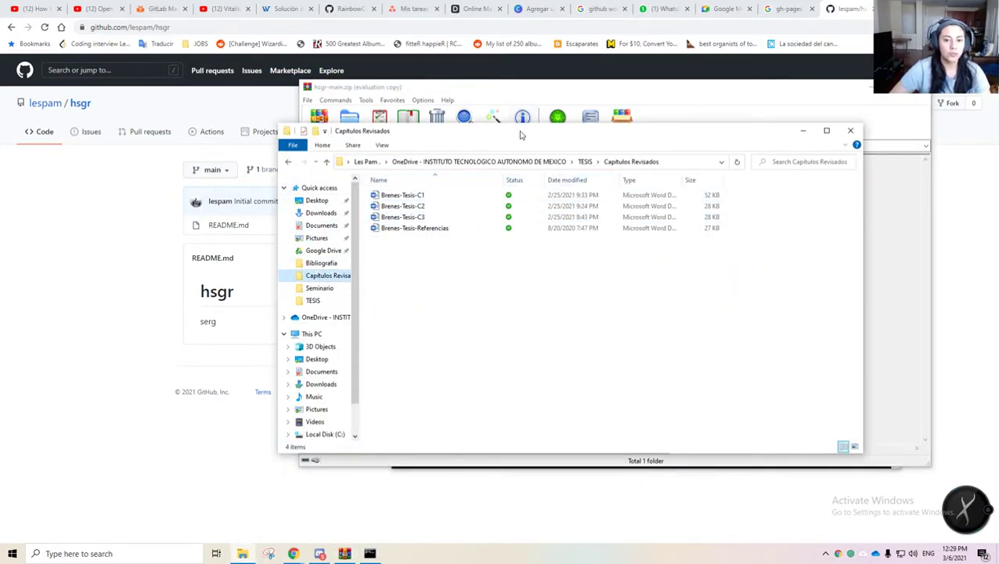
pyautogui.moveTo(522, 137); pyautogui.dragTo(375, 155)
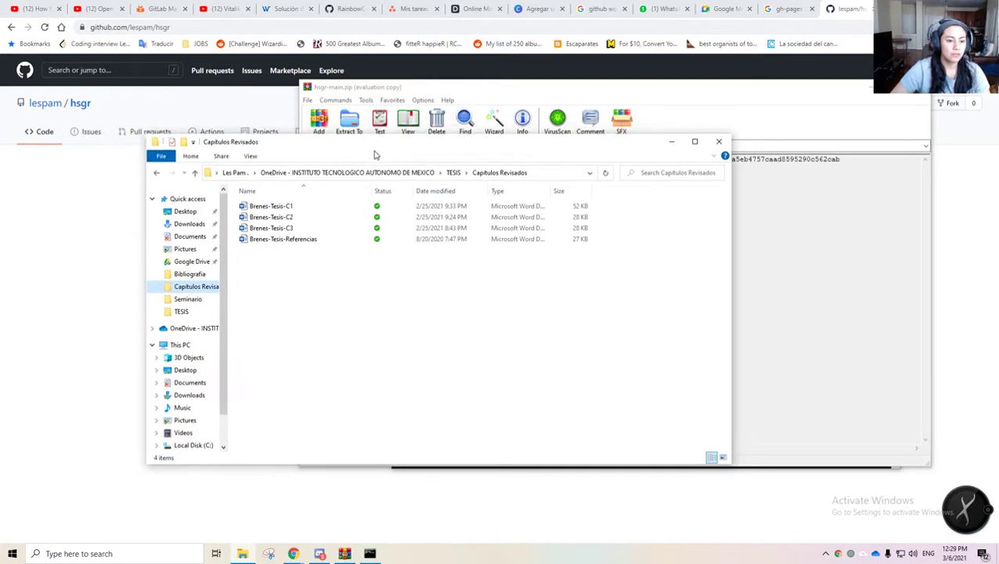
# - Rerun the gh-pages push command with the Brenes-Tesis-Referencias document path appended
pyautogui.click(123, 276)
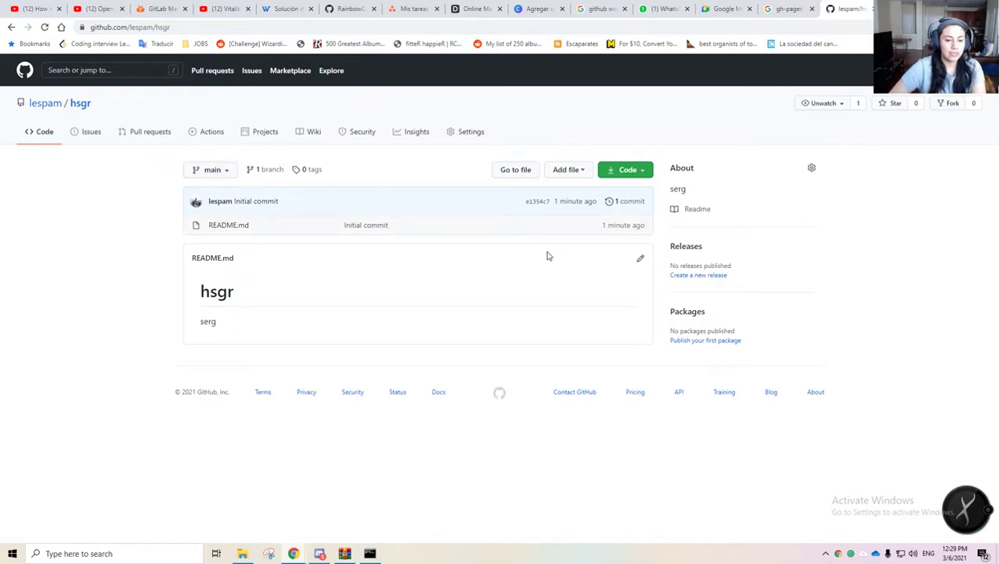
pyautogui.hotkey('alt', 'Tab')
pyautogui.hotkey('alt', 'Tab')
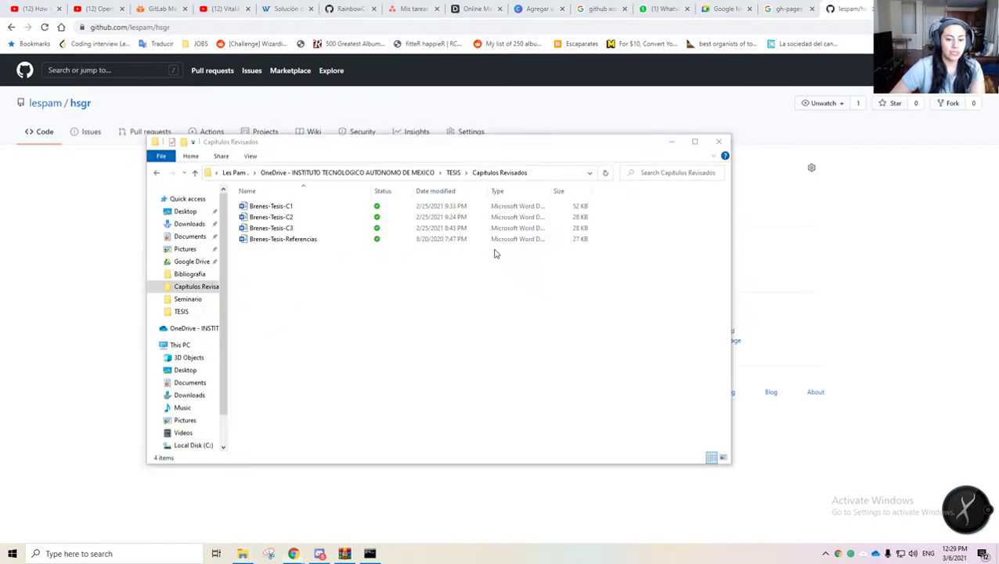
pyautogui.hotkey('alt', 'Tab')
pyautogui.press('Tab')
pyautogui.hotkey('alt', 'Tab')
pyautogui.moveTo(287, 228); pyautogui.dragTo(513, 398)
pyautogui.press('Up')
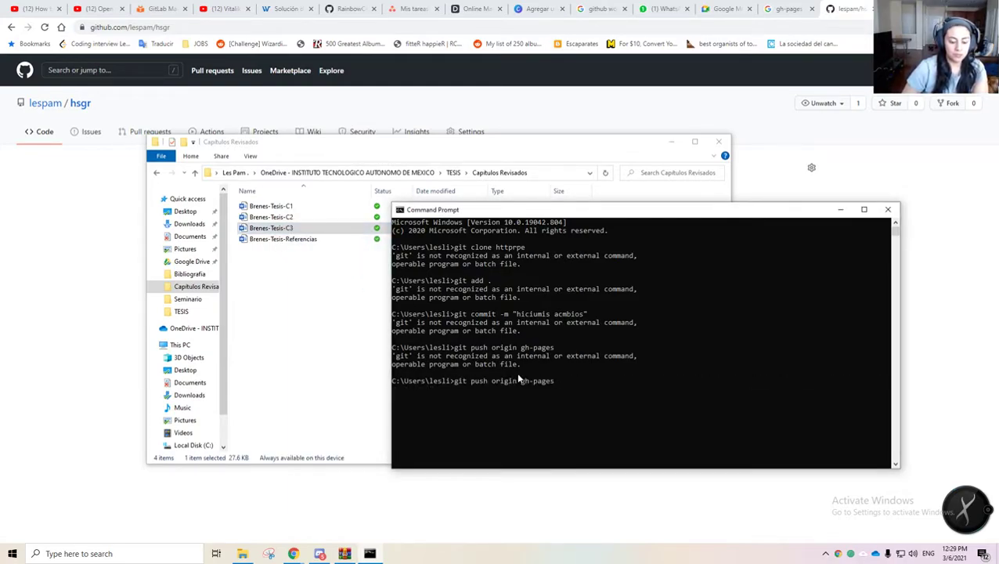
pyautogui.moveTo(309, 241); pyautogui.dragTo(602, 398)
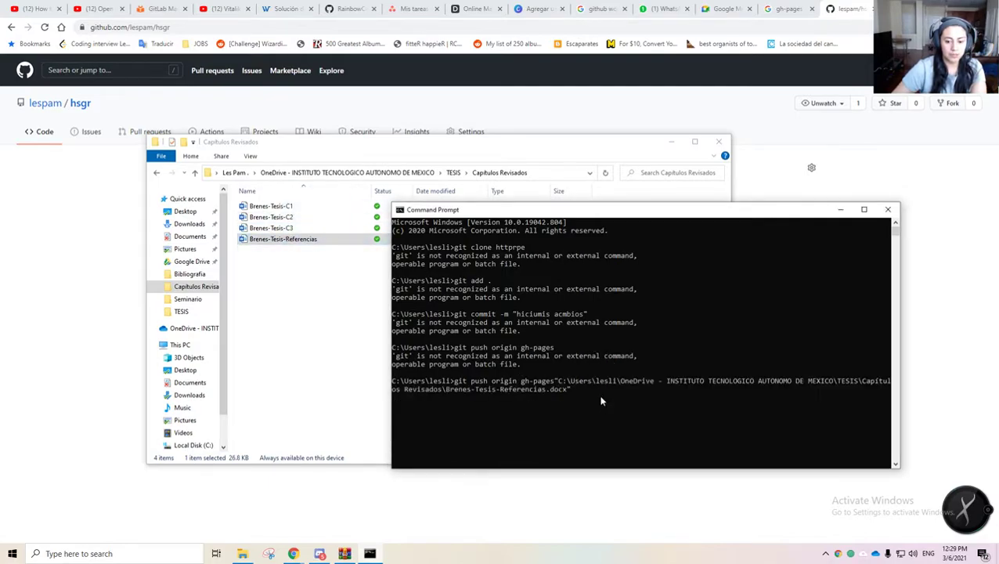
pyautogui.press('Return')
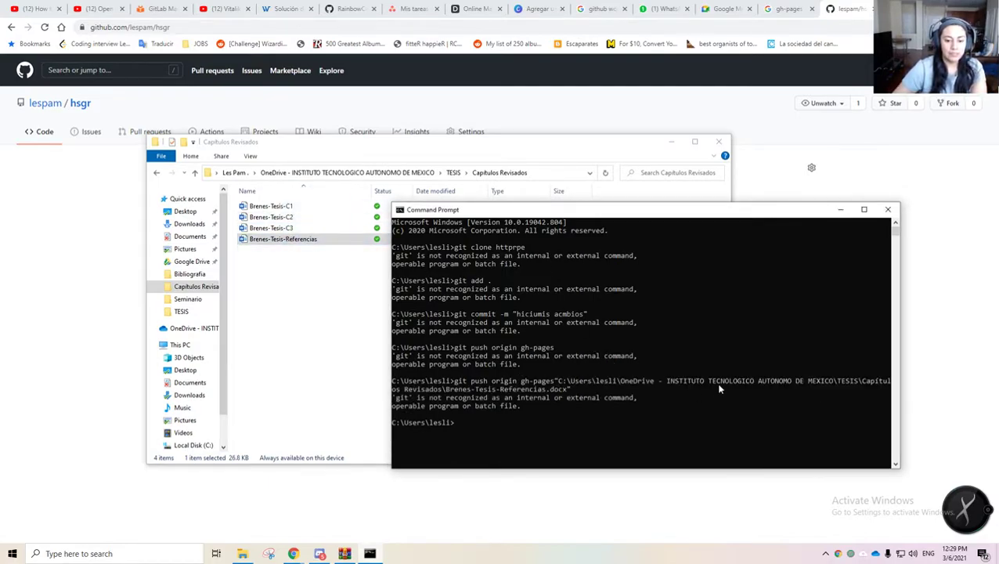
pyautogui.click(319, 319)
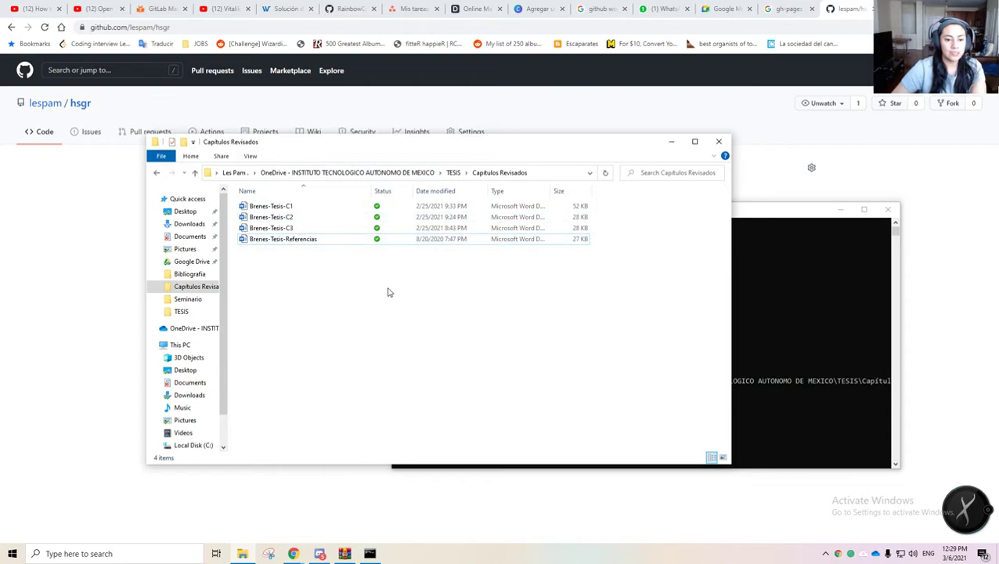
pyautogui.click(799, 359)
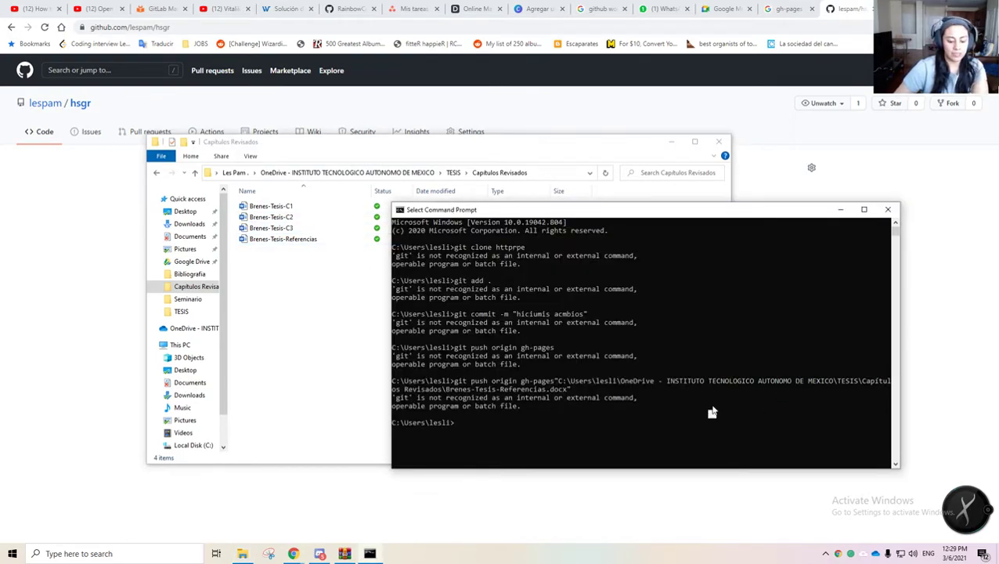
# - Enter 'git init' at the prompt without running it, then return to the hsgr repository page
pyautogui.write('git init')
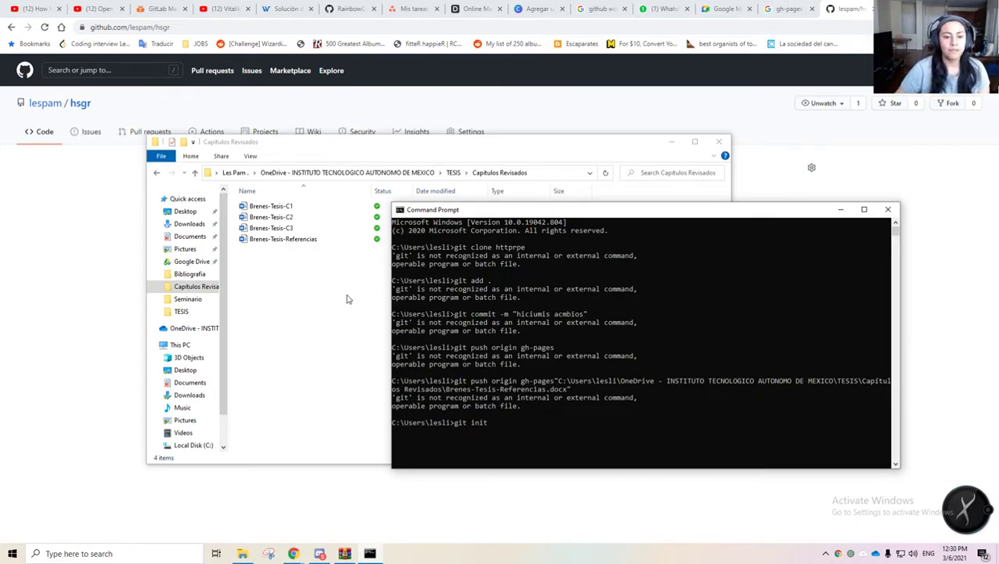
pyautogui.click(98, 252)
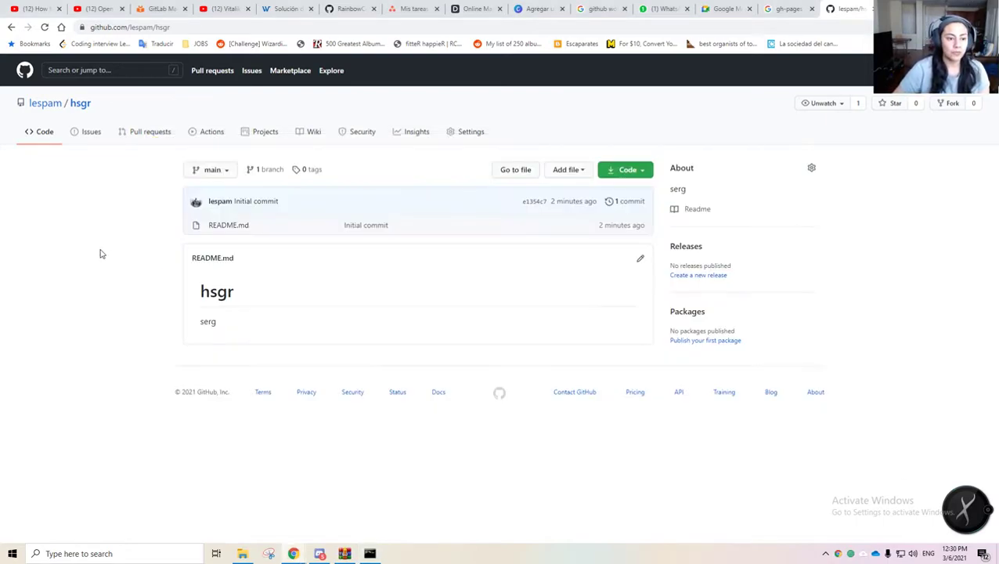
# - Fill in the new-repository form with the name micopia and the Add a README option ticked
pyautogui.click(51, 105)
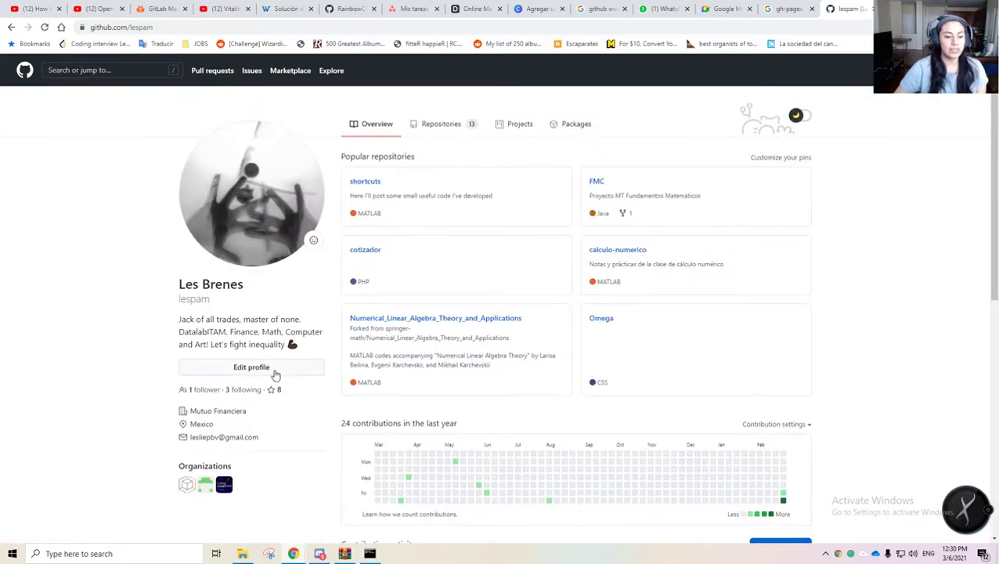
pyautogui.click(26, 72)
pyautogui.click(157, 144)
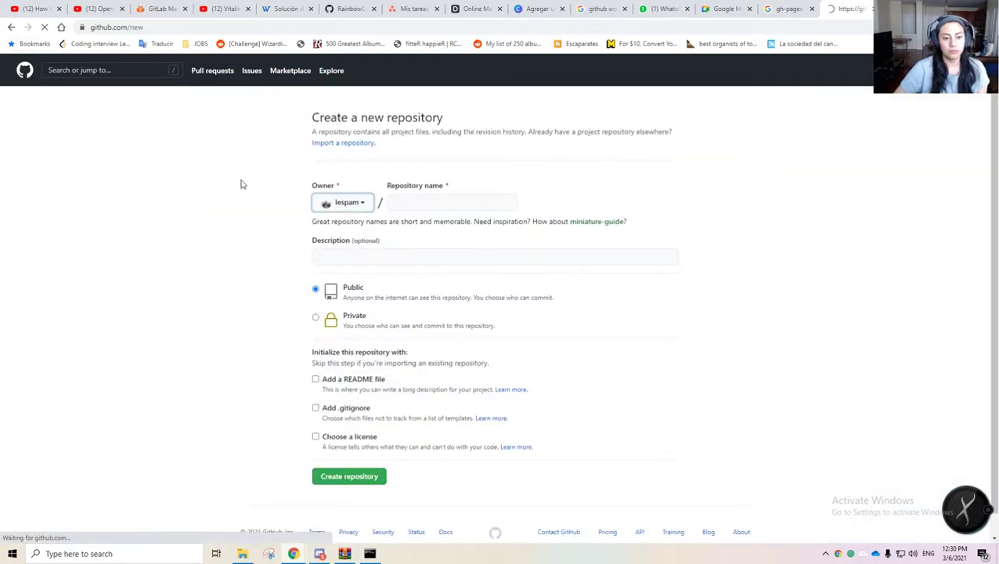
pyautogui.click(430, 201)
pyautogui.write('micopia')
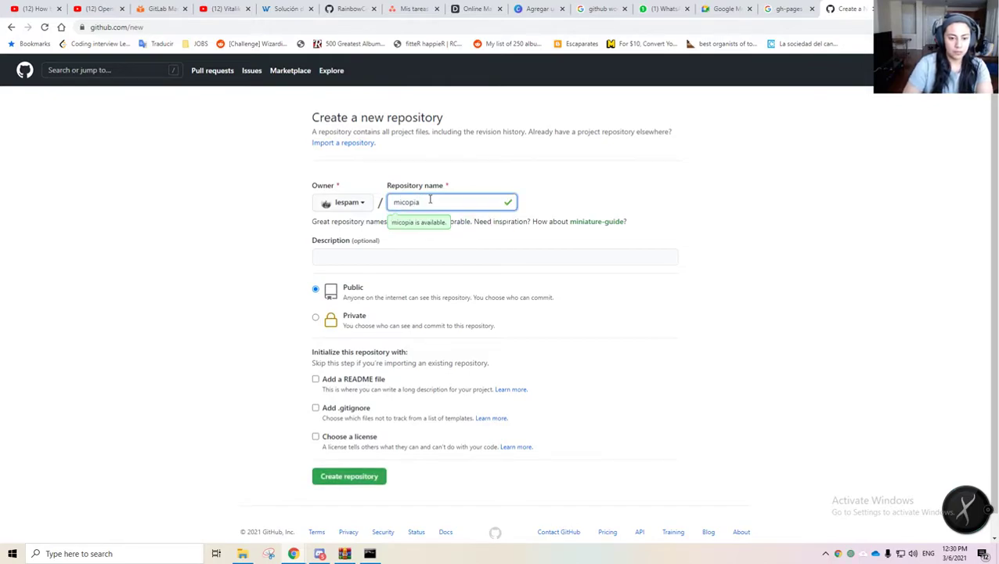
pyautogui.click(364, 383)
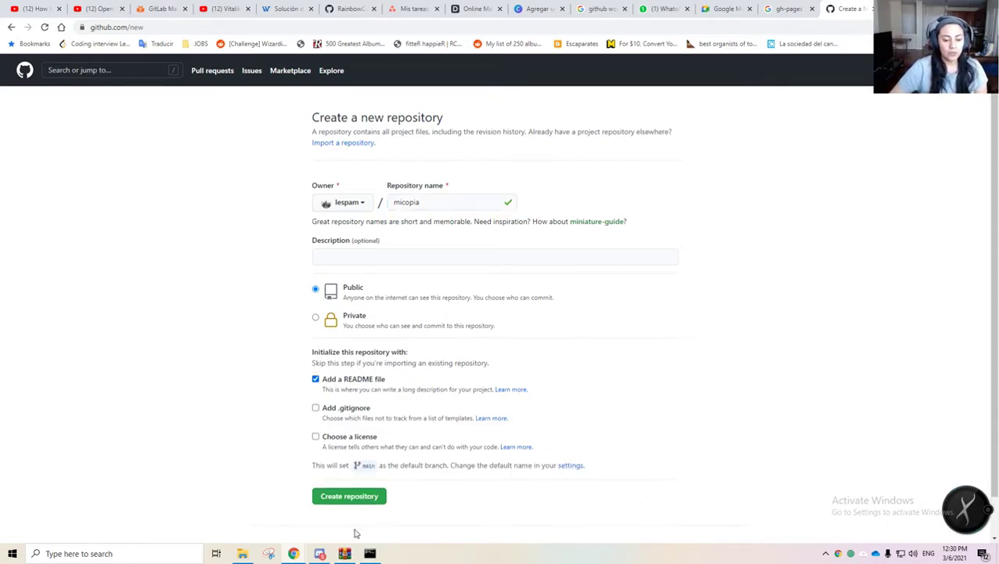
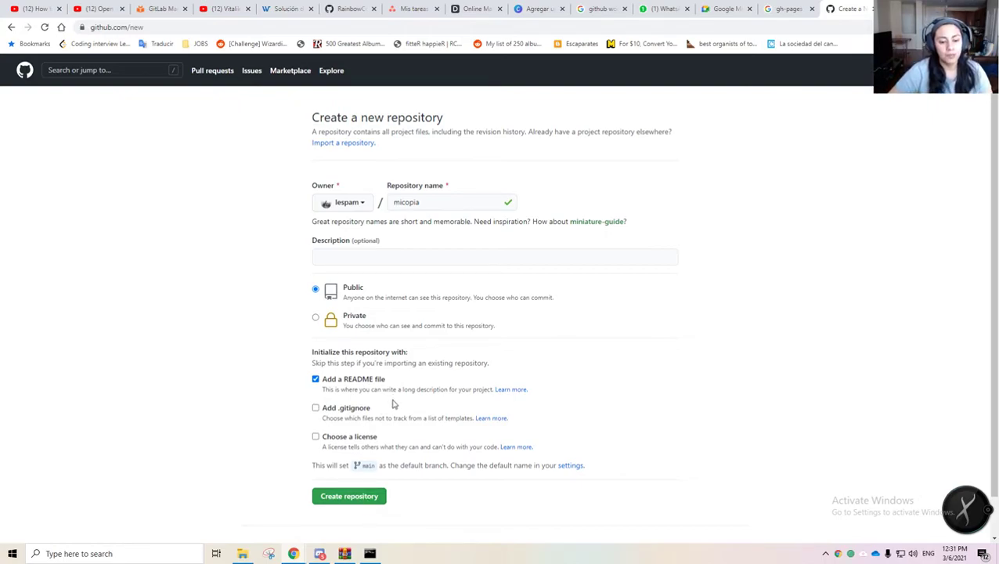
# - Untick 'Add a README file' and create the empty micopia repository
pyautogui.click(324, 381)
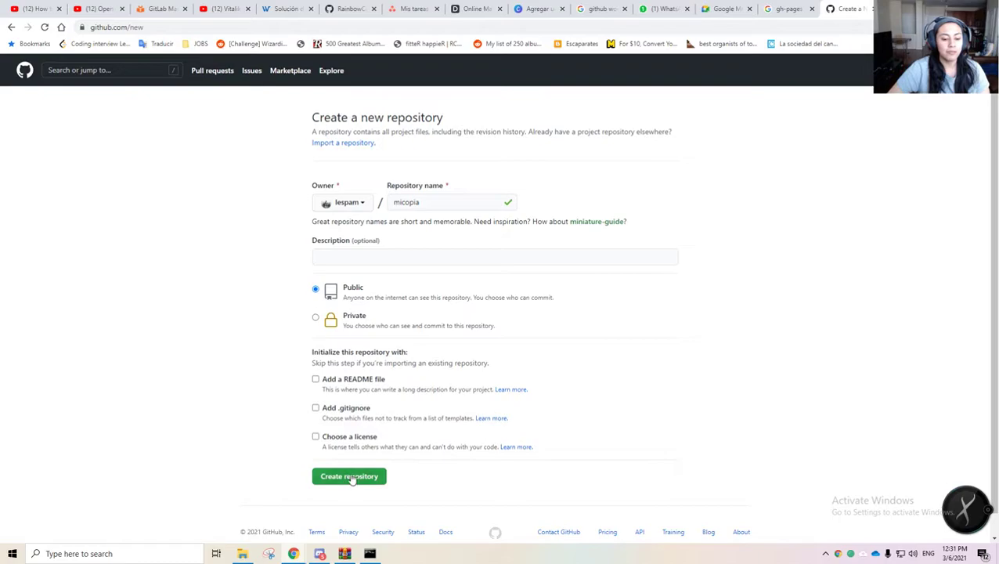
pyautogui.click(349, 475)
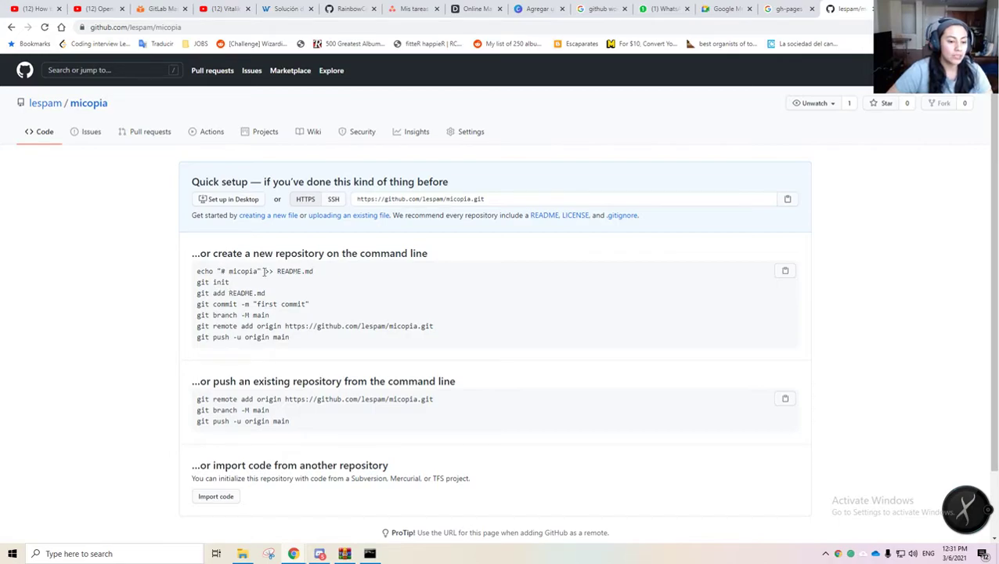
pyautogui.scroll(-2, 217, 229)
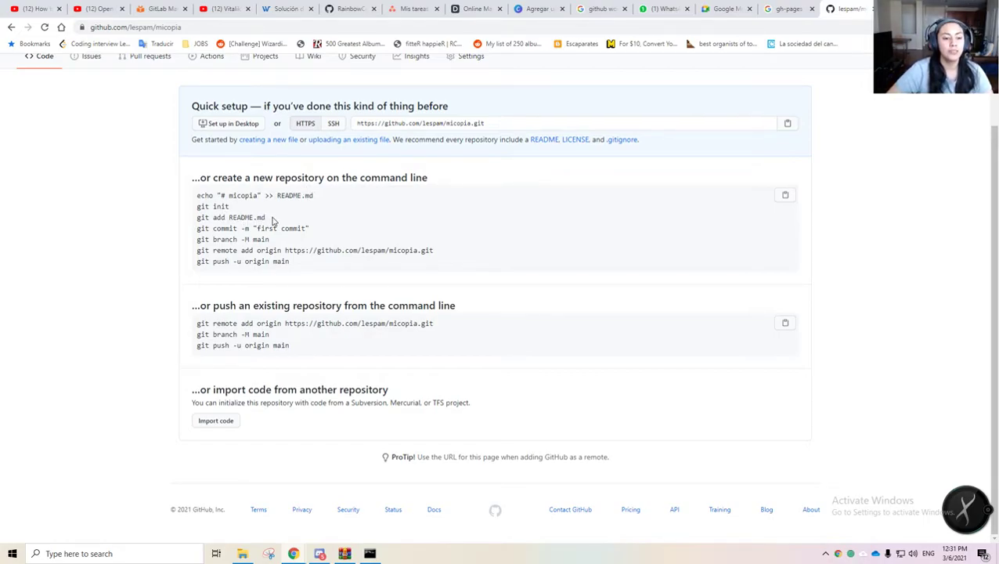
pyautogui.moveTo(264, 217); pyautogui.dragTo(228, 217)
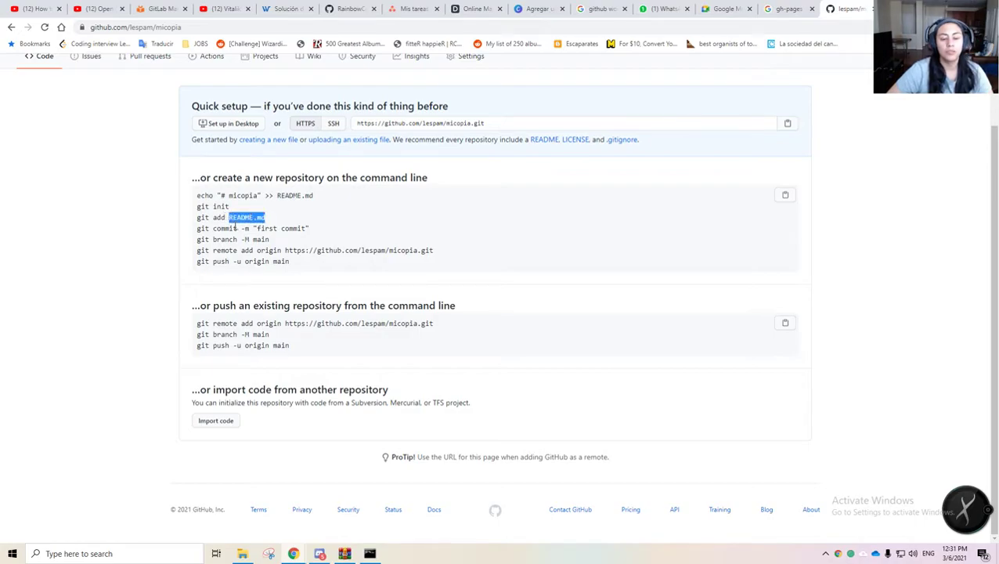
pyautogui.click(224, 228)
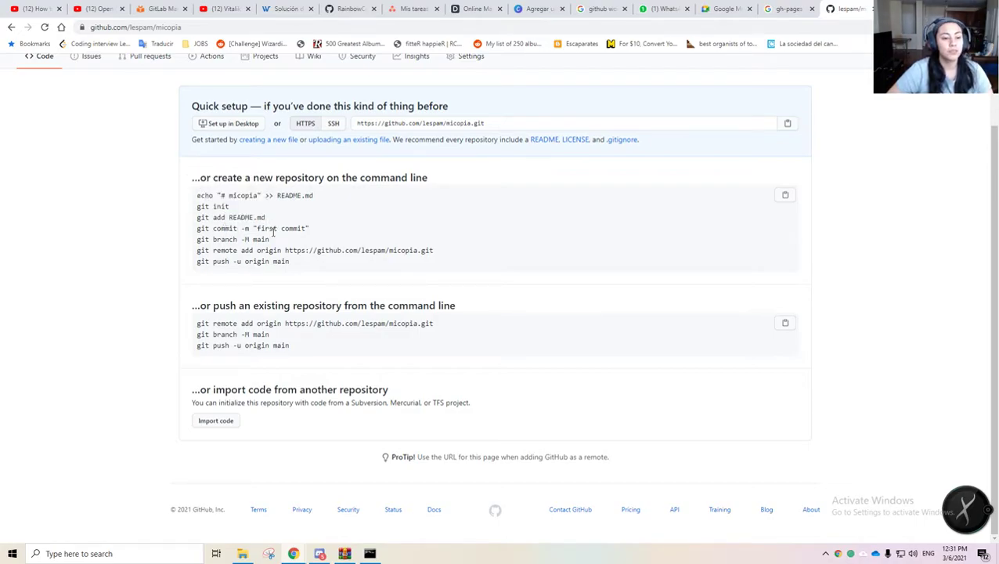
pyautogui.moveTo(253, 228); pyautogui.dragTo(309, 228)
pyautogui.click(250, 249)
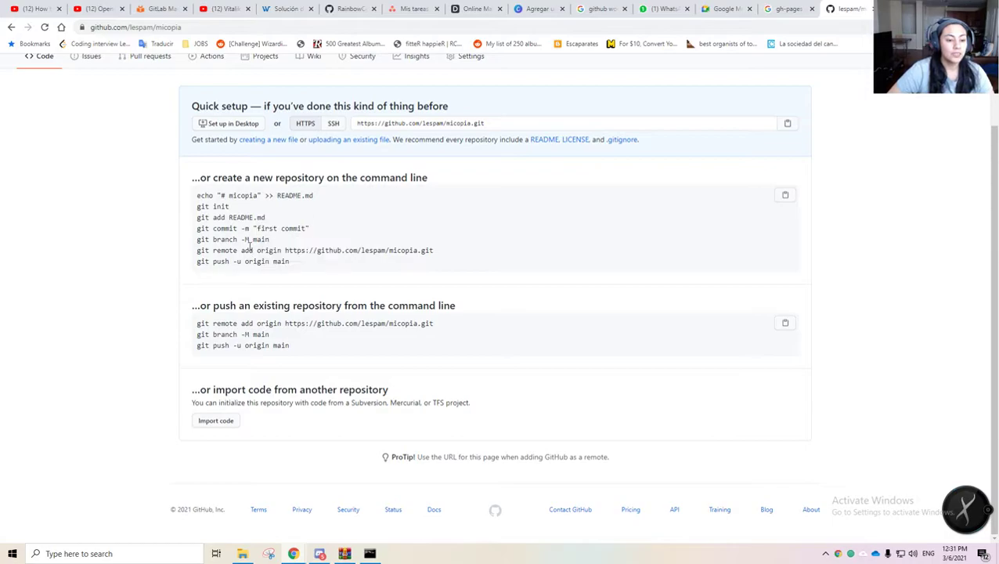
pyautogui.moveTo(213, 239); pyautogui.dragTo(274, 248)
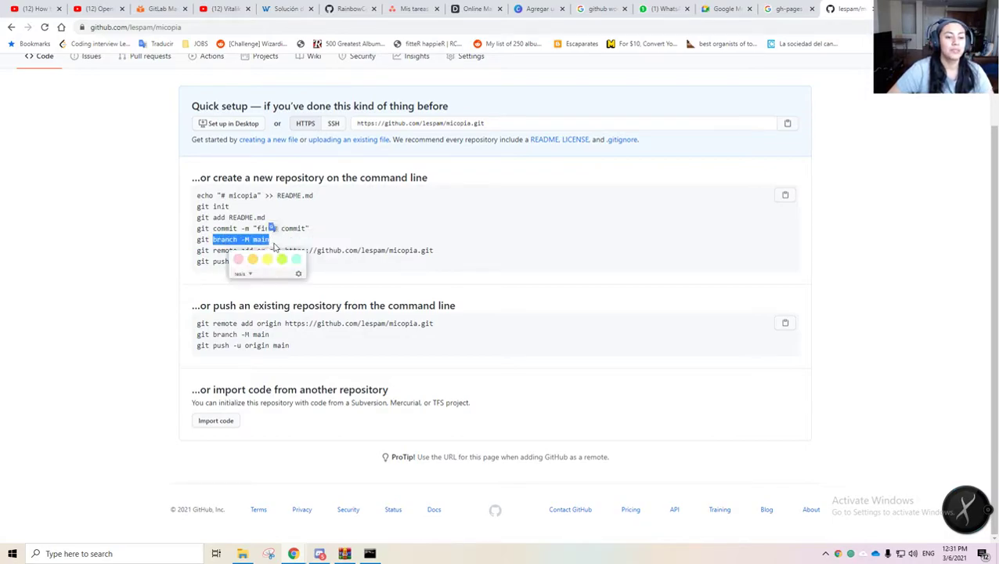
pyautogui.click(222, 255)
pyautogui.moveTo(217, 254)
pyautogui.mouseDown()
pyautogui.moveTo(286, 255)
pyautogui.moveTo(258, 263)
pyautogui.moveTo(264, 257)
pyautogui.mouseUp()
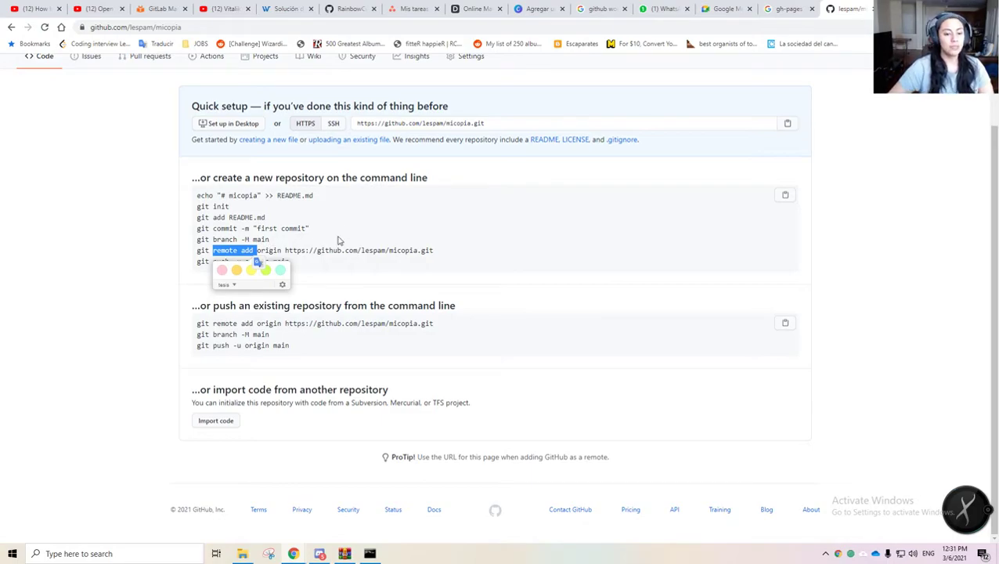
pyautogui.click(340, 239)
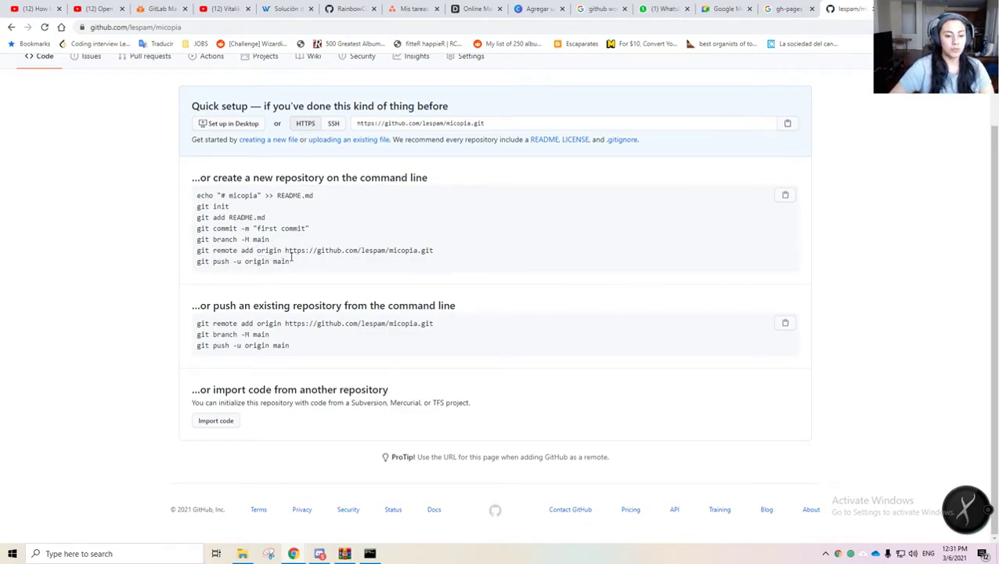
pyautogui.moveTo(286, 252); pyautogui.dragTo(444, 253)
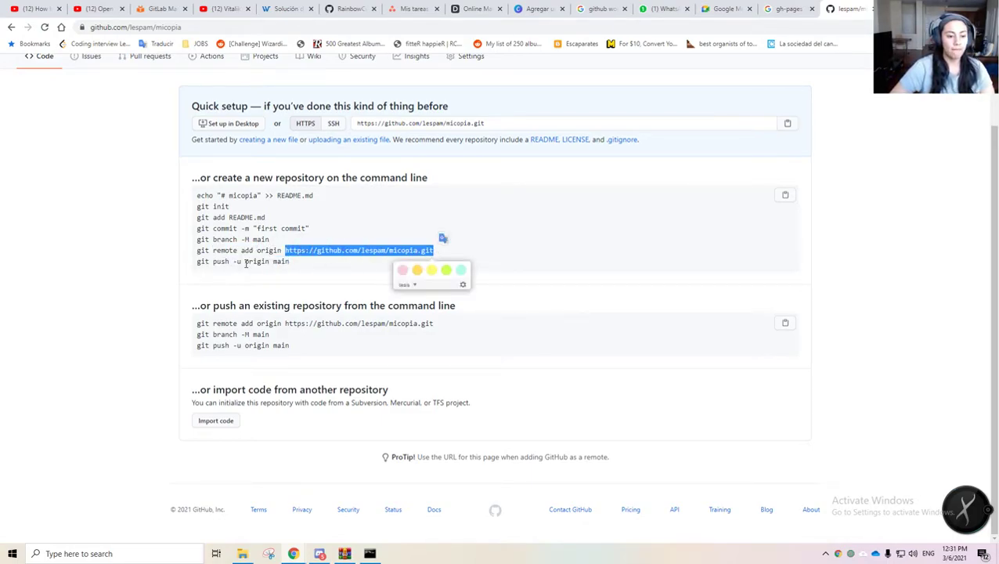
pyautogui.click(243, 263)
pyautogui.moveTo(215, 262); pyautogui.dragTo(271, 262)
pyautogui.click(296, 265)
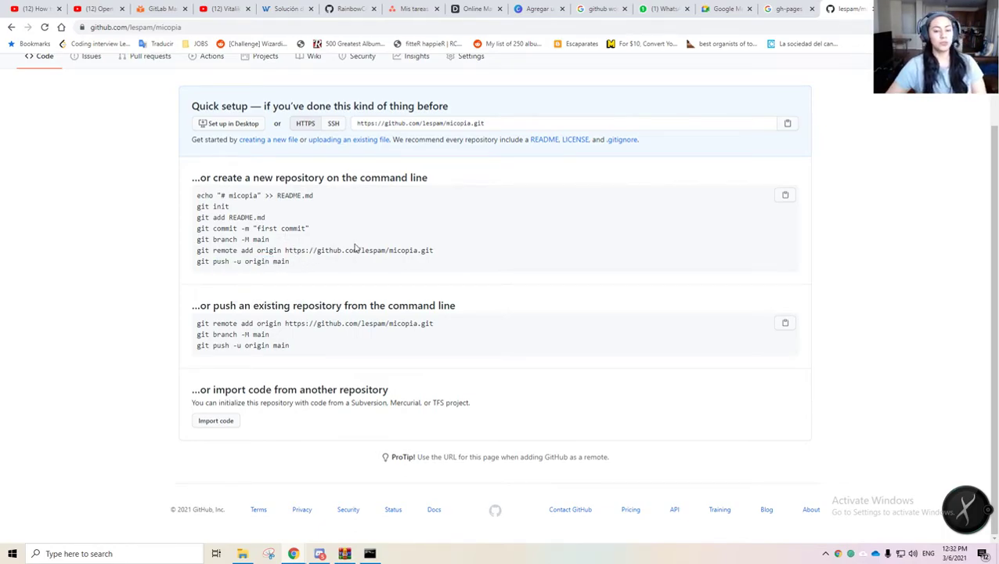
pyautogui.scroll(2, 392, 249)
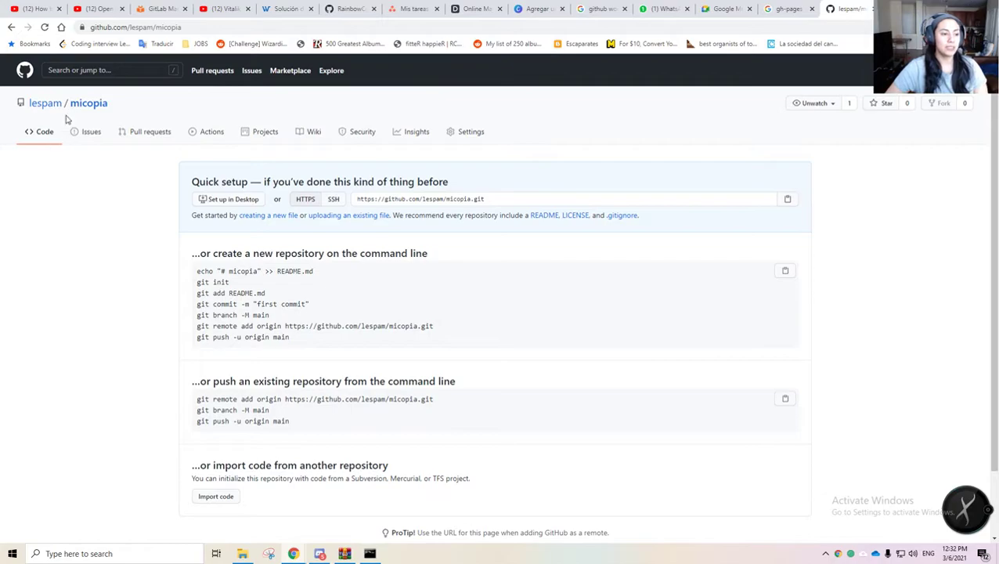
pyautogui.scroll(-1, 482, 296)
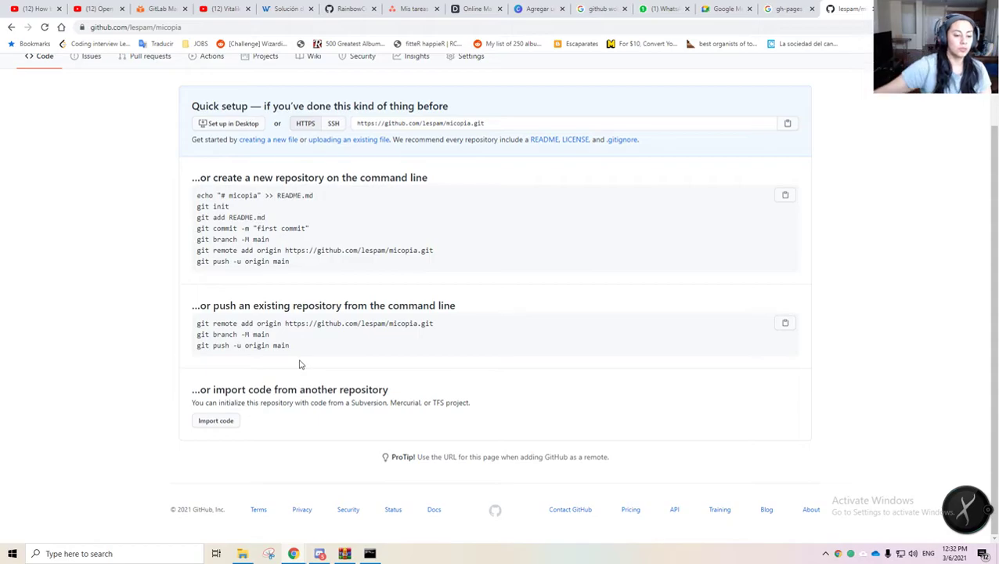
pyautogui.click(224, 422)
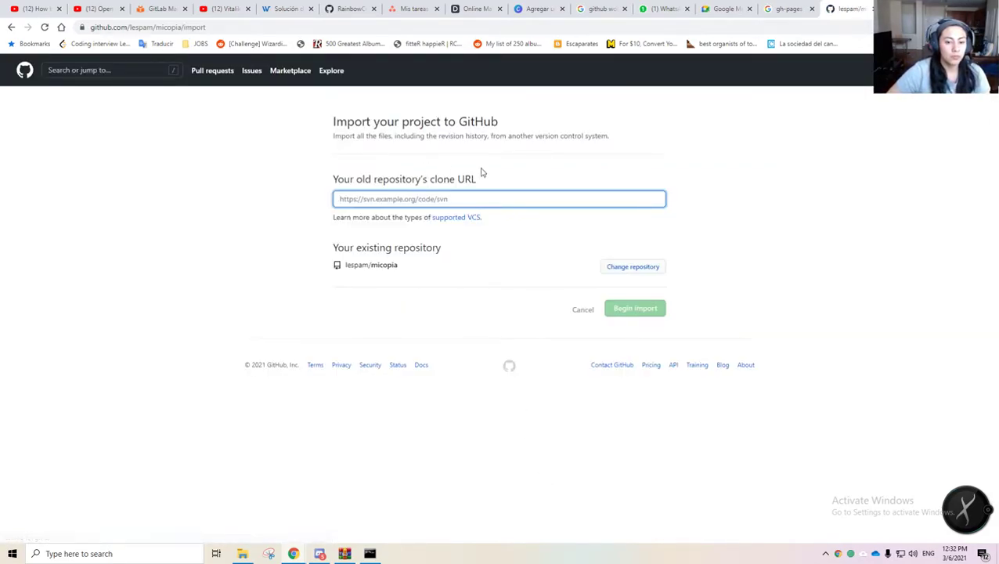
pyautogui.click(10, 27)
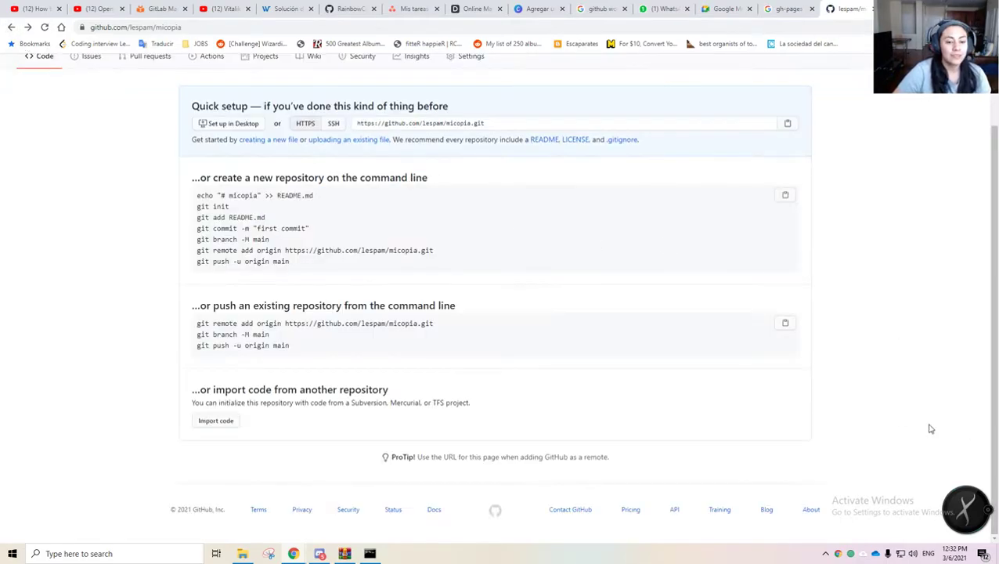
pyautogui.scroll(1, 874, 419)
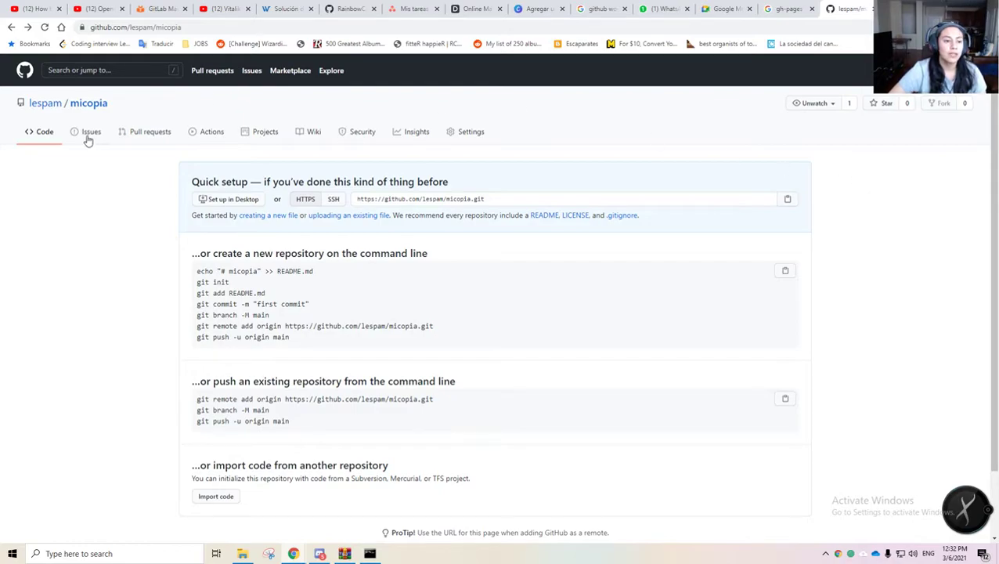
pyautogui.click(53, 141)
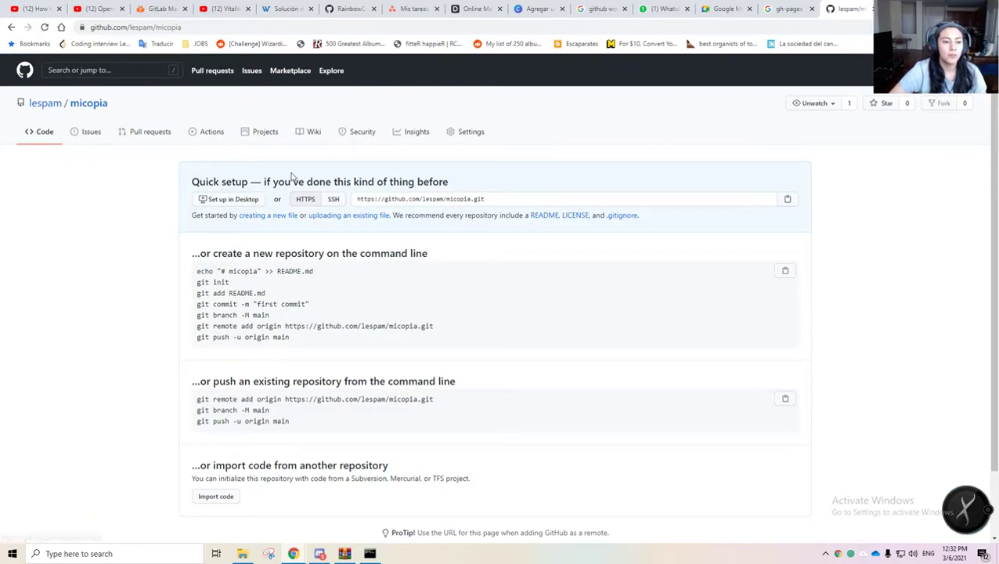
# - Switch GitHub to the dark theme from the user's profile page
pyautogui.click(77, 108)
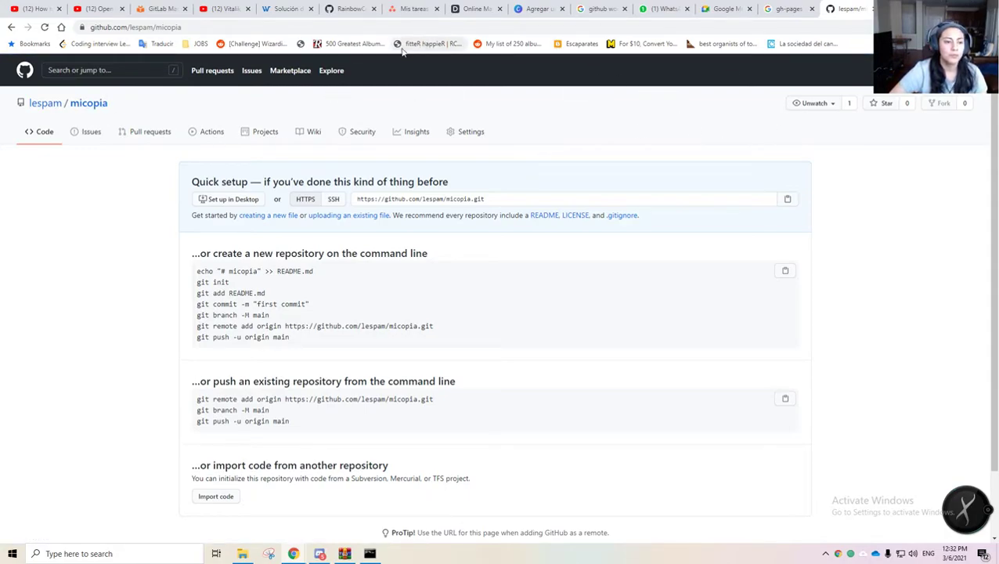
pyautogui.click(55, 106)
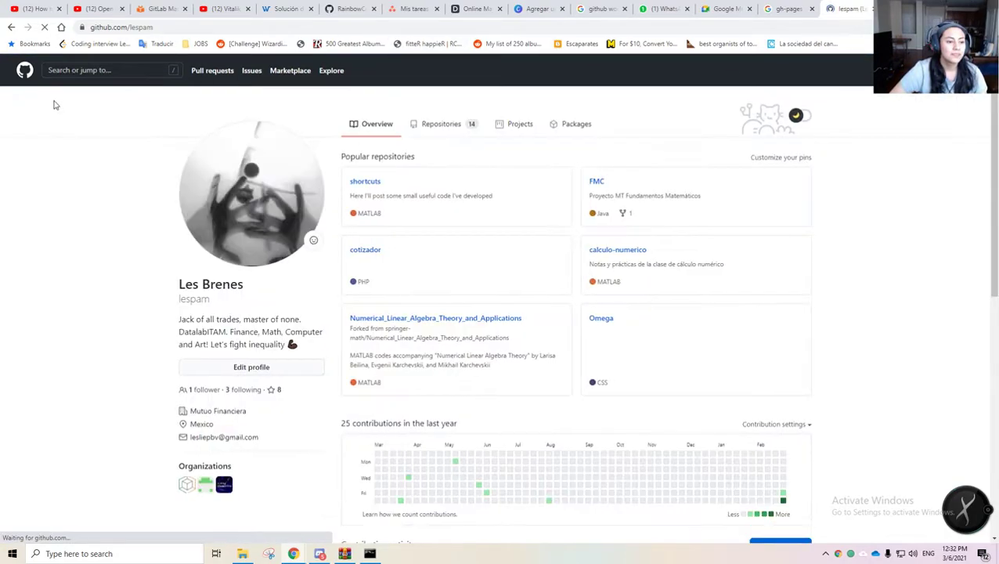
pyautogui.click(803, 122)
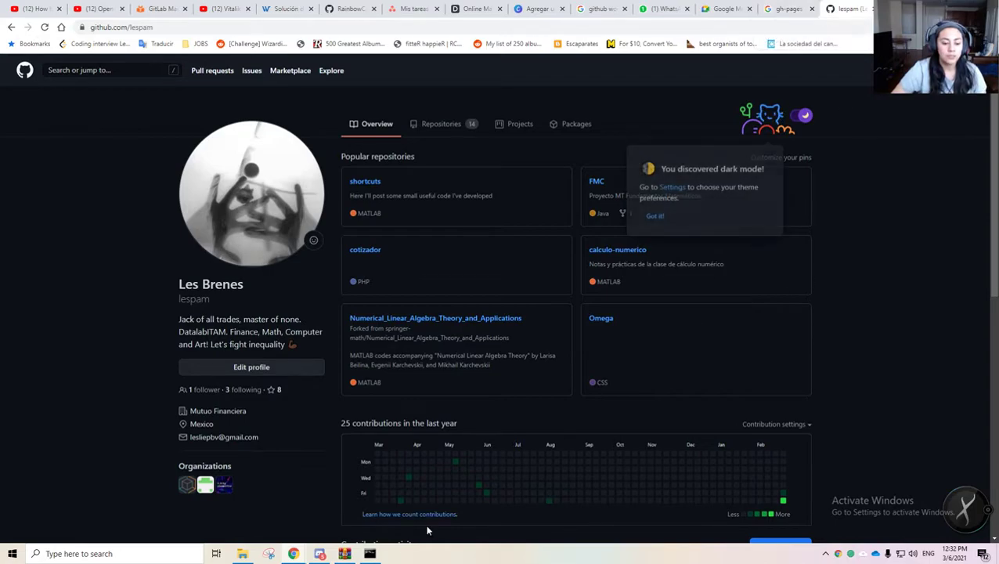
# - Go back to the profile and open the DatalabITAM organization's repositories
pyautogui.click(320, 554)
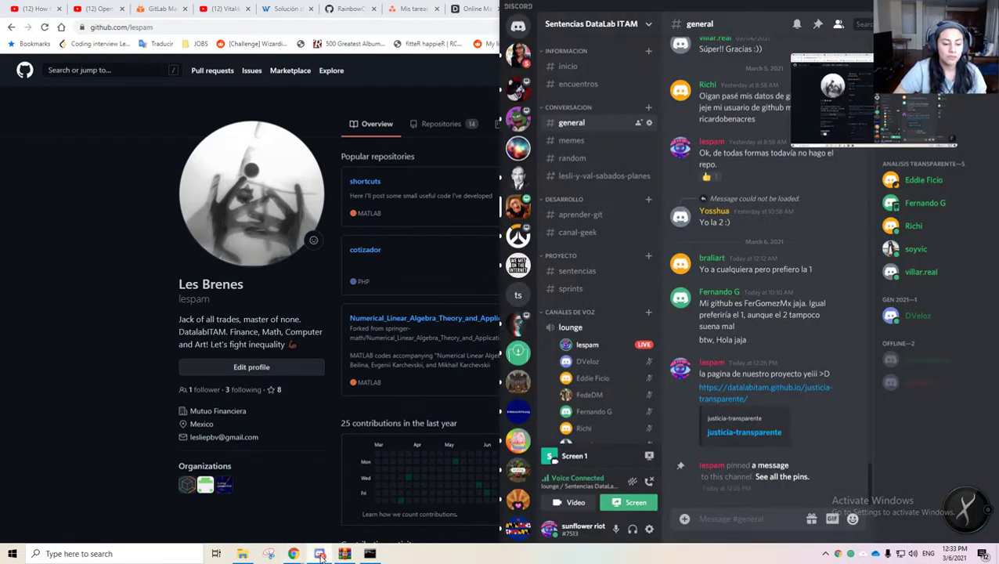
pyautogui.click(438, 67)
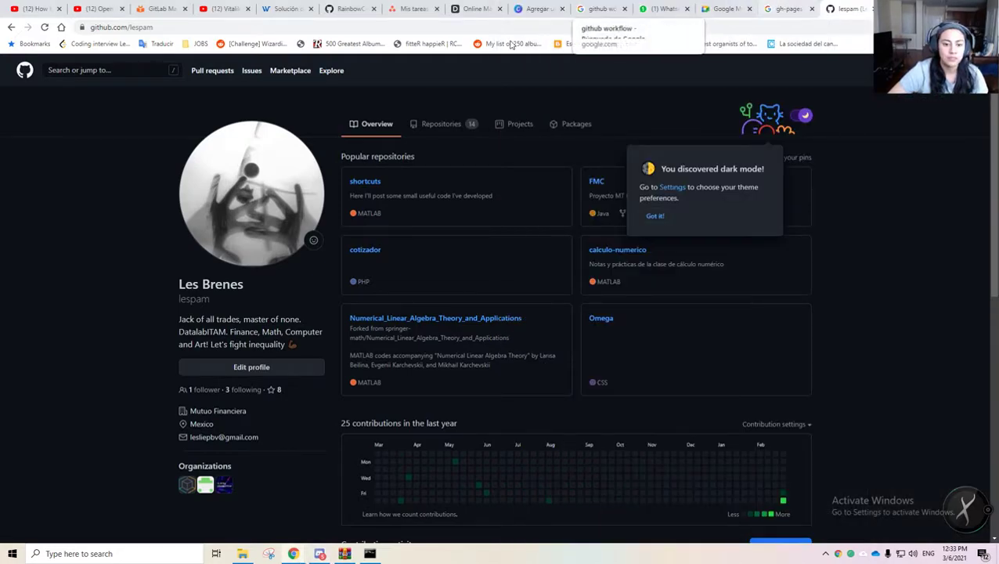
pyautogui.click(11, 27)
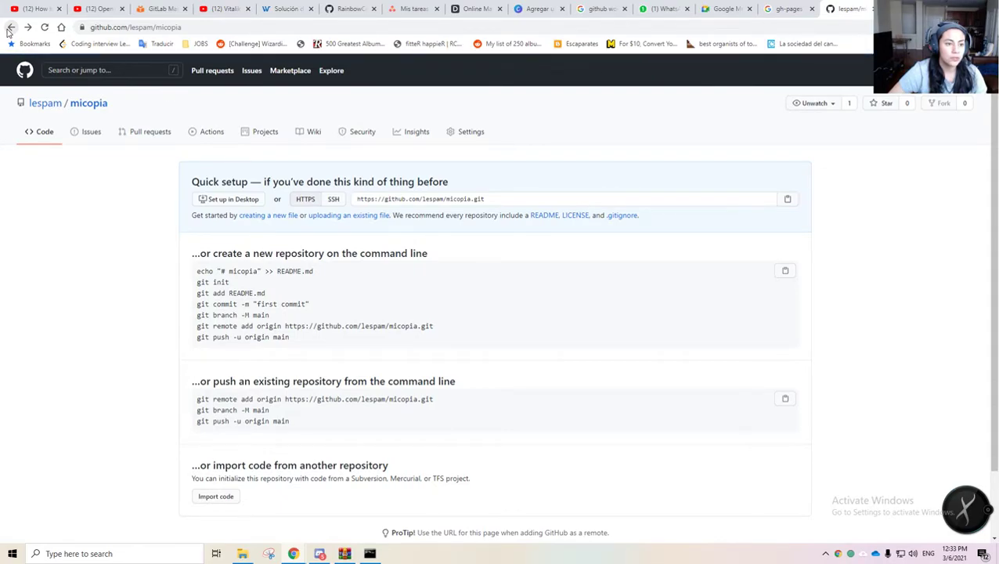
pyautogui.click(57, 107)
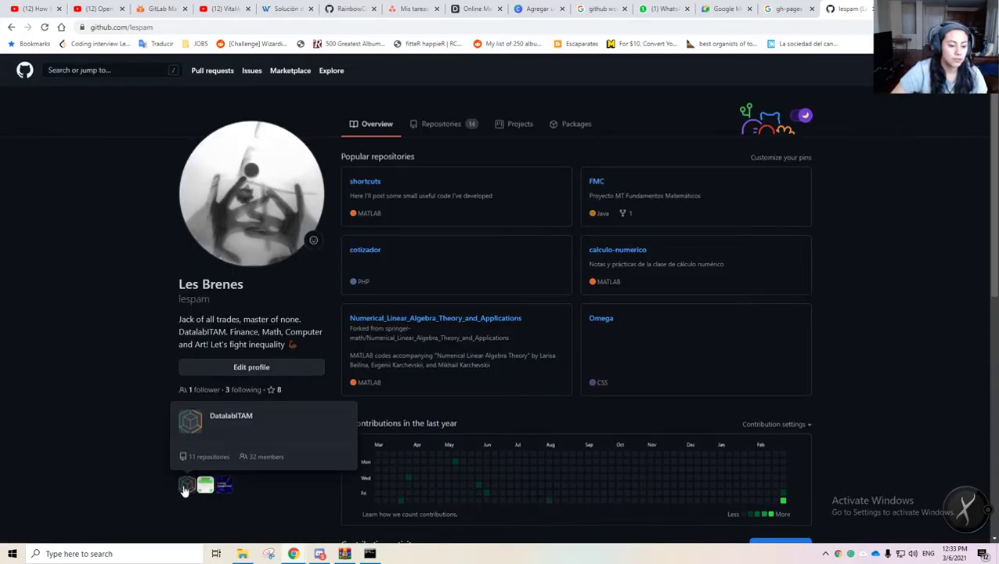
pyautogui.click(186, 484)
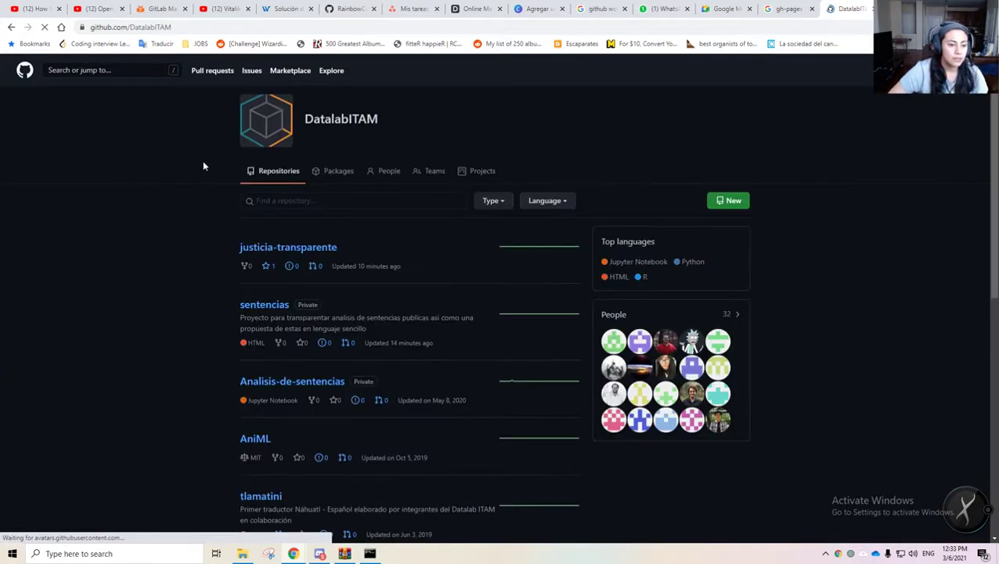
# - Open justicia-transparente's quienes-somos file in the gh-pages editor, with its file name ready to edit
pyautogui.click(302, 249)
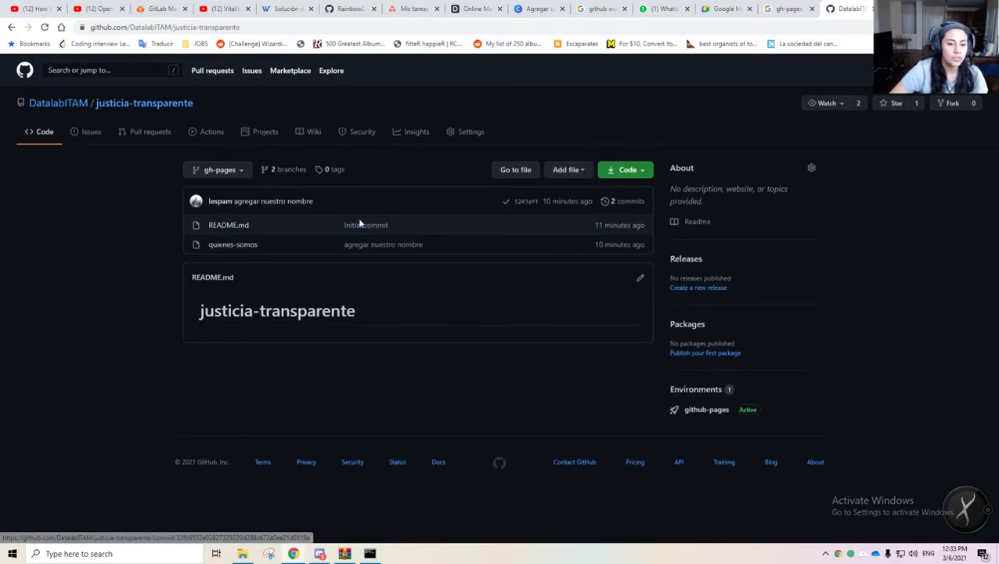
pyautogui.click(231, 245)
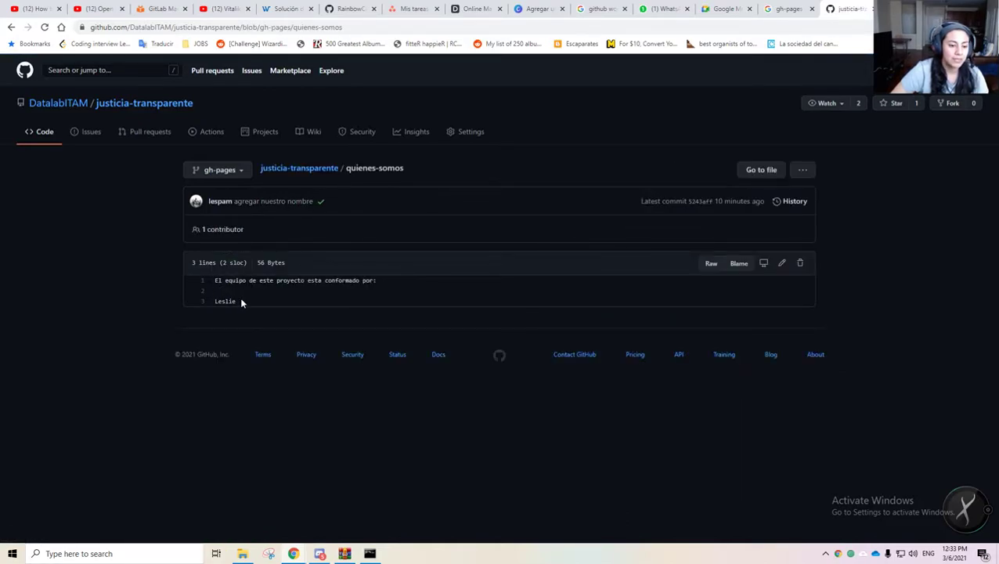
pyautogui.click(305, 168)
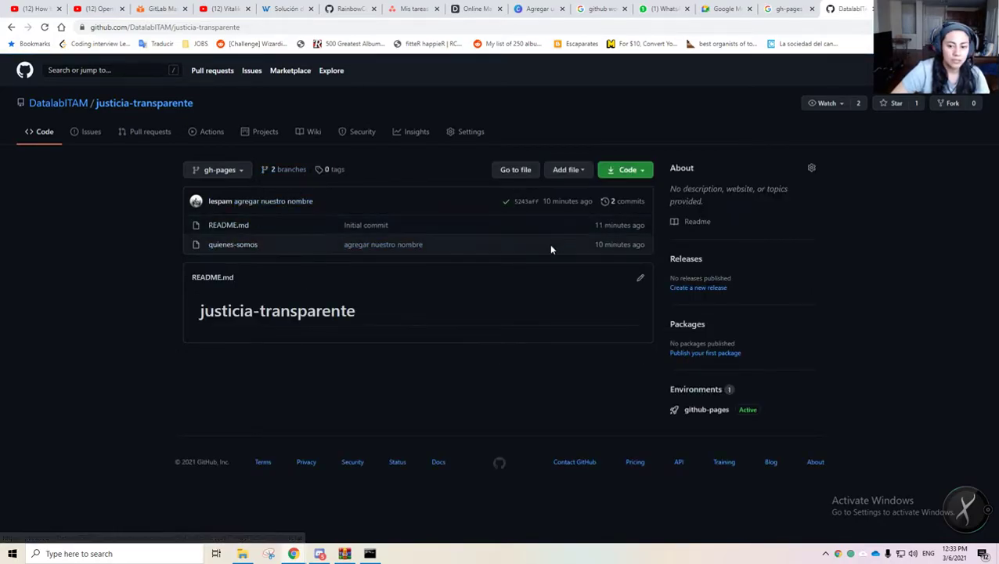
pyautogui.click(253, 244)
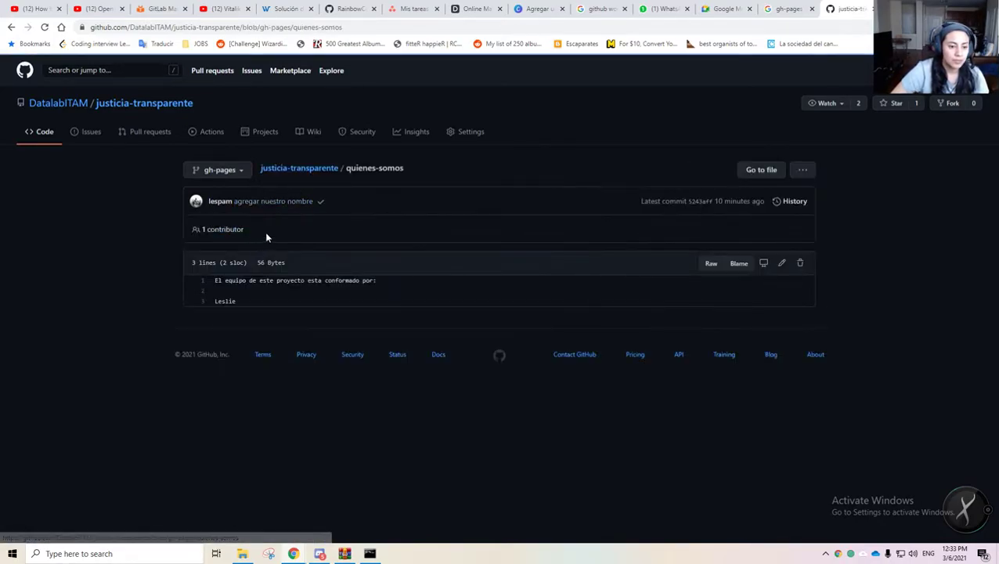
pyautogui.click(813, 172)
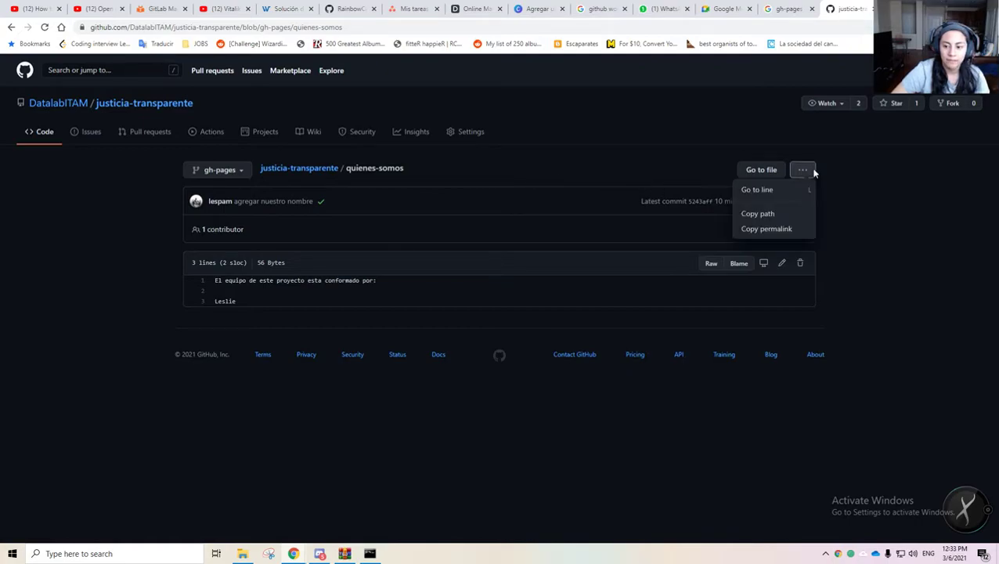
pyautogui.click(757, 214)
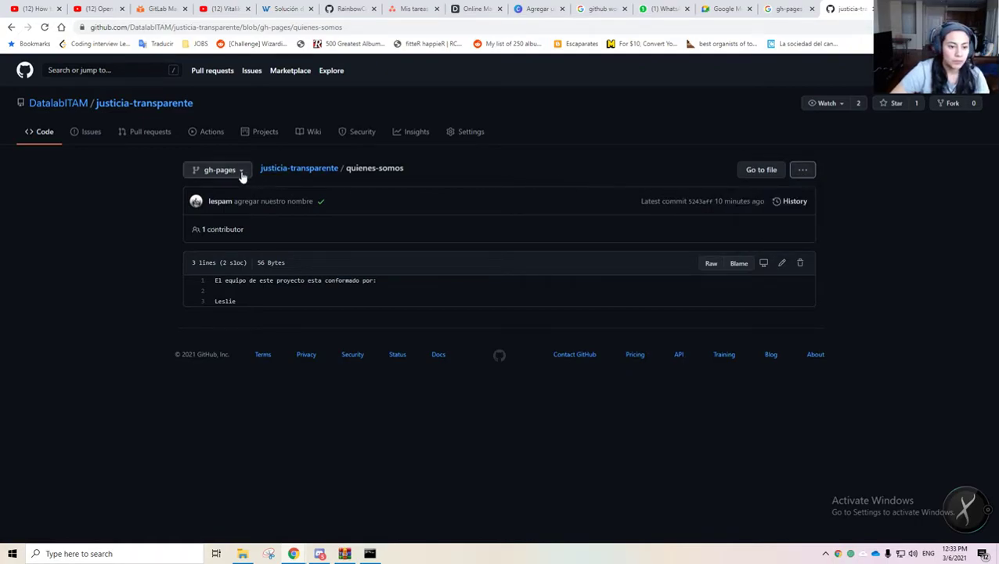
pyautogui.click(782, 265)
pyautogui.click(319, 174)
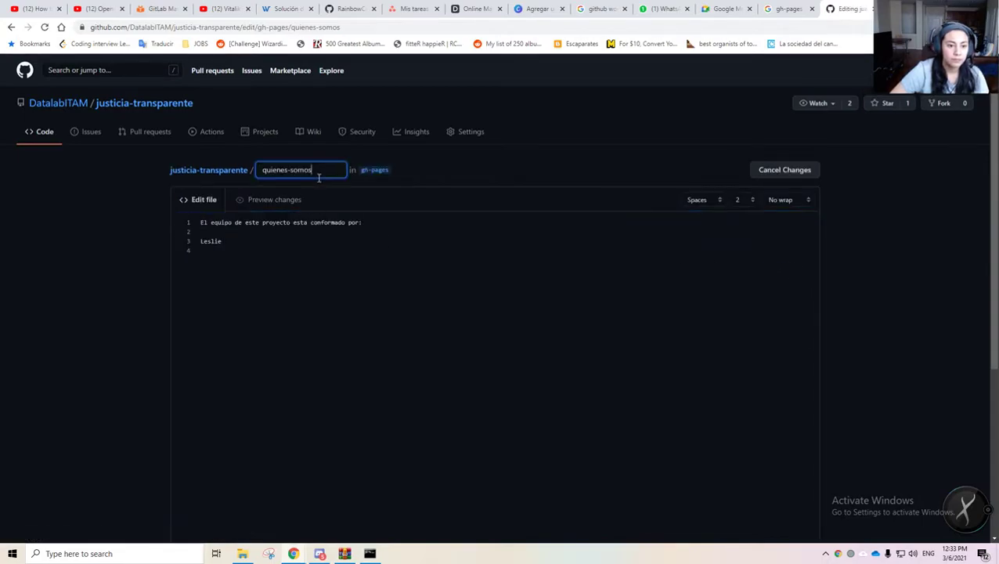
# - Rename quienes-somos to index.html and commit it to gh-pages with the message 'inicio'
pyautogui.hotkey('ctrl', 'shift', 'Left')
pyautogui.hotkey('ctrl', 'shift', 'Left')
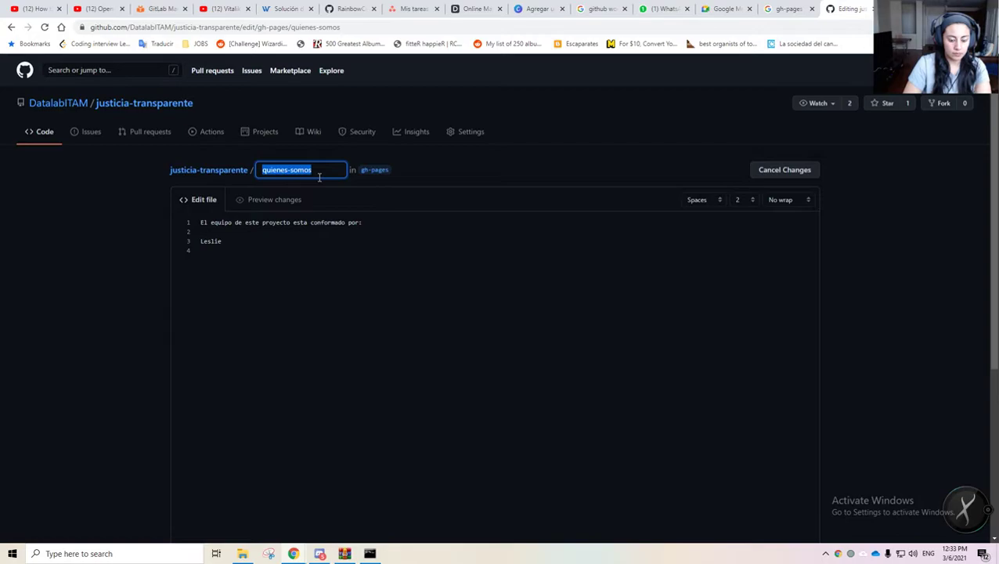
pyautogui.write('index.html')
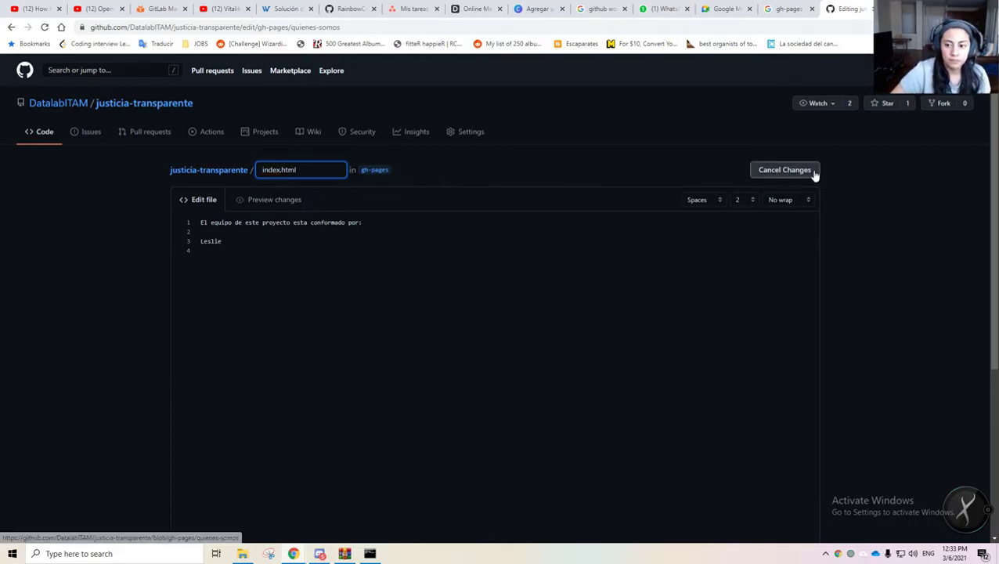
pyautogui.click(207, 243)
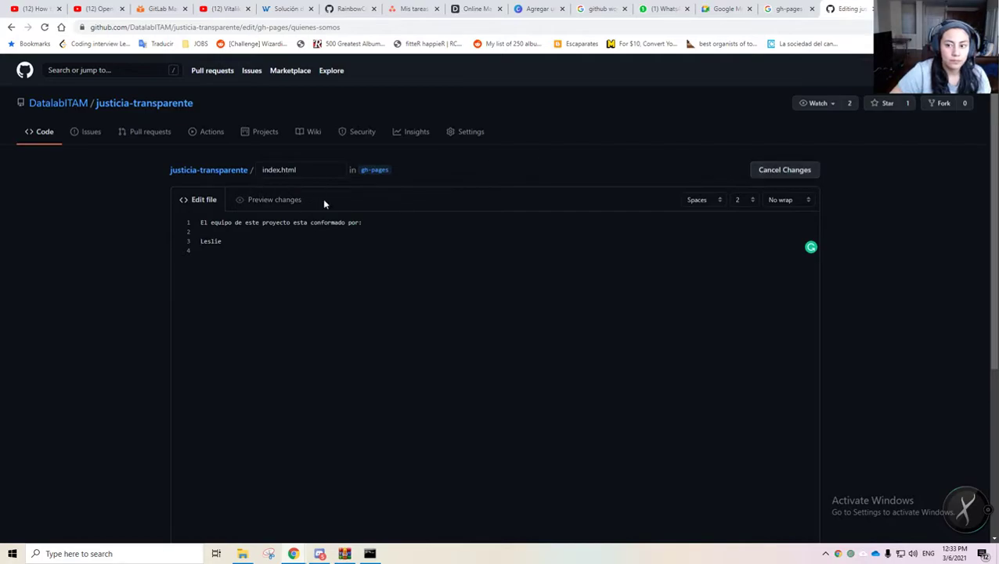
pyautogui.scroll(-5, 785, 219)
pyautogui.click(277, 335)
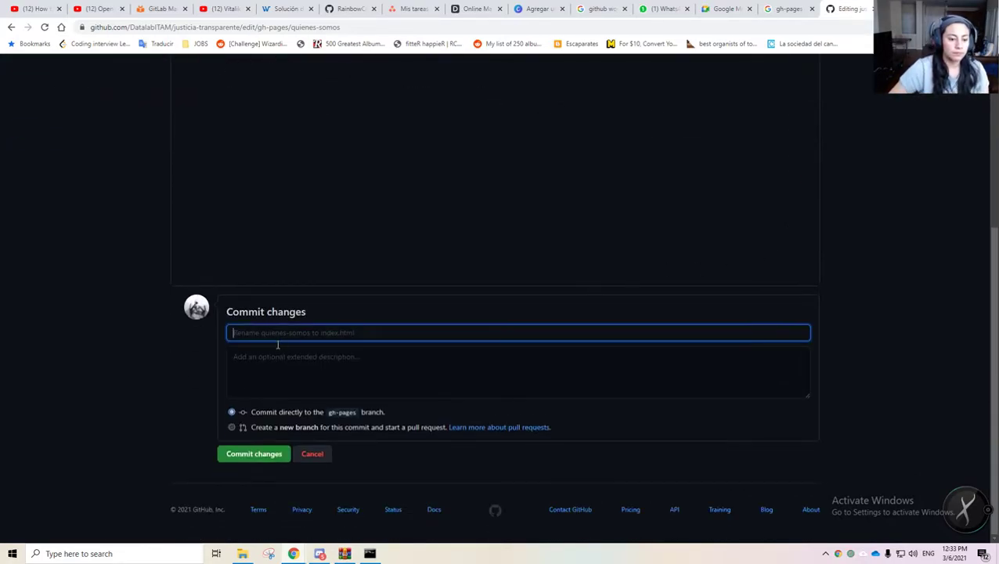
pyautogui.write('inicio')
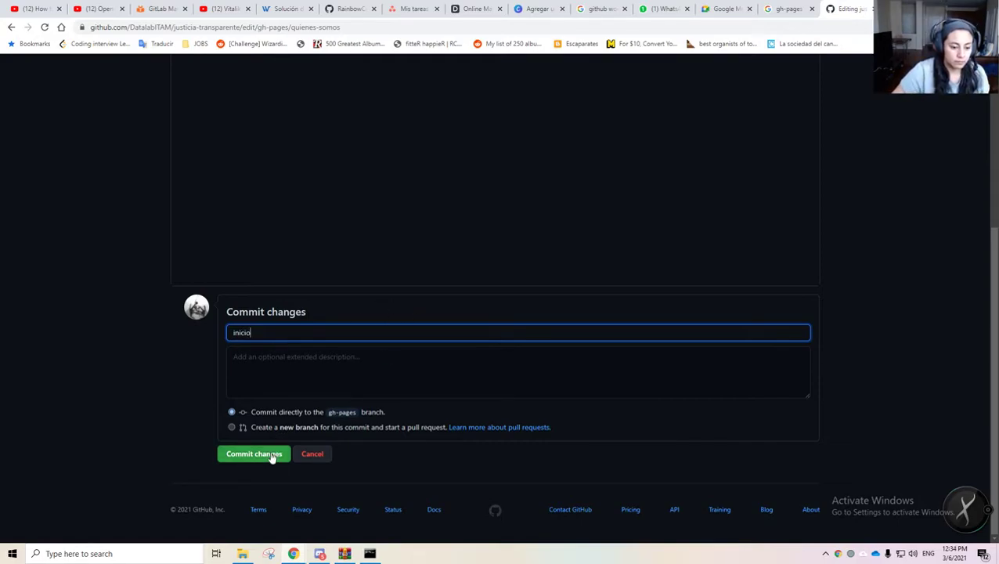
pyautogui.click(271, 455)
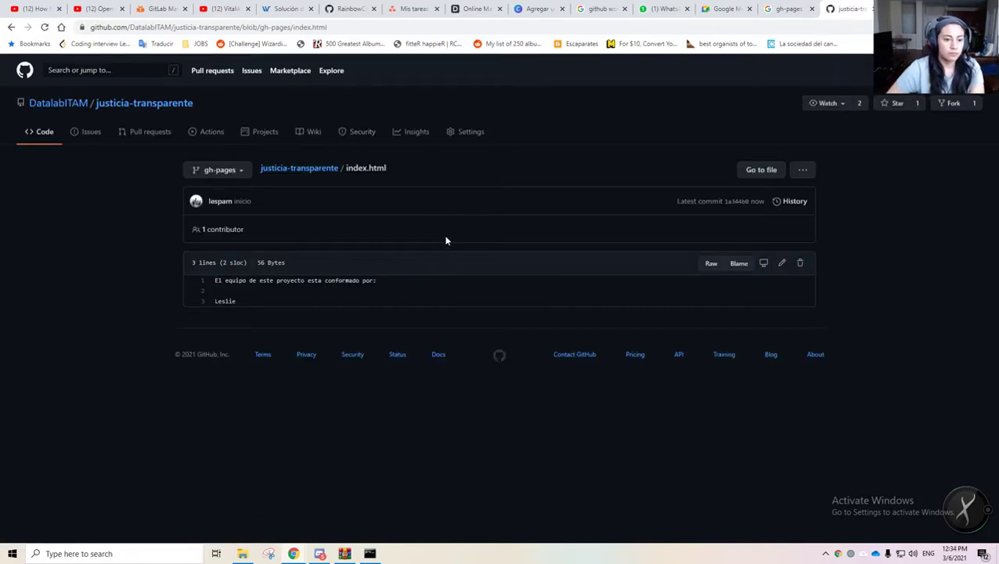
pyautogui.hotkey('alt', 'Tab')
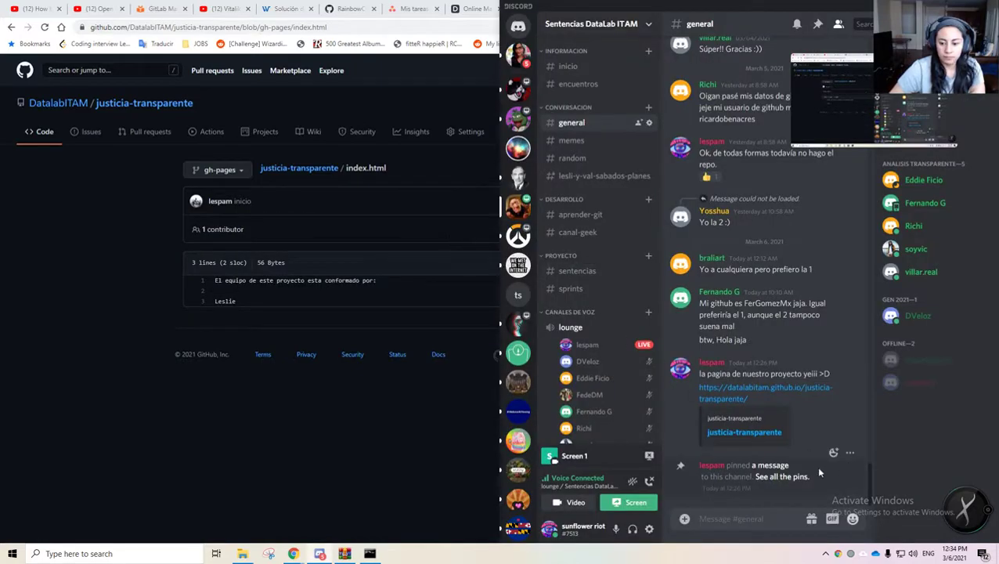
# - Follow the github.io project link in #general, confirm with Yep!, then return to GitHub
pyautogui.click(745, 434)
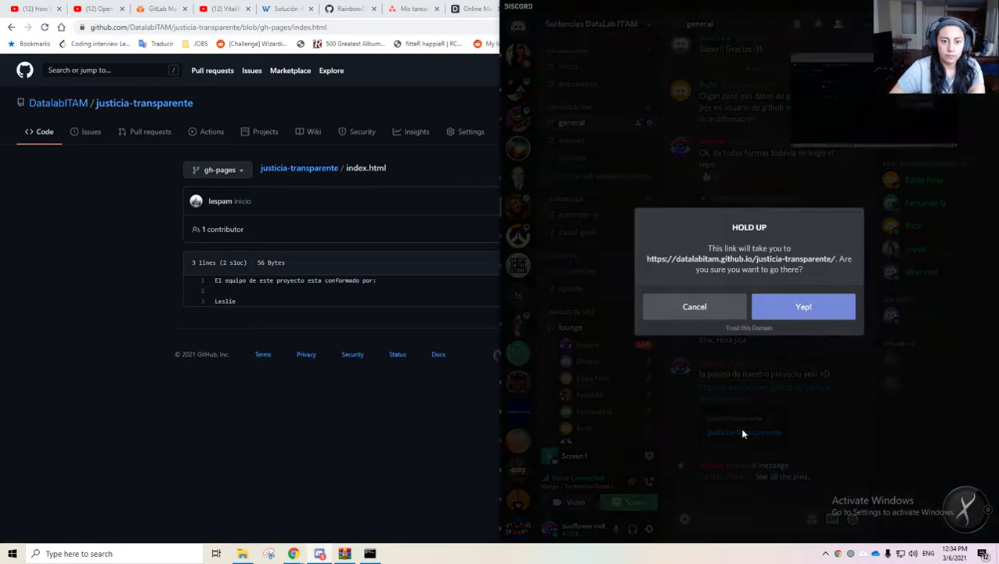
pyautogui.click(800, 311)
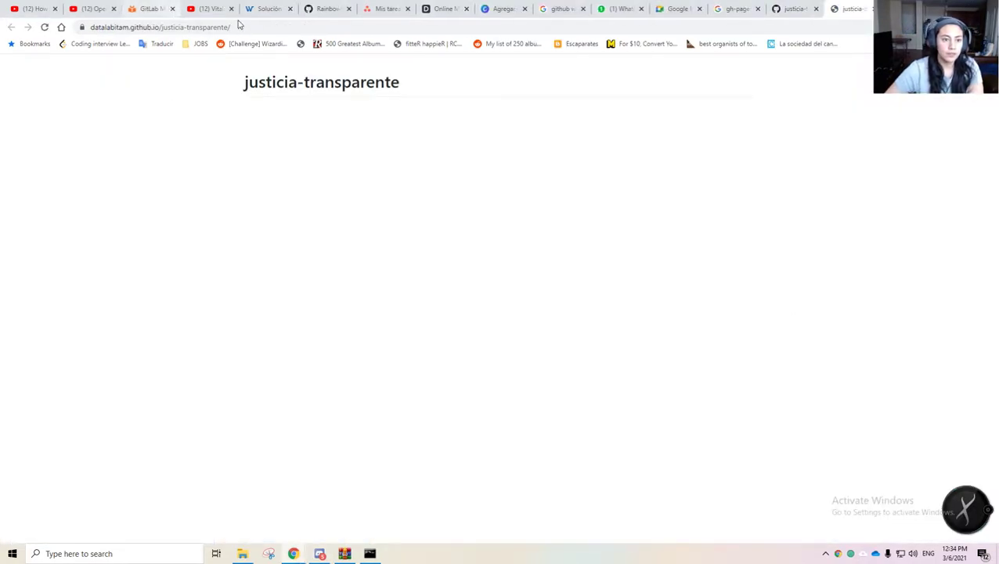
pyautogui.hotkey('alt', 'Tab')
pyautogui.hotkey('alt', 'Tab')
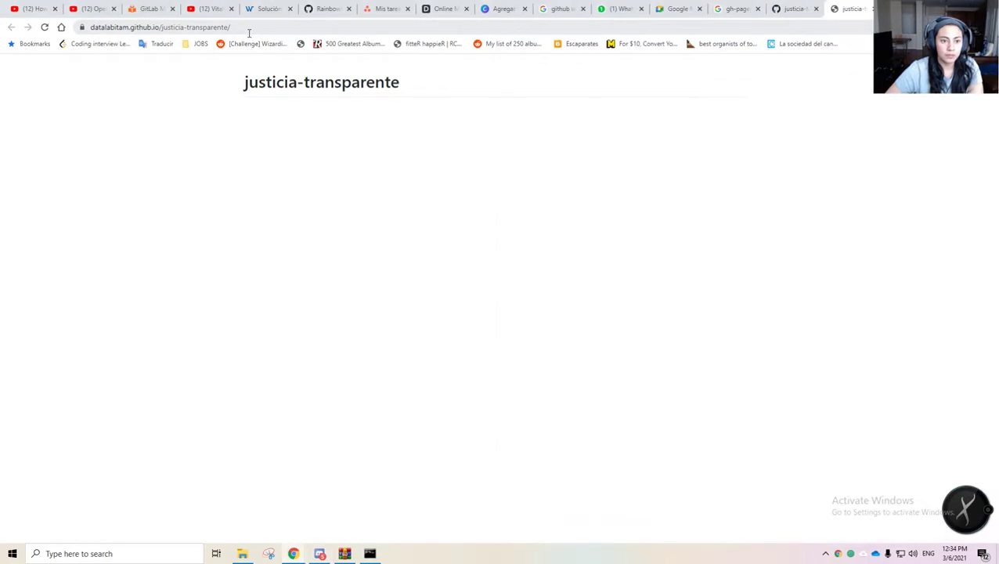
pyautogui.hotkey('alt', 'Tab')
pyautogui.hotkey('alt', 'Tab')
pyautogui.click(795, 9)
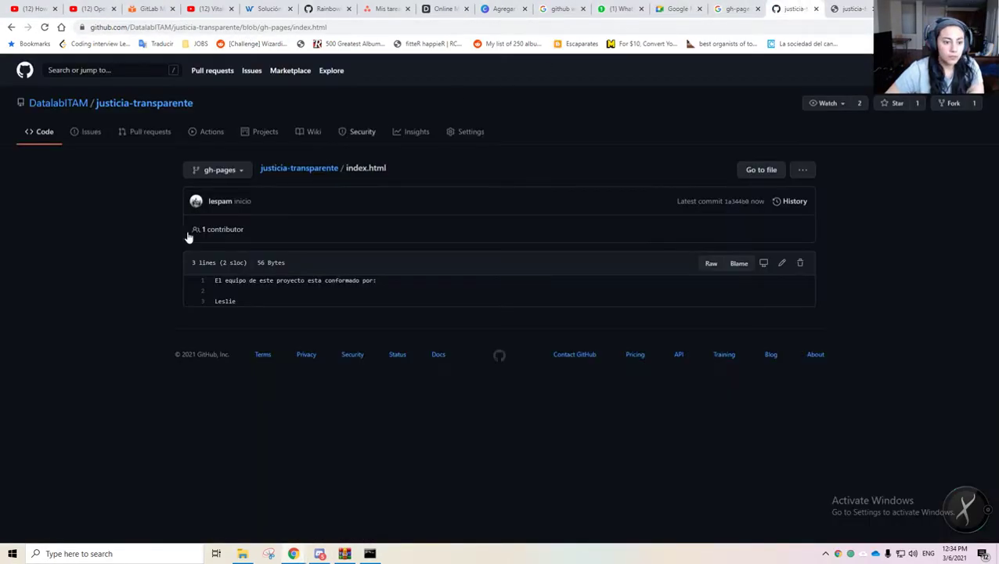
# - Rename README.md to 'non' and commit the change to gh-pages
pyautogui.click(329, 171)
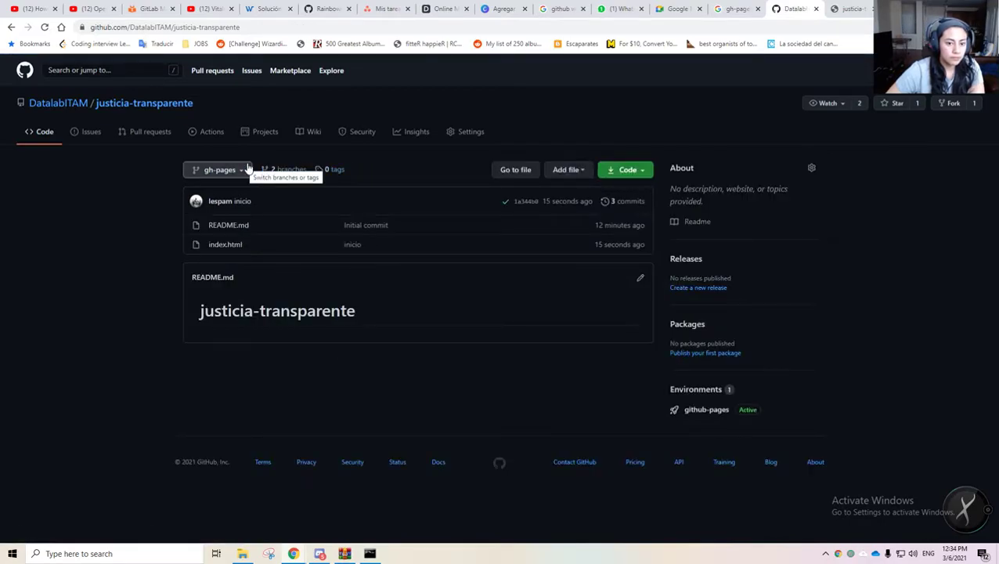
pyautogui.moveTo(246, 169); pyautogui.dragTo(245, 167)
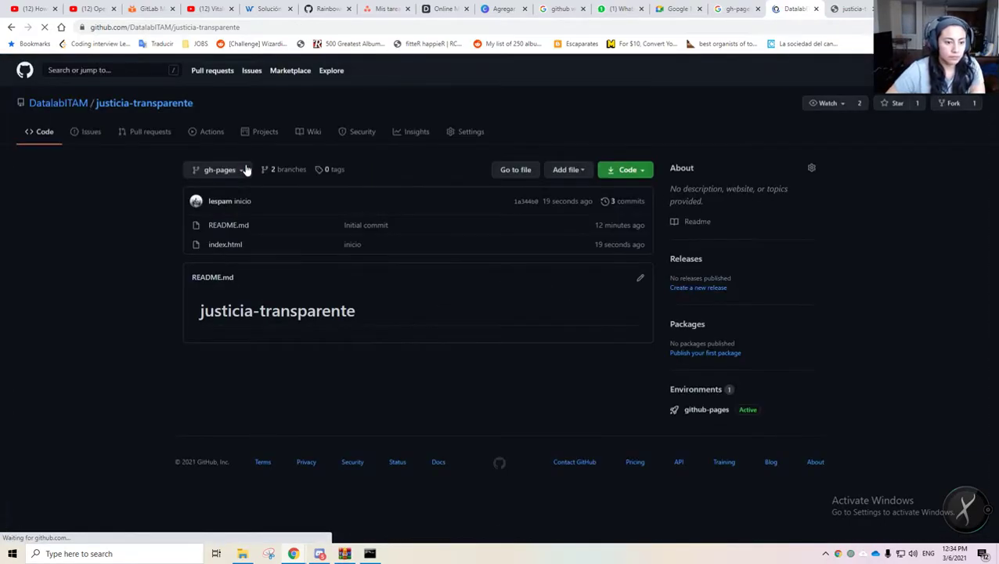
pyautogui.click(217, 224)
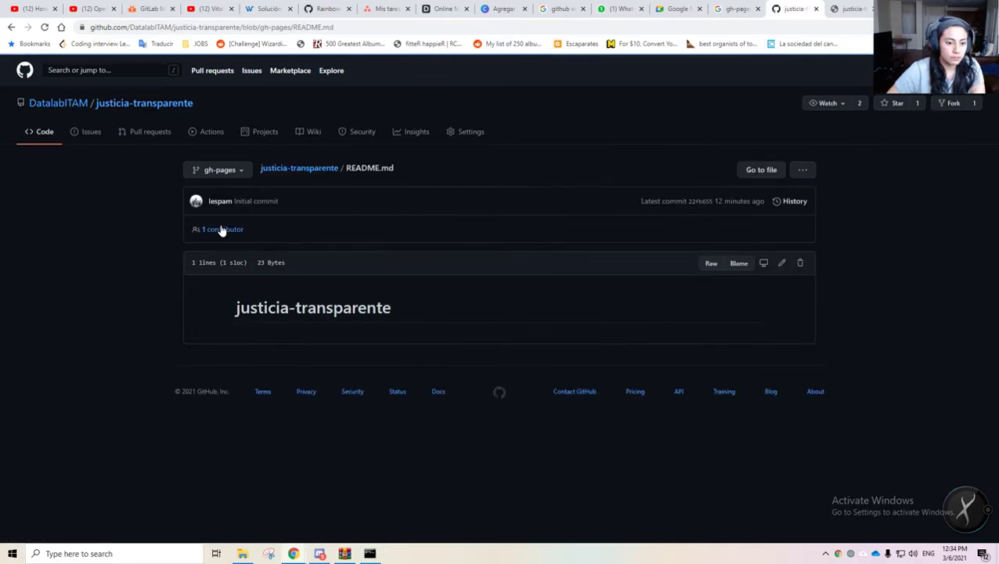
pyautogui.click(807, 169)
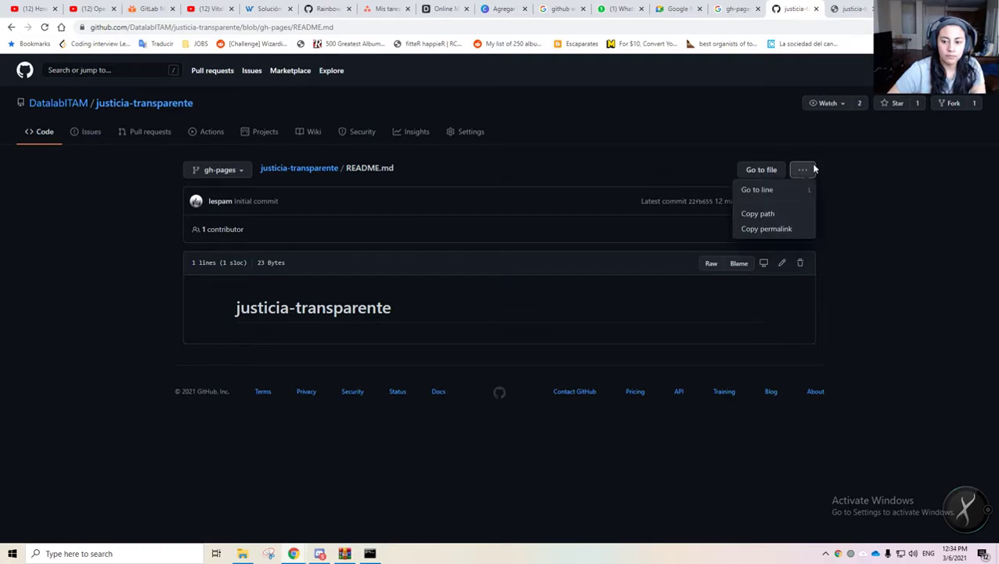
pyautogui.click(806, 210)
pyautogui.click(782, 268)
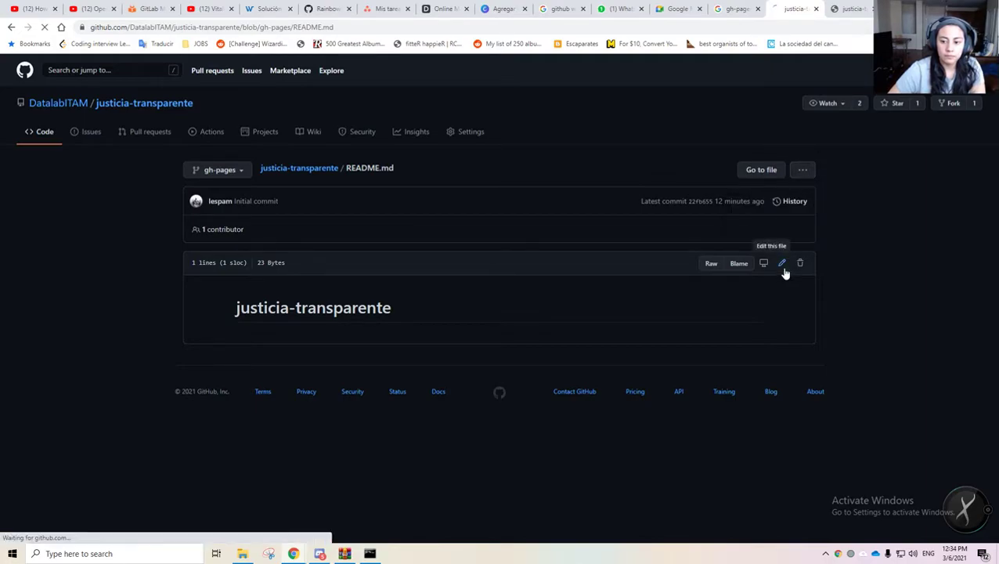
pyautogui.tripleClick(311, 179)
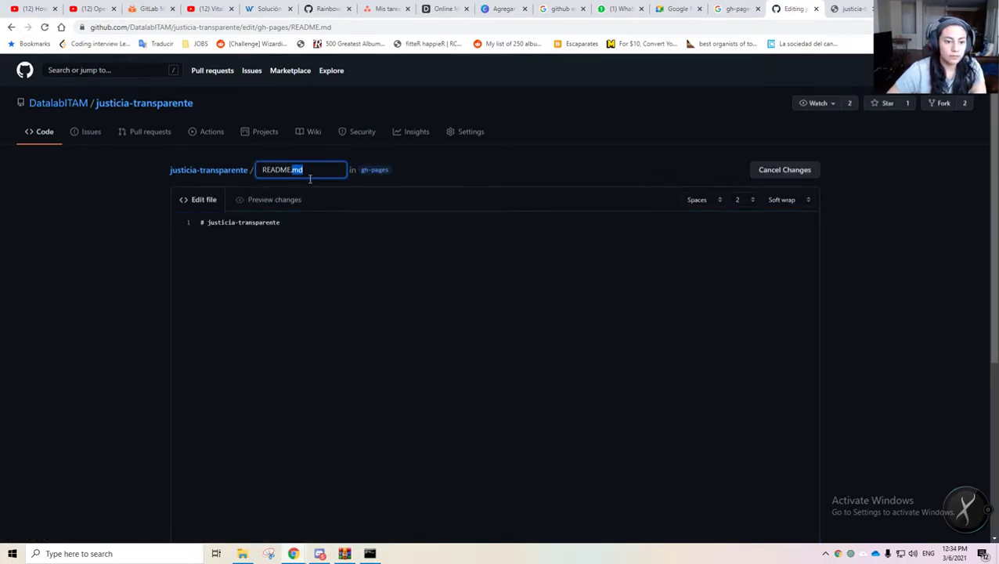
pyautogui.write('non')
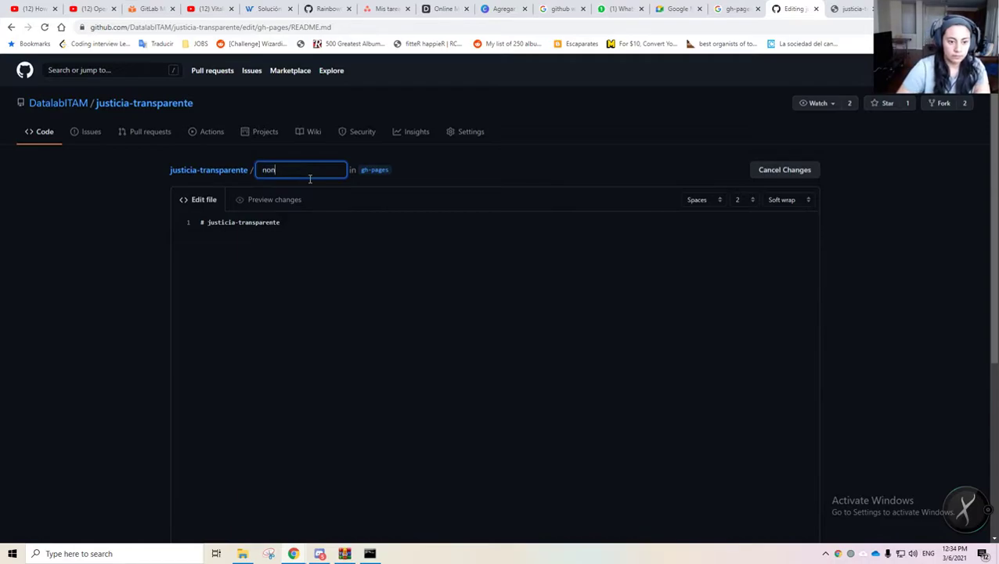
pyautogui.scroll(-4, 800, 277)
pyautogui.click(296, 338)
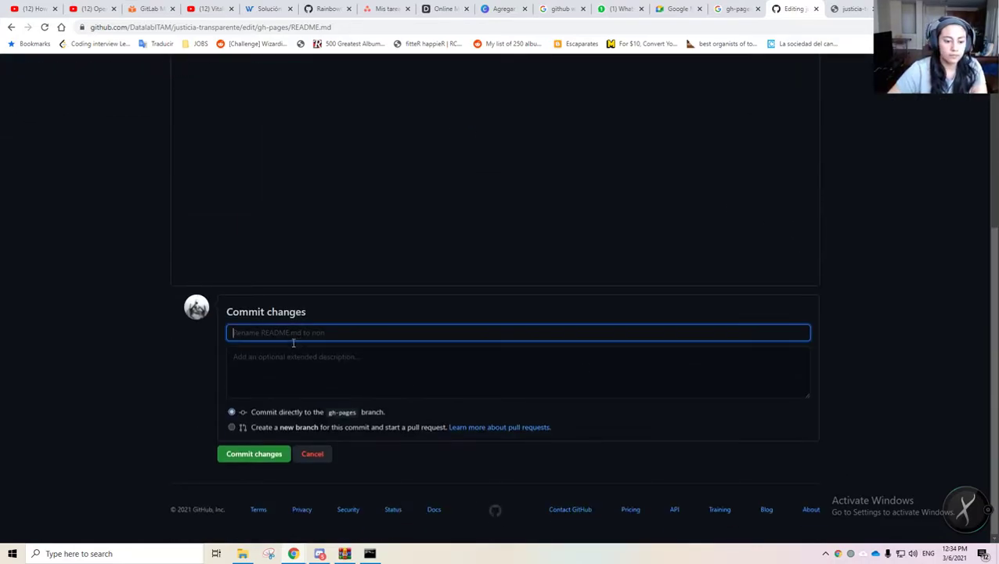
pyautogui.write('e')
pyautogui.click(255, 454)
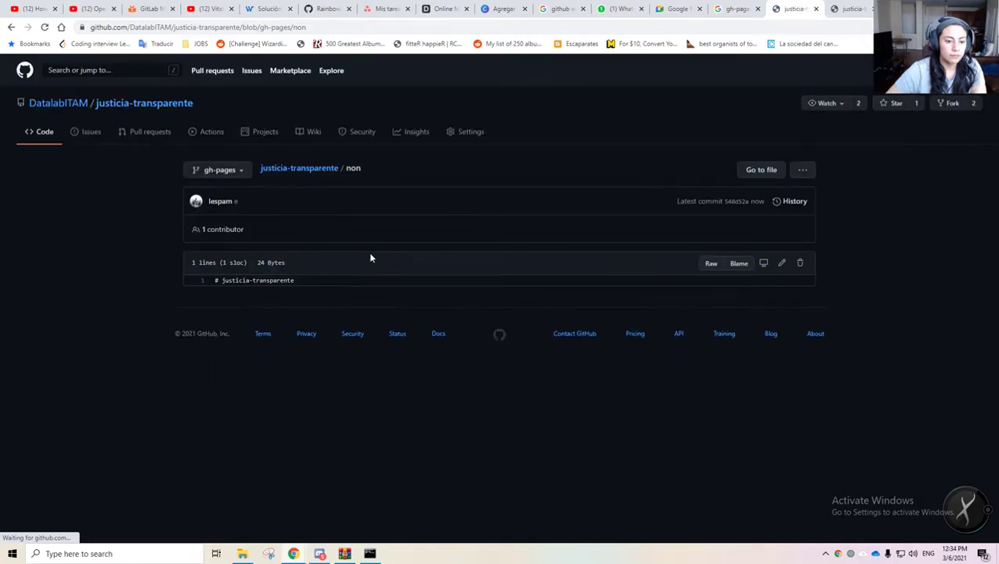
# - Paste the published github.io address and load the justicia-transparente site
pyautogui.click(274, 161)
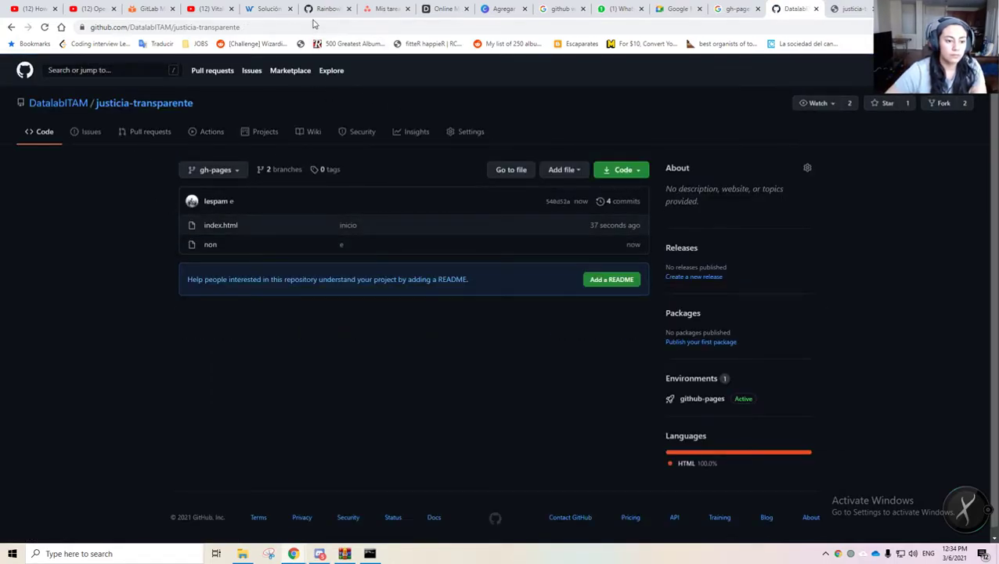
pyautogui.click(266, 29)
pyautogui.write('https://datalabitam.github.io/justicia-transparente')
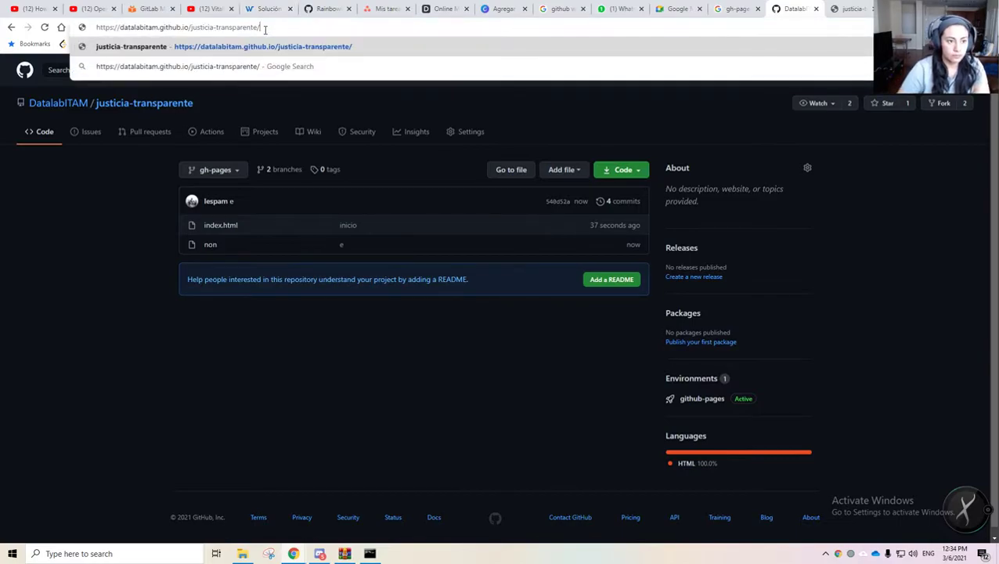
pyautogui.press('Return')
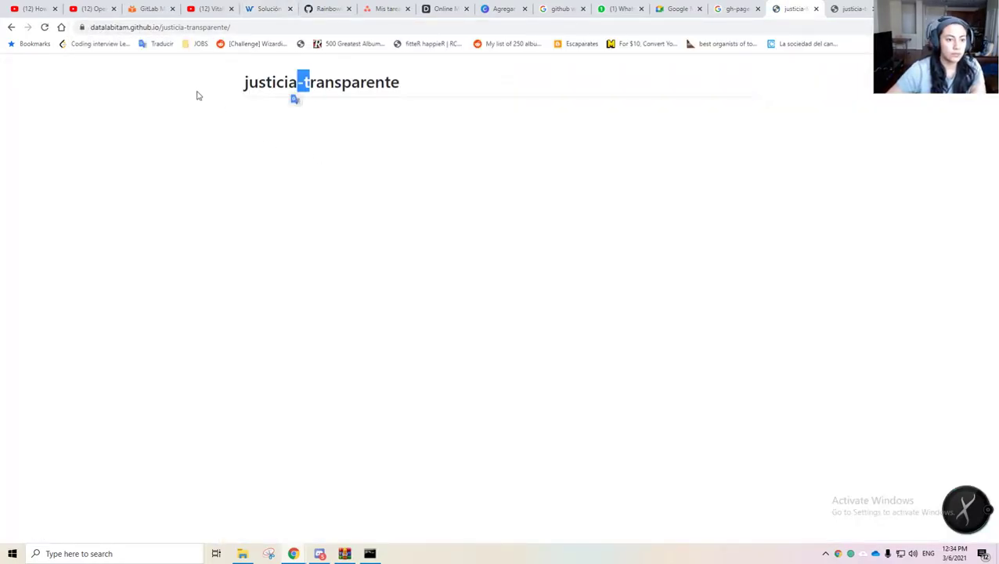
# - Leave GitHub's index.html page and open #sentencias under Proyecto in Discord
pyautogui.click(12, 28)
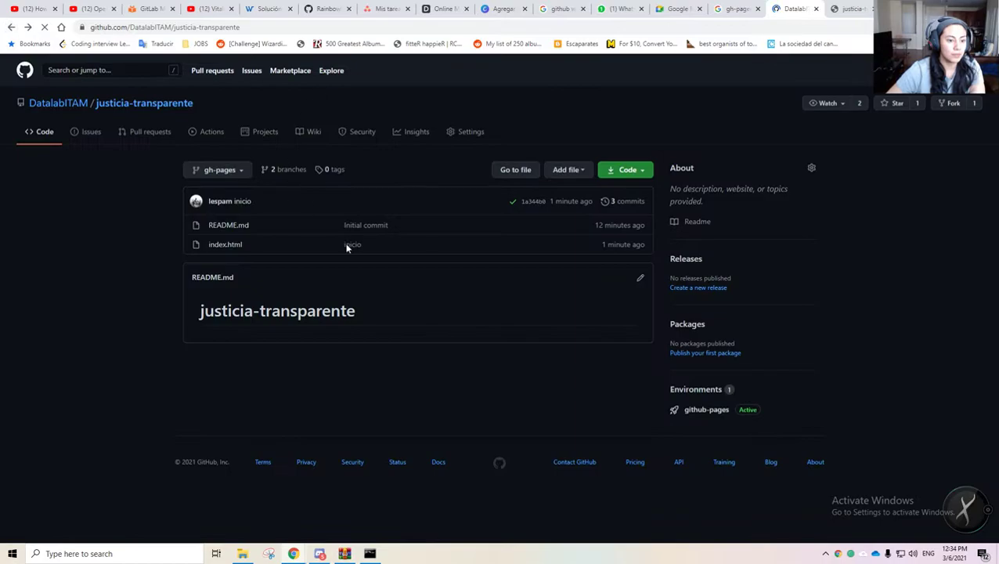
pyautogui.hotkey('alt', 'Tab')
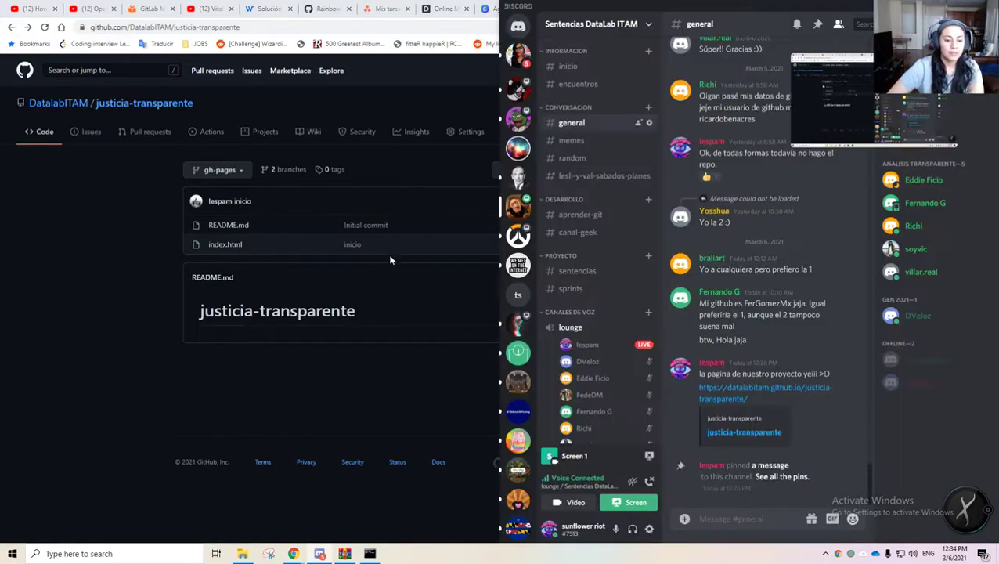
pyautogui.click(235, 244)
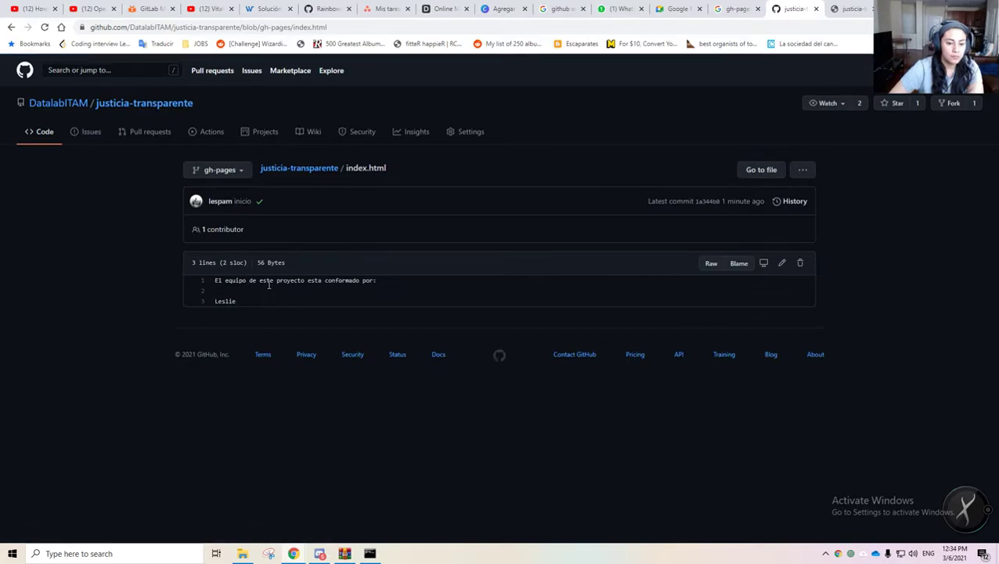
pyautogui.hotkey('alt', 'Tab')
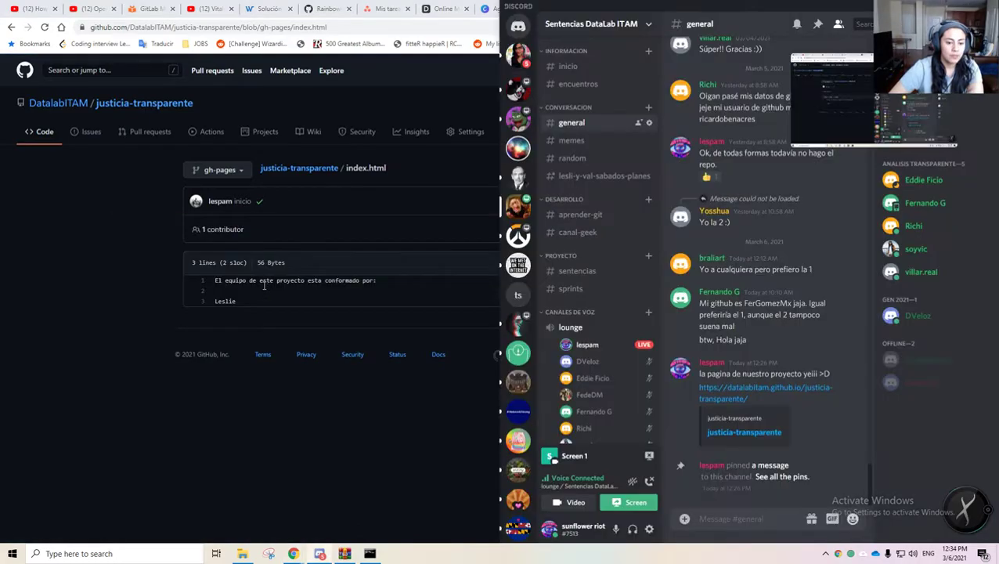
pyautogui.click(307, 288)
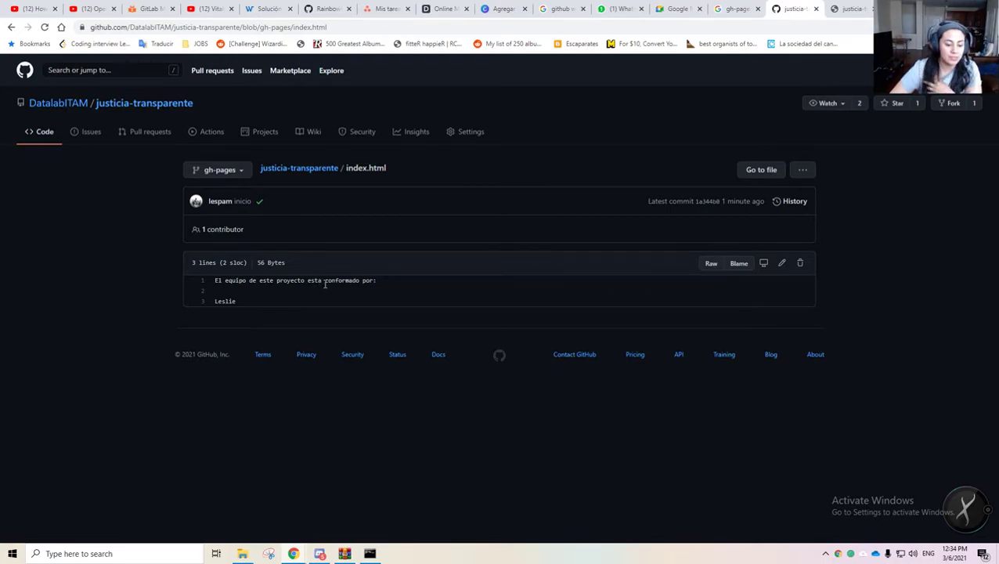
pyautogui.hotkey('alt', 'Tab')
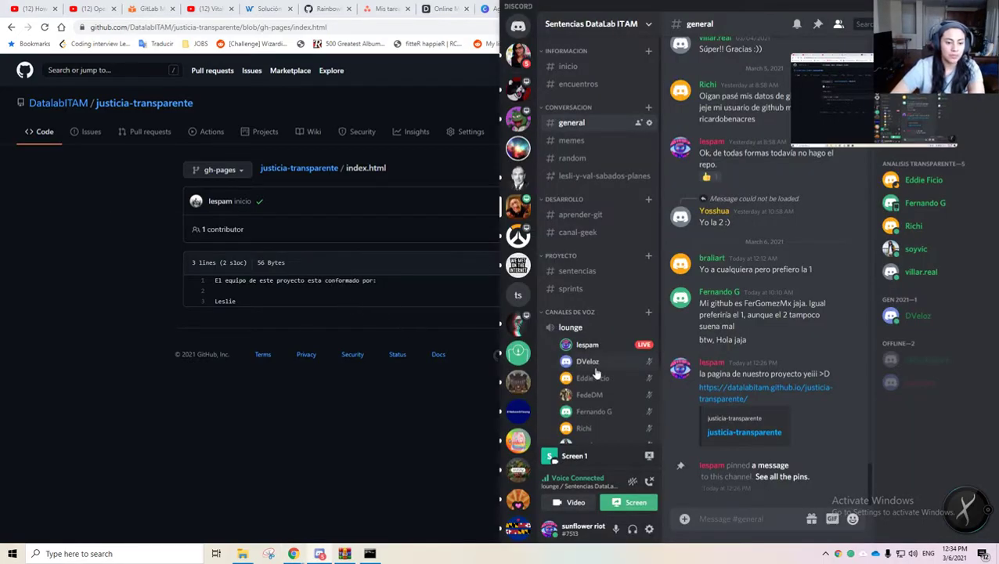
pyautogui.moveTo(642, 350)
pyautogui.scroll(-3, 603, 218)
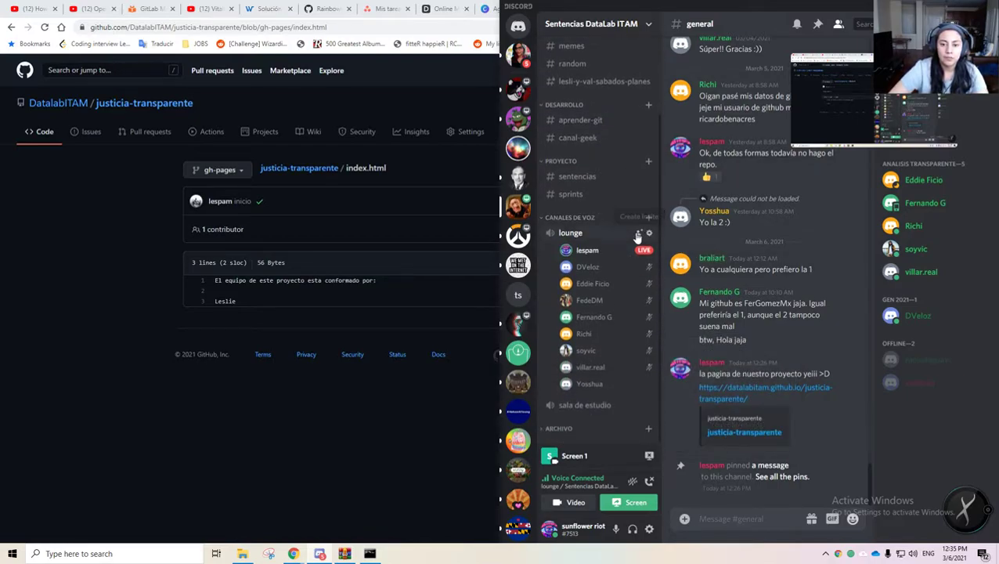
pyautogui.scroll(1, 638, 237)
pyautogui.scroll(3, 638, 235)
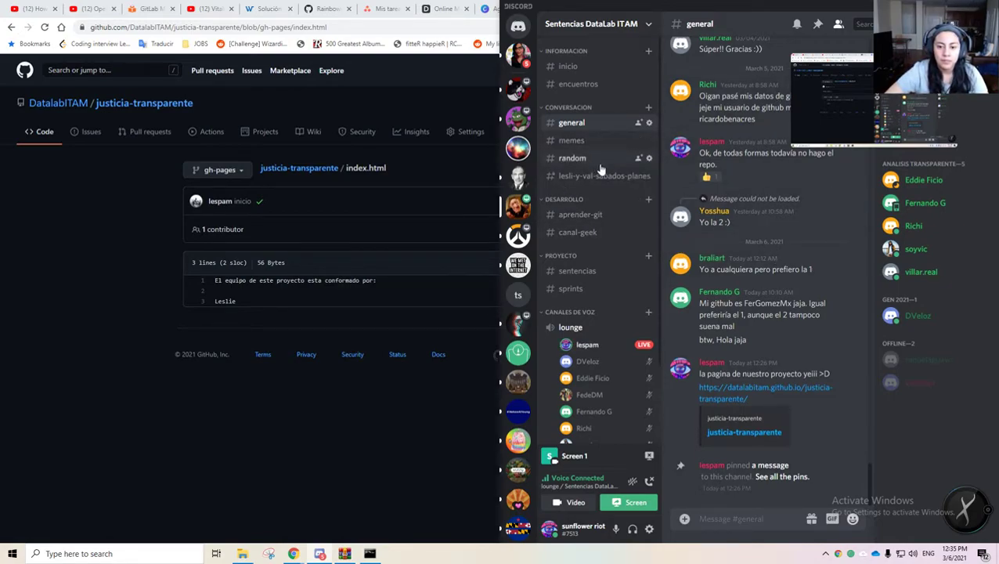
pyautogui.click(577, 271)
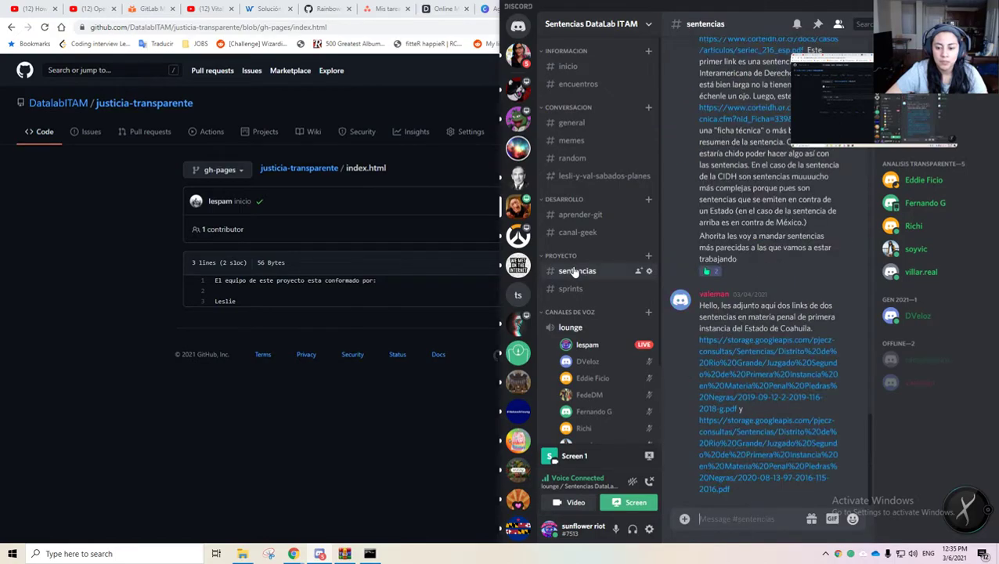
# - Maximize Discord and open the Inter-American Court (corteidh.or.cr) link in #sentencias
pyautogui.moveTo(763, 6); pyautogui.dragTo(490, 5)
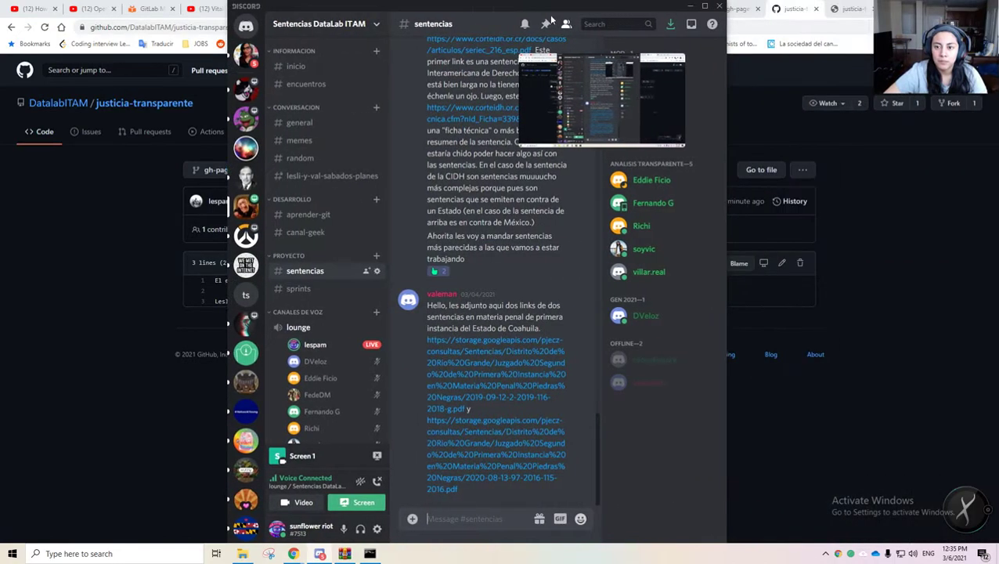
pyautogui.click(707, 7)
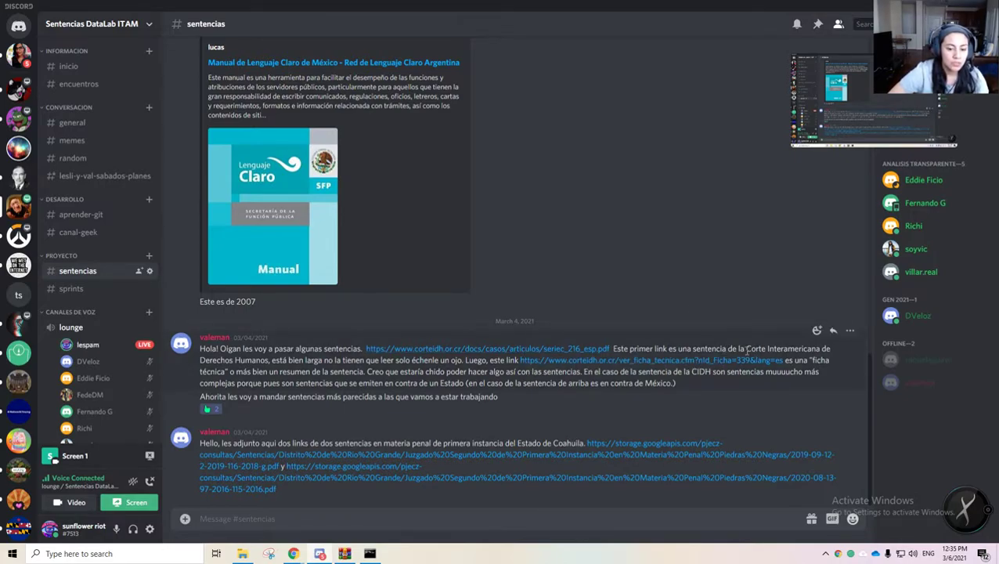
pyautogui.moveTo(741, 349); pyautogui.dragTo(462, 364)
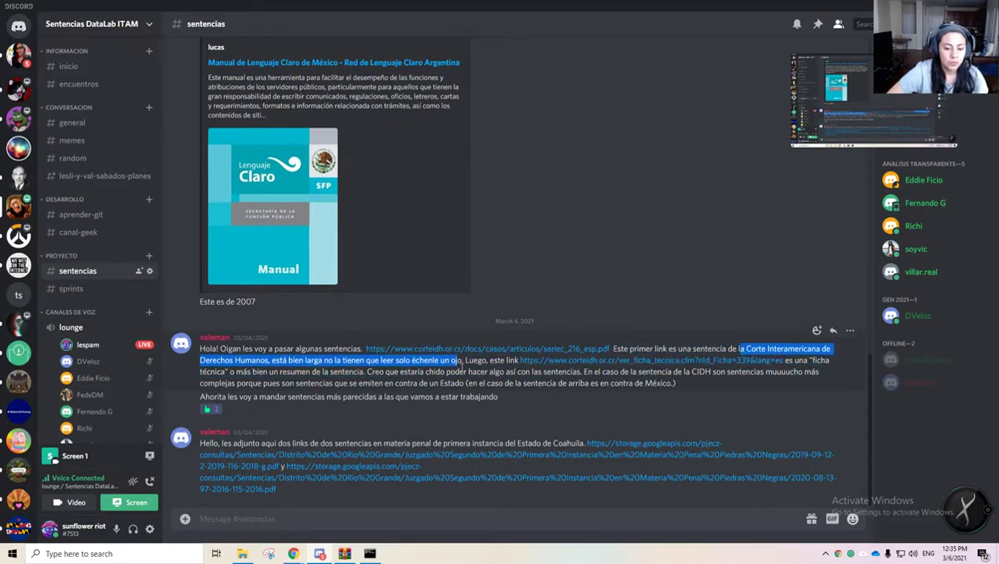
pyautogui.click(472, 353)
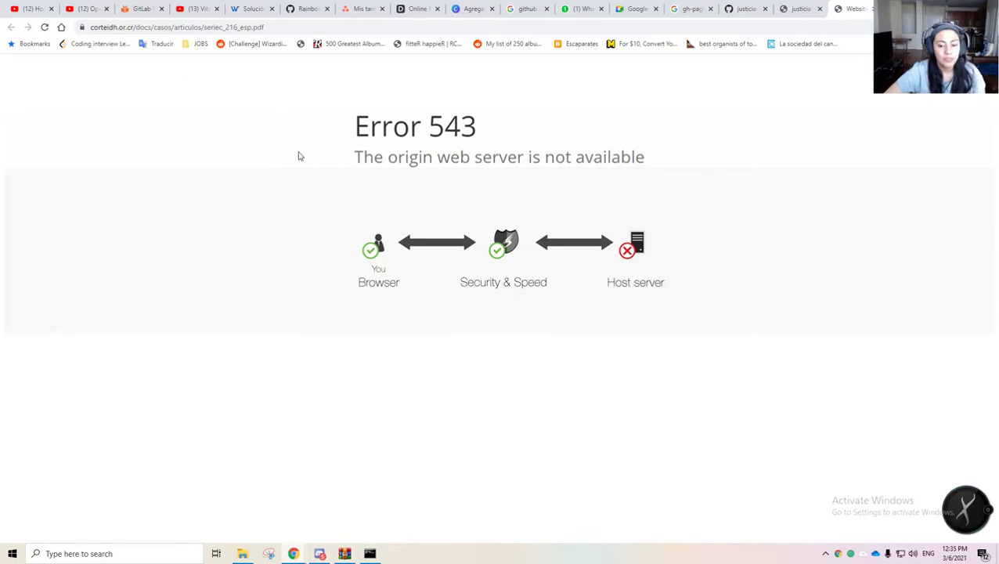
# - Close the Error 543 page and open the first Coahuila sentencia PDF link instead
pyautogui.moveTo(337, 113); pyautogui.dragTo(486, 172)
pyautogui.click(828, 252)
pyautogui.hotkey('ctrl', 'w')
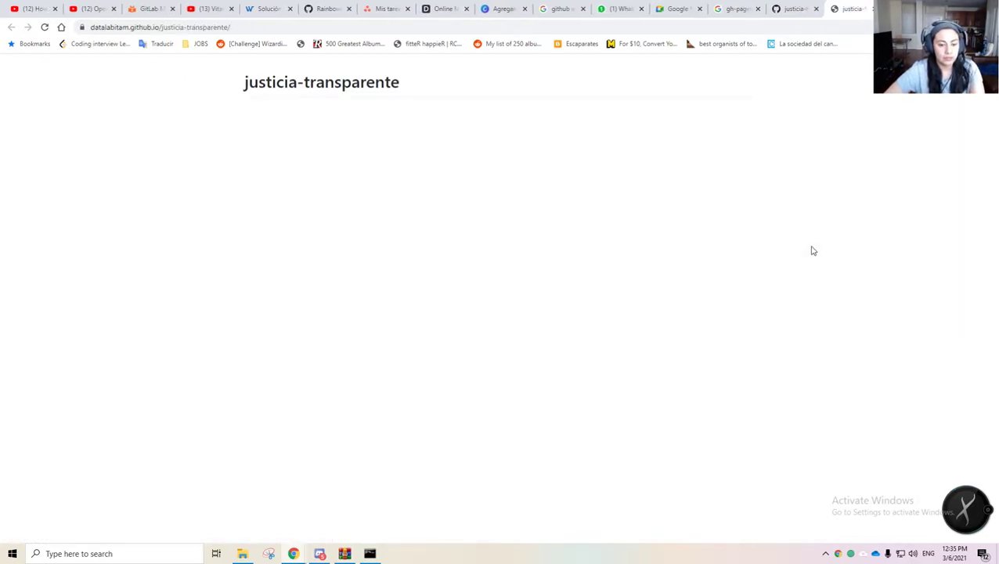
pyautogui.hotkey('alt', 'Tab')
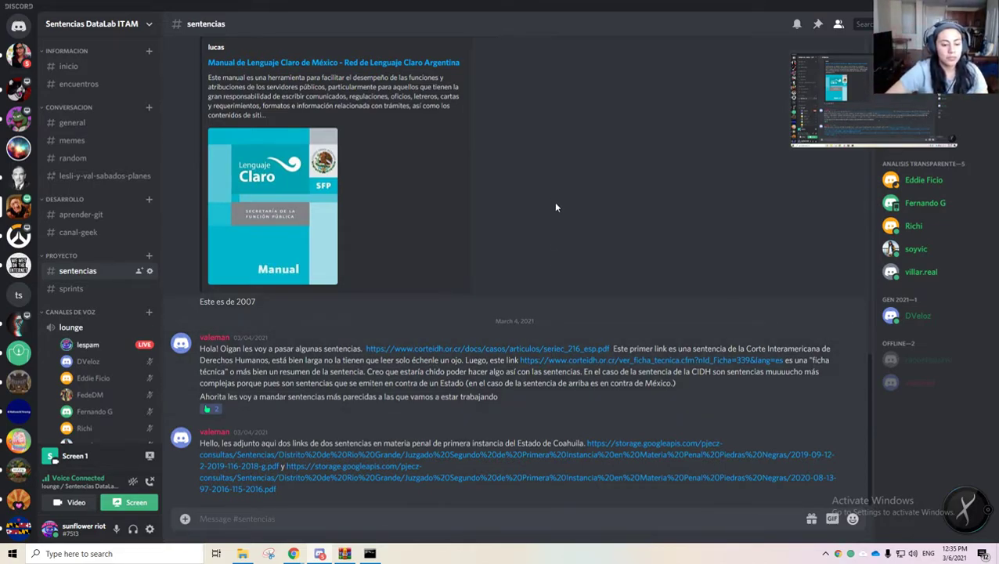
pyautogui.click(484, 454)
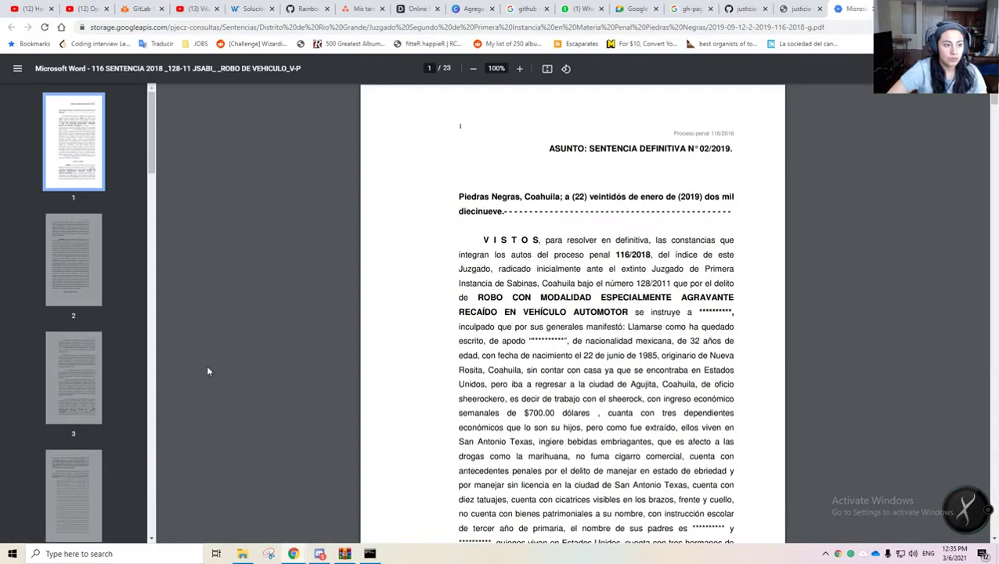
# - Scroll down and back up through the vehicle-theft sentencia PDF
pyautogui.scroll(-20, 123, 347)
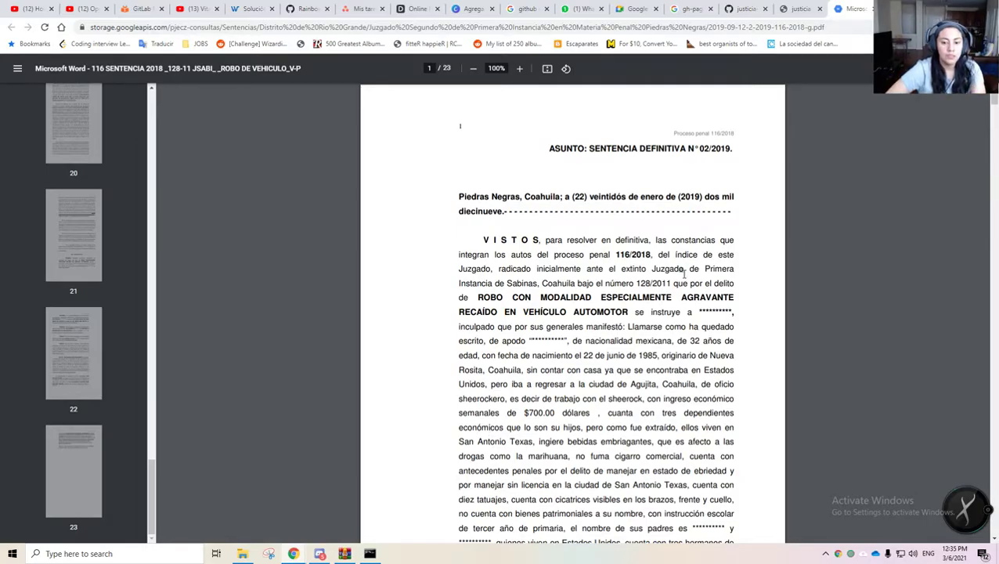
pyautogui.scroll(-20, 684, 274)
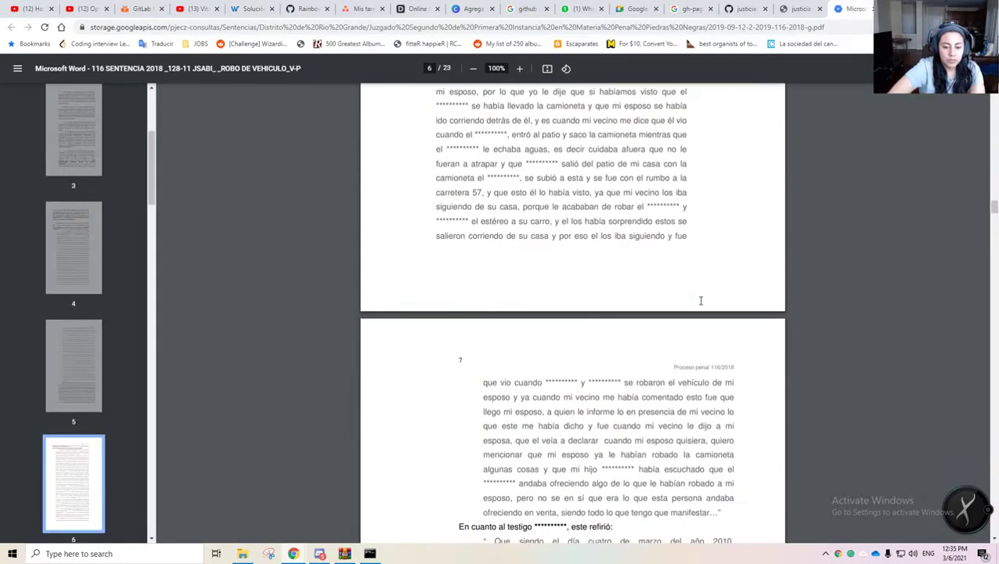
pyautogui.scroll(-20, 701, 300)
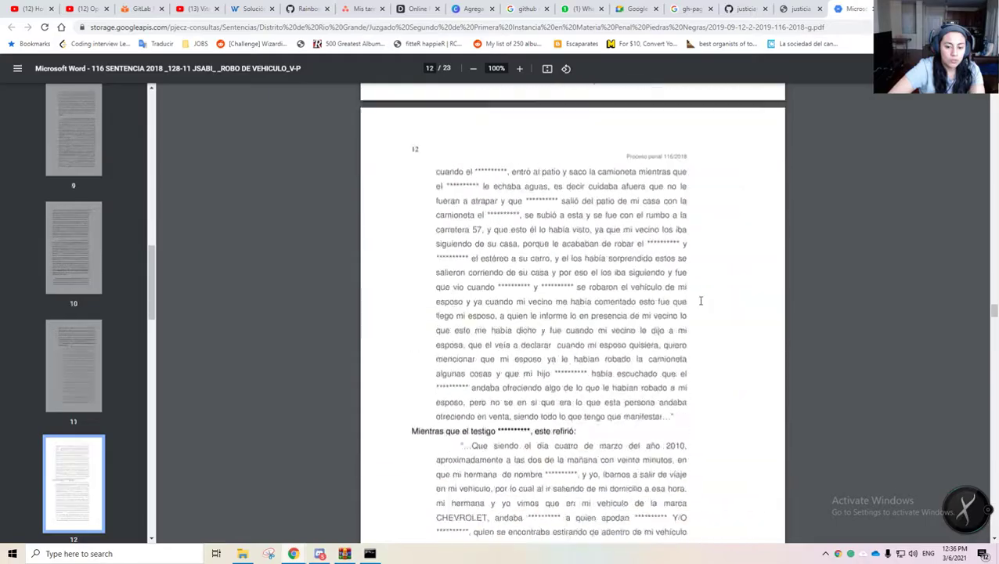
pyautogui.scroll(-20, 701, 300)
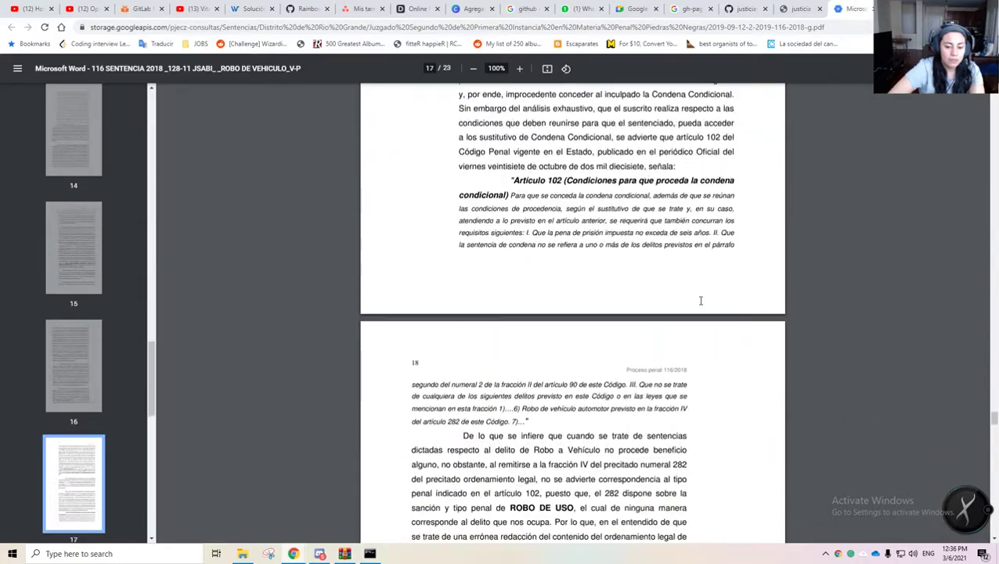
pyautogui.scroll(-20, 701, 300)
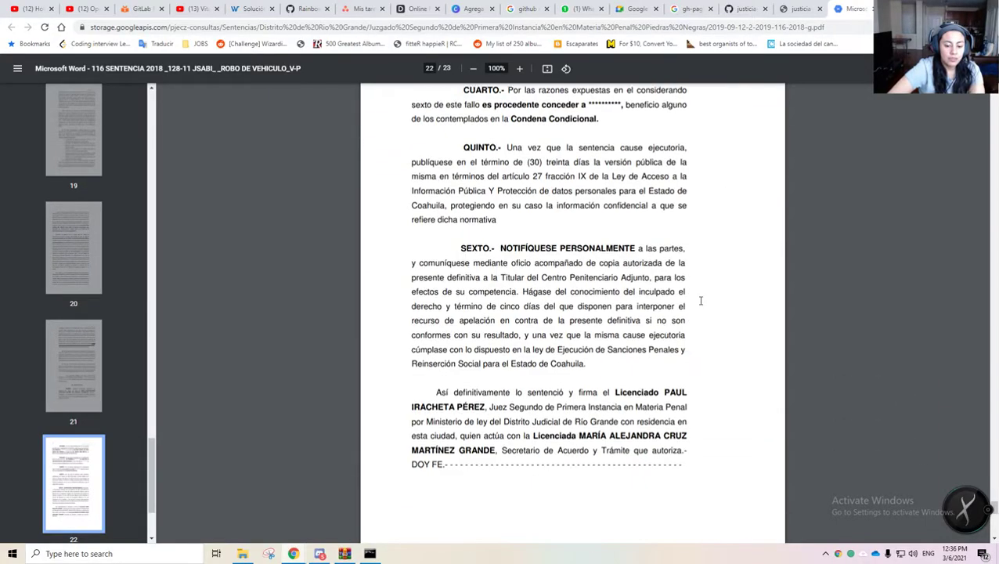
pyautogui.scroll(-5, 701, 300)
pyautogui.scroll(15, 701, 300)
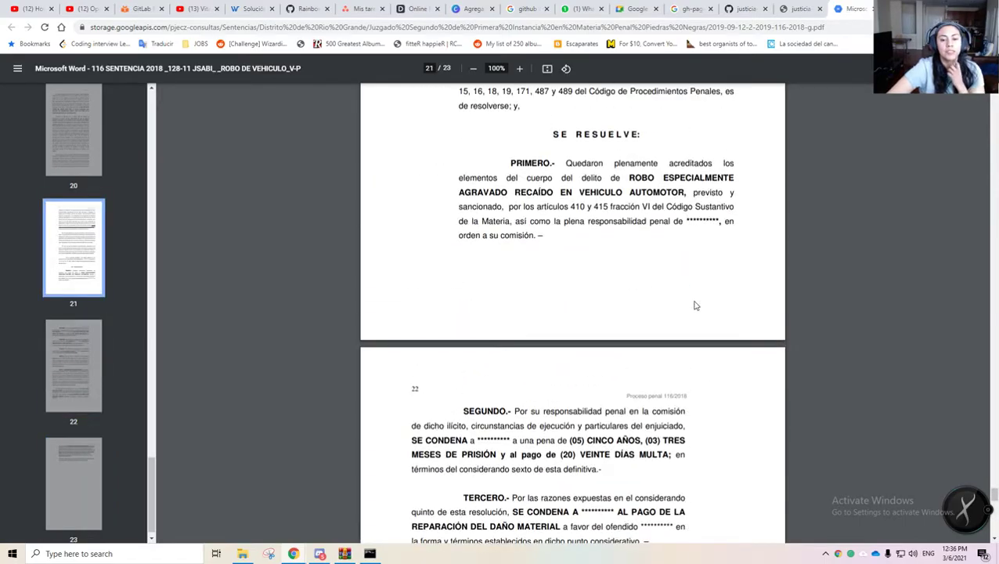
pyautogui.scroll(20, 695, 303)
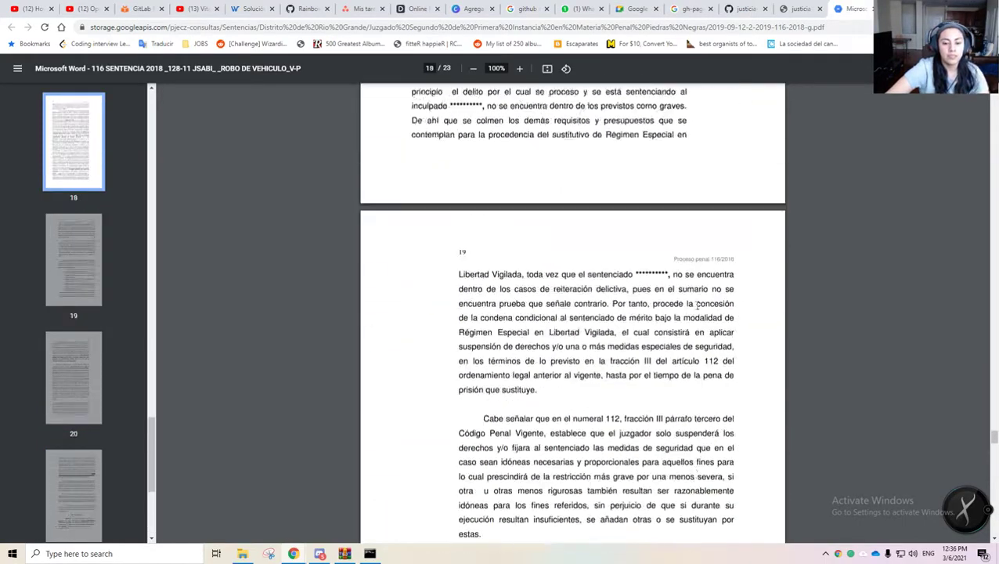
pyautogui.scroll(20, 696, 306)
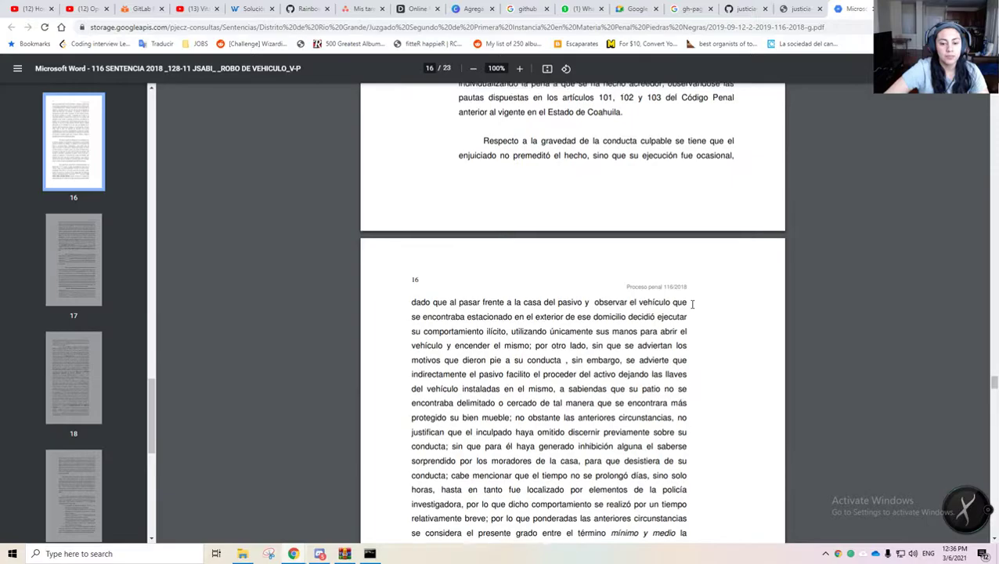
pyautogui.scroll(15, 692, 305)
pyautogui.scroll(20, 692, 304)
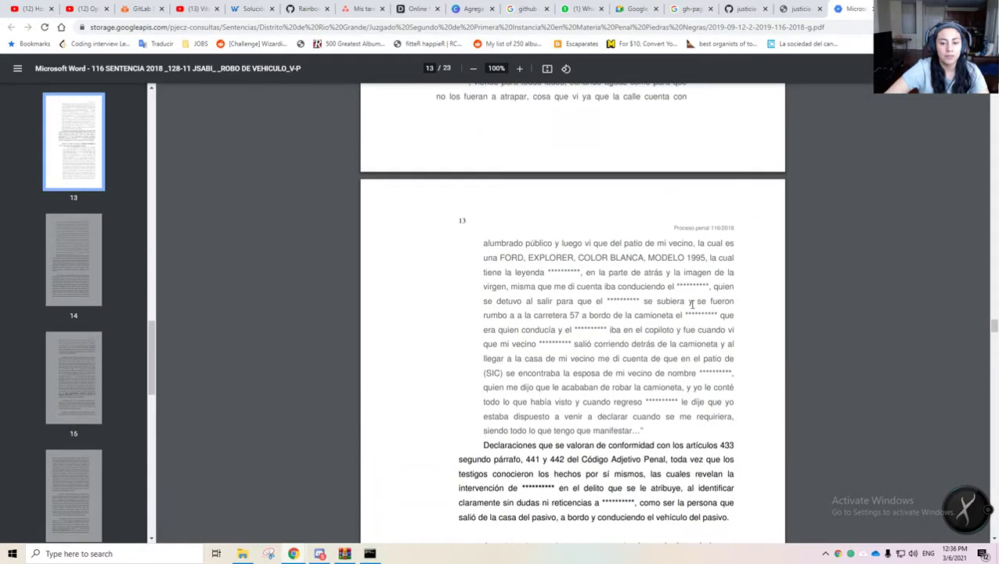
pyautogui.scroll(15, 693, 303)
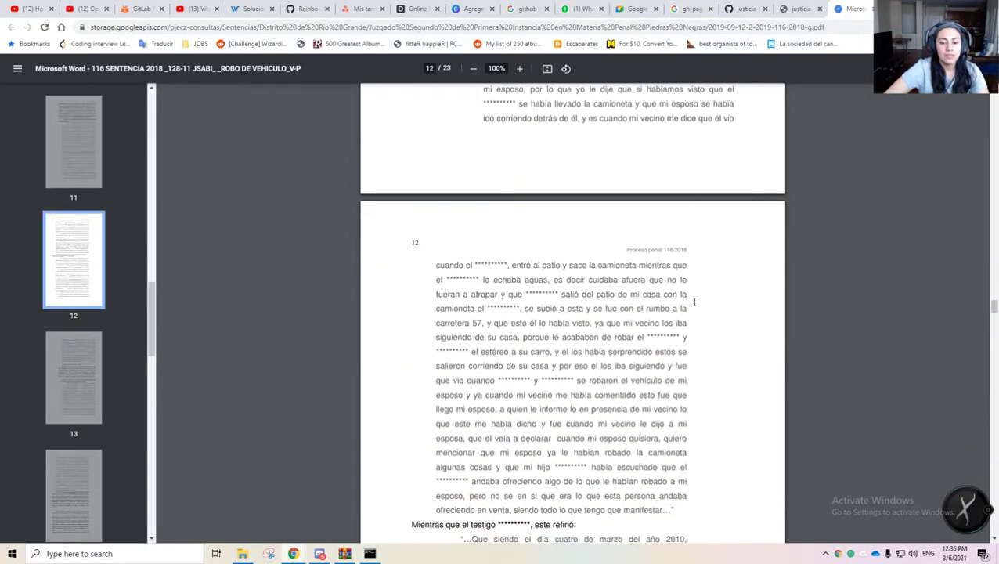
pyautogui.scroll(12, 691, 299)
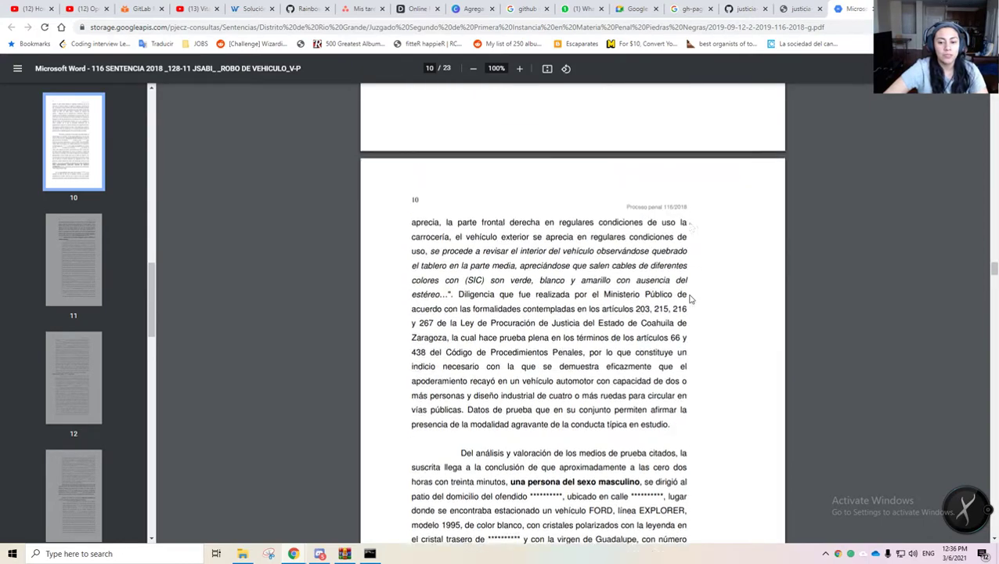
pyautogui.scroll(4, 702, 285)
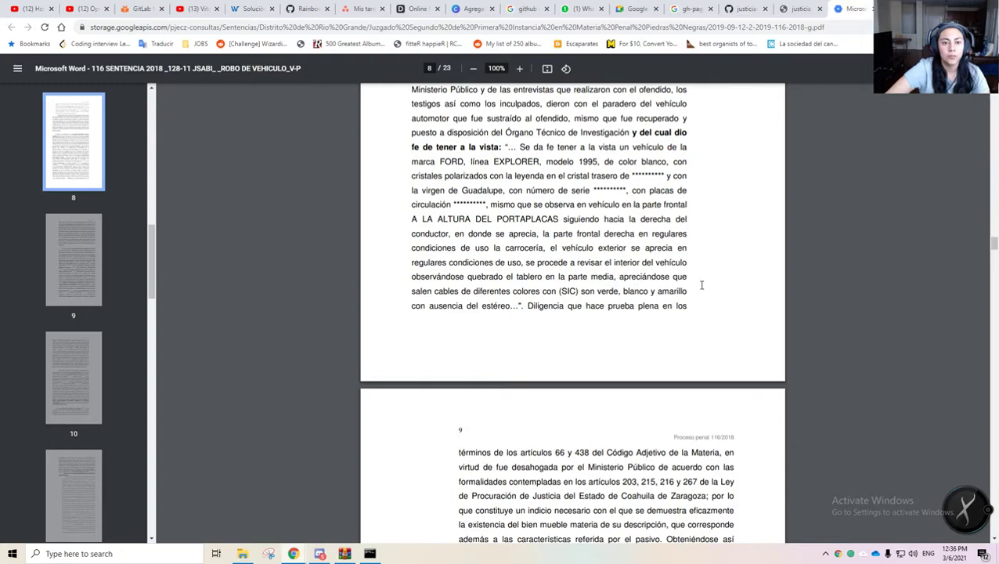
pyautogui.scroll(10, 705, 282)
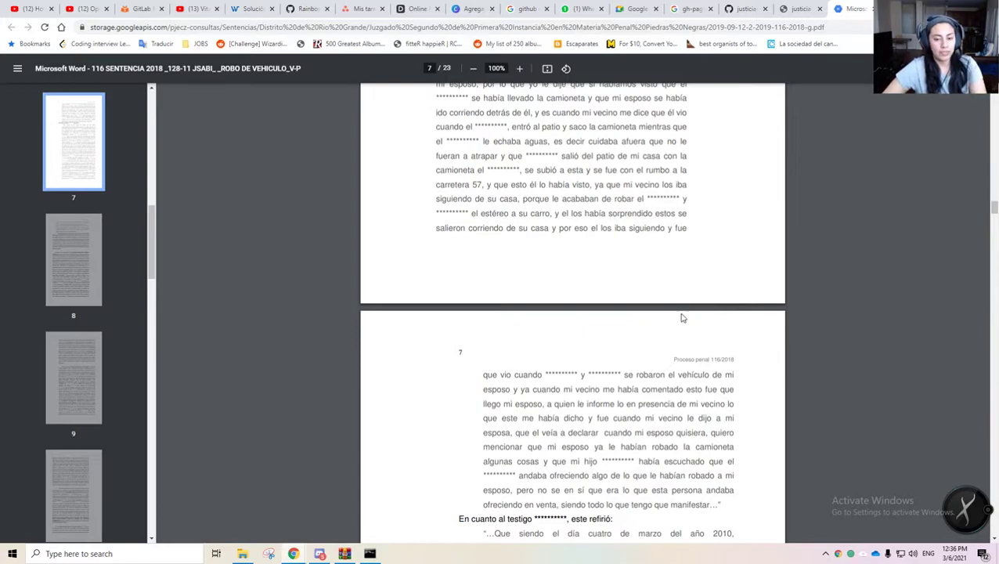
pyautogui.hotkey('alt', 'Tab')
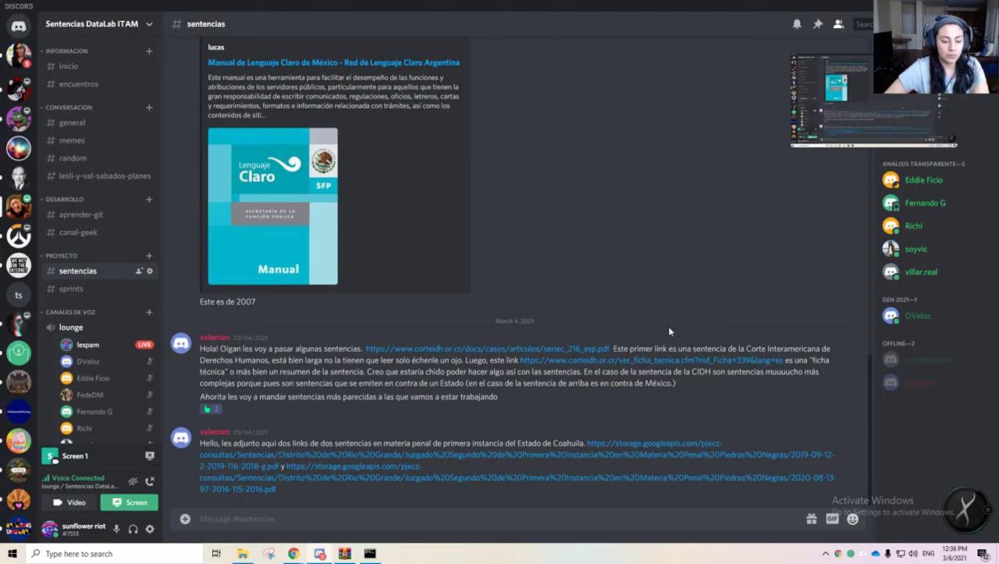
pyautogui.hotkey('alt', 'Tab')
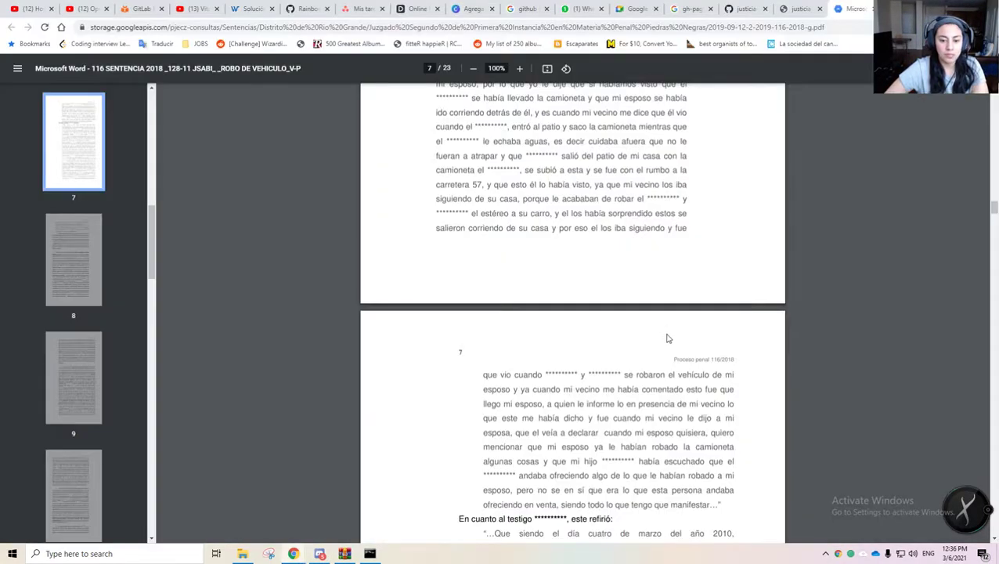
# - Read pages 17–18, marking the Article 102 conditions and requirements passages
pyautogui.scroll(3, 664, 345)
pyautogui.scroll(-20, 664, 345)
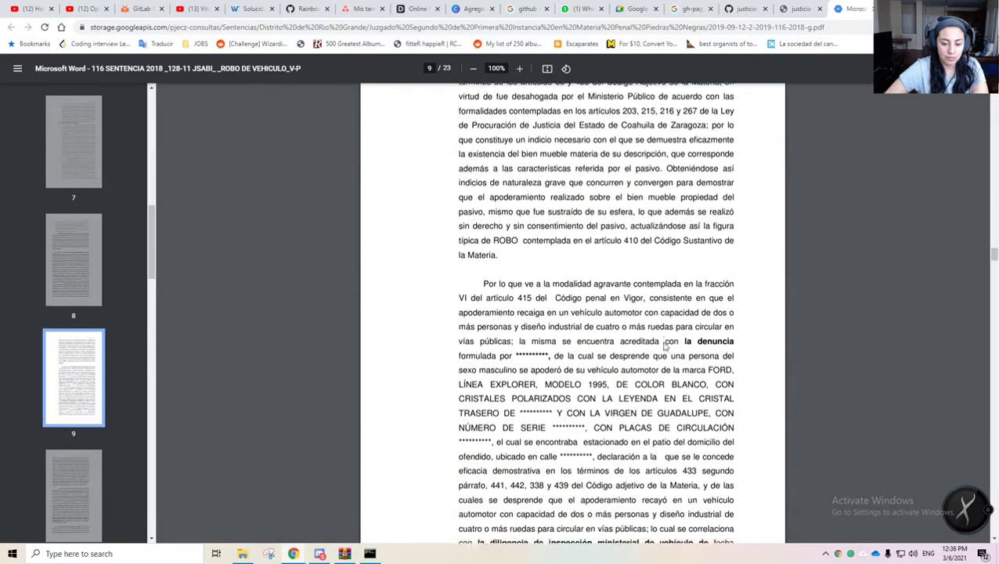
pyautogui.scroll(-20, 665, 347)
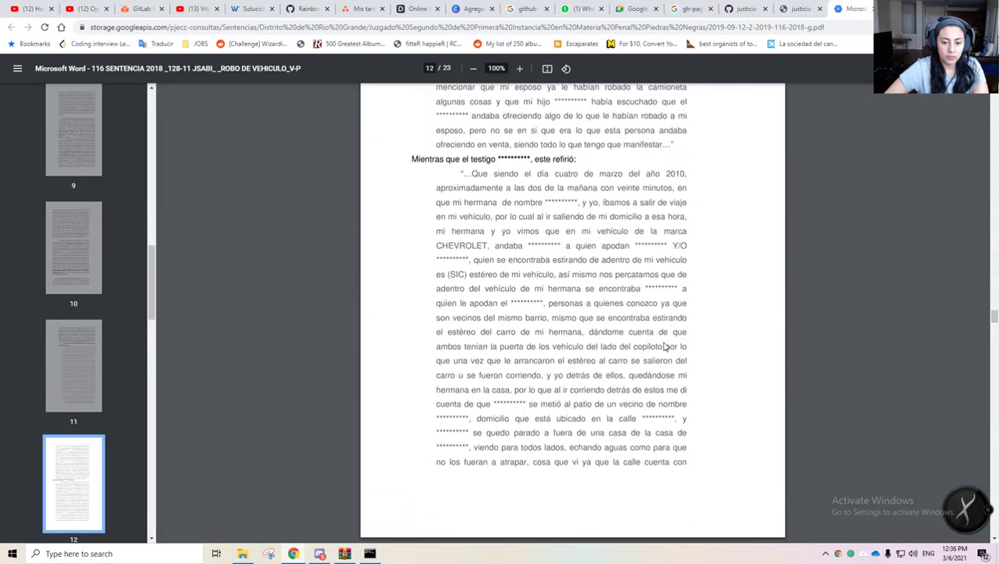
pyautogui.scroll(-4, 664, 346)
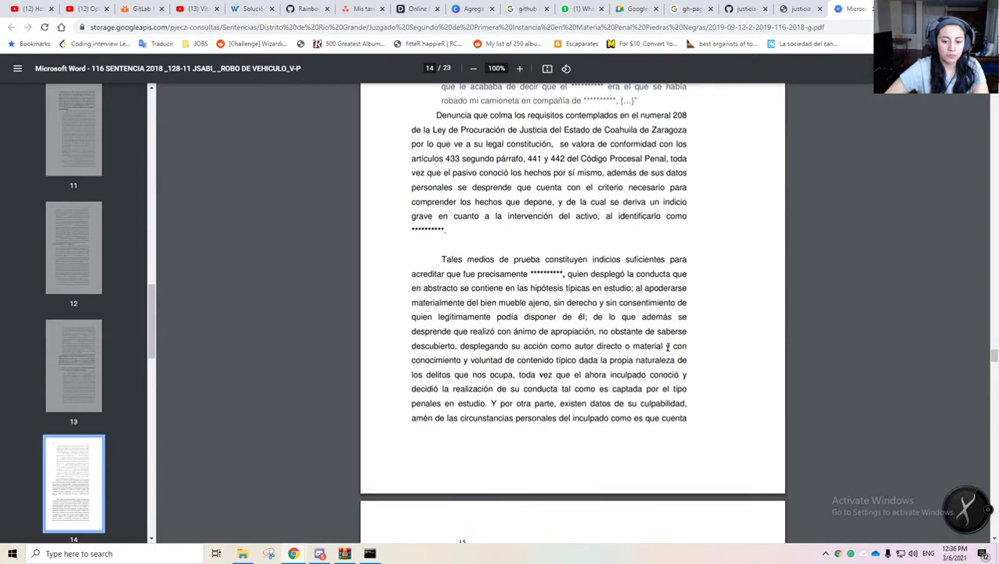
pyautogui.scroll(-8, 667, 346)
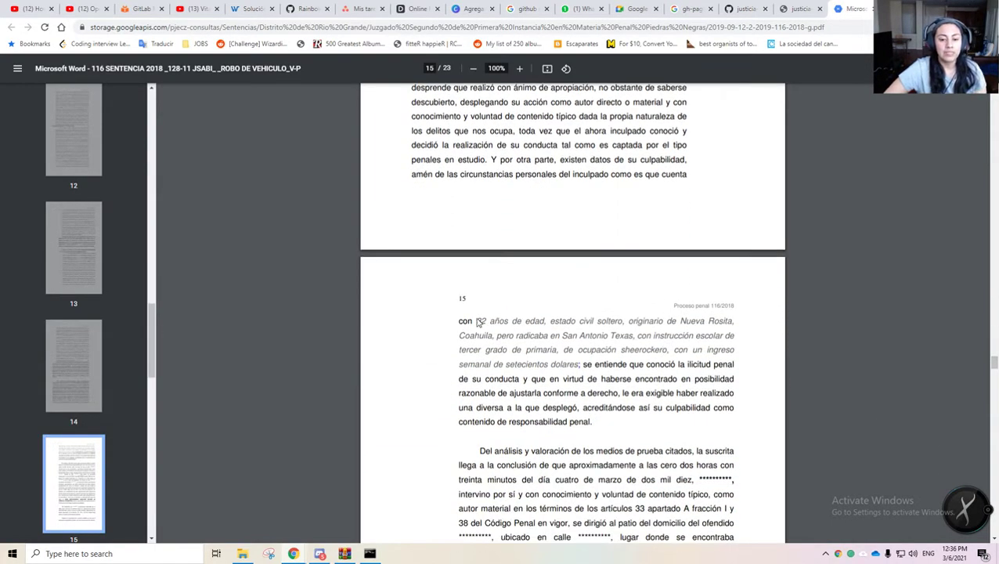
pyautogui.scroll(-15, 703, 243)
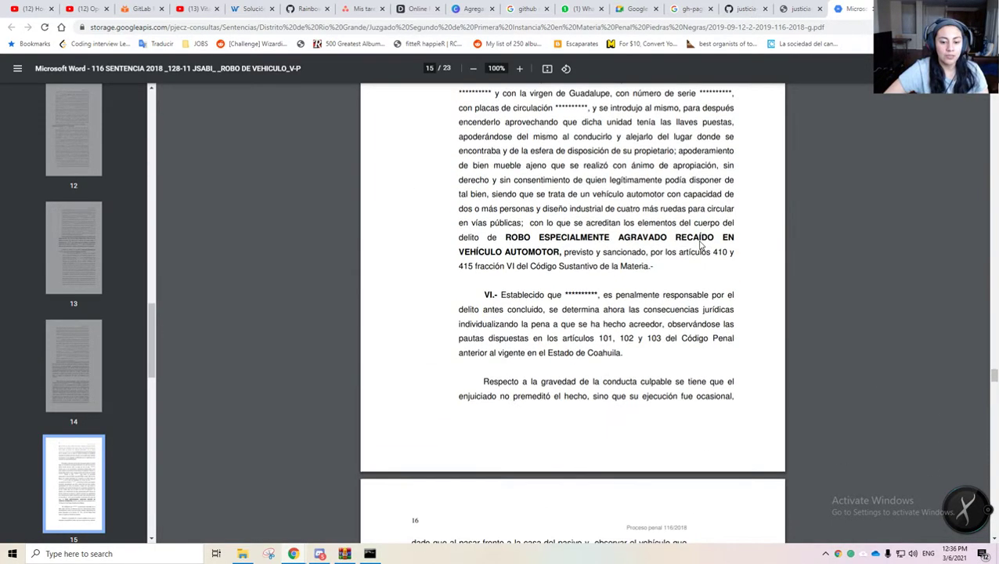
pyautogui.scroll(-20, 702, 245)
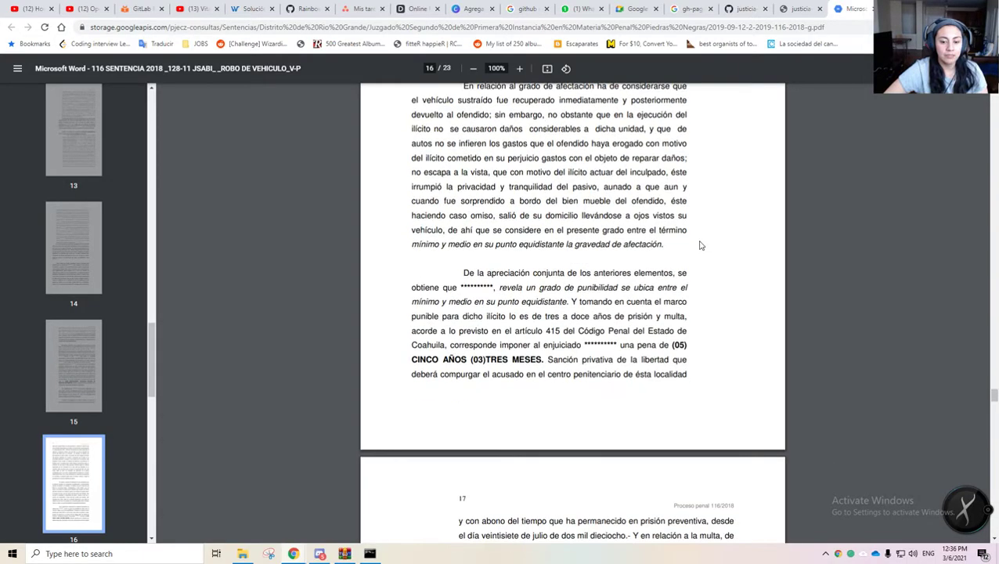
pyautogui.scroll(-12, 702, 245)
pyautogui.scroll(16, 529, 215)
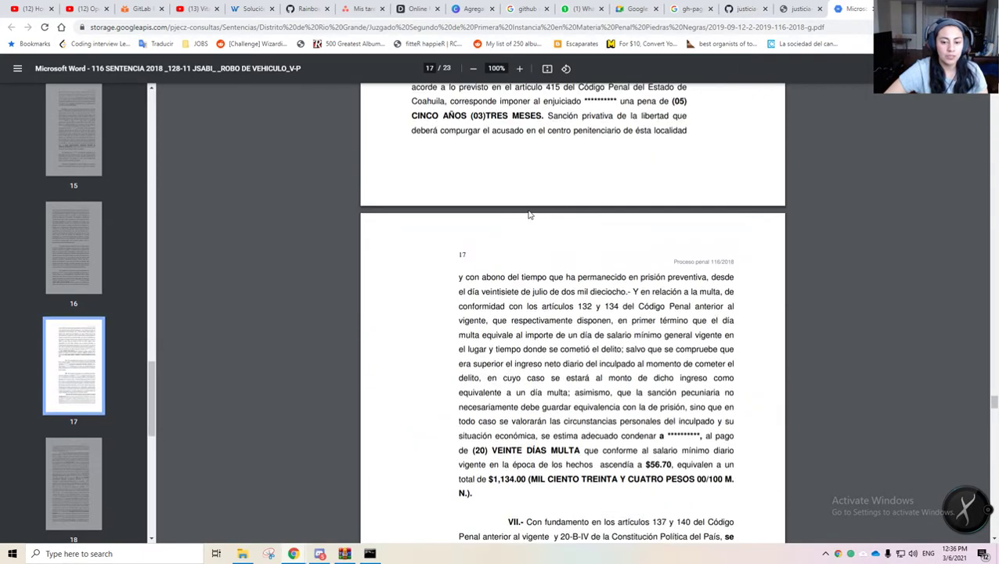
pyautogui.moveTo(471, 279); pyautogui.dragTo(579, 396)
pyautogui.click(572, 272)
pyautogui.scroll(-15, 571, 272)
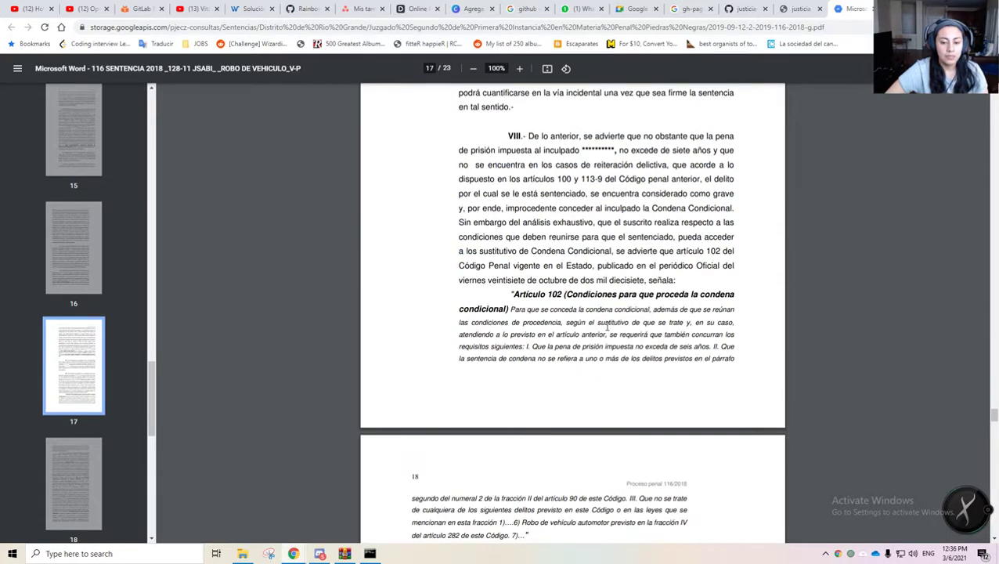
pyautogui.scroll(8, 572, 271)
pyautogui.moveTo(568, 177); pyautogui.dragTo(678, 220)
pyautogui.scroll(-7, 736, 261)
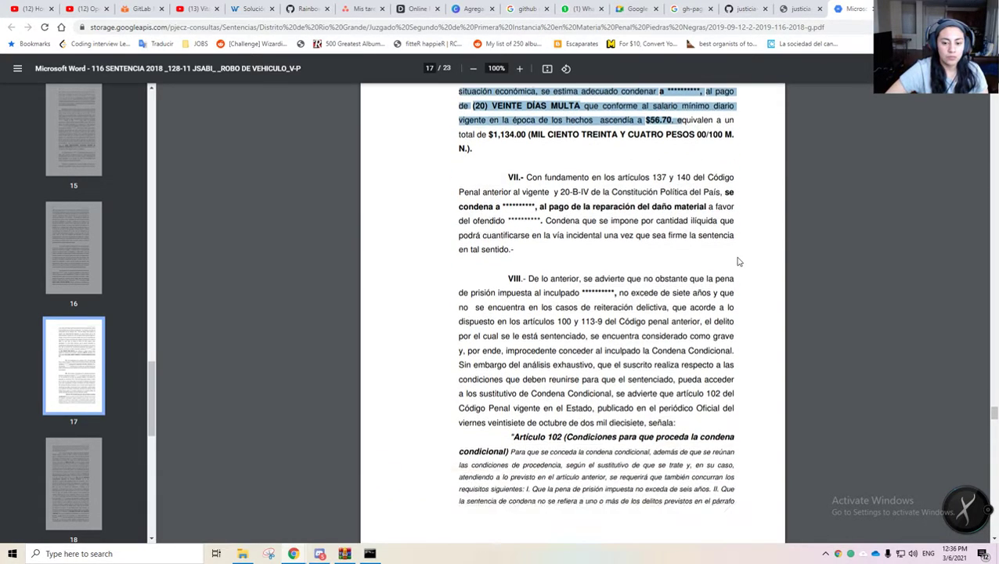
pyautogui.moveTo(518, 130); pyautogui.dragTo(592, 243)
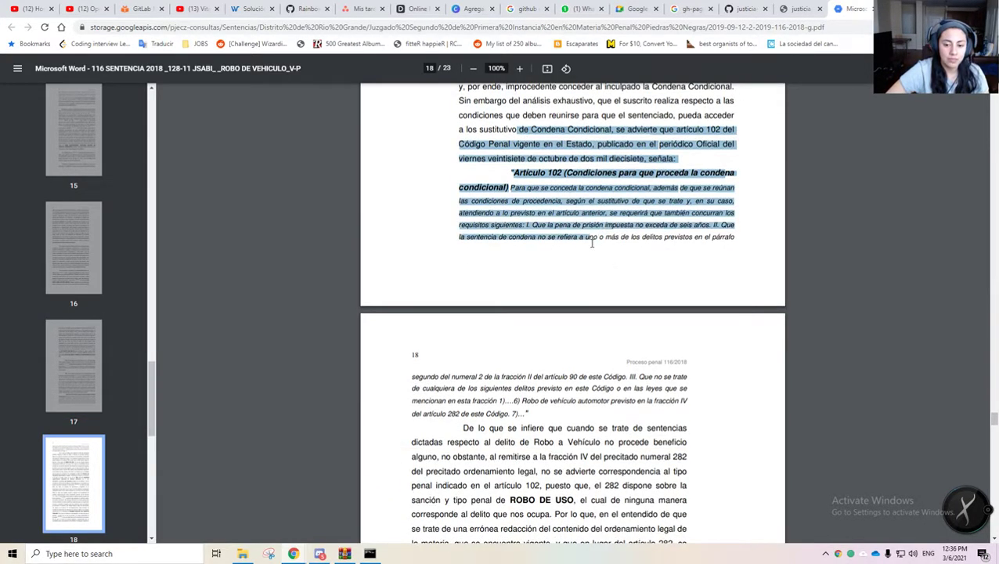
pyautogui.scroll(6, 592, 244)
pyautogui.scroll(-10, 598, 233)
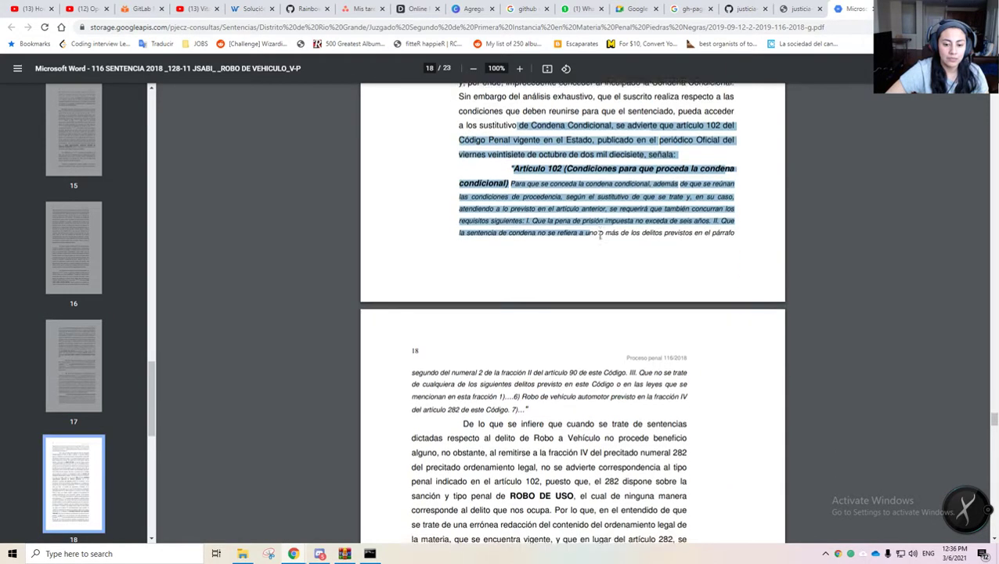
pyautogui.moveTo(524, 202); pyautogui.dragTo(595, 259)
pyautogui.moveTo(537, 273); pyautogui.dragTo(551, 285)
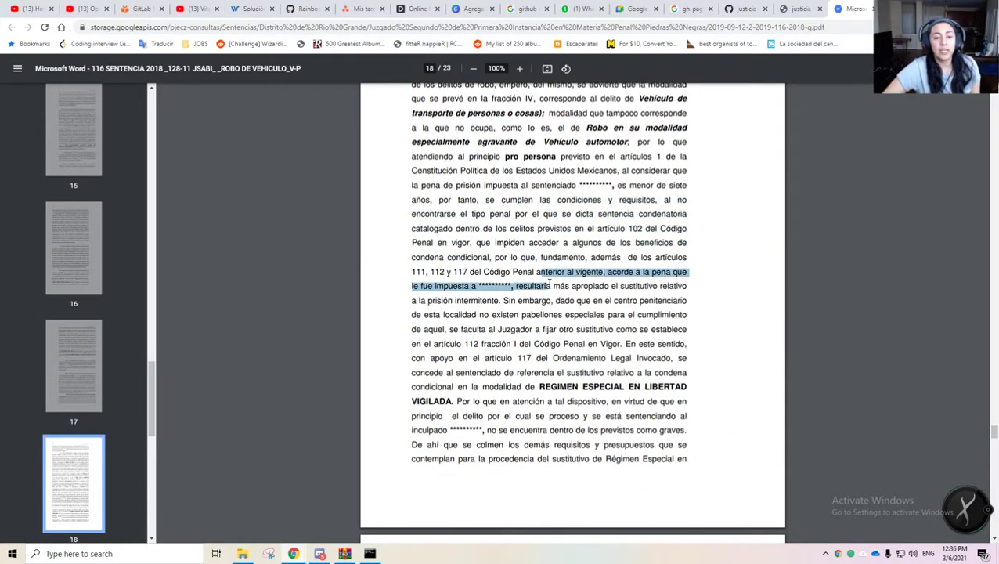
pyautogui.click(580, 140)
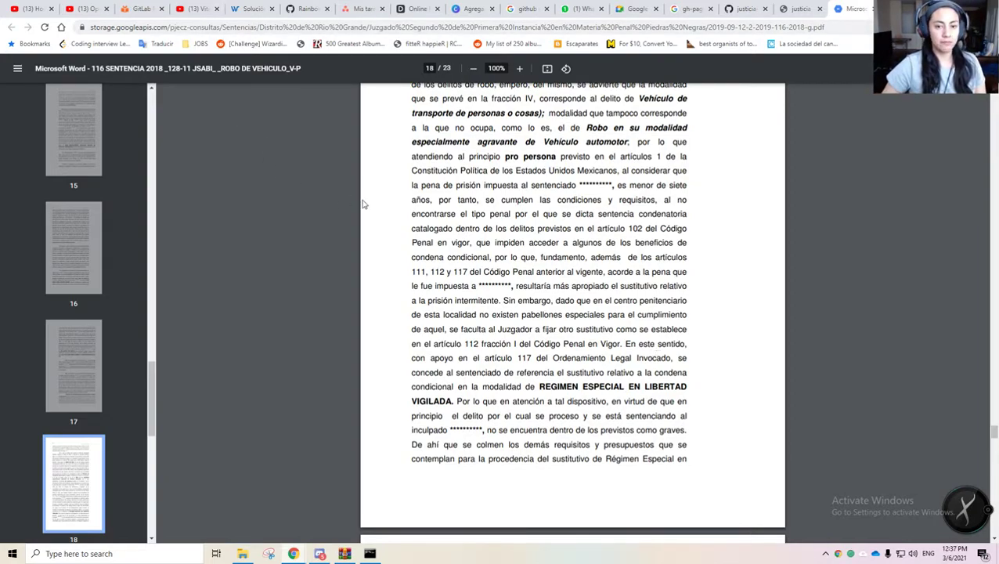
# - Close the PDF tab and go via #sprints to the private Saturday sprint-plans channel
pyautogui.hotkey('ctrl', 'w')
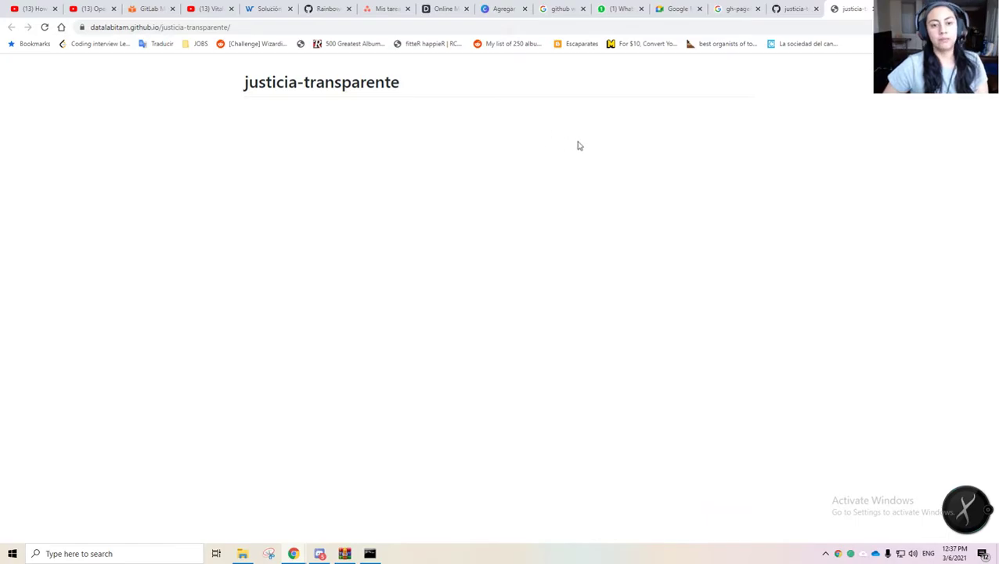
pyautogui.hotkey('alt', 'Tab')
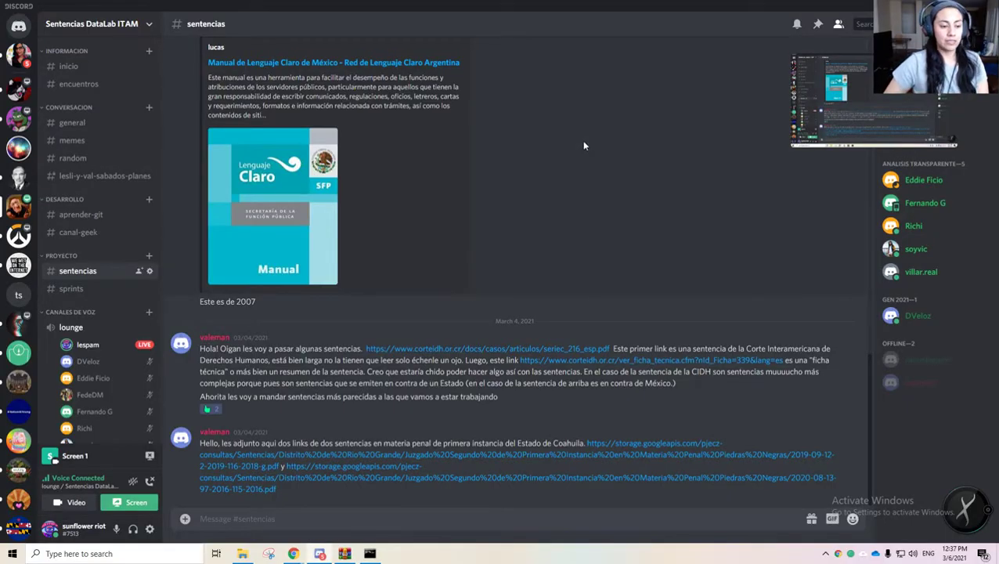
pyautogui.click(88, 289)
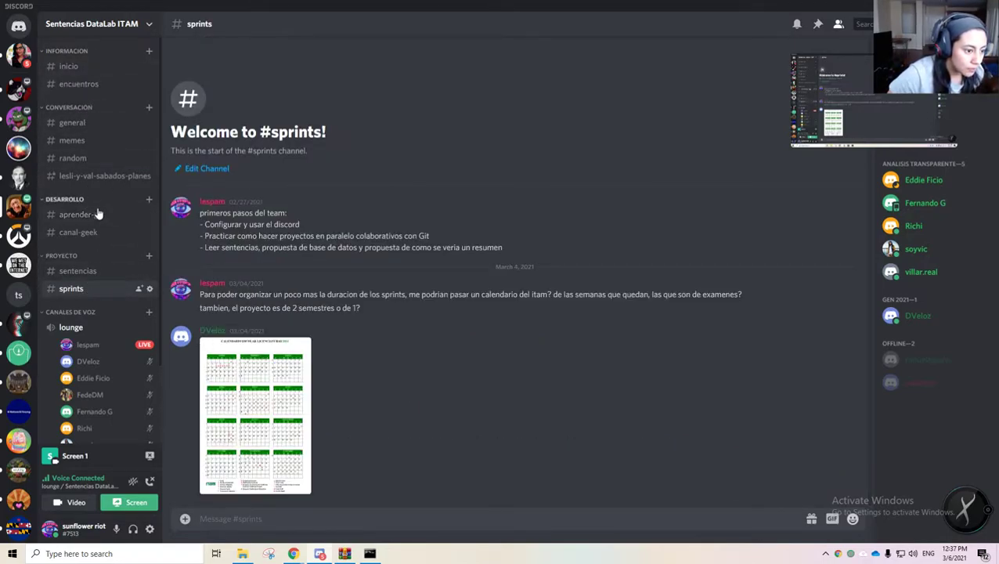
pyautogui.click(94, 177)
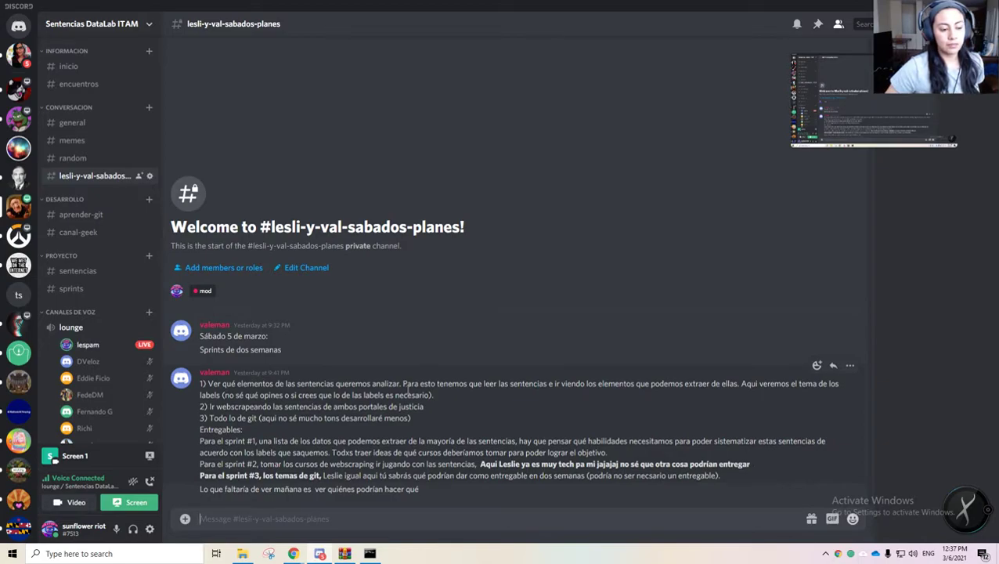
pyautogui.scroll(-2, 100, 374)
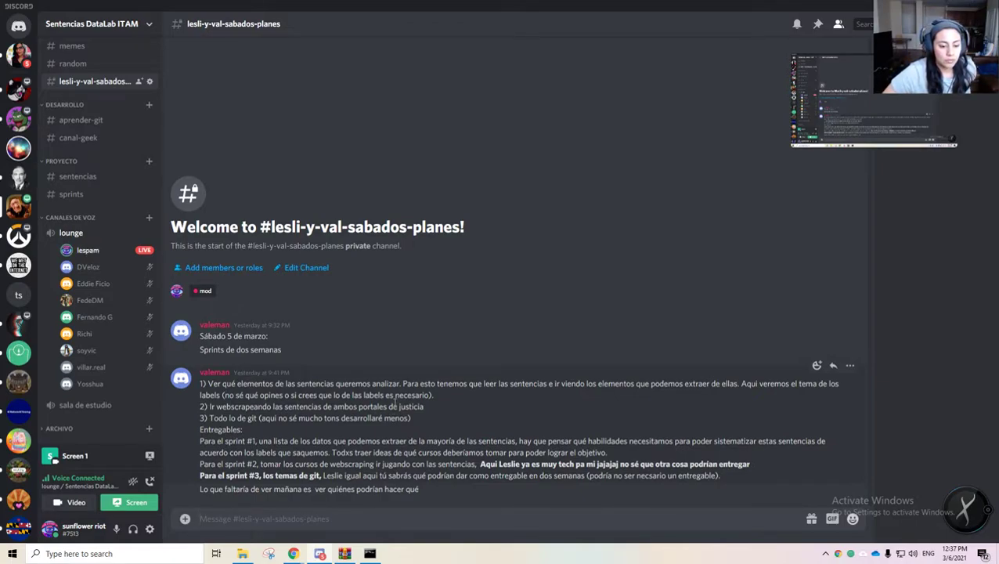
pyautogui.tripleClick(396, 395)
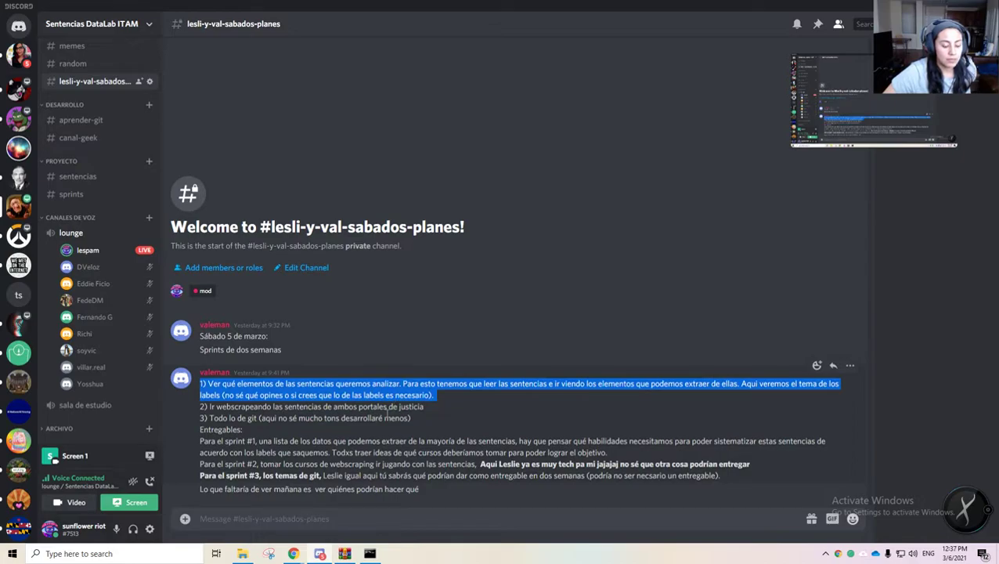
pyautogui.doubleClick(384, 411)
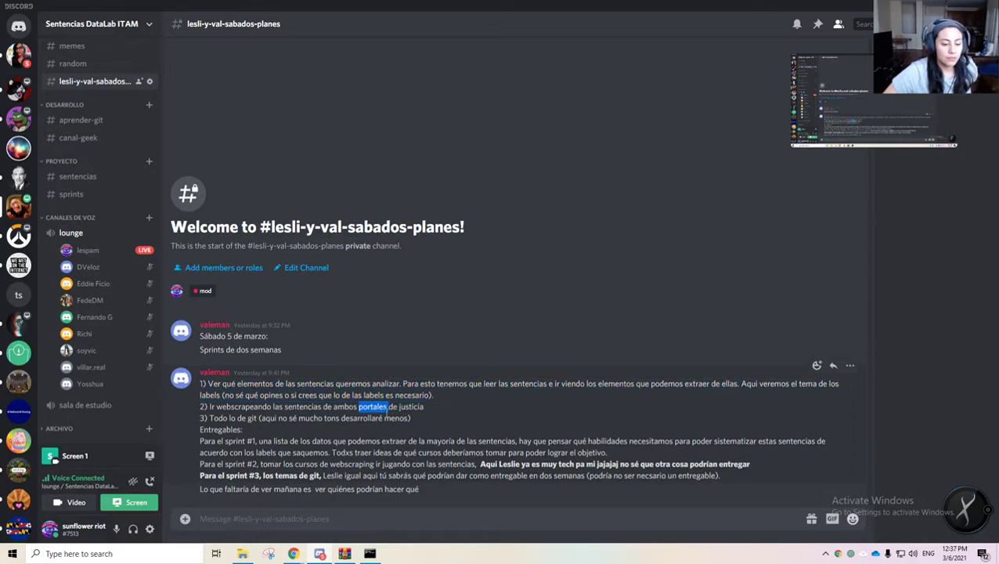
pyautogui.doubleClick(384, 411)
pyautogui.click(384, 413)
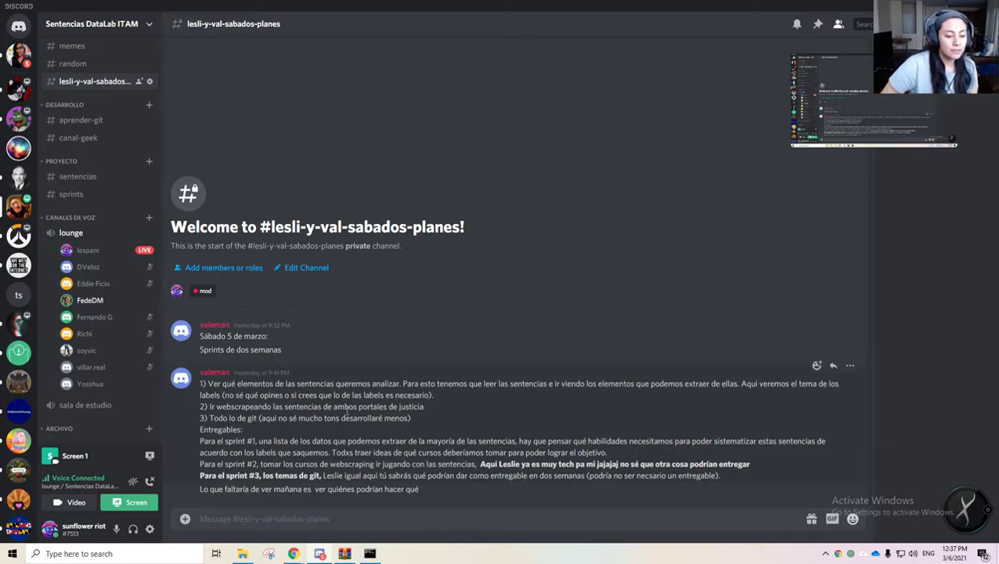
pyautogui.tripleClick(352, 407)
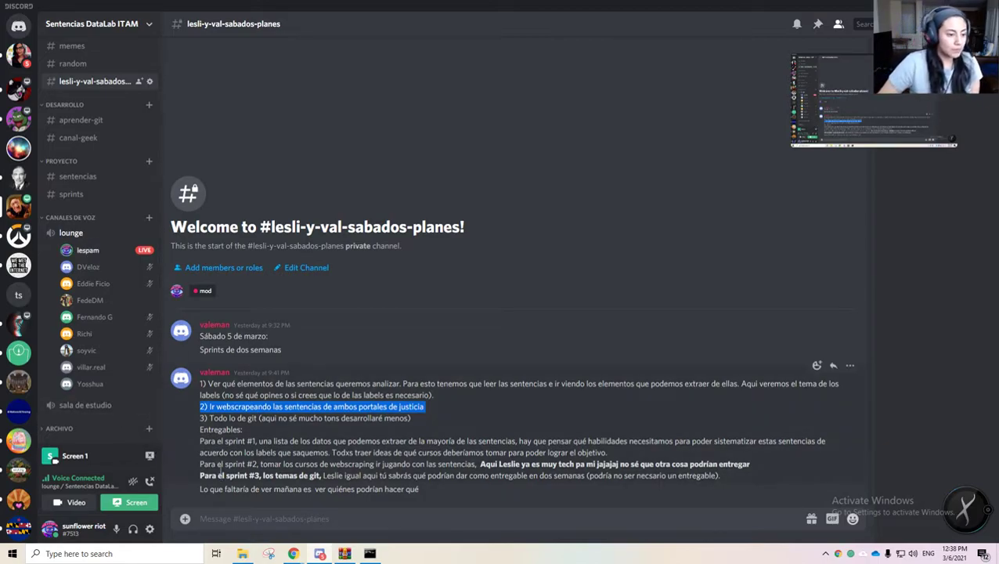
pyautogui.rightClick(94, 383)
pyautogui.moveTo(182, 524)
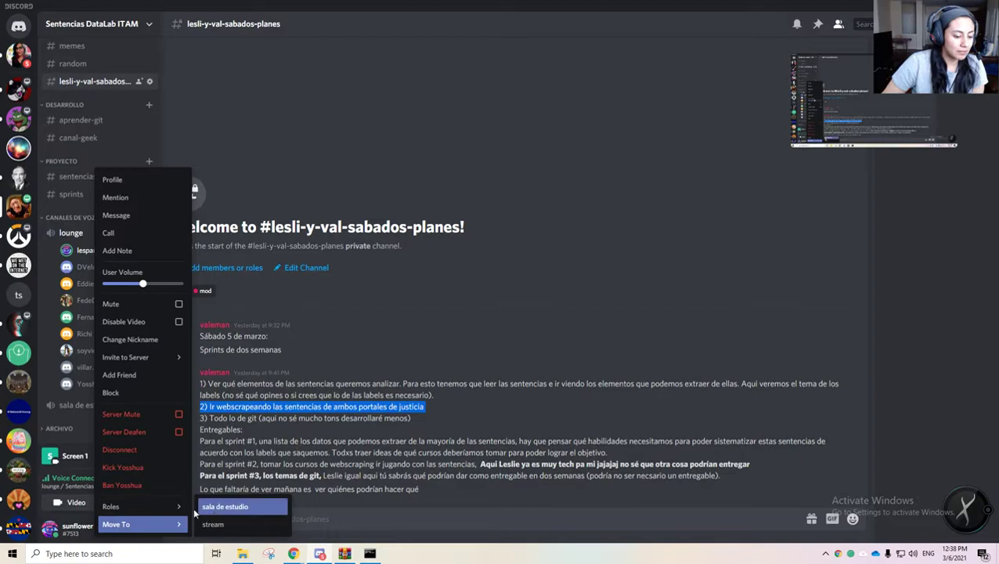
pyautogui.moveTo(179, 507)
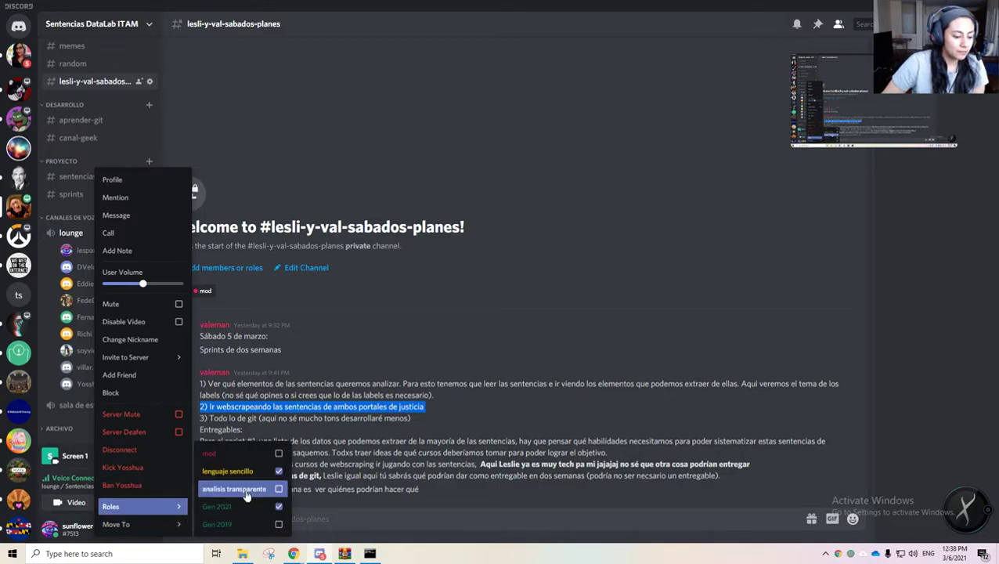
pyautogui.click(314, 357)
pyautogui.rightClick(82, 381)
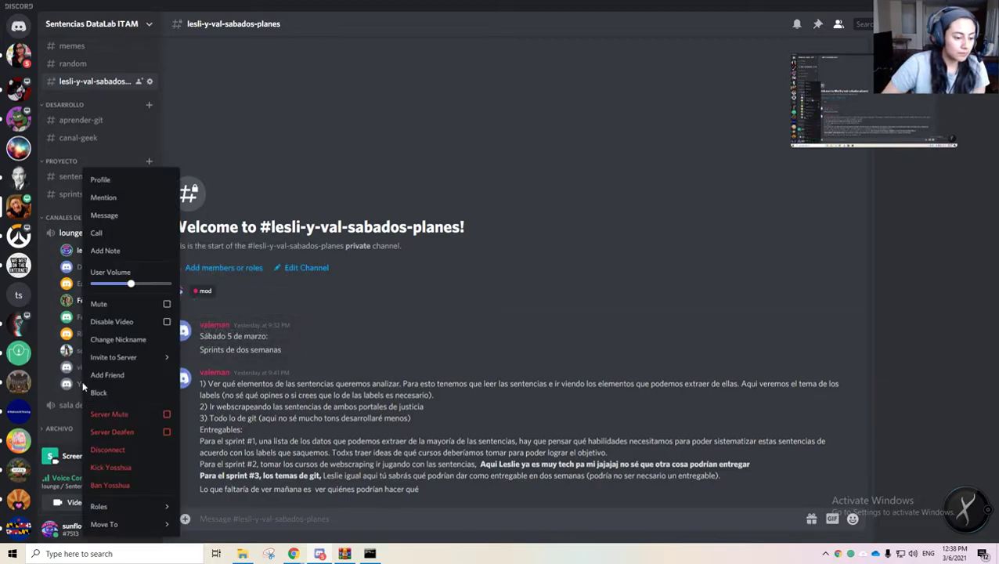
pyautogui.click(134, 369)
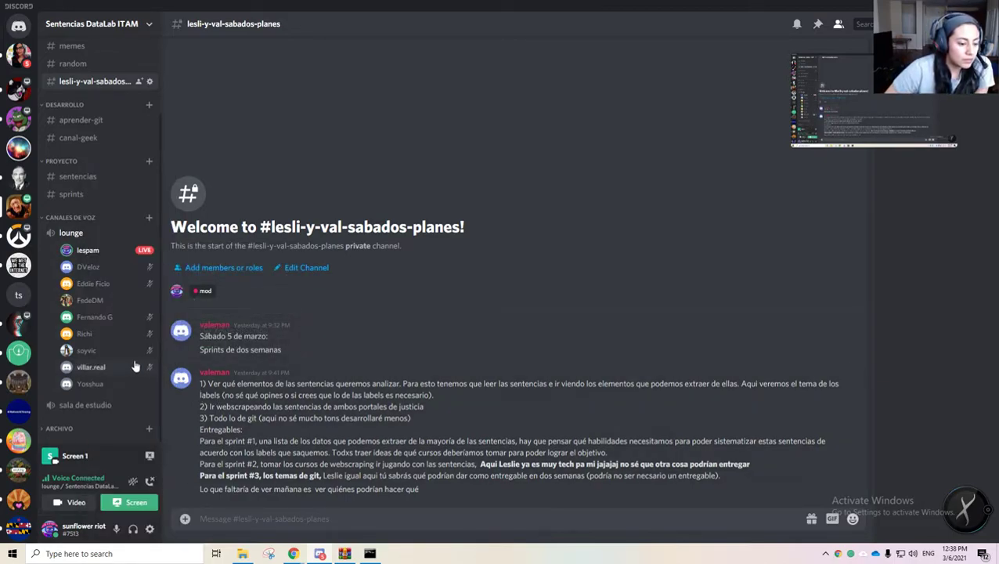
pyautogui.rightClick(121, 381)
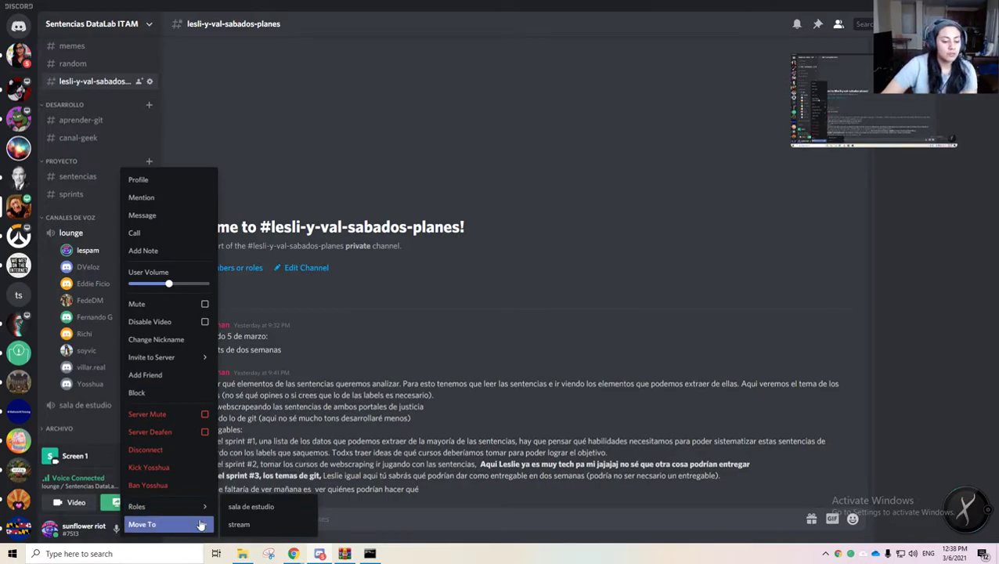
pyautogui.click(413, 394)
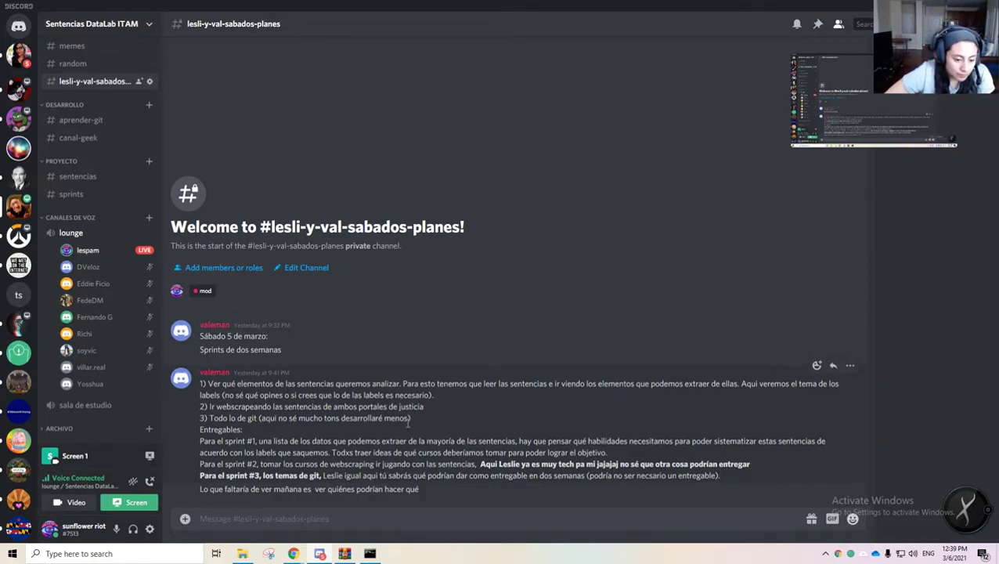
pyautogui.tripleClick(407, 422)
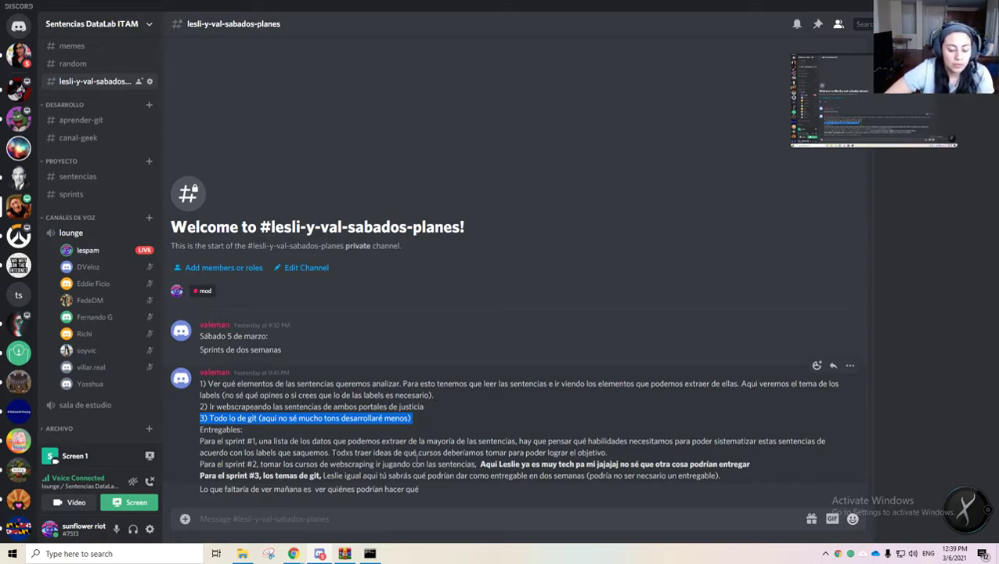
pyautogui.tripleClick(343, 446)
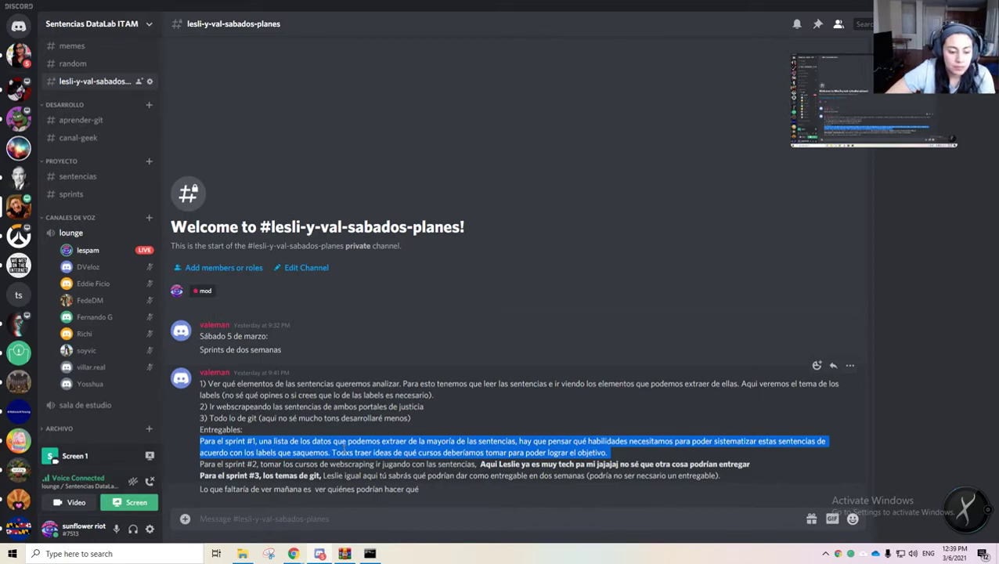
pyautogui.tripleClick(343, 446)
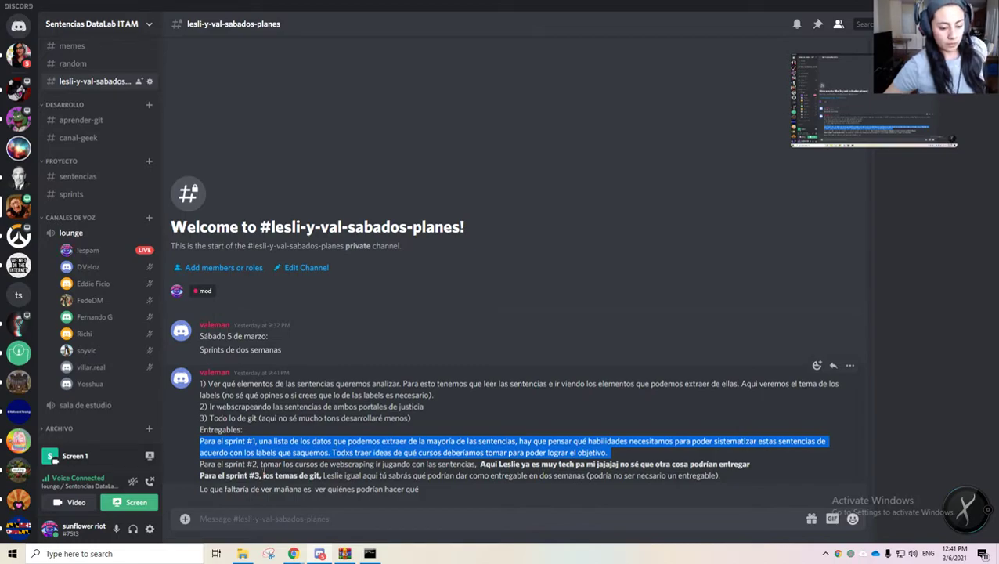
pyautogui.tripleClick(263, 465)
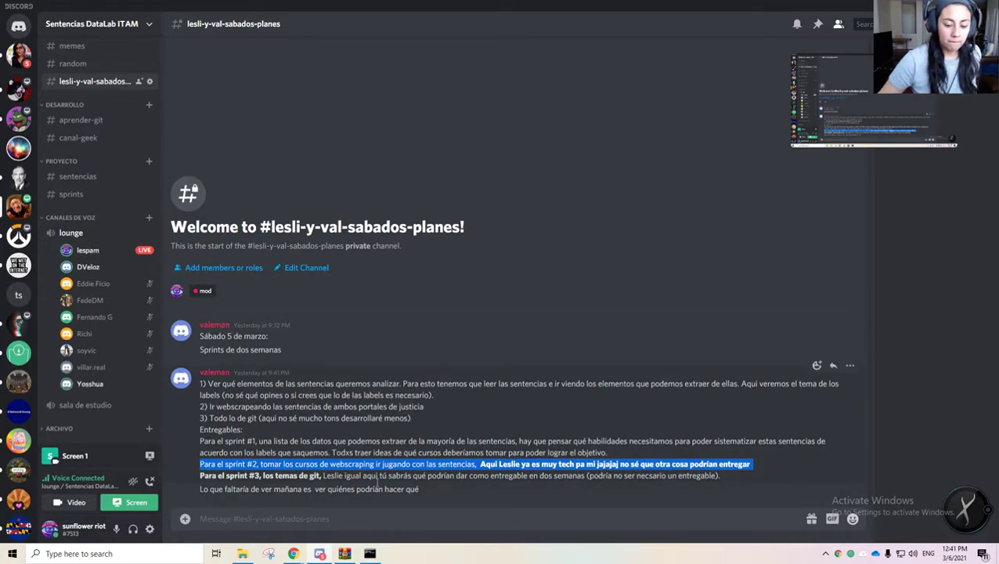
pyautogui.doubleClick(377, 476)
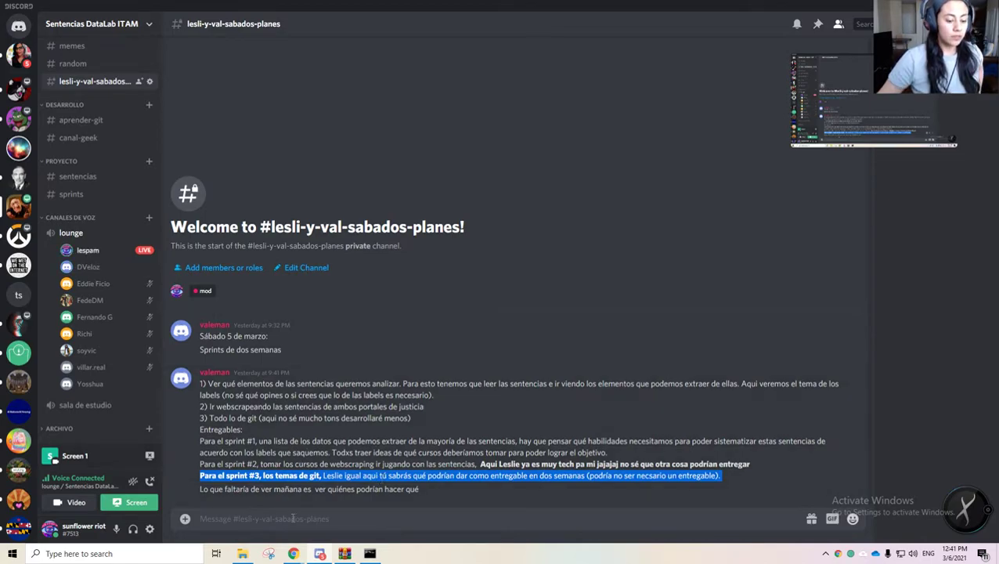
# - Start the planning note with a line assigning 'base de datos' to a team member
pyautogui.click(289, 511)
pyautogui.write('DVelo')
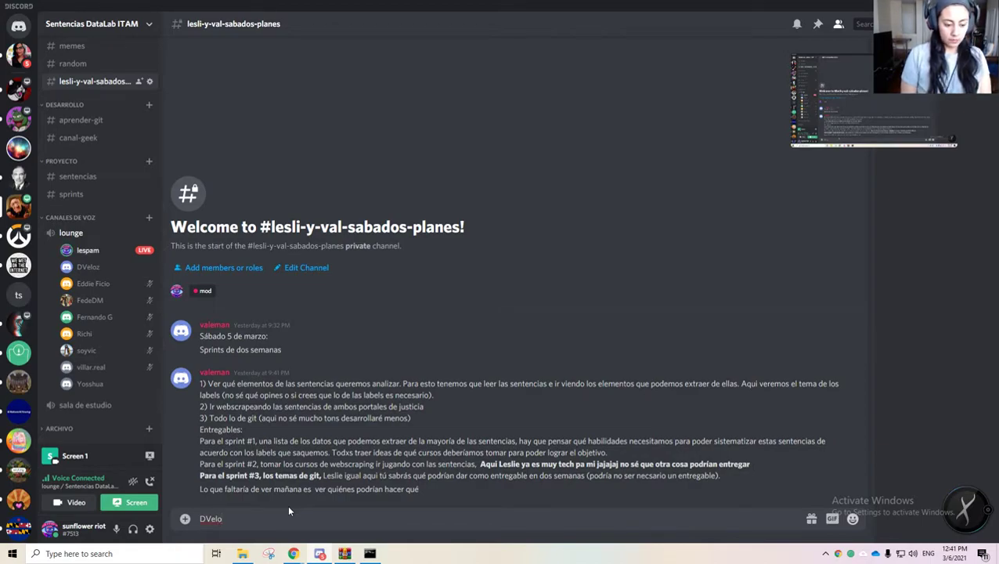
pyautogui.write('z: base de')
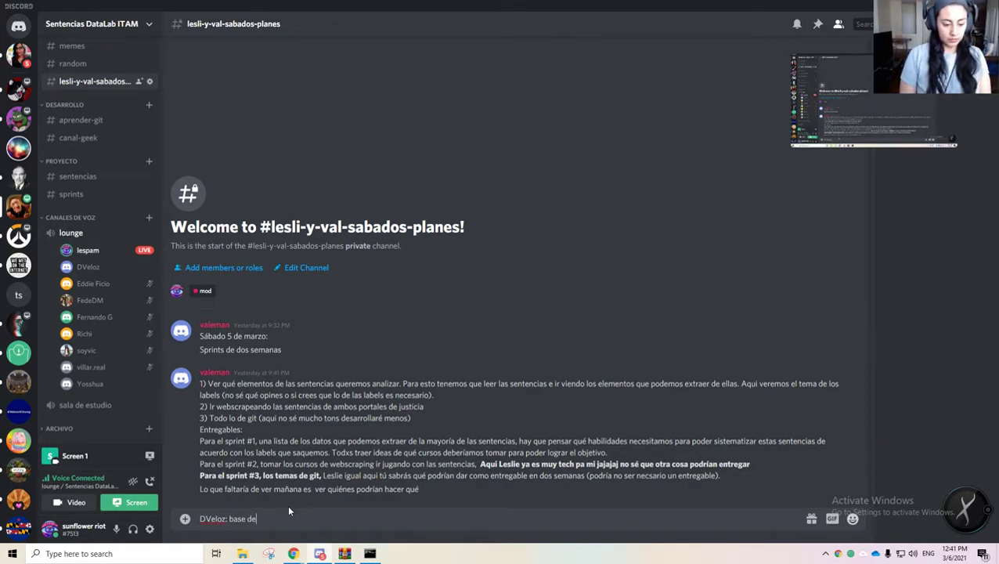
pyautogui.write(' datos')
pyautogui.hotkey('shift', 'Return')
# - Add a line pairing two members for webscraping teaching, with a bracketed note naming the responsible member
pyautogui.write('Fe')
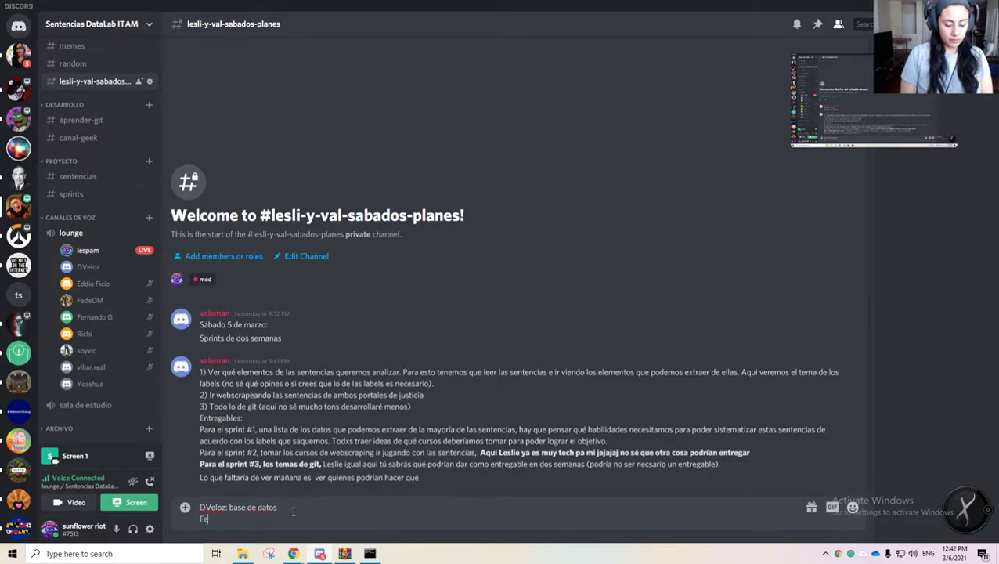
pyautogui.write('de le ense')
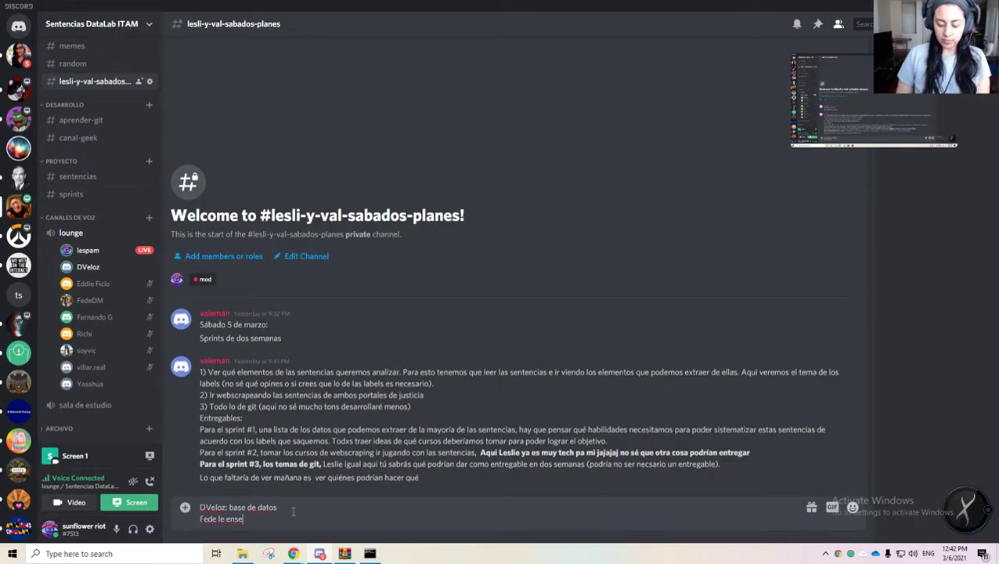
pyautogui.write('ñ')
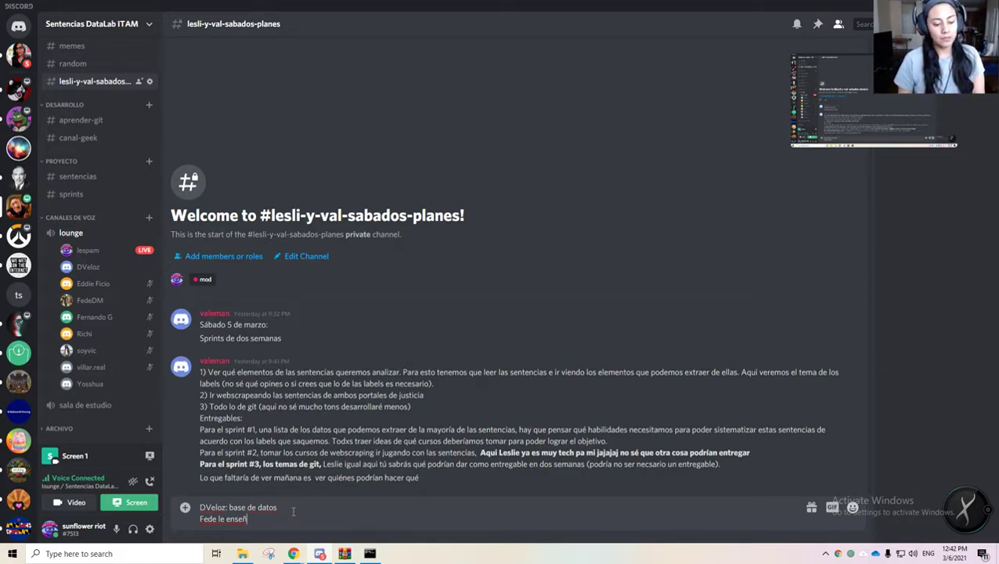
pyautogui.write('a a Y')
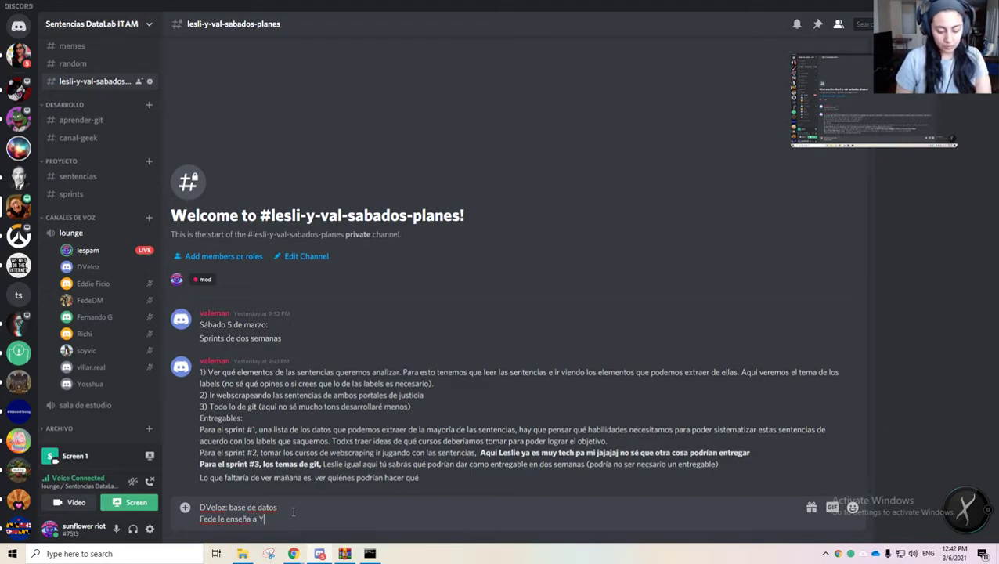
pyautogui.write('os')
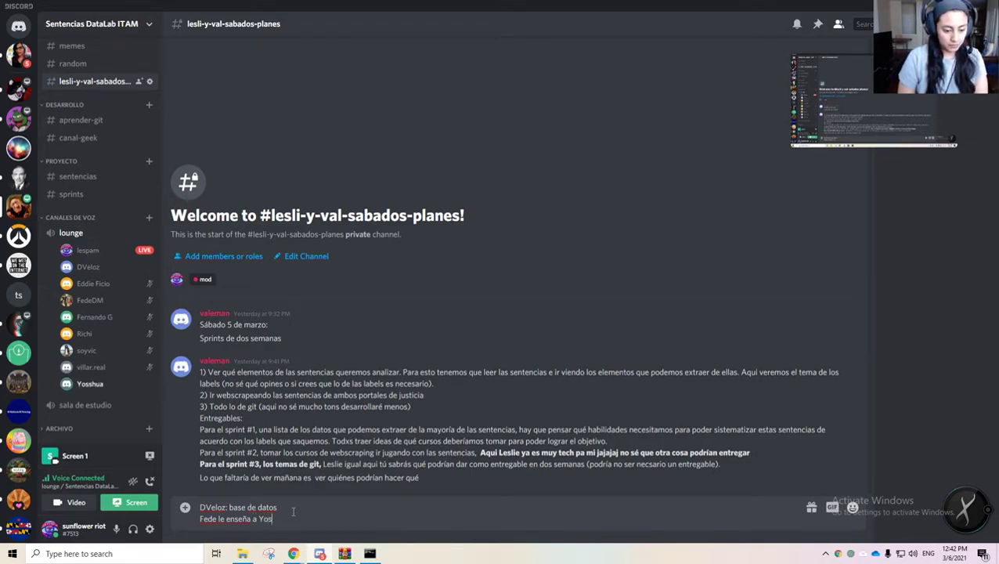
pyautogui.write('sua ')
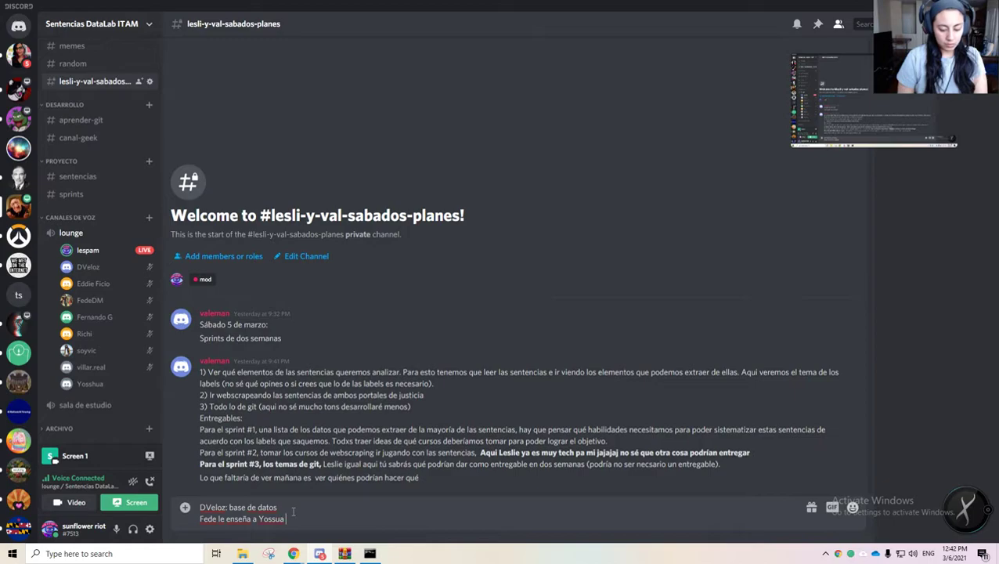
pyautogui.write('a Facer ')
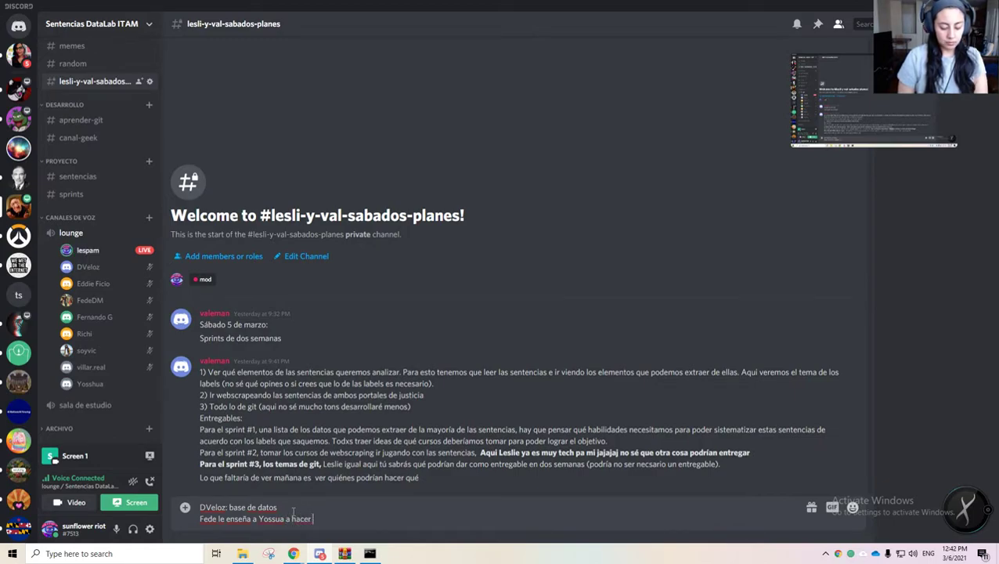
pyautogui.write('webscraping ')
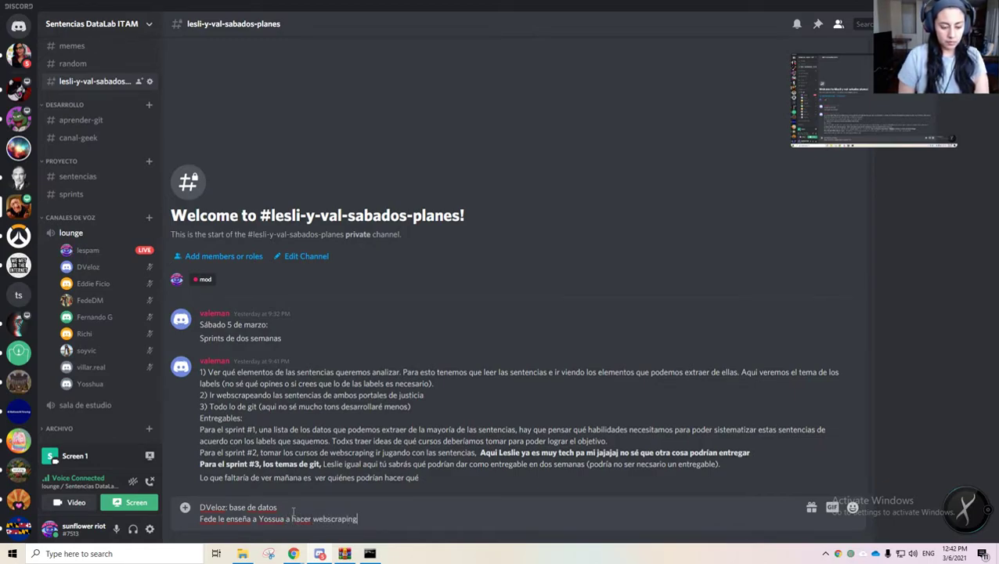
pyautogui.write('[]')
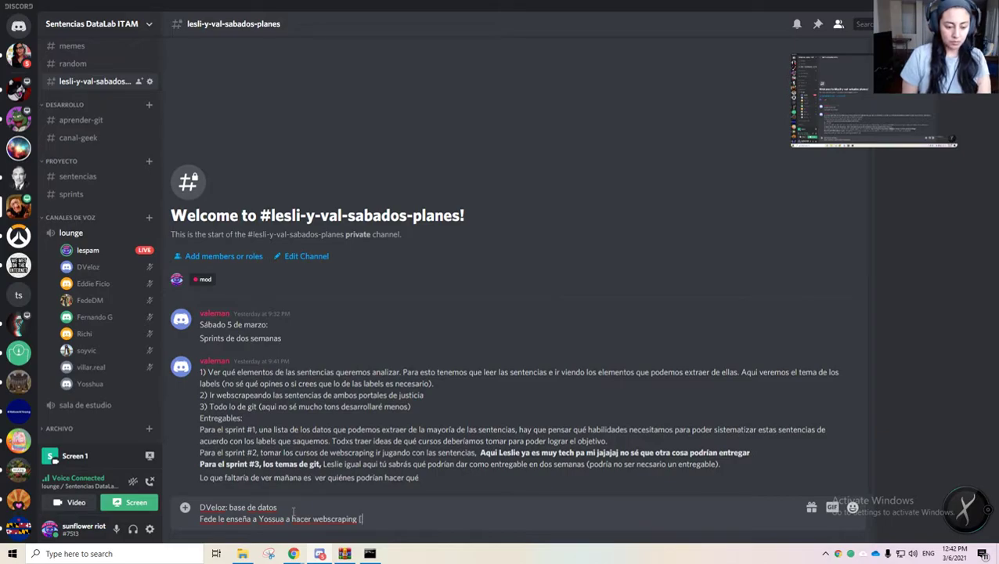
pyautogui.write('Yosshu')
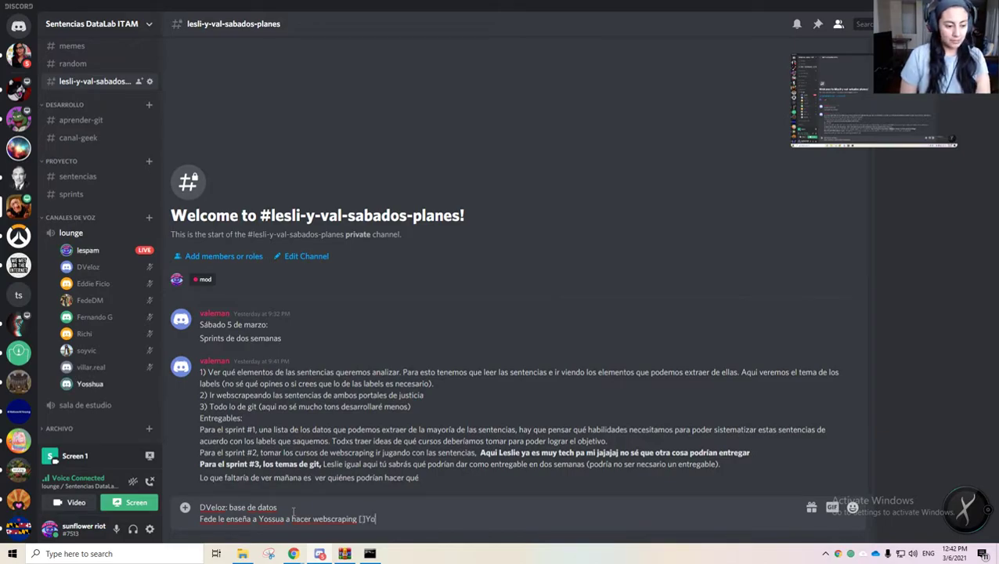
pyautogui.write('a)')
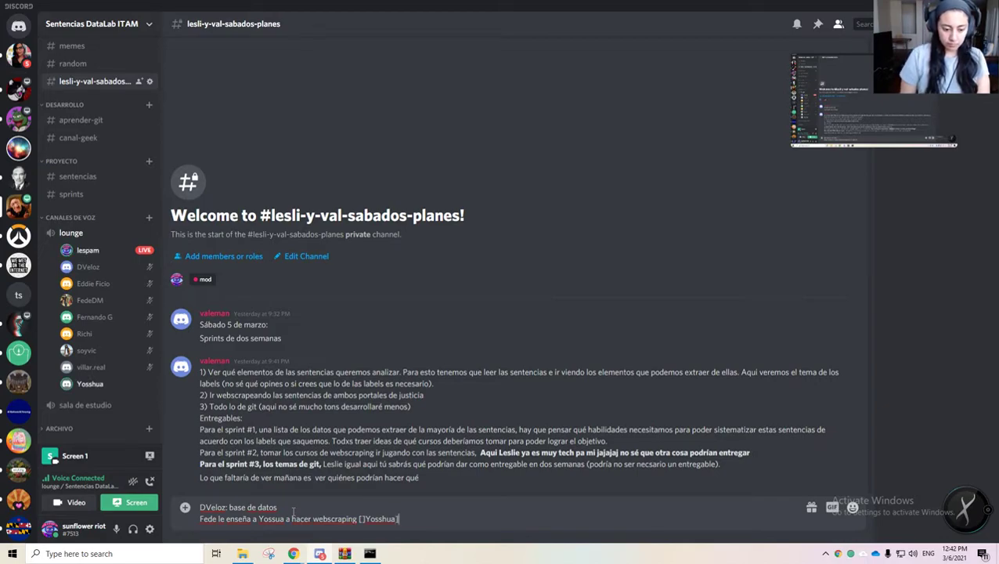
pyautogui.hotkey('ctrl', 'Left')
pyautogui.press('BackSpace')
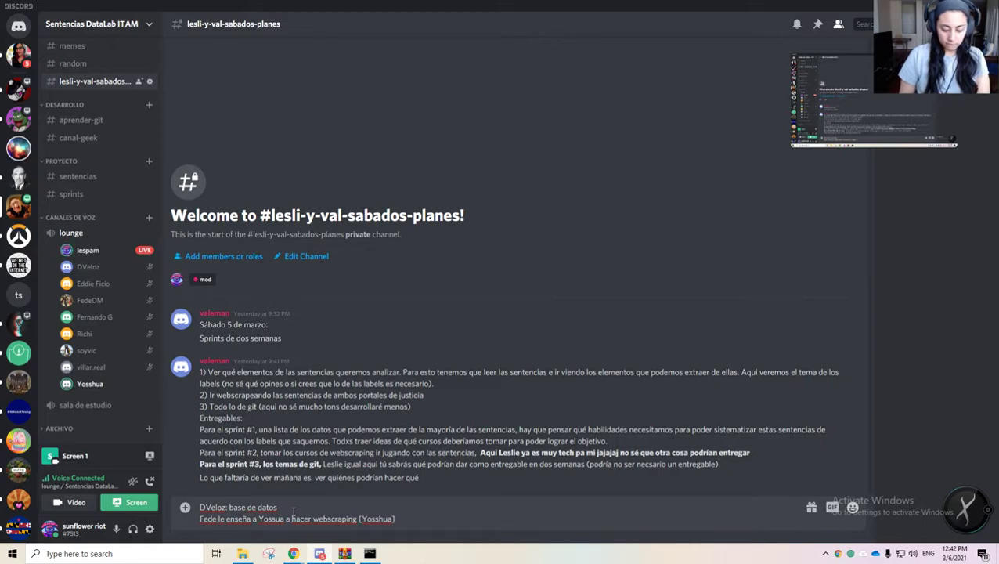
pyautogui.press('End')
pyautogui.press('Left')
pyautogui.write('es el res')
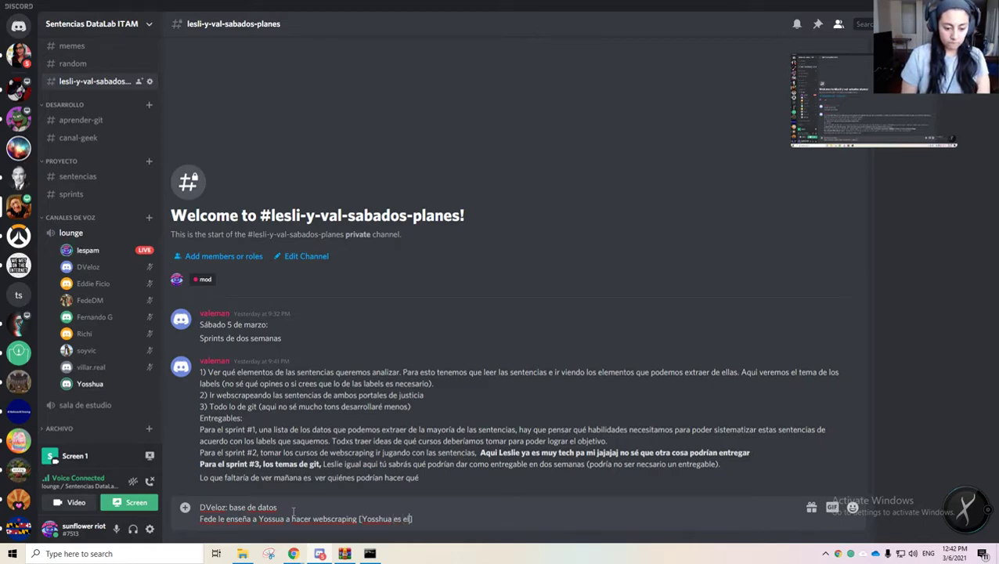
pyautogui.write('ponsable')
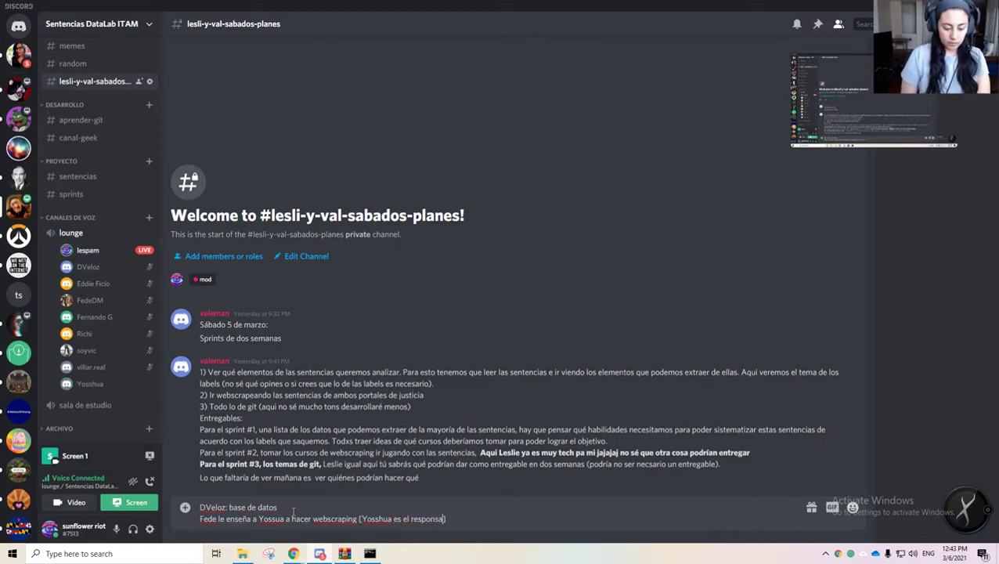
pyautogui.hotkey('shift', 'Return')
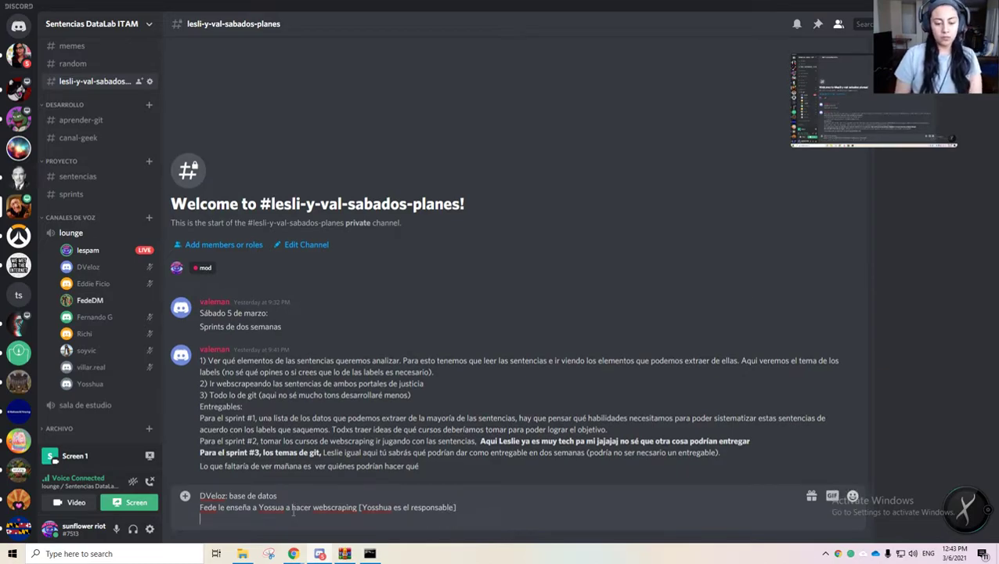
pyautogui.press('BackSpace')
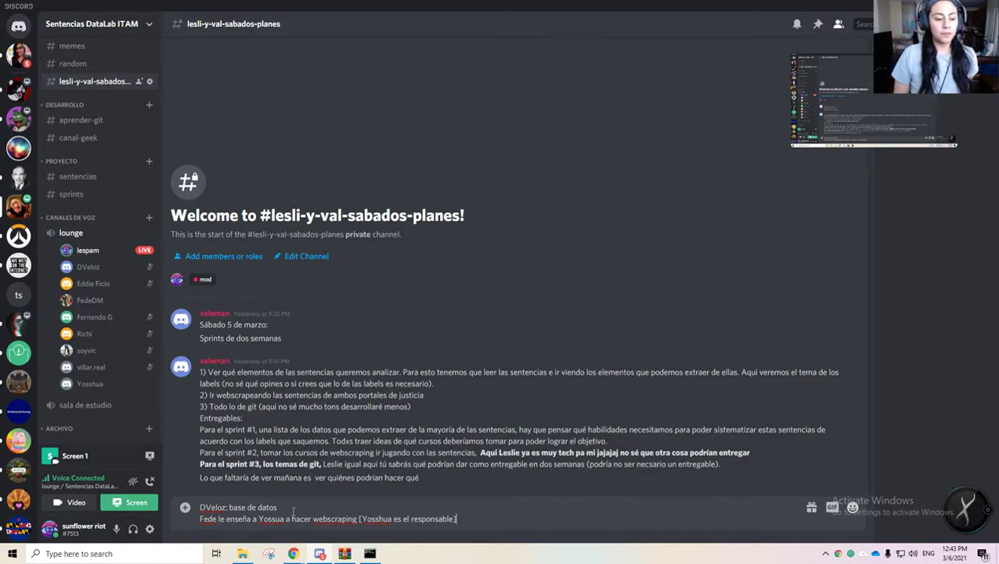
pyautogui.hotkey('shift', 'Return')
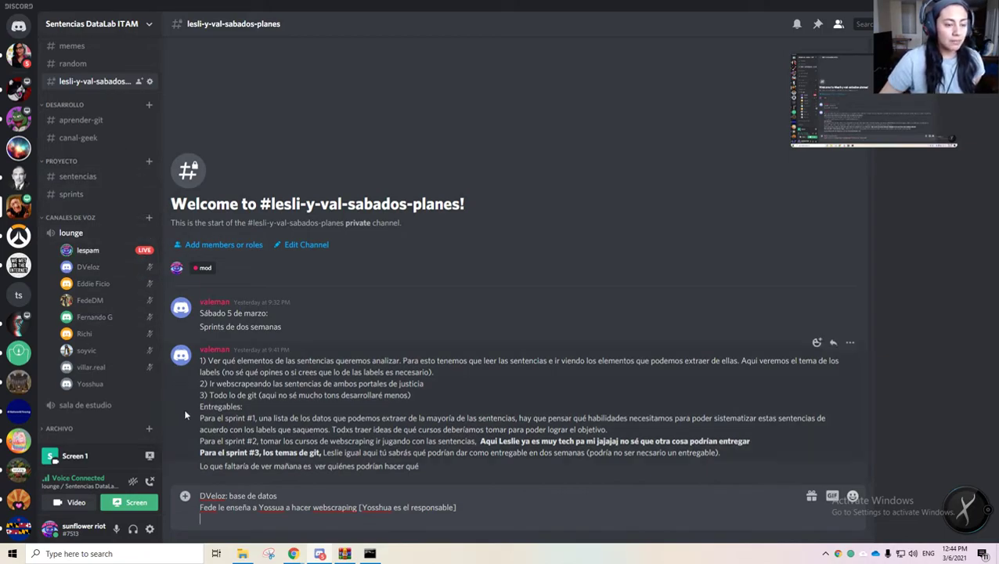
# - Browse #general, #memes, #random and #aprender-git, ending in #canal-geek with its Markdown guides
pyautogui.scroll(3, 110, 315)
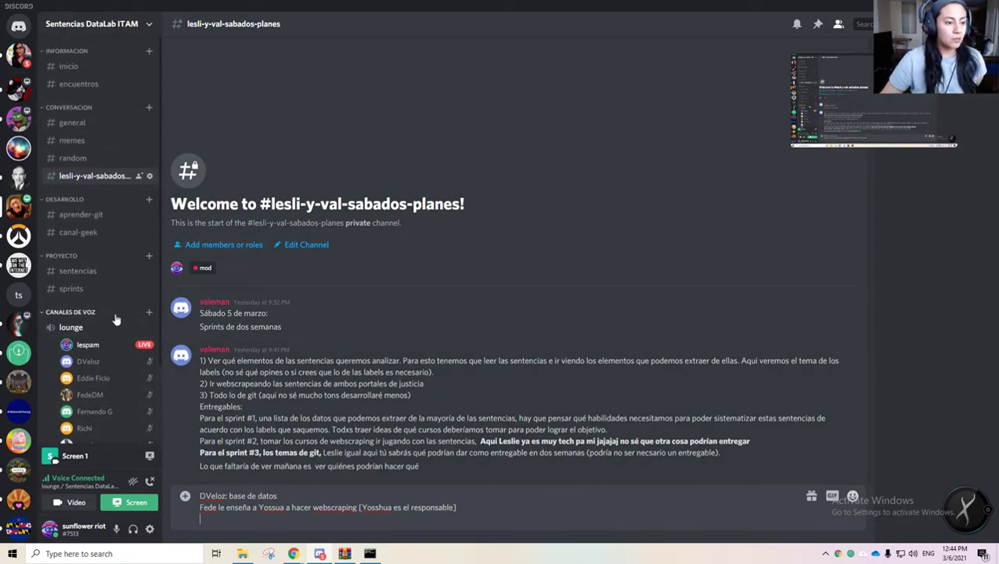
pyautogui.click(92, 125)
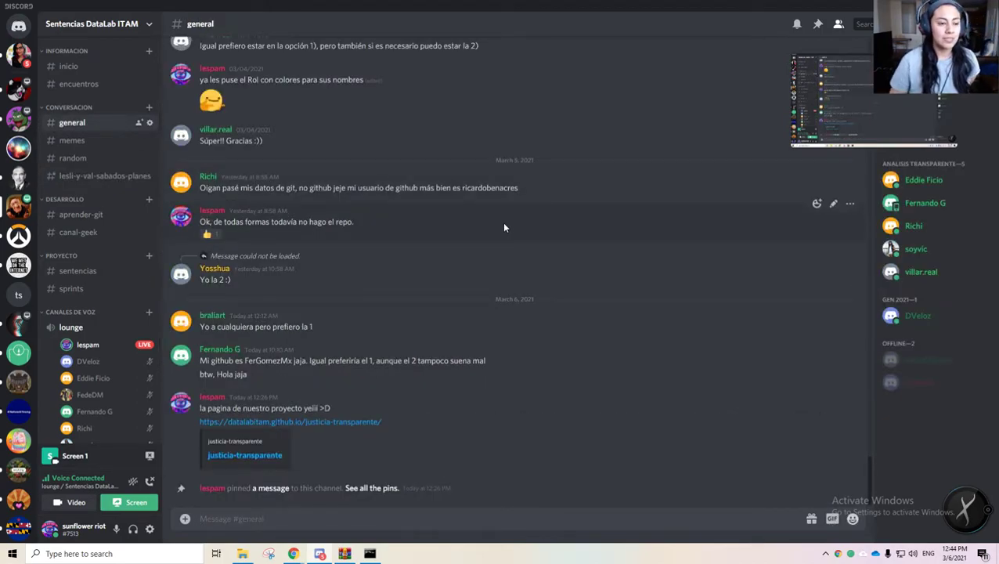
pyautogui.click(111, 142)
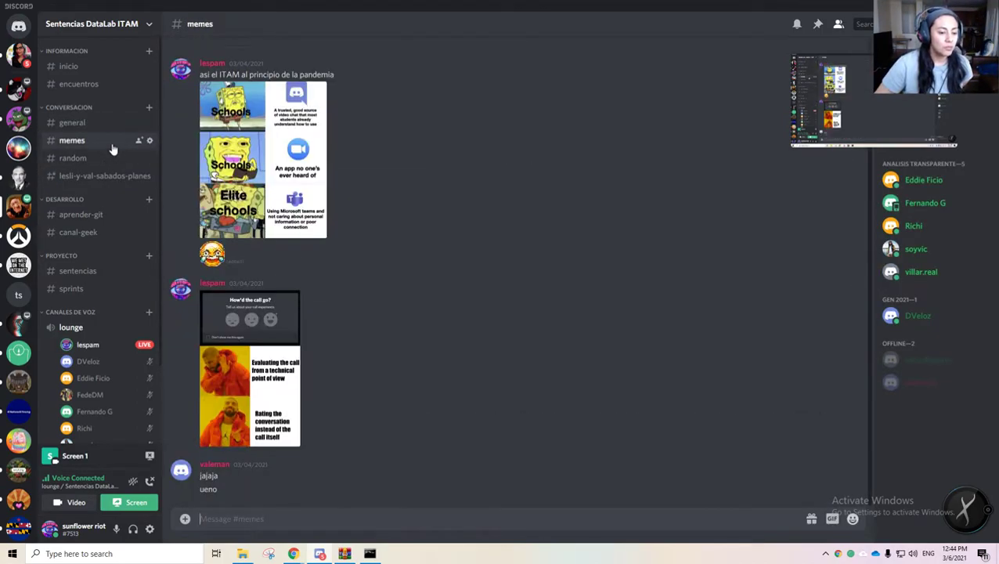
pyautogui.click(112, 158)
pyautogui.click(113, 178)
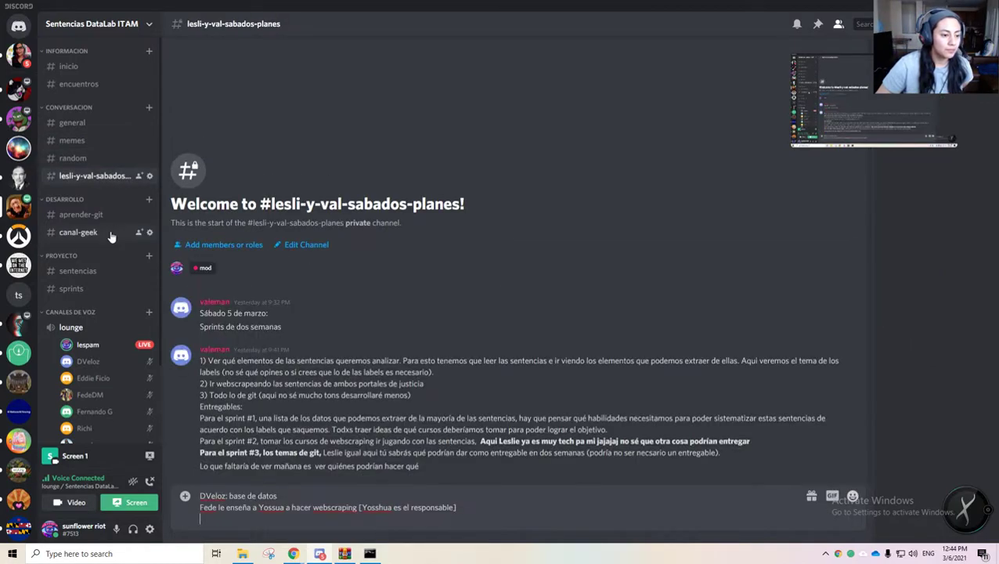
pyautogui.click(112, 216)
pyautogui.click(109, 235)
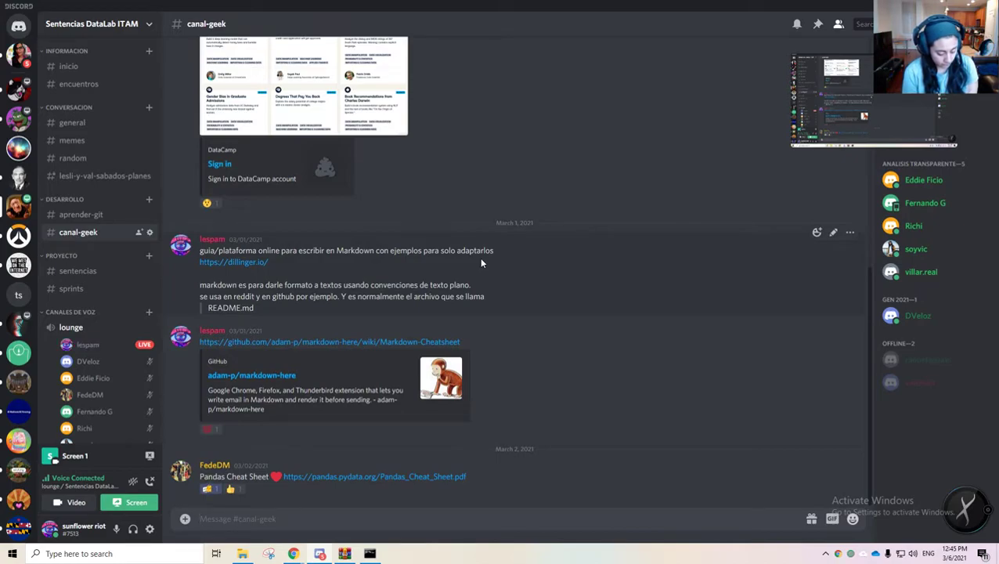
# - Open the teammate's DM and select yesterday's lines on coordinating git/website and interpreting the data
pyautogui.click(19, 25)
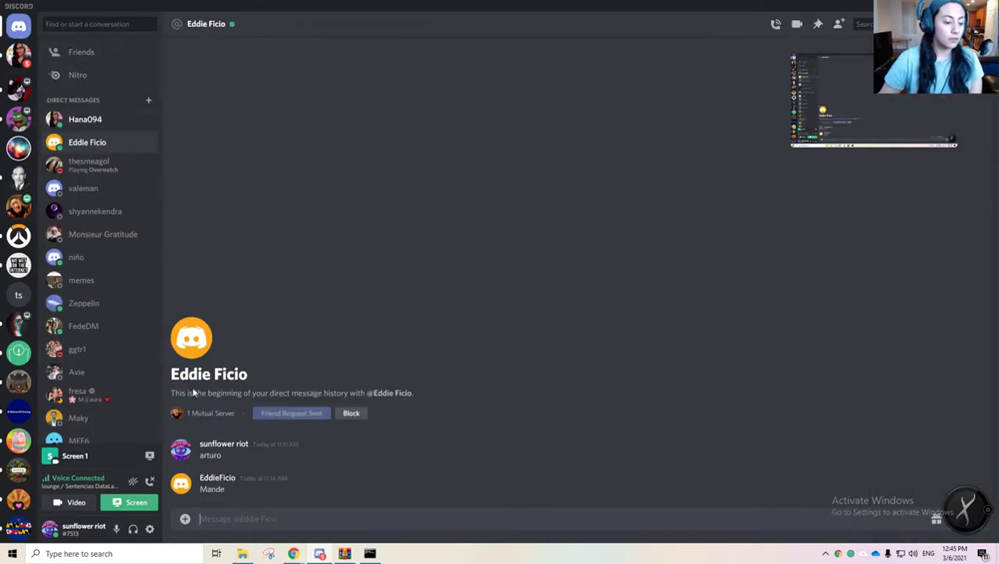
pyautogui.click(99, 192)
pyautogui.scroll(5, 498, 387)
pyautogui.scroll(1, 500, 392)
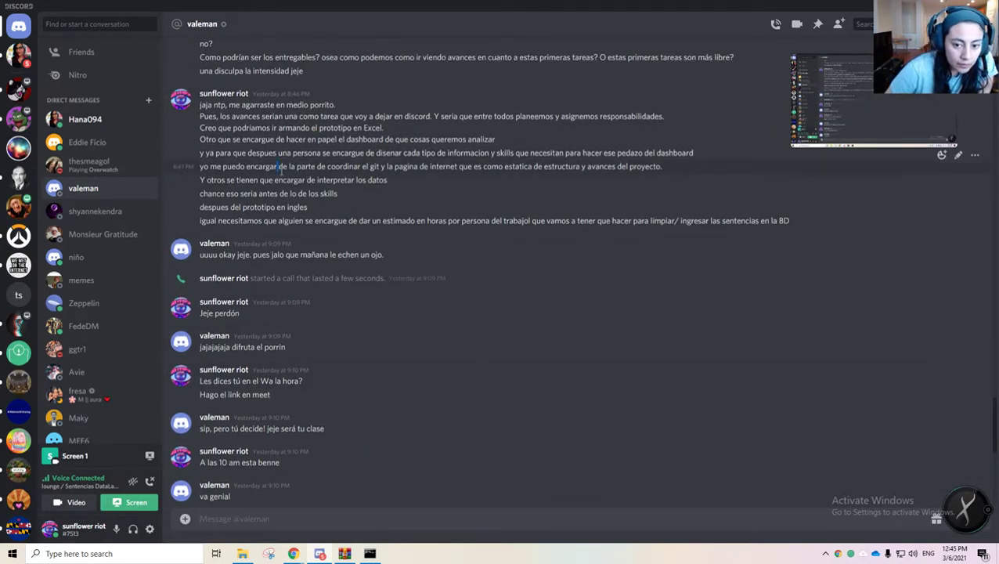
pyautogui.tripleClick(315, 172)
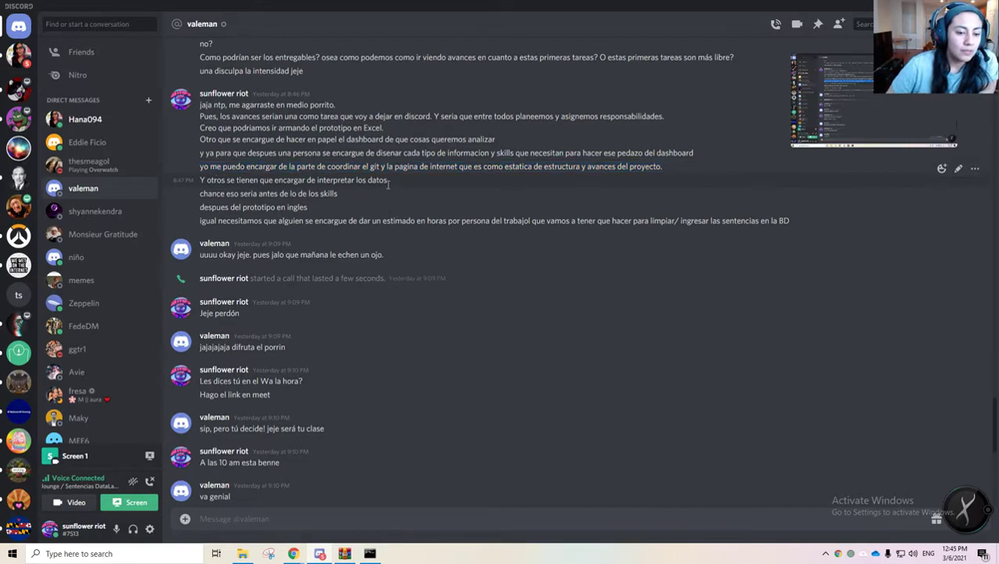
pyautogui.tripleClick(387, 182)
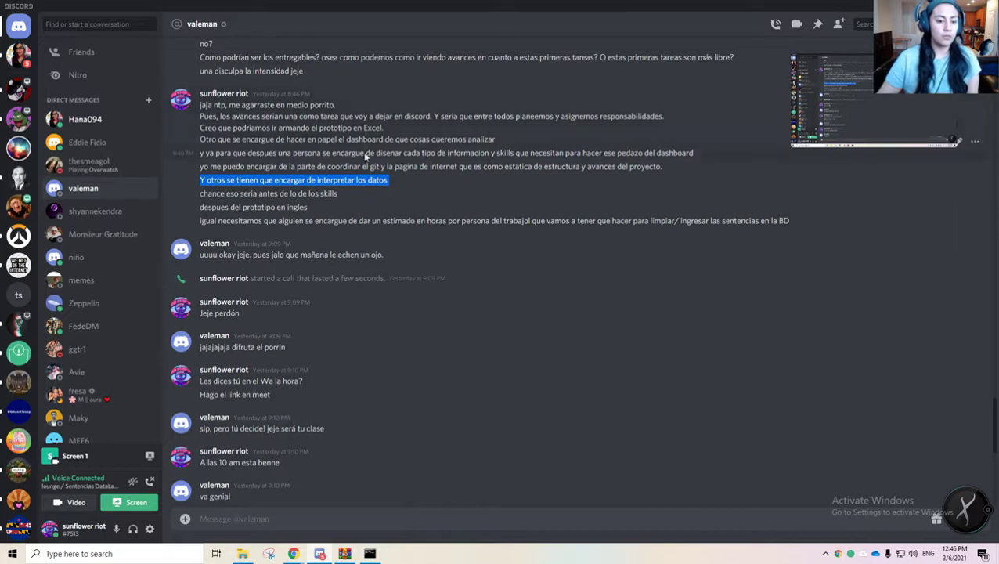
pyautogui.tripleClick(320, 194)
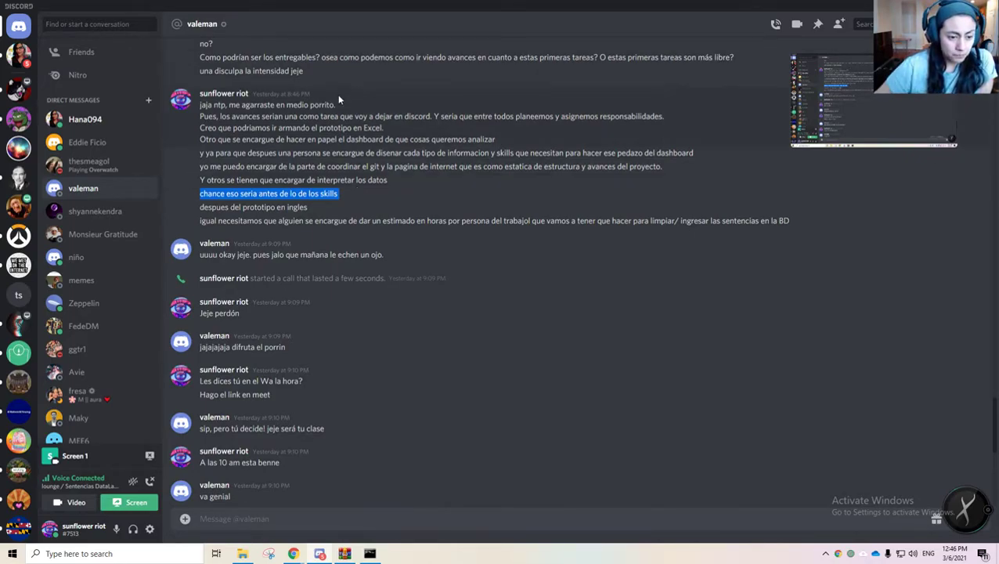
pyautogui.tripleClick(258, 207)
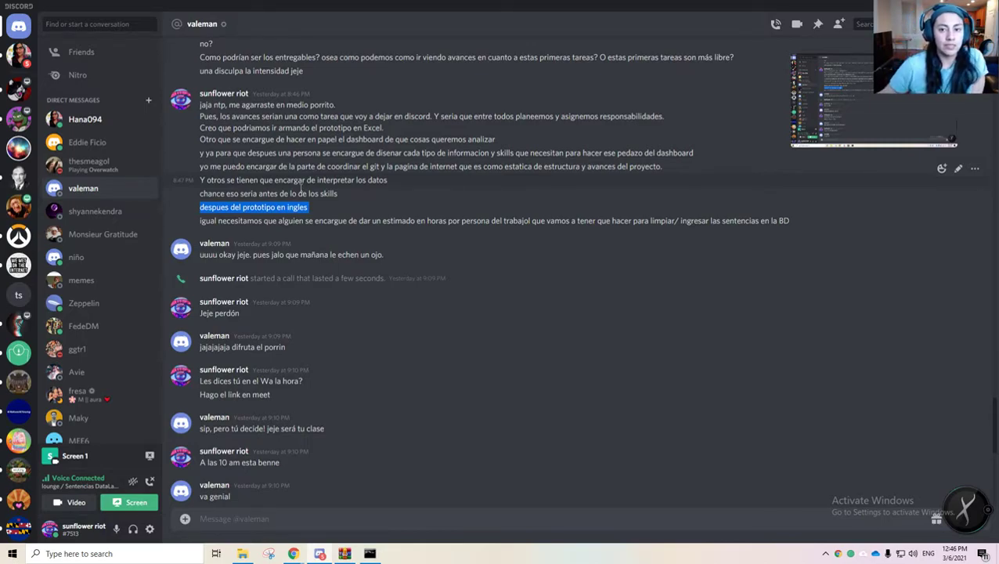
pyautogui.tripleClick(410, 222)
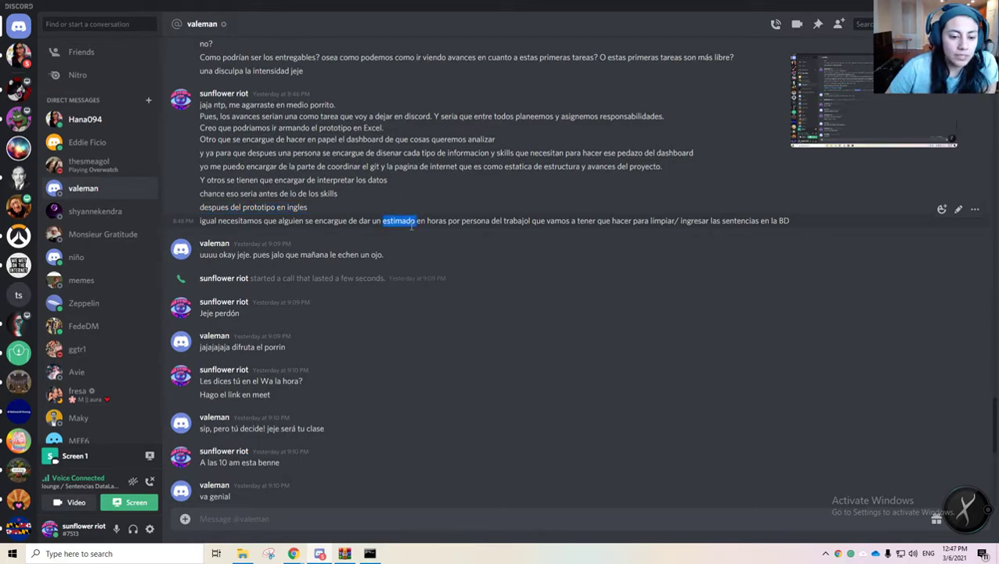
pyautogui.click(316, 207)
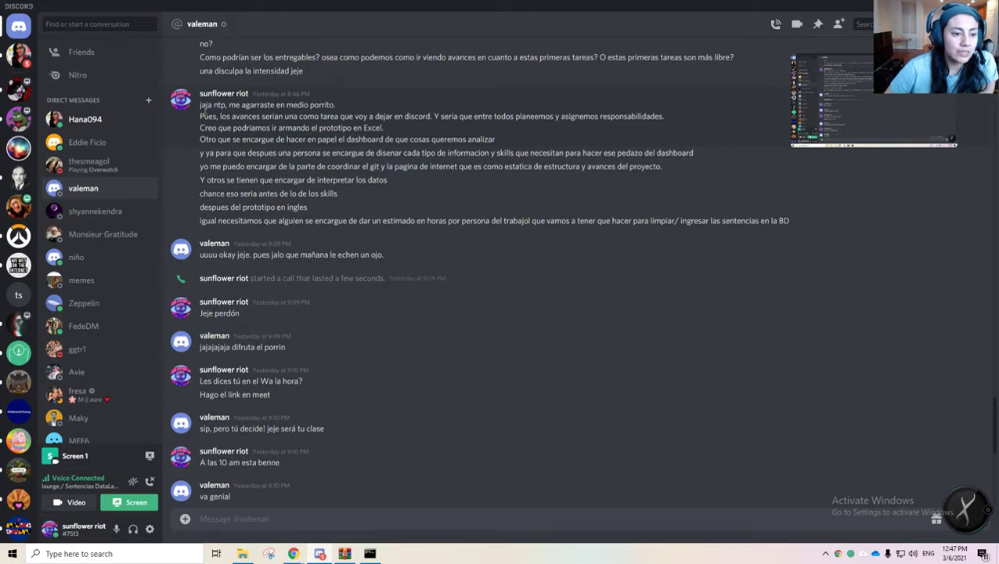
pyautogui.moveTo(200, 108); pyautogui.dragTo(791, 224)
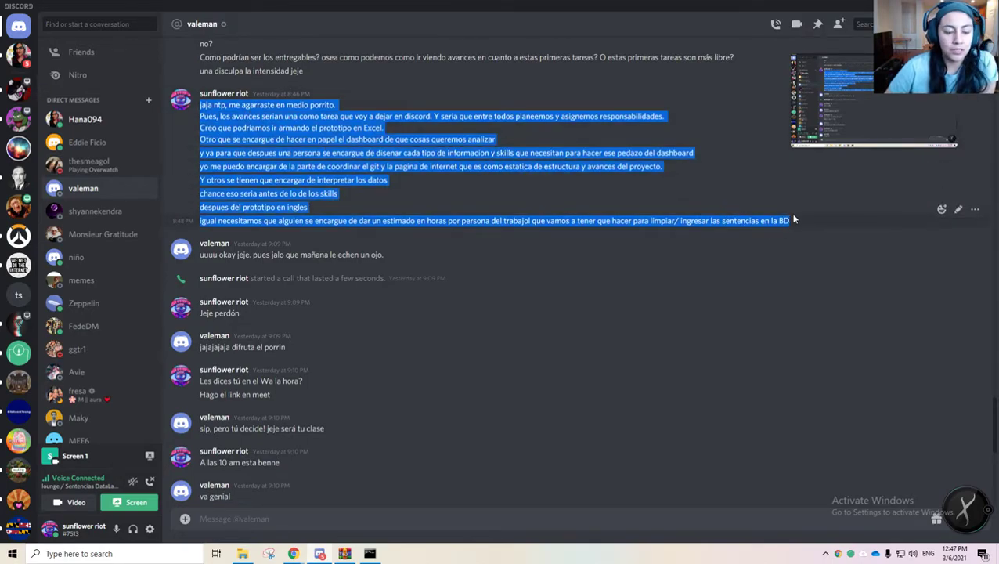
pyautogui.click(580, 210)
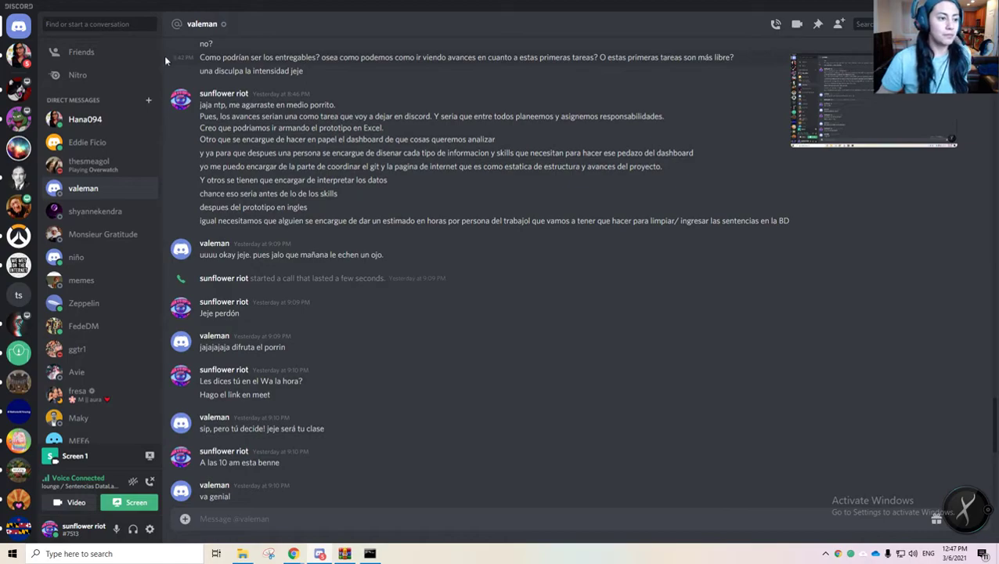
pyautogui.moveTo(817, 128)
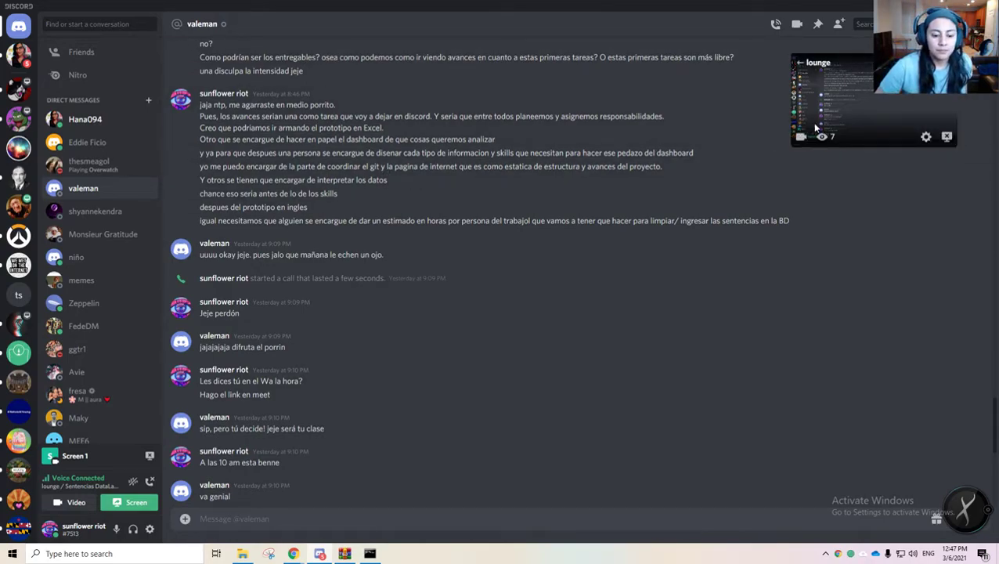
pyautogui.scroll(-6, 777, 220)
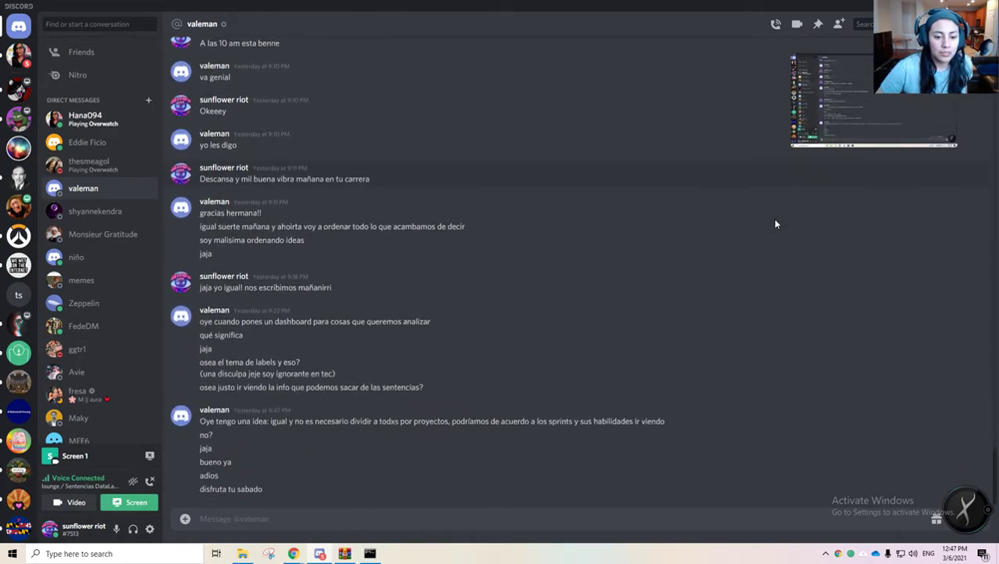
# - Enter the Sentencias DataLab ITAM server and browse canal-geek, sentencias, sprints and general
pyautogui.moveTo(862, 98)
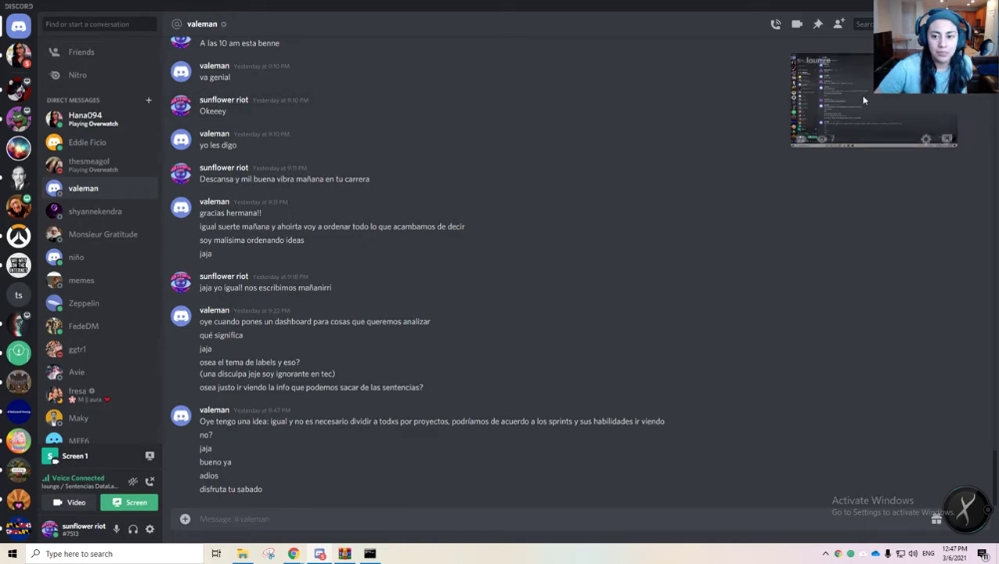
pyautogui.click(817, 72)
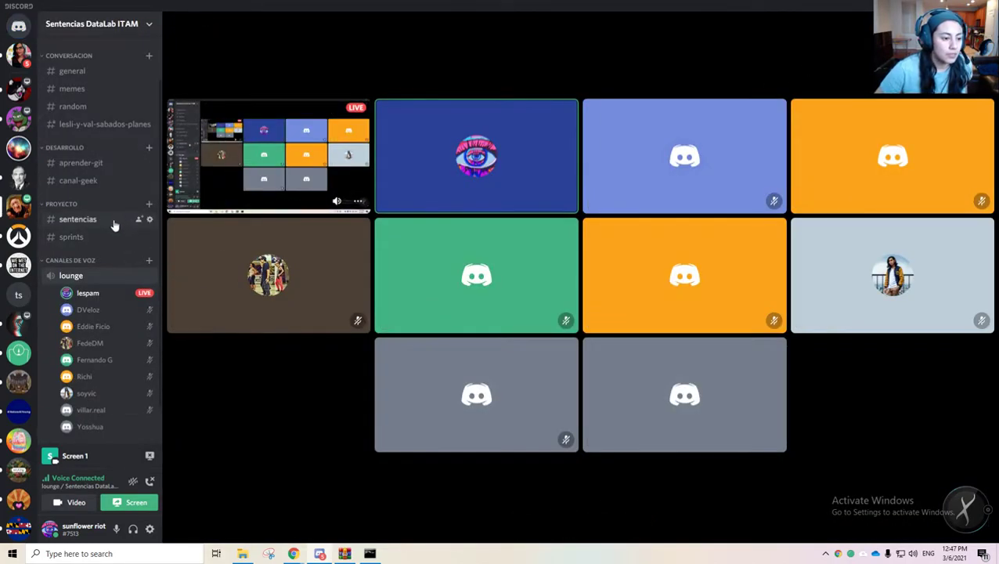
pyautogui.click(87, 181)
pyautogui.click(84, 220)
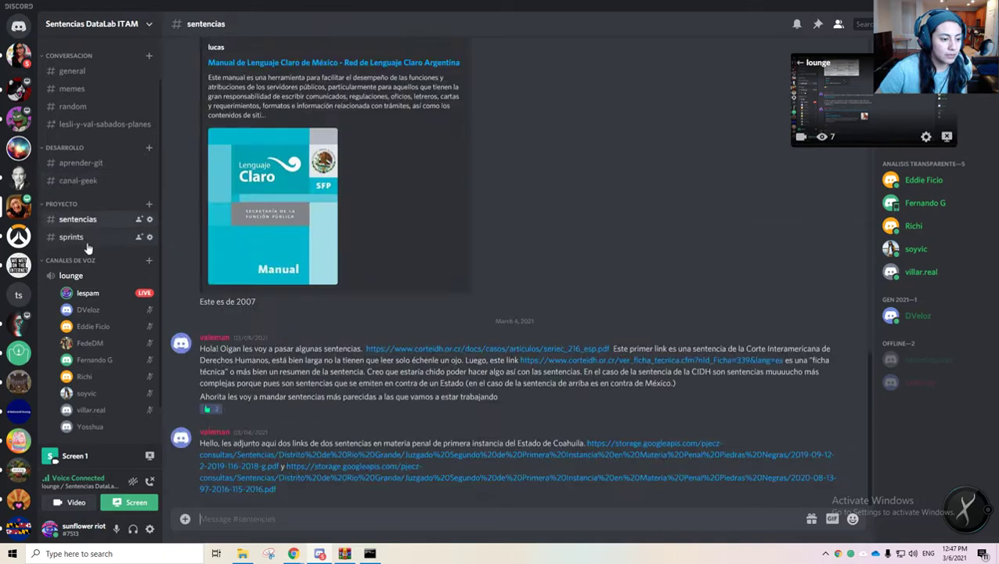
pyautogui.click(84, 237)
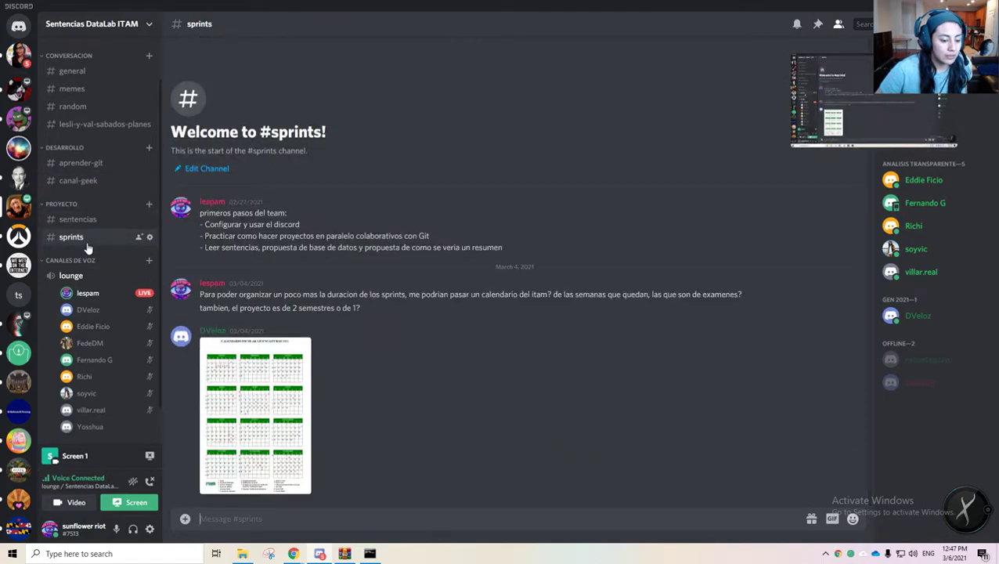
pyautogui.click(97, 181)
pyautogui.click(93, 162)
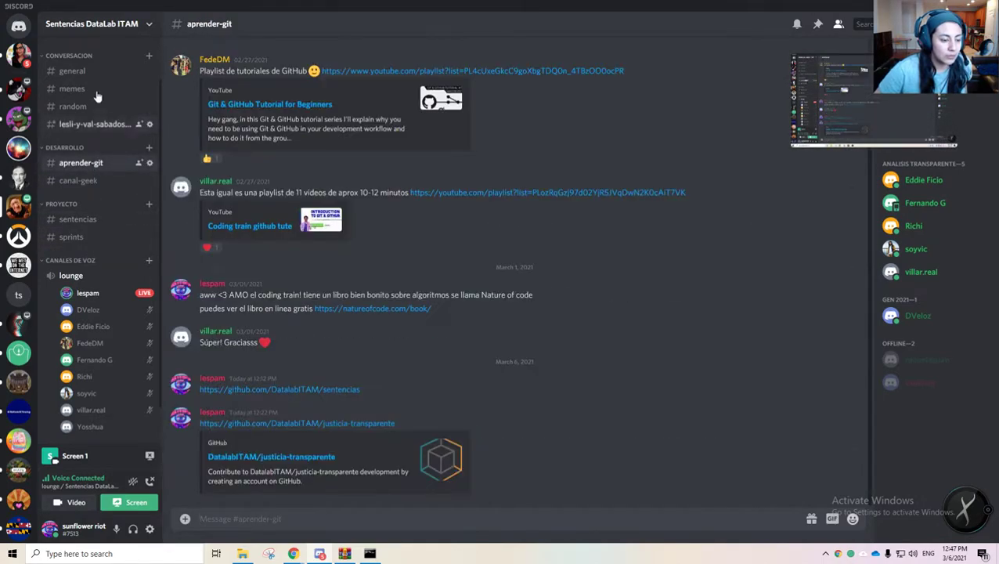
pyautogui.click(72, 70)
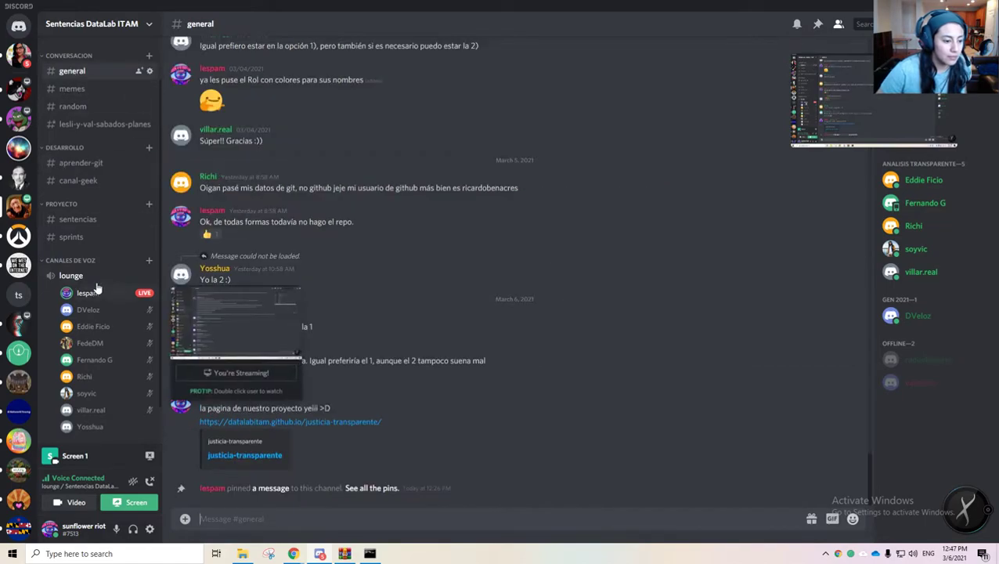
pyautogui.click(97, 237)
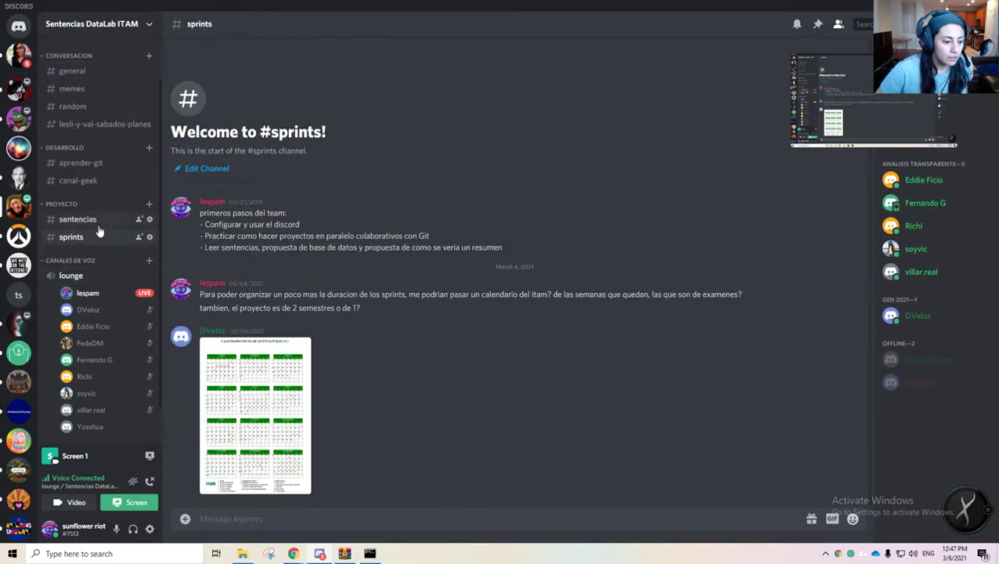
pyautogui.click(93, 220)
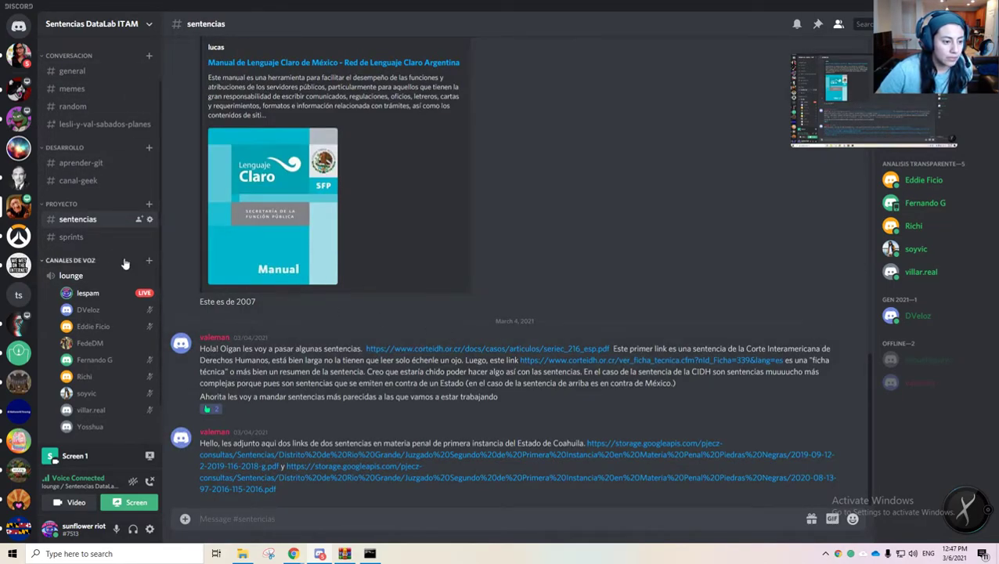
# - Scroll through the sentencias channel, then settle on aprender-git with its GitHub tutorial links
pyautogui.scroll(1, 75, 153)
pyautogui.scroll(-2, 87, 161)
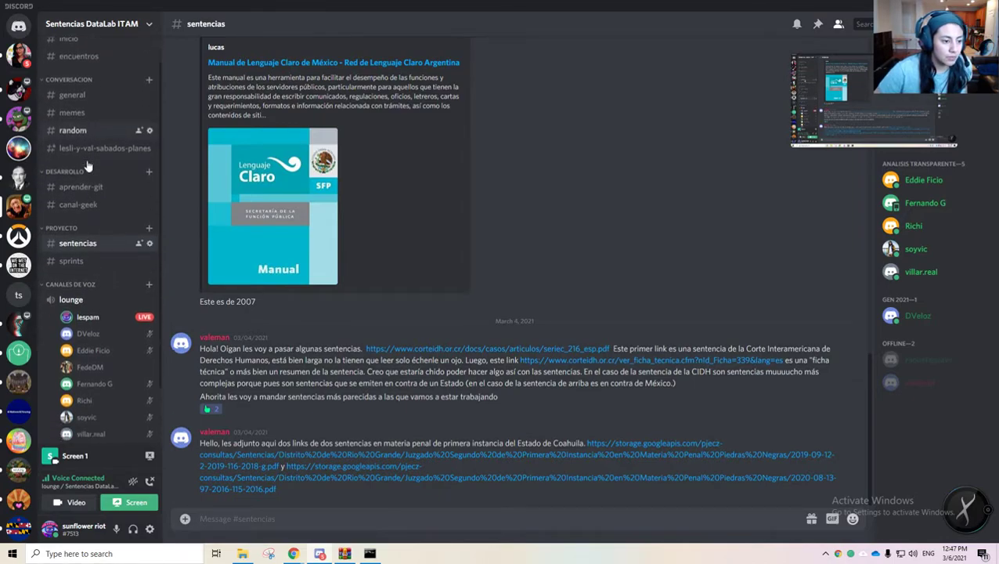
pyautogui.scroll(2, 87, 144)
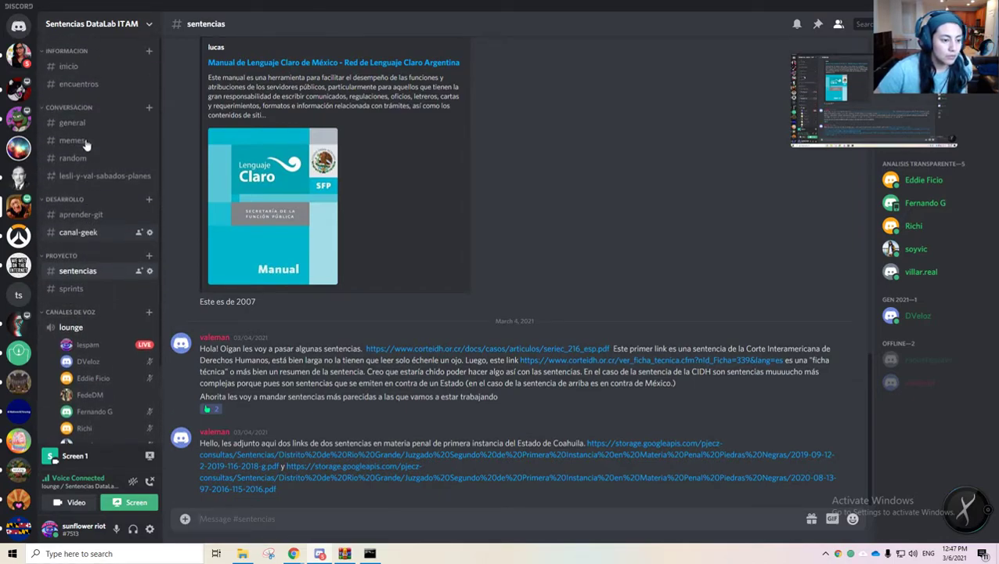
pyautogui.scroll(-3, 87, 144)
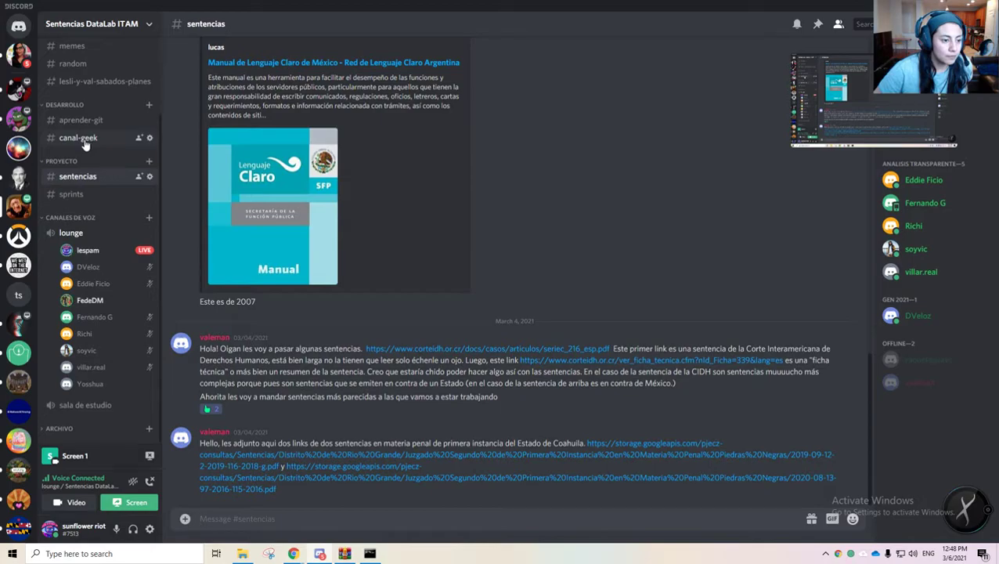
pyautogui.scroll(3, 87, 146)
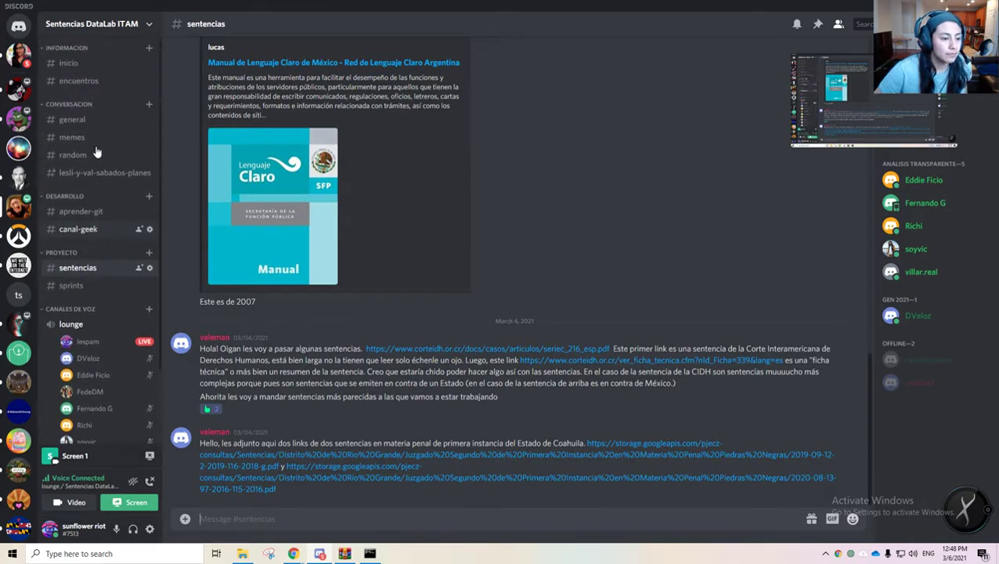
pyautogui.click(116, 288)
pyautogui.click(86, 270)
pyautogui.click(92, 232)
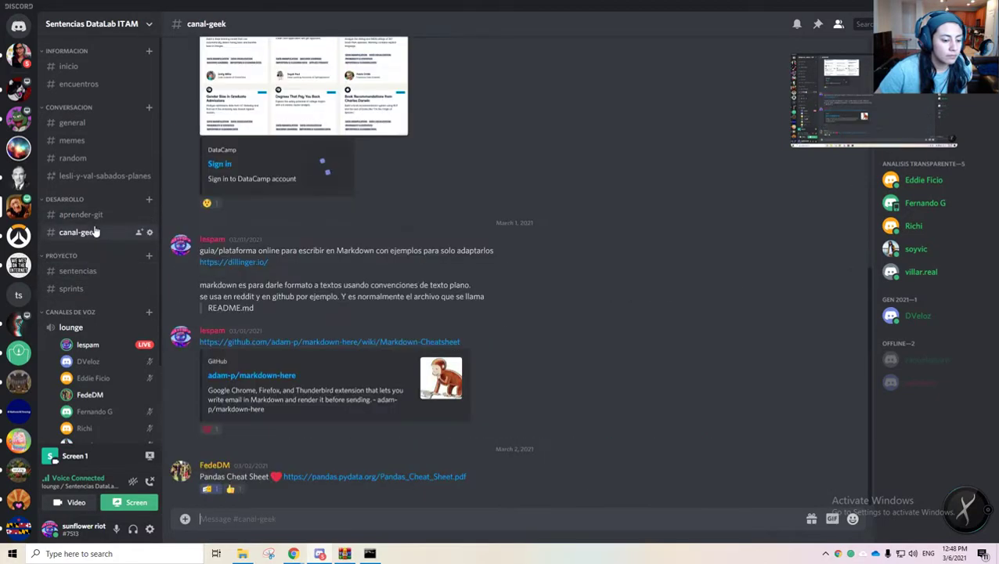
pyautogui.click(94, 217)
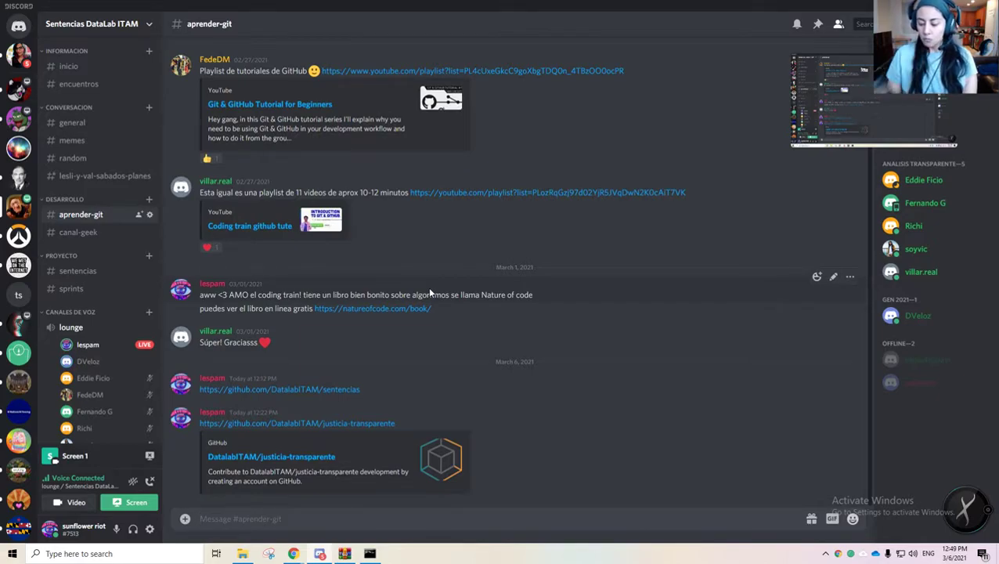
pyautogui.hotkey('alt', 'Tab')
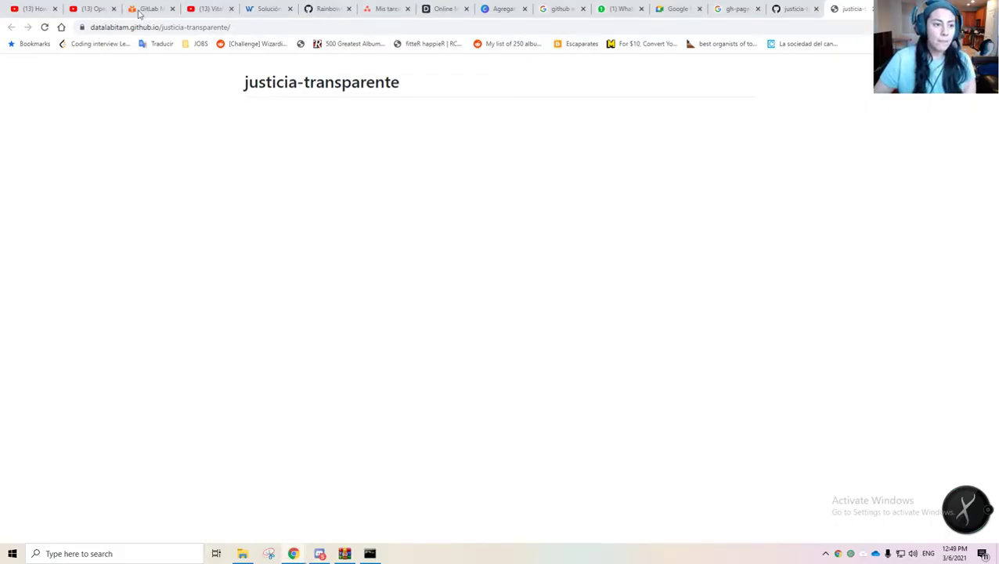
# - Open index.html on the gh-pages branch of the justicia-transparente repository in GitHub
pyautogui.click(787, 7)
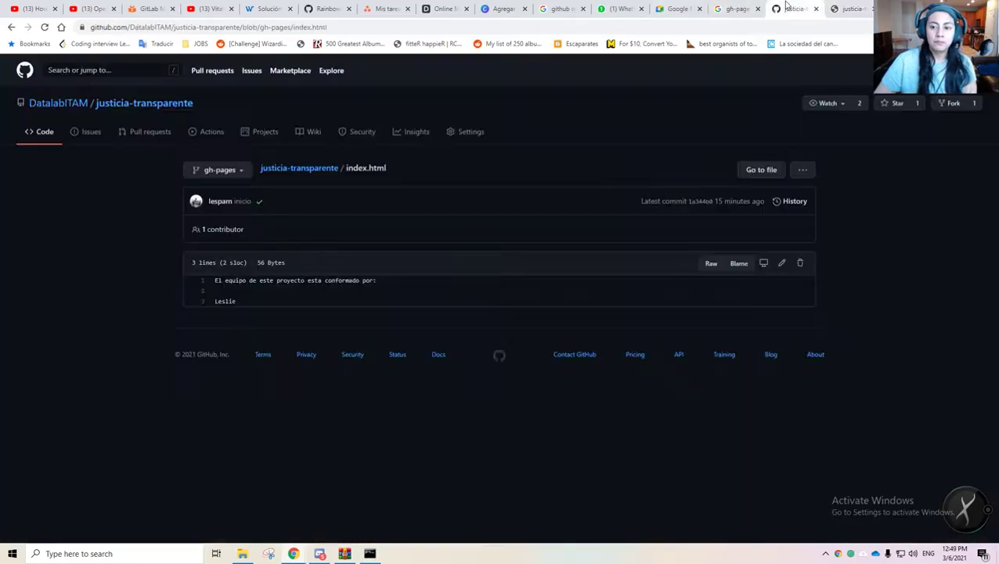
pyautogui.click(319, 170)
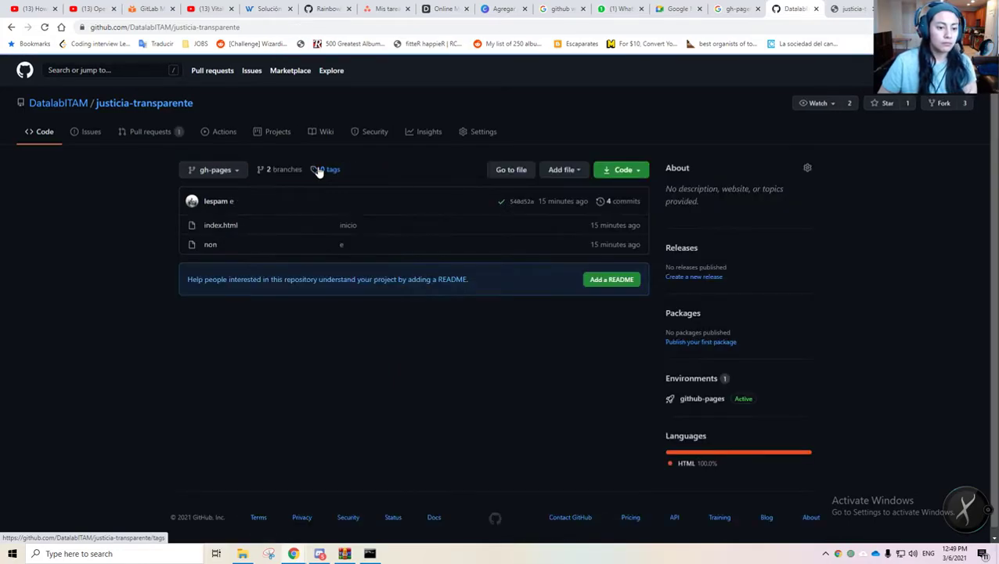
pyautogui.click(239, 228)
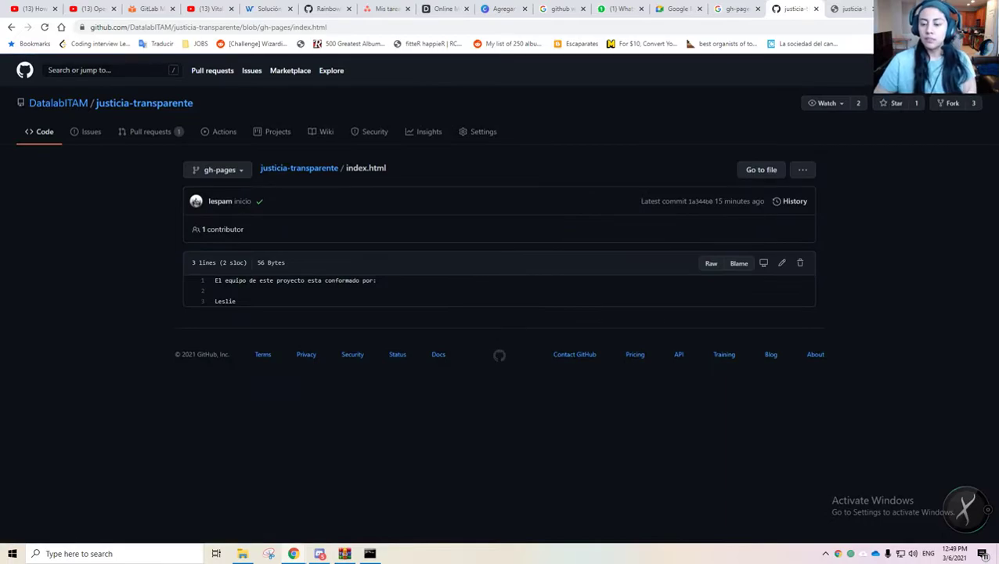
pyautogui.hotkey('alt', 'Tab')
pyautogui.press('Escape')
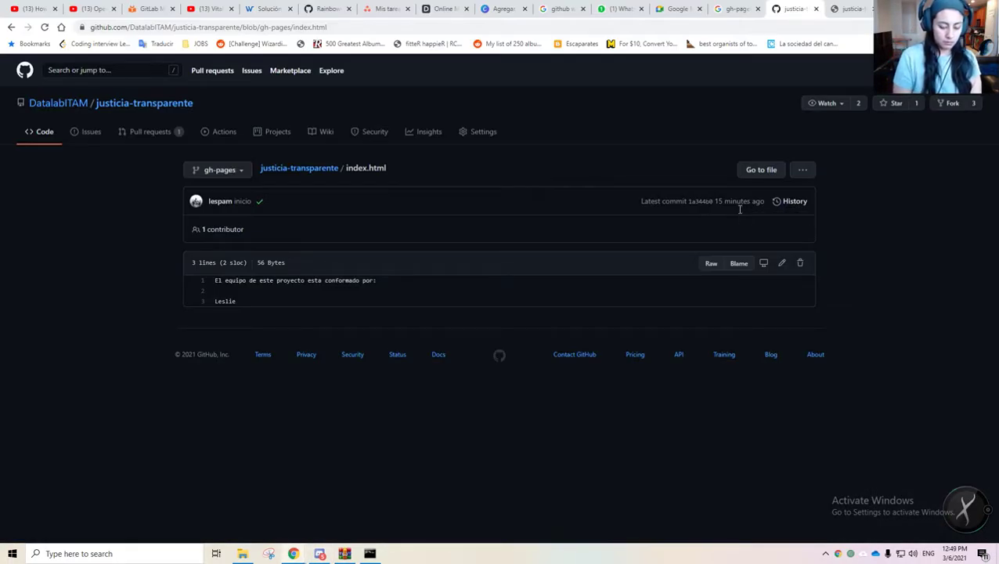
pyautogui.hotkey('alt', 'z')
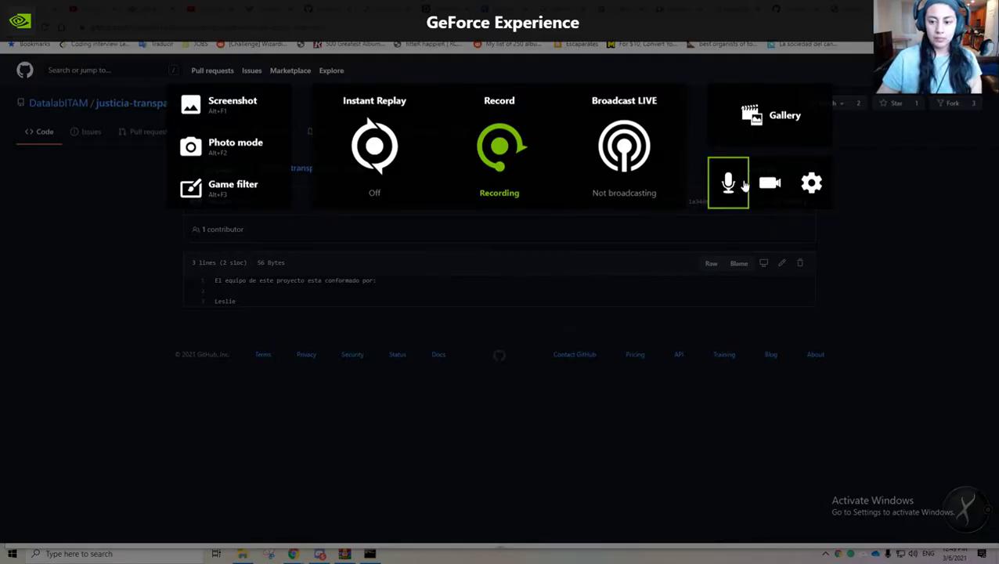
# - In HUD layout, move the webcam feed to bottom-right, enlarge it, and close the overlay
pyautogui.click(810, 178)
pyautogui.click(505, 194)
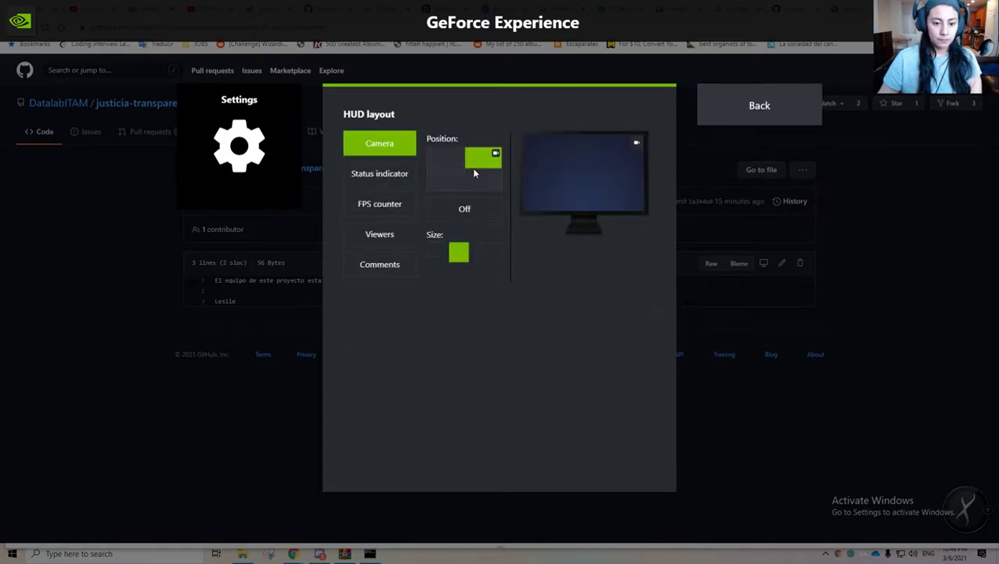
pyautogui.click(454, 183)
pyautogui.click(486, 185)
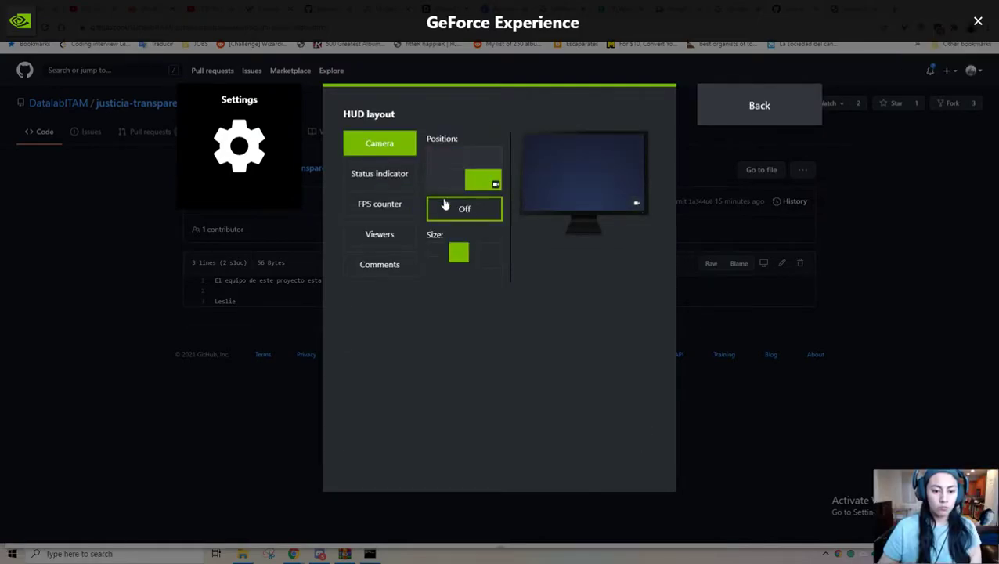
pyautogui.click(489, 254)
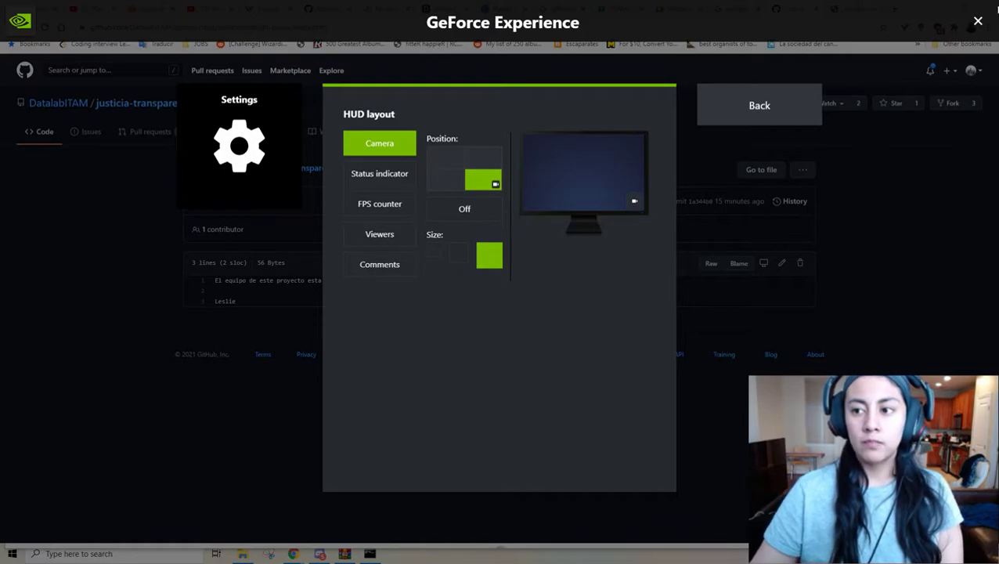
pyautogui.click(978, 22)
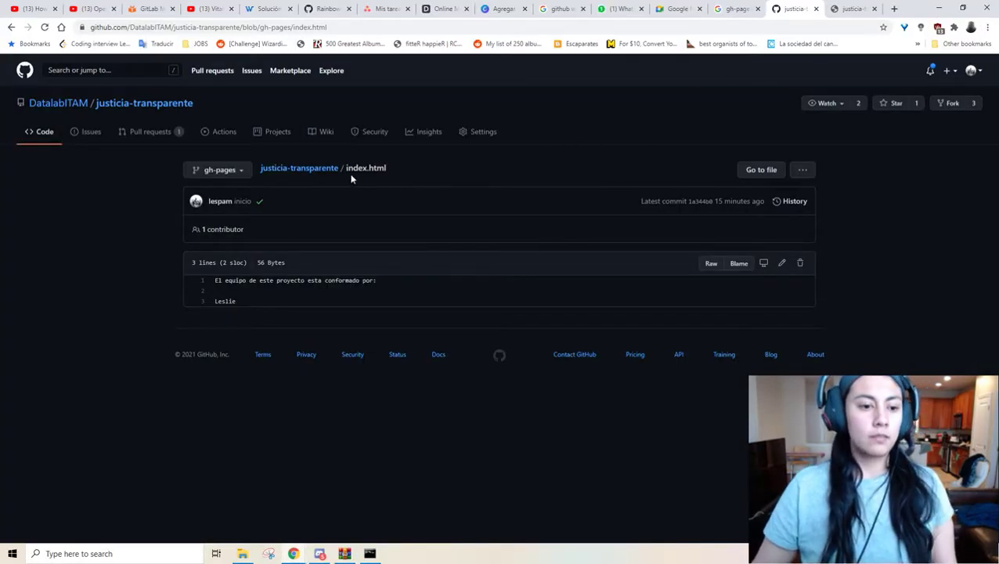
# - Check the branch list without leaving gh-pages, then go to the repository's pull requests
pyautogui.click(247, 171)
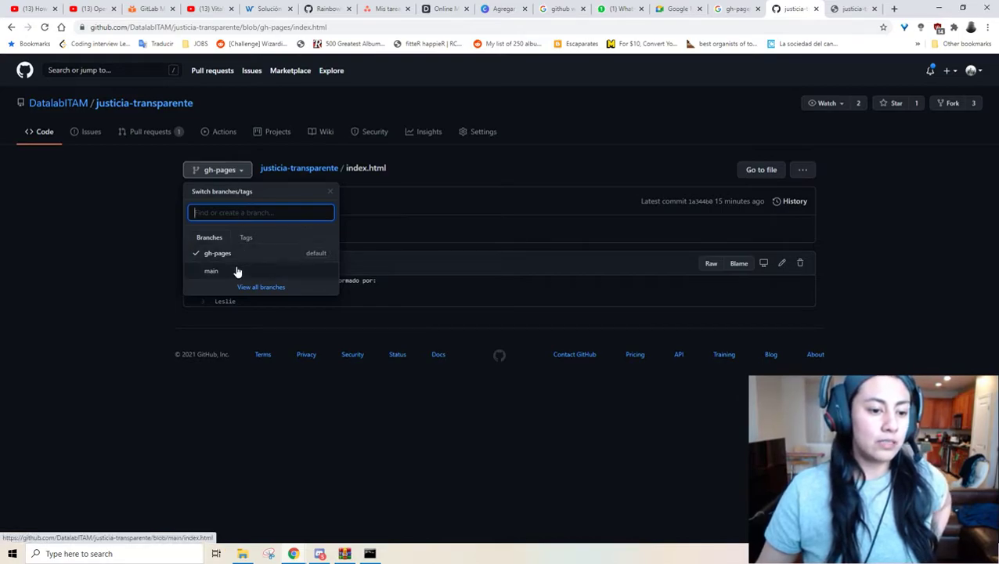
pyautogui.click(241, 396)
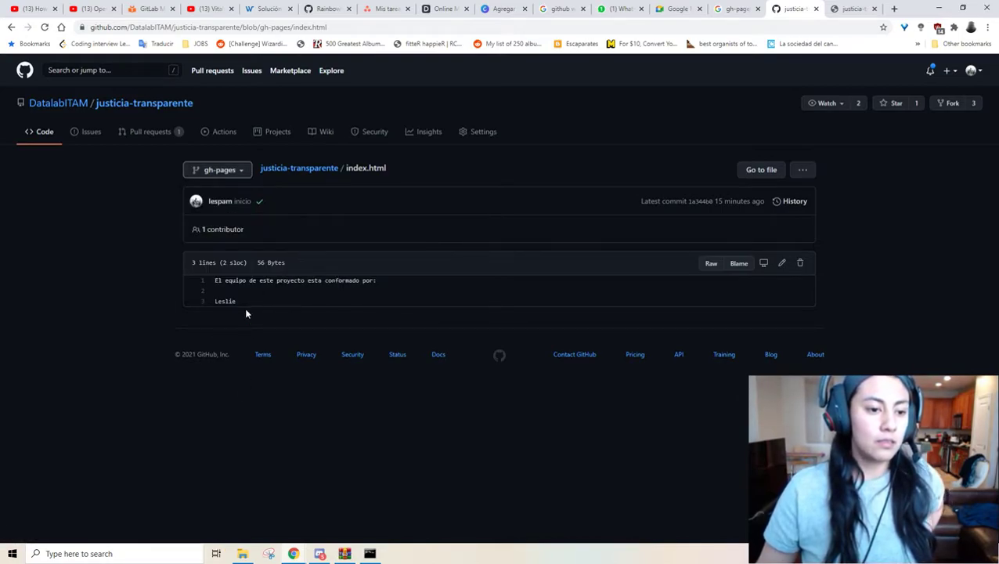
pyautogui.click(232, 173)
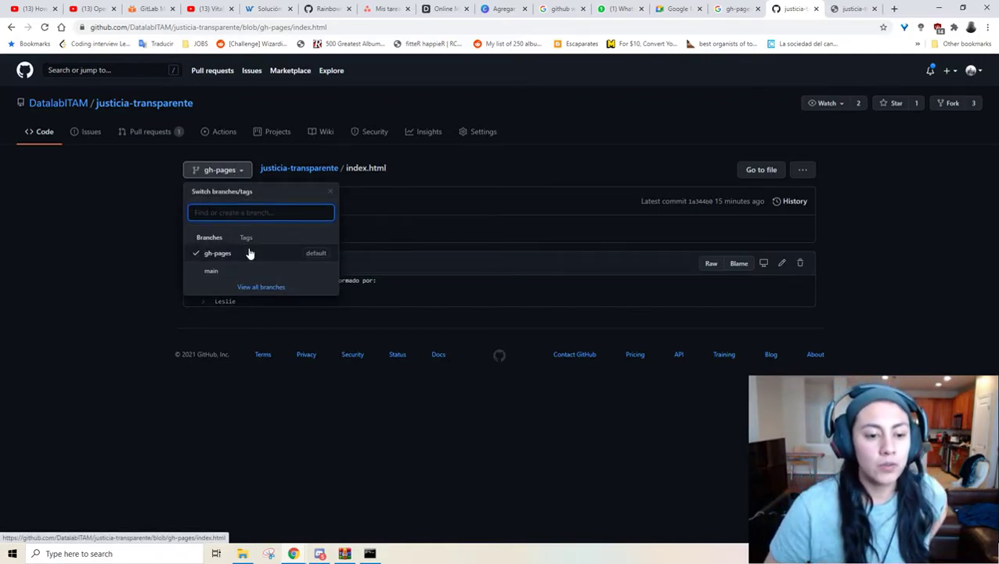
pyautogui.click(393, 412)
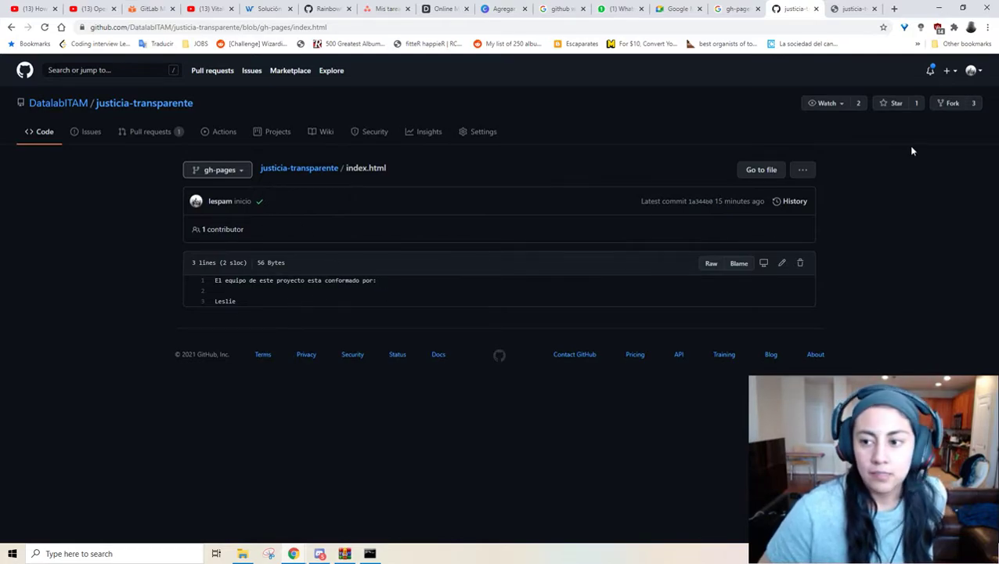
pyautogui.click(151, 135)
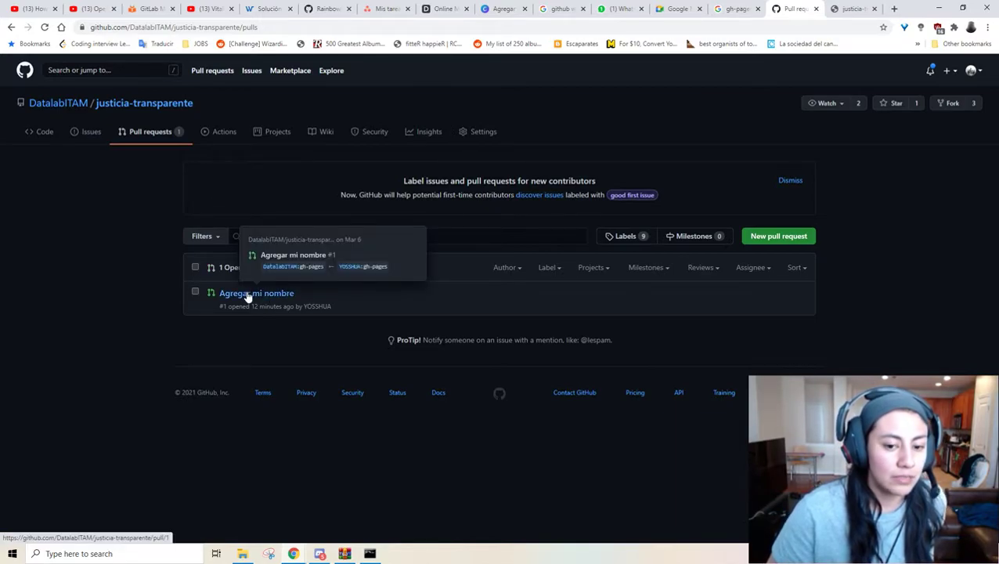
# - Open the 'Agregar mi nombre' pull request and check its no-conflict status and merge options
pyautogui.click(246, 294)
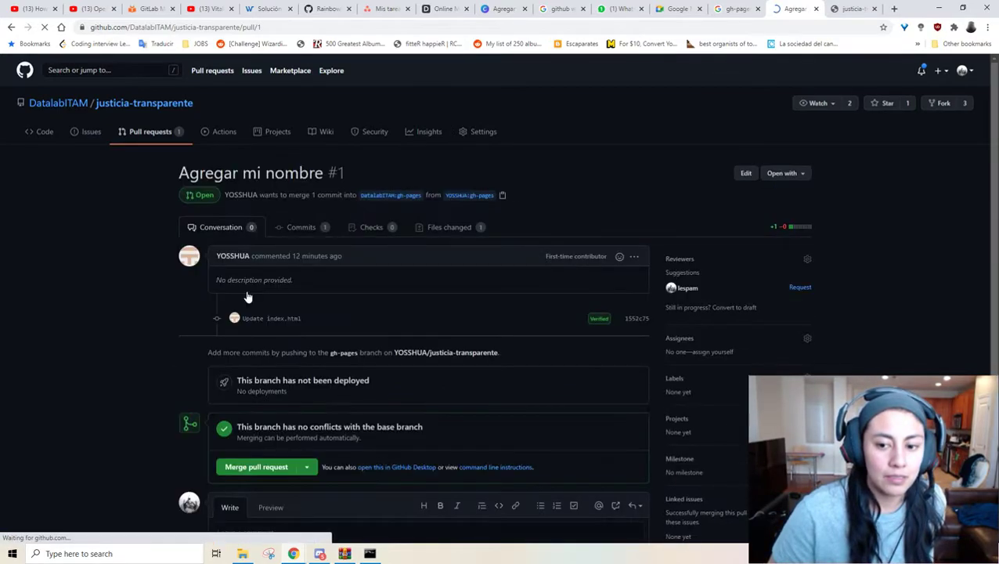
pyautogui.scroll(-2, 434, 326)
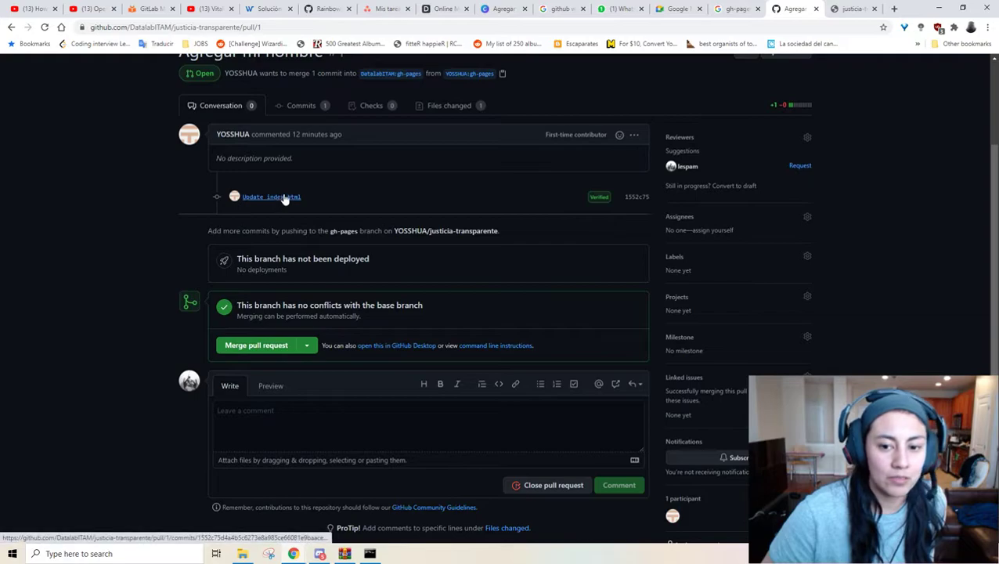
pyautogui.scroll(-2, 601, 190)
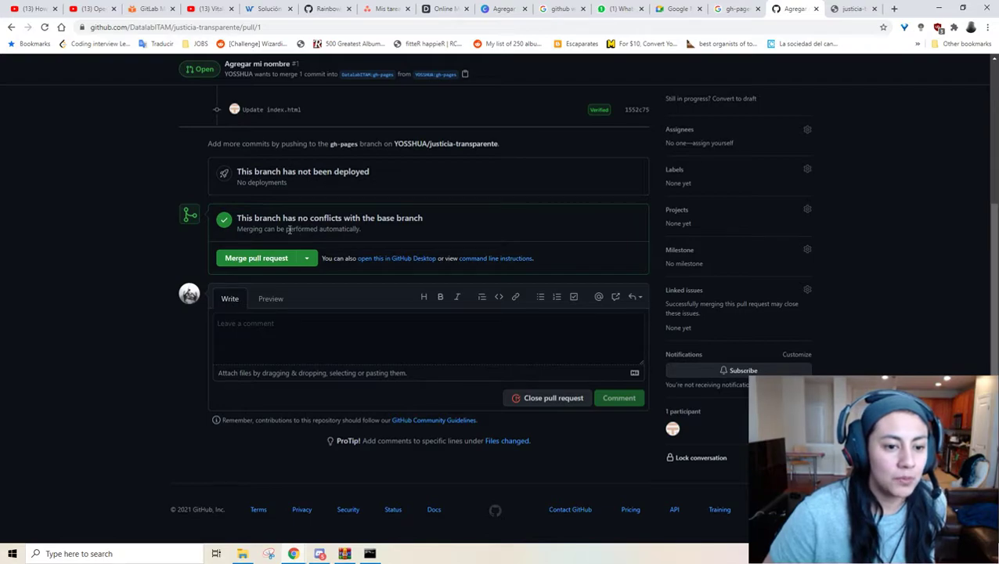
pyautogui.moveTo(280, 222); pyautogui.dragTo(426, 215)
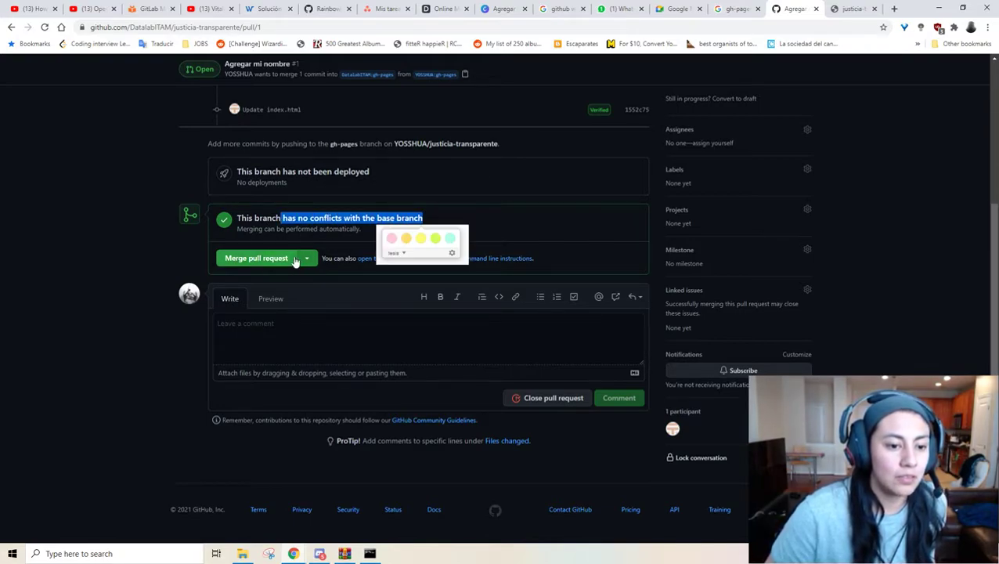
pyautogui.click(306, 260)
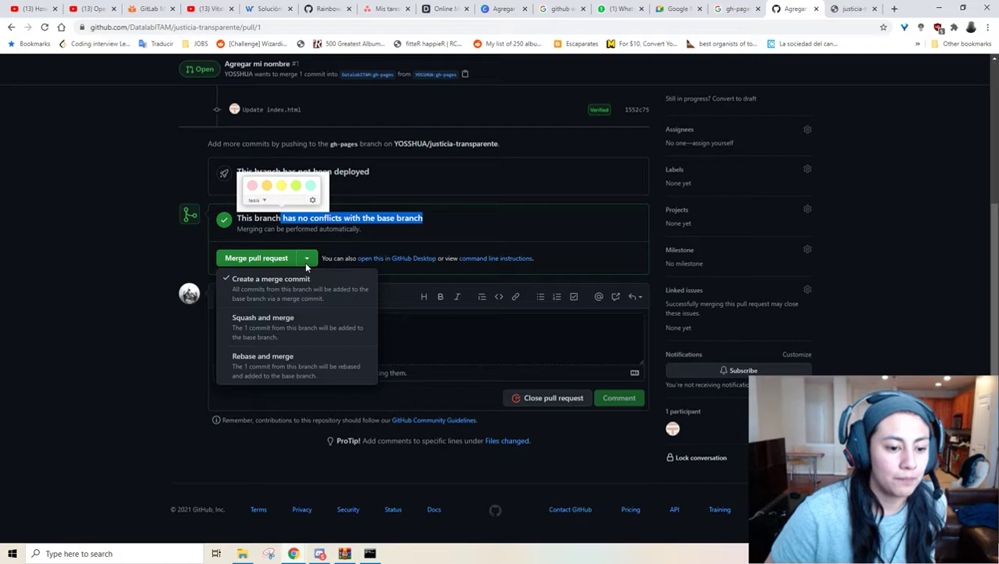
pyautogui.click(267, 257)
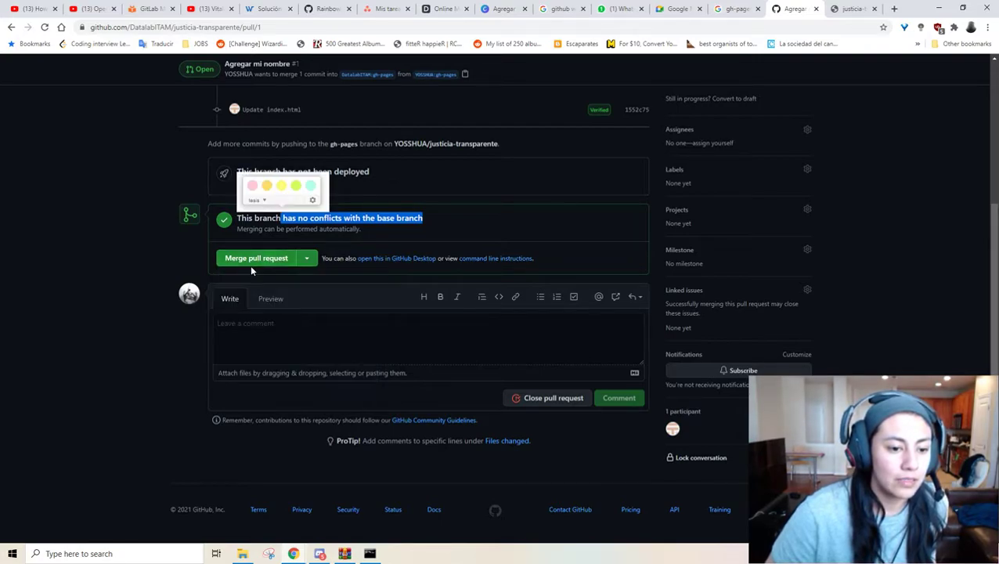
# - Post the comment 'dejame ver primero que hiciste' and reveal the command-line merge instructions
pyautogui.click(288, 343)
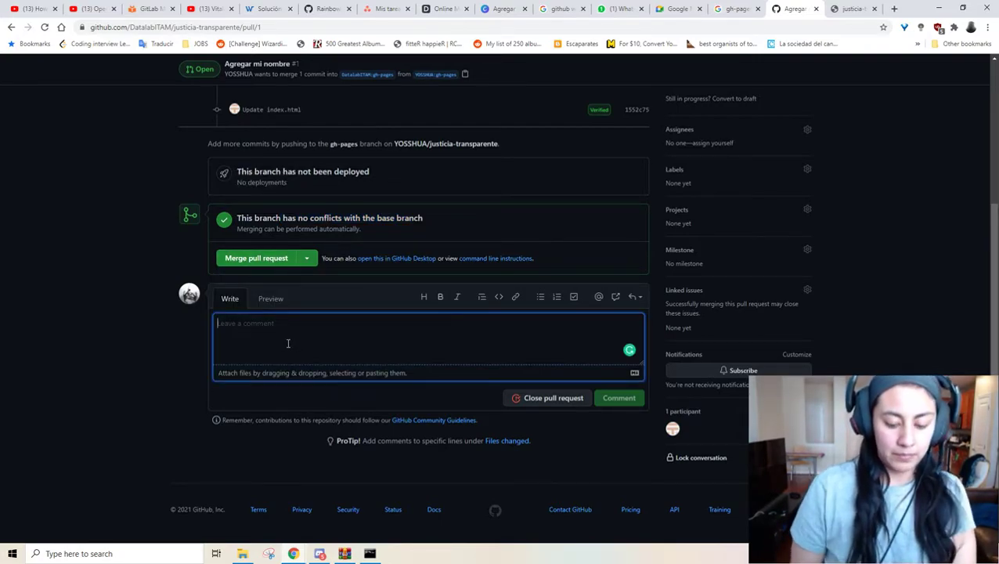
pyautogui.write('dejame ver primero que hiciste')
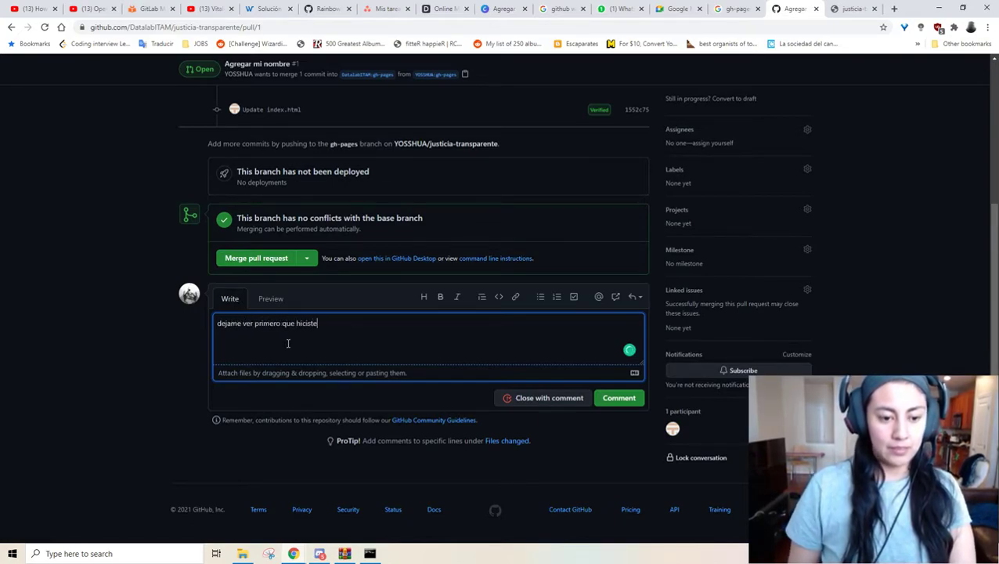
pyautogui.click(618, 398)
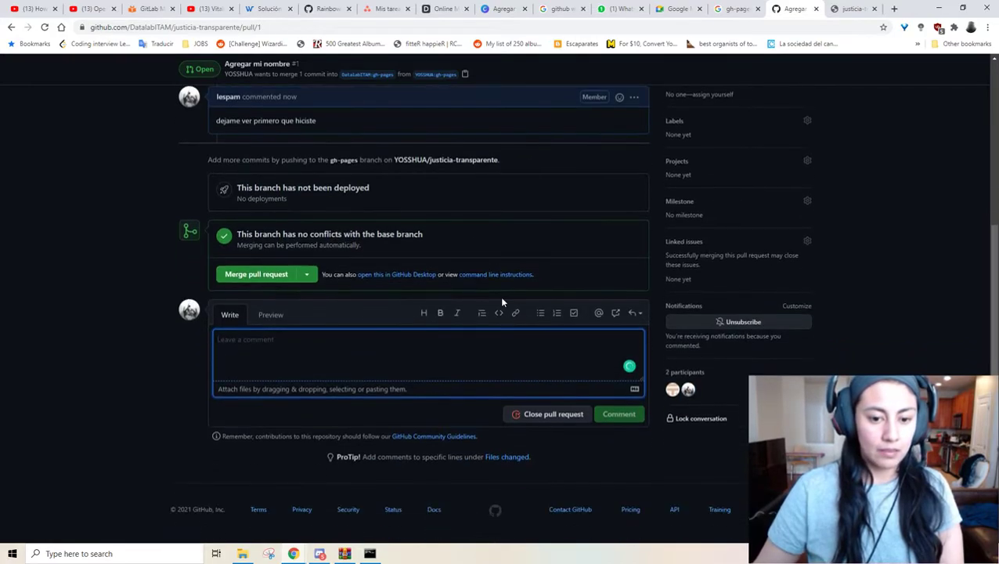
pyautogui.click(484, 276)
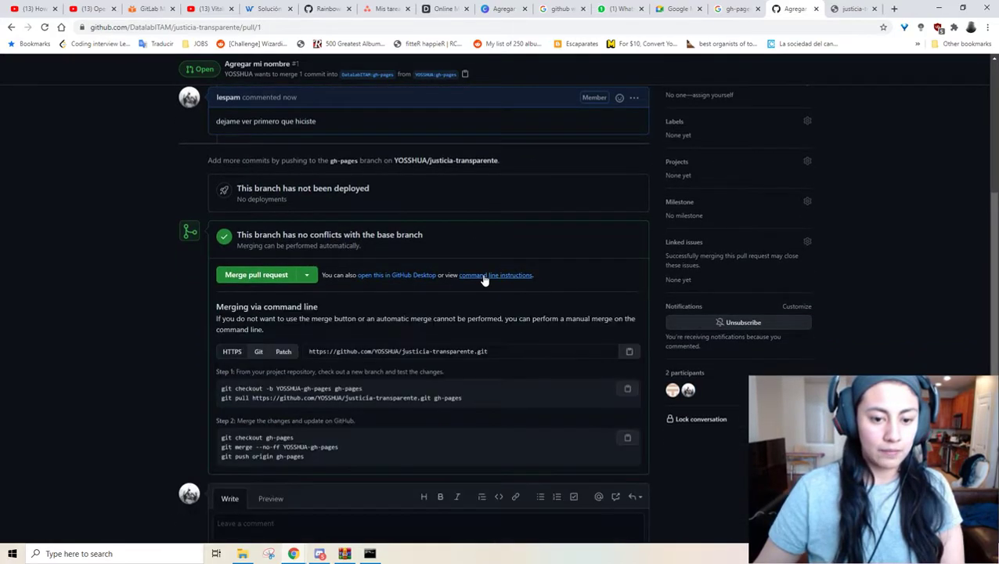
pyautogui.scroll(-3, 529, 311)
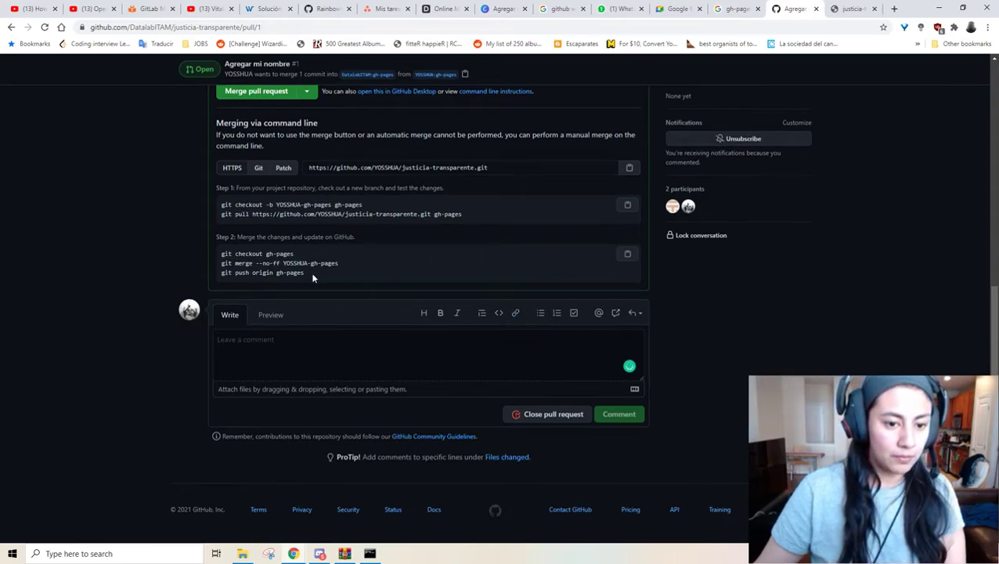
# - Review the commit's index.html changes, submit an Approve review, then close pull request #1
pyautogui.scroll(3, 312, 278)
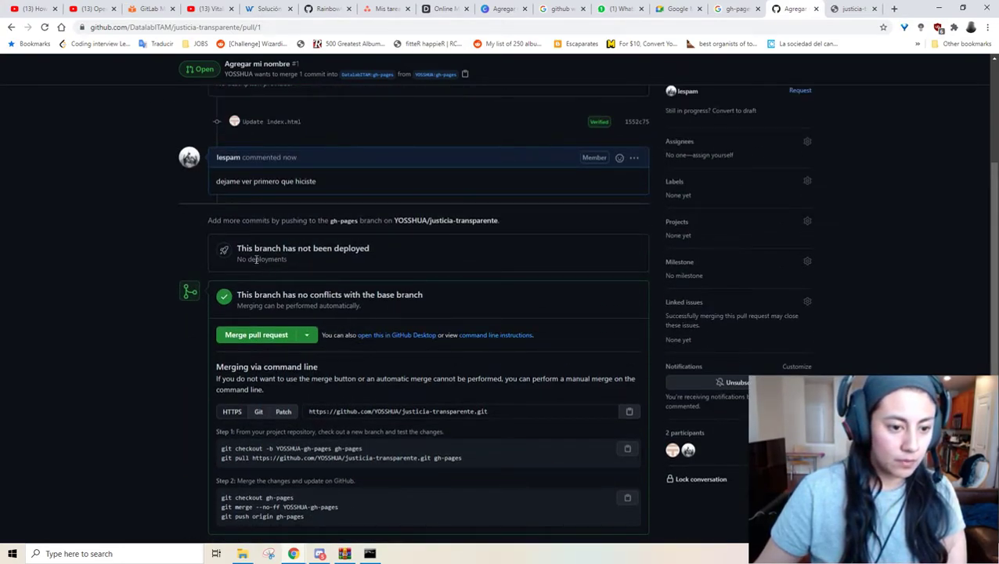
pyautogui.scroll(3, 608, 170)
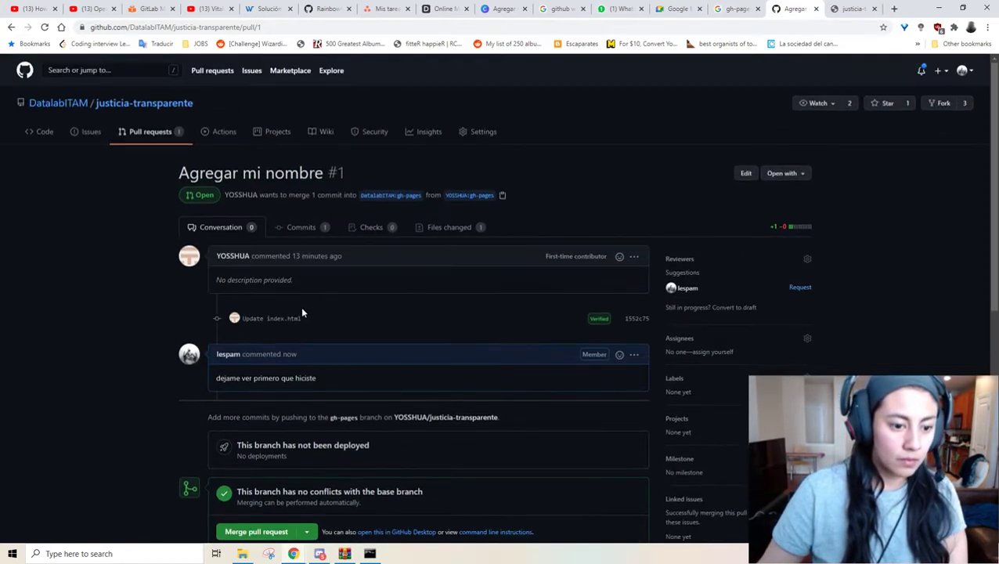
pyautogui.click(635, 321)
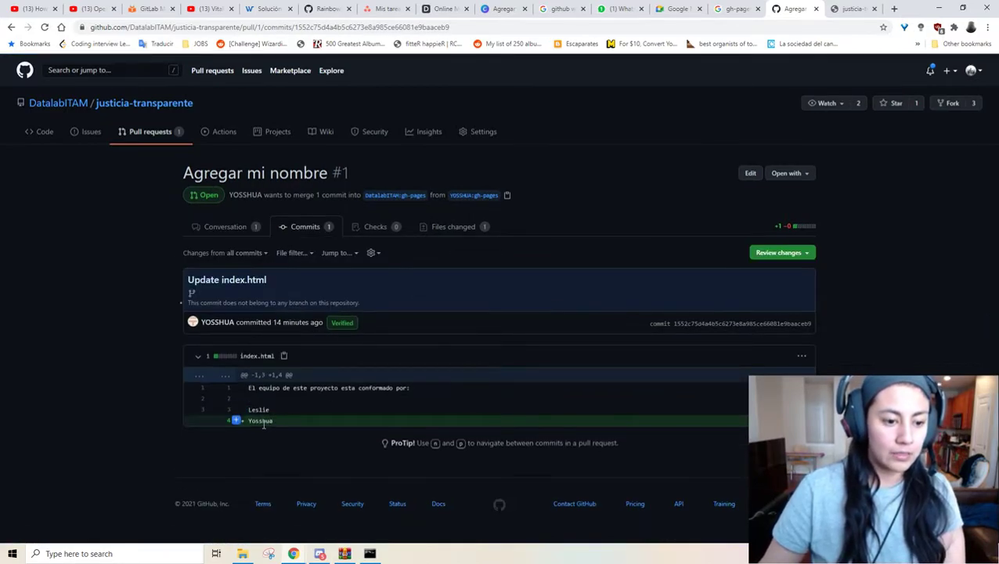
pyautogui.click(771, 253)
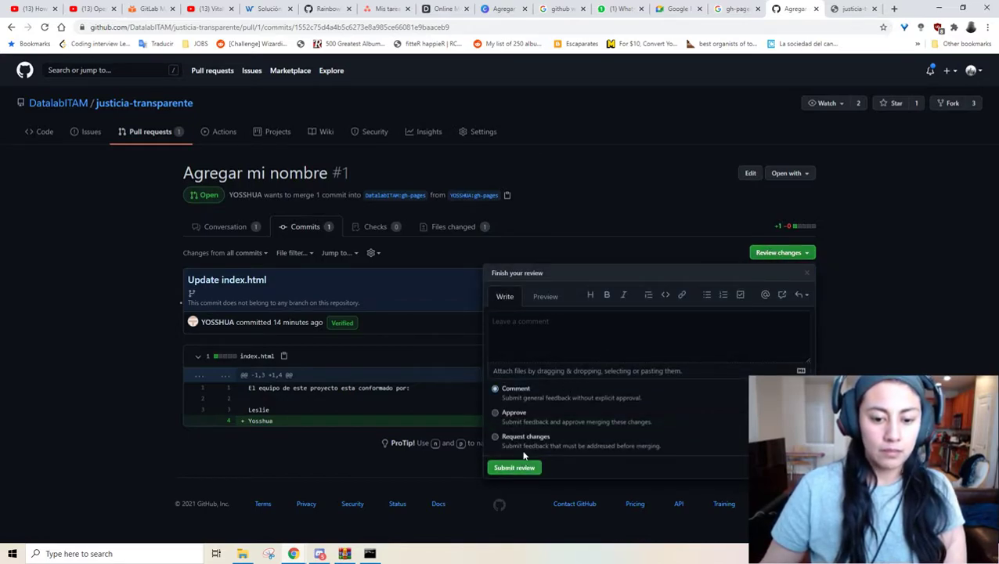
pyautogui.click(522, 413)
pyautogui.click(514, 467)
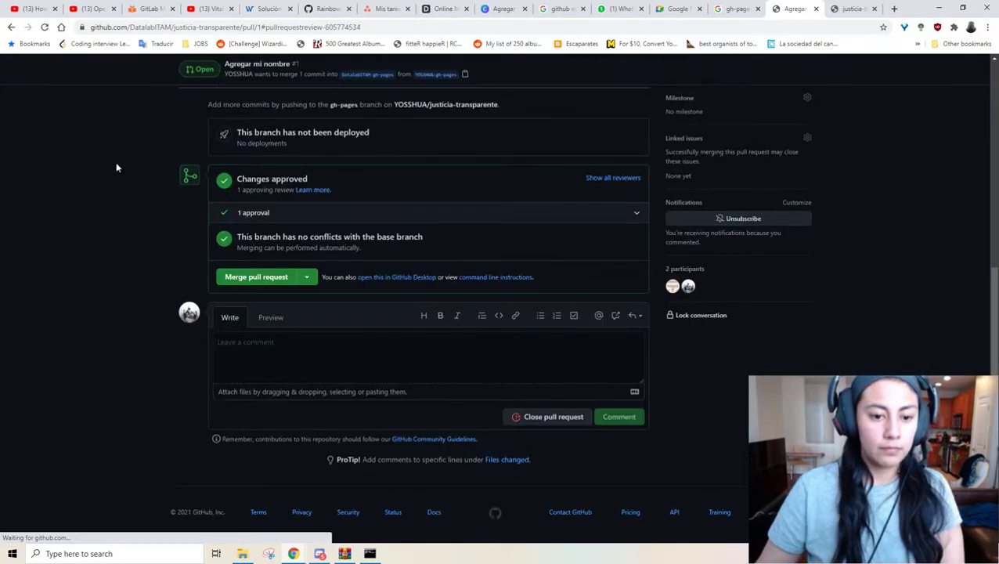
pyautogui.click(558, 421)
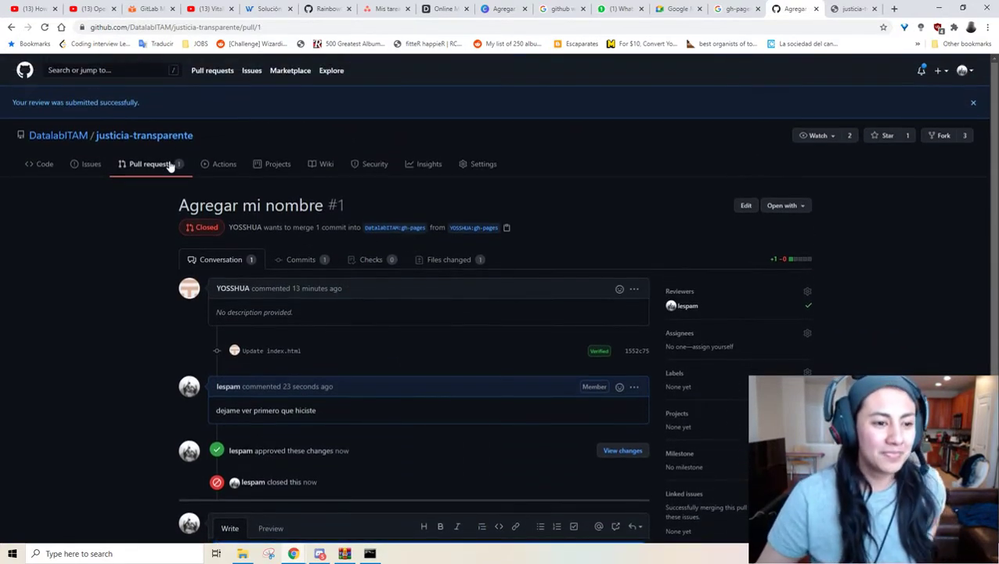
# - Check index.html, then find the closed 'Agregar mi nombre' pull request using the closed filter
pyautogui.click(49, 166)
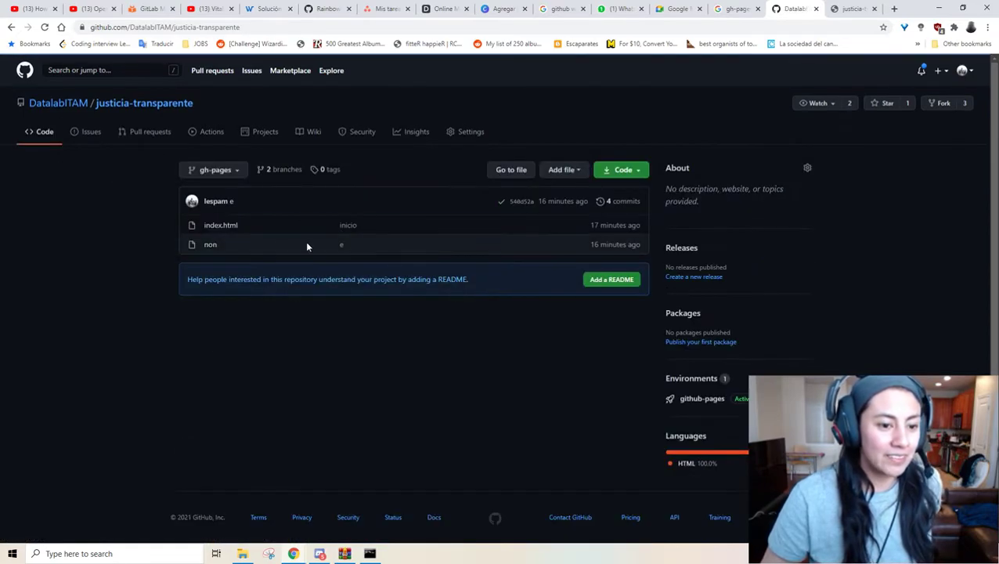
pyautogui.click(233, 226)
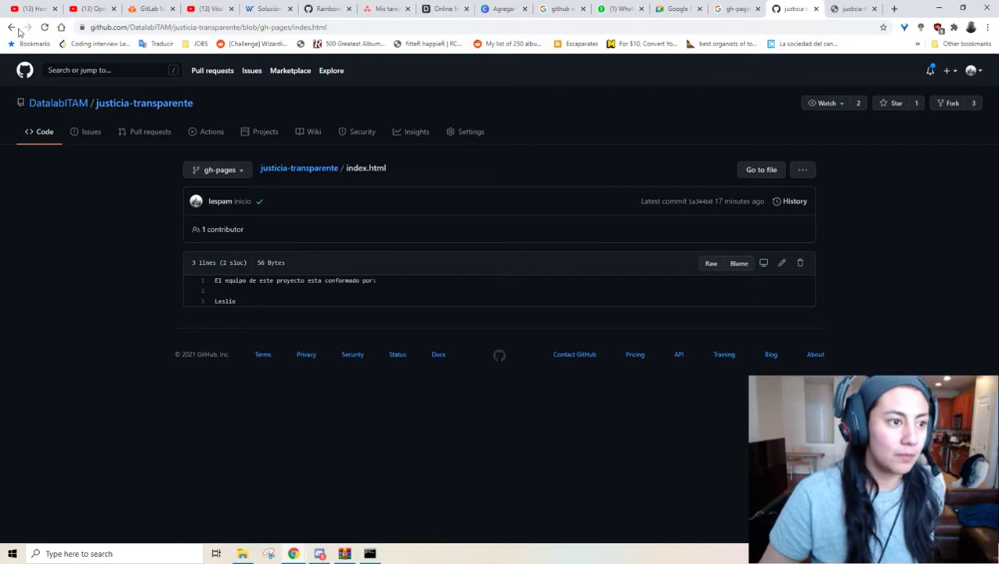
pyautogui.click(11, 27)
pyautogui.click(91, 132)
pyautogui.click(138, 139)
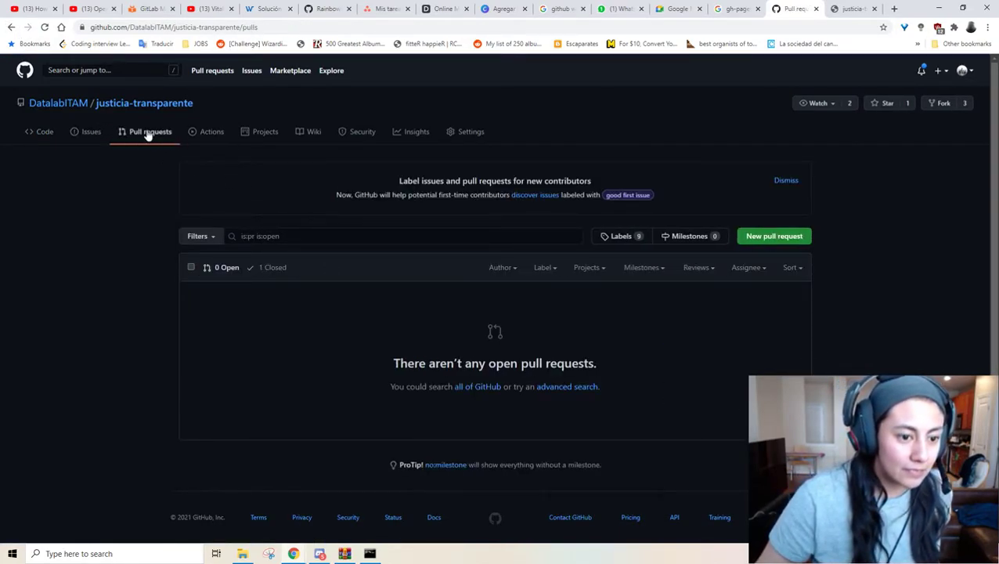
pyautogui.scroll(-1, 579, 301)
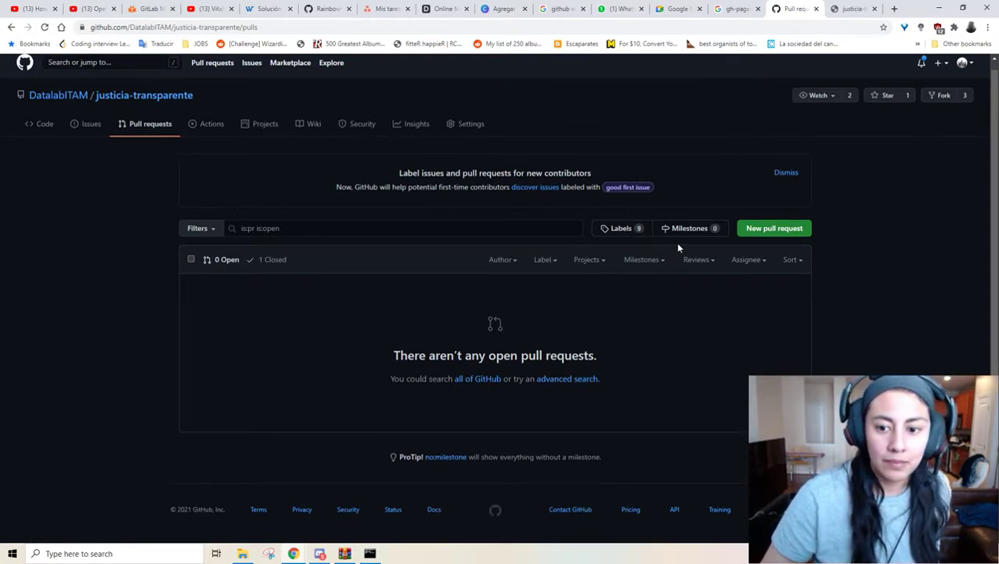
pyautogui.click(252, 230)
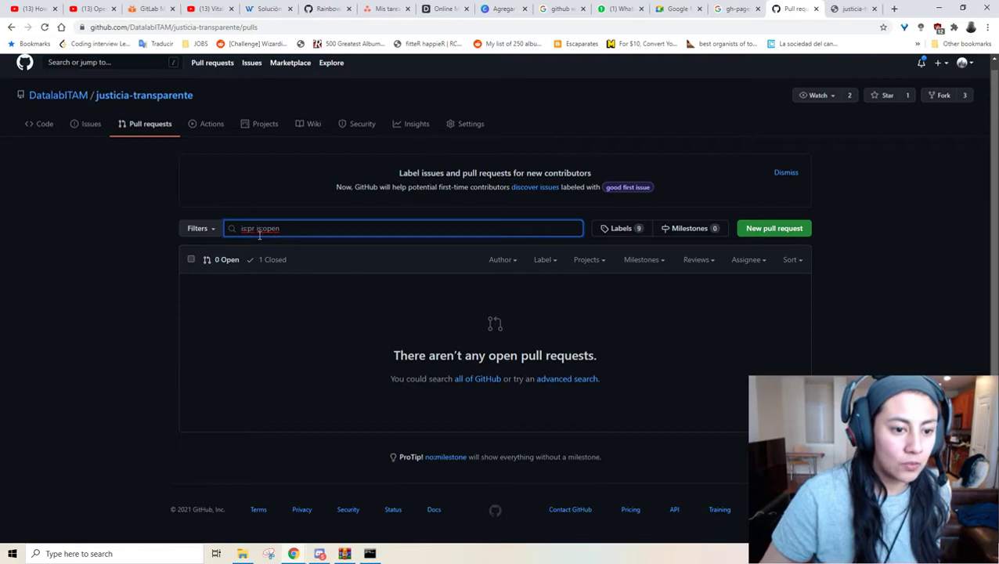
pyautogui.tripleClick(256, 230)
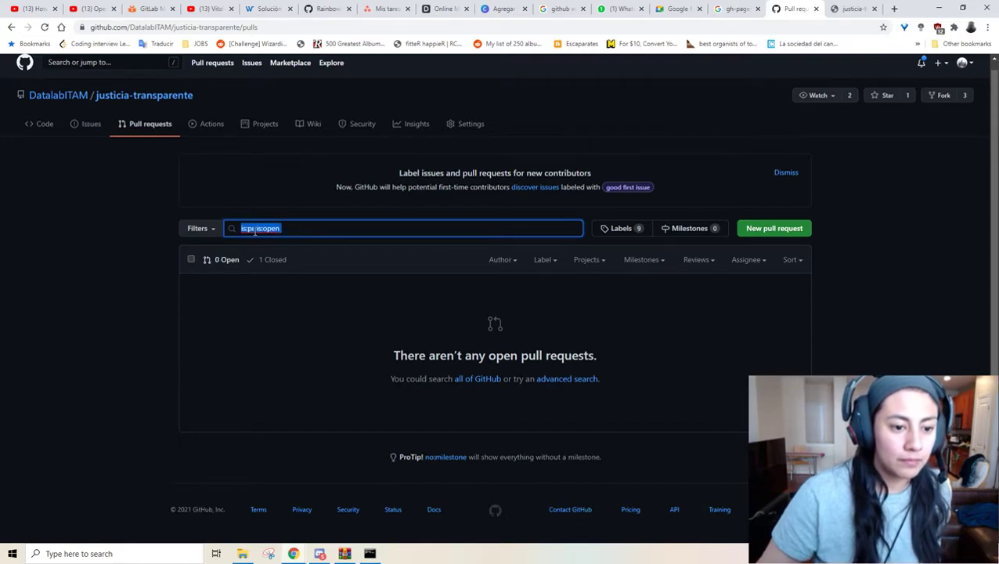
pyautogui.click(268, 259)
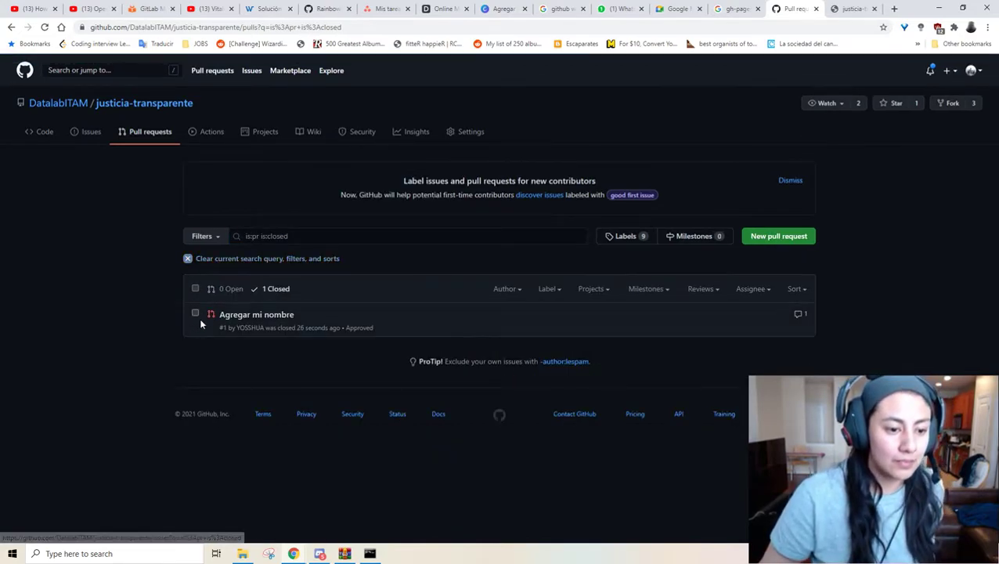
pyautogui.click(237, 316)
pyautogui.scroll(-3, 433, 374)
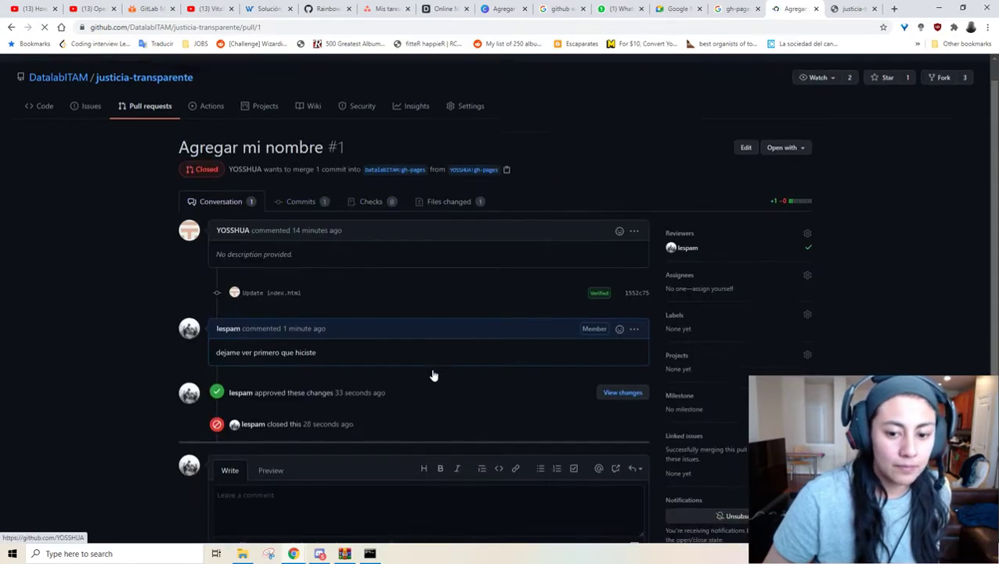
# - Reopen pull request #1, merge it into gh-pages, and return to the file listing
pyautogui.click(580, 417)
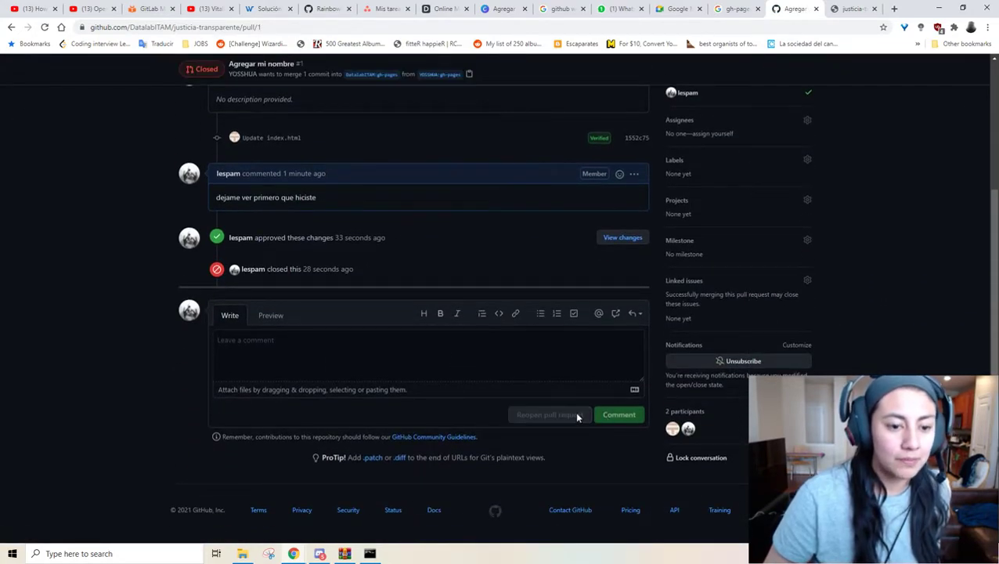
pyautogui.scroll(2, 382, 263)
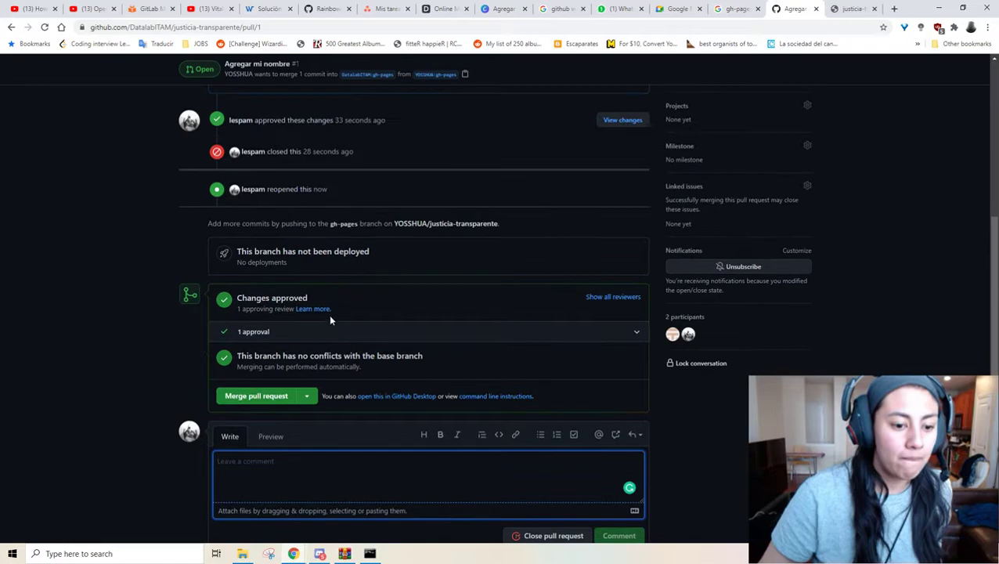
pyautogui.click(250, 396)
pyautogui.click(248, 316)
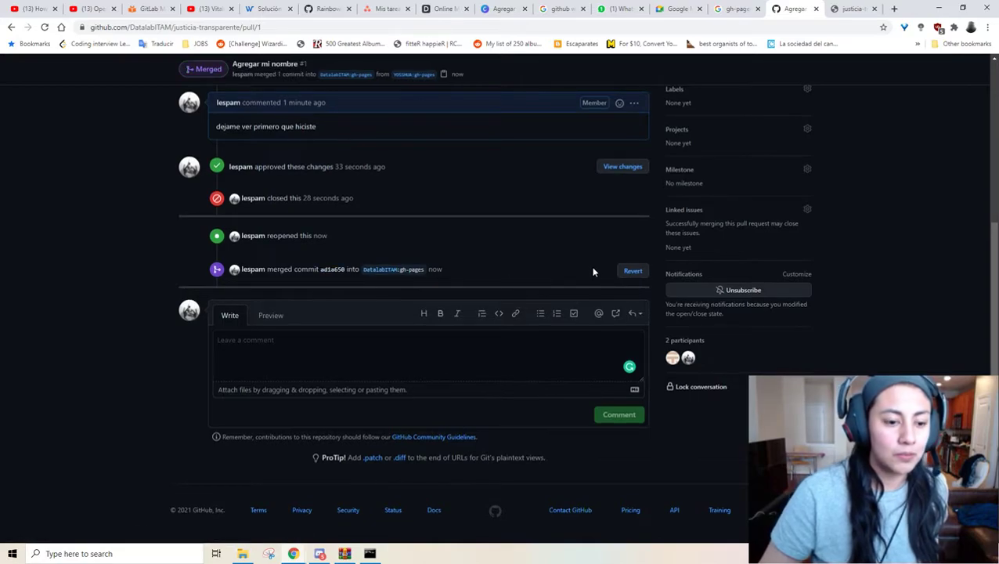
pyautogui.scroll(2, 594, 272)
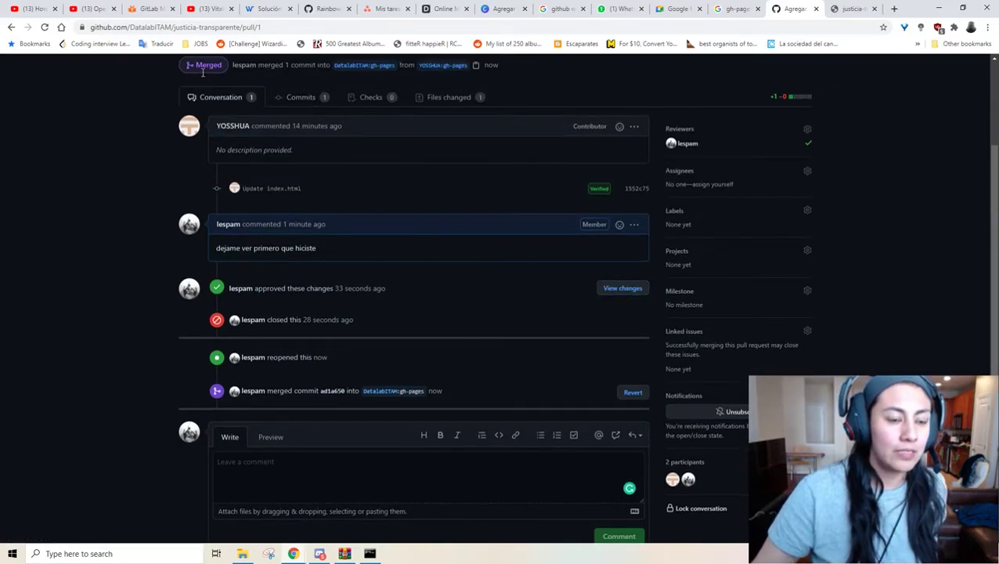
pyautogui.scroll(2, 203, 72)
pyautogui.click(31, 133)
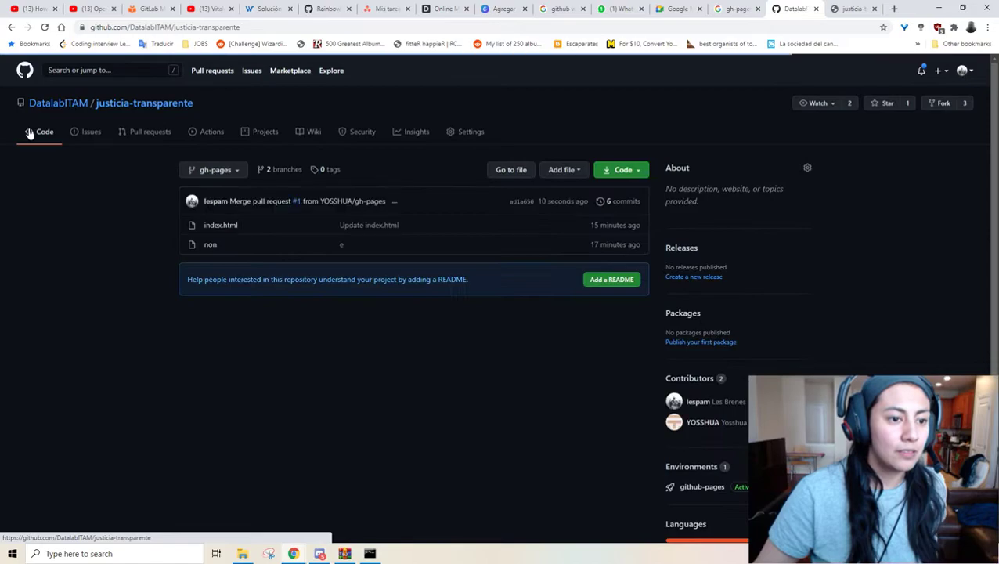
# - Review the one added name line in the Update index.html commit diff, then return to Discord
pyautogui.click(379, 227)
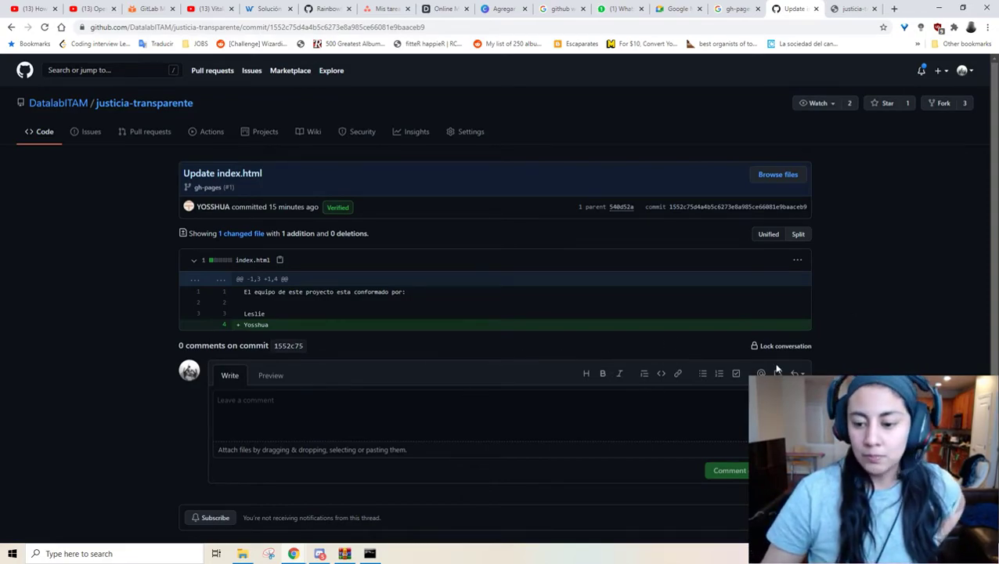
pyautogui.click(319, 554)
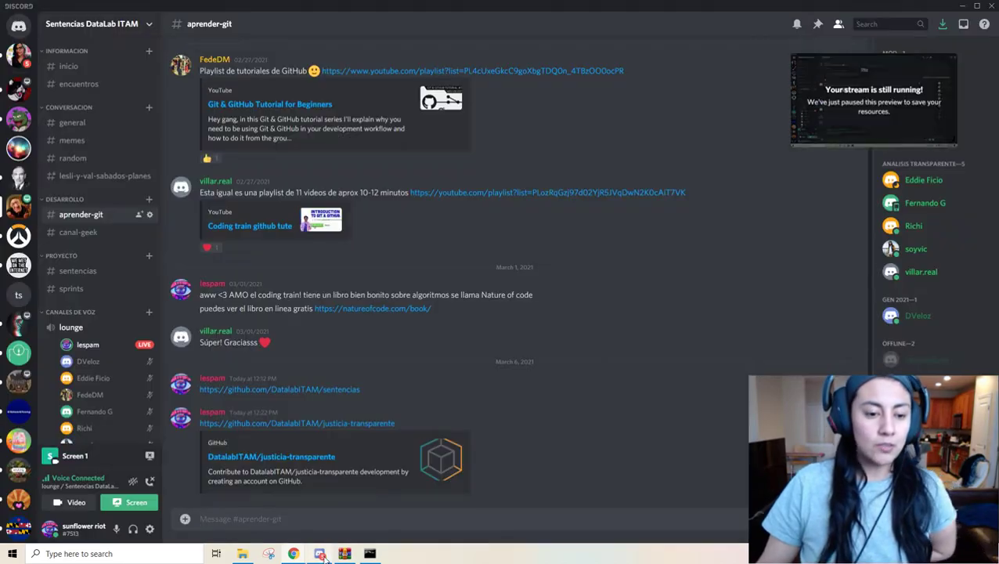
# - Cycle through encuentros, inicio, general, memes and random, ending on the private sabados-planes channel
pyautogui.scroll(-3, 132, 121)
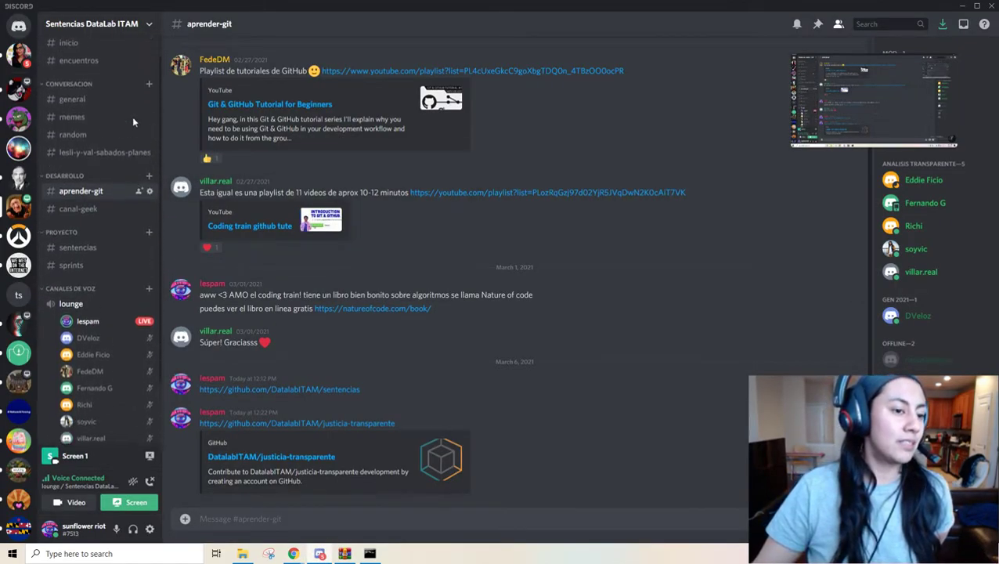
pyautogui.scroll(3, 111, 278)
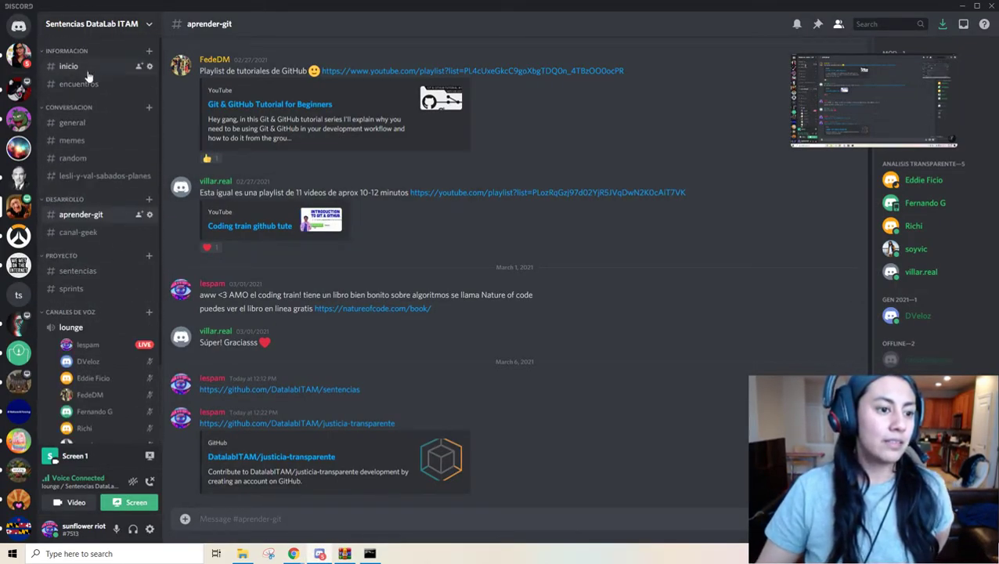
pyautogui.scroll(-3, 128, 264)
pyautogui.moveTo(128, 262)
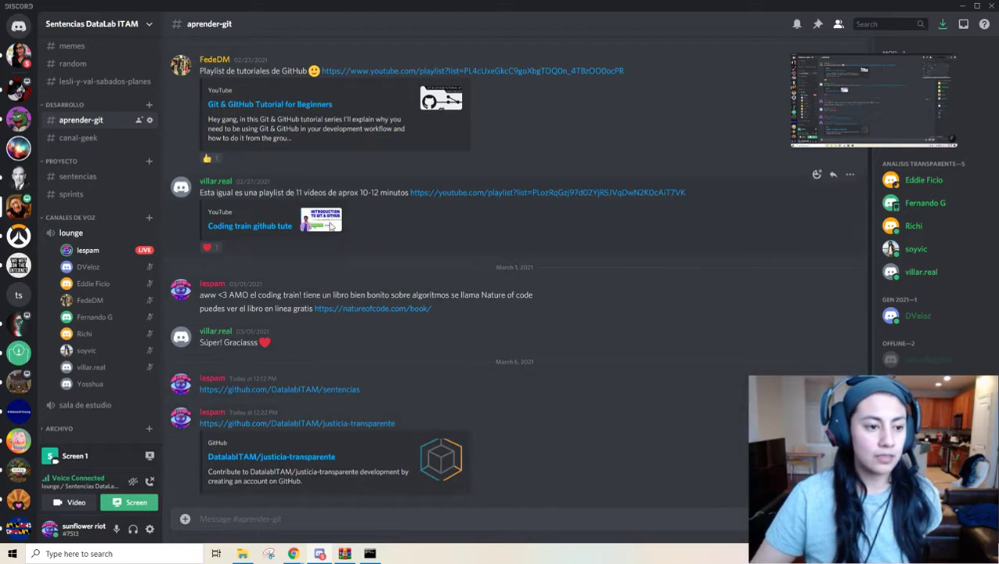
pyautogui.scroll(3, 127, 196)
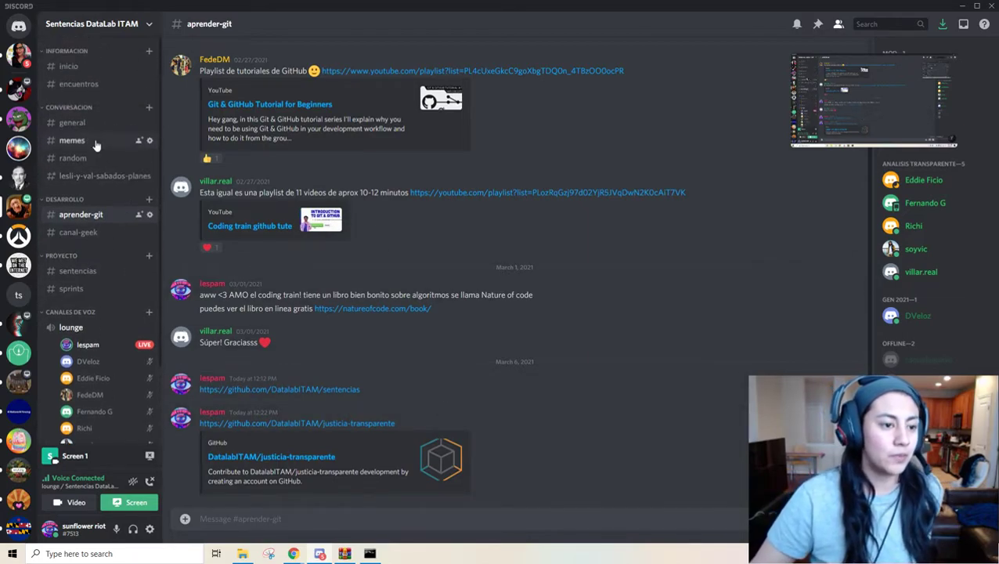
pyautogui.click(90, 85)
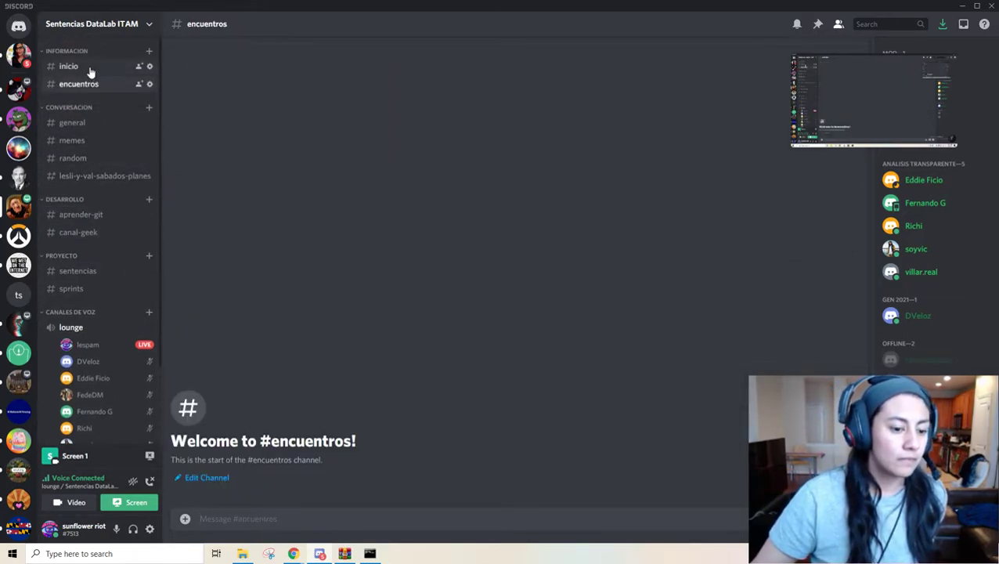
pyautogui.click(89, 68)
pyautogui.click(94, 123)
pyautogui.click(89, 143)
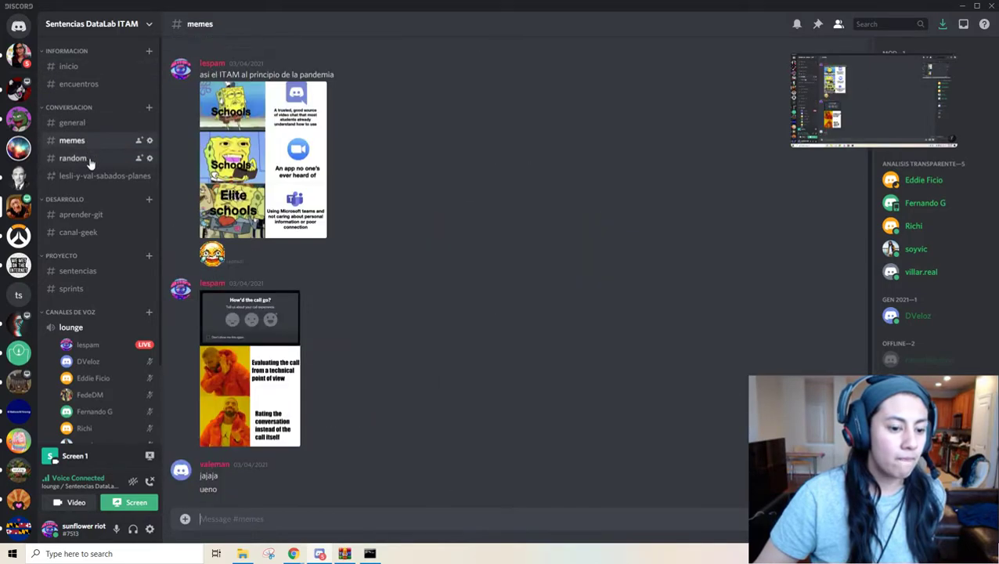
pyautogui.click(90, 159)
pyautogui.click(92, 177)
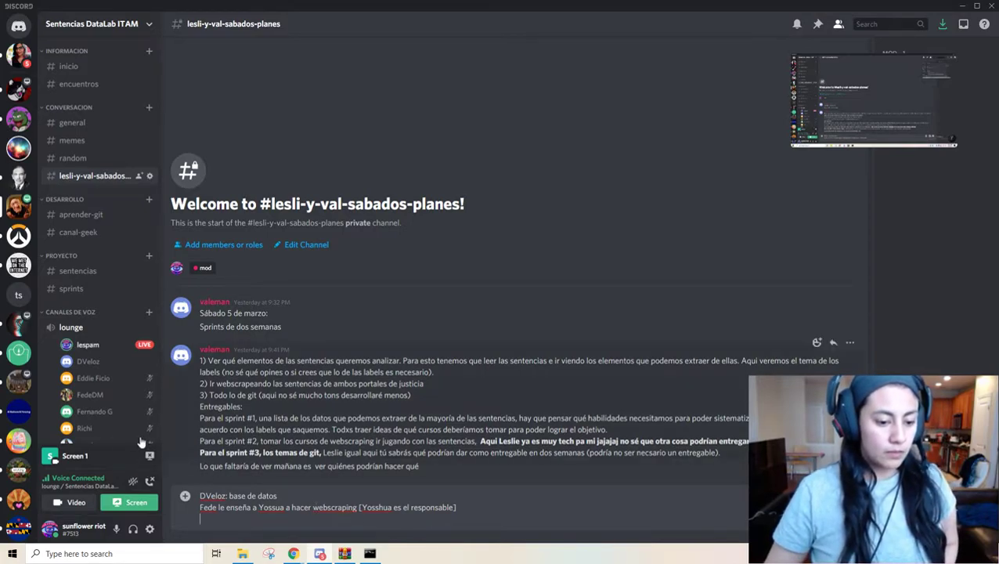
# - Add '- Dieseño del dashboard' to the draft, noting a teammate can help, and begin a new line
pyautogui.scroll(-3, 103, 423)
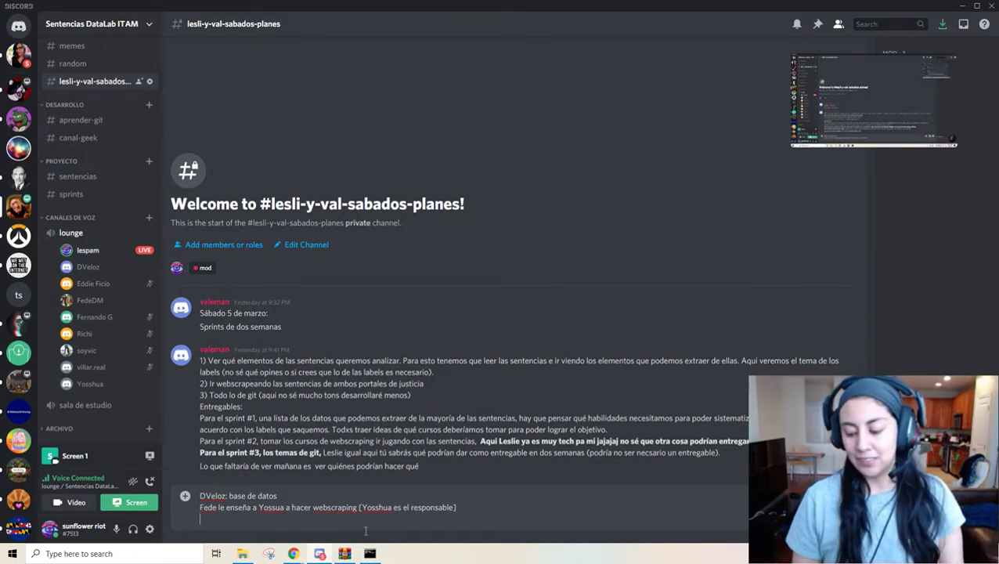
pyautogui.write('-')
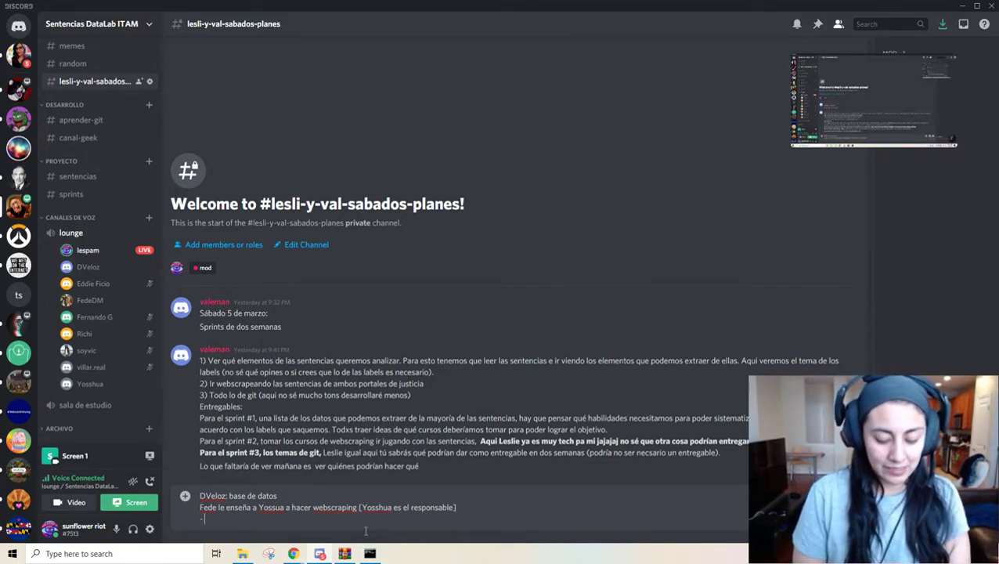
pyautogui.write(' Die')
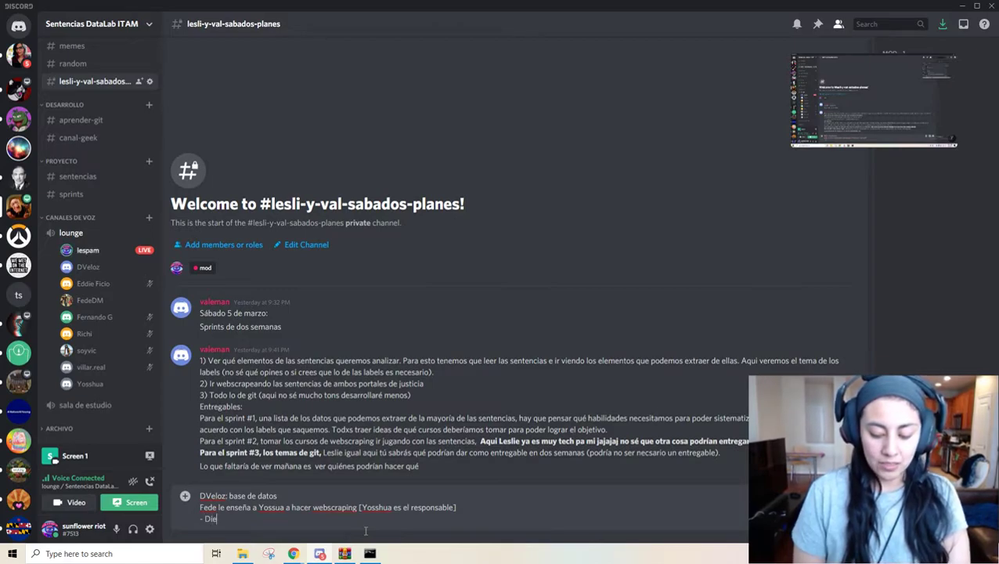
pyautogui.write('seño')
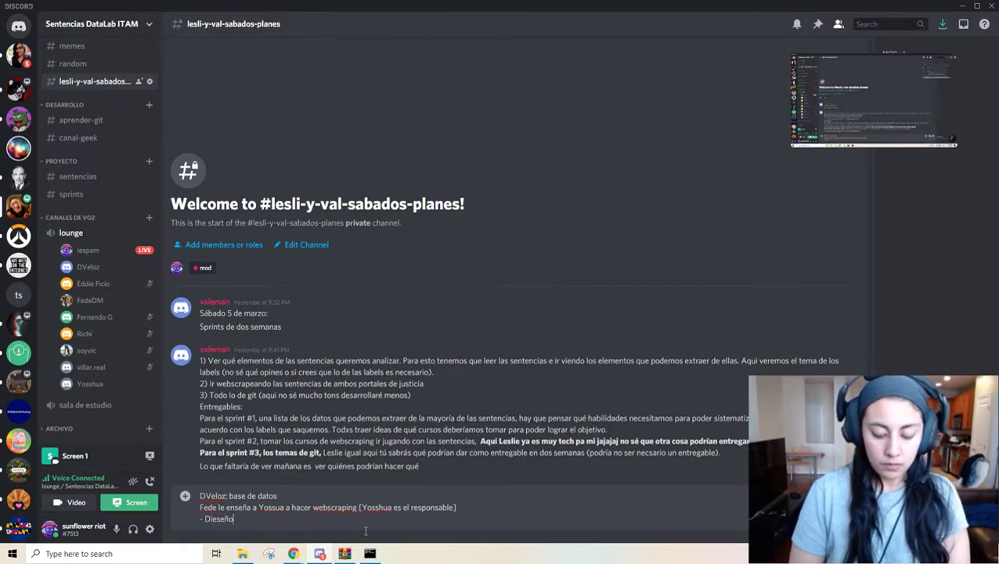
pyautogui.write(' del dashboa')
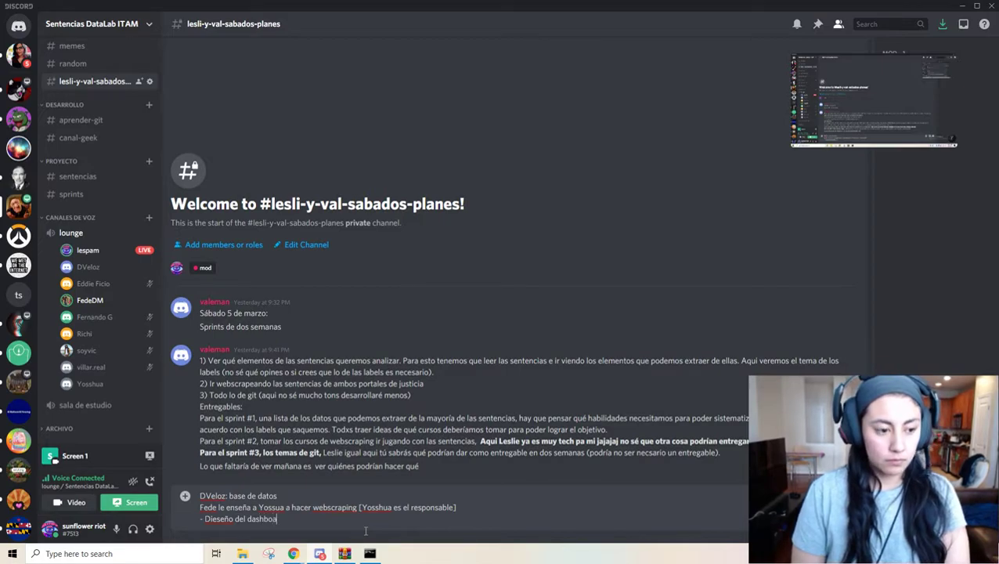
pyautogui.write('rd ()')
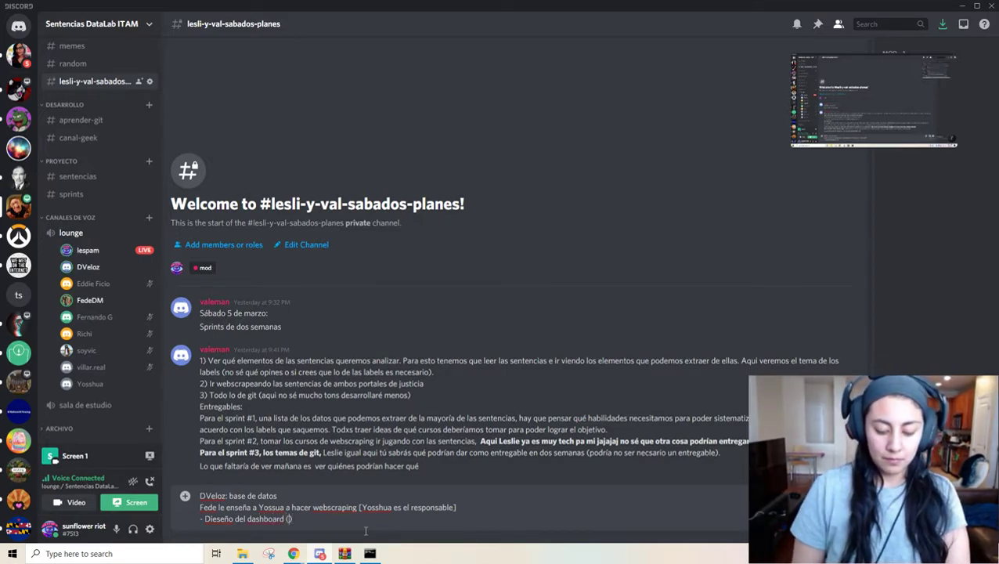
pyautogui.write('Fede puede a')
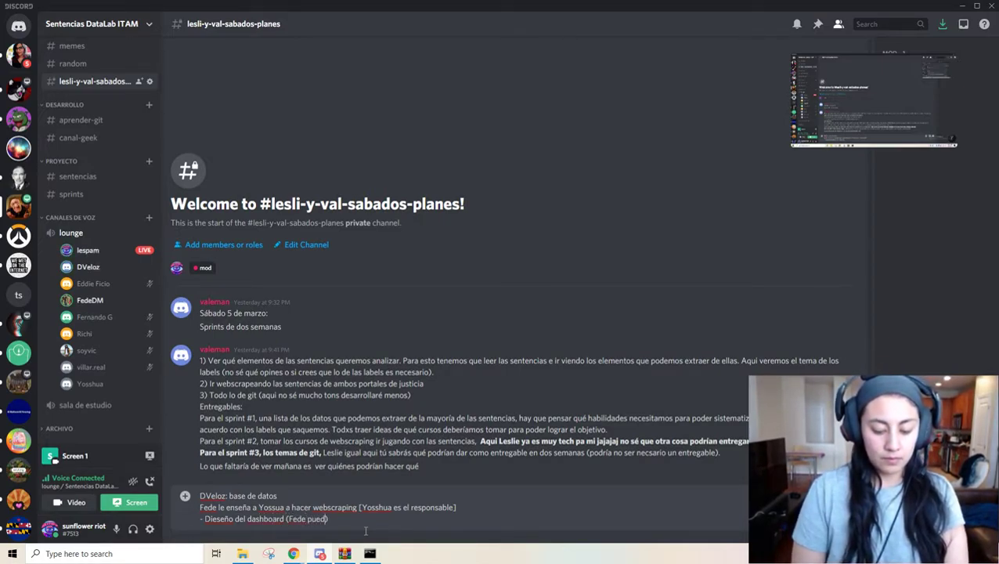
pyautogui.write('poyar')
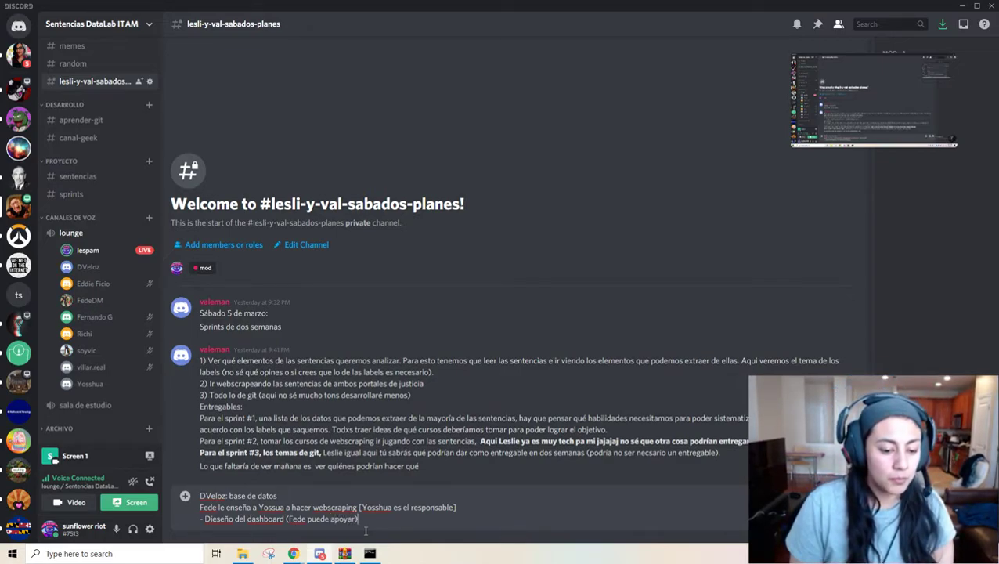
pyautogui.press('Up')
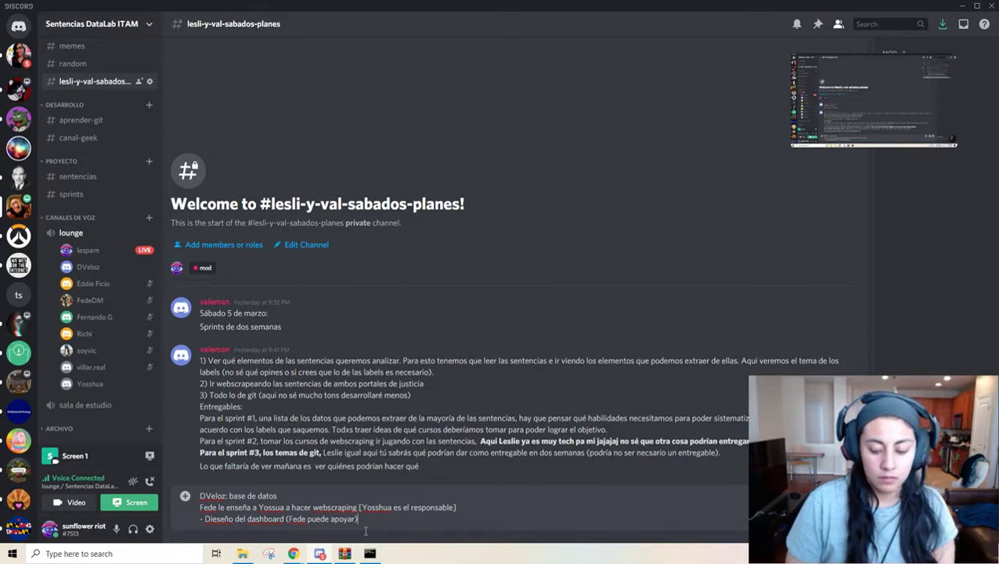
pyautogui.hotkey('shift', 'Return')
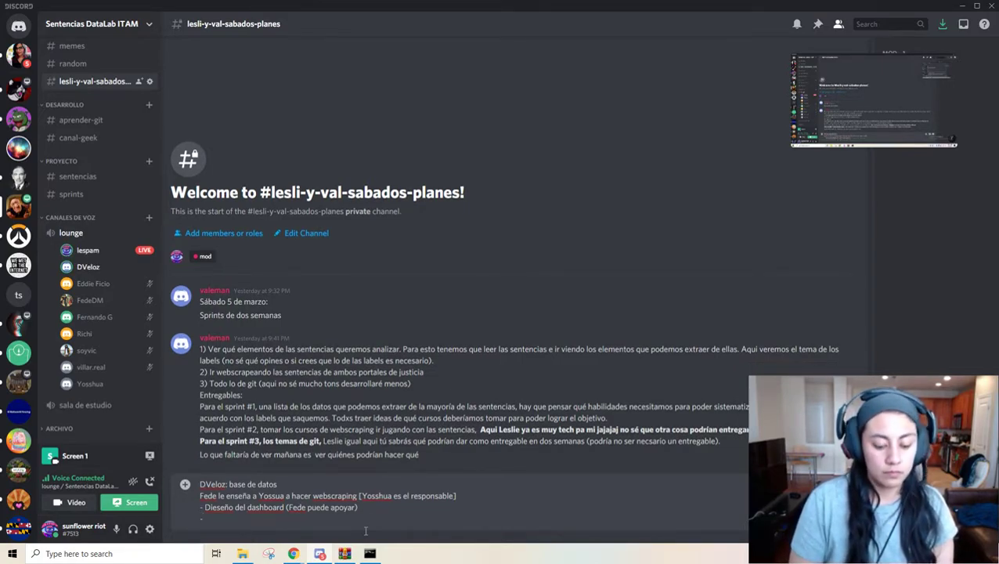
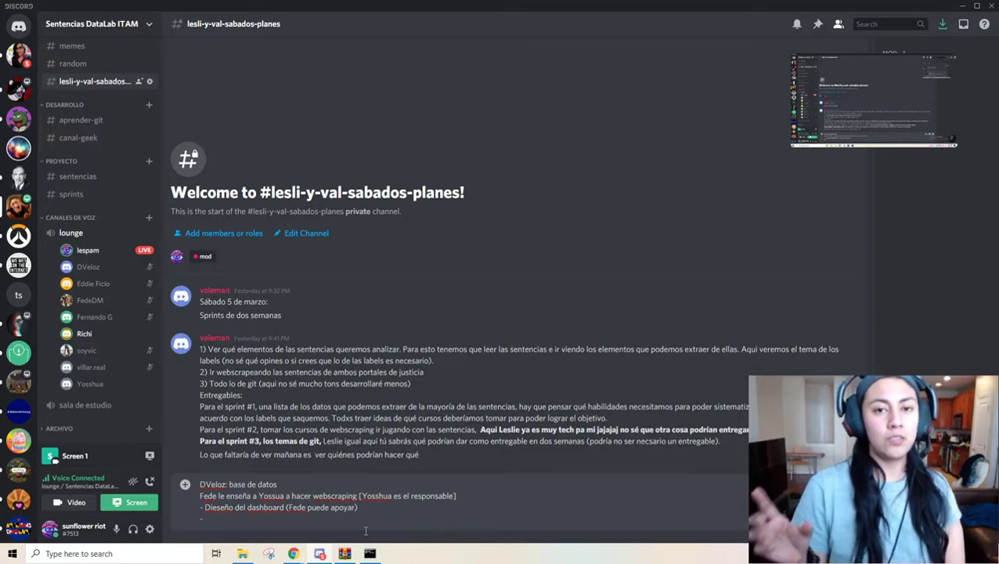
# - Search Google for 'coahuila sentencias publicas' in a new Chrome tab
pyautogui.hotkey('alt', 'Tab')
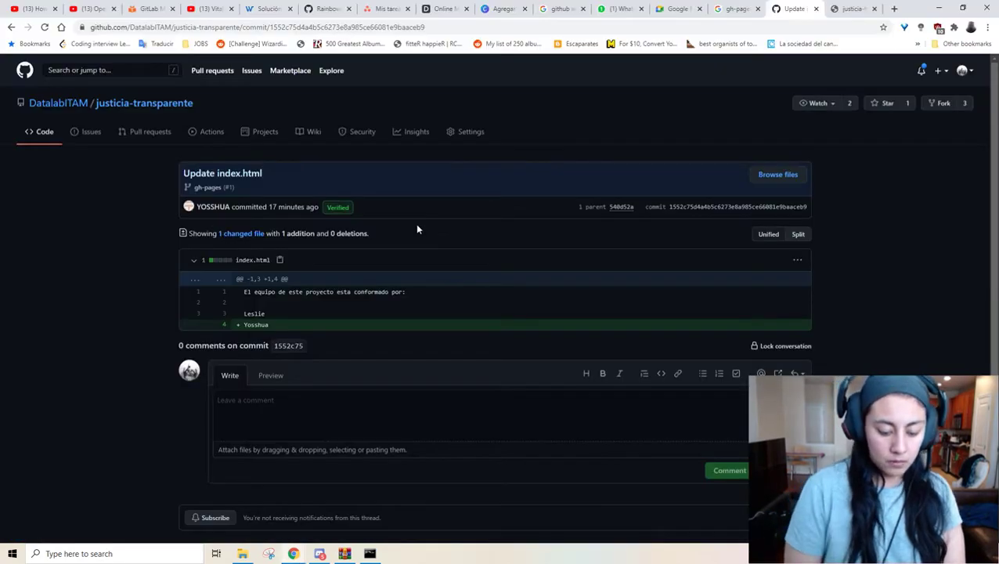
pyautogui.hotkey('ctrl', 't')
pyautogui.write('coahuila')
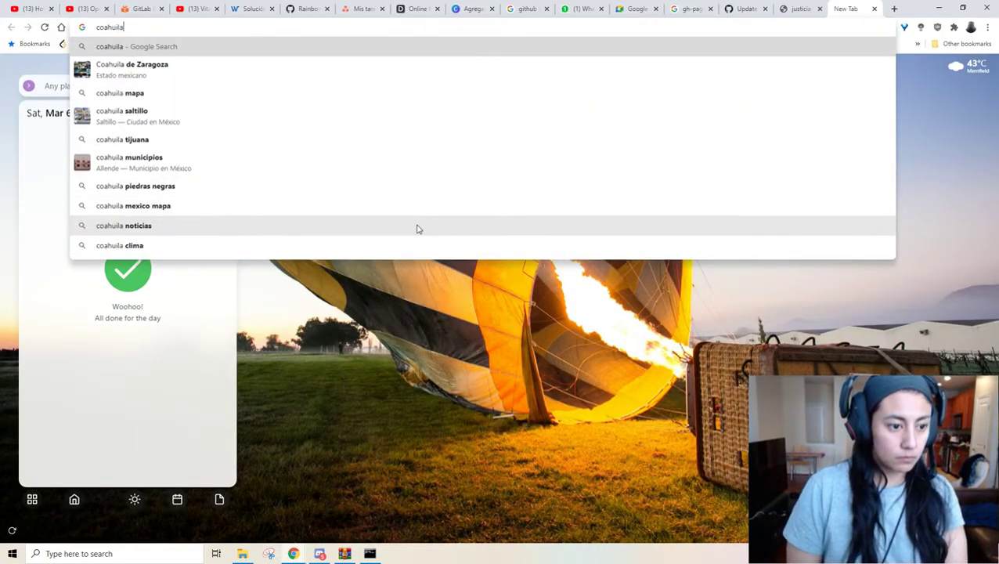
pyautogui.write(' sentencias publicas')
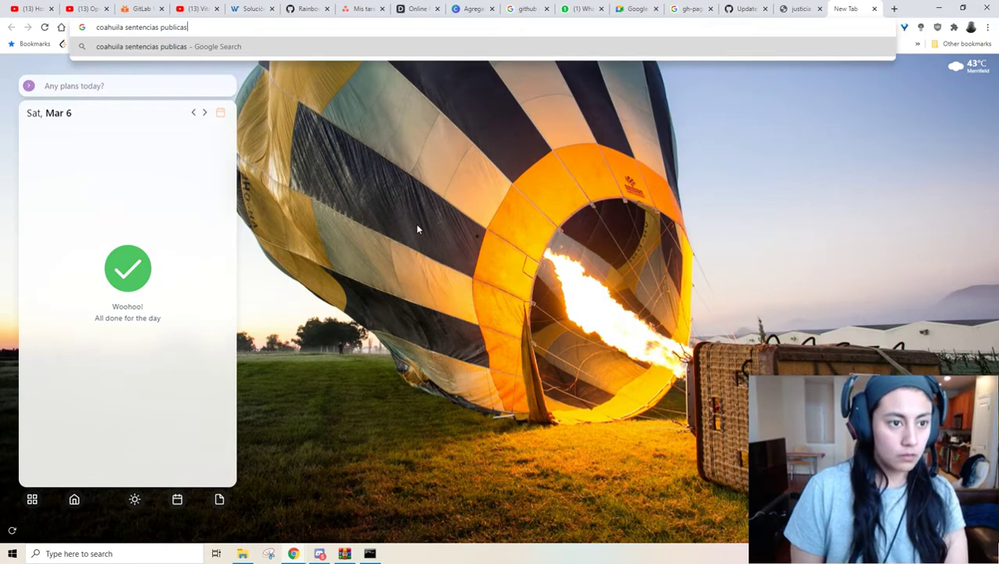
pyautogui.press('Return')
# - In the Discord draft, add a line assigning a teammate '(visualizacion y VD)'
pyautogui.hotkey('alt', 'Tab')
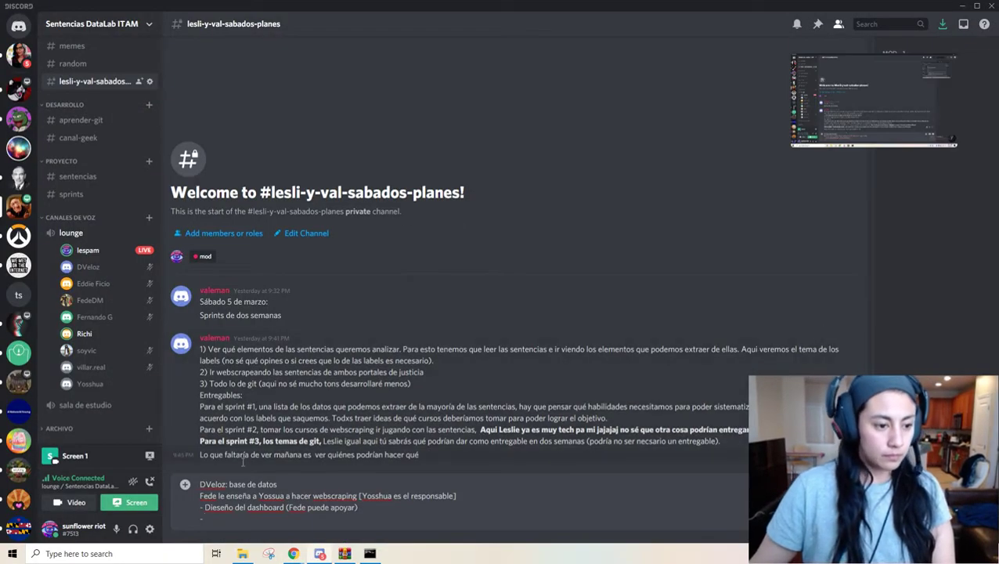
pyautogui.write('Ricji')
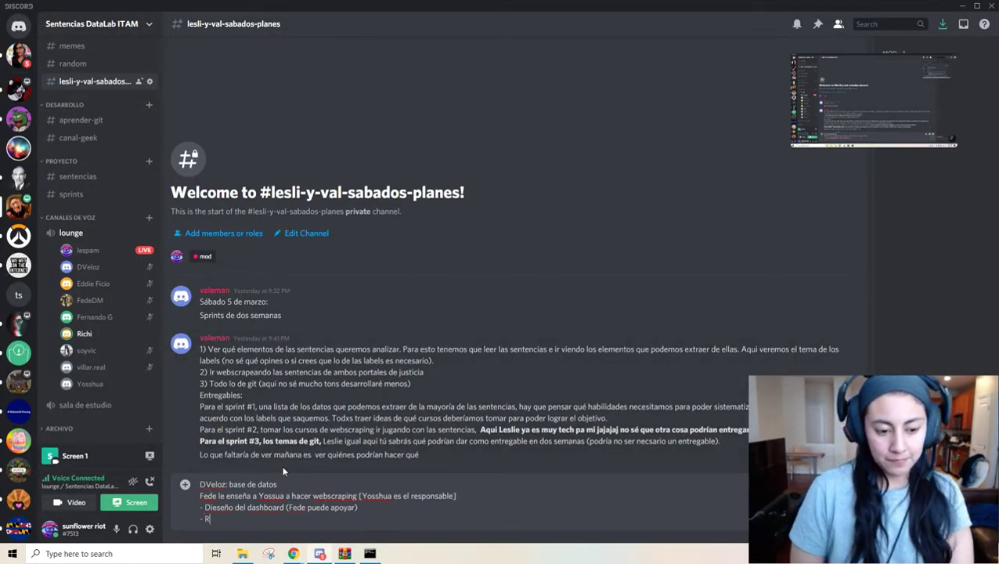
pyautogui.press('BackSpace')
pyautogui.press('BackSpace')
pyautogui.write('hi (')
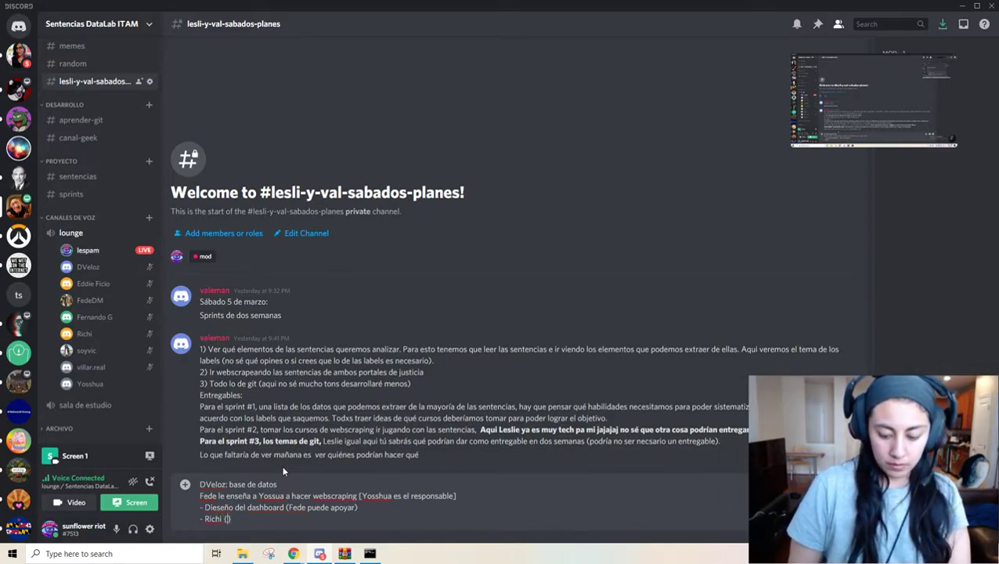
pyautogui.press('BackSpace')
pyautogui.write('()')
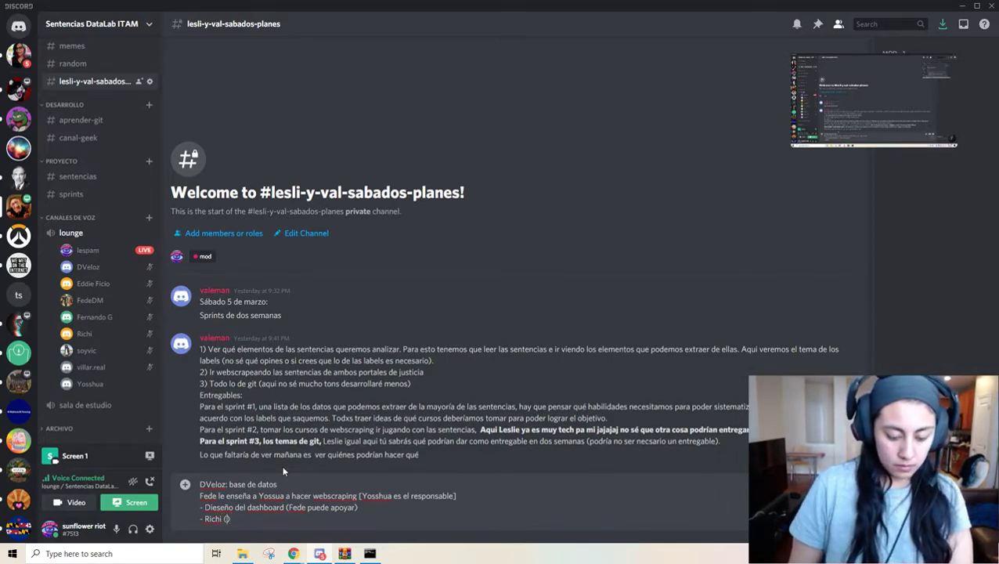
pyautogui.write('visualizacion y')
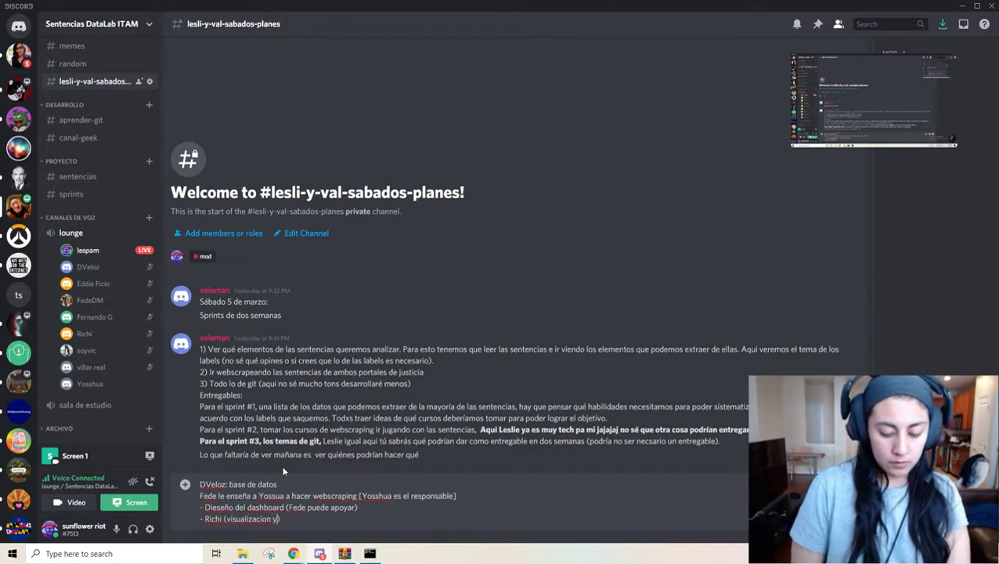
pyautogui.write(' DB')
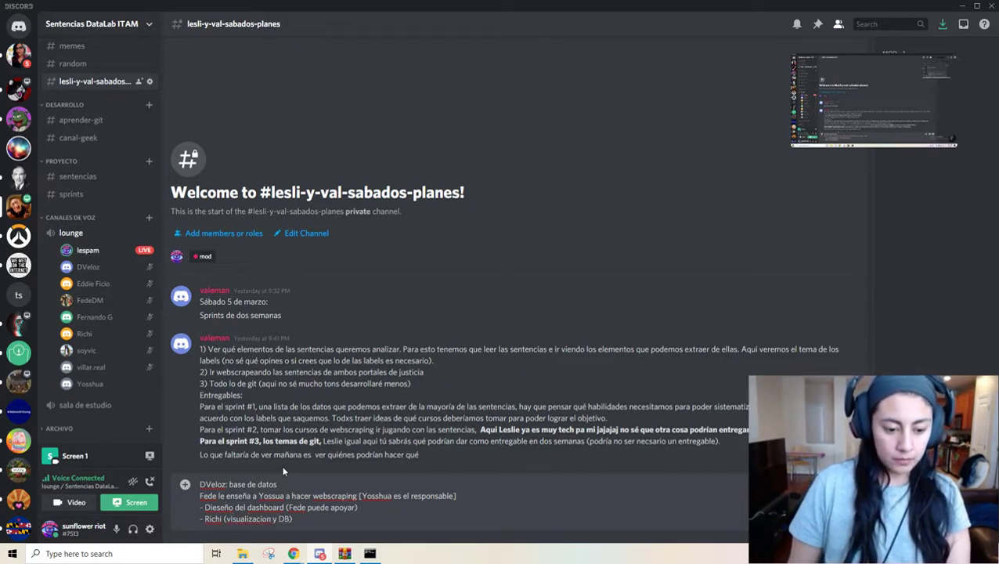
pyautogui.press('BackSpace')
pyautogui.press('BackSpace')
pyautogui.write('VD')
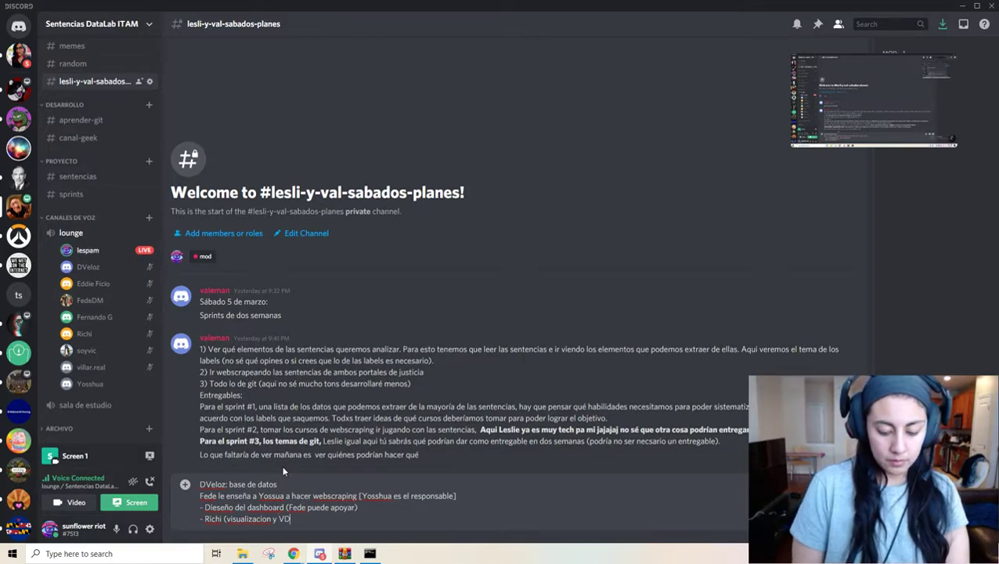
pyautogui.hotkey('alt', 'Tab')
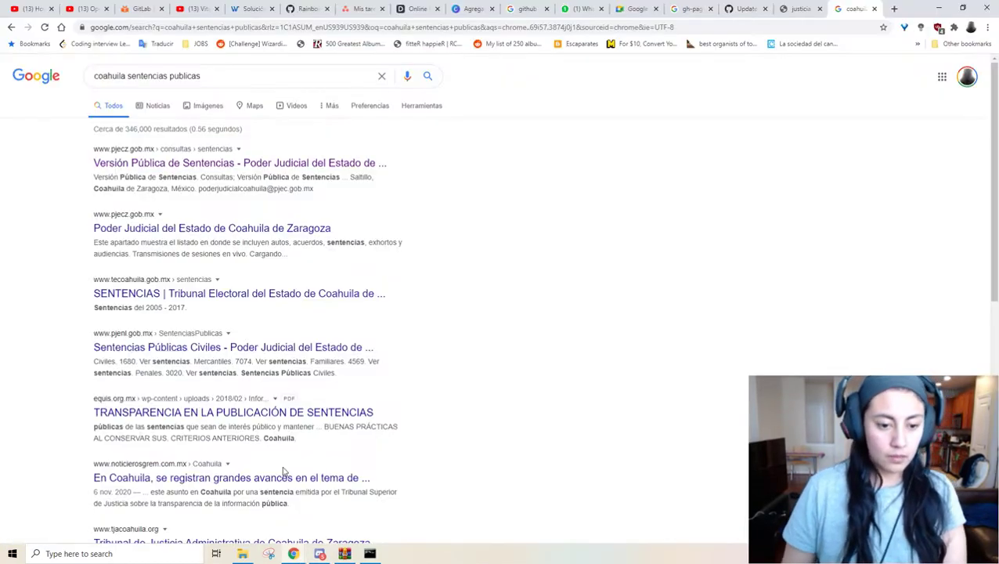
# - Open the Versión Pública de Sentencias page and choose Tribunal Constitucional Local as the entity
pyautogui.click(155, 165)
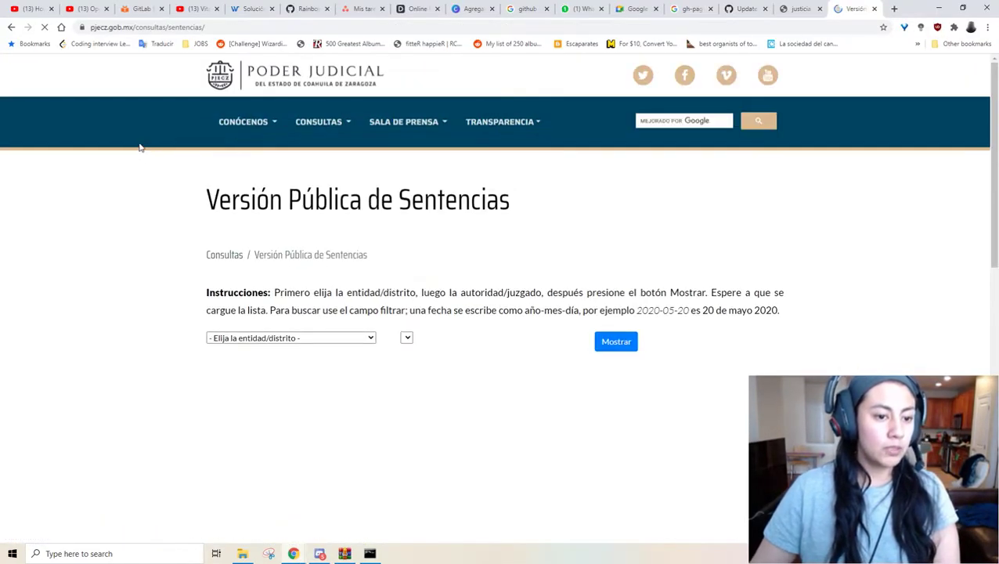
pyautogui.click(339, 338)
pyautogui.click(317, 411)
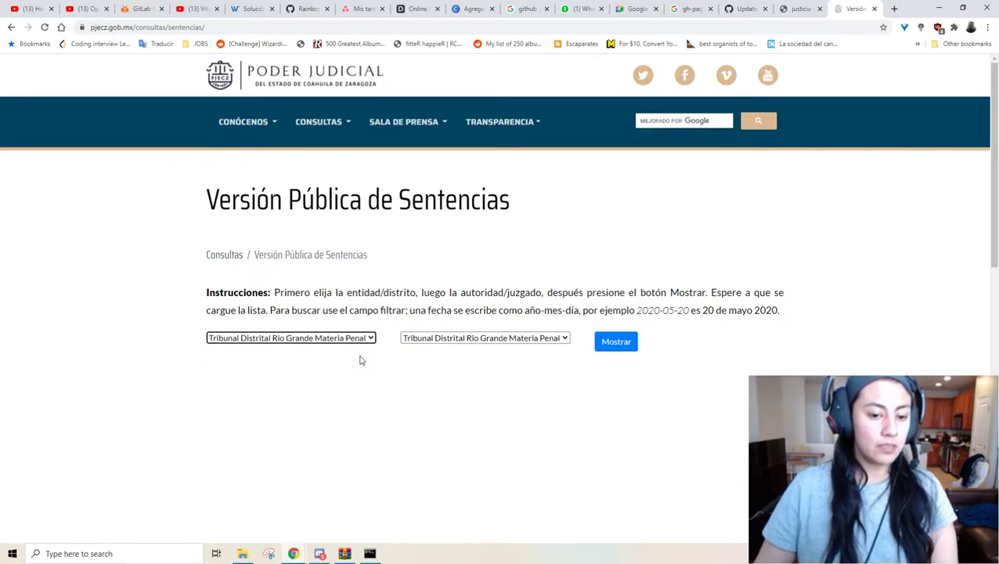
pyautogui.click(318, 340)
pyautogui.click(313, 350)
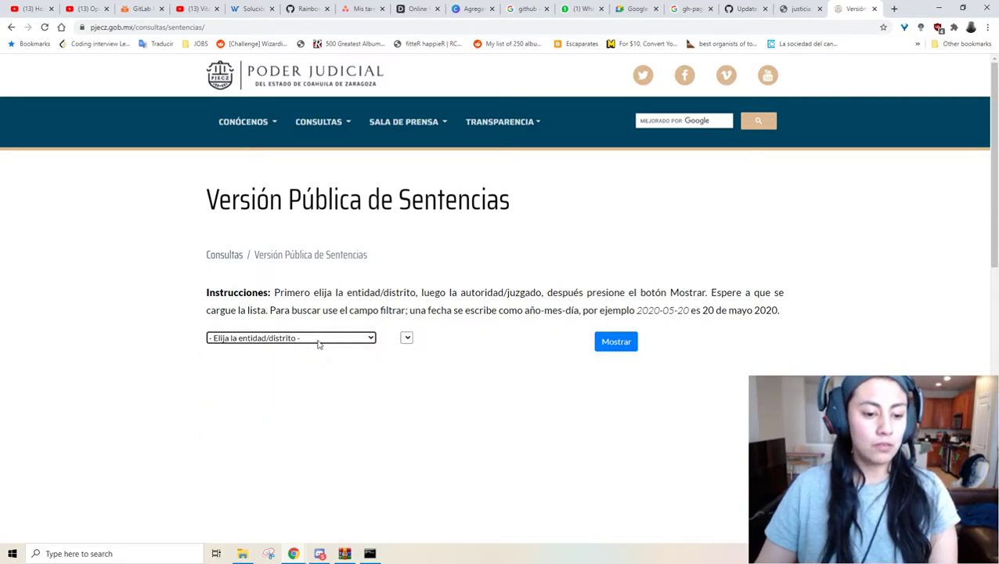
pyautogui.click(319, 339)
pyautogui.click(319, 384)
# - Browse the court lists for Distrito de Monclova and Distrito de Rio Grande
pyautogui.click(501, 341)
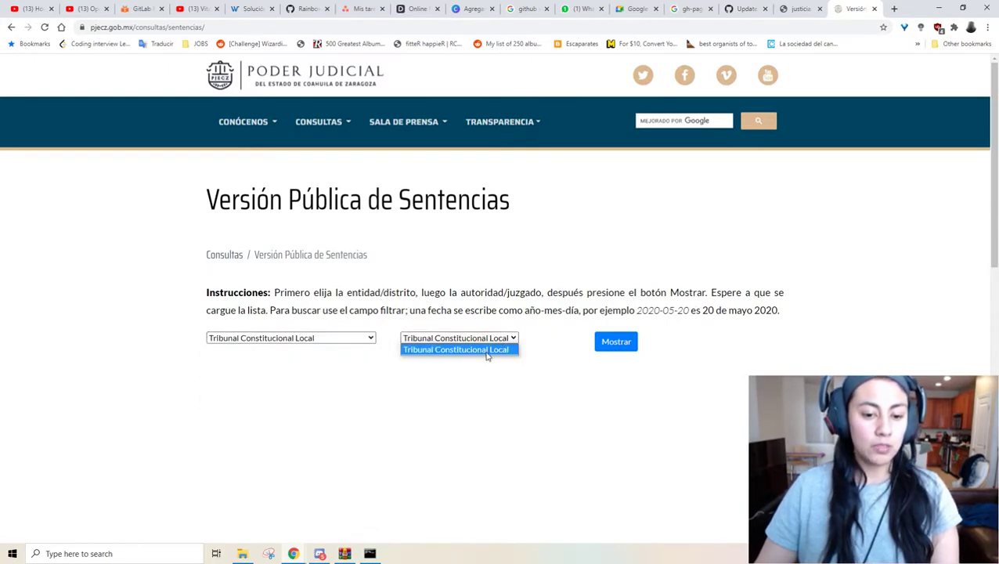
pyautogui.click(487, 351)
pyautogui.click(317, 338)
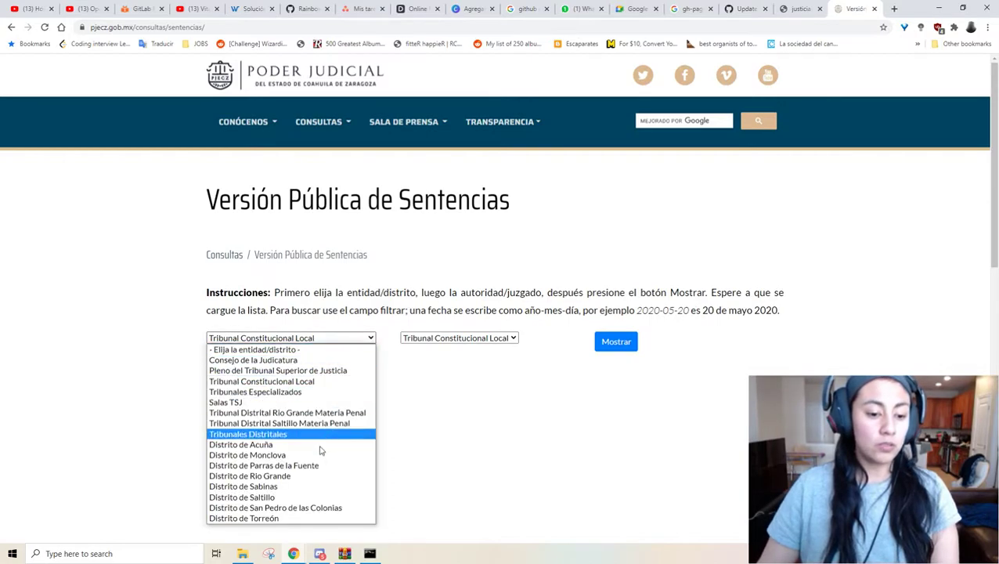
pyautogui.click(319, 432)
pyautogui.click(445, 345)
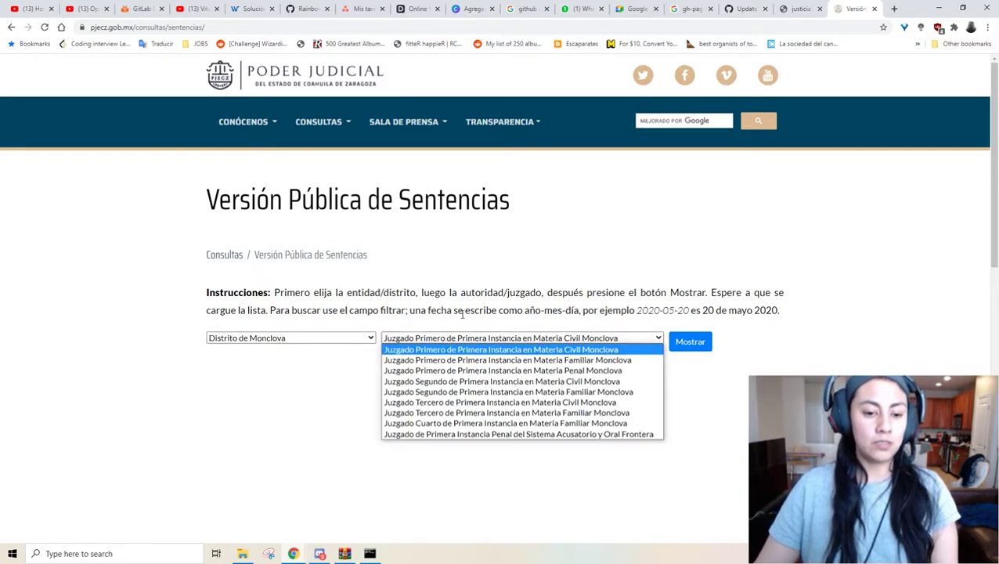
pyautogui.click(437, 347)
pyautogui.click(427, 339)
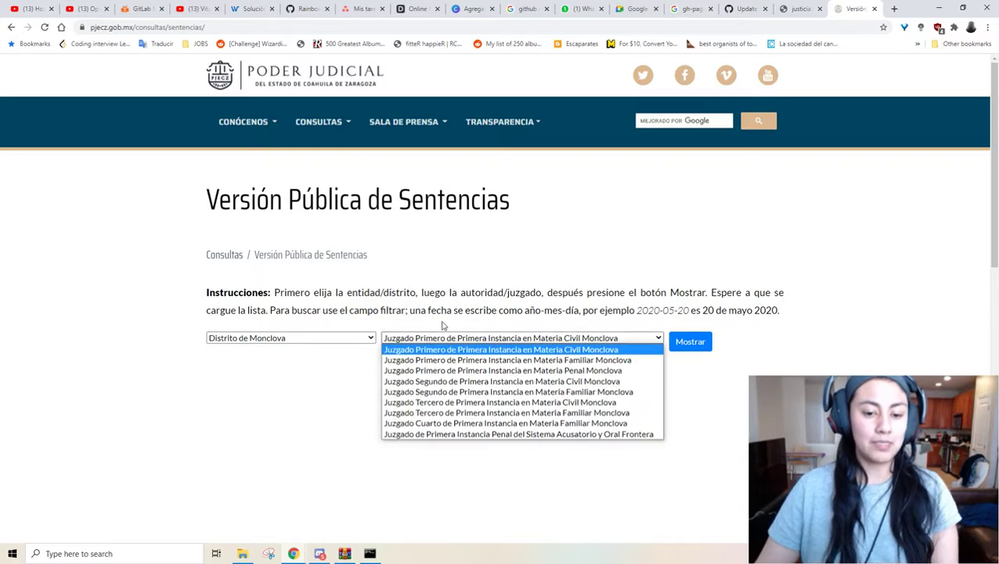
pyautogui.click(448, 330)
pyautogui.click(430, 337)
pyautogui.click(429, 338)
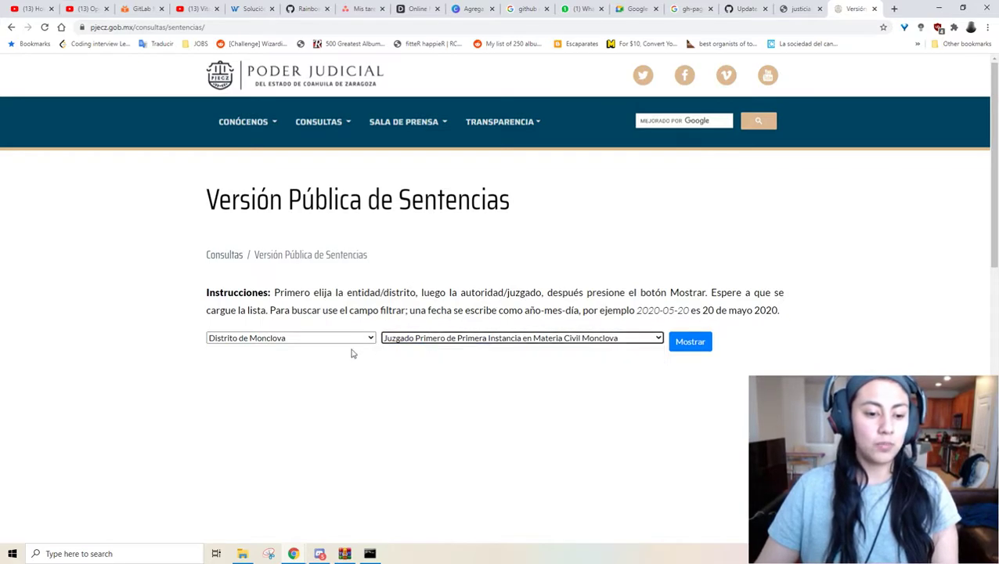
pyautogui.click(352, 341)
pyautogui.click(315, 475)
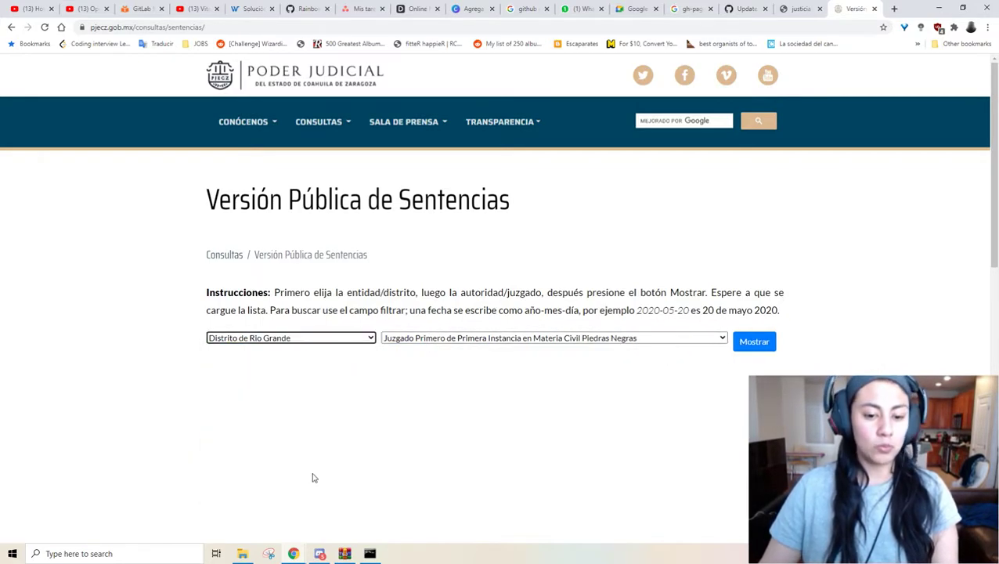
# - Reselect Tribunal Constitucional Local as entity and court and show its sentences
pyautogui.click(502, 340)
pyautogui.click(325, 386)
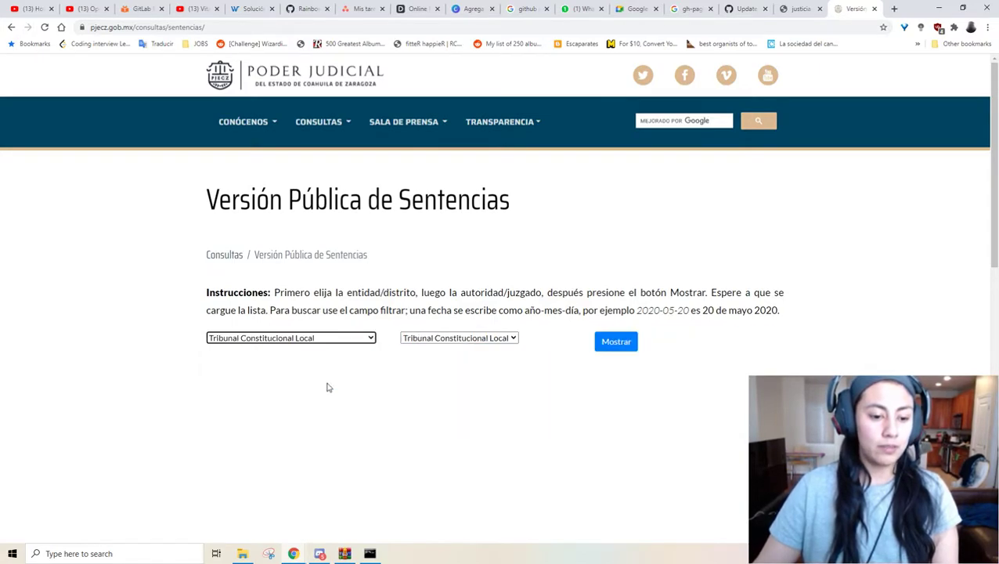
pyautogui.click(449, 338)
pyautogui.click(450, 348)
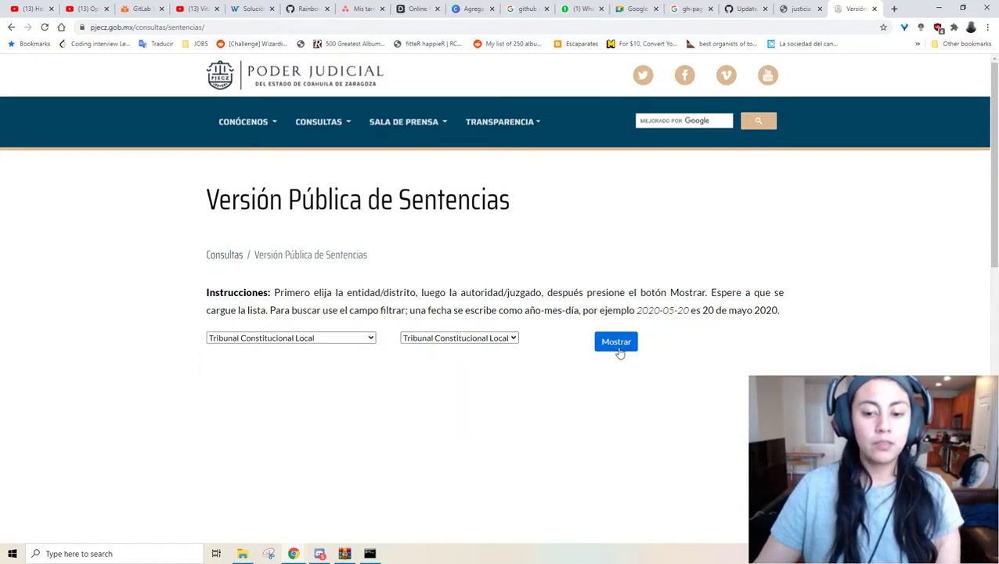
pyautogui.click(618, 349)
# - Switch the district to Distrito de Sabinas and list its civil and family court sentences
pyautogui.scroll(-8, 571, 427)
pyautogui.scroll(6, 573, 426)
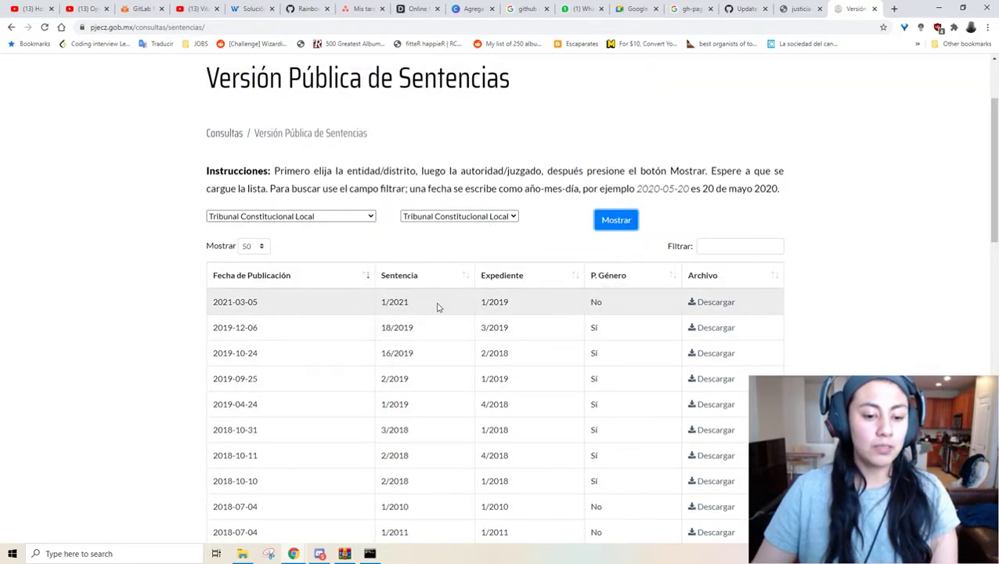
pyautogui.scroll(-1, 431, 317)
pyautogui.scroll(3, 470, 345)
pyautogui.scroll(-4, 515, 361)
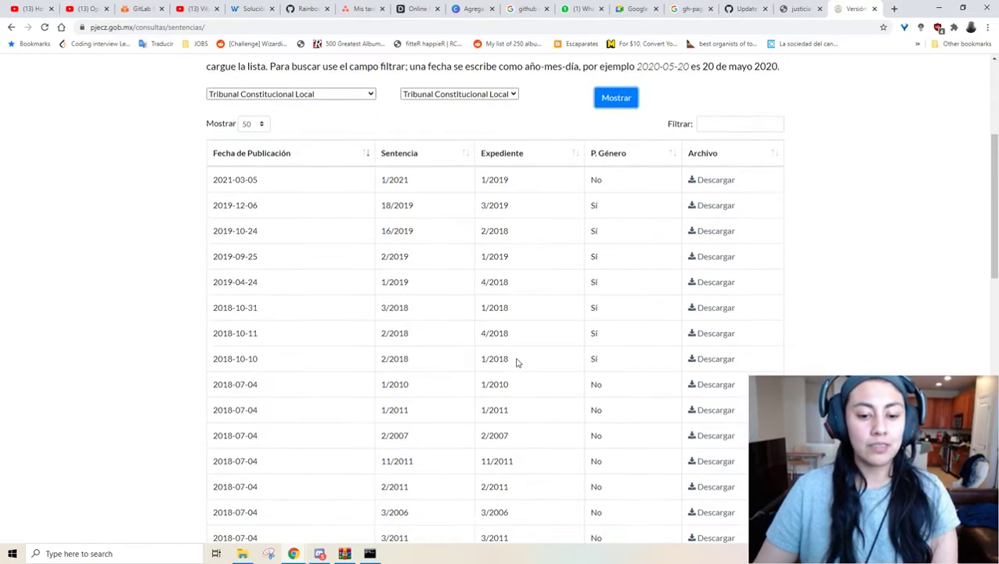
pyautogui.scroll(2, 484, 286)
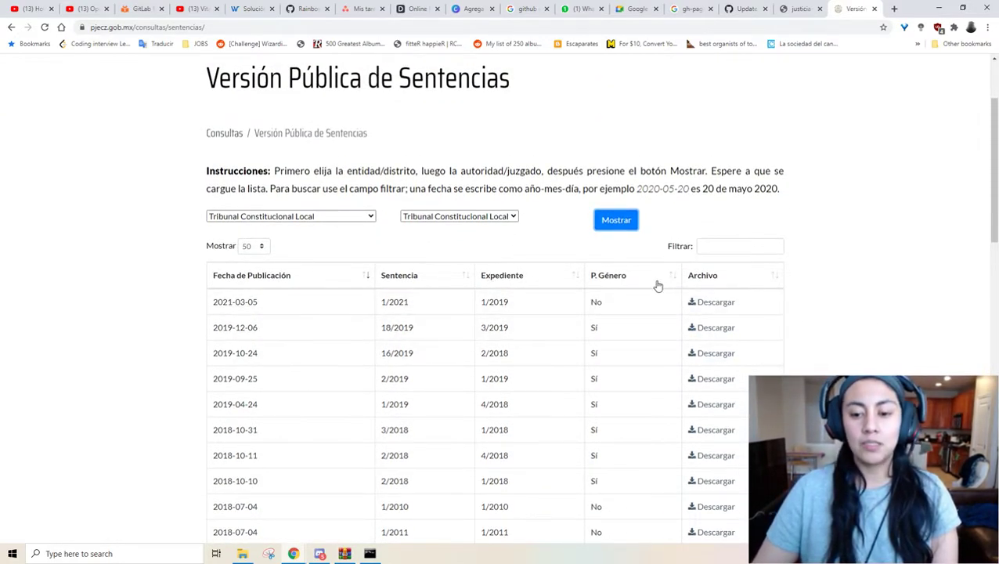
pyautogui.scroll(-8, 658, 339)
pyautogui.scroll(5, 654, 314)
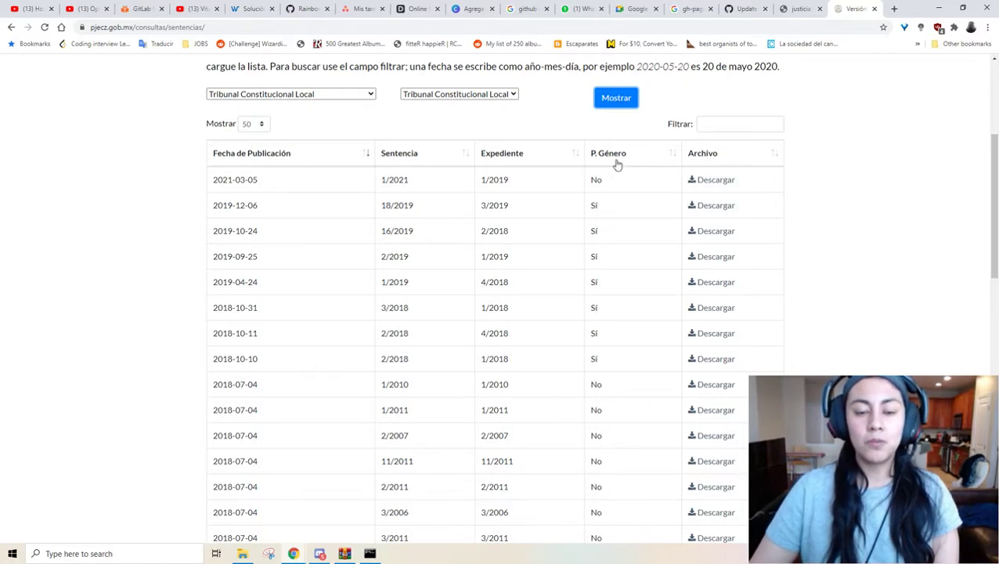
pyautogui.scroll(-1, 617, 195)
pyautogui.scroll(4, 617, 196)
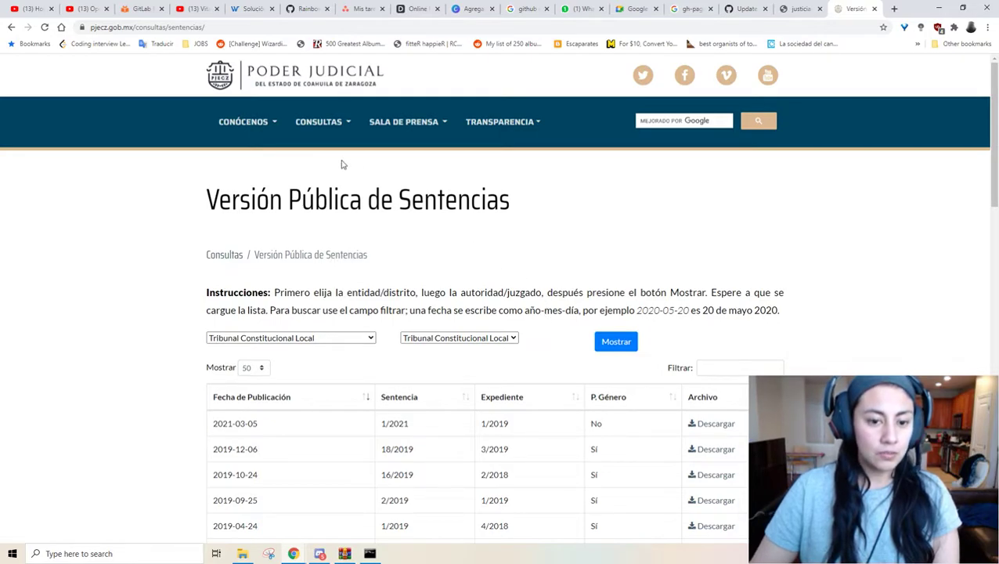
pyautogui.scroll(-5, 509, 231)
pyautogui.scroll(5, 470, 242)
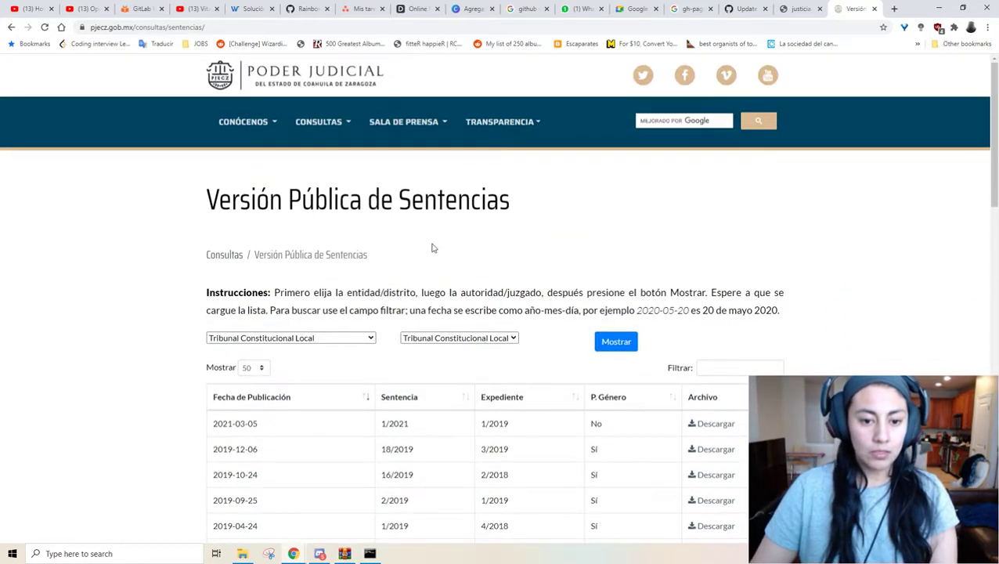
pyautogui.click(304, 337)
pyautogui.click(266, 484)
pyautogui.click(696, 342)
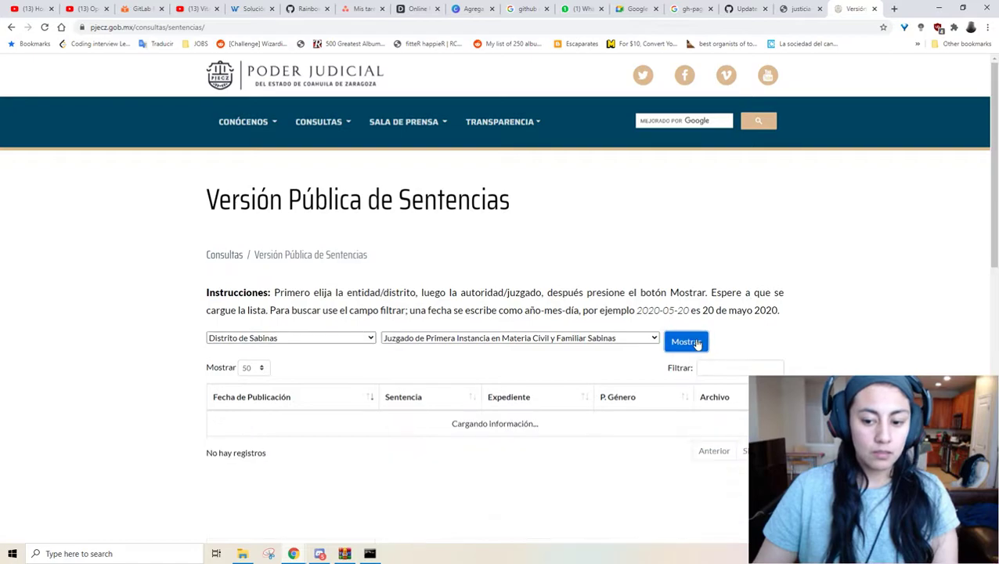
pyautogui.scroll(-2, 626, 258)
pyautogui.scroll(2, 593, 240)
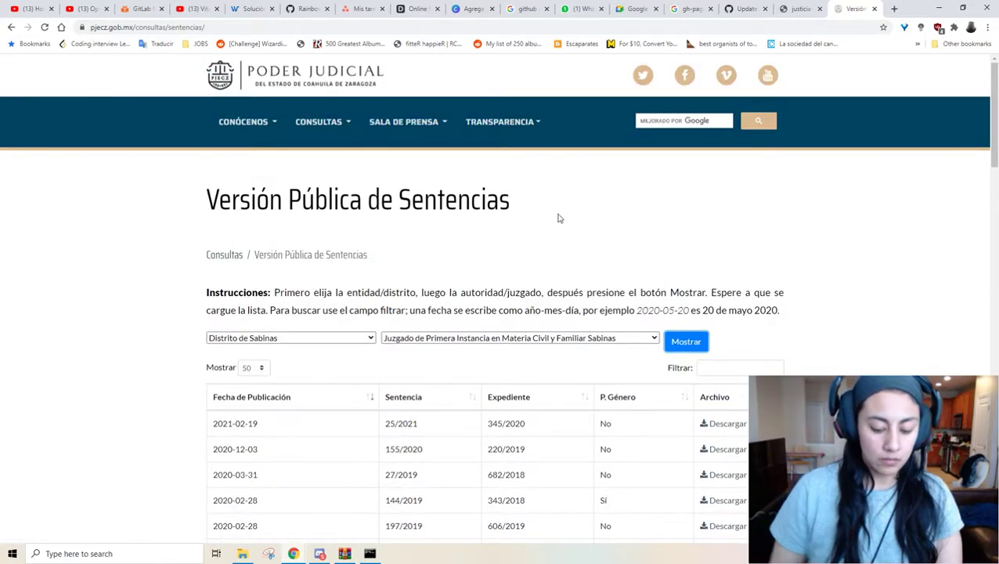
# - Search 'sentencias publicas nuevo leon' and open the pjenl.gob.mx public civil sentences page
pyautogui.hotkey('ctrl', 'l')
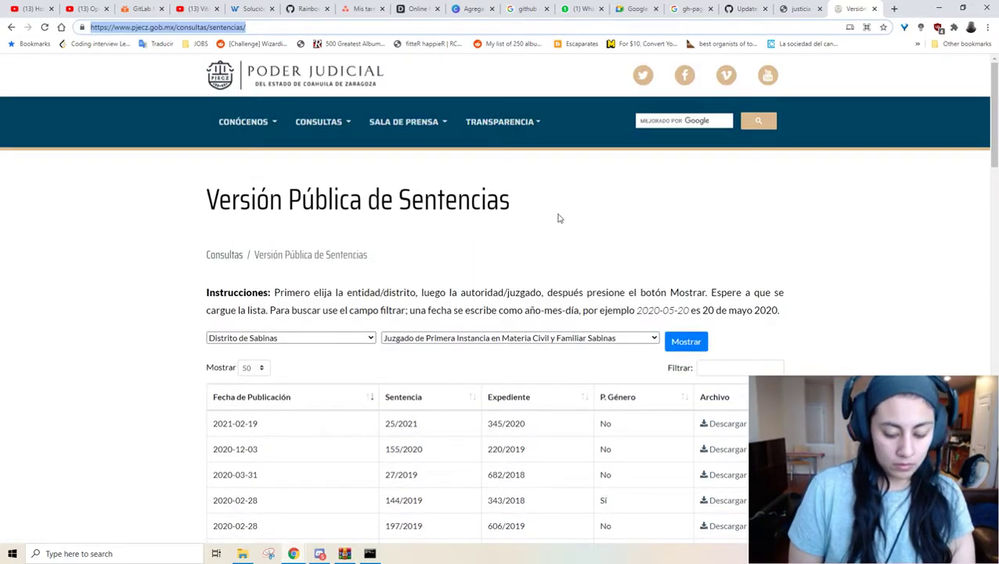
pyautogui.write('sentencias publicas n')
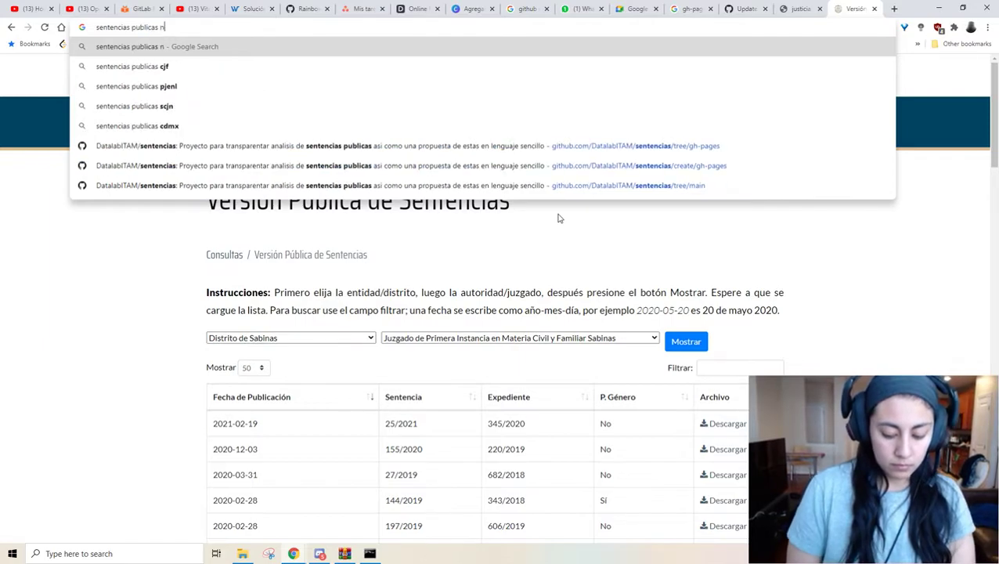
pyautogui.write('uevo leo')
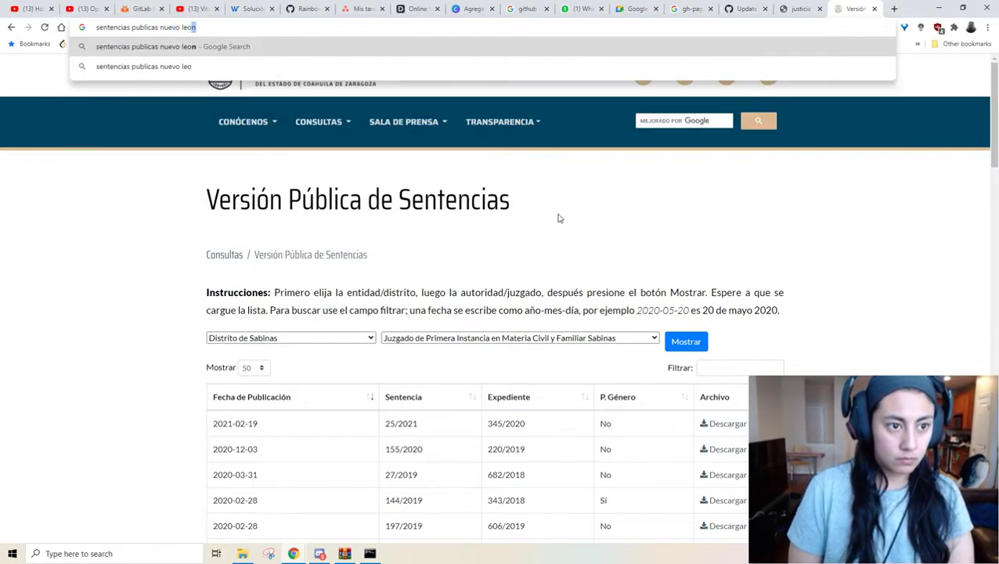
pyautogui.write('n')
pyautogui.press('Return')
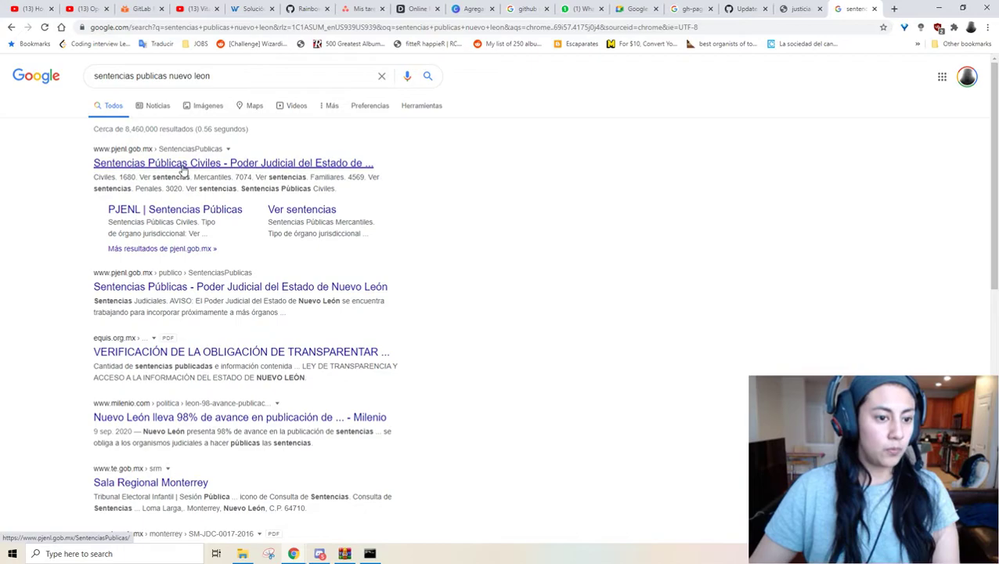
pyautogui.click(183, 164)
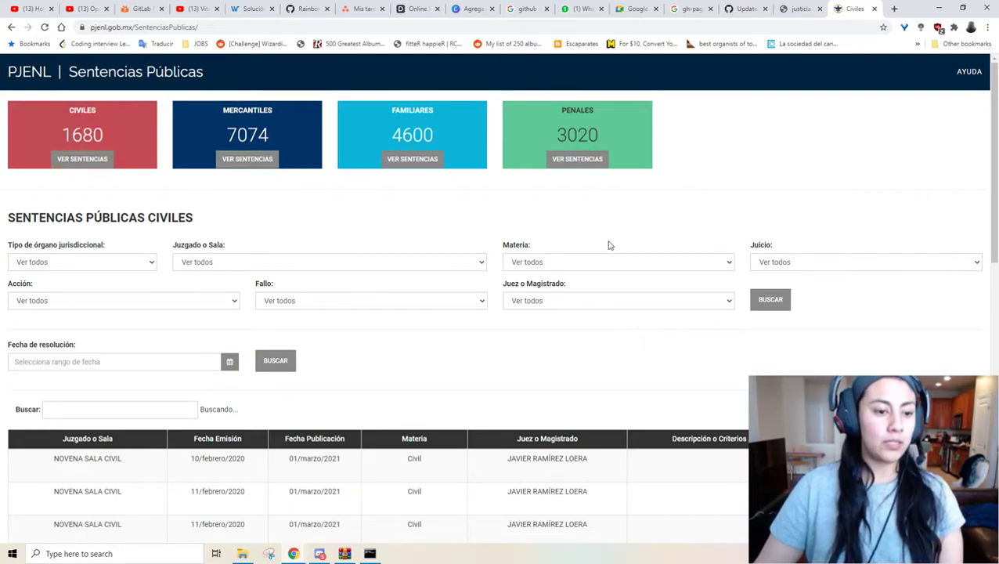
# - Inspect the court-type, chamber, Materia and Juicio filter options
pyautogui.scroll(-2, 610, 245)
pyautogui.scroll(2, 455, 276)
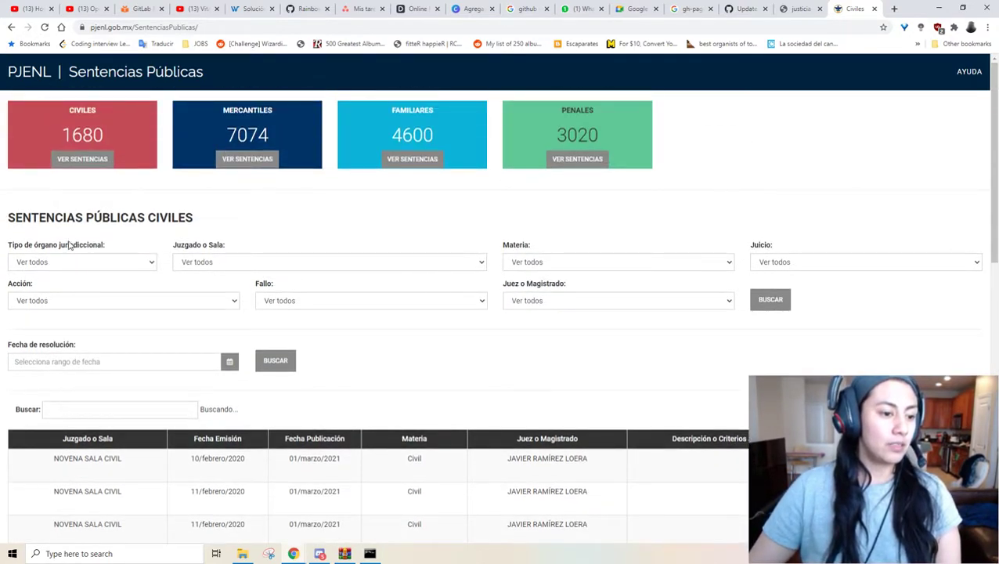
pyautogui.moveTo(69, 245); pyautogui.dragTo(7, 246)
pyautogui.click(116, 261)
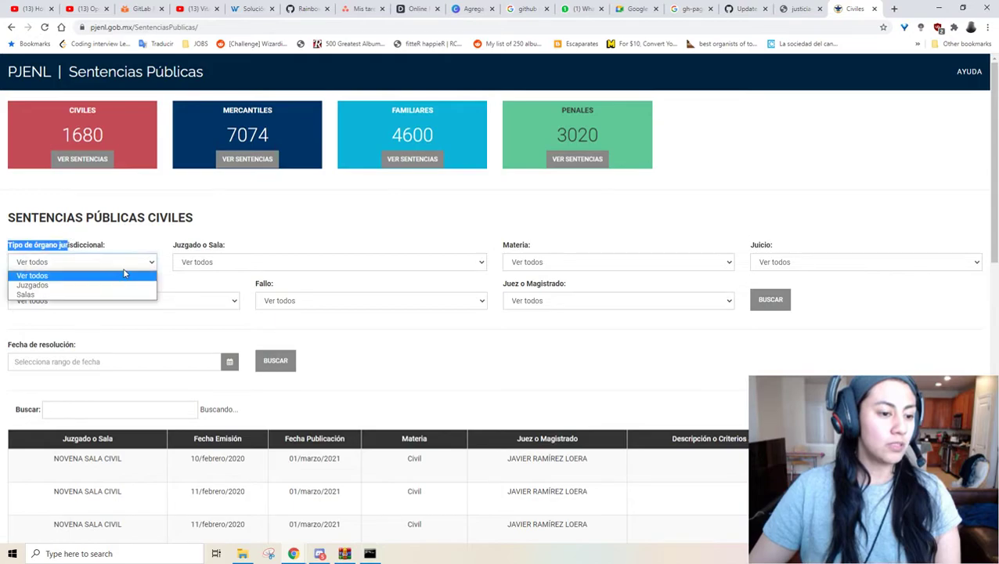
pyautogui.click(216, 262)
pyautogui.click(310, 258)
pyautogui.click(563, 262)
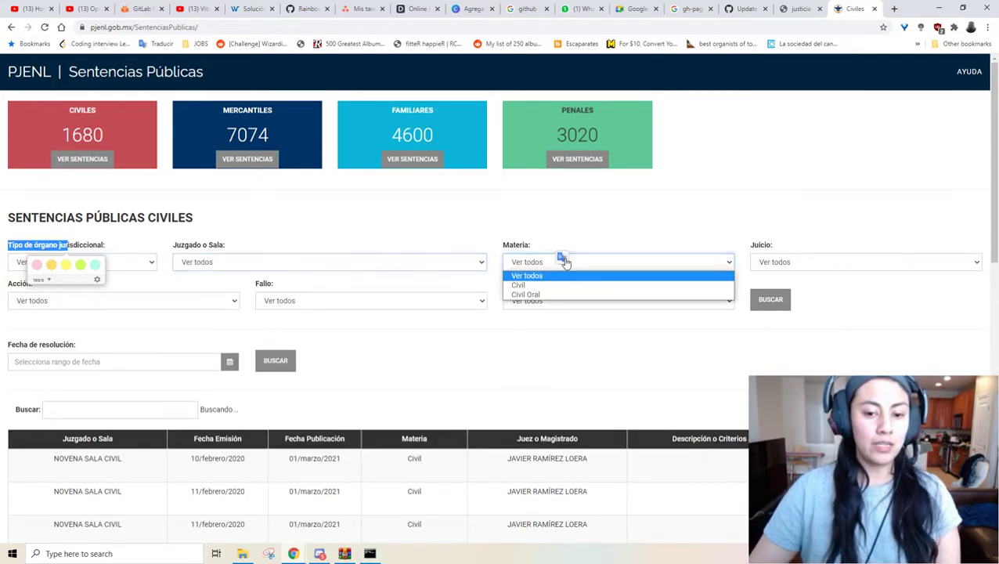
pyautogui.click(623, 276)
pyautogui.click(799, 263)
pyautogui.press('Escape')
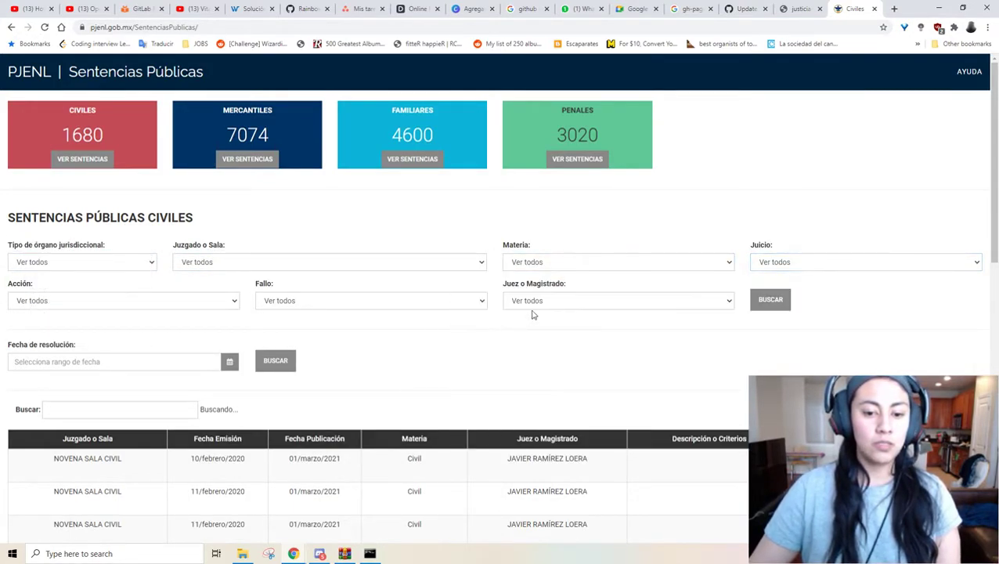
# - Inspect the judge, Fallo, Acción and date-range filters, then review the results table
pyautogui.click(558, 300)
pyautogui.click(395, 299)
pyautogui.click(370, 301)
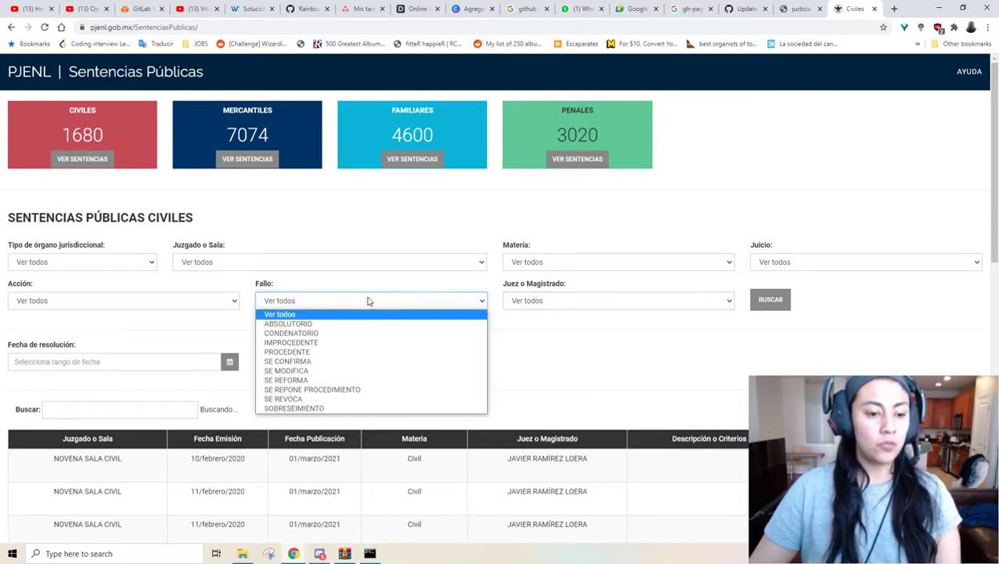
pyautogui.click(157, 335)
pyautogui.click(97, 297)
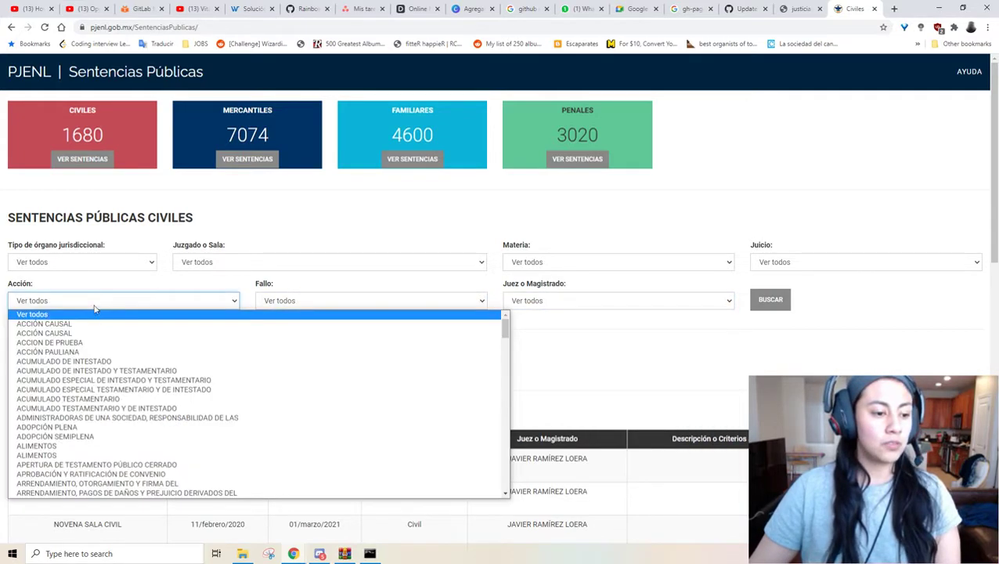
pyautogui.click(347, 204)
pyautogui.click(191, 356)
pyautogui.click(386, 372)
pyautogui.scroll(-3, 386, 368)
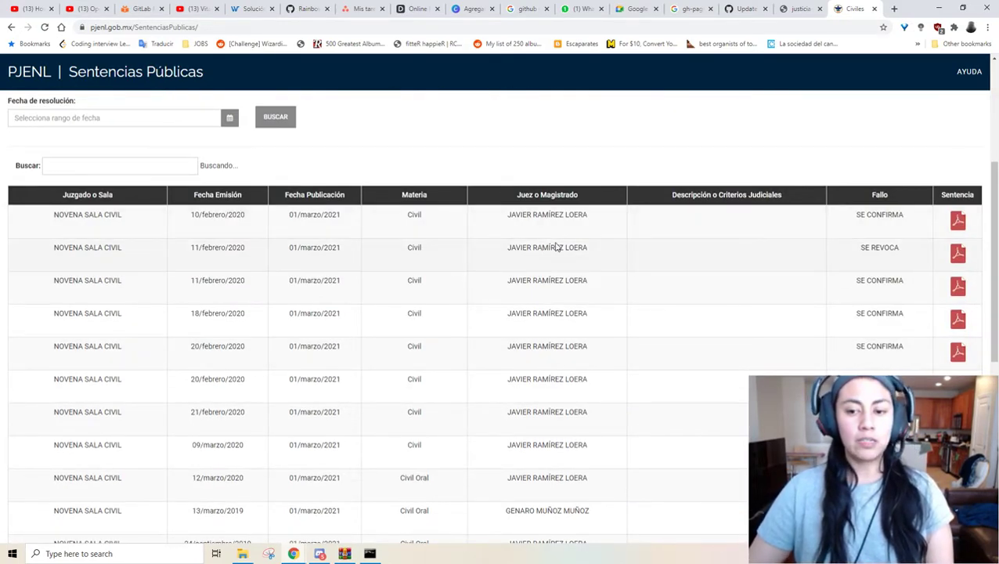
pyautogui.scroll(-5, 775, 259)
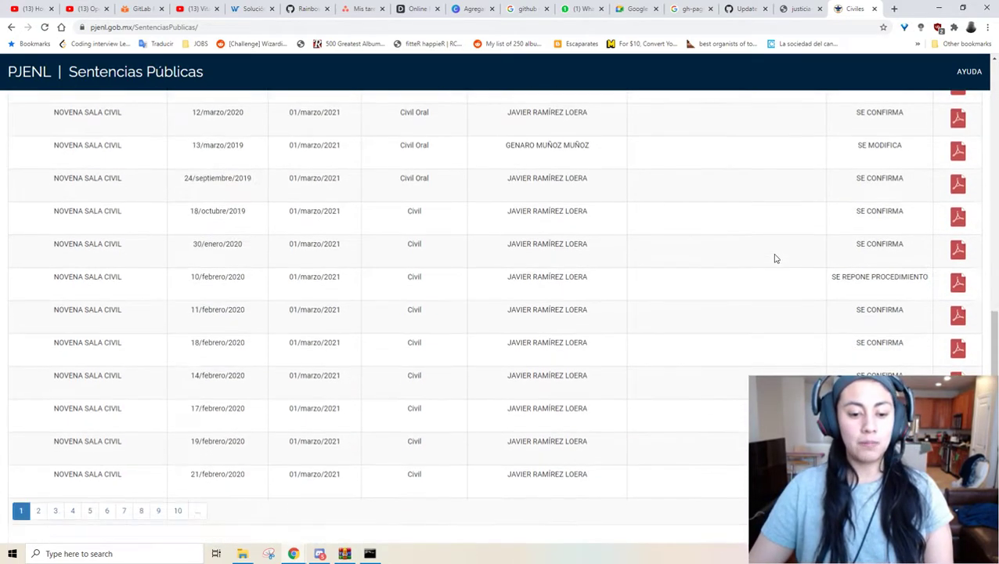
pyautogui.scroll(6, 783, 257)
pyautogui.scroll(-3, 952, 305)
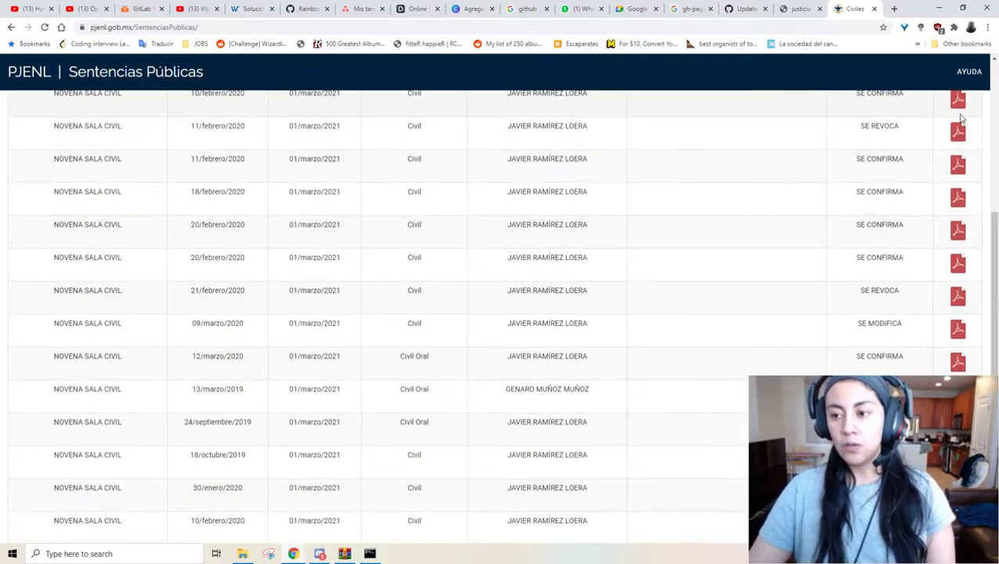
pyautogui.click(959, 124)
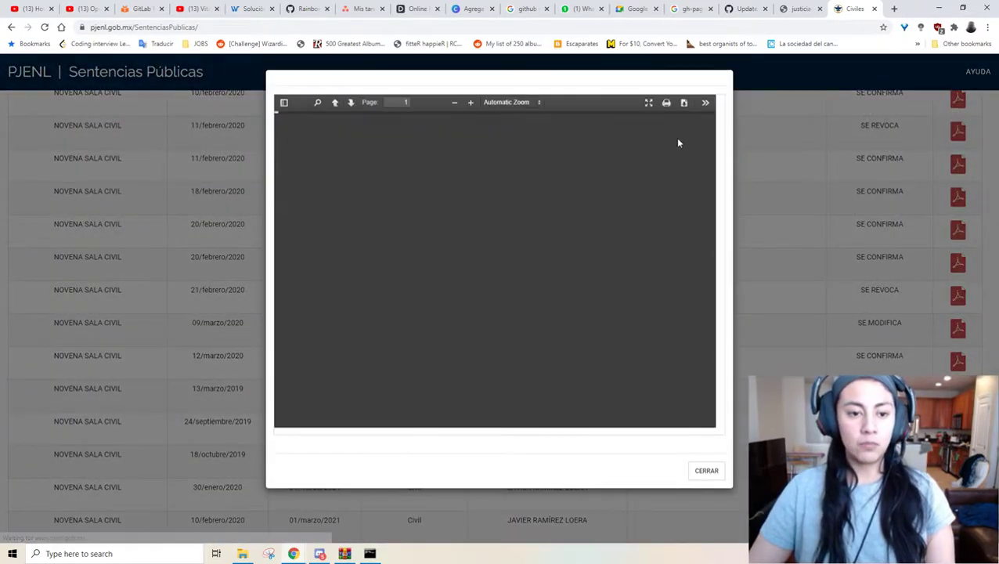
pyautogui.scroll(-5, 639, 152)
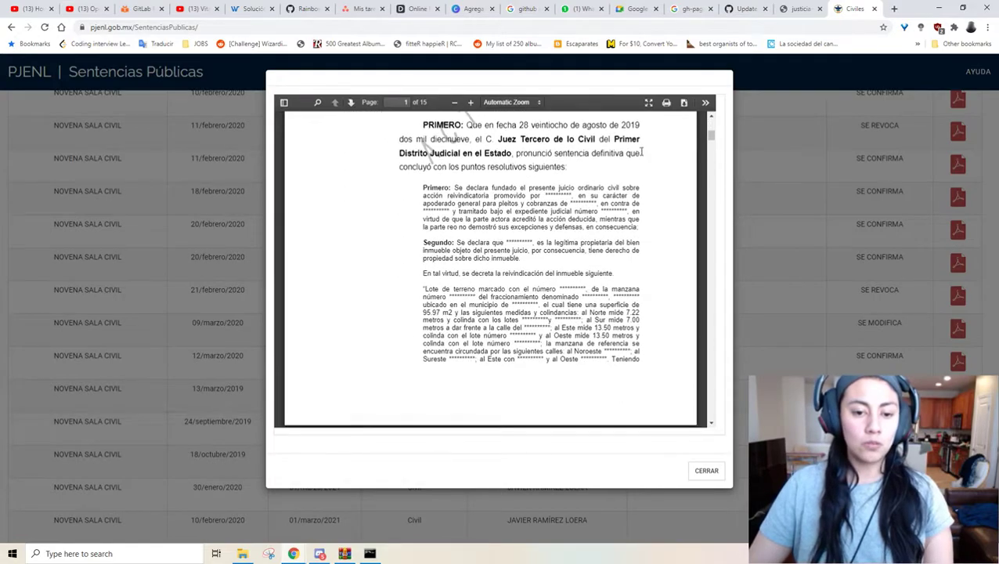
pyautogui.scroll(-15, 640, 157)
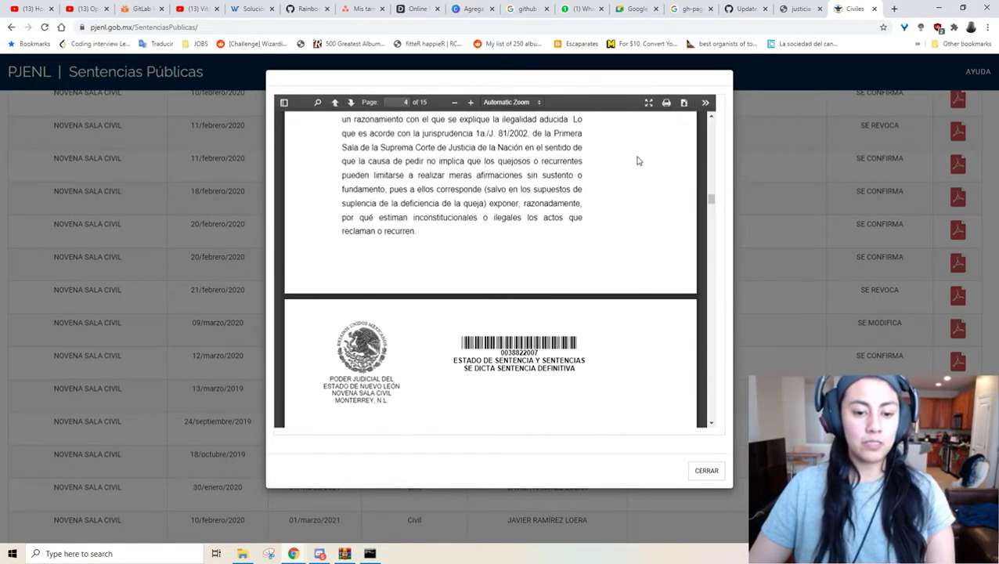
pyautogui.scroll(-4, 638, 161)
pyautogui.scroll(-10, 636, 165)
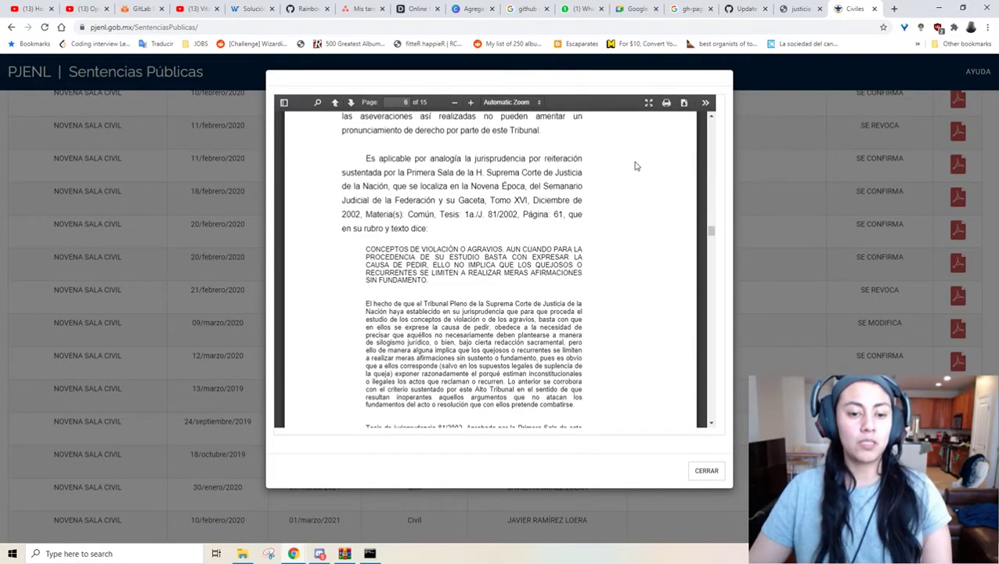
pyautogui.scroll(-5, 635, 166)
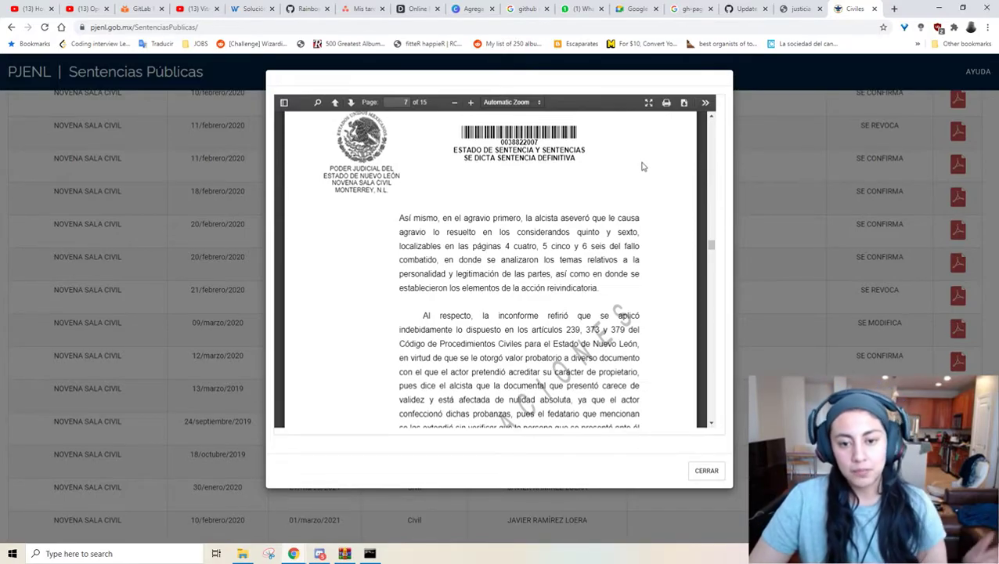
pyautogui.scroll(5, 650, 154)
pyautogui.scroll(20, 651, 155)
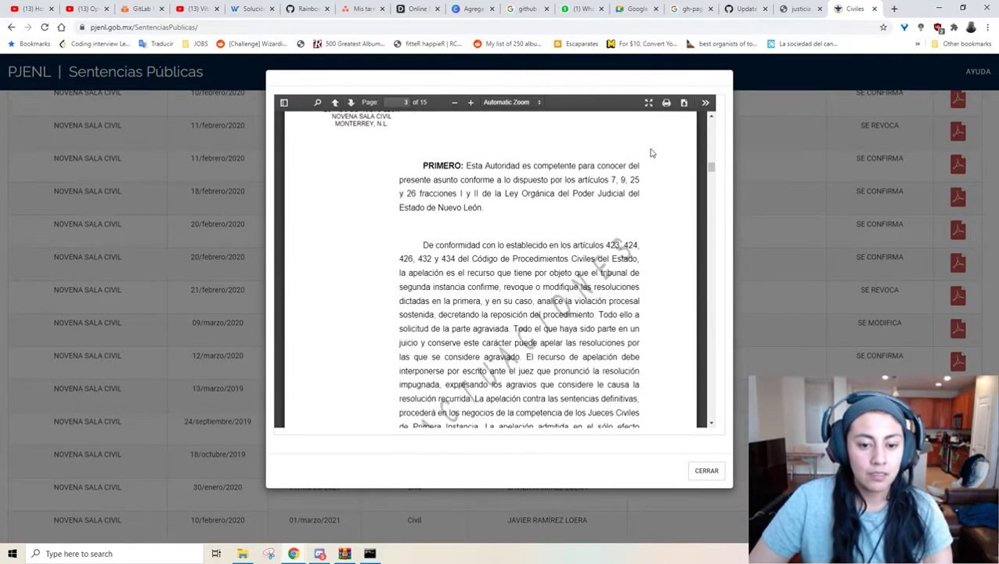
pyautogui.scroll(5, 651, 154)
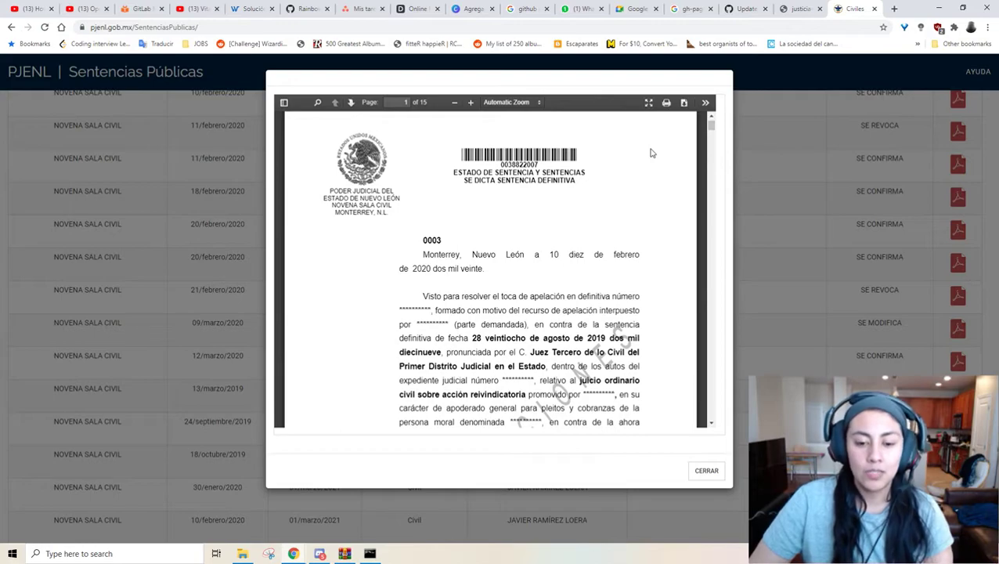
pyautogui.scroll(-5, 650, 153)
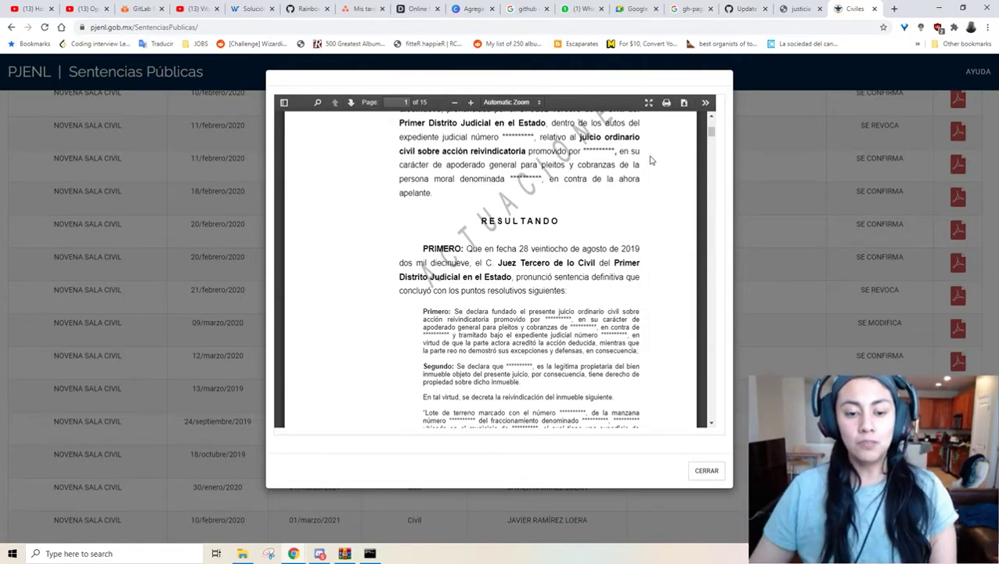
pyautogui.click(869, 90)
pyautogui.scroll(5, 651, 101)
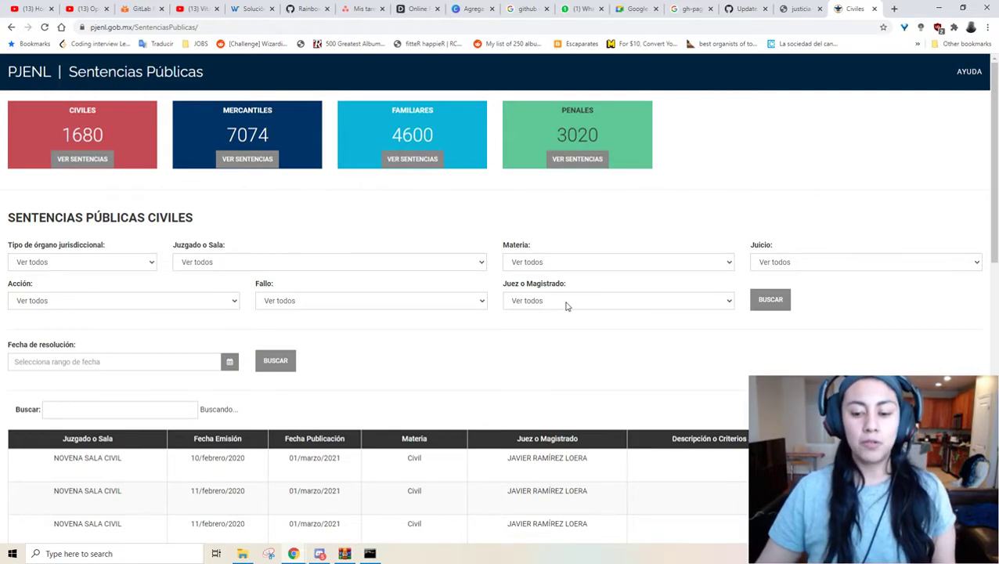
pyautogui.scroll(-3, 564, 307)
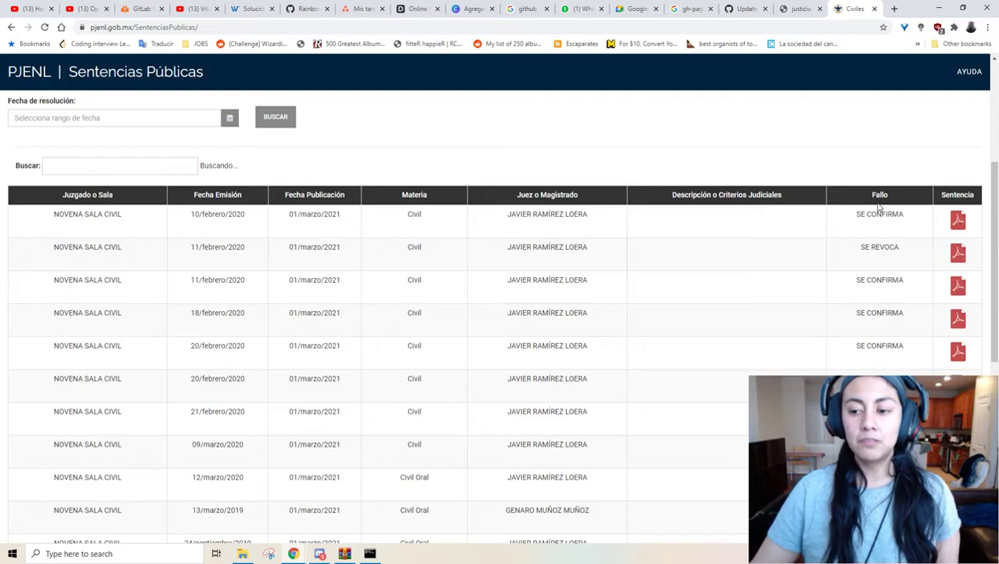
pyautogui.scroll(-3, 878, 321)
pyautogui.scroll(6, 881, 347)
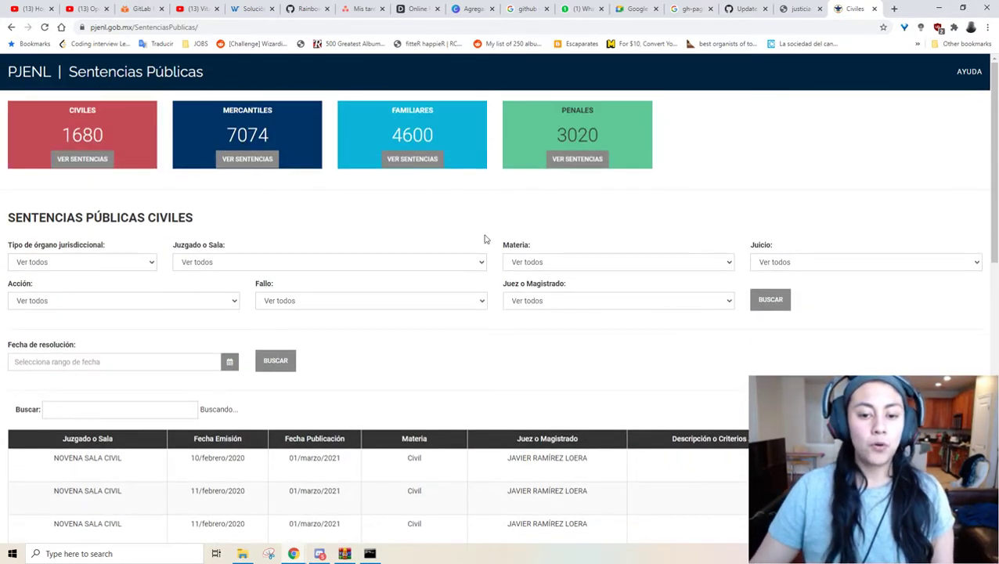
pyautogui.click(559, 300)
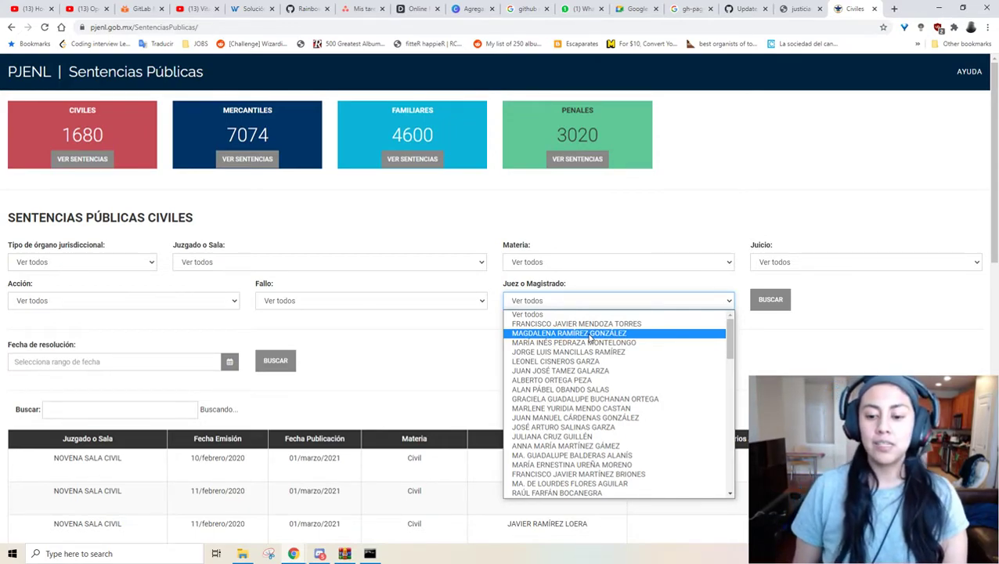
pyautogui.scroll(-6, 642, 218)
pyautogui.scroll(3, 736, 205)
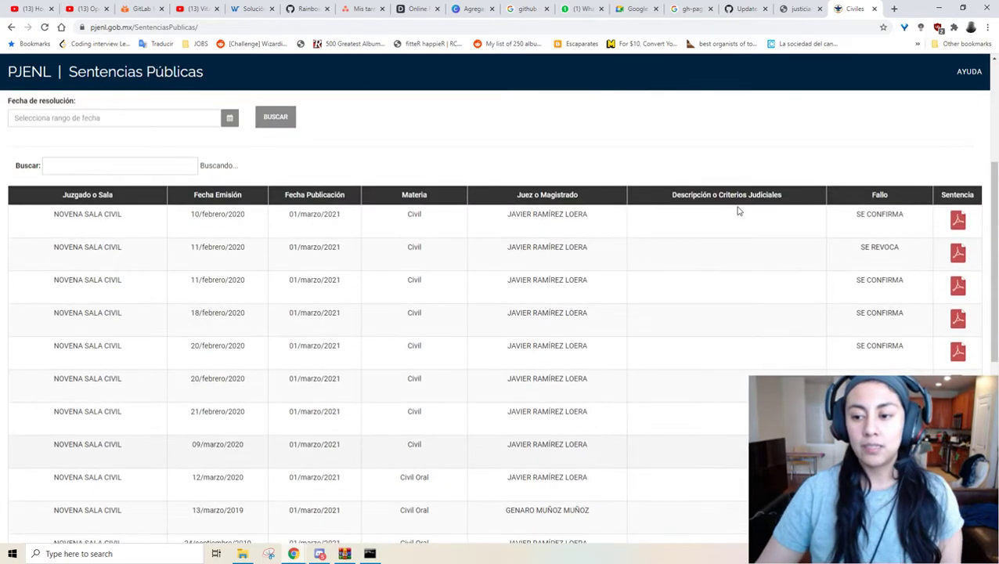
pyautogui.scroll(3, 859, 213)
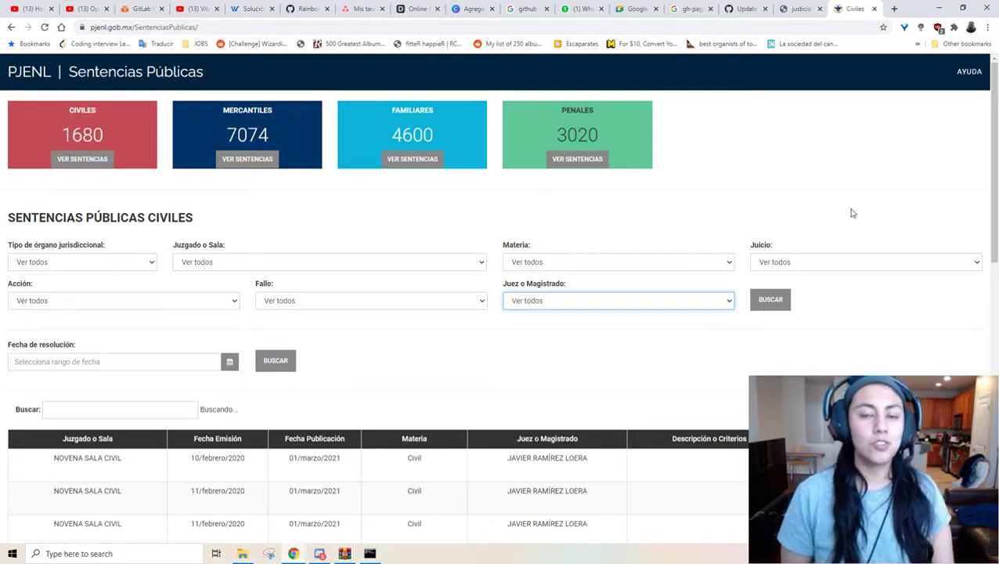
pyautogui.click(773, 179)
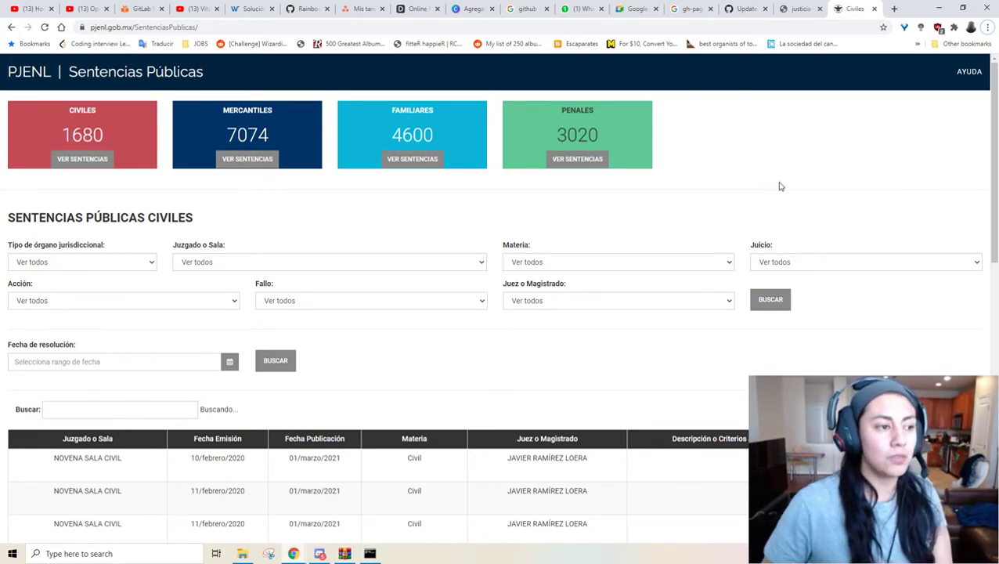
pyautogui.hotkey('alt', 'Tab')
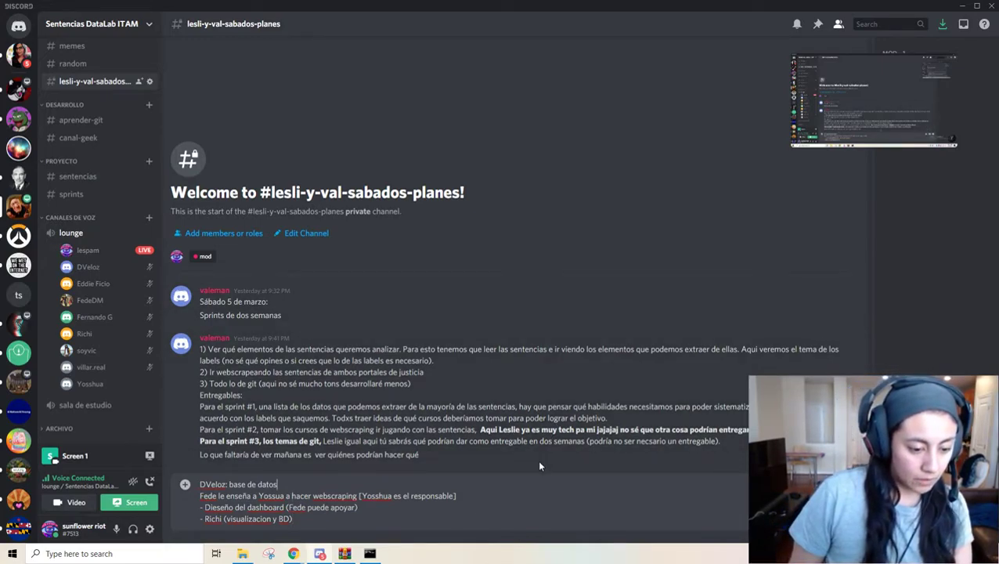
# - Move the database assignment line below the dashboard item and bullet it
pyautogui.hotkey('ctrl', 'Home')
pyautogui.hotkey('shift', 'End')
pyautogui.hotkey('ctrl', 'c')
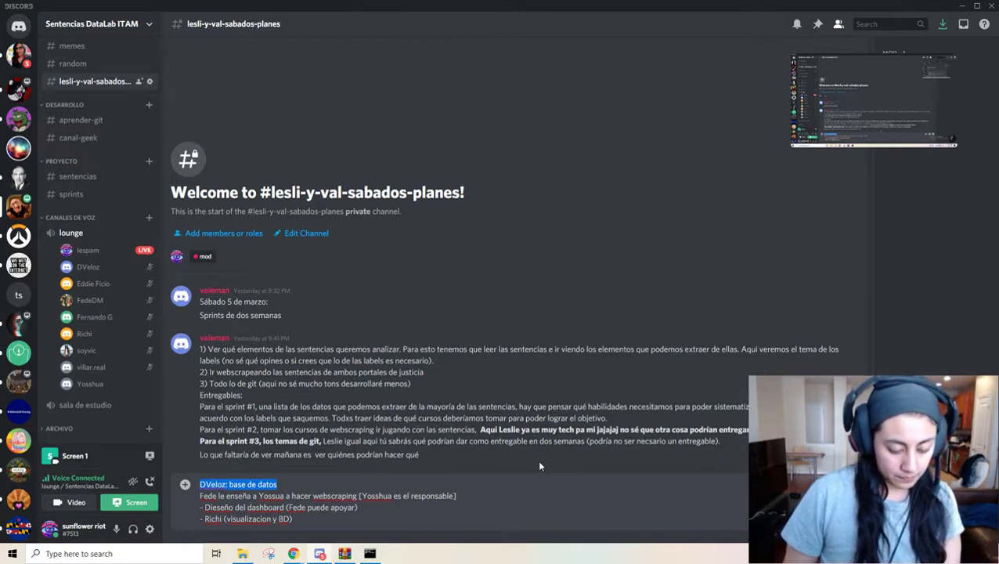
pyautogui.press('BackSpace')
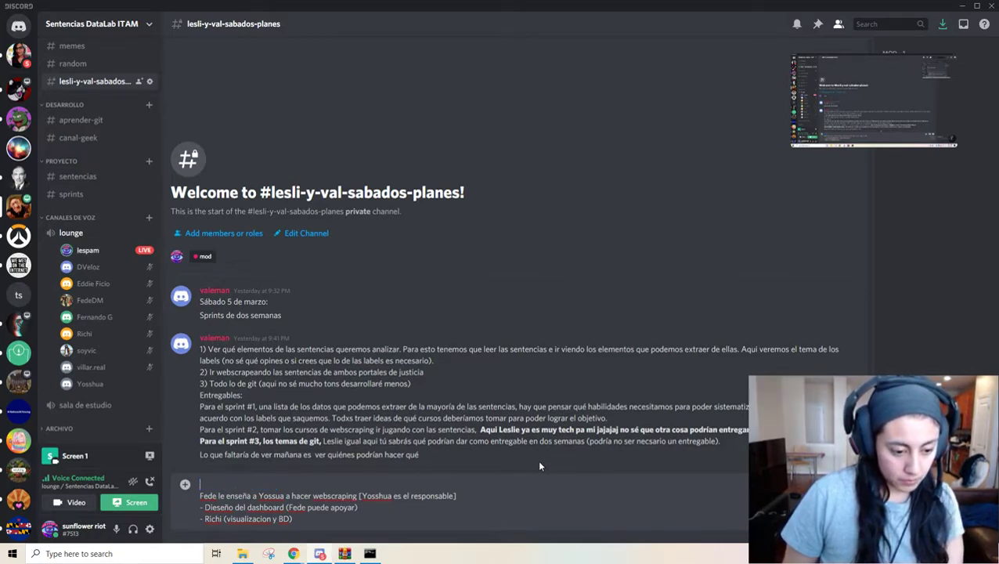
pyautogui.press('End')
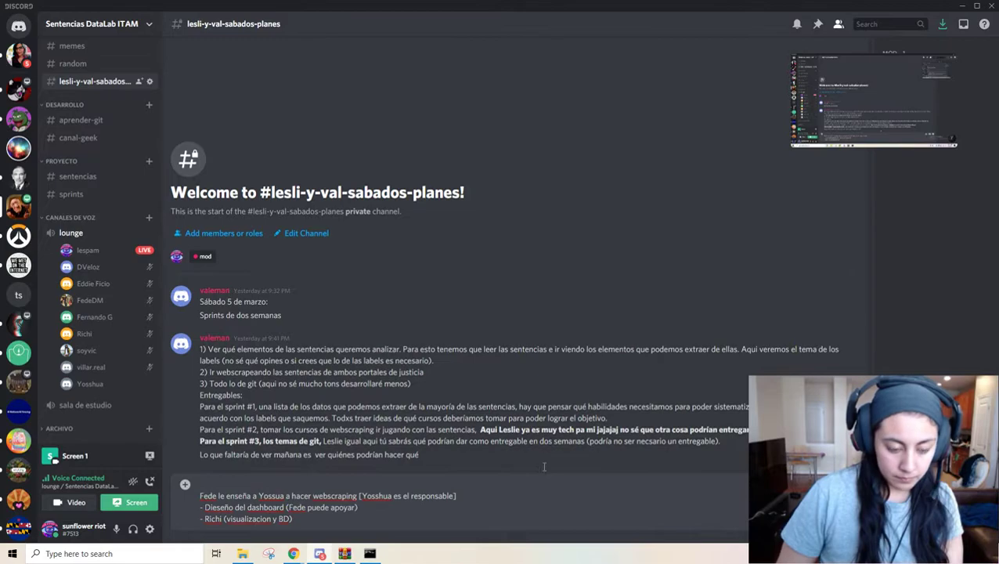
pyautogui.hotkey('shift', 'Return')
pyautogui.hotkey('ctrl', 'v')
pyautogui.press('Home')
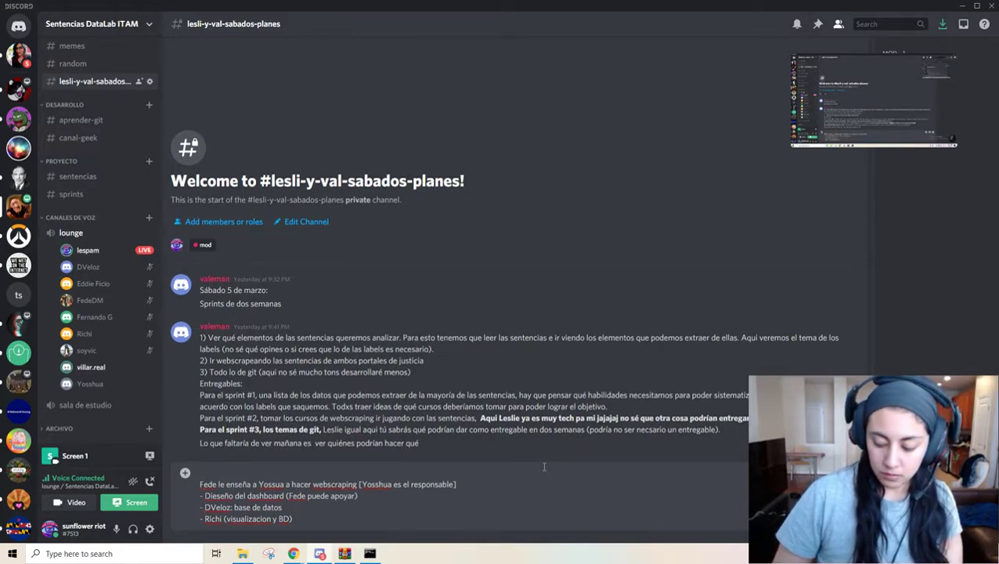
pyautogui.write('-')
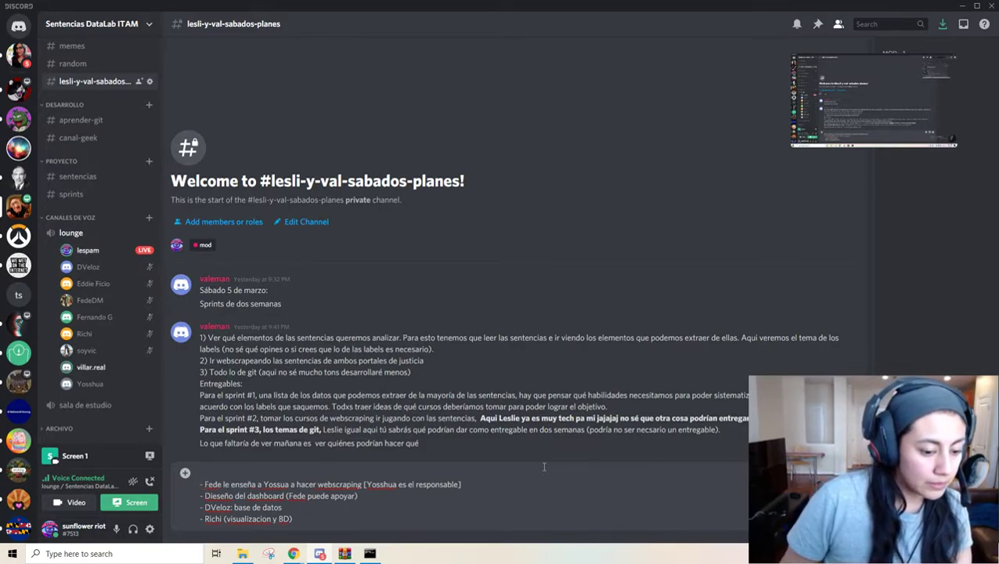
# - Duplicate the visualization and BD line for another team member
pyautogui.press('Down')
pyautogui.press('Down')
pyautogui.press('Down')
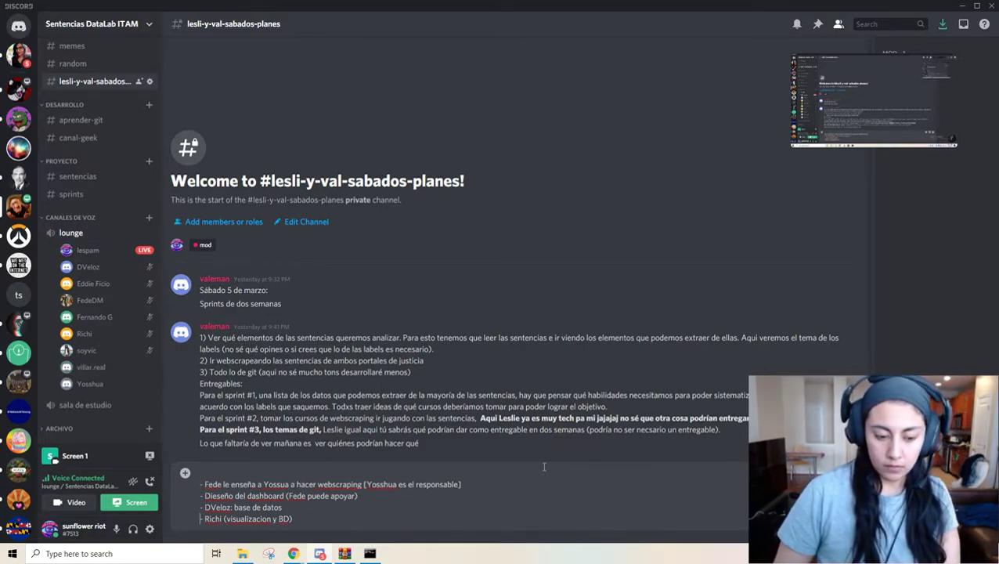
pyautogui.hotkey('shift', 'End')
pyautogui.hotkey('ctrl', 'c')
pyautogui.press('End')
pyautogui.hotkey('shift', 'Return')
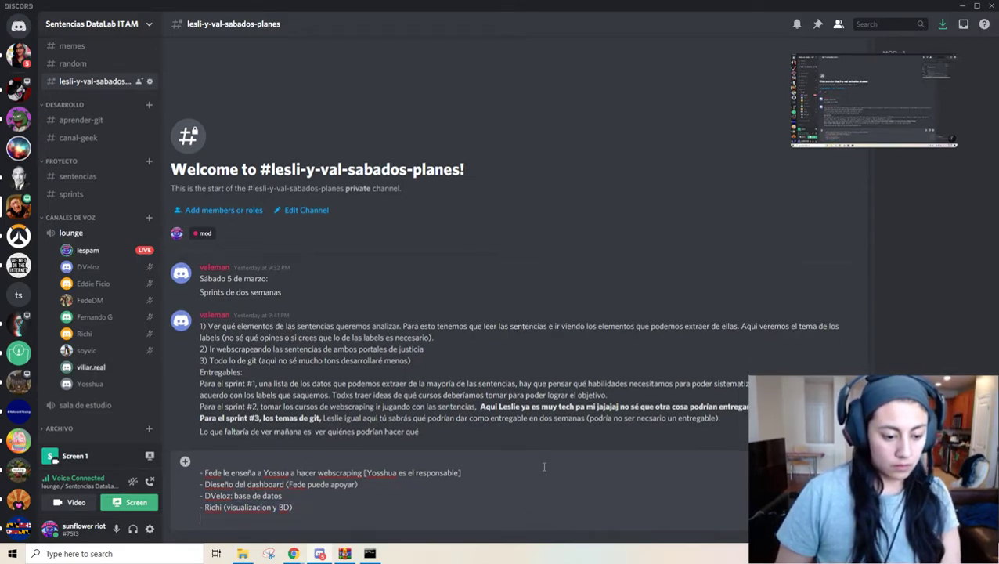
pyautogui.hotkey('ctrl', 'v')
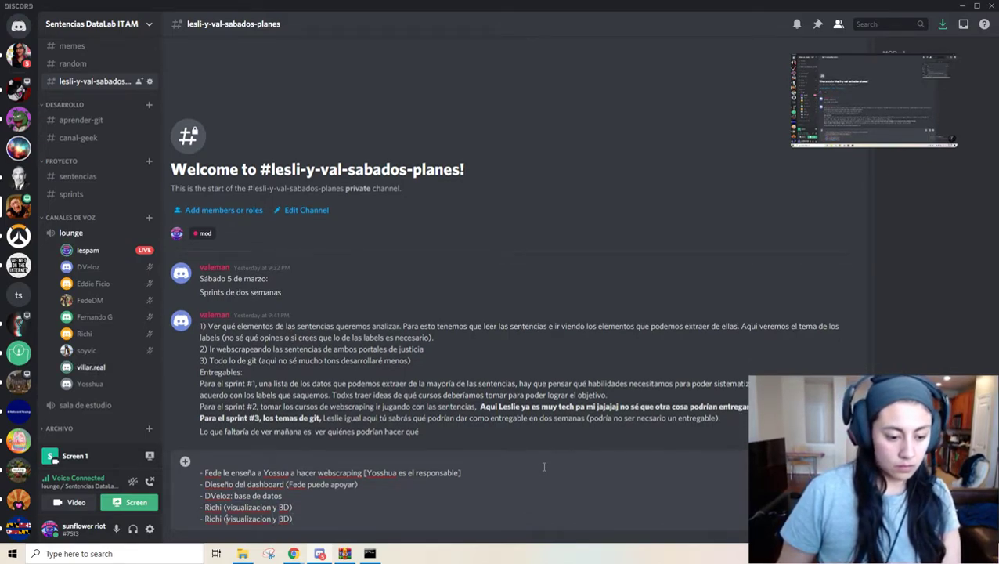
pyautogui.press('Home')
pyautogui.hotkey('ctrl', 'Right')
pyautogui.hotkey('ctrl', 'shift', 'Right')
pyautogui.write('Santi')
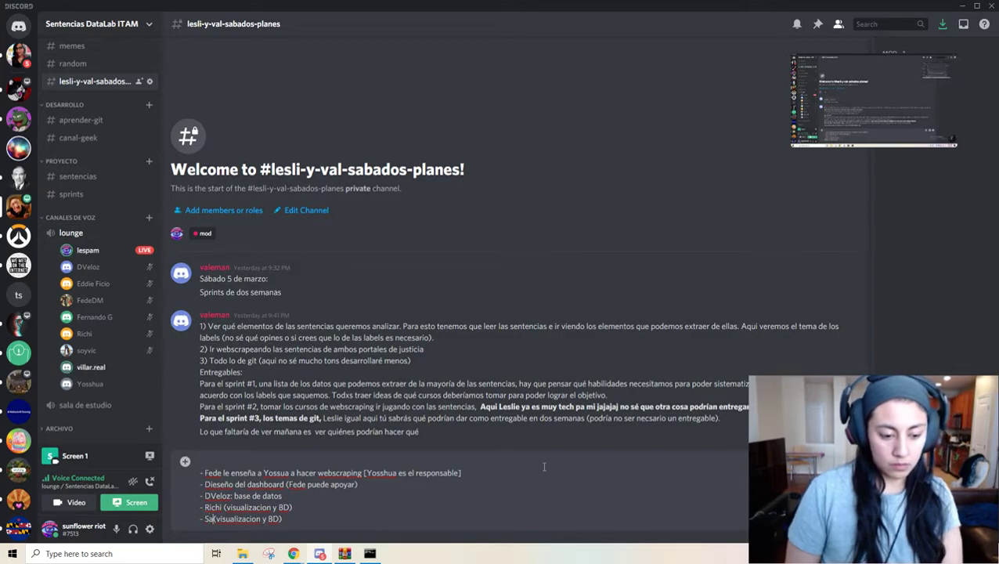
pyautogui.write('ago')
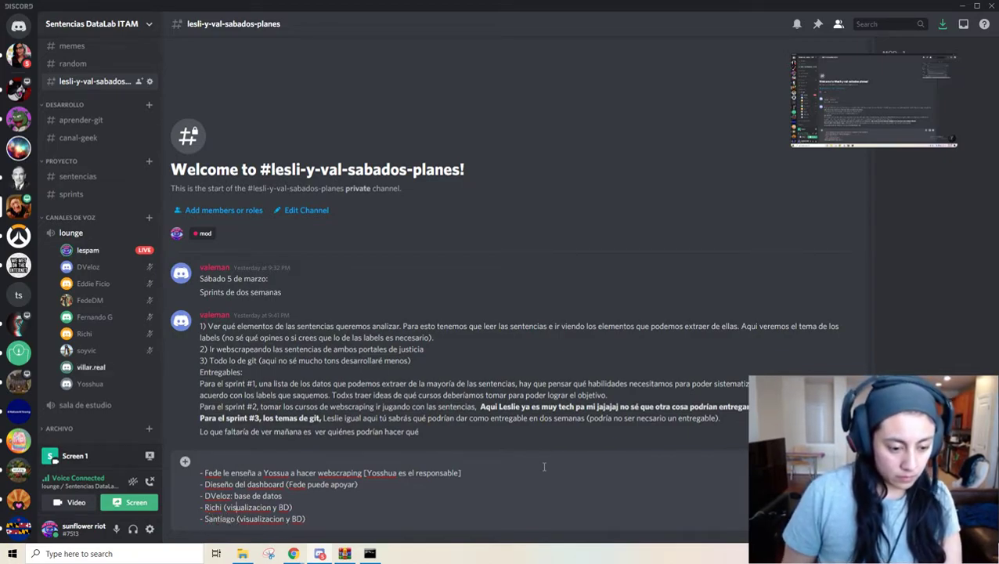
# - Insert 'responsable de' before base de datos on the database assignment line
pyautogui.press('Up')
pyautogui.press('Up')
pyautogui.press('Left')
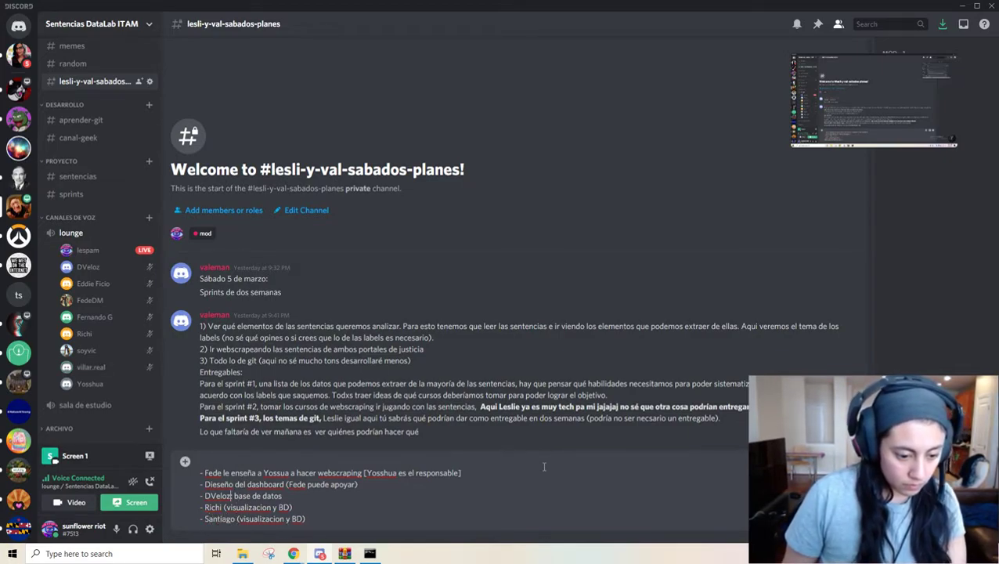
pyautogui.write('responsable ')
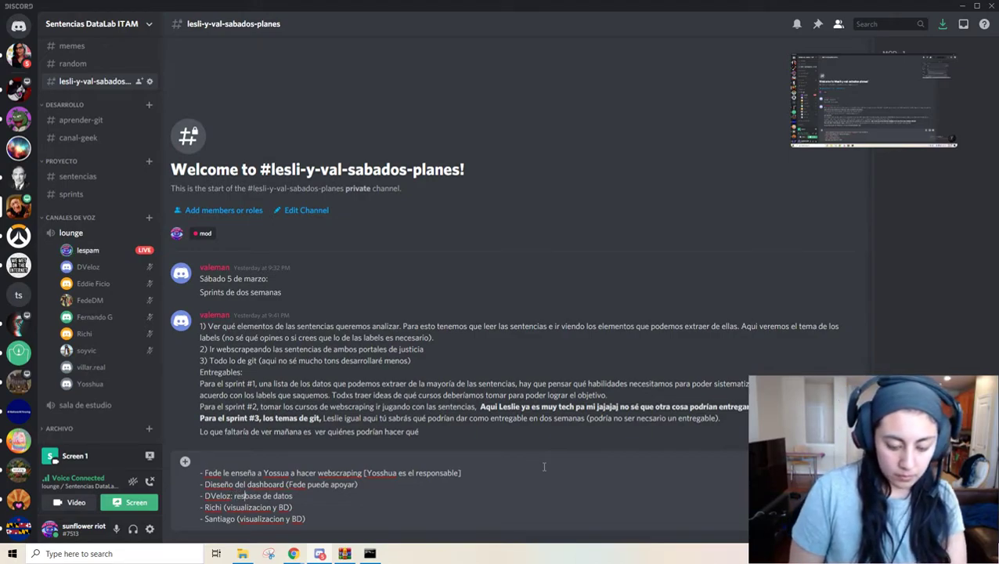
pyautogui.write('de')
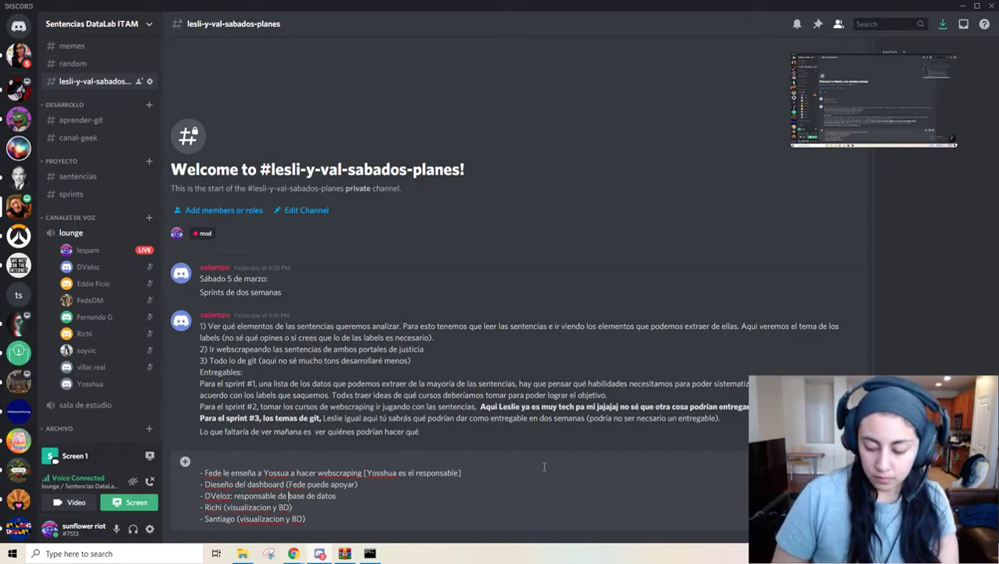
pyautogui.hotkey('shift', 'Return')
# - Add a new item 'investigacion de NLP (ejemplo)' below the assignments
pyautogui.hotkey('ctrl', 'End')
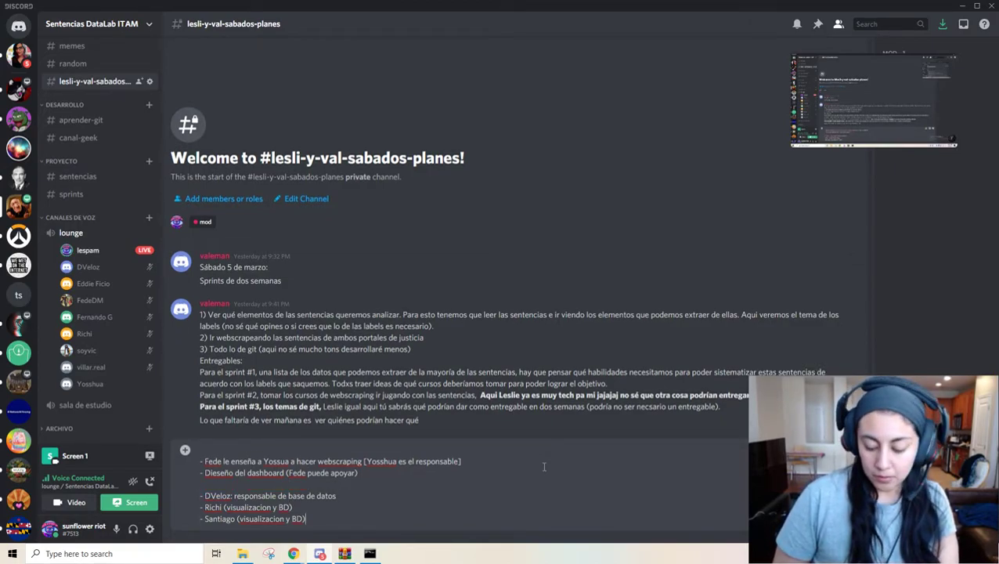
pyautogui.hotkey('shift', 'Return')
pyautogui.hotkey('shift', 'Return')
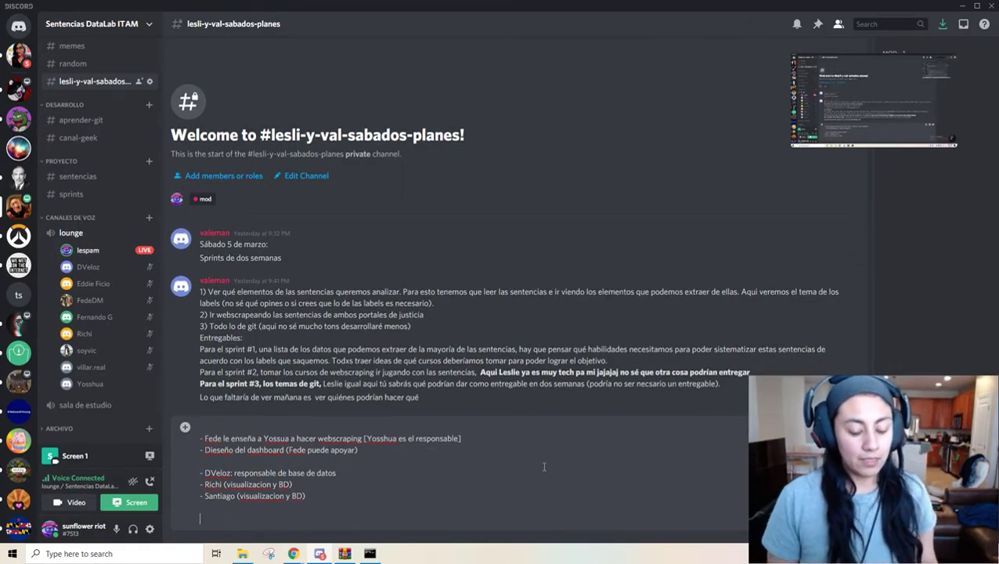
pyautogui.write('inves')
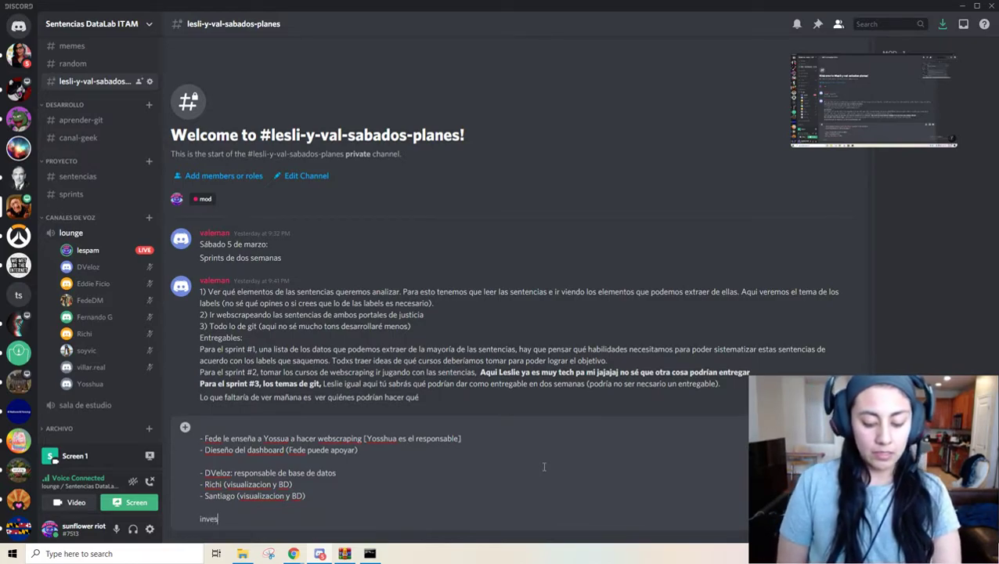
pyautogui.write('ti')
pyautogui.write('g')
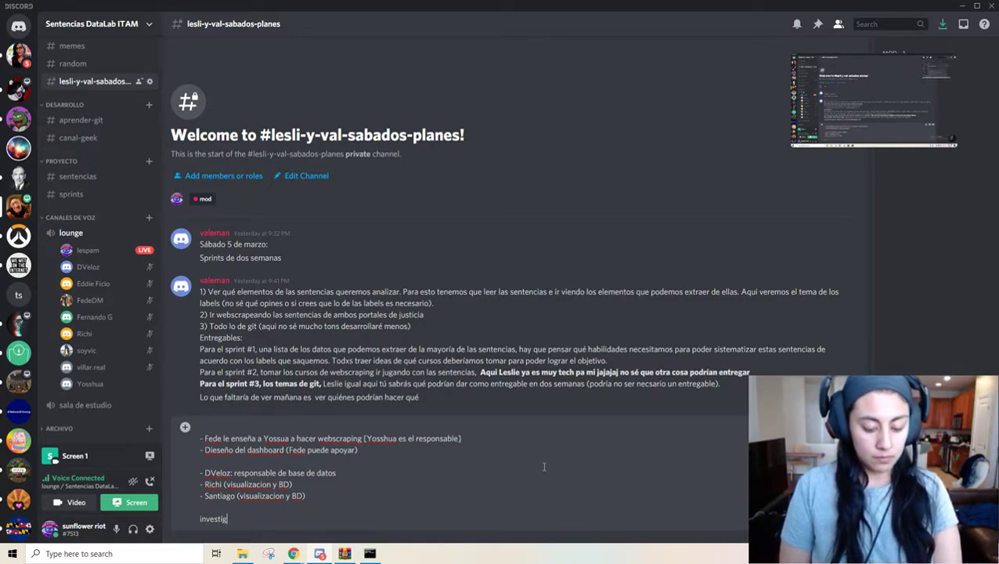
pyautogui.write('acion de NLP')
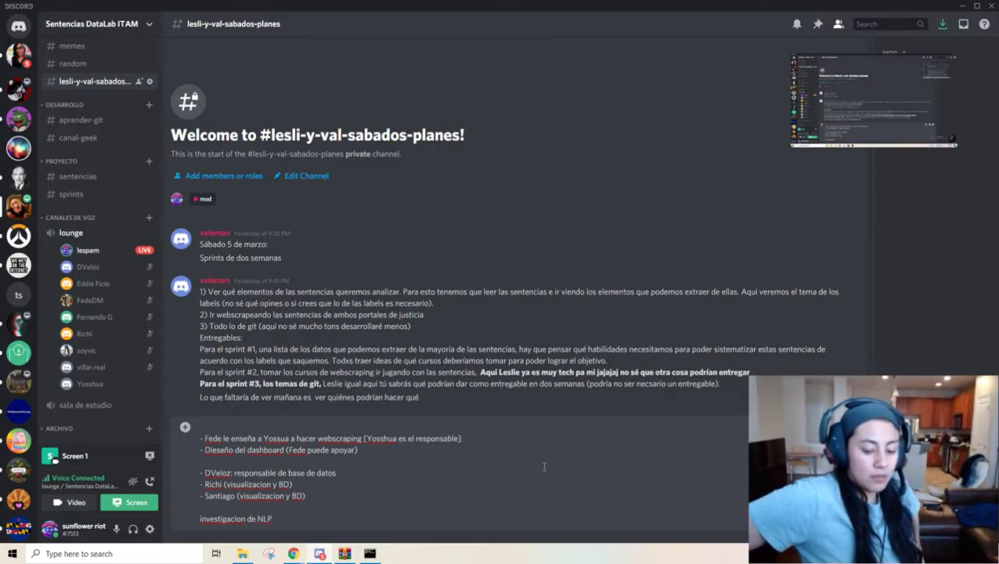
pyautogui.write('()')
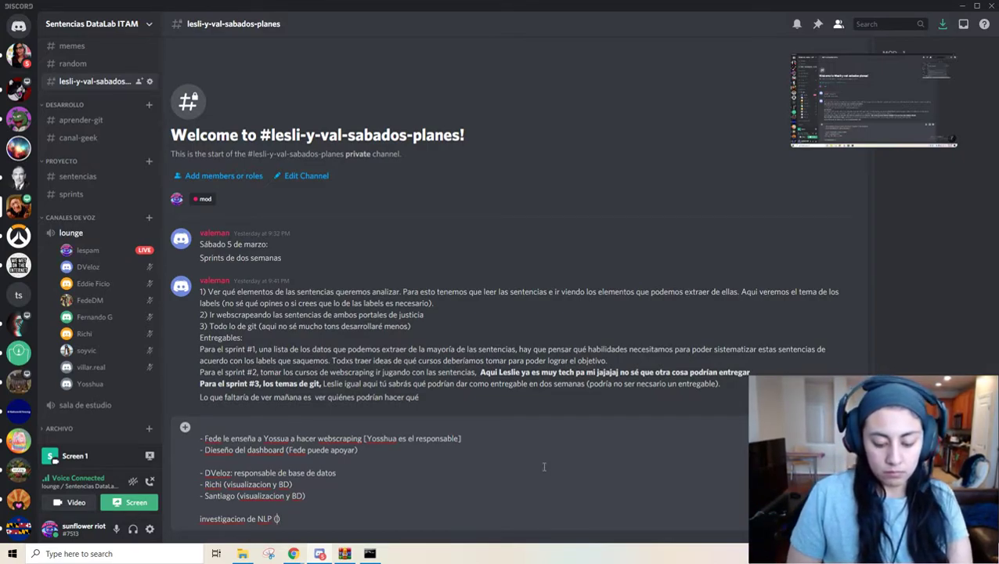
pyautogui.write('ejemplo')
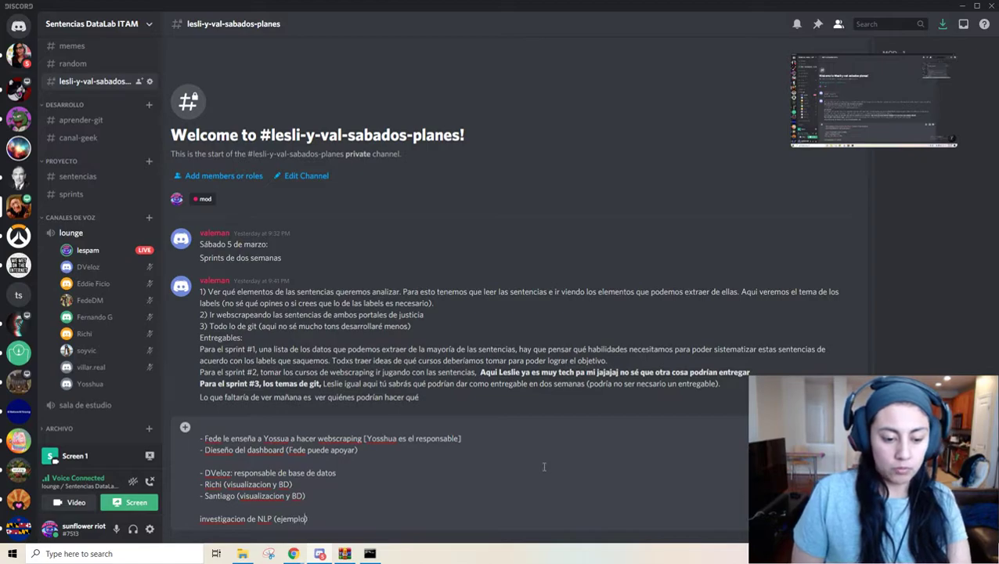
pyautogui.hotkey('ctrl', 'shift', 'Left')
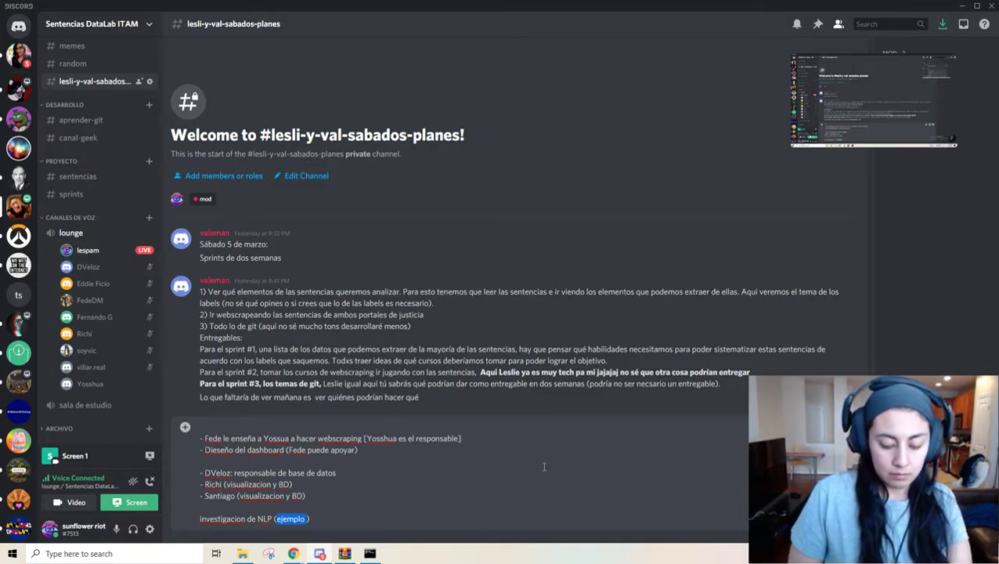